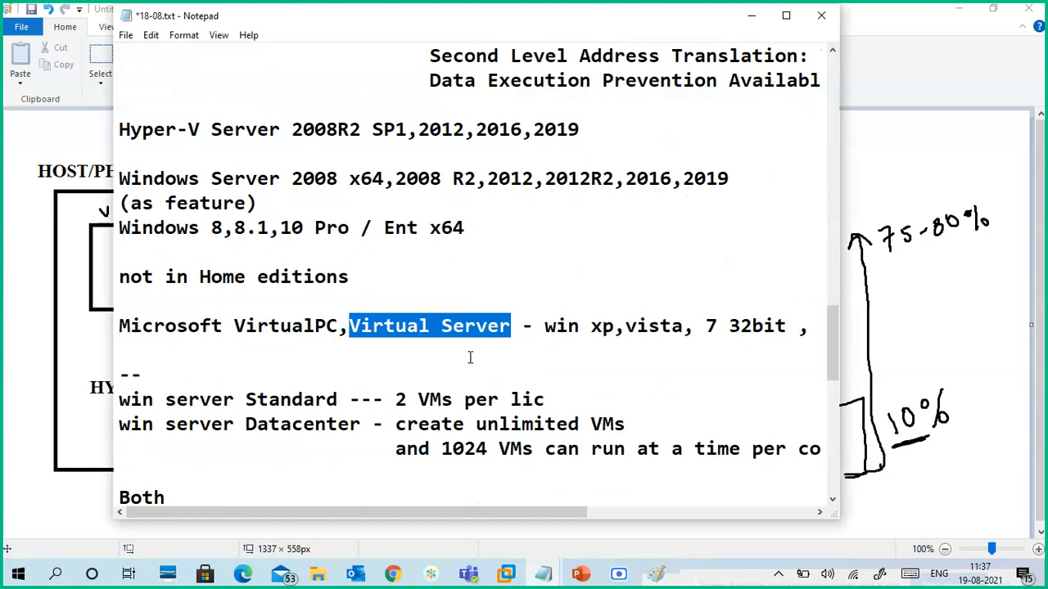
Review the notes on the win server Standard and Datacenter editions, highlighting each edition name and the line on all roles and features.
{"action": "left_click", "coordinate": [484, 345]}
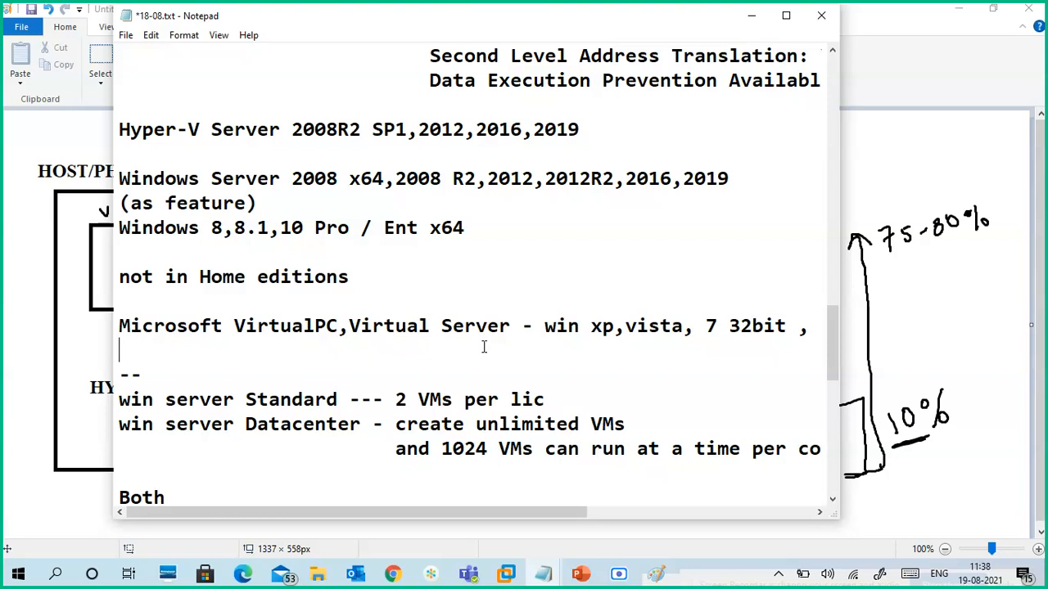
{"action": "scroll", "coordinate": [526, 328], "scroll_direction": "down", "scroll_amount": 2}
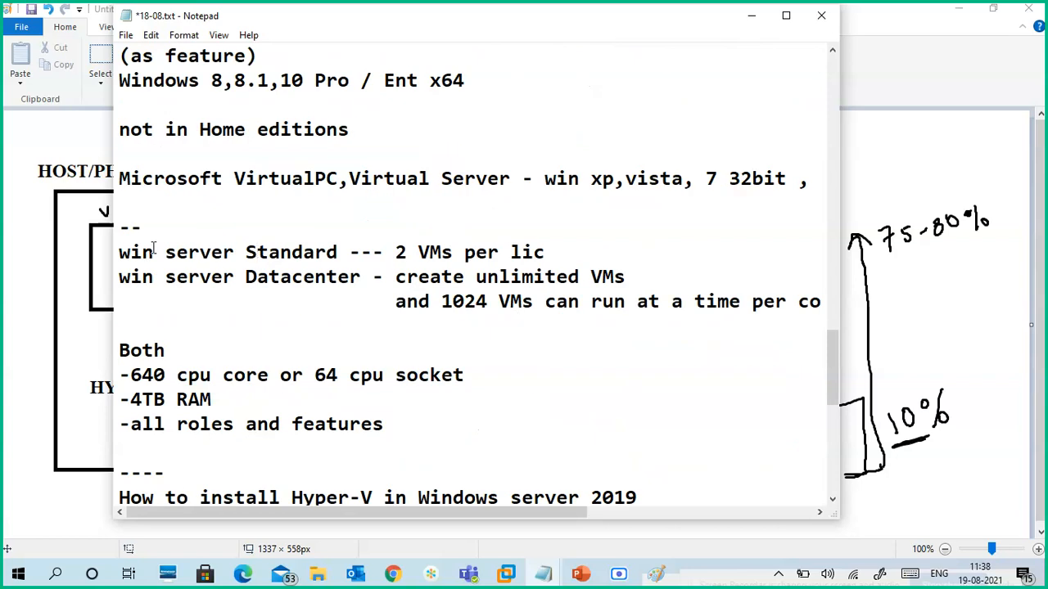
{"action": "left_click_drag", "start_coordinate": [119, 252], "coordinate": [344, 254]}
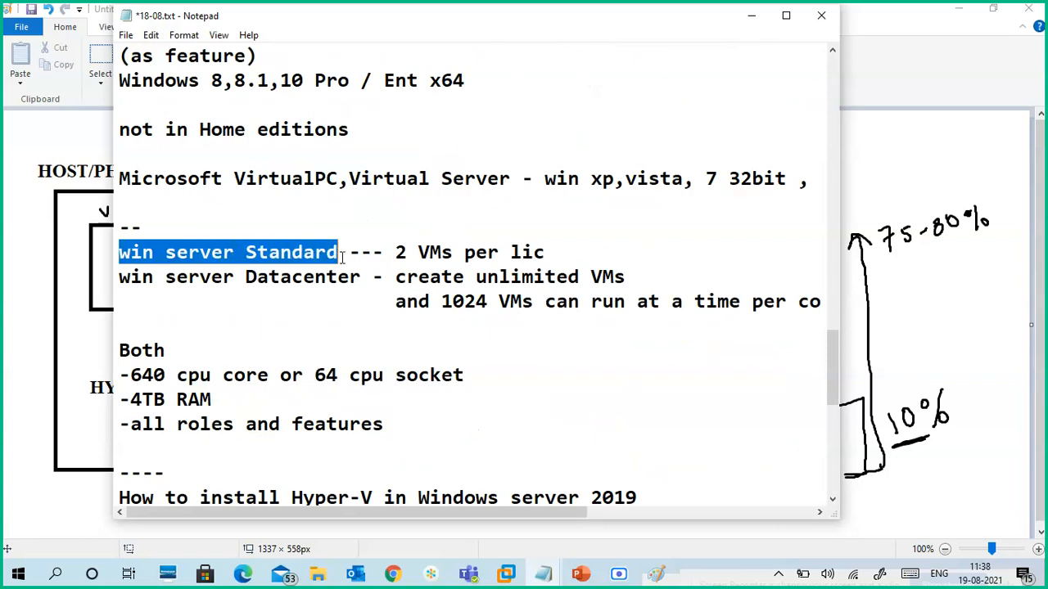
{"action": "left_click", "coordinate": [368, 275]}
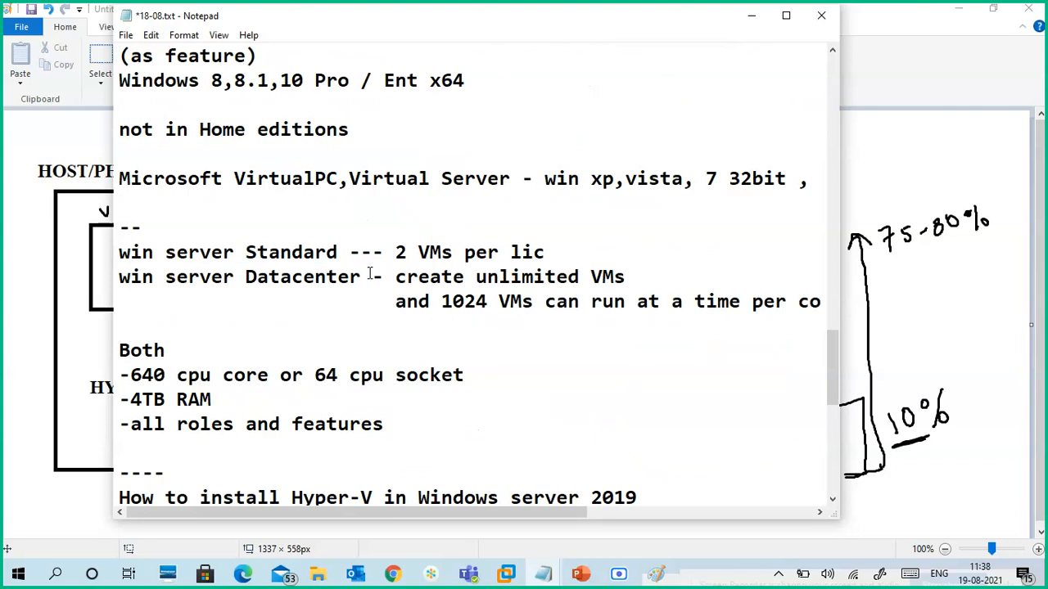
{"action": "left_click_drag", "start_coordinate": [367, 276], "coordinate": [245, 278]}
{"action": "left_click", "coordinate": [302, 299]}
{"action": "left_click", "coordinate": [279, 232]}
{"action": "left_click", "coordinate": [351, 278]}
{"action": "left_click_drag", "start_coordinate": [384, 424], "coordinate": [142, 424]}
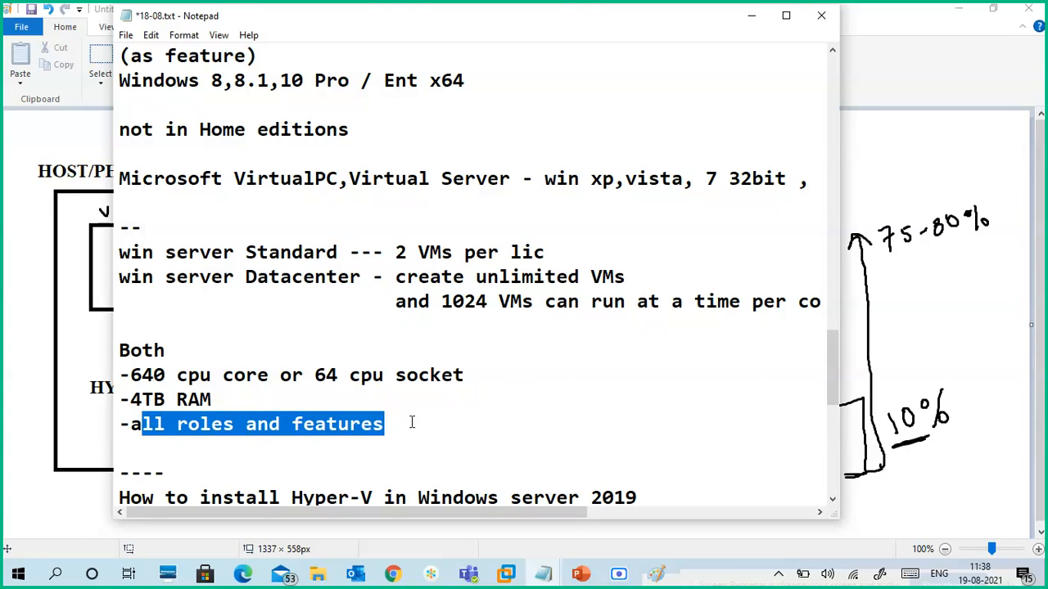
Highlight the VM allowances listed for win server Standard and win server Datacenter to compare the two editions.
{"action": "left_click_drag", "start_coordinate": [337, 259], "coordinate": [349, 259]}
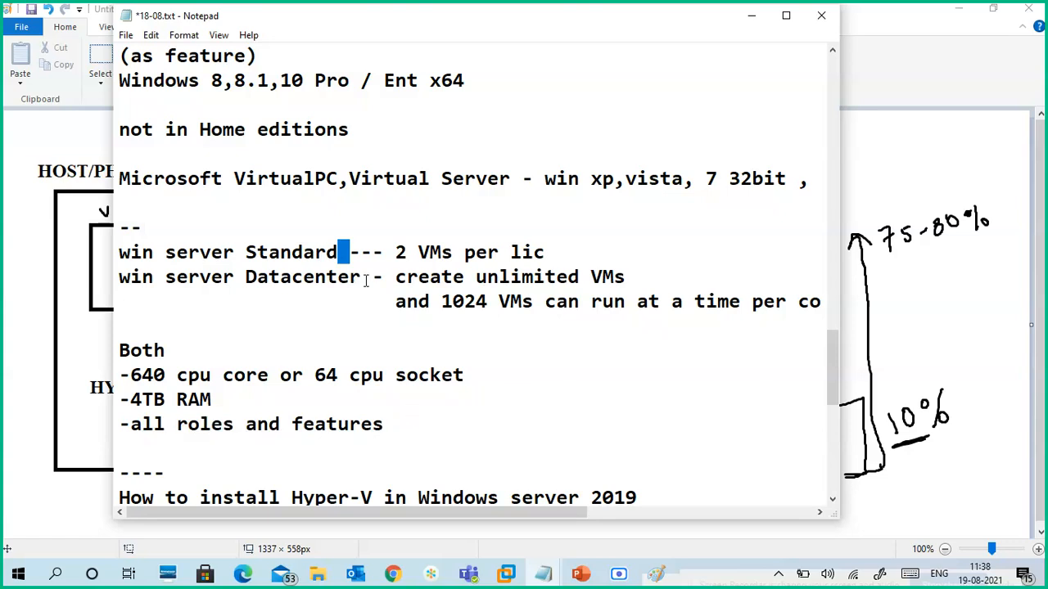
{"action": "left_click", "coordinate": [370, 280]}
{"action": "left_click_drag", "start_coordinate": [395, 253], "coordinate": [545, 256]}
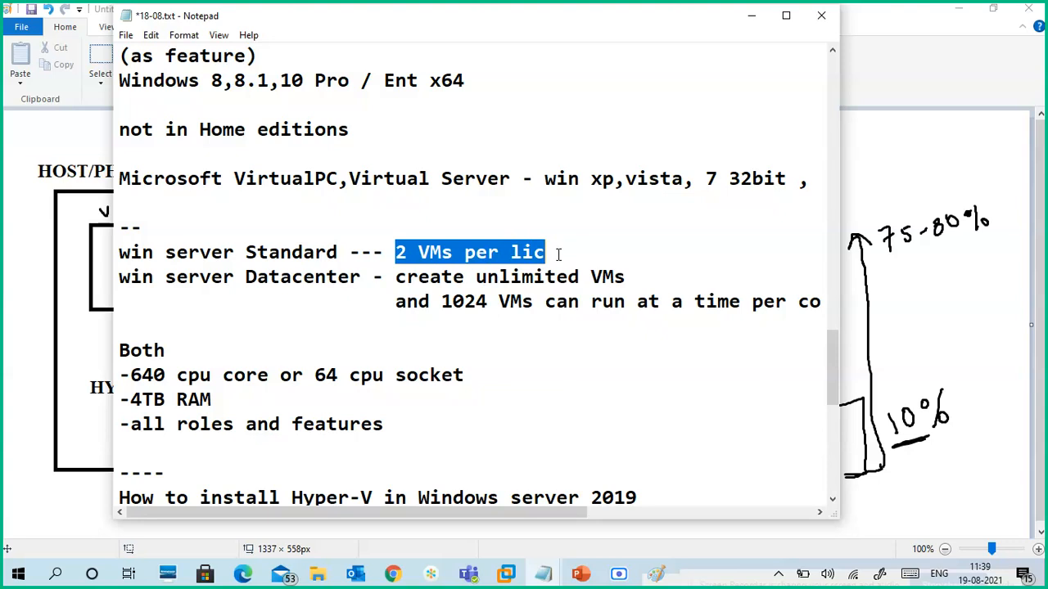
{"action": "left_click", "coordinate": [558, 257]}
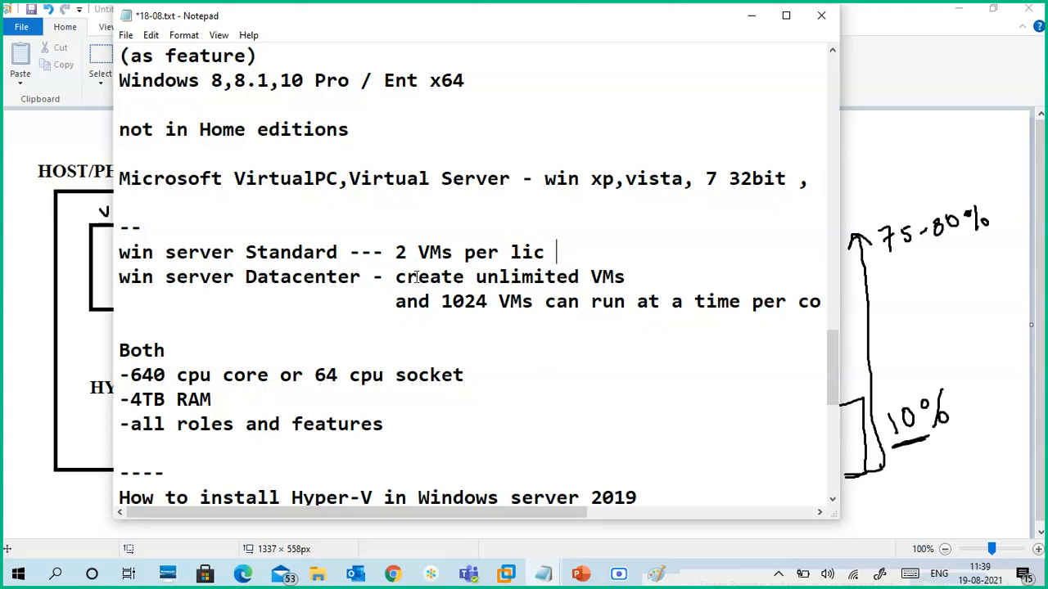
{"action": "left_click", "coordinate": [393, 279]}
{"action": "left_click_drag", "start_coordinate": [393, 278], "coordinate": [620, 277]}
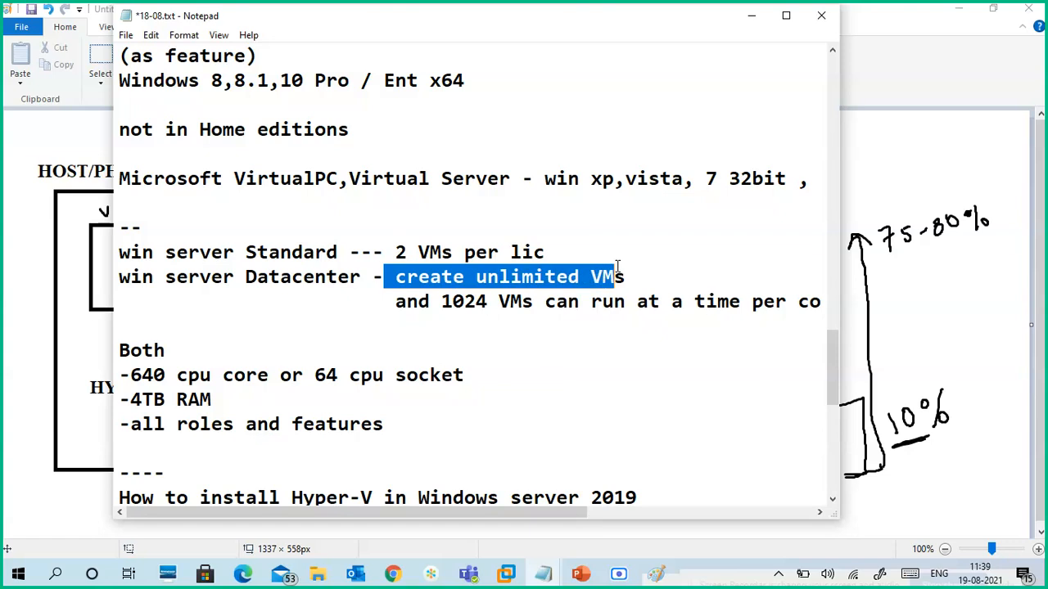
{"action": "left_click", "coordinate": [634, 278]}
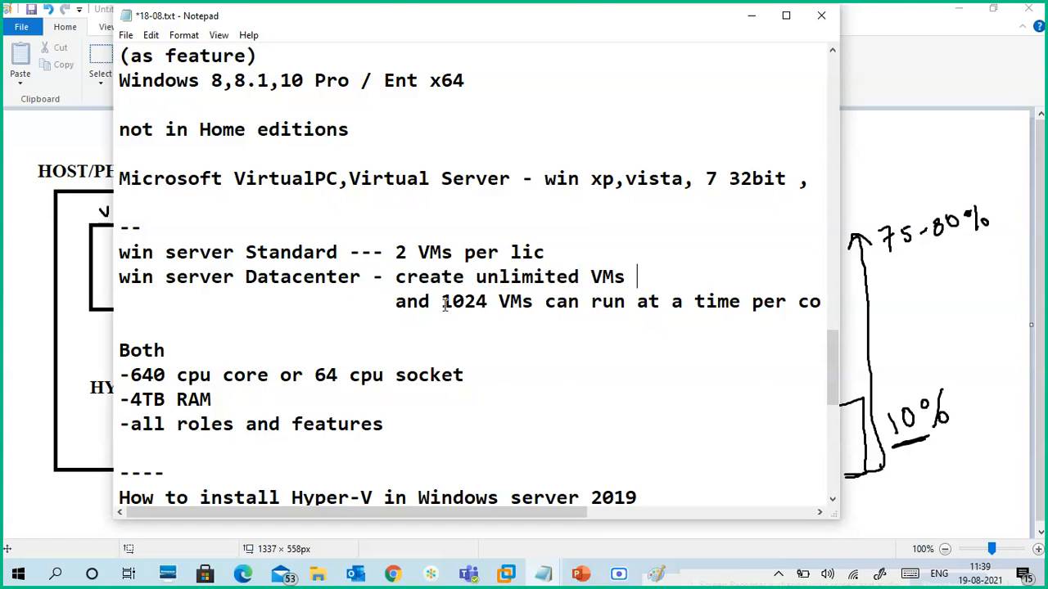
Replace the word "and" with lowercase "but" in front of "1024 VMs can run at a time" in the Datacenter note.
{"action": "left_click_drag", "start_coordinate": [430, 303], "coordinate": [401, 307]}
{"action": "type", "text": "BUT"}
{"action": "key", "text": "BackSpace"}
{"action": "key", "text": "BackSpace"}
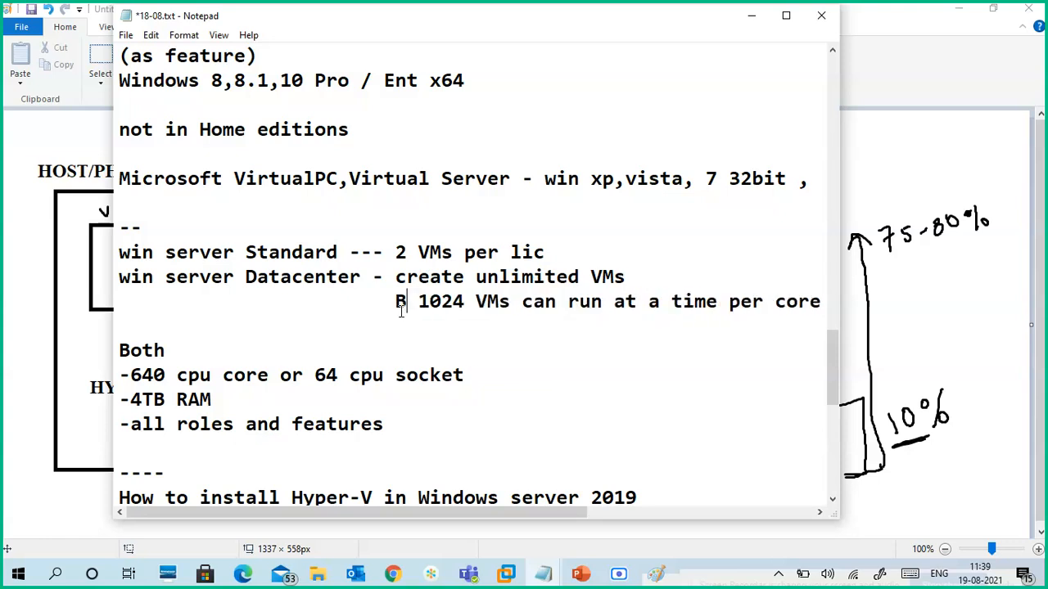
{"action": "key", "text": "BackSpace"}
{"action": "type", "text": "bUT"}
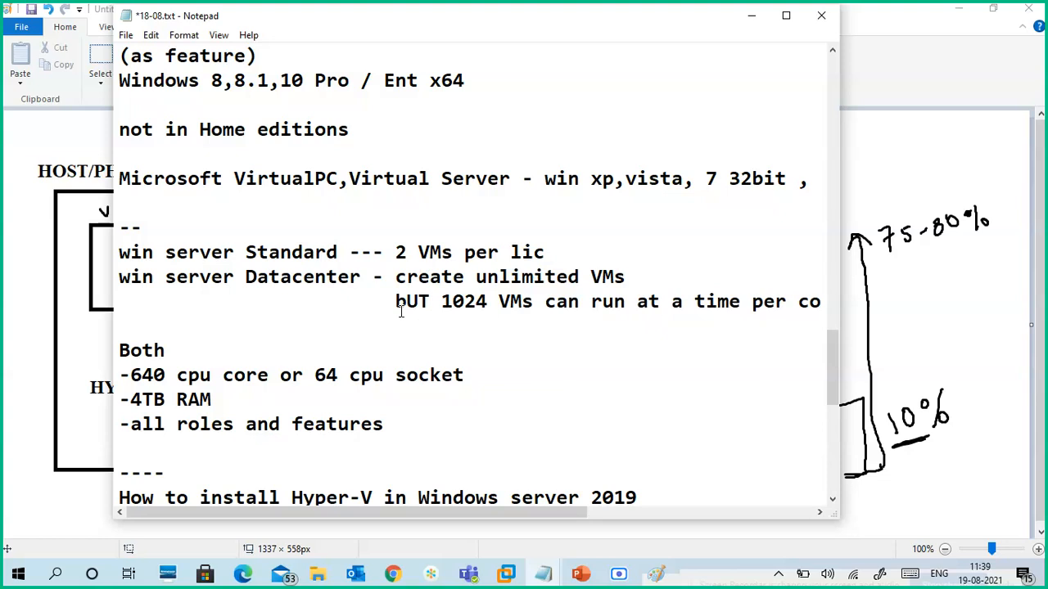
{"action": "key", "text": "BackSpace"}
{"action": "key", "text": "BackSpace"}
{"action": "key", "text": "BackSpace"}
{"action": "type", "text": "b"}
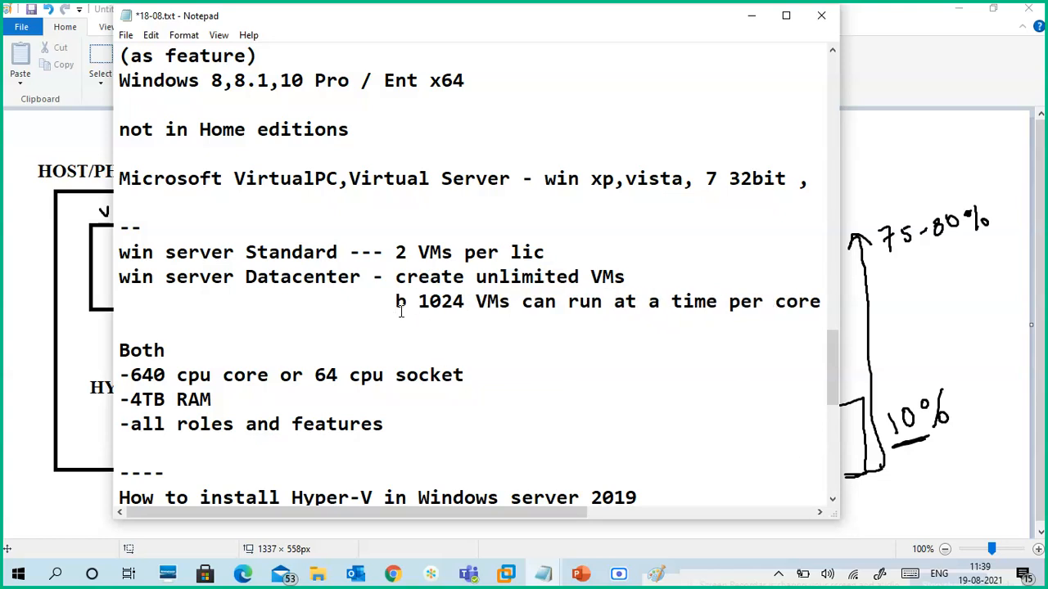
{"action": "type", "text": "UT"}
{"action": "key", "text": "BackSpace"}
{"action": "key", "text": "BackSpace"}
{"action": "type", "text": "ut"}
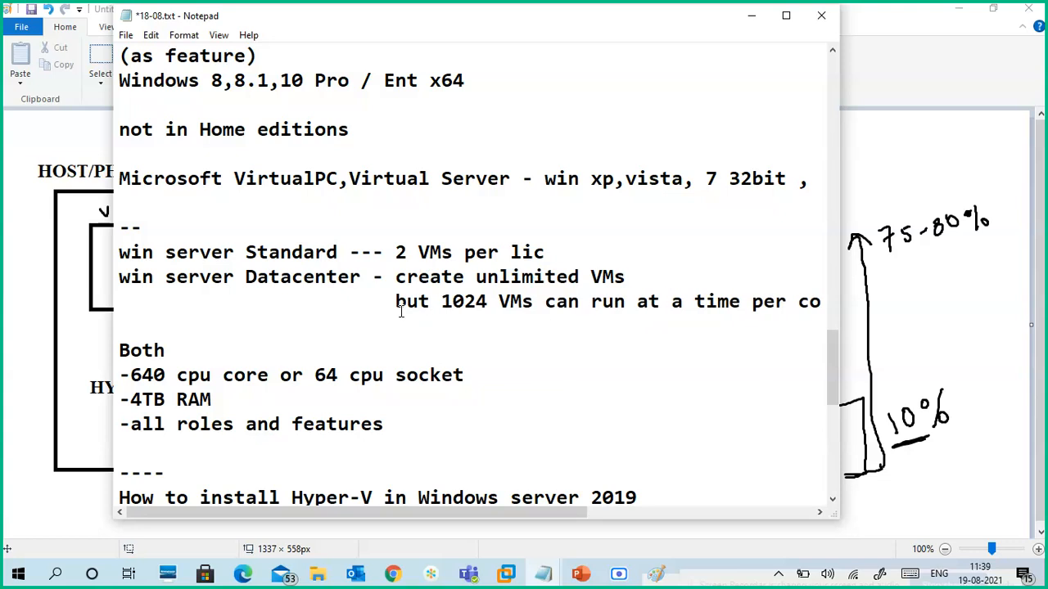
Examine the limit on simultaneously running VMs and the CPU, RAM and roles specifications listed under "Both" for the two server editions.
{"action": "left_click_drag", "start_coordinate": [441, 304], "coordinate": [533, 305]}
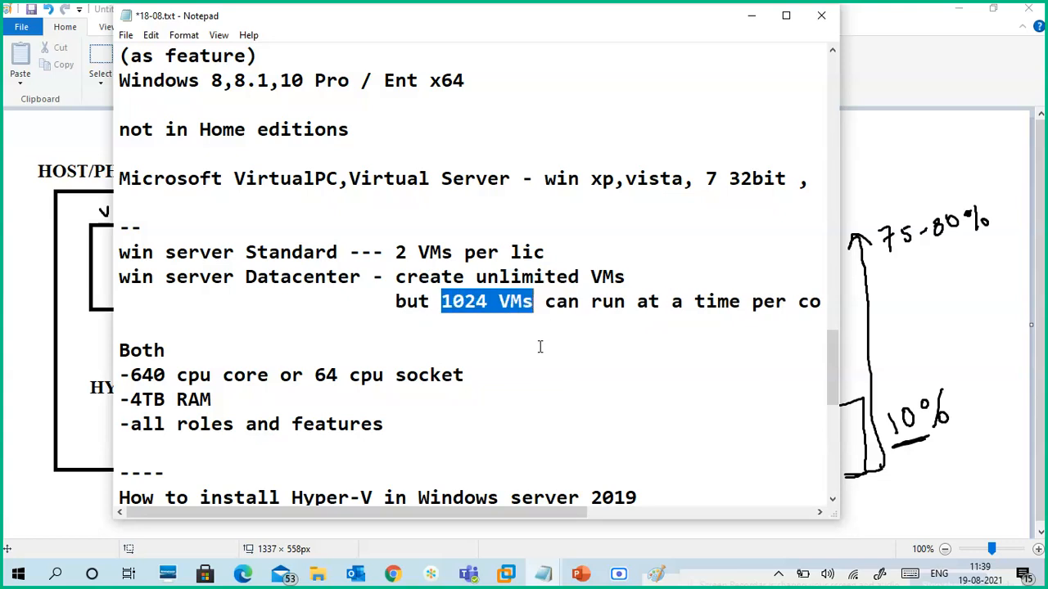
{"action": "left_click_drag", "start_coordinate": [552, 516], "coordinate": [514, 512]}
{"action": "scroll", "coordinate": [528, 361], "scroll_direction": "down", "scroll_amount": 2}
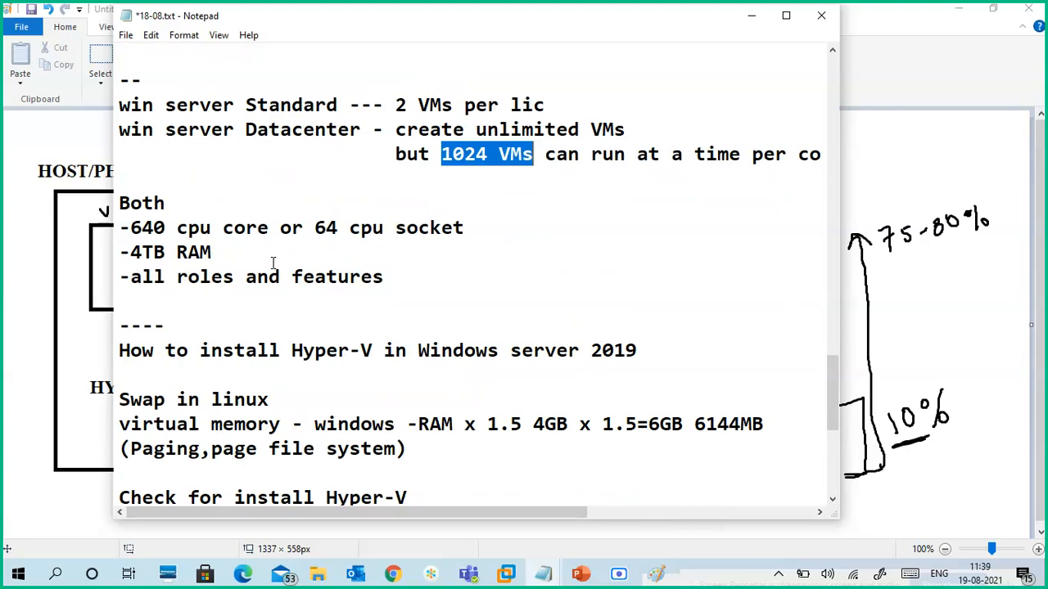
{"action": "left_click_drag", "start_coordinate": [120, 203], "coordinate": [461, 271]}
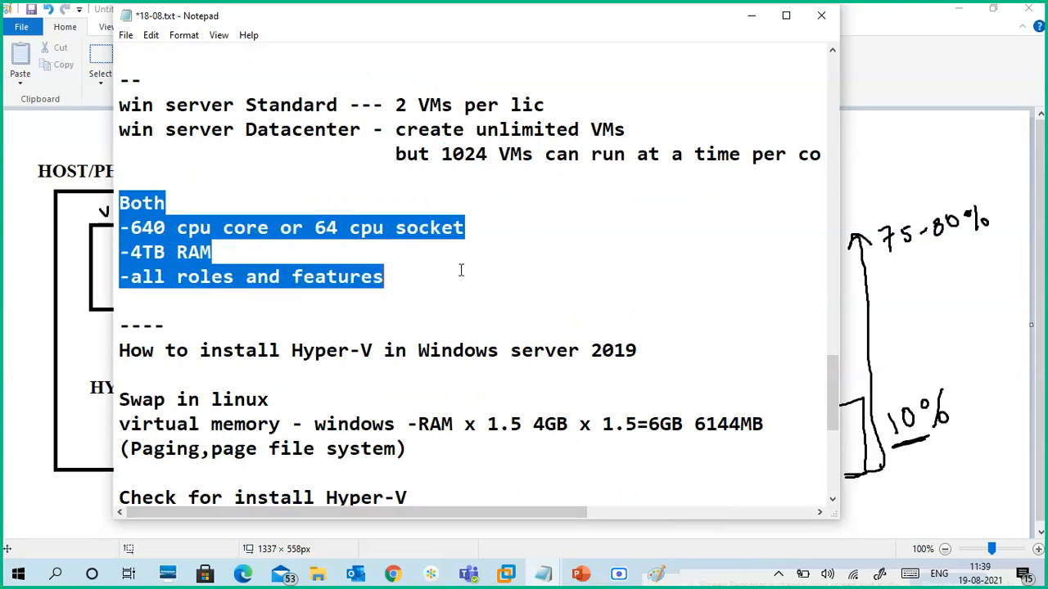
{"action": "left_click", "coordinate": [468, 284]}
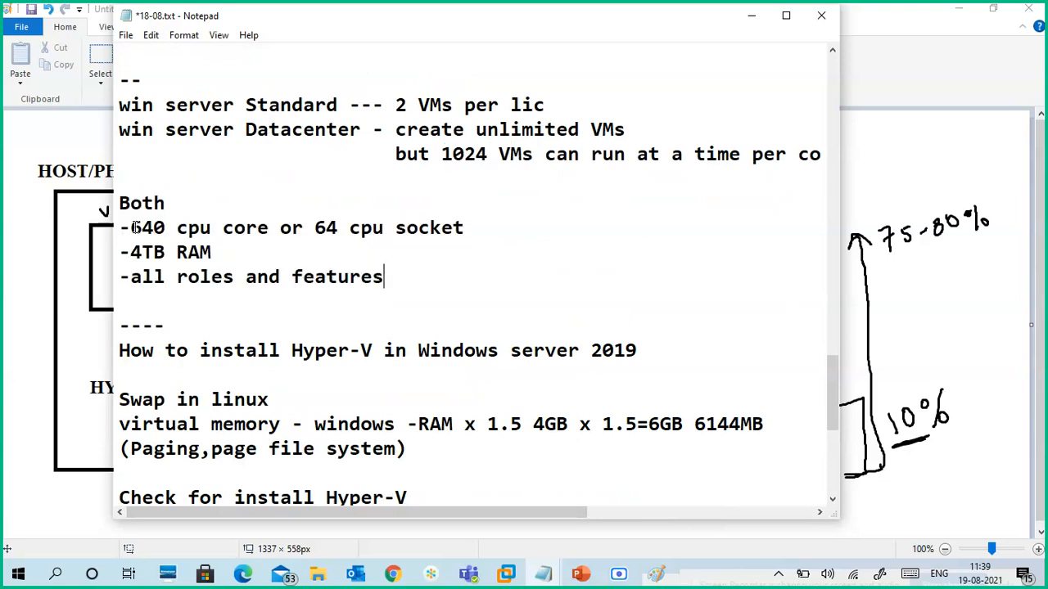
{"action": "left_click_drag", "start_coordinate": [133, 227], "coordinate": [471, 226]}
{"action": "left_click", "coordinate": [476, 237]}
{"action": "scroll", "coordinate": [476, 237], "scroll_direction": "up", "scroll_amount": 3}
{"action": "scroll", "coordinate": [377, 259], "scroll_direction": "up", "scroll_amount": 3}
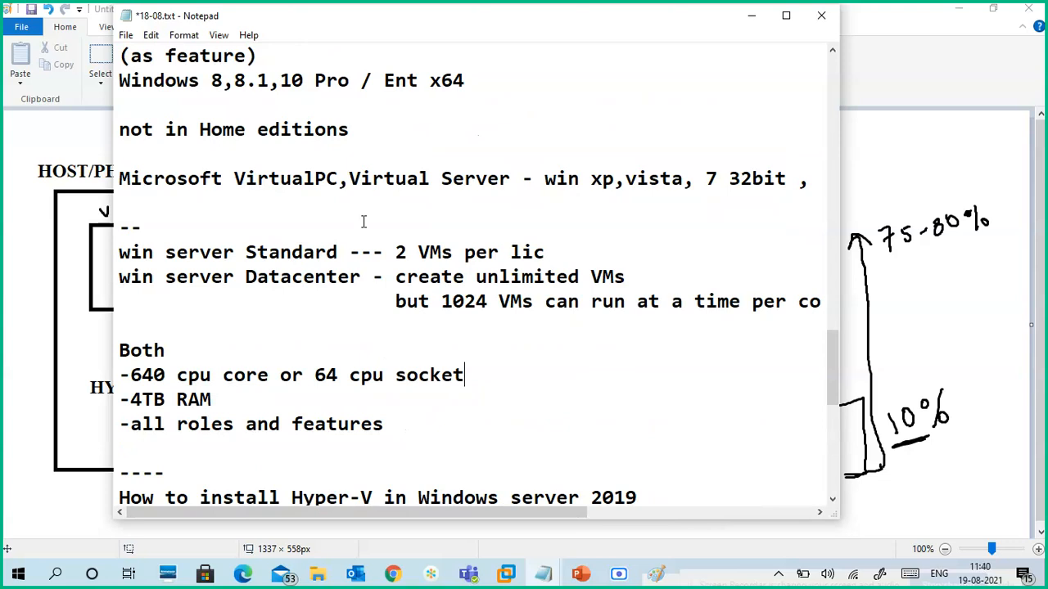
{"action": "left_click_drag", "start_coordinate": [130, 252], "coordinate": [403, 421]}
{"action": "left_click", "coordinate": [404, 421]}
Look through the notes from the supported Hyper-V versions down to the Hyper-V installation, virtual memory and Windows admin center topics.
{"action": "scroll", "coordinate": [404, 416], "scroll_direction": "down", "scroll_amount": 3}
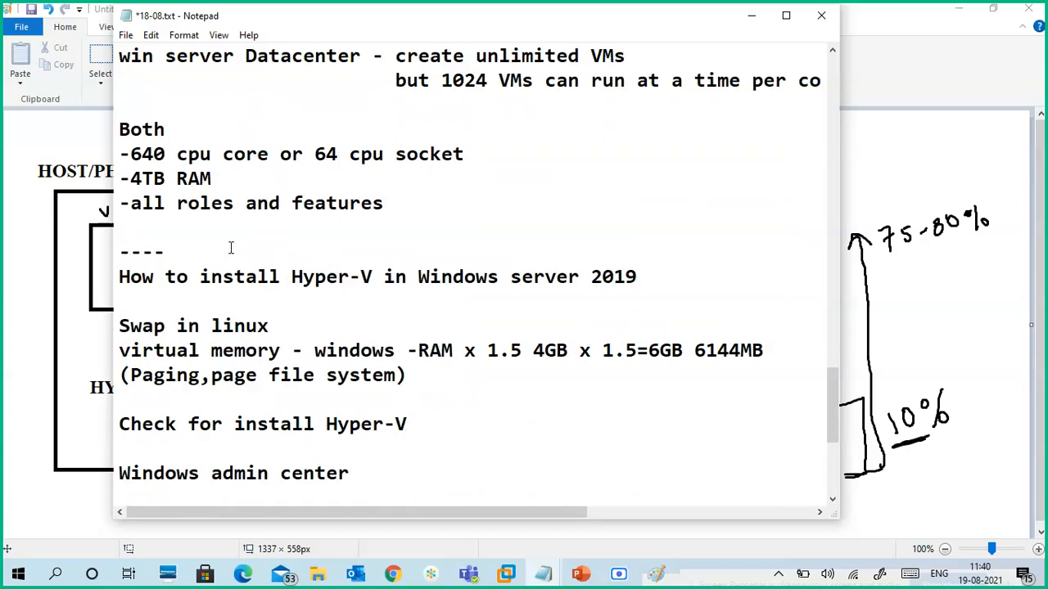
{"action": "left_click", "coordinate": [364, 238]}
{"action": "scroll", "coordinate": [377, 259], "scroll_direction": "down", "scroll_amount": 2}
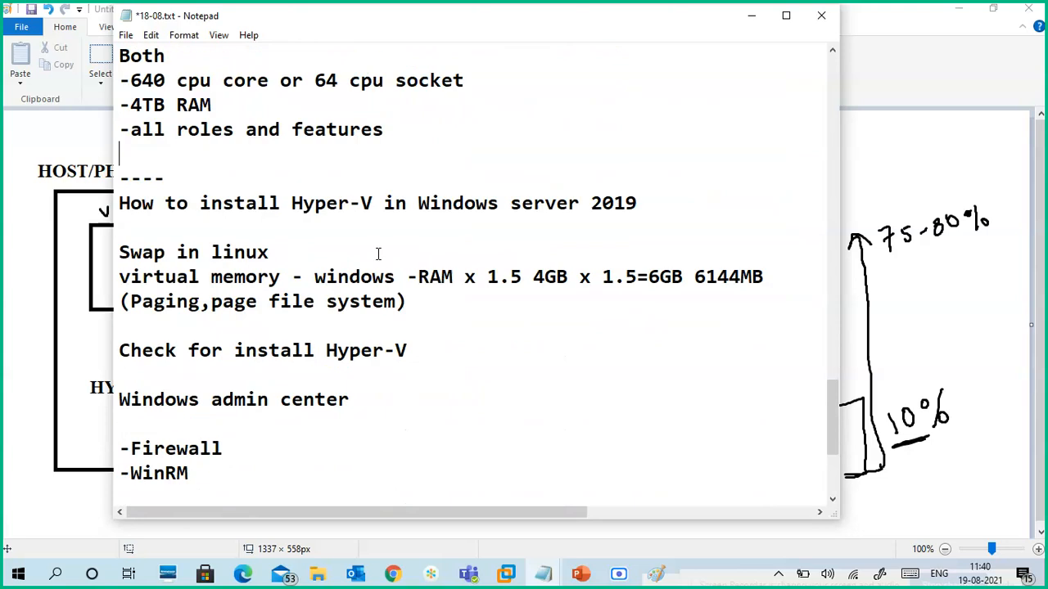
{"action": "scroll", "coordinate": [462, 305], "scroll_direction": "up", "scroll_amount": 3}
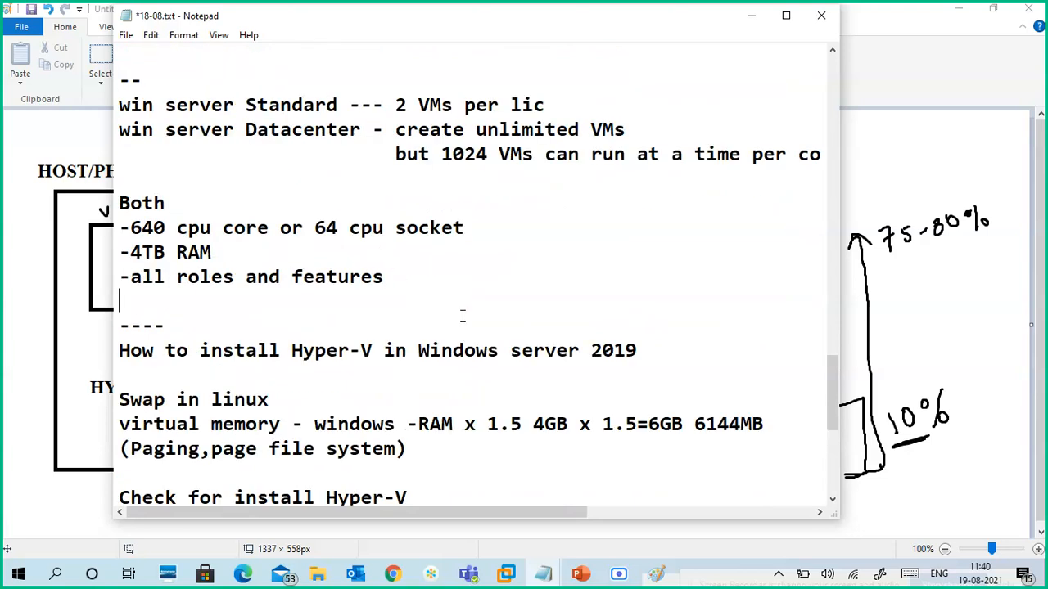
{"action": "key", "text": "Down"}
{"action": "key", "text": "End"}
{"action": "left_click", "coordinate": [312, 300]}
{"action": "scroll", "coordinate": [478, 320], "scroll_direction": "up", "scroll_amount": 1}
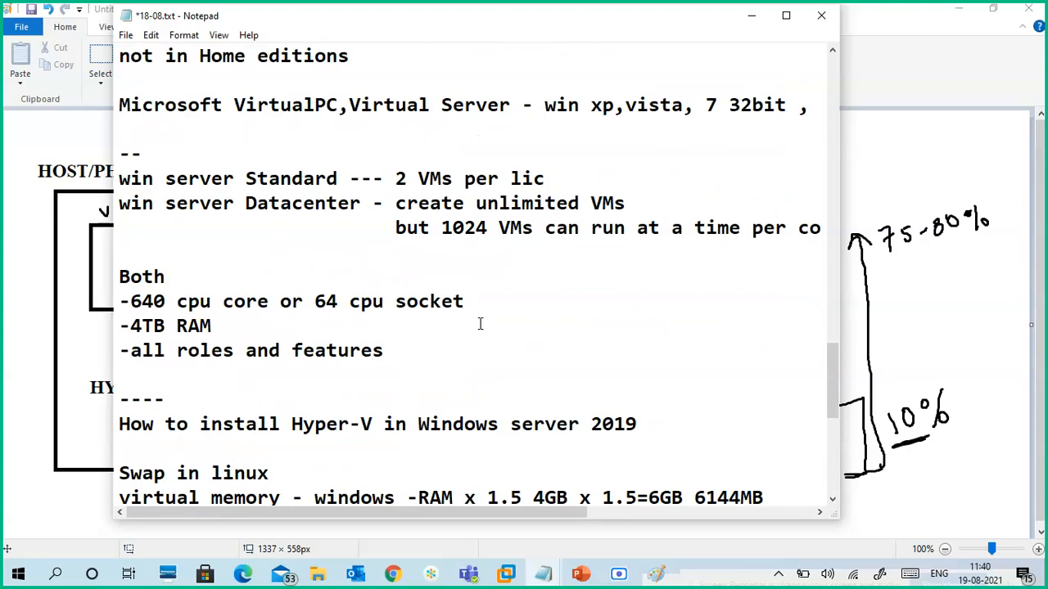
{"action": "scroll", "coordinate": [481, 324], "scroll_direction": "down", "scroll_amount": 2}
{"action": "scroll", "coordinate": [480, 324], "scroll_direction": "down", "scroll_amount": 1}
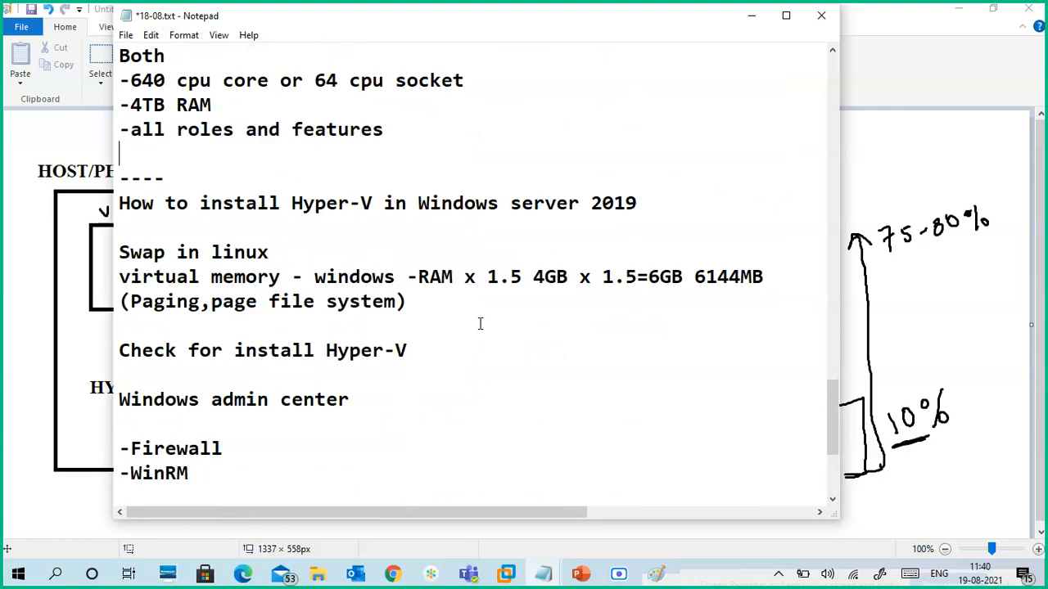
{"action": "scroll", "coordinate": [479, 325], "scroll_direction": "up", "scroll_amount": 1}
{"action": "scroll", "coordinate": [468, 274], "scroll_direction": "up", "scroll_amount": 2}
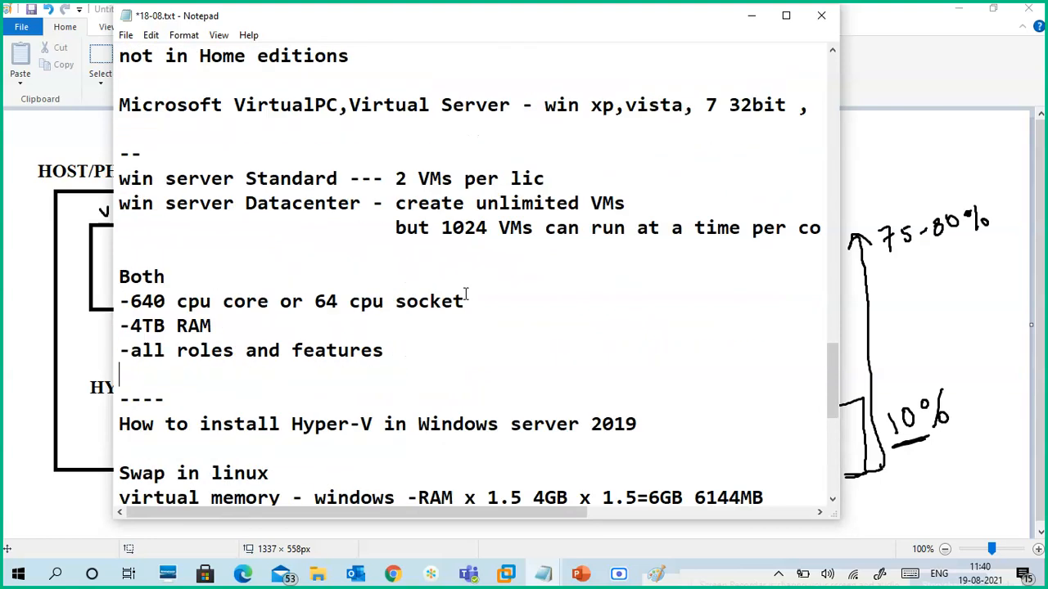
{"action": "scroll", "coordinate": [469, 301], "scroll_direction": "up", "scroll_amount": 4}
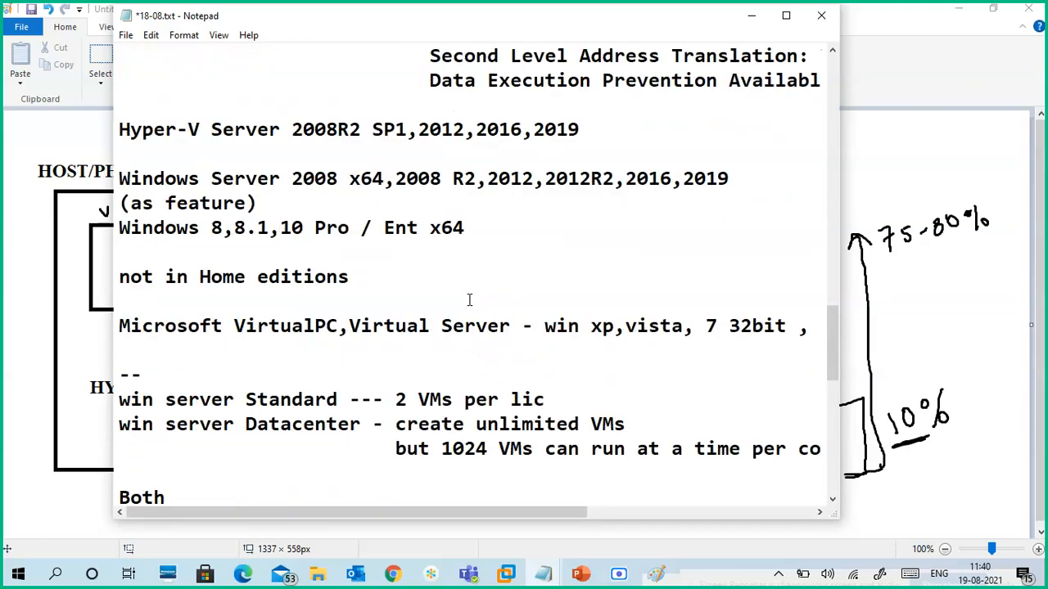
{"action": "scroll", "coordinate": [469, 301], "scroll_direction": "down", "scroll_amount": 5}
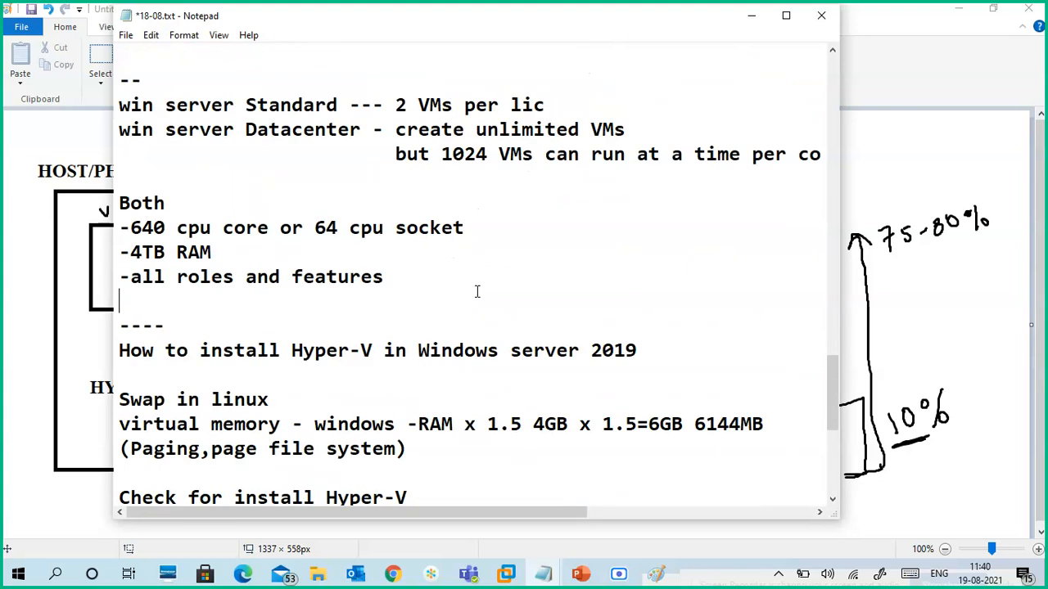
{"action": "scroll", "coordinate": [481, 328], "scroll_direction": "down", "scroll_amount": 2}
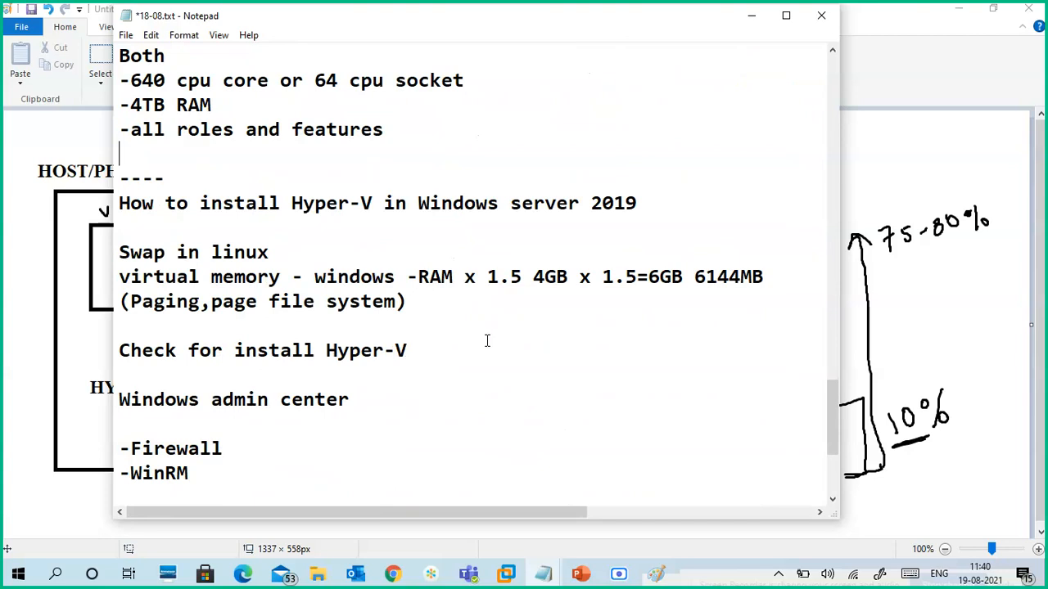
{"action": "scroll", "coordinate": [490, 341], "scroll_direction": "up", "scroll_amount": 3}
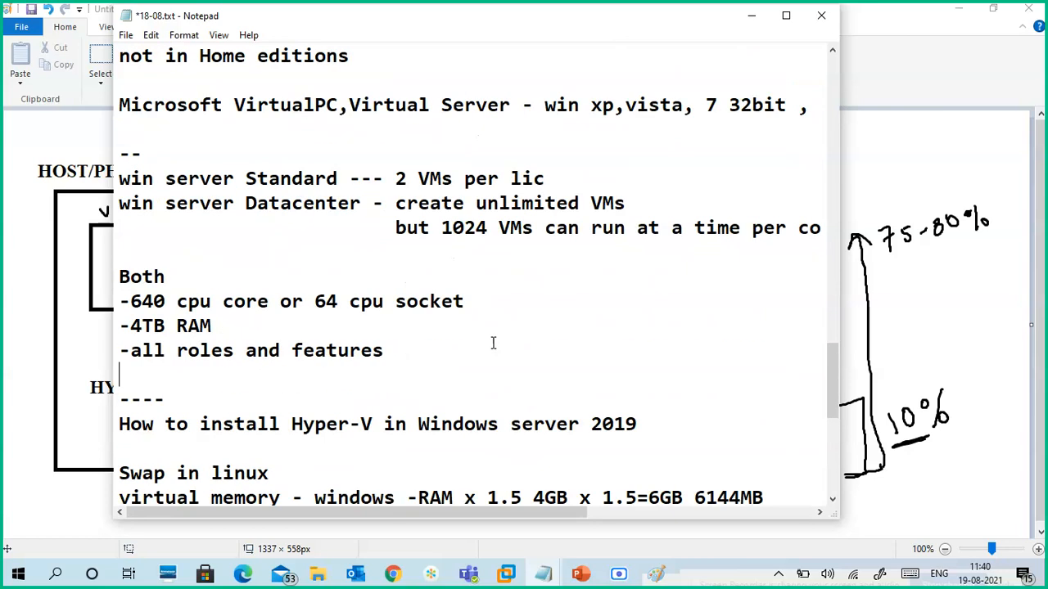
Minimize the notes and check the GoTo meeting chat for participants' messages, then minimize the meeting window.
{"action": "left_click", "coordinate": [751, 16]}
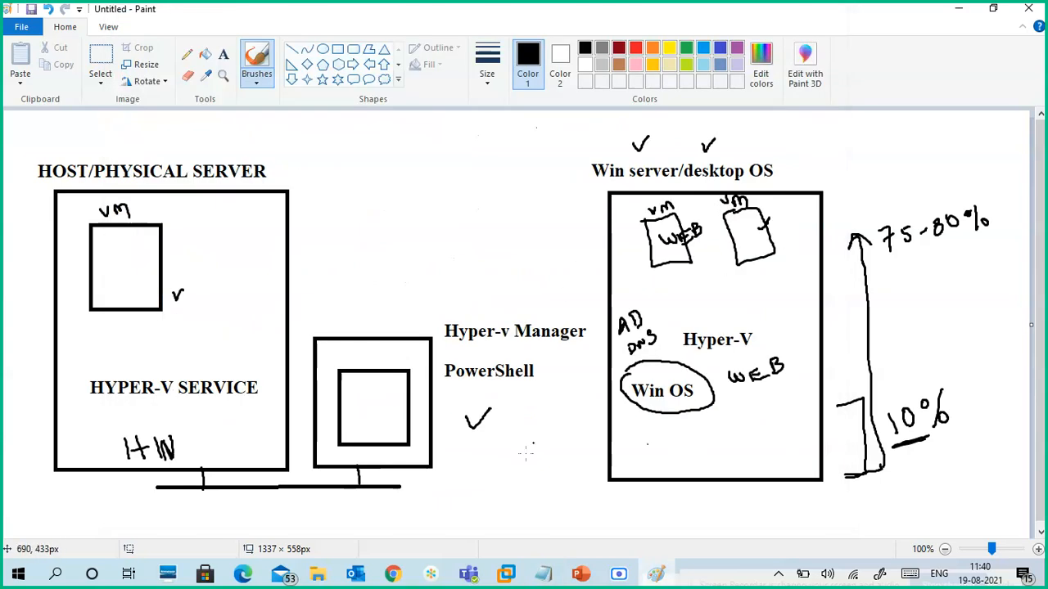
{"action": "mouse_move", "coordinate": [431, 575]}
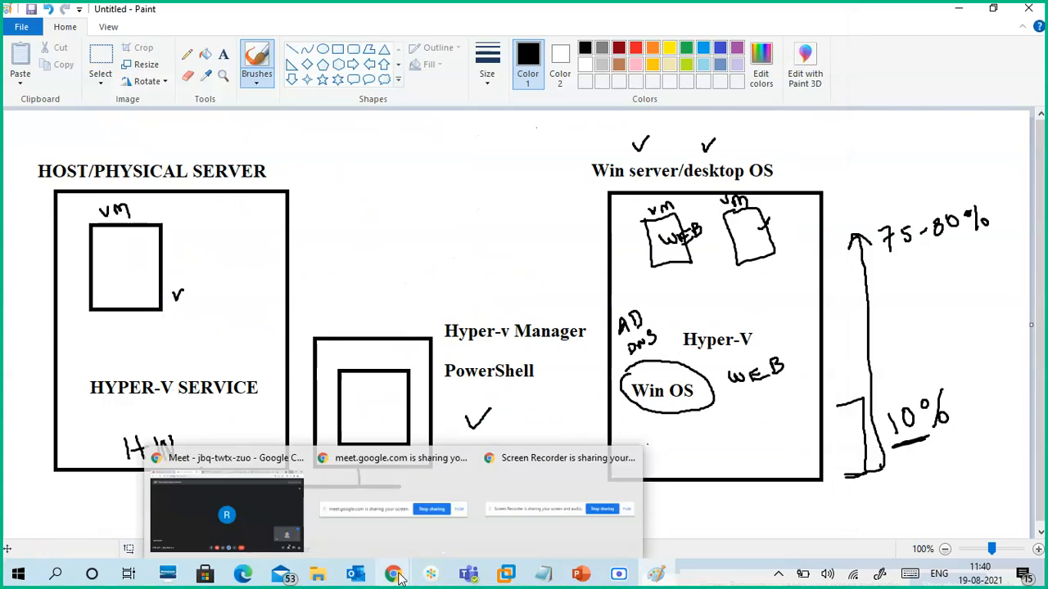
{"action": "left_click", "coordinate": [502, 518]}
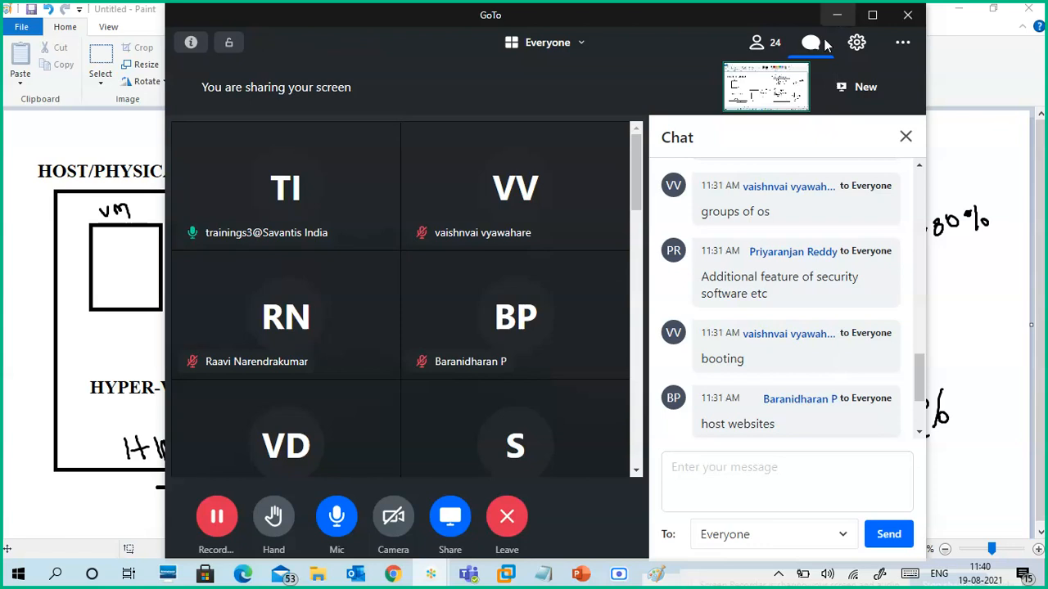
{"action": "left_click", "coordinate": [836, 15]}
Check the in-call messages in the Google Meet session, close them and return to the Paint diagram.
{"action": "mouse_move", "coordinate": [393, 573]}
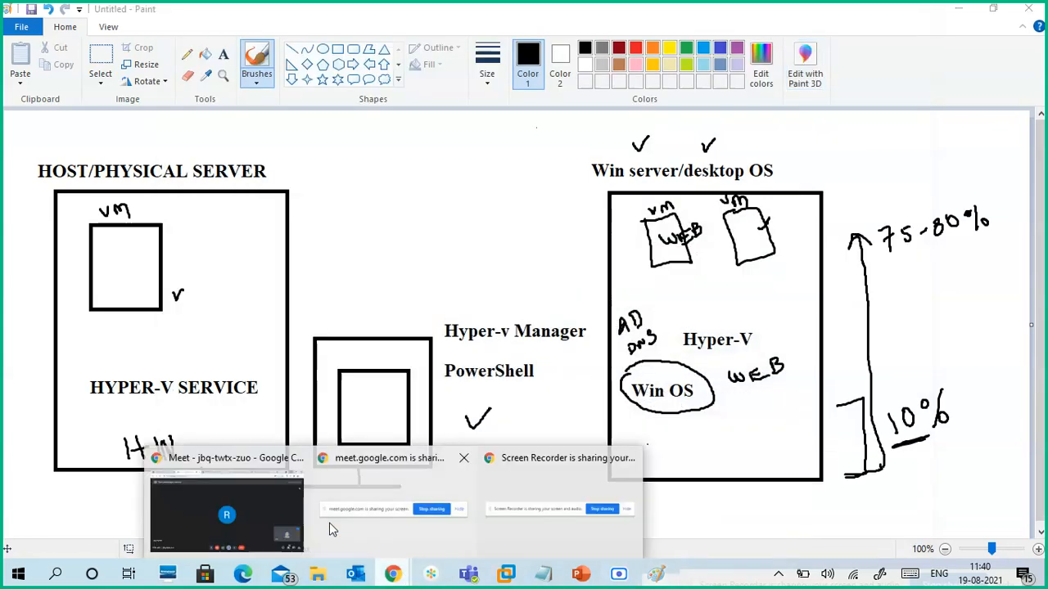
{"action": "left_click", "coordinate": [281, 512]}
{"action": "left_click", "coordinate": [979, 530]}
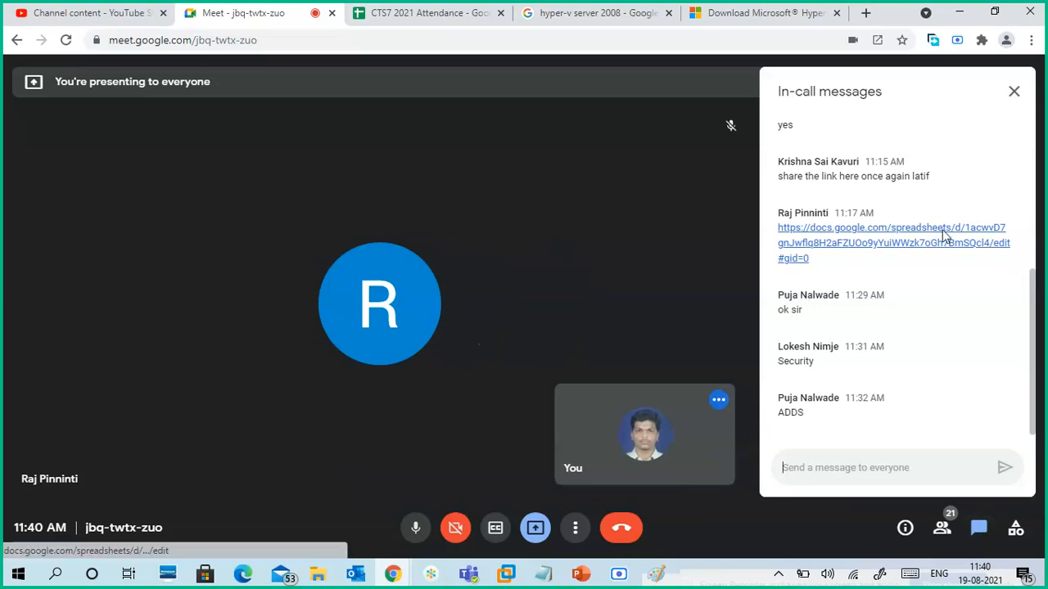
{"action": "left_click", "coordinate": [1013, 92]}
{"action": "left_click", "coordinate": [960, 14]}
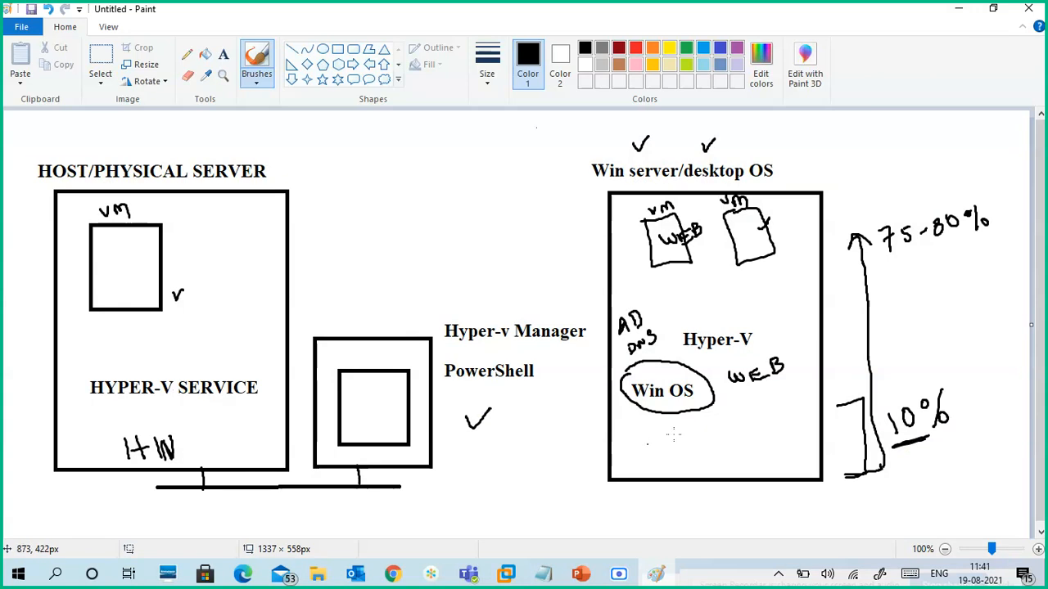
Circle the "Hyper-V" label inside the Win server/desktop OS box of the diagram and minimize Paint.
{"action": "mouse_move", "coordinate": [763, 320]}
{"action": "left_mouse_down"}
{"action": "mouse_move", "coordinate": [692, 315]}
{"action": "mouse_move", "coordinate": [703, 356]}
{"action": "mouse_move", "coordinate": [771, 348]}
{"action": "mouse_move", "coordinate": [762, 321]}
{"action": "left_mouse_up"}
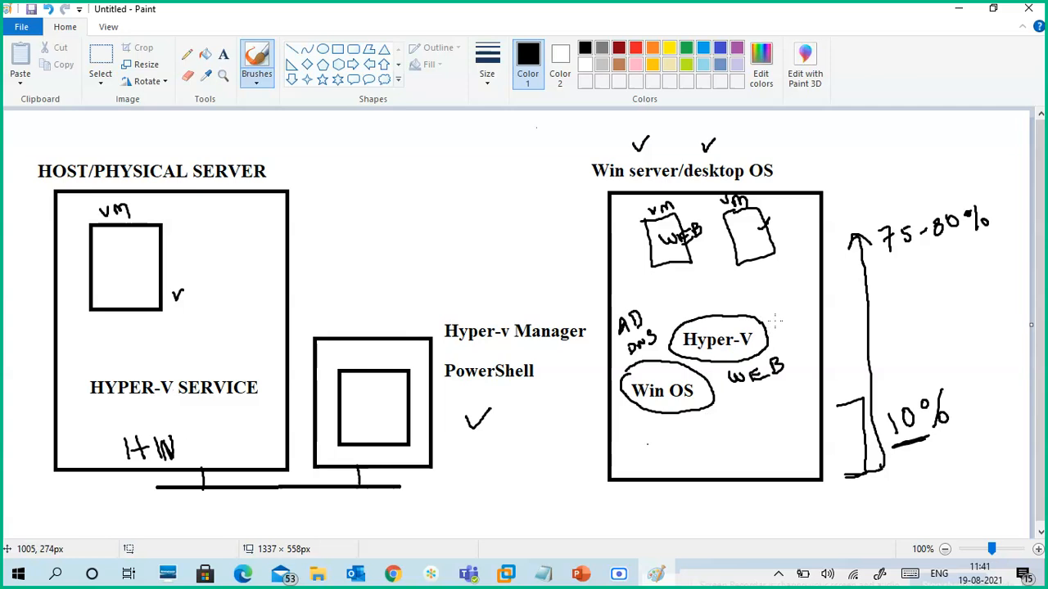
{"action": "left_click", "coordinate": [957, 10]}
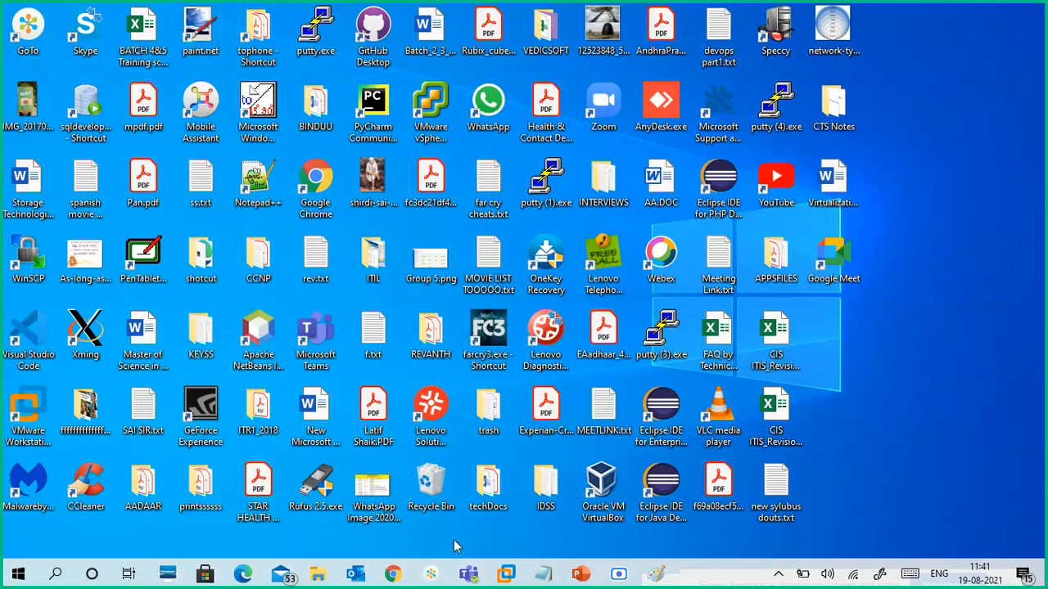
Open and close the Teams chat window, and switch to the CTS7-WINS1 virtual machine in VMware Workstation.
{"action": "left_click", "coordinate": [468, 574]}
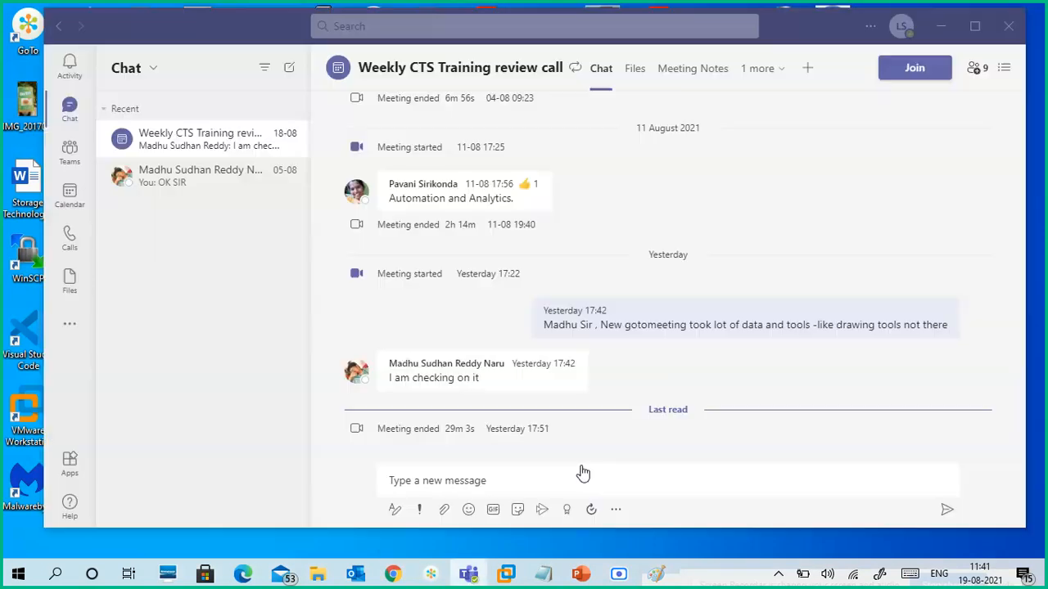
{"action": "left_click", "coordinate": [1007, 31]}
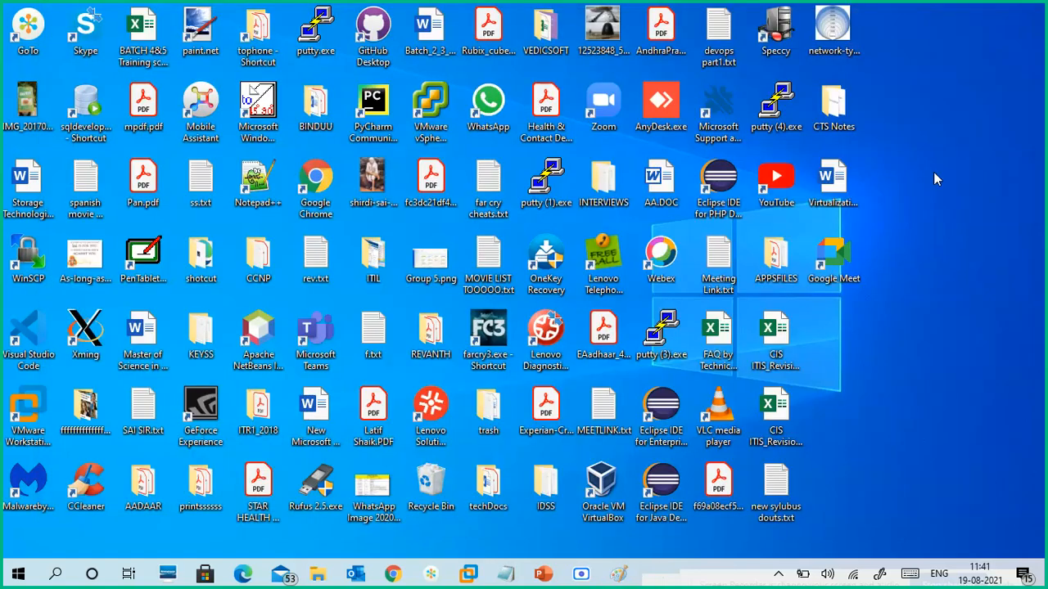
{"action": "mouse_move", "coordinate": [473, 577]}
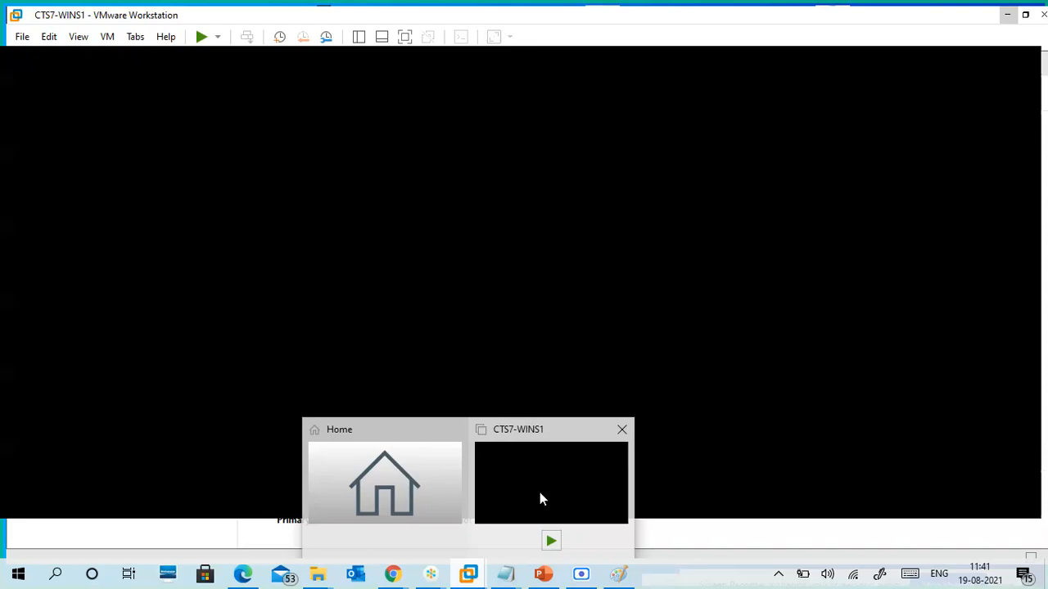
{"action": "left_click", "coordinate": [539, 492]}
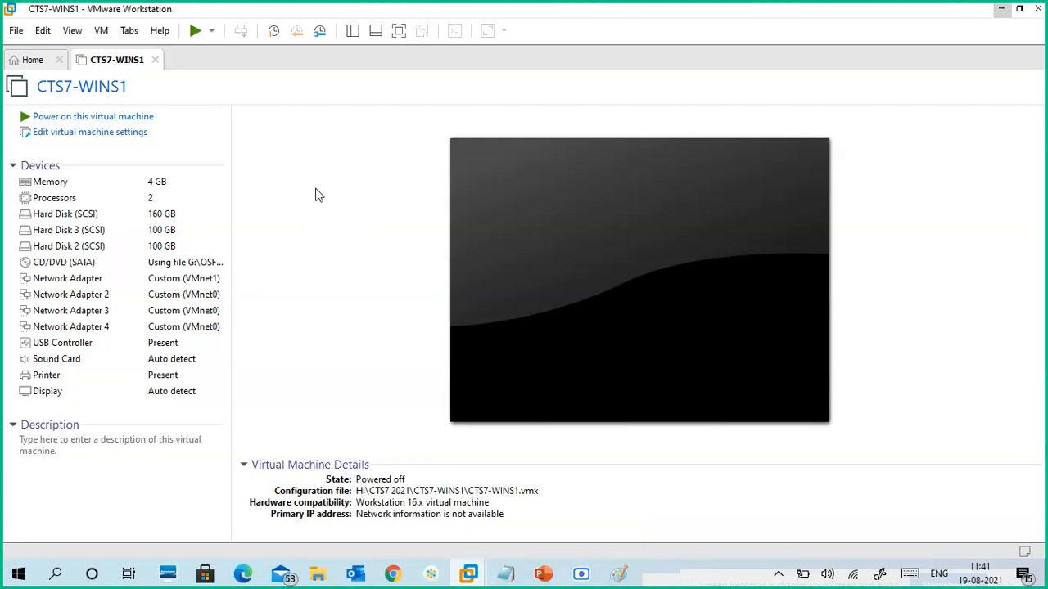
Examine the 160 GB hard disk and the four network adapters in the settings of CTS7-WINS1, leaving without changes.
{"action": "left_click", "coordinate": [170, 217]}
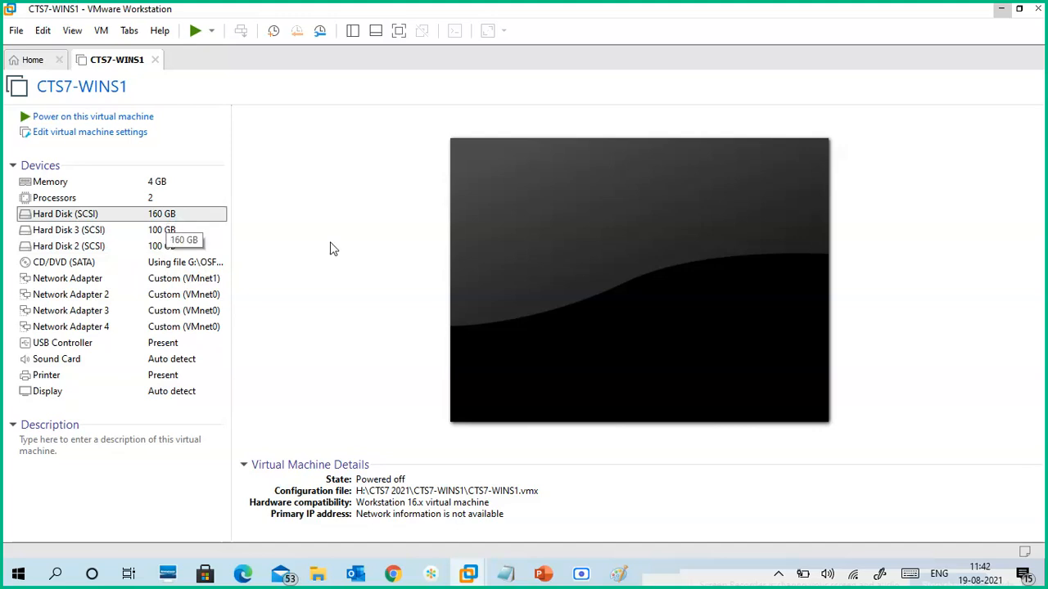
{"action": "key", "text": "ctrl+d"}
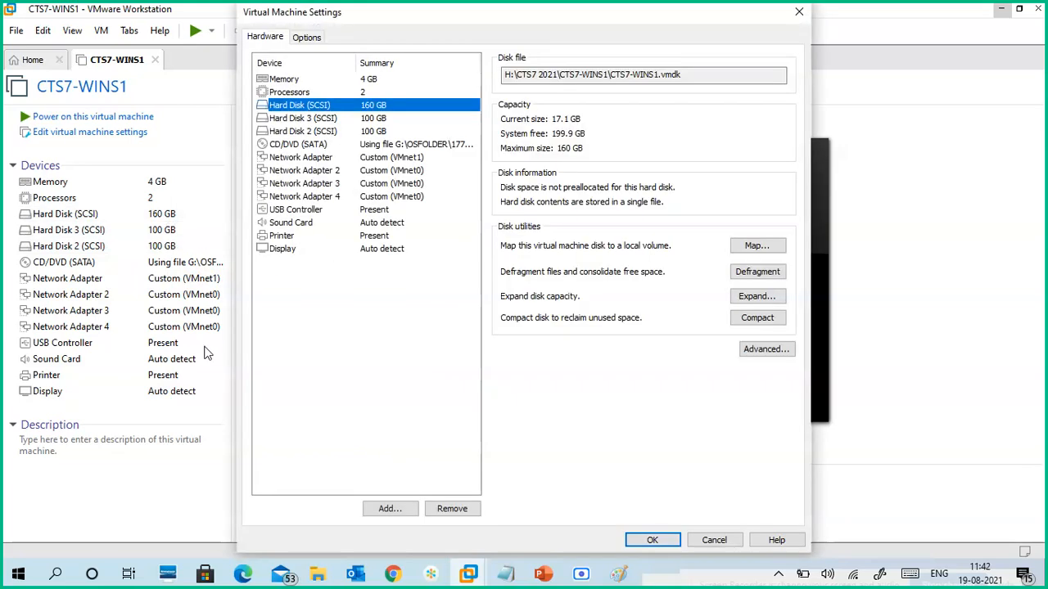
{"action": "left_click", "coordinate": [410, 158]}
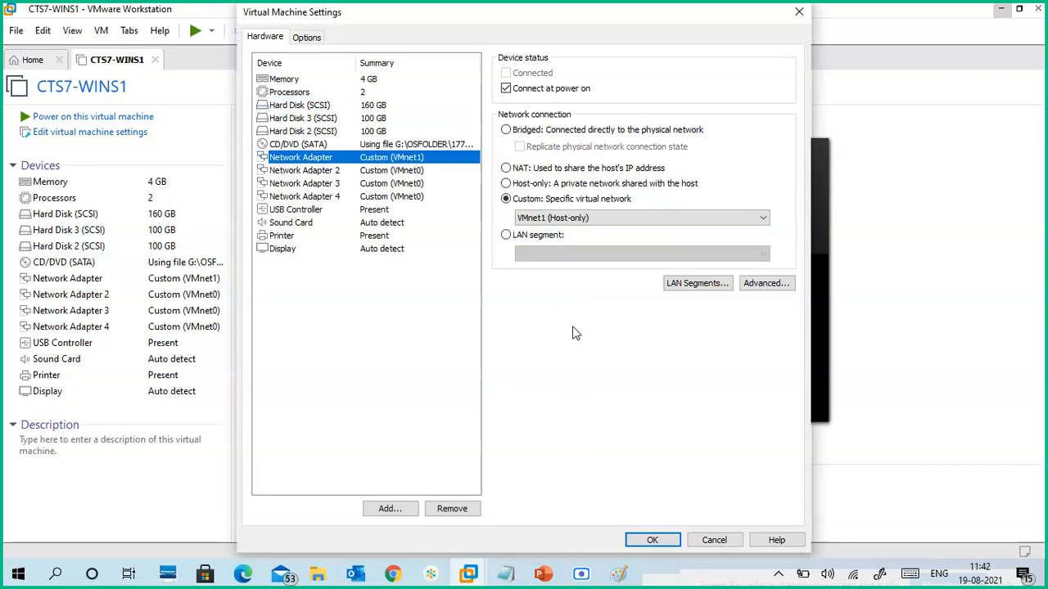
{"action": "left_click", "coordinate": [423, 170]}
{"action": "left_click", "coordinate": [424, 185]}
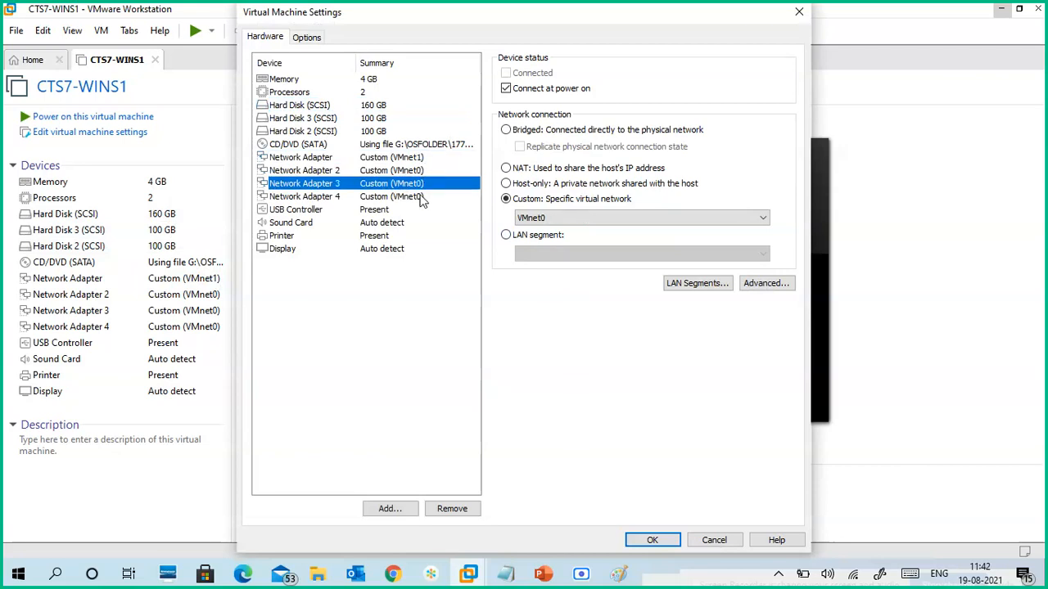
{"action": "left_click", "coordinate": [424, 197]}
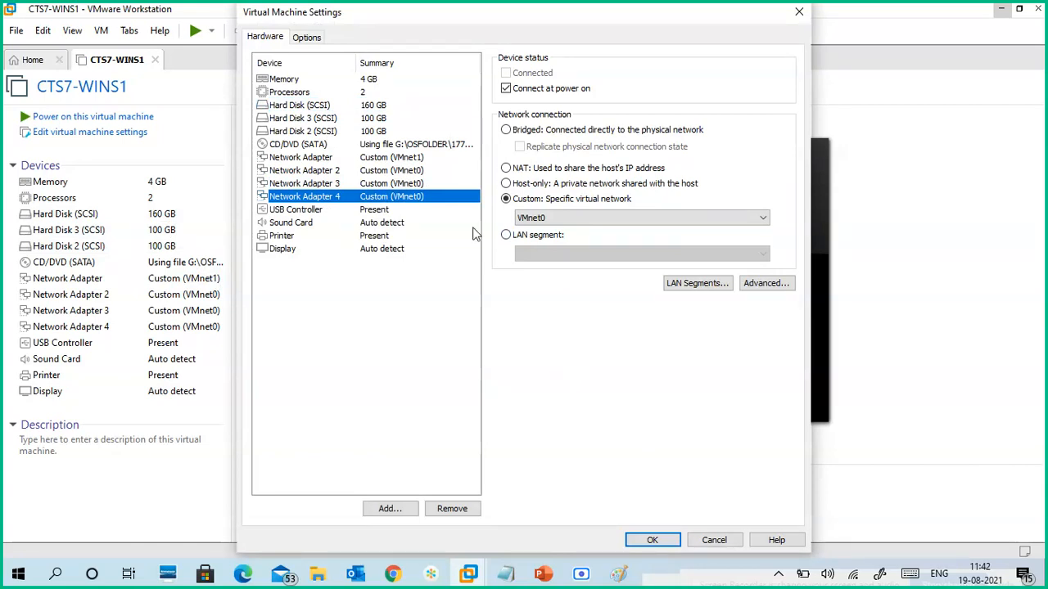
{"action": "left_click", "coordinate": [417, 170]}
{"action": "left_click", "coordinate": [419, 183]}
{"action": "left_click", "coordinate": [421, 197]}
{"action": "left_click", "coordinate": [714, 540]}
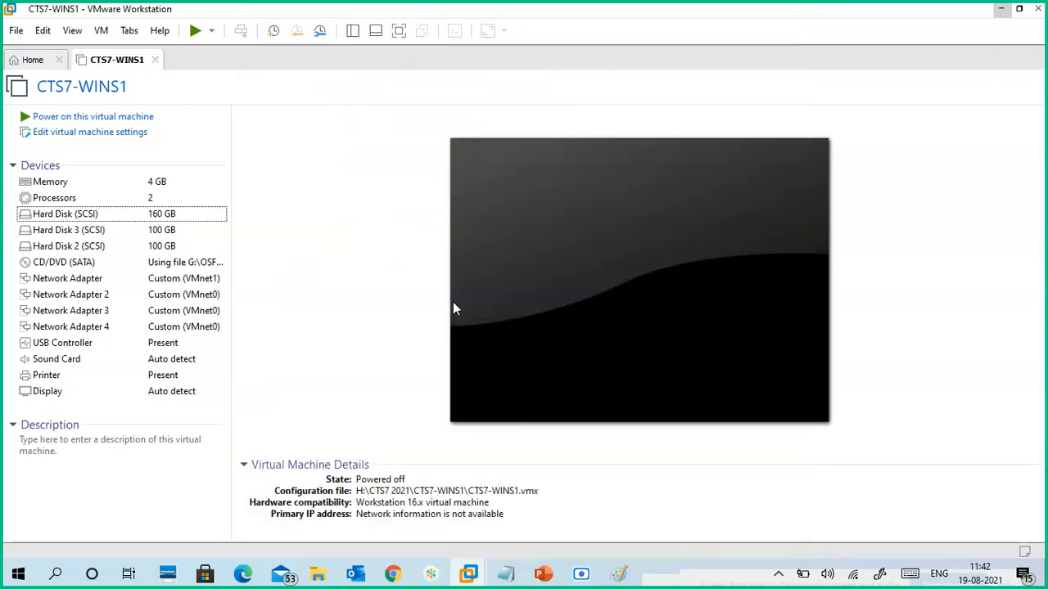
Power on the CTS7-WINS1 virtual machine and minimize VMware Workstation while it boots.
{"action": "left_click", "coordinate": [136, 117]}
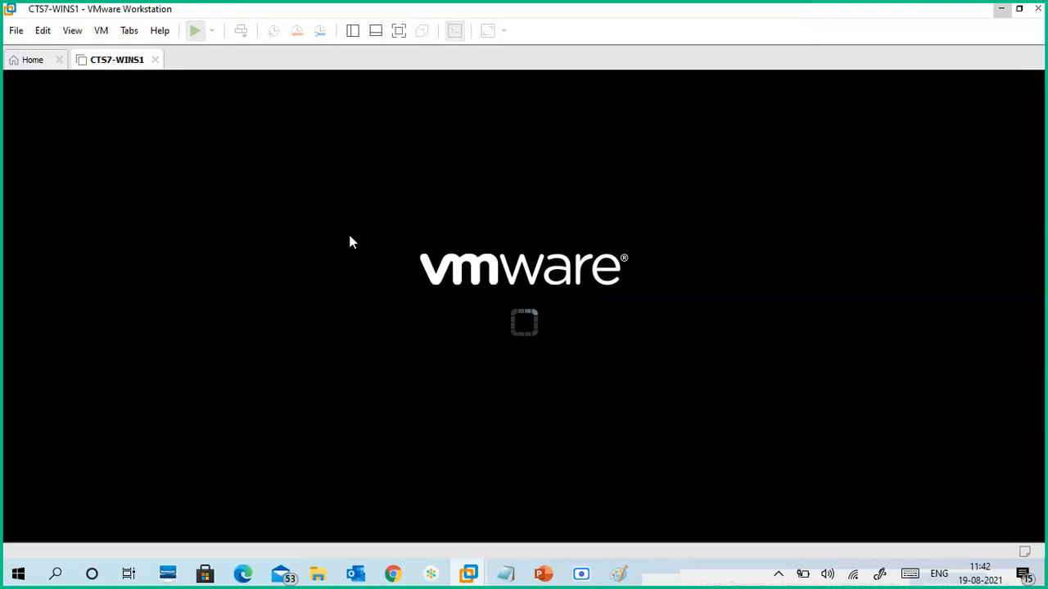
{"action": "left_click", "coordinate": [1000, 11]}
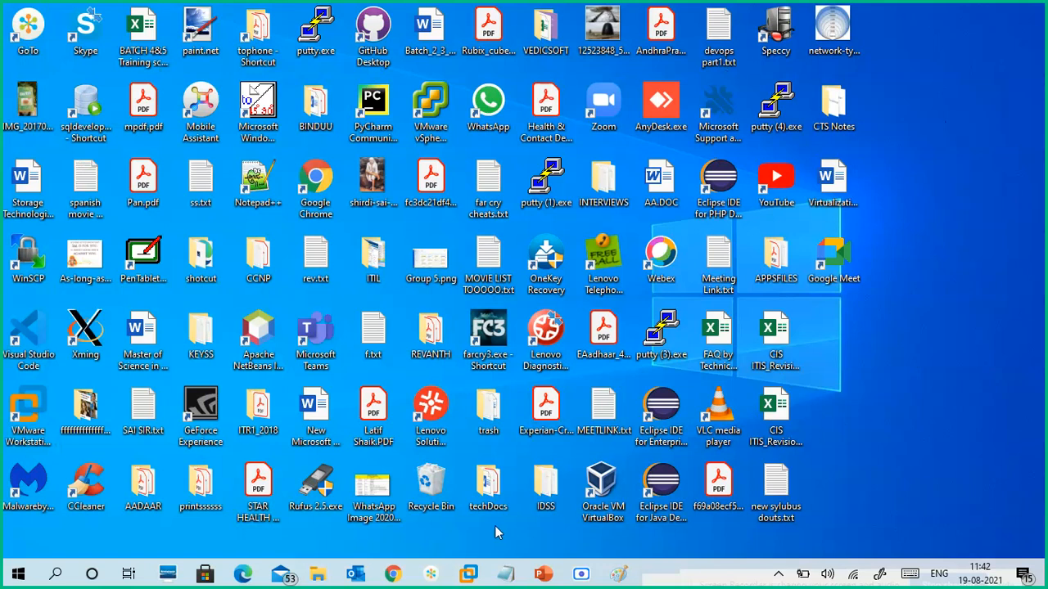
Switch to the untitled Notepad notes and move the window so that it fits fully on the screen.
{"action": "mouse_move", "coordinate": [505, 573]}
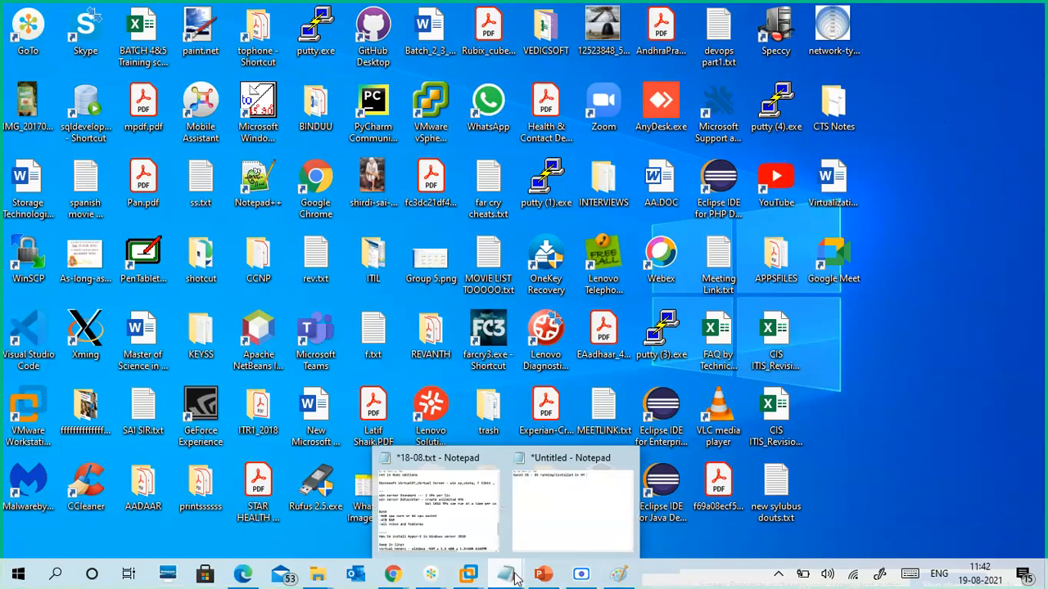
{"action": "left_click", "coordinate": [549, 552]}
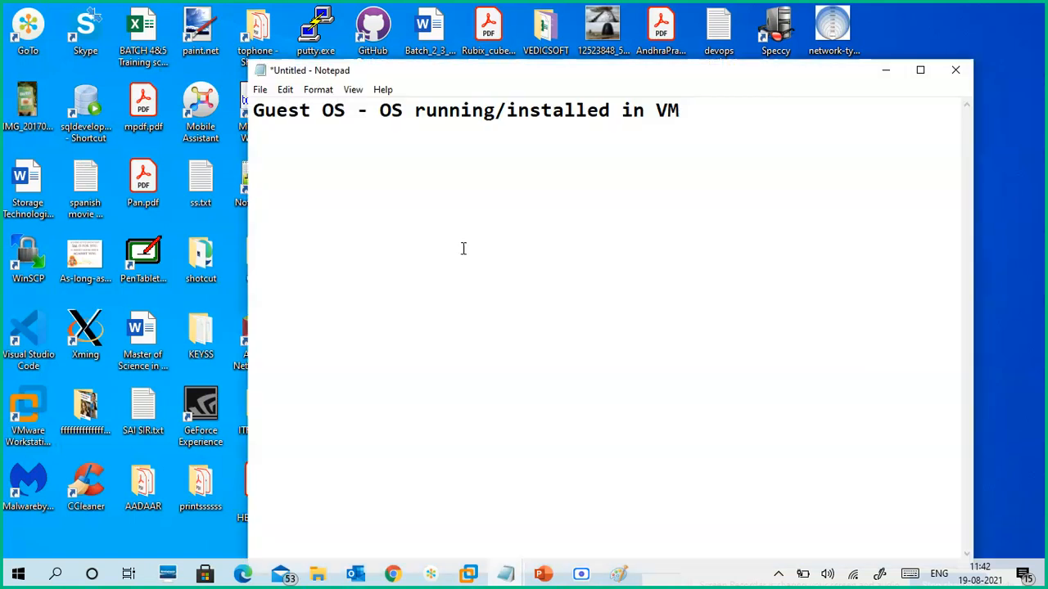
{"action": "left_click", "coordinate": [521, 225]}
{"action": "left_click_drag", "start_coordinate": [643, 70], "coordinate": [673, 20]}
{"action": "left_click", "coordinate": [609, 86]}
Add the line "Install Hyper-V in Win server" below the Guest OS definition, separated by a blank line.
{"action": "left_click", "coordinate": [746, 63]}
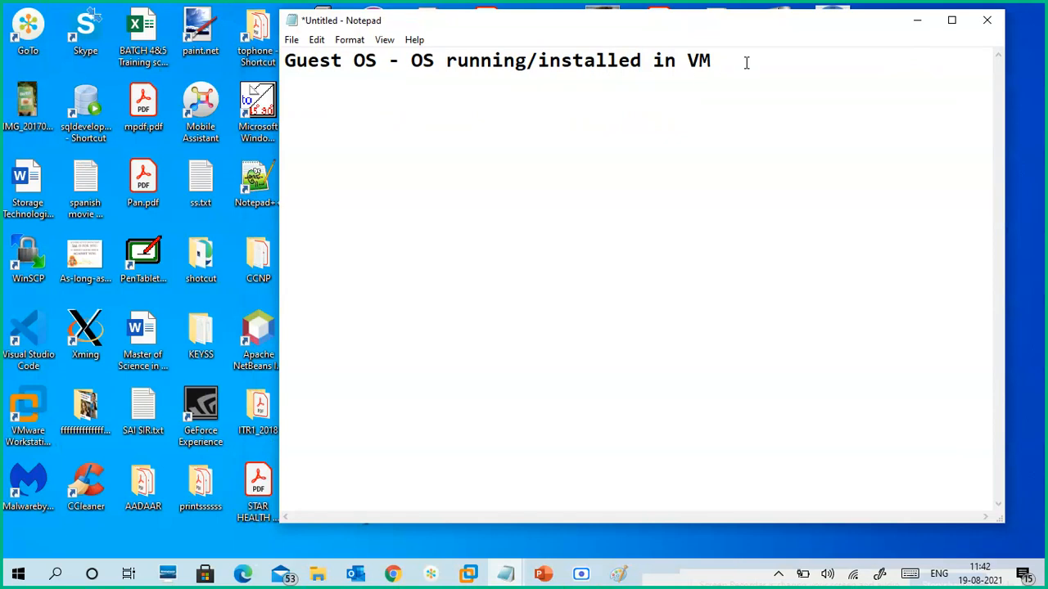
{"action": "key", "text": "Return"}
{"action": "type", "text": "Hype"}
{"action": "key", "text": "BackSpace"}
{"action": "key", "text": "BackSpace"}
{"action": "key", "text": "BackSpace"}
{"action": "key", "text": "BackSpace"}
{"action": "type", "text": "Install"}
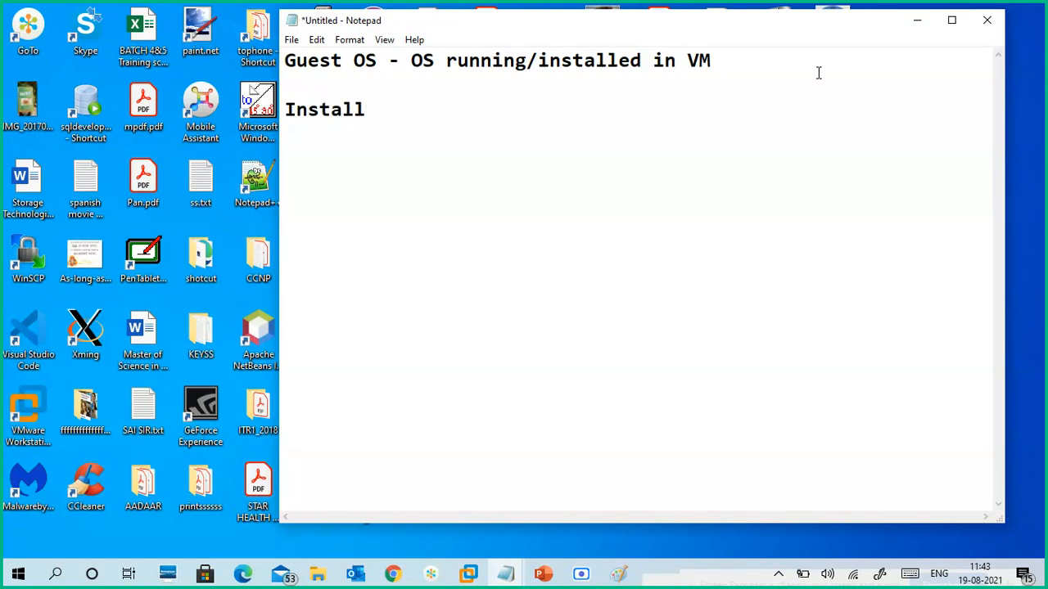
{"action": "type", "text": " Hyper-V in "}
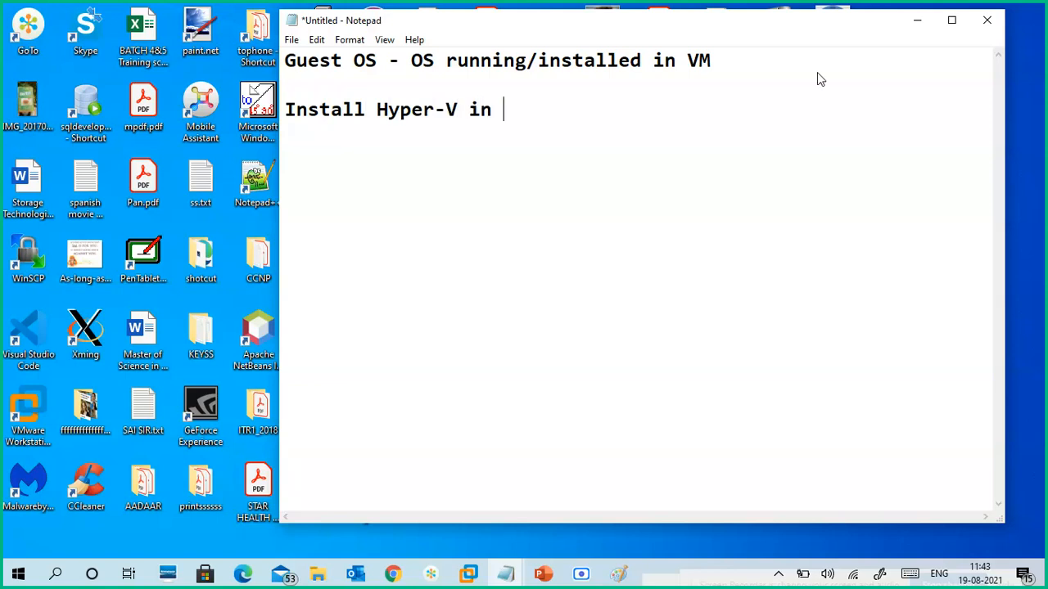
{"action": "type", "text": "Win server"}
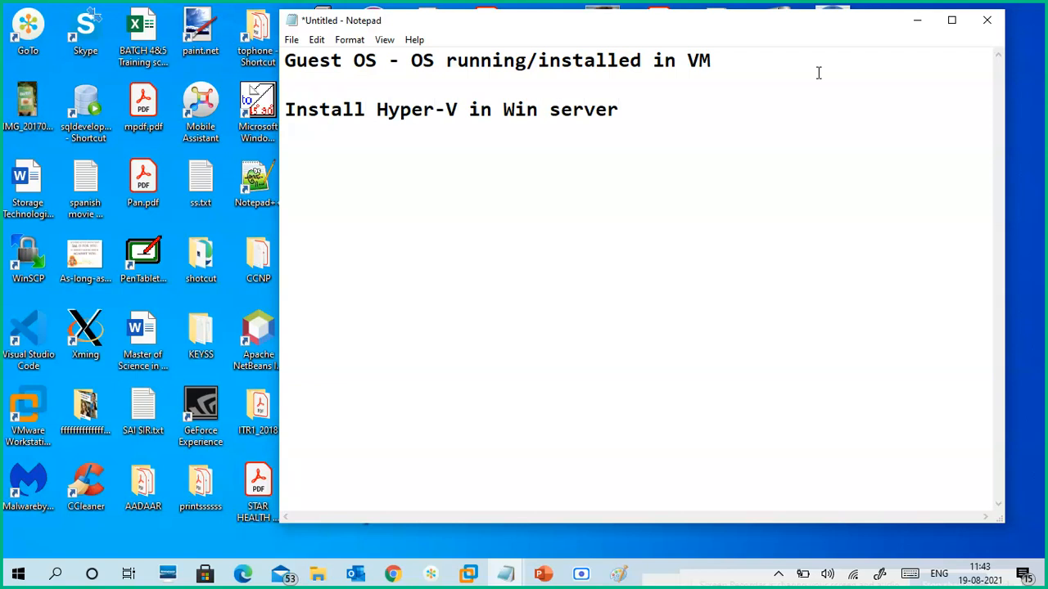
Add "Hyper-V - platform" below the installation line, with "Manager" indented on the following line.
{"action": "key", "text": "Return"}
{"action": "key", "text": "Return"}
{"action": "key", "text": "Return"}
{"action": "type", "text": "Hyper-V - pl"}
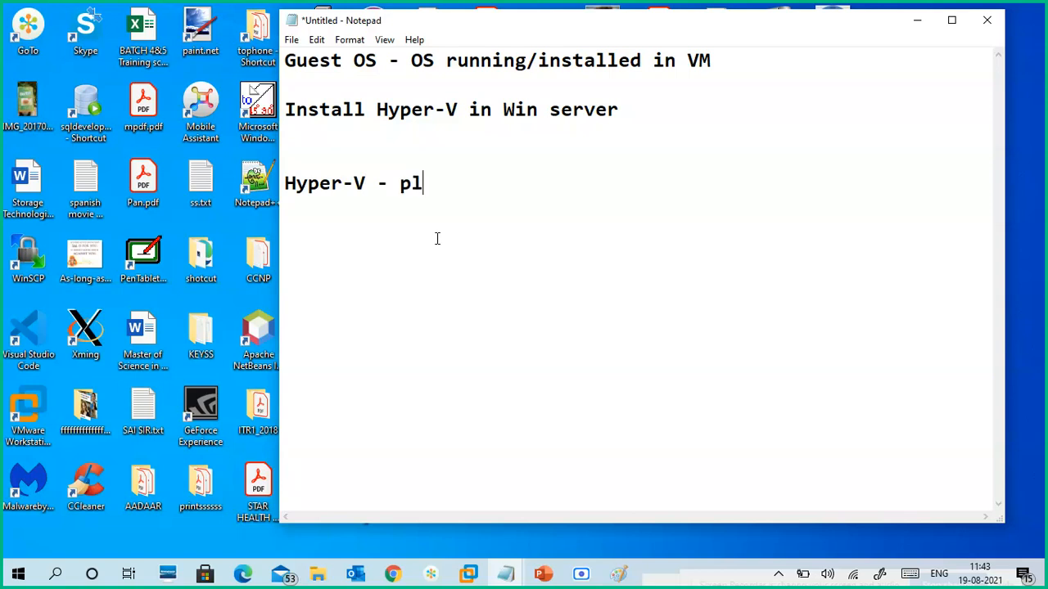
{"action": "type", "text": "o"}
{"action": "key", "text": "BackSpace"}
{"action": "type", "text": "atform"}
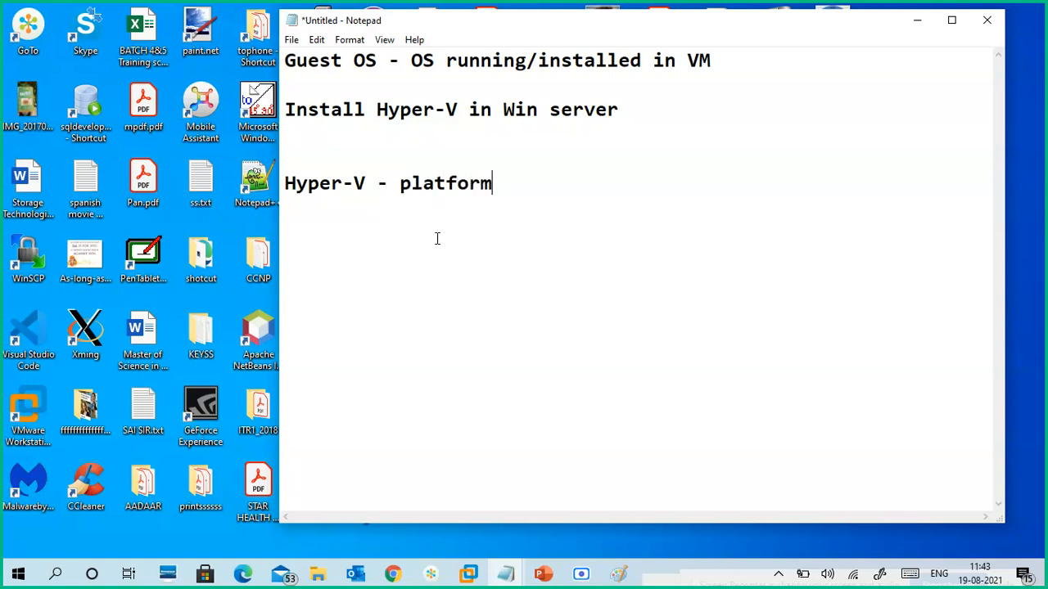
{"action": "key", "text": "Return"}
{"action": "key", "text": "Tab"}
{"action": "type", "text": "Manager"}
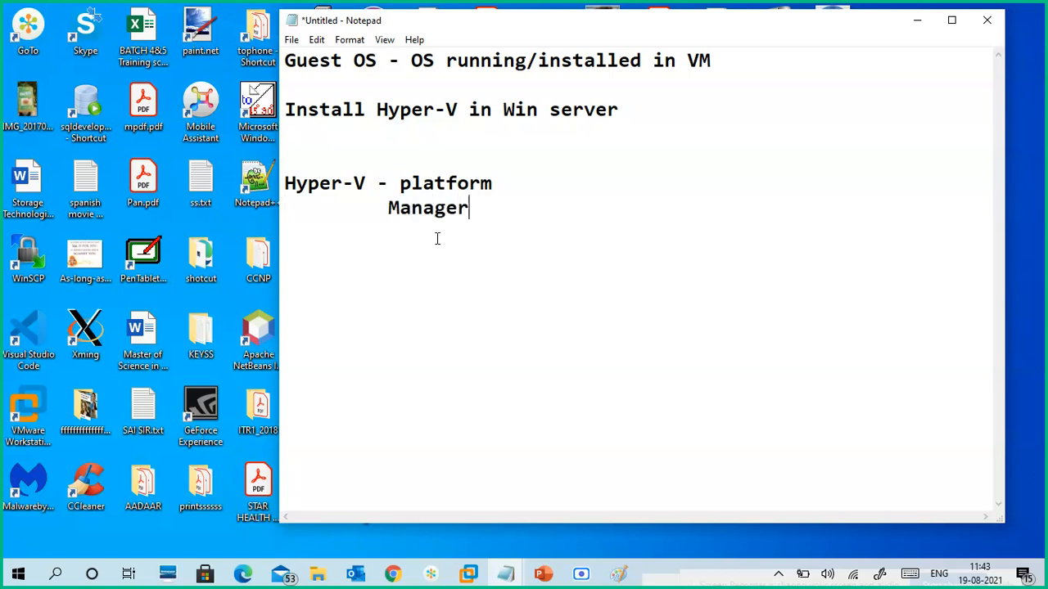
Edit the platform line to read "Hyper-V -Platform -", with a capital P and a trailing dash.
{"action": "key", "text": "Up"}
{"action": "key", "text": "Left"}
{"action": "key", "text": "Left"}
{"action": "key", "text": "Left"}
{"action": "key", "text": "Left"}
{"action": "key", "text": "Left"}
{"action": "key", "text": "BackSpace"}
{"action": "key", "text": "BackSpace"}
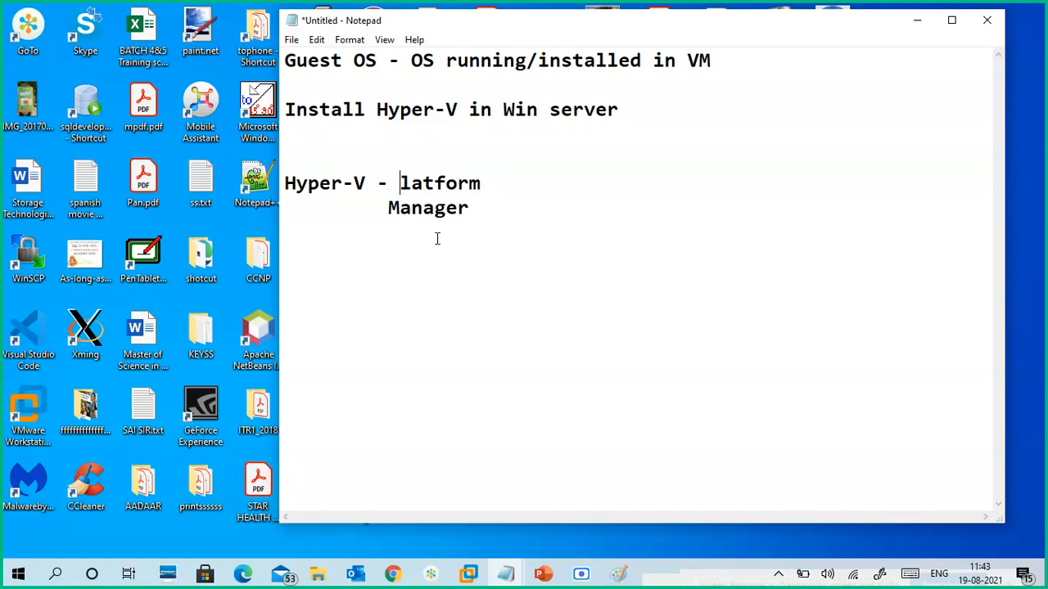
{"action": "type", "text": "P"}
{"action": "left_click", "coordinate": [502, 174]}
{"action": "key", "text": "BackSpace"}
{"action": "key", "text": "BackSpace"}
{"action": "type", "text": "-"}
{"action": "left_click", "coordinate": [330, 273]}
{"action": "key", "text": "Return"}
{"action": "type", "text": "H"}
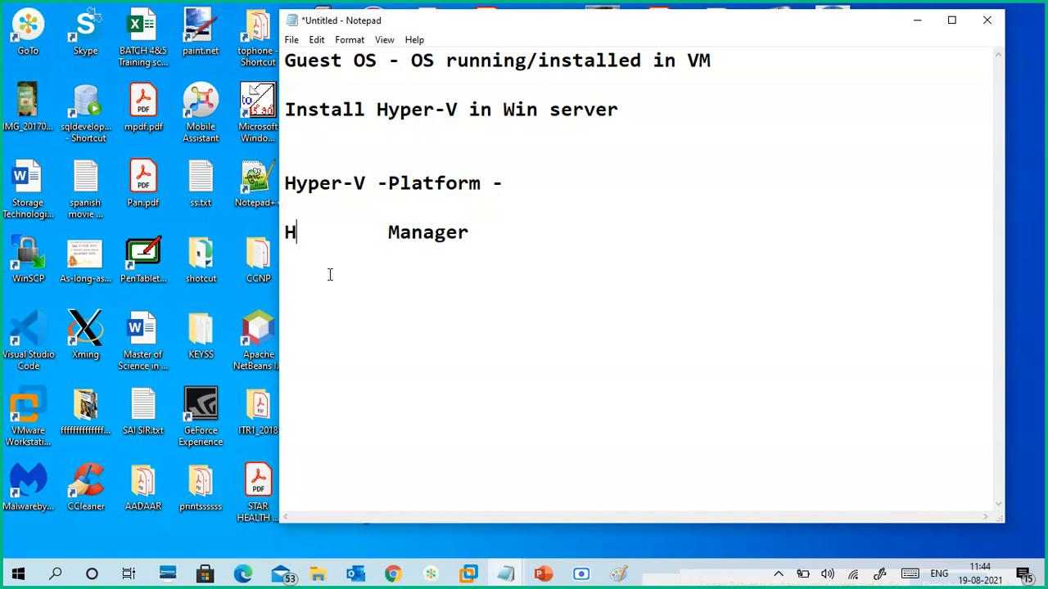
{"action": "key", "text": "BackSpace"}
{"action": "key", "text": "BackSpace"}
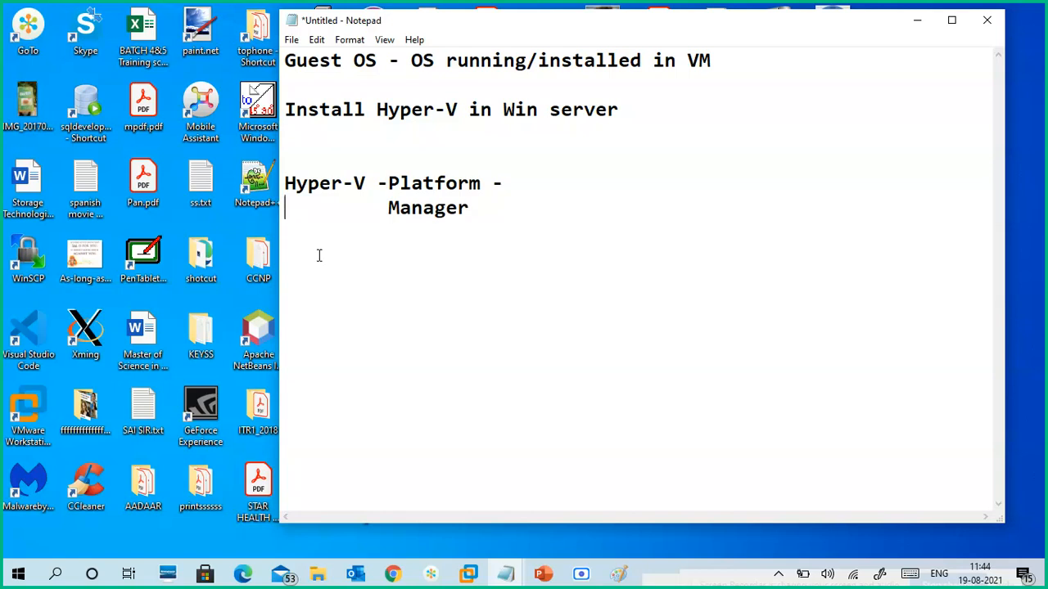
Add the heading "Hyper-V Platform" below Manager, followed by the requirement line "x64, Vitualization -enable".
{"action": "left_click", "coordinate": [487, 215]}
{"action": "key", "text": "Return"}
{"action": "key", "text": "Return"}
{"action": "type", "text": "Hyper-V Pla"}
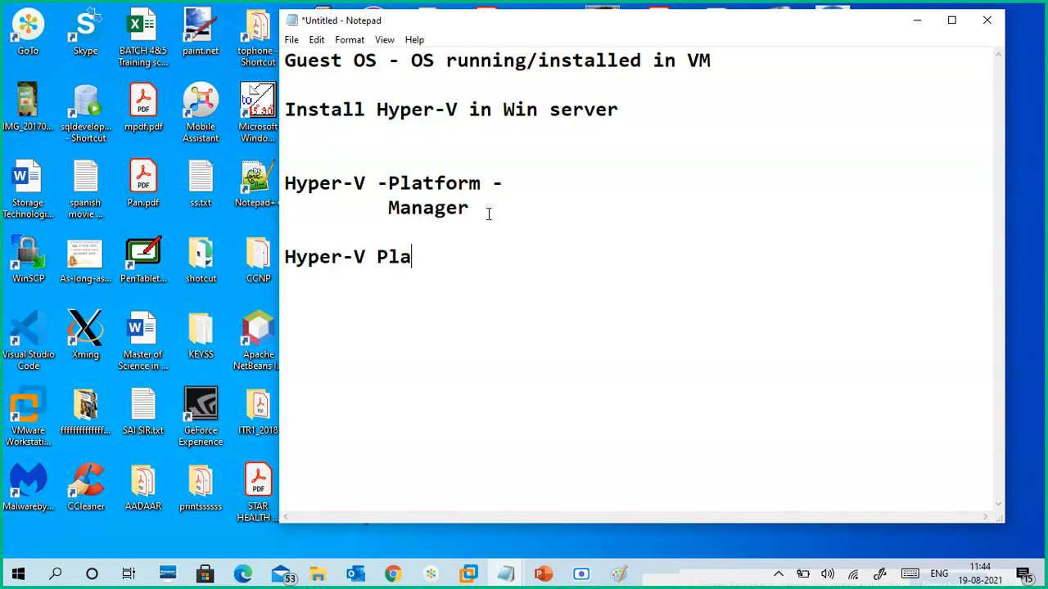
{"action": "type", "text": "tform"}
{"action": "key", "text": "Return"}
{"action": "type", "text": "x"}
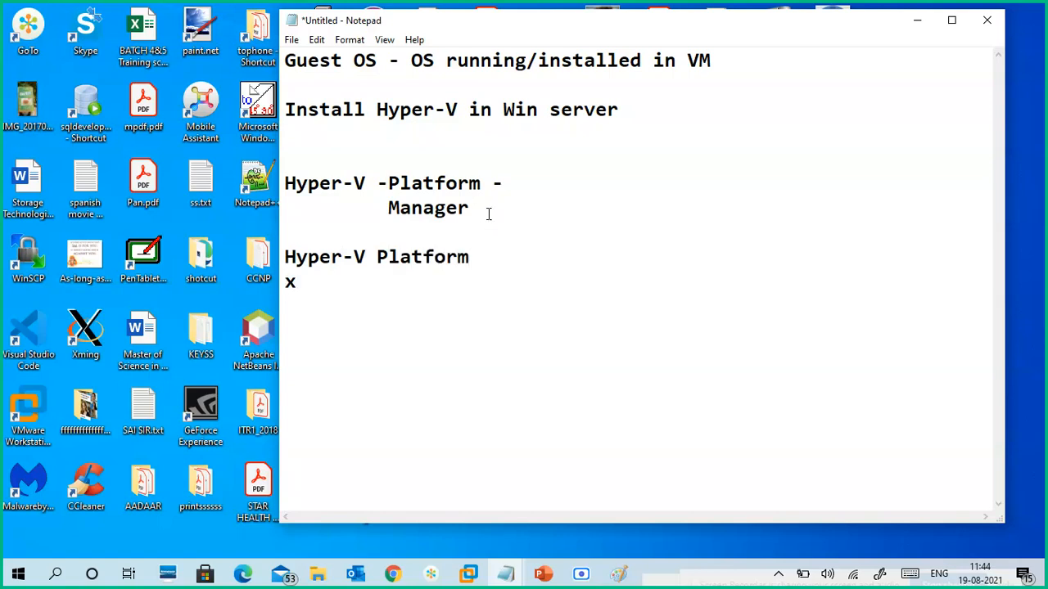
{"action": "type", "text": "64, Vity"}
{"action": "key", "text": "BackSpace"}
{"action": "type", "text": "ual"}
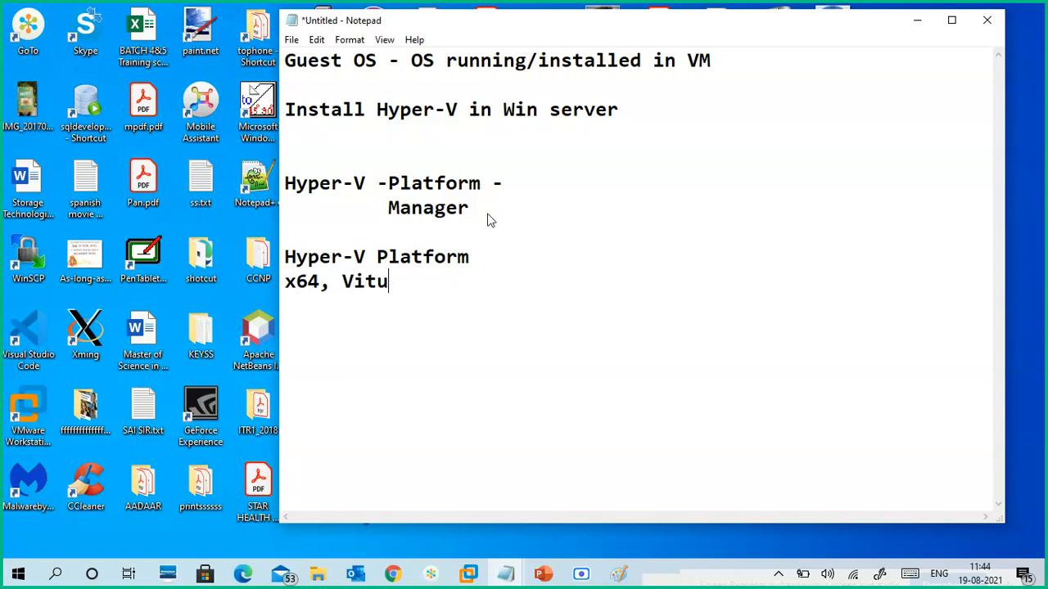
{"action": "type", "text": "zation -enable"}
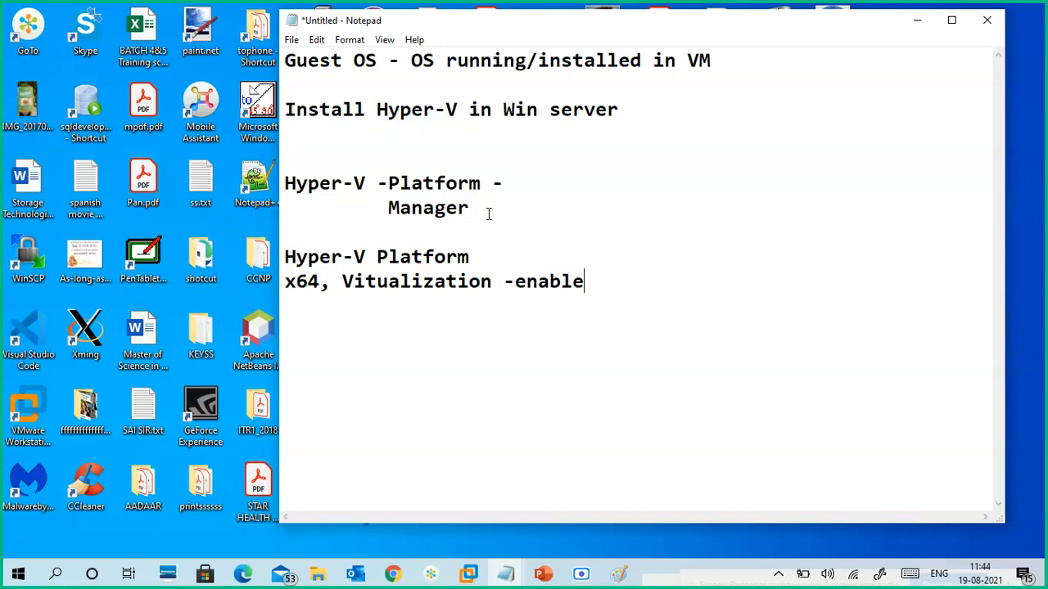
Highlight the "Hyper-V Platform" heading and its requirement line to point them out, and clear the selection.
{"action": "left_click_drag", "start_coordinate": [611, 290], "coordinate": [285, 249]}
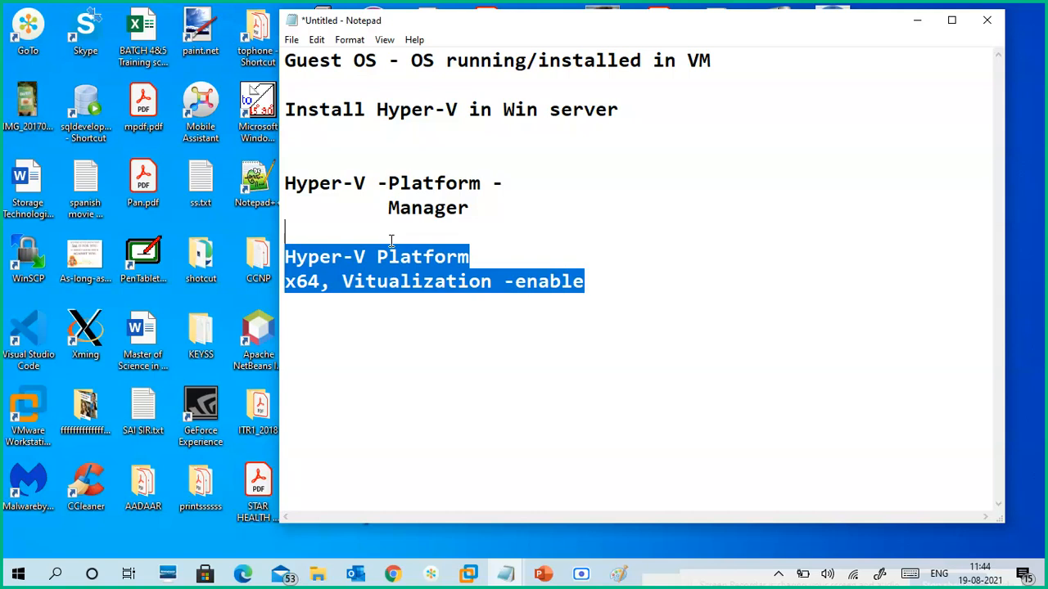
{"action": "left_click", "coordinate": [446, 249]}
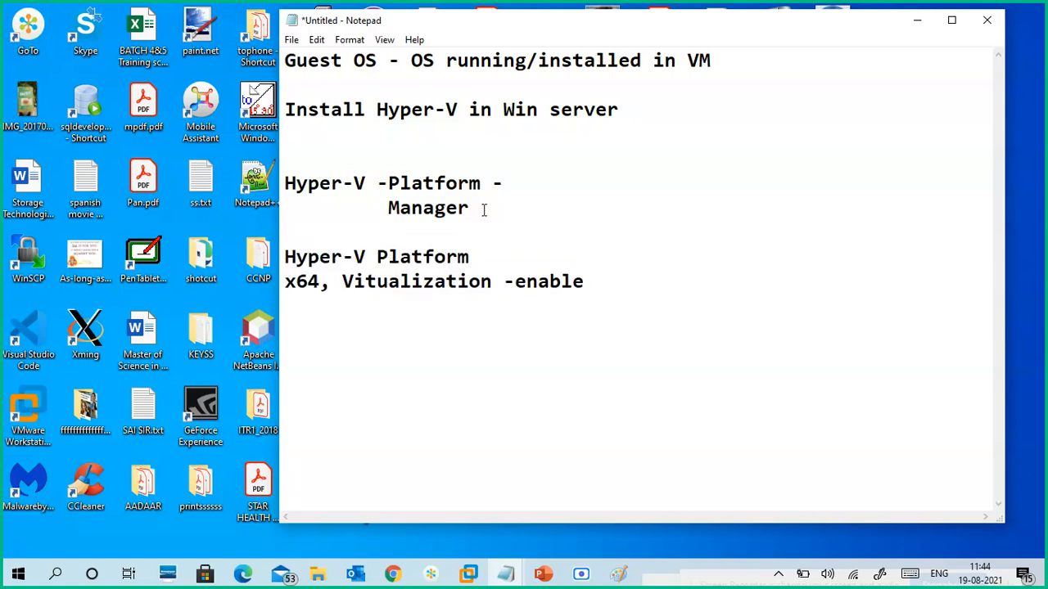
{"action": "left_click", "coordinate": [404, 303]}
{"action": "left_click", "coordinate": [381, 336]}
{"action": "left_click", "coordinate": [648, 264]}
Add the lines "Win 10 Home xx" and "Win 10 pro" below the requirements, each preceded by a blank line.
{"action": "left_click", "coordinate": [631, 281]}
{"action": "key", "text": "Return"}
{"action": "key", "text": "Return"}
{"action": "type", "text": "Win 10 Home "}
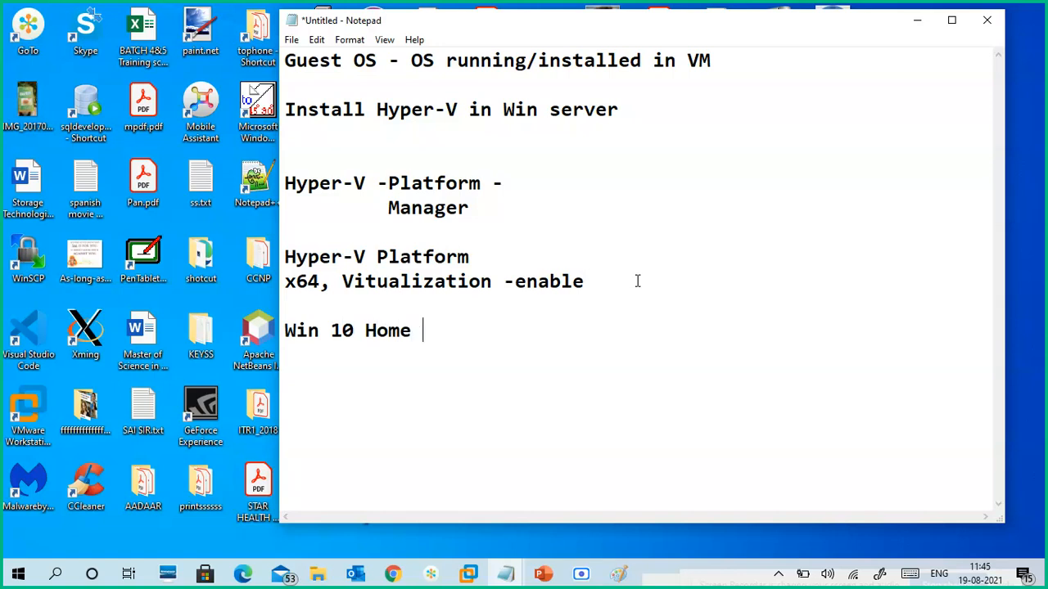
{"action": "type", "text": "xx"}
{"action": "key", "text": "Return"}
{"action": "key", "text": "Return"}
{"action": "type", "text": "Win"}
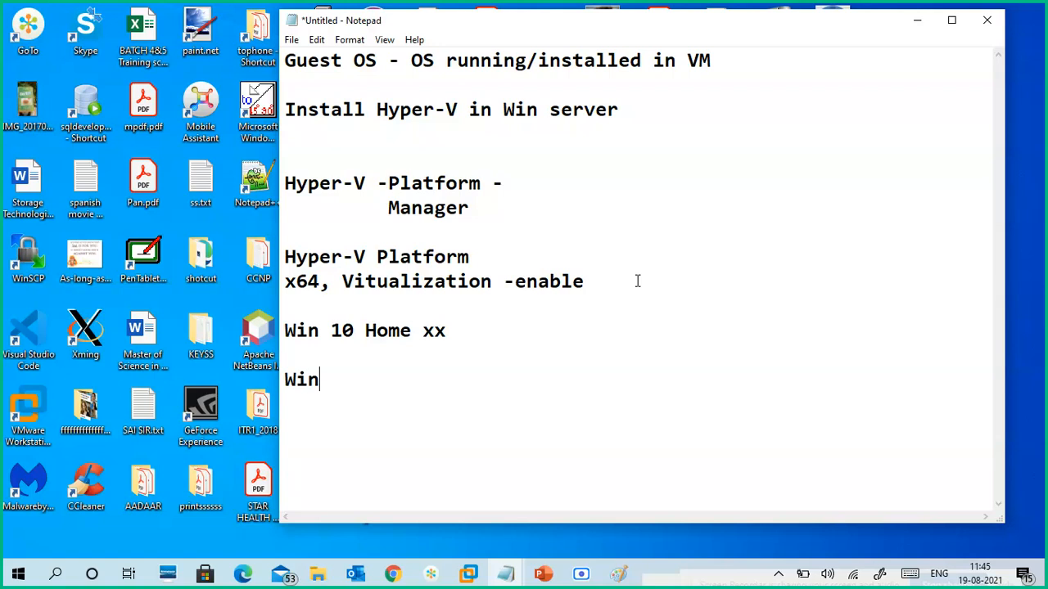
{"action": "type", "text": " 10 pro"}
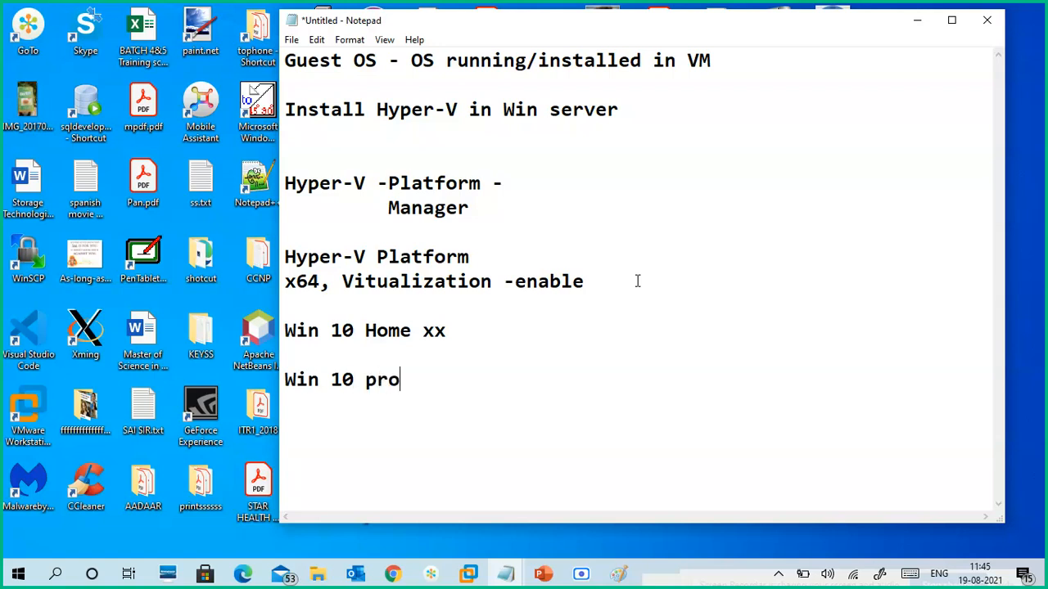
Extend the "Win 10 pro" line to read "Win 10 pro ent - x64, SLAT --Platform,Manager".
{"action": "type", "text": " ent - x64,"}
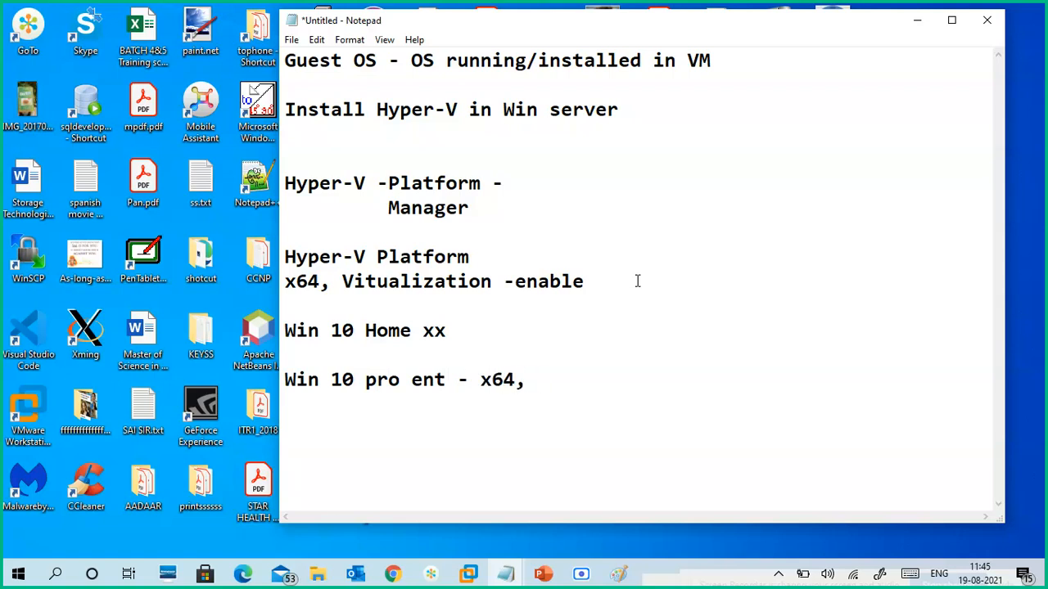
{"action": "type", "text": " SLAT --"}
{"action": "type", "text": "Pl"}
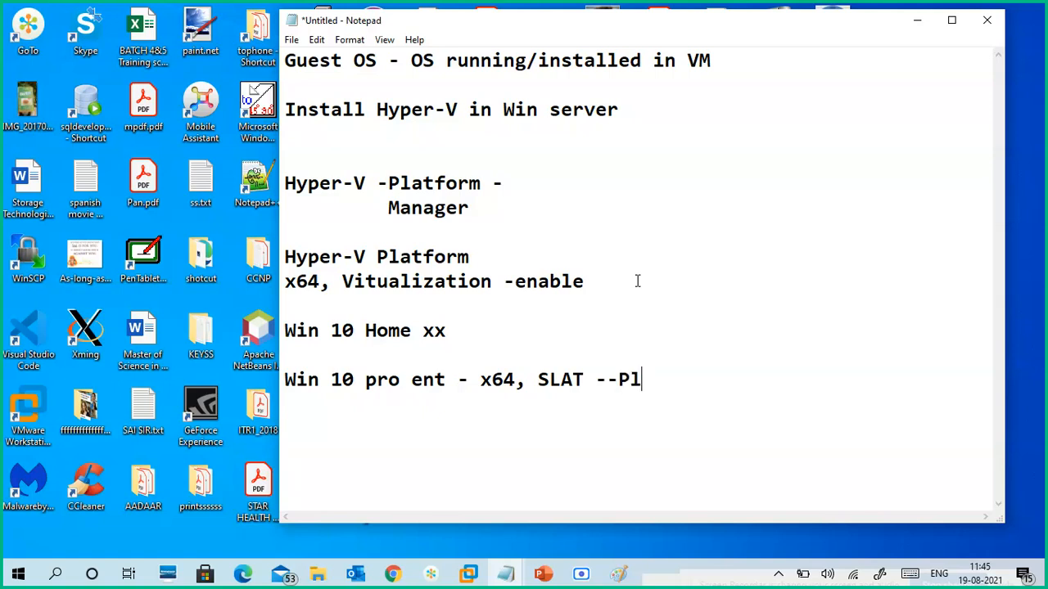
{"action": "type", "text": "atform"}
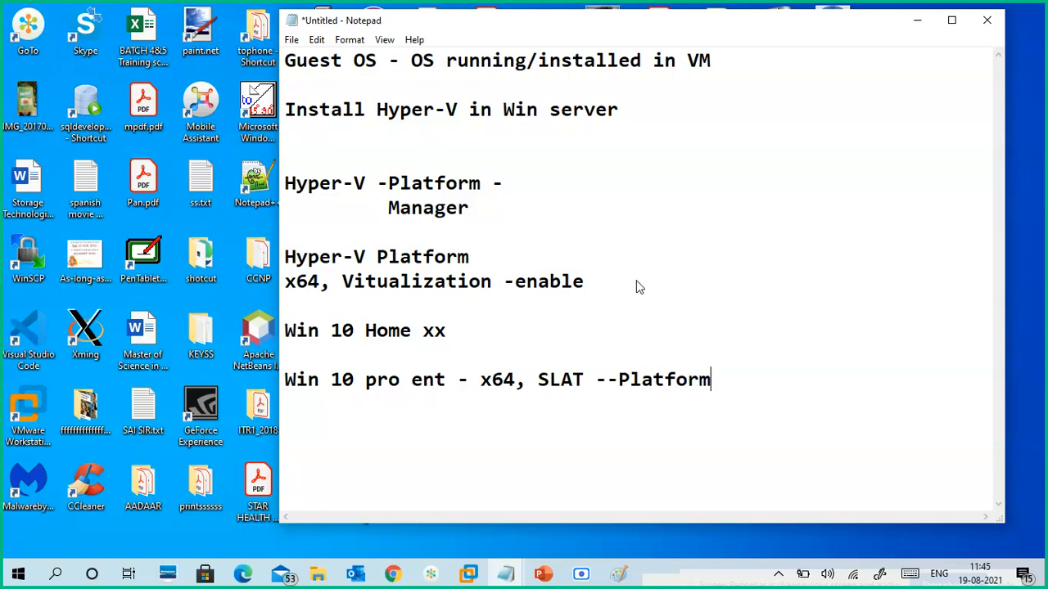
{"action": "type", "text": ",Manager"}
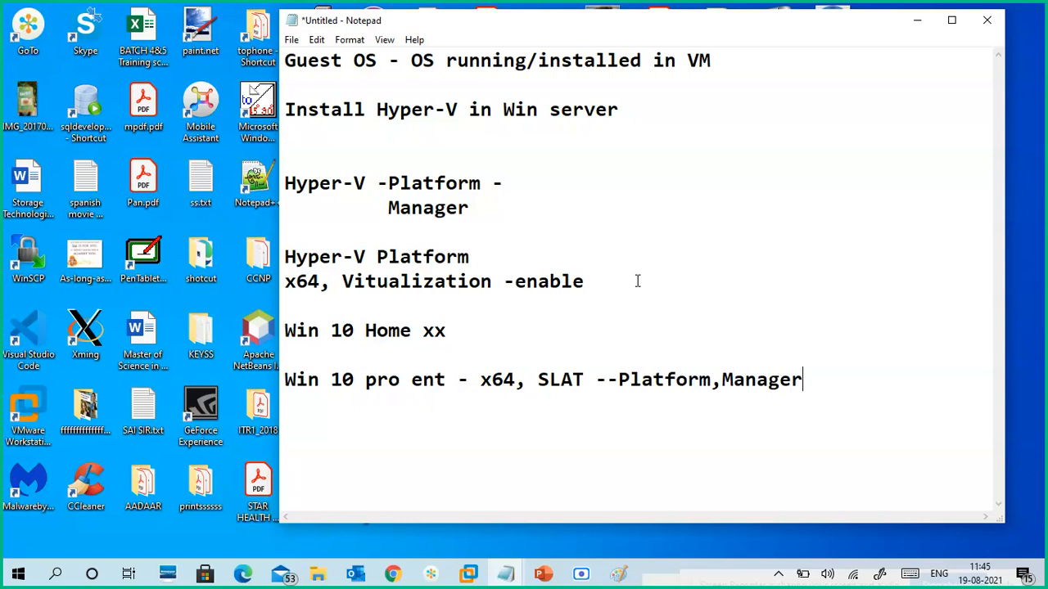
Add the line "Win 10 pro ent - 32bit, or no SLAT - Manager" after a blank line, correcting the spelling of "Manager".
{"action": "key", "text": "Return"}
{"action": "key", "text": "Return"}
{"action": "type", "text": "Win 10 "}
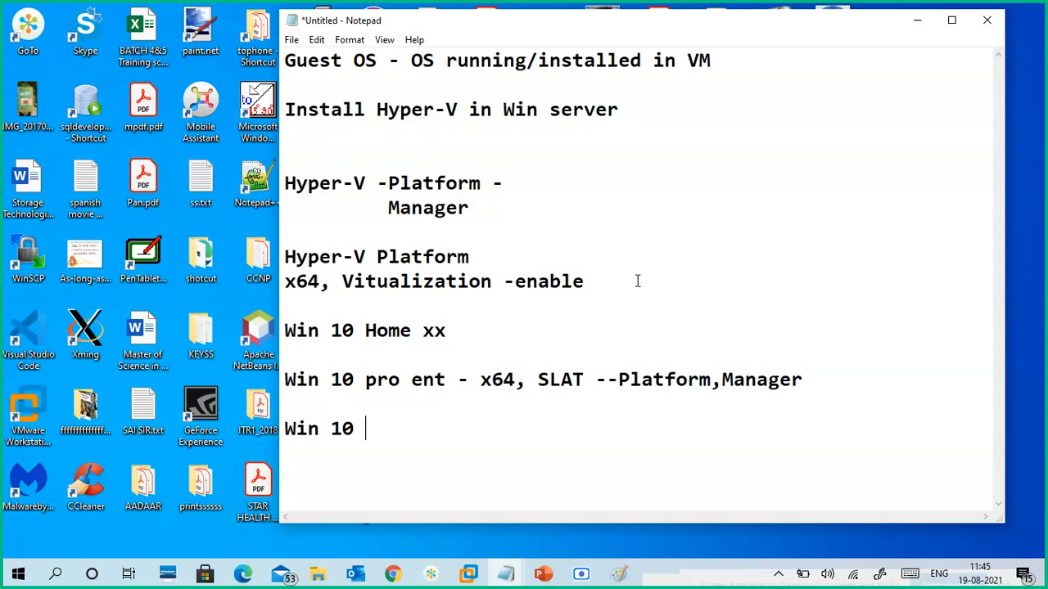
{"action": "type", "text": "pro ent "}
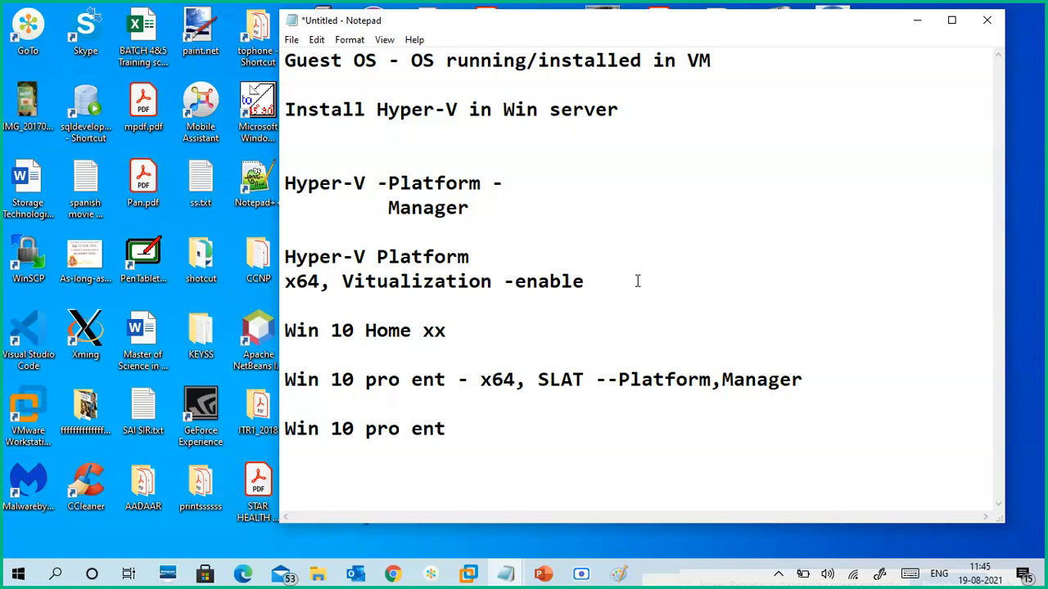
{"action": "type", "text": "- 32bit, "}
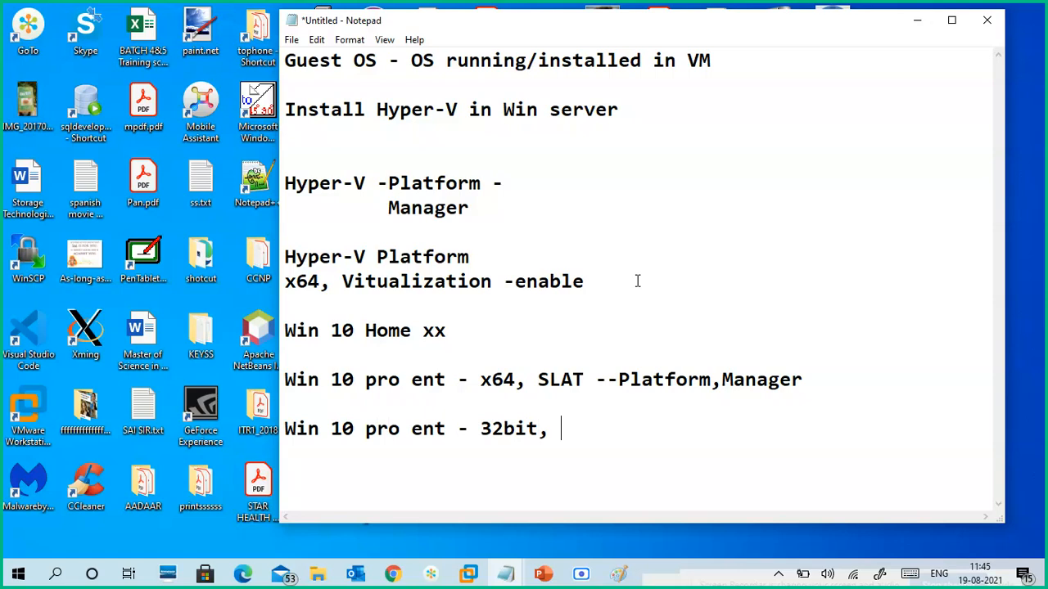
{"action": "type", "text": "or no SLA"}
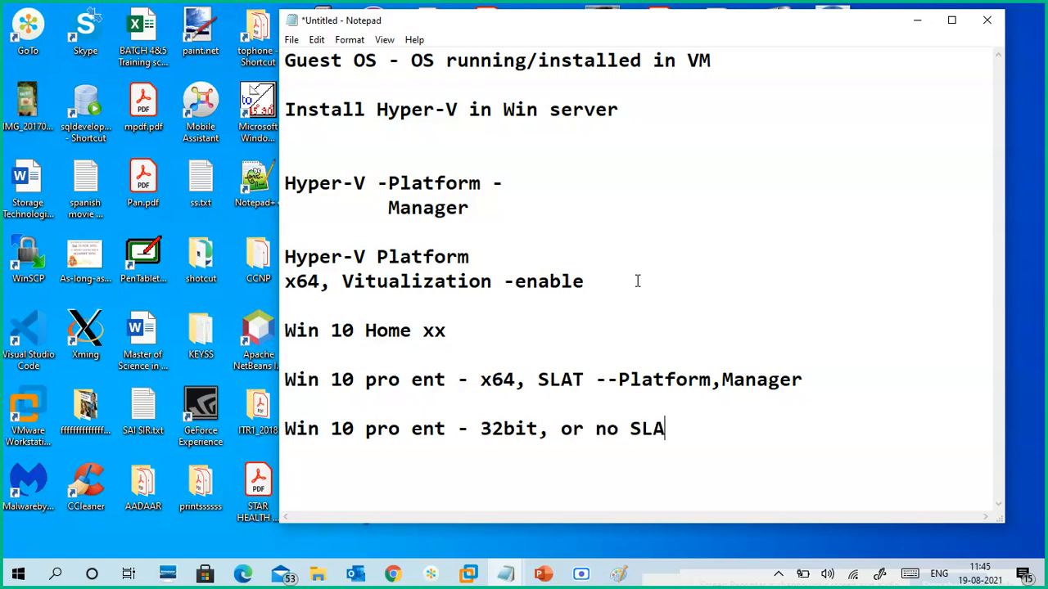
{"action": "type", "text": "T"}
{"action": "type", "text": "- Manger"}
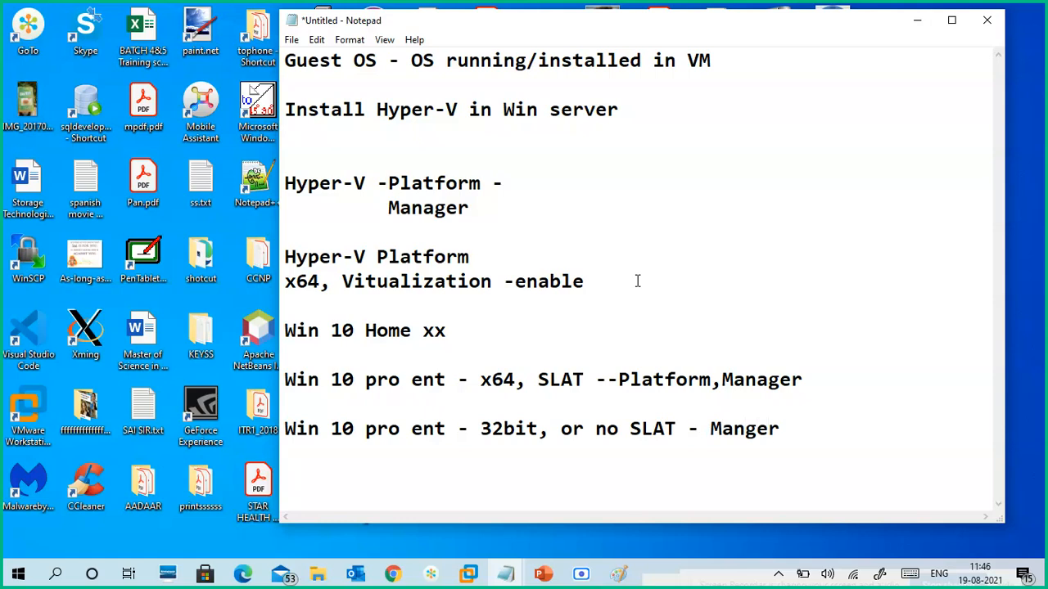
{"action": "left_click", "coordinate": [746, 431]}
{"action": "type", "text": "a"}
Add the description "Create and Run VMs" after the dash on the "Hyper-V -Platform" line.
{"action": "left_click", "coordinate": [563, 248]}
{"action": "left_click", "coordinate": [547, 182]}
{"action": "type", "text": "C"}
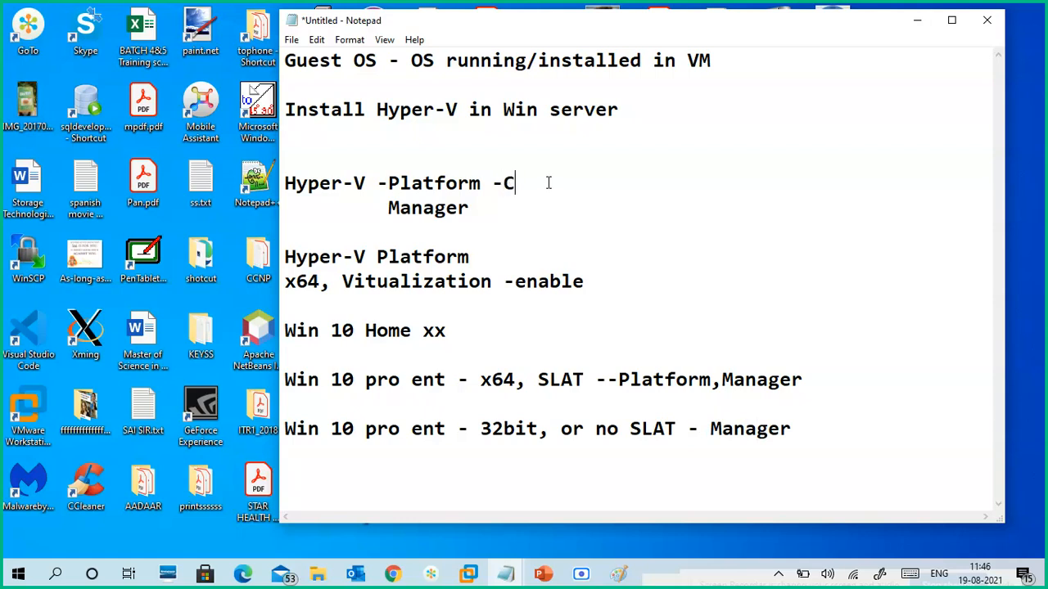
{"action": "type", "text": "reate and RuN"}
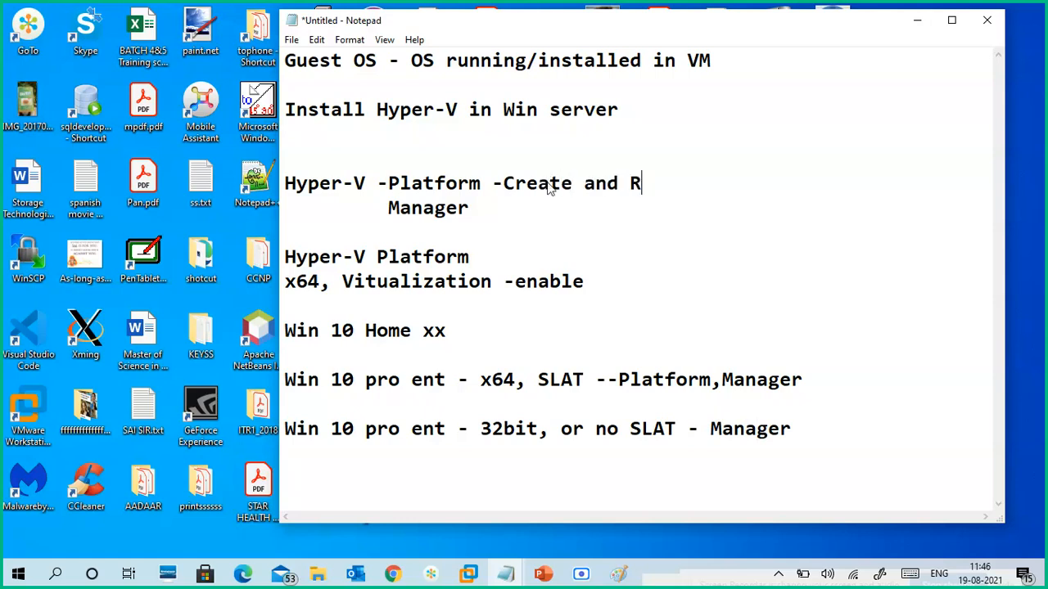
{"action": "key", "text": "BackSpace"}
{"action": "key", "text": "BackSpace"}
{"action": "type", "text": "n VMs"}
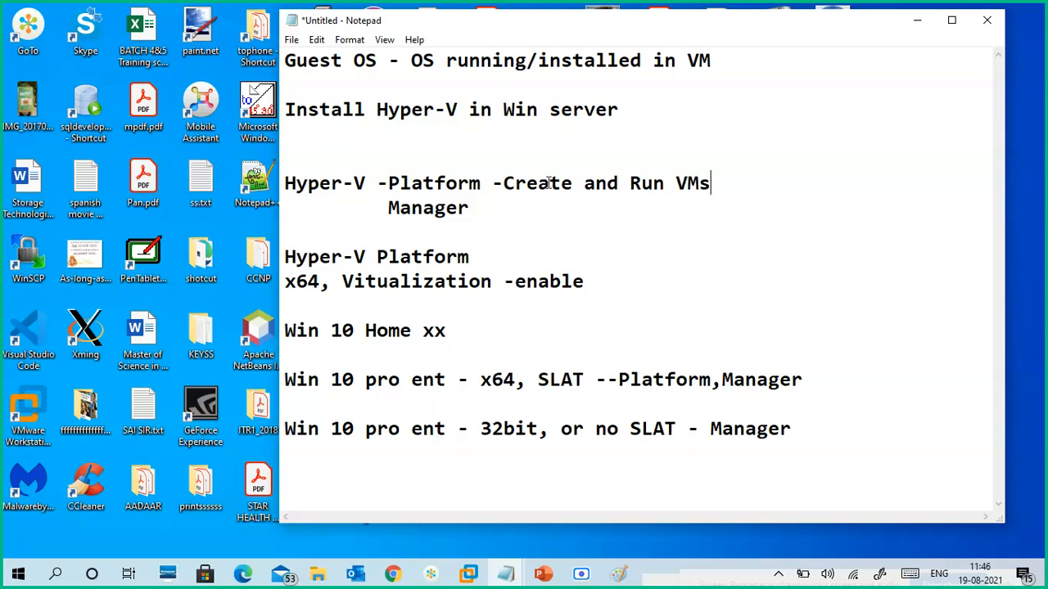
{"action": "type", "text": " in"}
{"action": "type", "text": "Same P"}
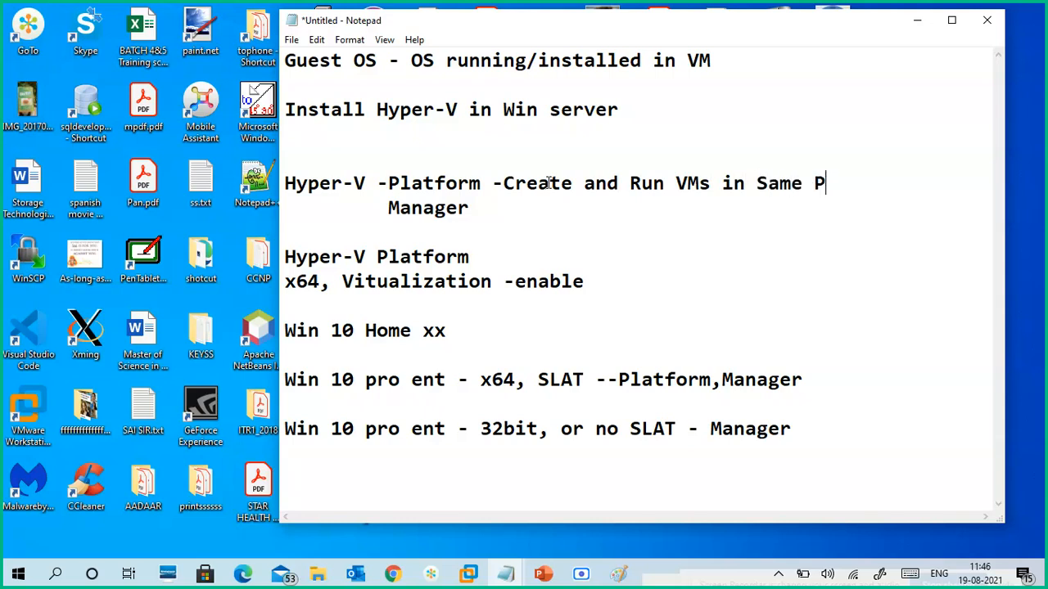
{"action": "type", "text": "C"}
{"action": "key", "text": "BackSpace"}
{"action": "key", "text": "BackSpace"}
{"action": "key", "text": "BackSpace"}
{"action": "key", "text": "BackSpace"}
{"action": "key", "text": "BackSpace"}
{"action": "key", "text": "BackSpace"}
{"action": "key", "text": "BackSpace"}
{"action": "key", "text": "BackSpace"}
{"action": "key", "text": "BackSpace"}
{"action": "key", "text": "BackSpace"}
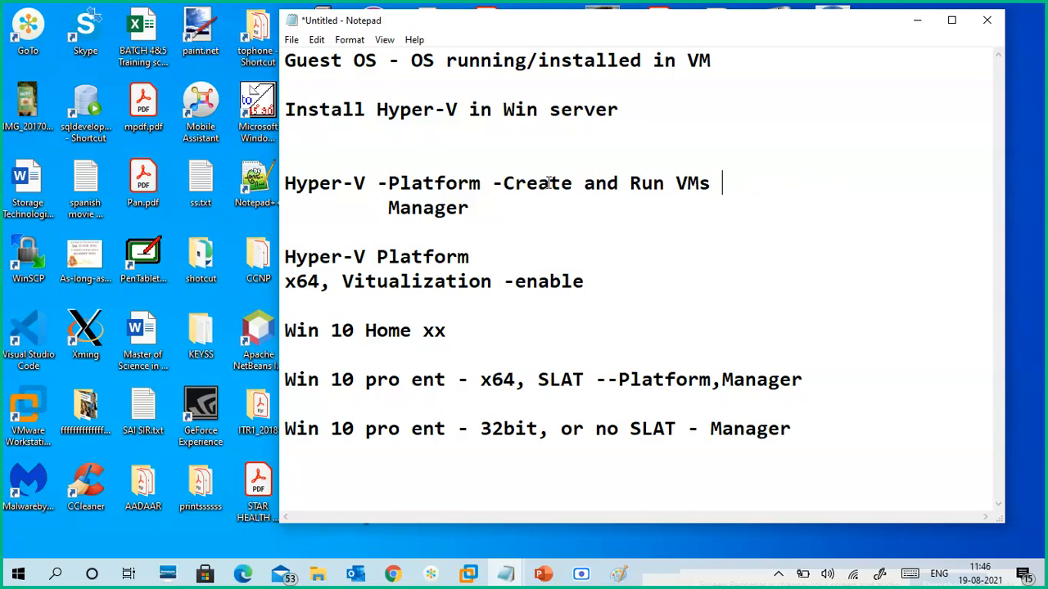
Begin the description on the Manager line with "-Manage".
{"action": "left_click", "coordinate": [511, 215]}
{"action": "type", "text": "- Mange"}
{"action": "key", "text": "BackSpace"}
{"action": "key", "text": "BackSpace"}
{"action": "type", "text": "age "}
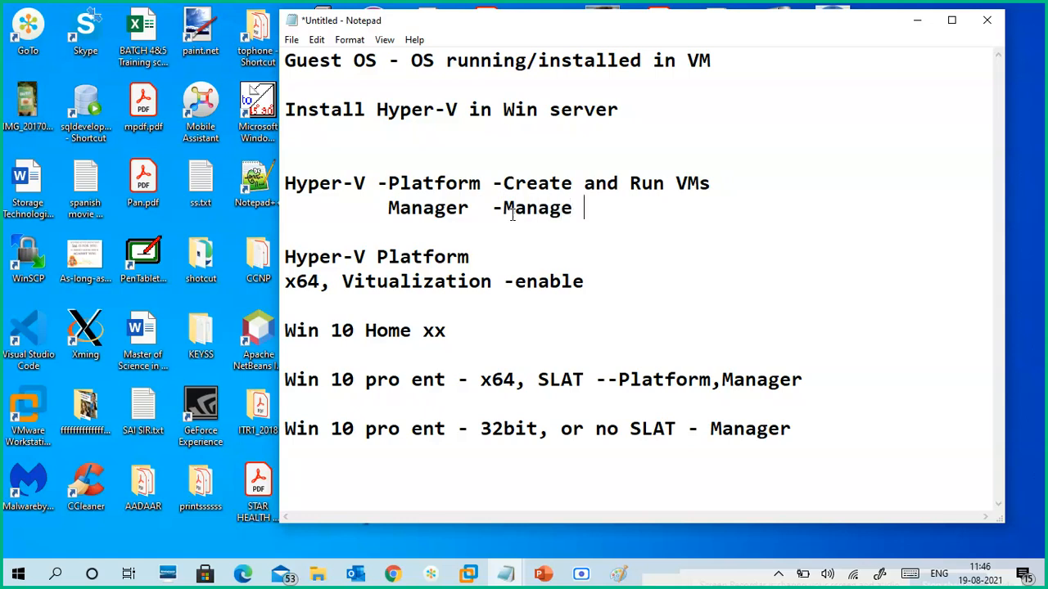
{"action": "type", "text": "VM"}
{"action": "key", "text": "BackSpace"}
{"action": "key", "text": "BackSpace"}
{"action": "type", "text": "VMs,"}
{"action": "key", "text": "BackSpace"}
{"action": "key", "text": "BackSpace"}
{"action": "key", "text": "BackSpace"}
{"action": "key", "text": "BackSpace"}
Continue the Manager description with "Hyper-v,VMs of same system or remote".
{"action": "type", "text": "Hyper-v"}
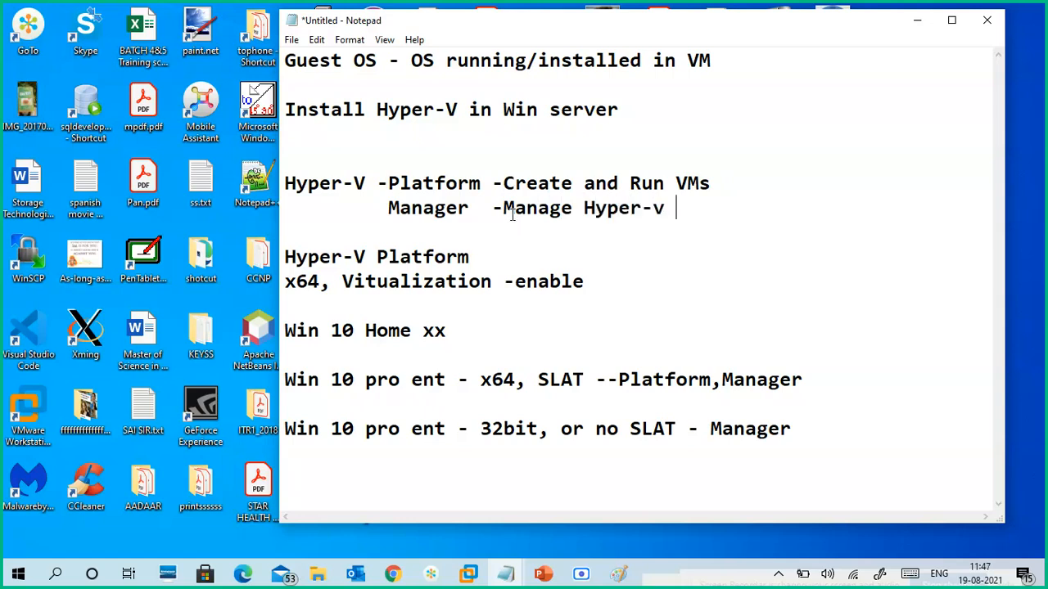
{"action": "key", "text": "BackSpace"}
{"action": "type", "text": ",VMs of a"}
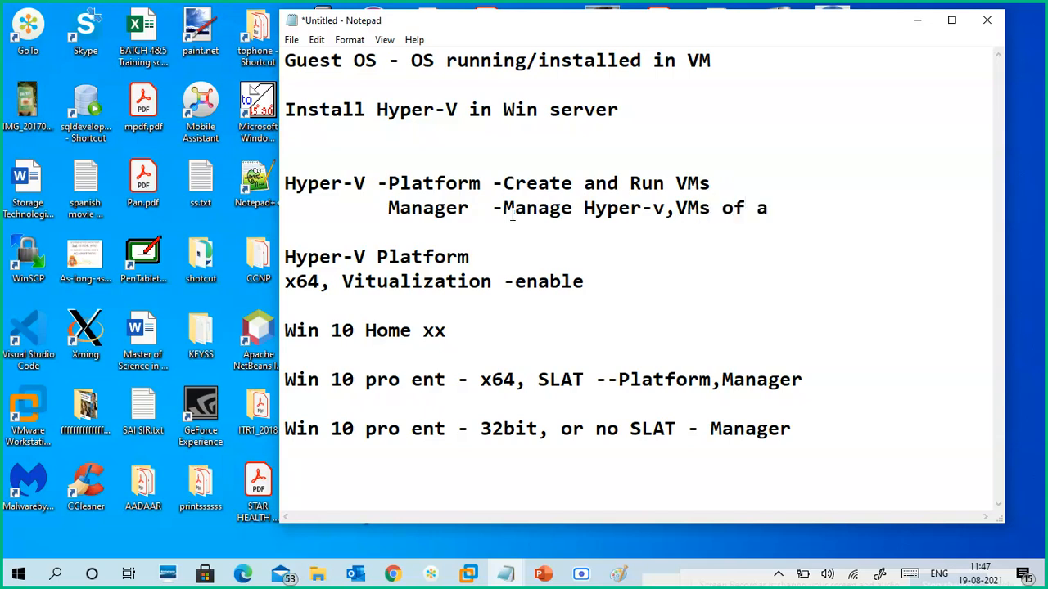
{"action": "type", "text": "s"}
{"action": "key", "text": "BackSpace"}
{"action": "key", "text": "BackSpace"}
{"action": "type", "text": "same syste"}
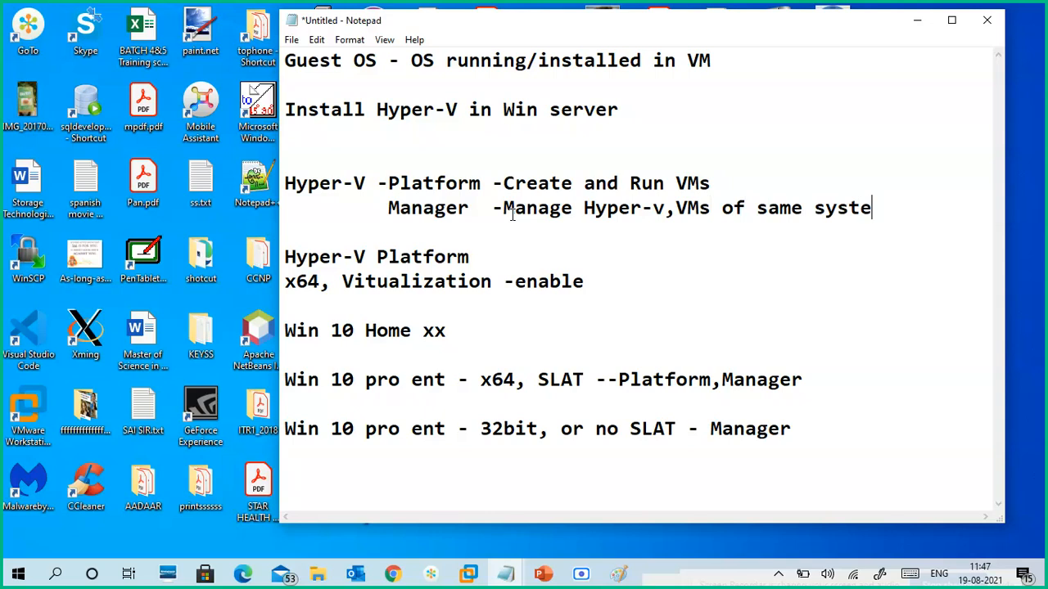
{"action": "type", "text": "m or remote"}
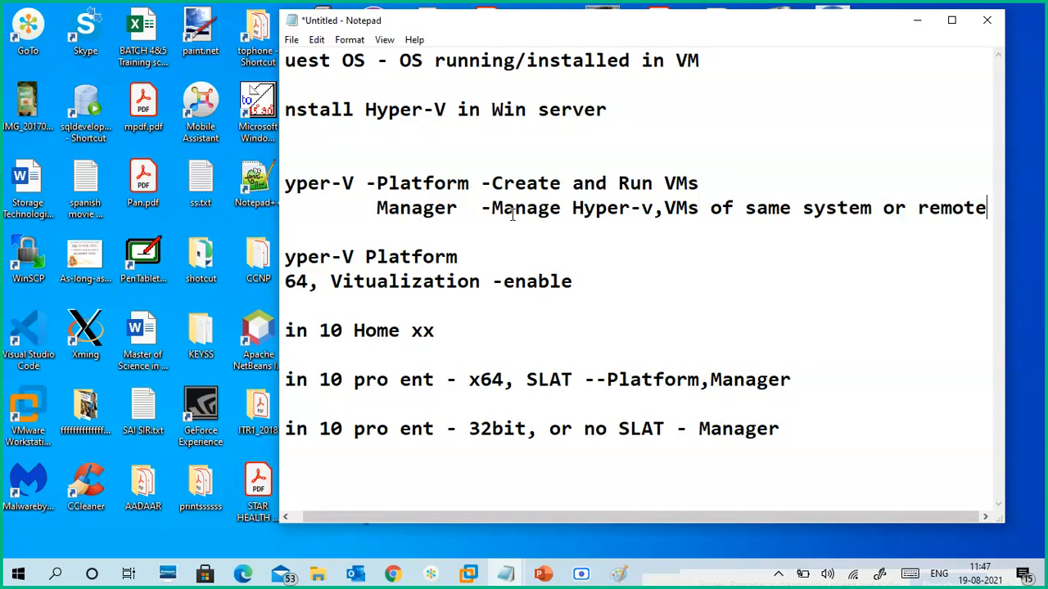
Switch to Paint to draw a small check mark beside the "Hyper-v Manager" label, and return to the Notepad notes.
{"action": "left_click", "coordinate": [629, 576]}
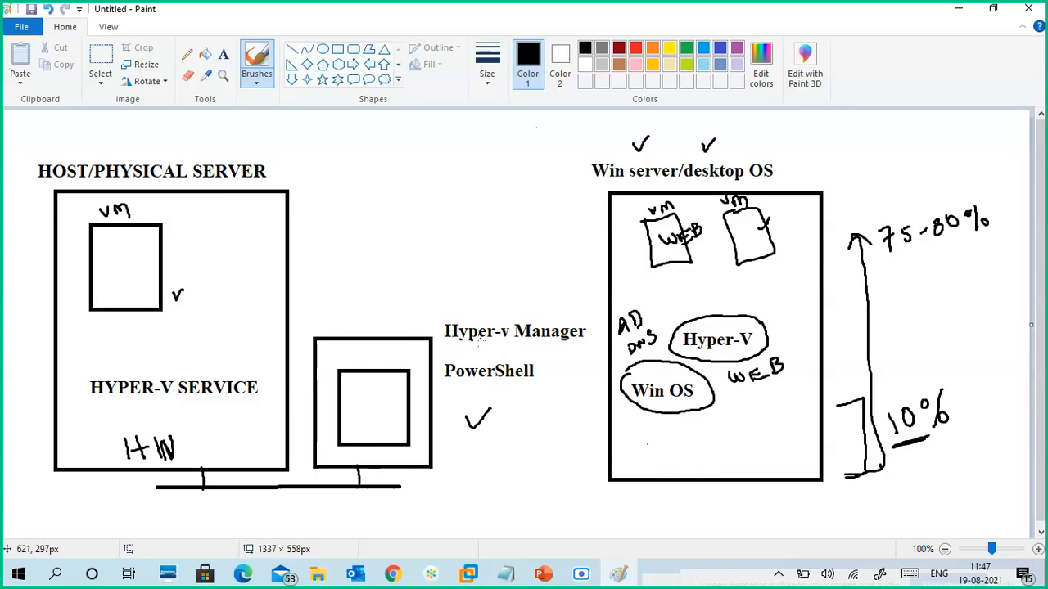
{"action": "mouse_move", "coordinate": [439, 315]}
{"action": "left_mouse_down"}
{"action": "mouse_move", "coordinate": [447, 321]}
{"action": "mouse_move", "coordinate": [453, 309]}
{"action": "left_mouse_up"}
{"action": "mouse_move", "coordinate": [505, 574]}
{"action": "left_click", "coordinate": [537, 516]}
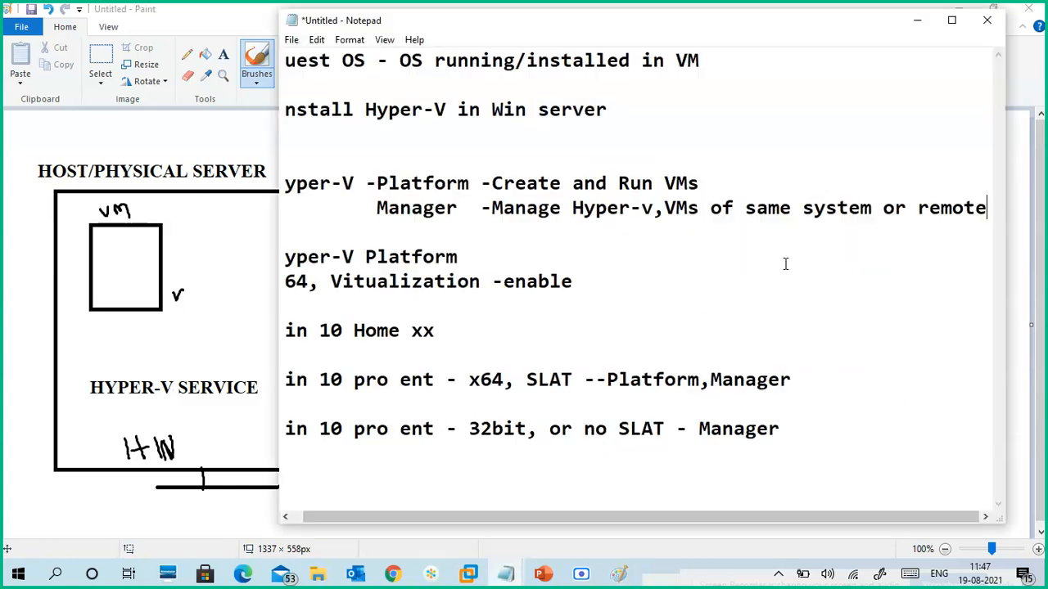
Replace "or" with "and" in the Manager description, and shift the Notepad window slightly to the left.
{"action": "left_click_drag", "start_coordinate": [906, 207], "coordinate": [884, 208]}
{"action": "type", "text": "and"}
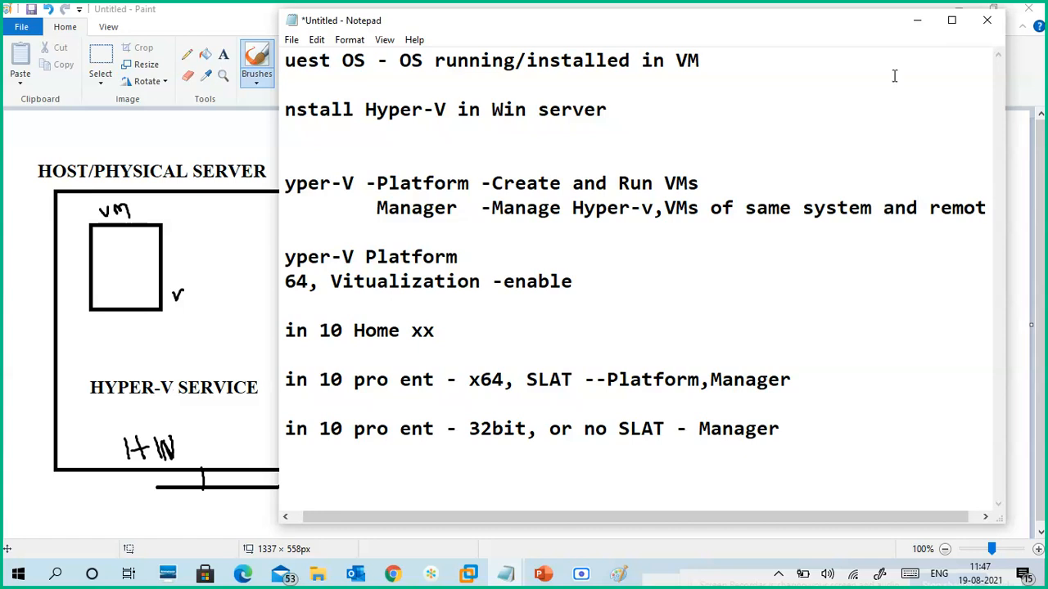
{"action": "left_click_drag", "start_coordinate": [836, 24], "coordinate": [774, 26]}
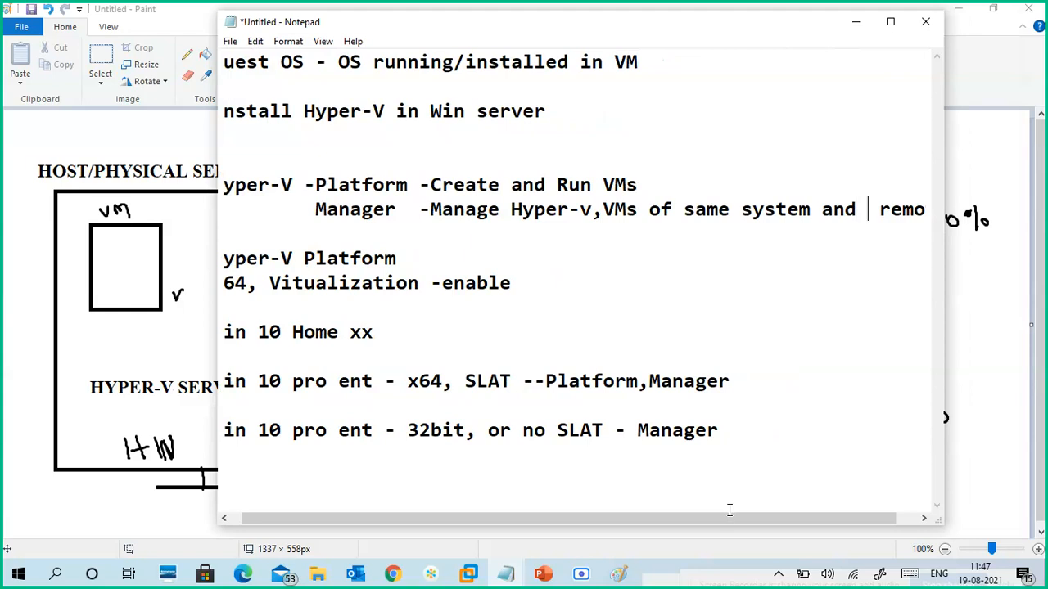
Move "and remote" onto its own line, indented to align with the Manager description above.
{"action": "key", "text": "Left"}
{"action": "key", "text": "Left"}
{"action": "key", "text": "Left"}
{"action": "key", "text": "Left"}
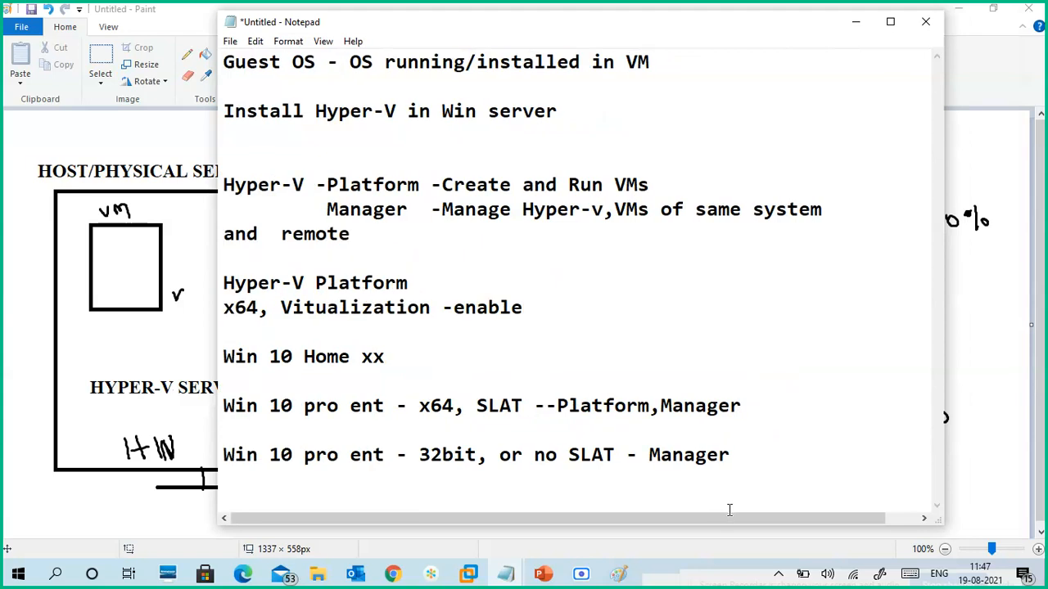
{"action": "key", "text": "Tab"}
{"action": "key", "text": "Tab"}
{"action": "key", "text": "Tab"}
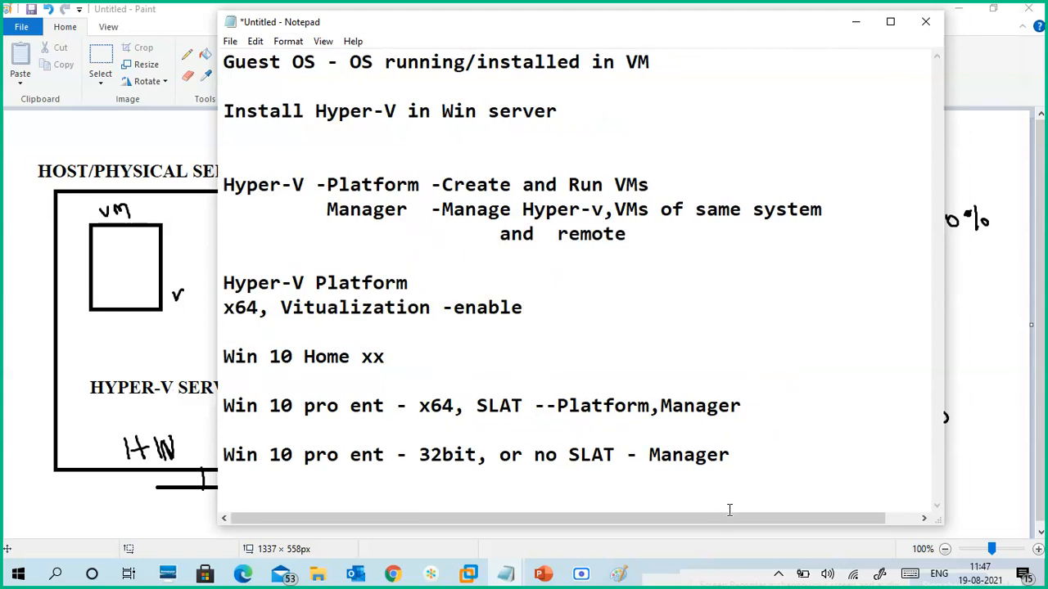
{"action": "key", "text": "BackSpace"}
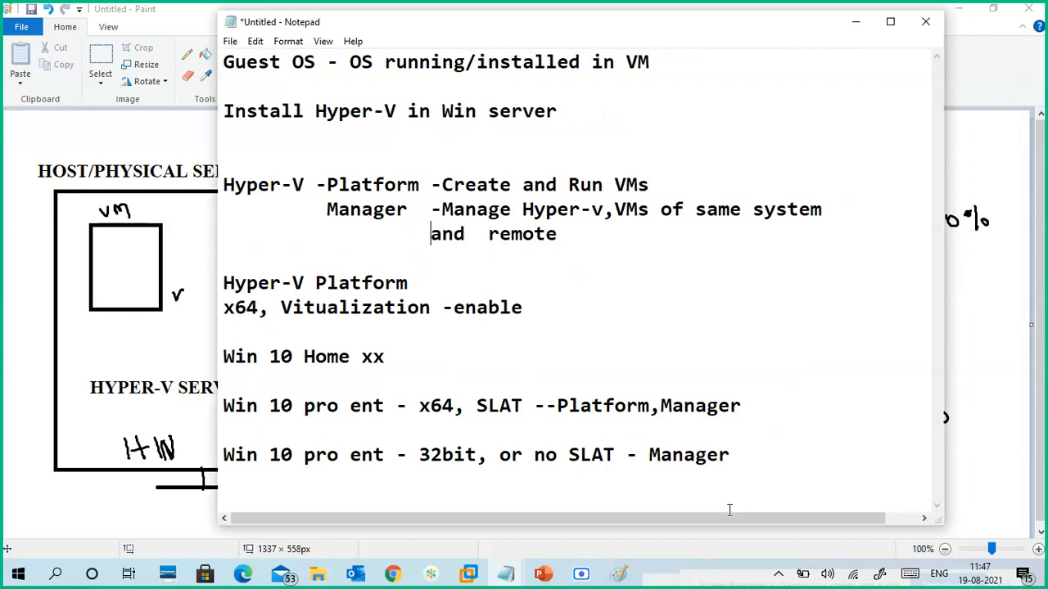
Extend the indented continuation line to read "and also remote hyper-v".
{"action": "left_click", "coordinate": [597, 242]}
{"action": "key", "text": "Left"}
{"action": "key", "text": "Left"}
{"action": "key", "text": "Left"}
{"action": "key", "text": "Left"}
{"action": "key", "text": "Left"}
{"action": "key", "text": "Left"}
{"action": "key", "text": "Left"}
{"action": "type", "text": "also"}
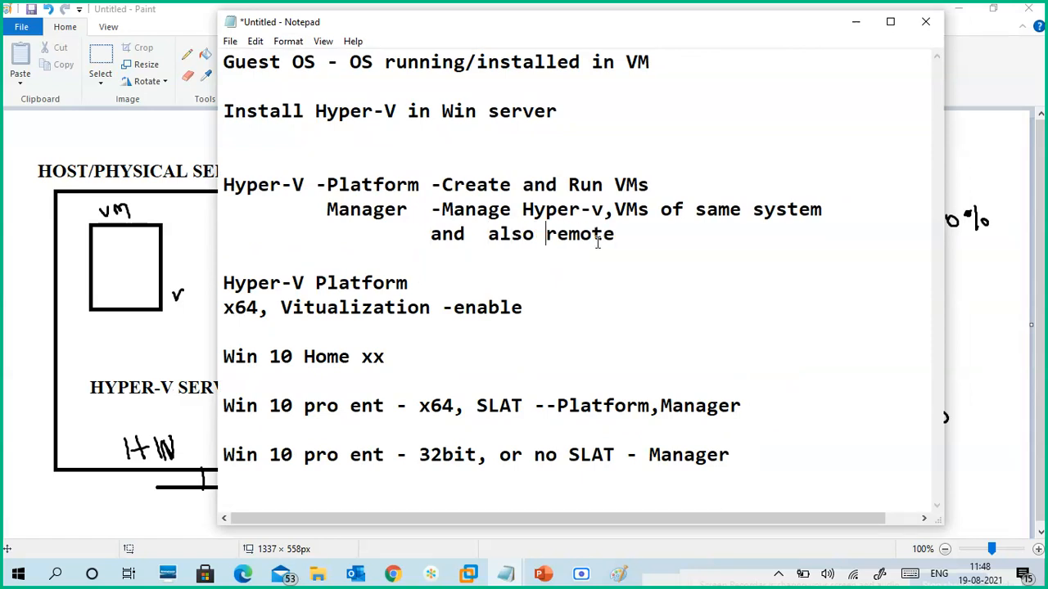
{"action": "left_click", "coordinate": [631, 235]}
{"action": "type", "text": "hype"}
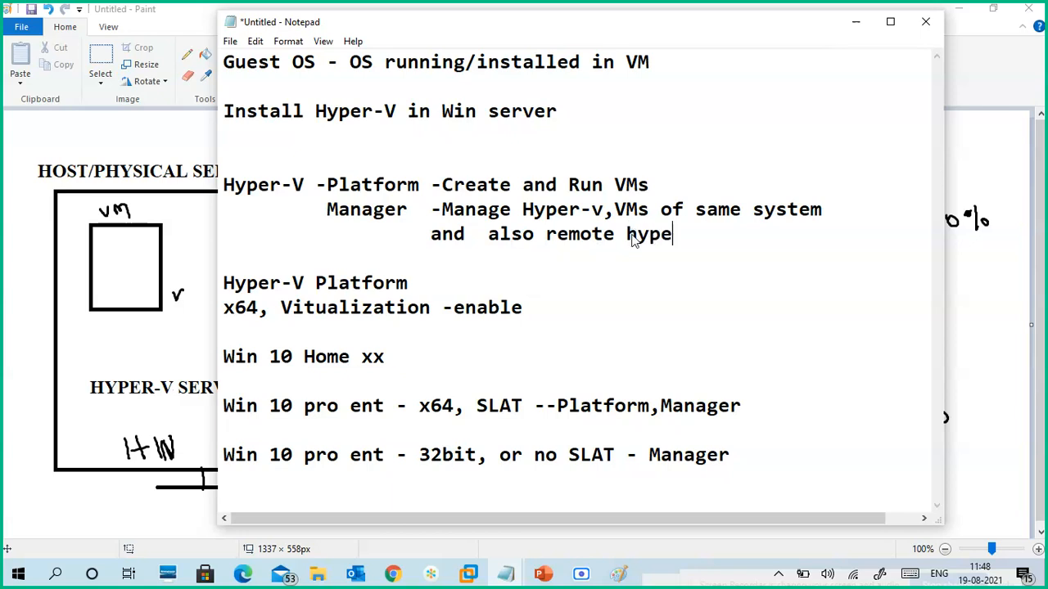
{"action": "type", "text": "r-v"}
{"action": "left_click", "coordinate": [664, 281]}
{"action": "left_click", "coordinate": [626, 233]}
{"action": "left_click", "coordinate": [717, 238]}
Return to the Paint diagram and draw small check marks beside the client's inner box, the host's VM and the WEB VM.
{"action": "left_click", "coordinate": [856, 21]}
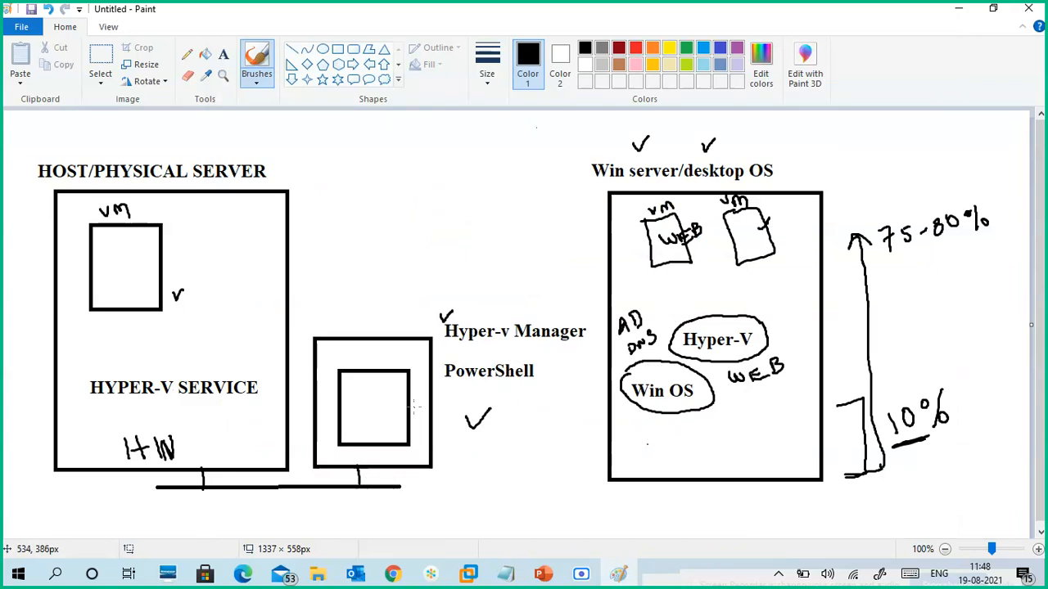
{"action": "left_click_drag", "start_coordinate": [414, 406], "coordinate": [425, 398]}
{"action": "mouse_move", "coordinate": [199, 270]}
{"action": "left_mouse_down"}
{"action": "mouse_move", "coordinate": [206, 278]}
{"action": "mouse_move", "coordinate": [214, 260]}
{"action": "left_mouse_up"}
{"action": "mouse_move", "coordinate": [684, 280]}
{"action": "left_mouse_down"}
{"action": "mouse_move", "coordinate": [688, 287]}
{"action": "mouse_move", "coordinate": [697, 271]}
{"action": "left_mouse_up"}
Minimize Paint, switch to VMware Workstation and unlock the CTS7-WINS1 virtual machine with the Administrator account password.
{"action": "left_click", "coordinate": [958, 9]}
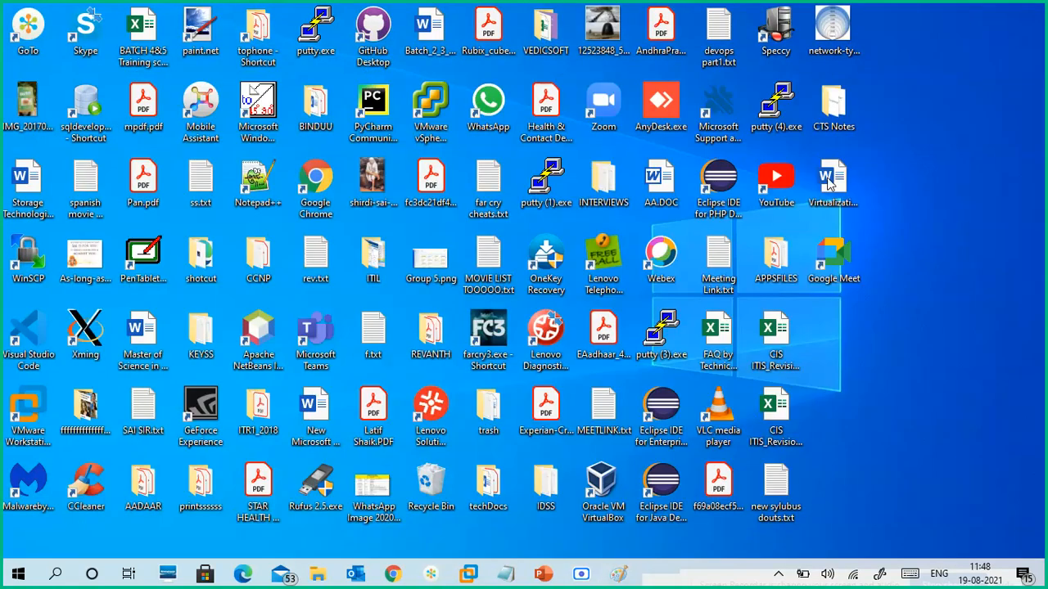
{"action": "mouse_move", "coordinate": [470, 573]}
{"action": "left_click", "coordinate": [516, 489]}
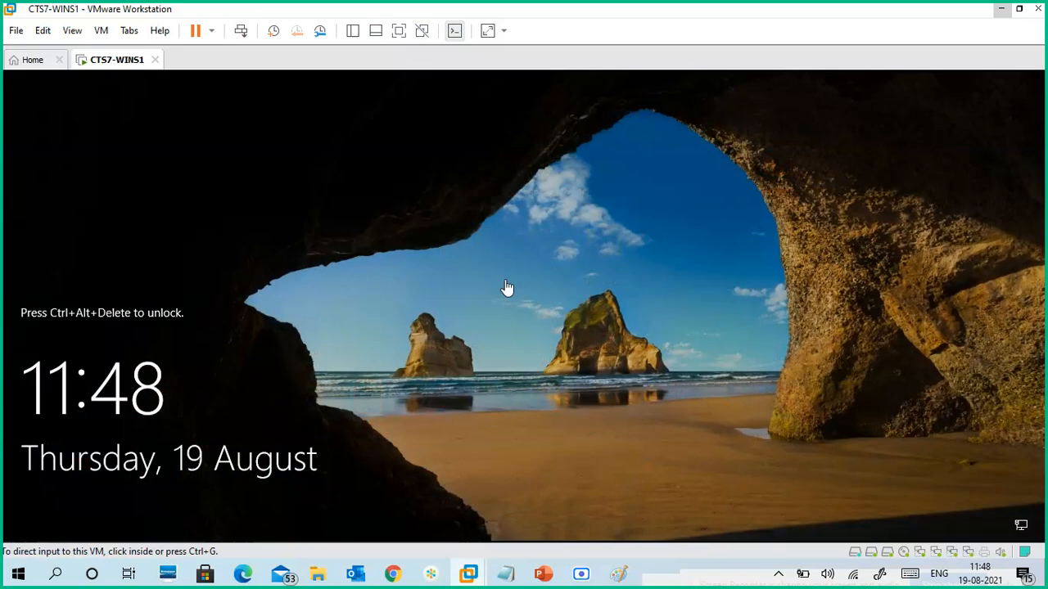
{"action": "left_click", "coordinate": [506, 287]}
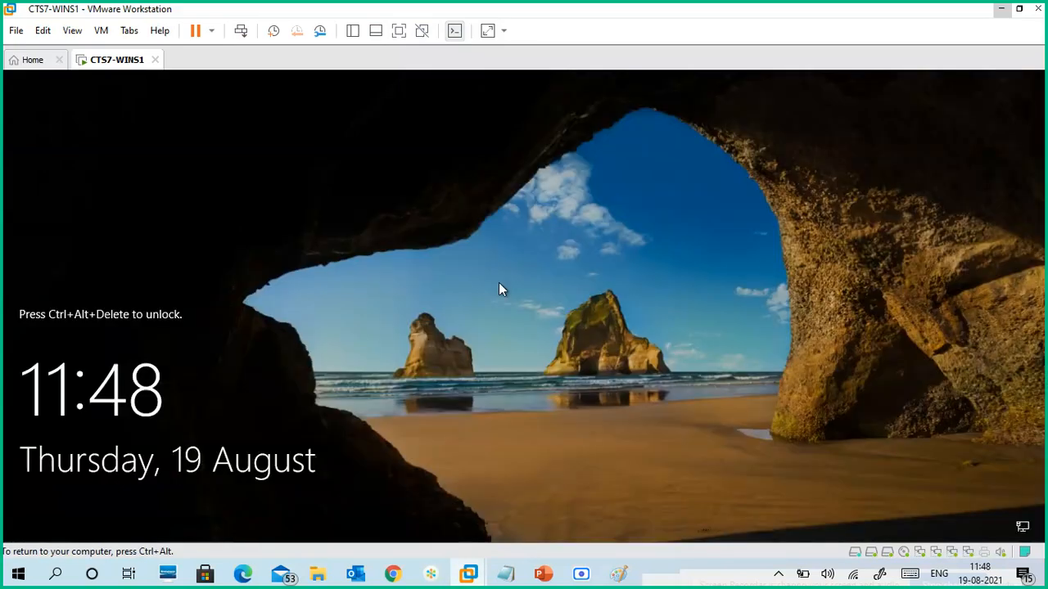
{"action": "key", "text": "ctrl+alt+Insert"}
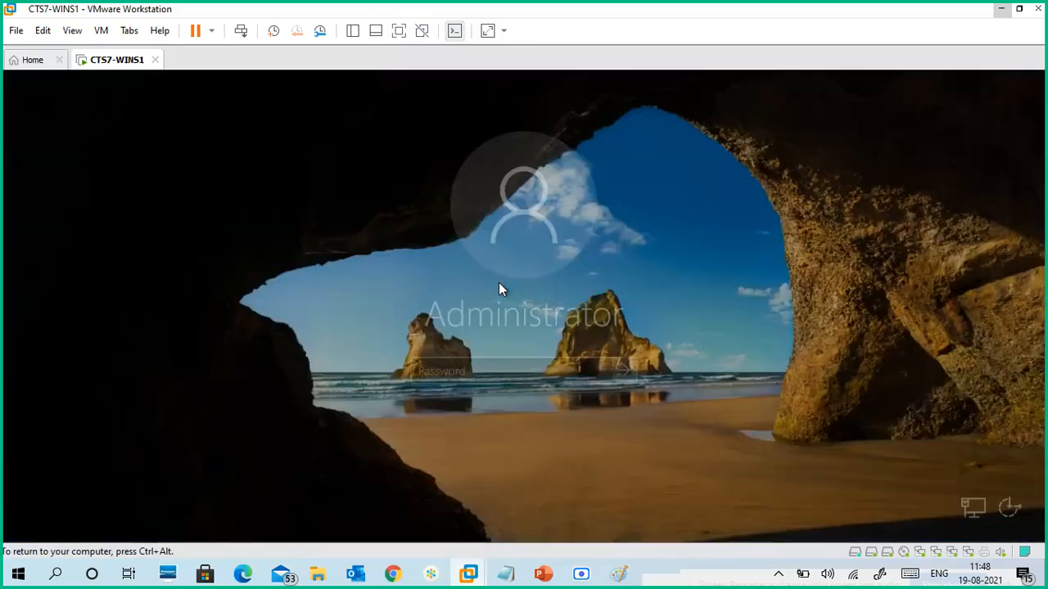
{"action": "type", "text": "**********"}
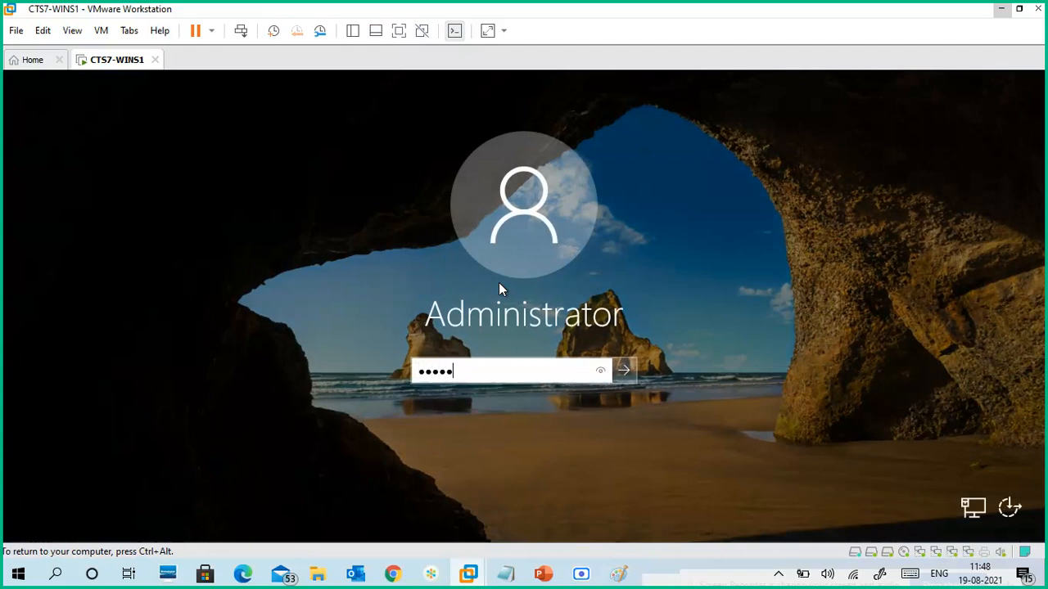
{"action": "key", "text": "Return"}
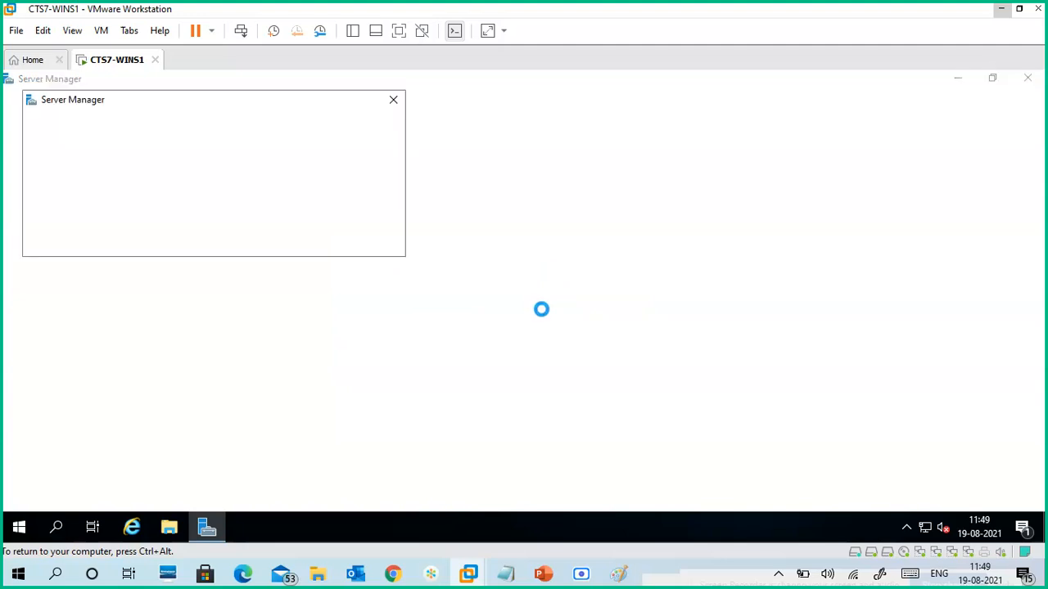
Dismiss the Server Manager pop-up message and display the Local Server properties.
{"action": "left_click", "coordinate": [393, 102]}
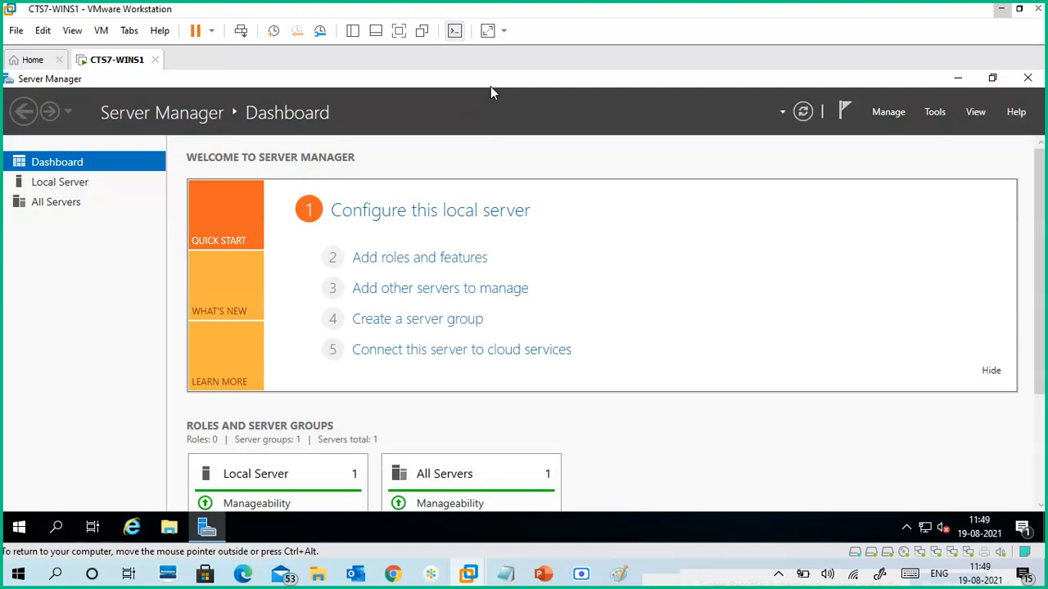
{"action": "left_click", "coordinate": [82, 187]}
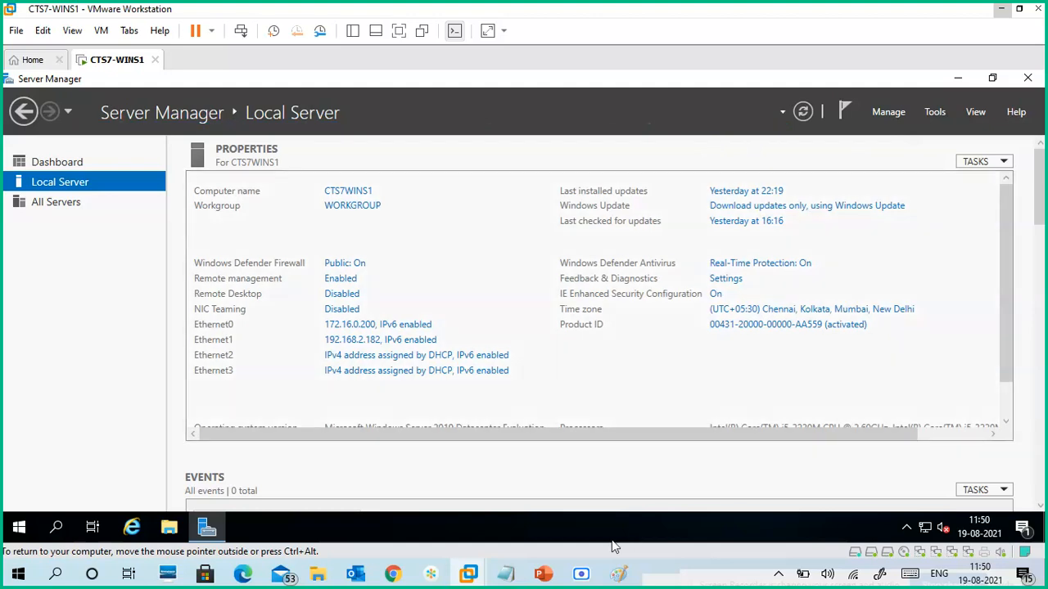
{"action": "left_click", "coordinate": [583, 574]}
{"action": "left_click", "coordinate": [586, 576]}
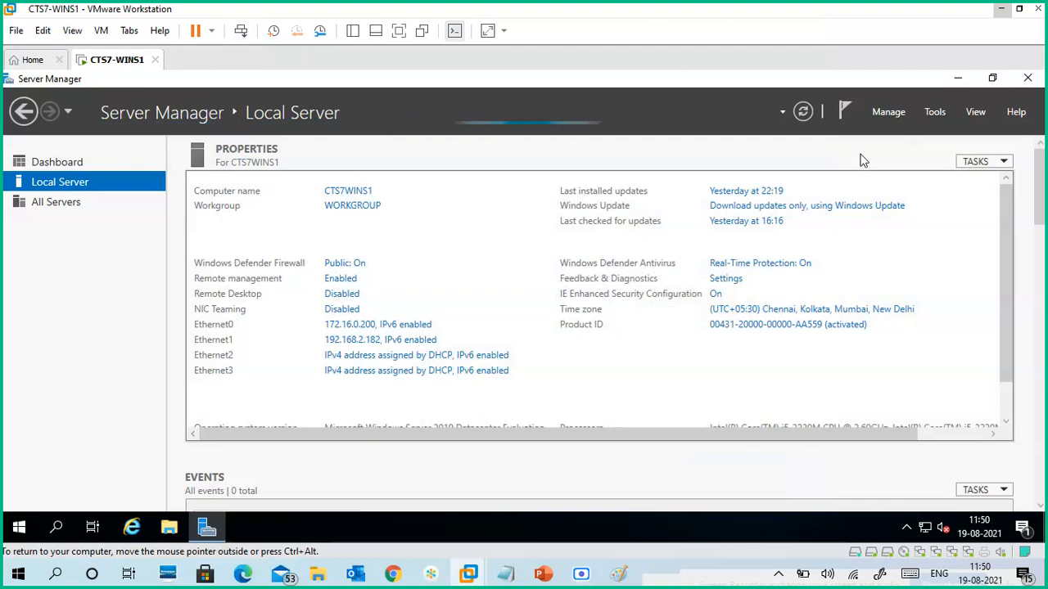
Start the Add Roles and Features Wizard and proceed to Server Roles with role-based installation on server CTS7WINS1.
{"action": "left_click", "coordinate": [885, 113]}
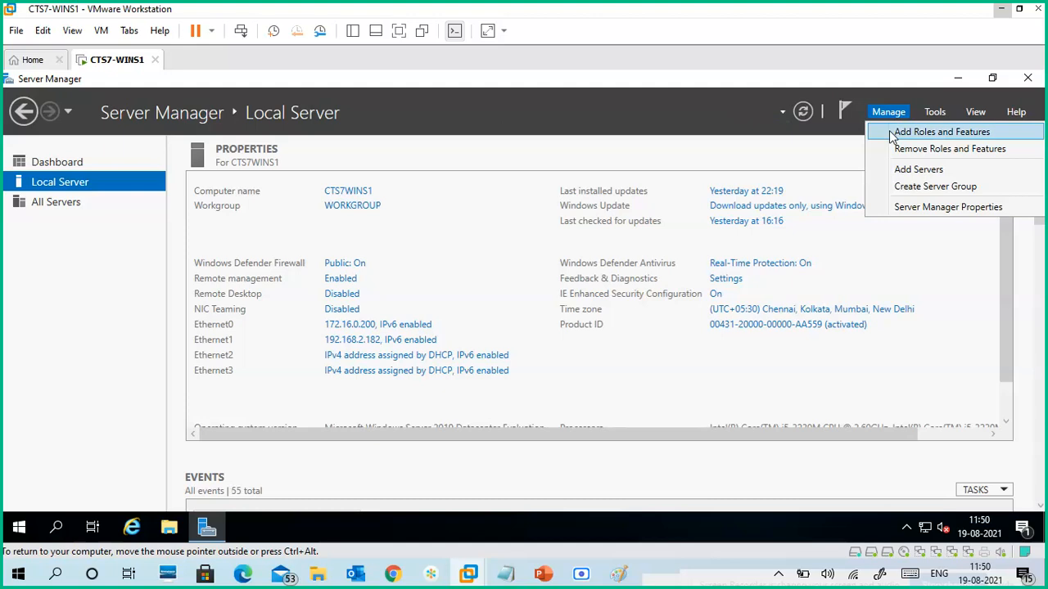
{"action": "left_click", "coordinate": [917, 132]}
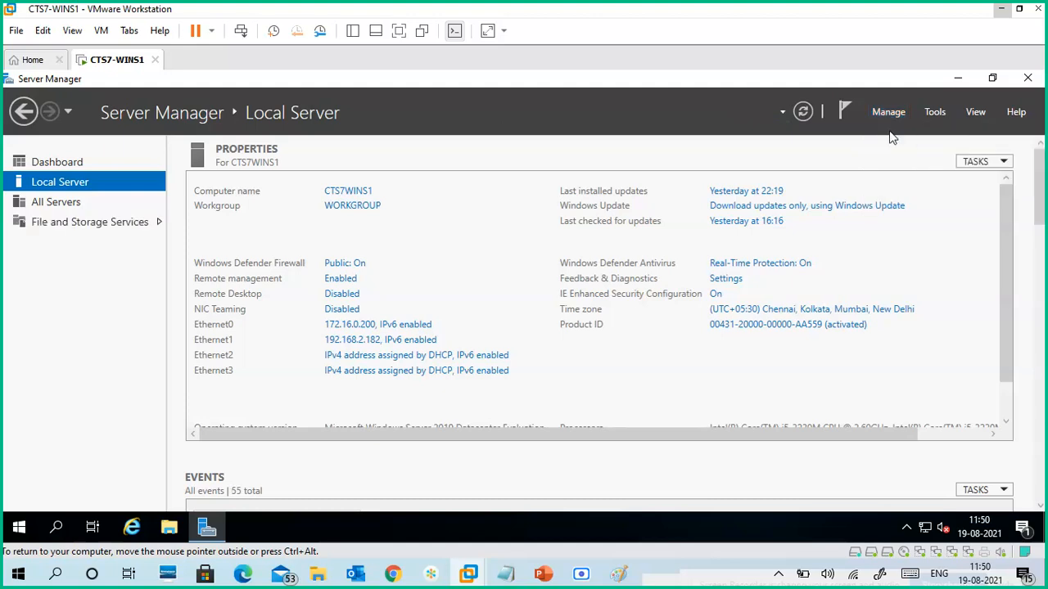
{"action": "left_click_drag", "start_coordinate": [494, 171], "coordinate": [547, 94]}
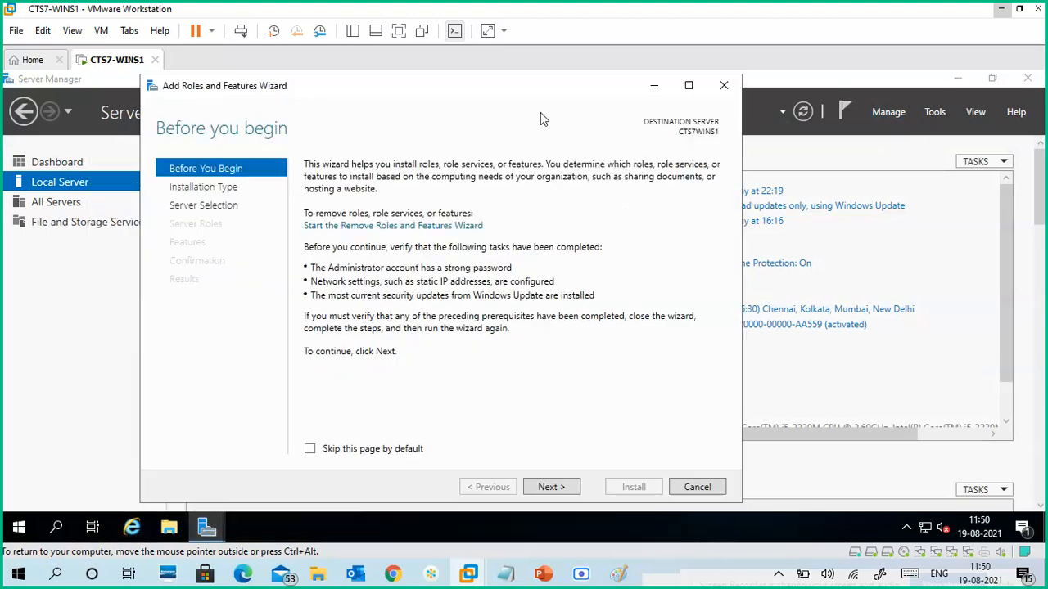
{"action": "left_click", "coordinate": [554, 492]}
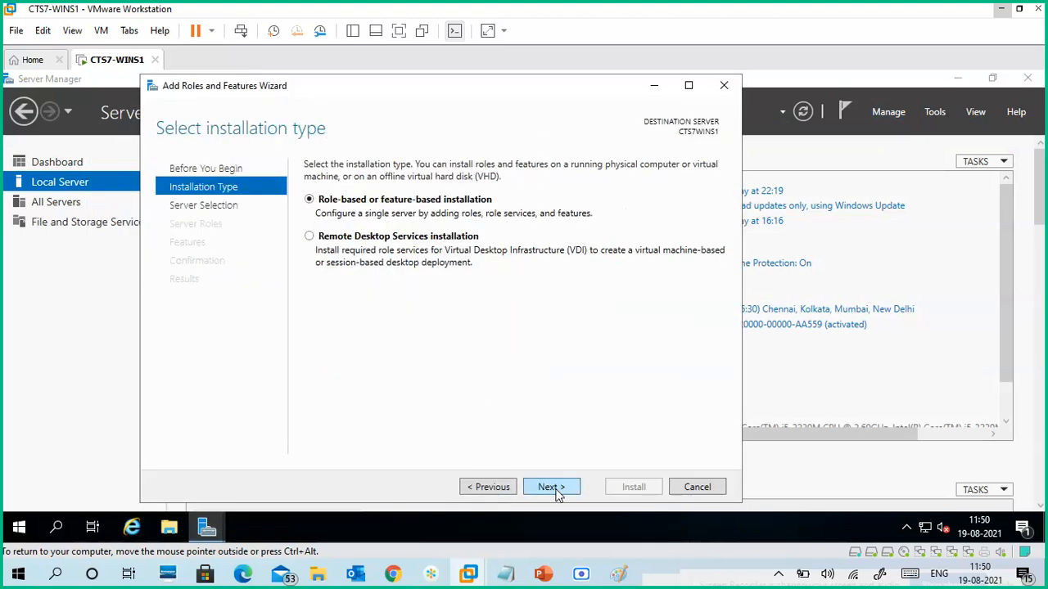
{"action": "left_click", "coordinate": [555, 488]}
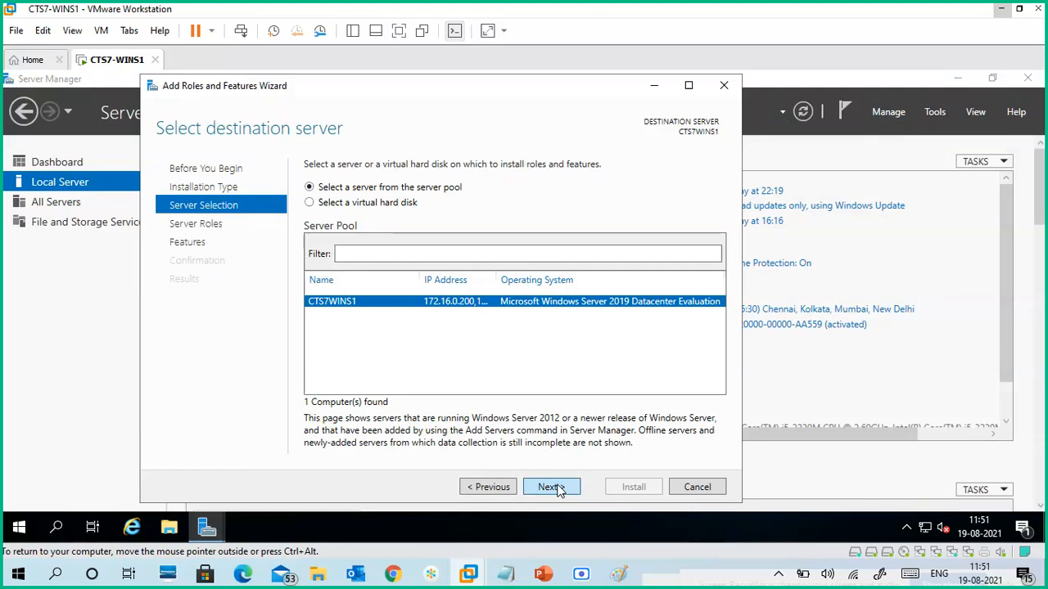
{"action": "left_click", "coordinate": [559, 489]}
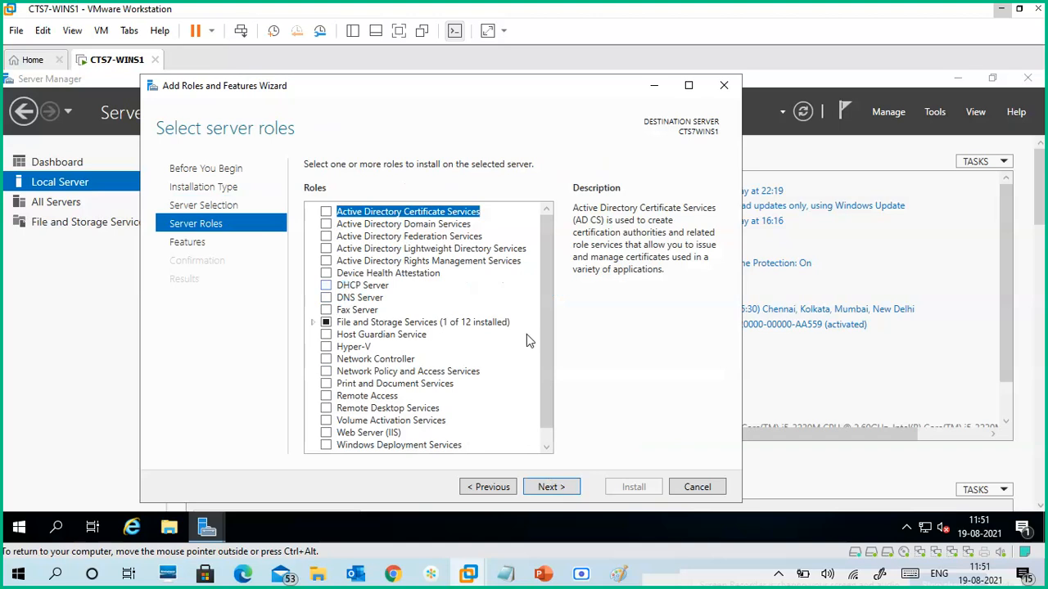
Browse the server roles and read the descriptions of Active Directory Domain Services, Device Health Attestation and Host Guardian Service.
{"action": "scroll", "coordinate": [548, 365], "scroll_direction": "down", "scroll_amount": 1}
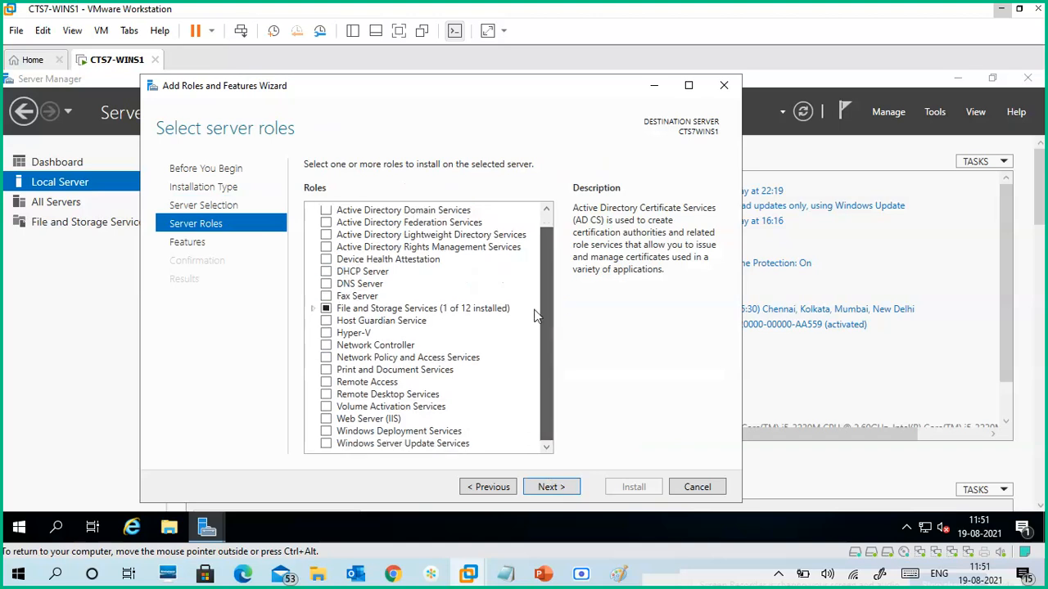
{"action": "scroll", "coordinate": [539, 316], "scroll_direction": "up", "scroll_amount": 1}
{"action": "left_click", "coordinate": [450, 226]}
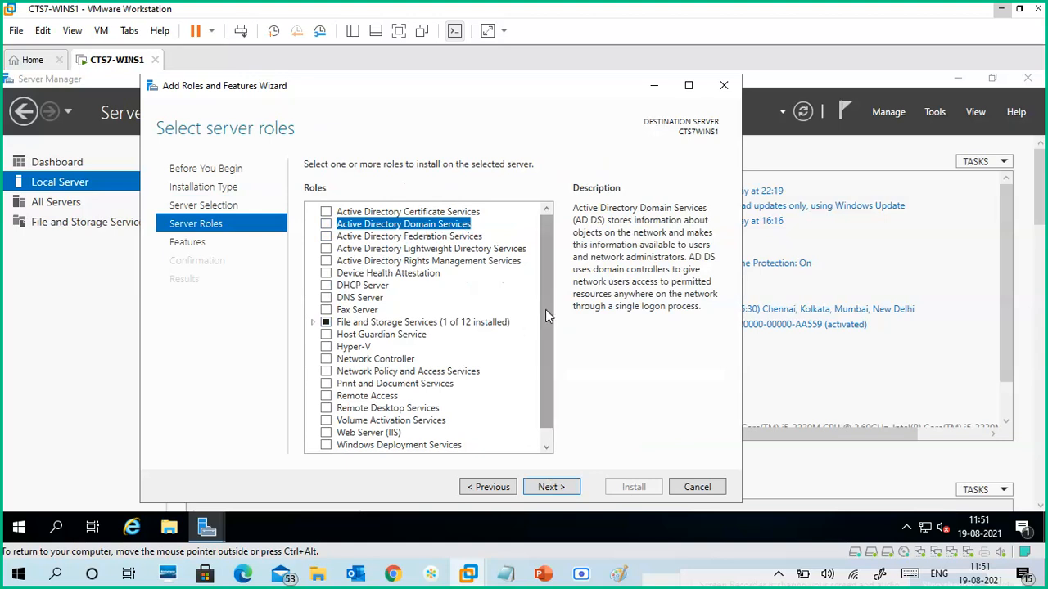
{"action": "scroll", "coordinate": [548, 321], "scroll_direction": "down", "scroll_amount": 1}
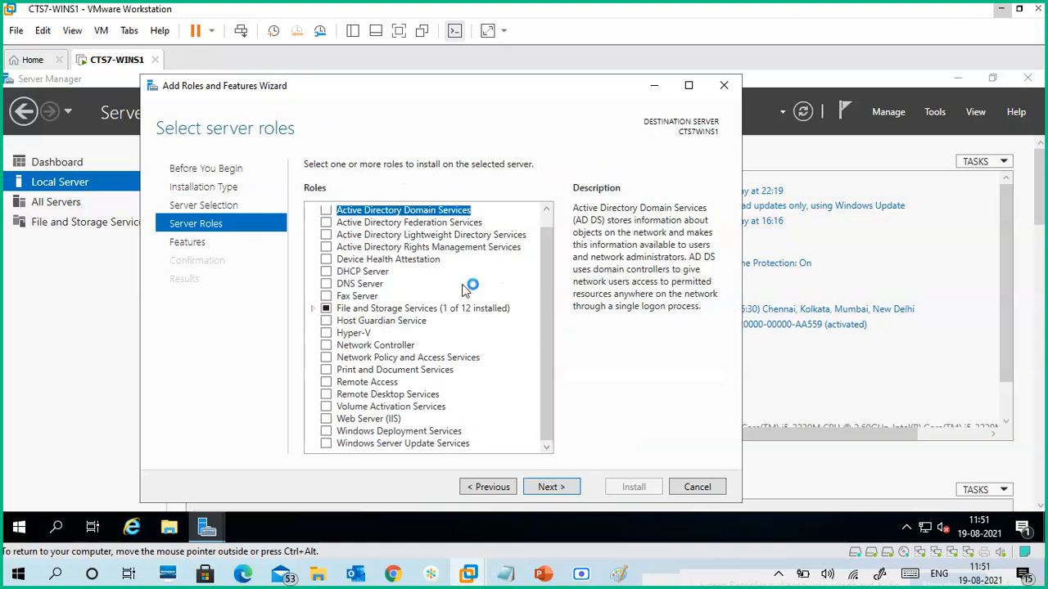
{"action": "left_click", "coordinate": [410, 262]}
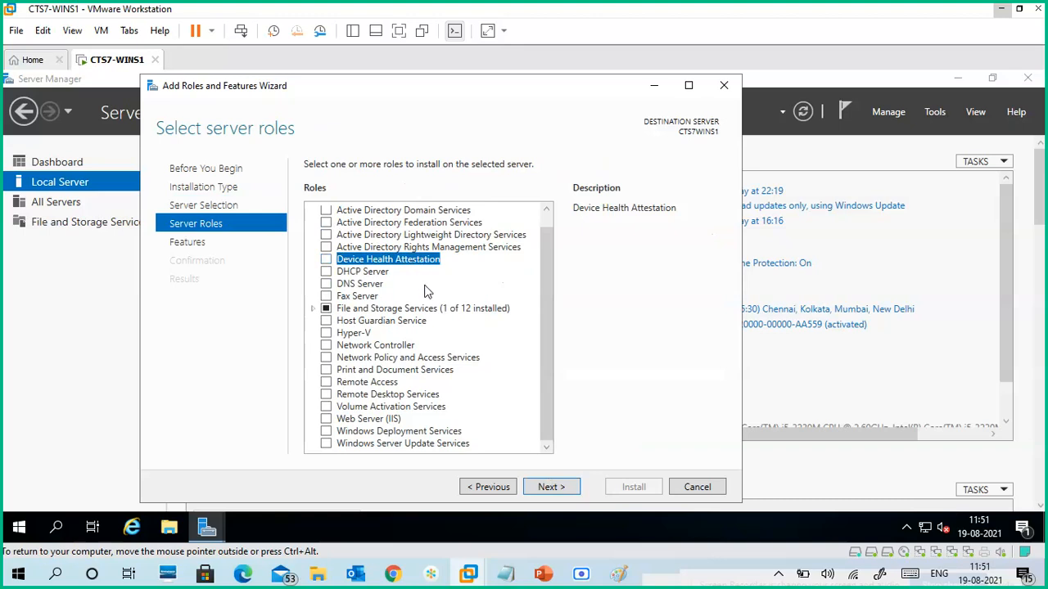
{"action": "left_click", "coordinate": [414, 324]}
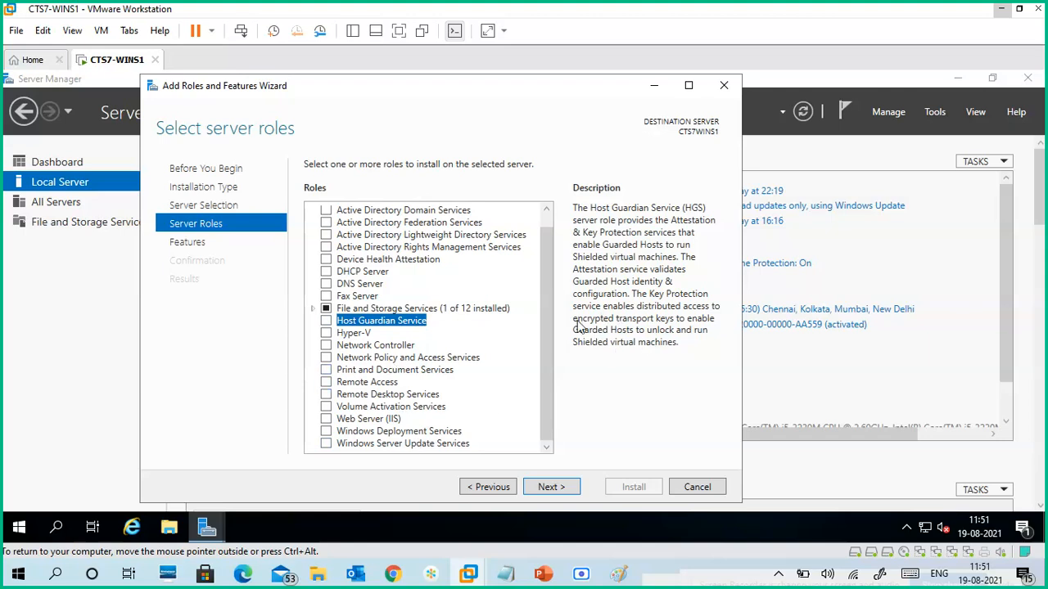
Select the Hyper-V role and add its required features, including the PowerShell module and GUI management tools.
{"action": "left_click", "coordinate": [330, 333]}
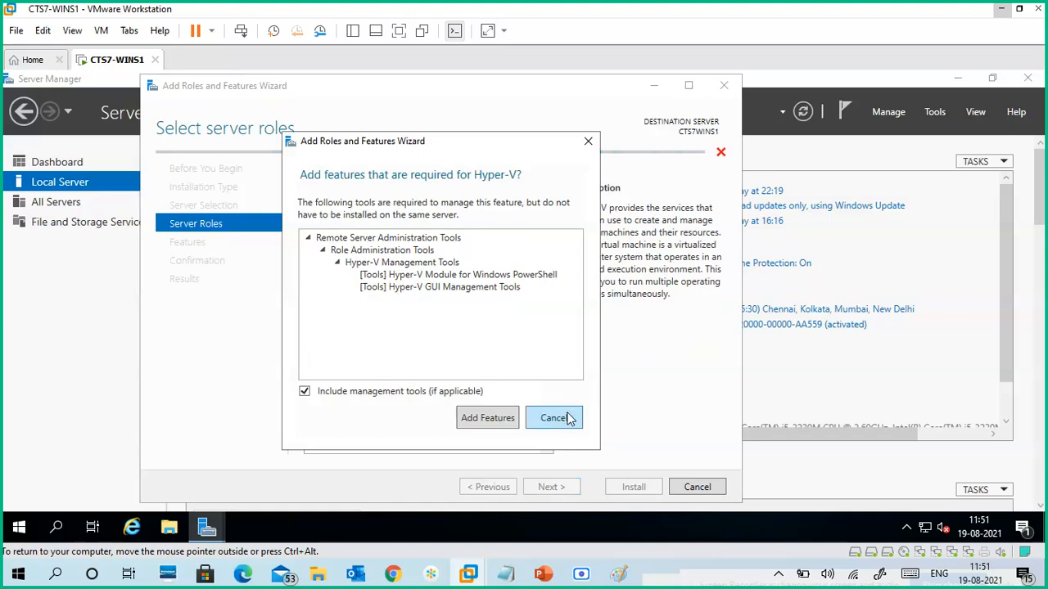
{"action": "left_click", "coordinate": [589, 143]}
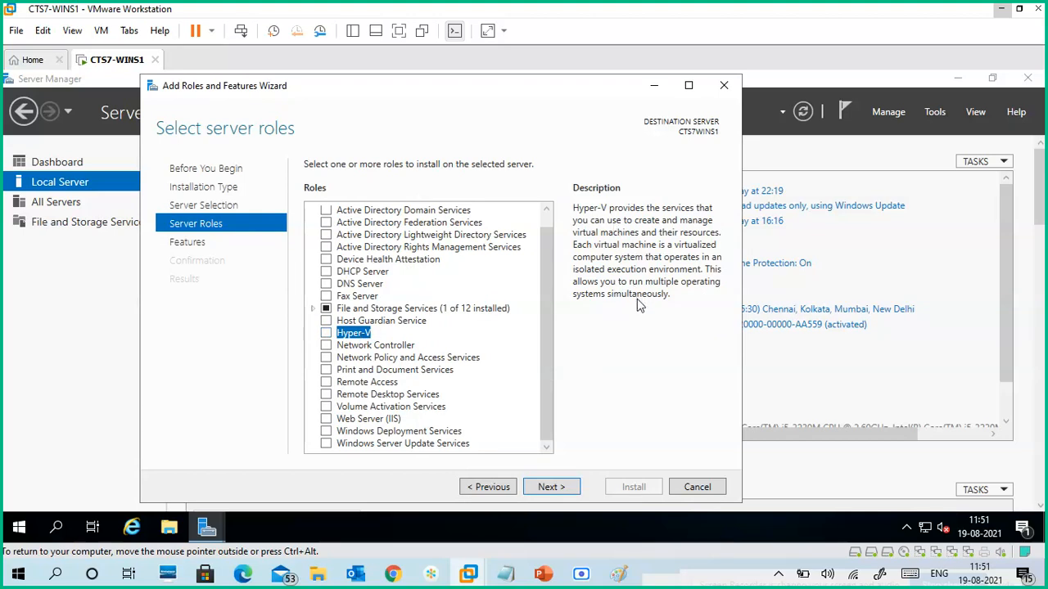
{"action": "left_click", "coordinate": [327, 334]}
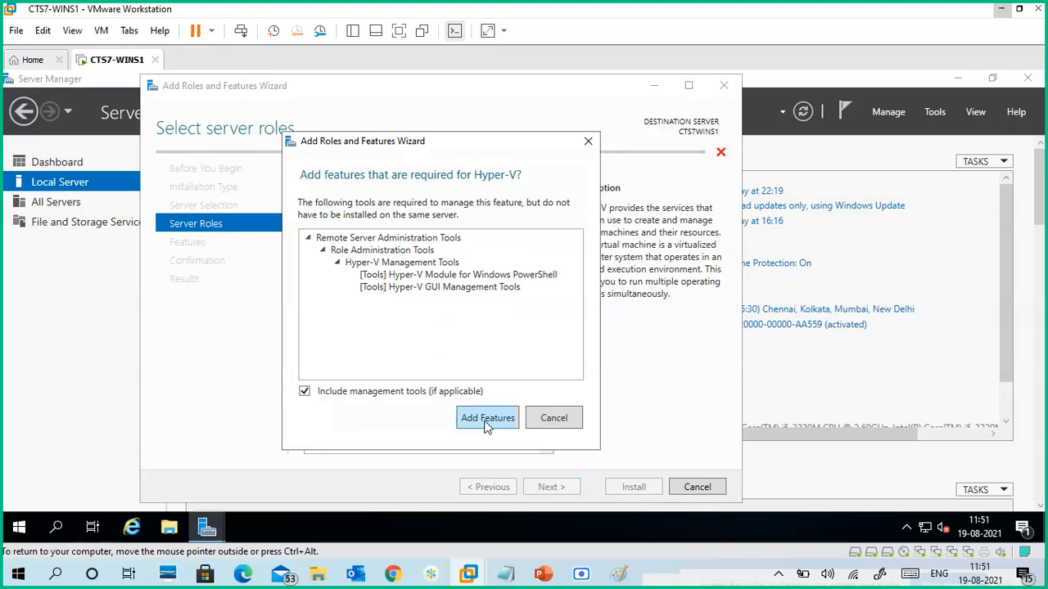
{"action": "left_click", "coordinate": [461, 278]}
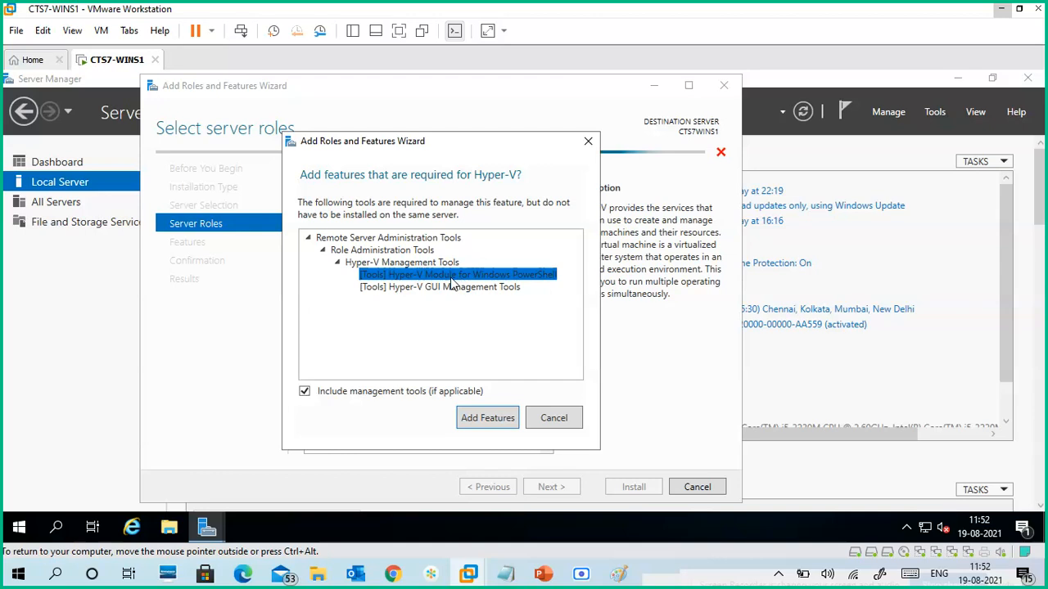
{"action": "left_click", "coordinate": [463, 288]}
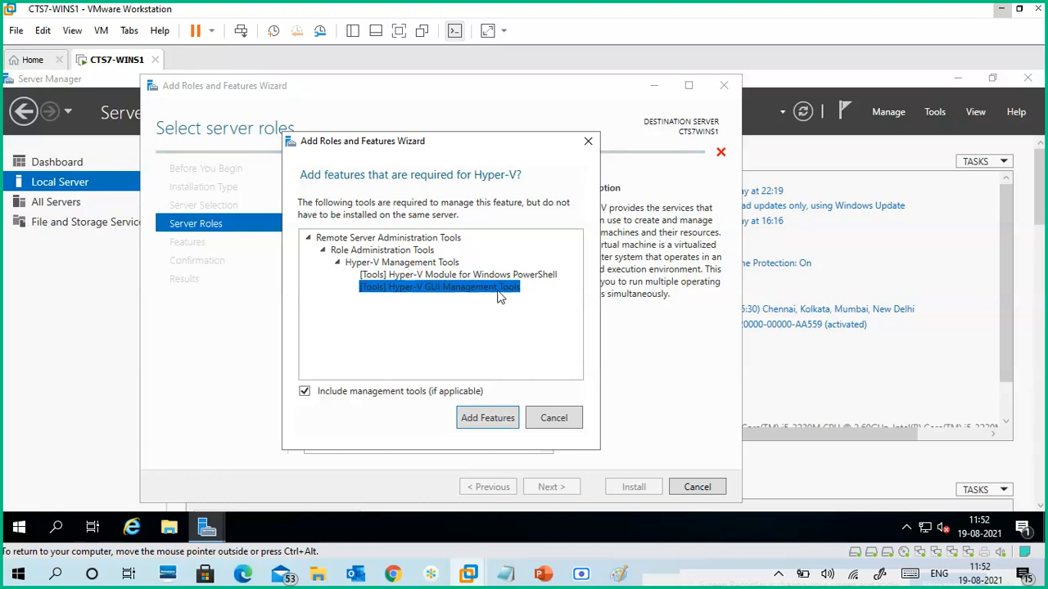
{"action": "left_click", "coordinate": [487, 419]}
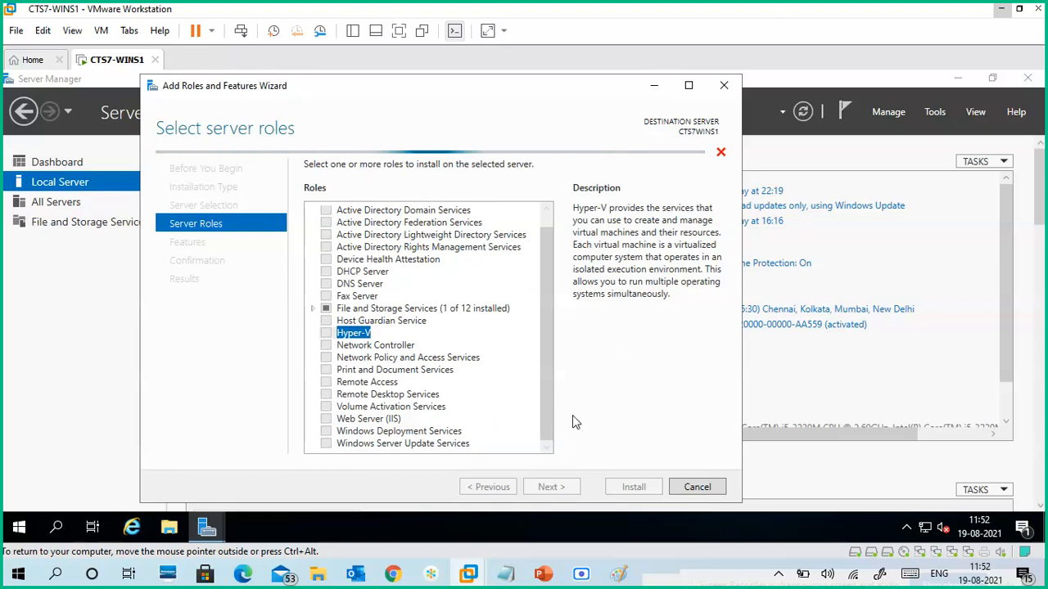
Switch to the Google Meet call in Chrome and admit the person waiting to join.
{"action": "mouse_move", "coordinate": [393, 573]}
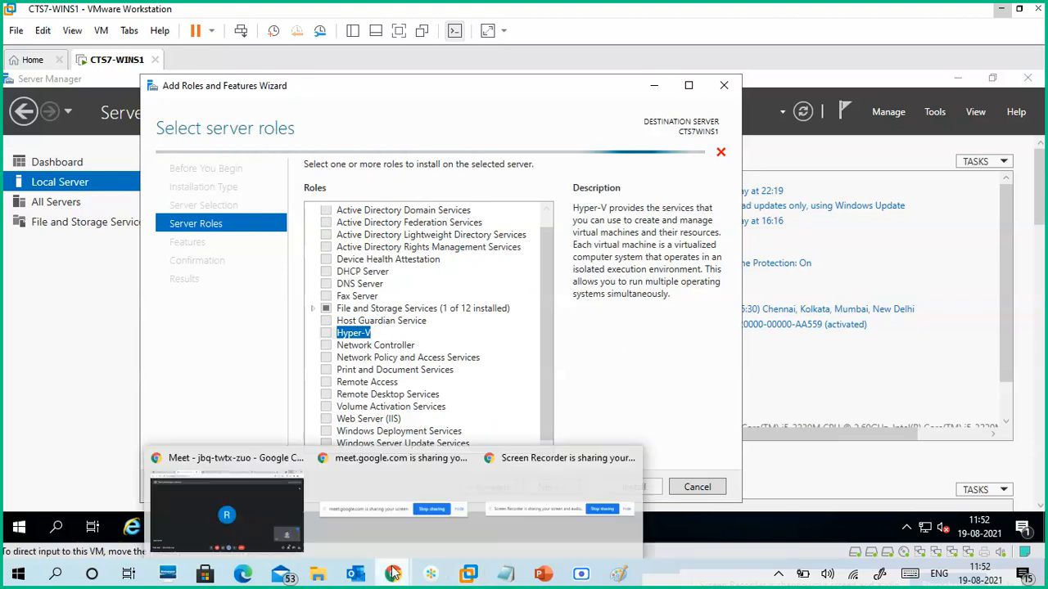
{"action": "left_click", "coordinate": [224, 513]}
{"action": "left_click", "coordinate": [694, 153]}
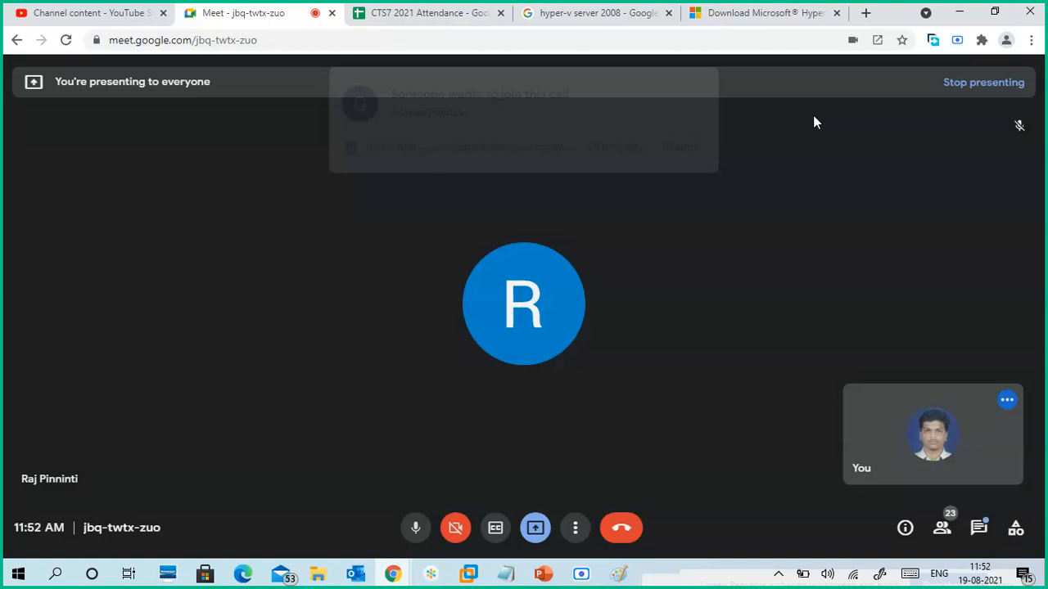
Check the in-call messages of the meeting and return to the wizard in VMware Workstation.
{"action": "left_click", "coordinate": [983, 530]}
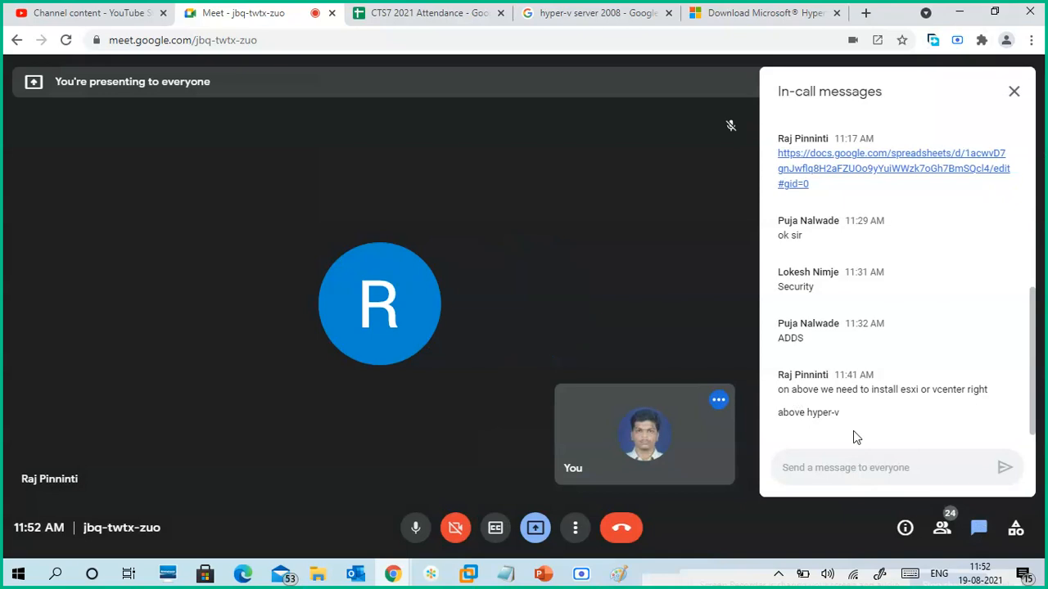
{"action": "left_click", "coordinate": [1013, 92]}
{"action": "left_click", "coordinate": [958, 12]}
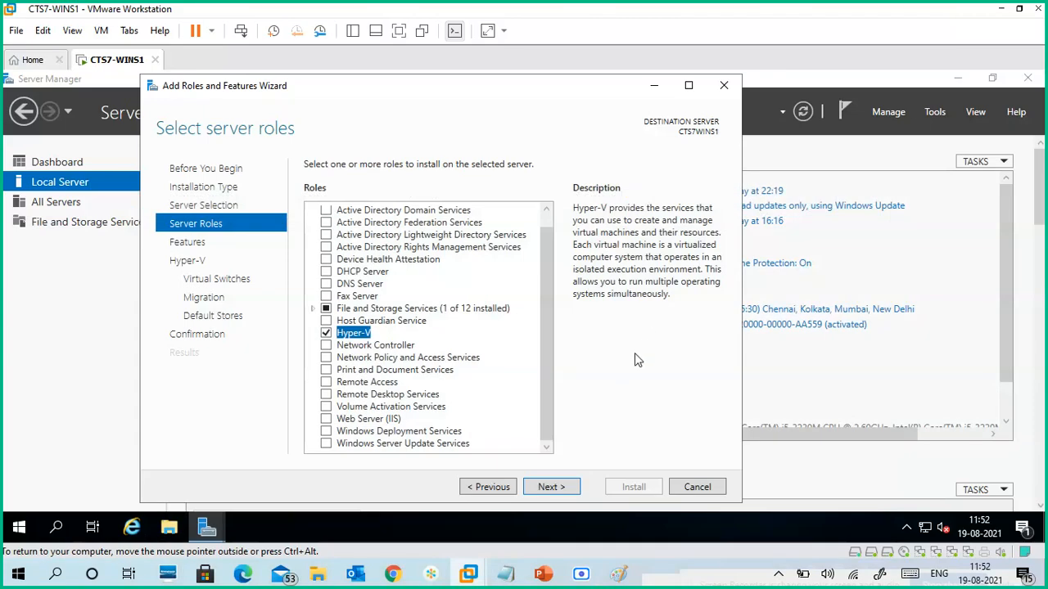
Continue to the wizard's feature selection and read the descriptions of Containers and Host Guardian Hyper-V Support.
{"action": "left_click", "coordinate": [548, 488]}
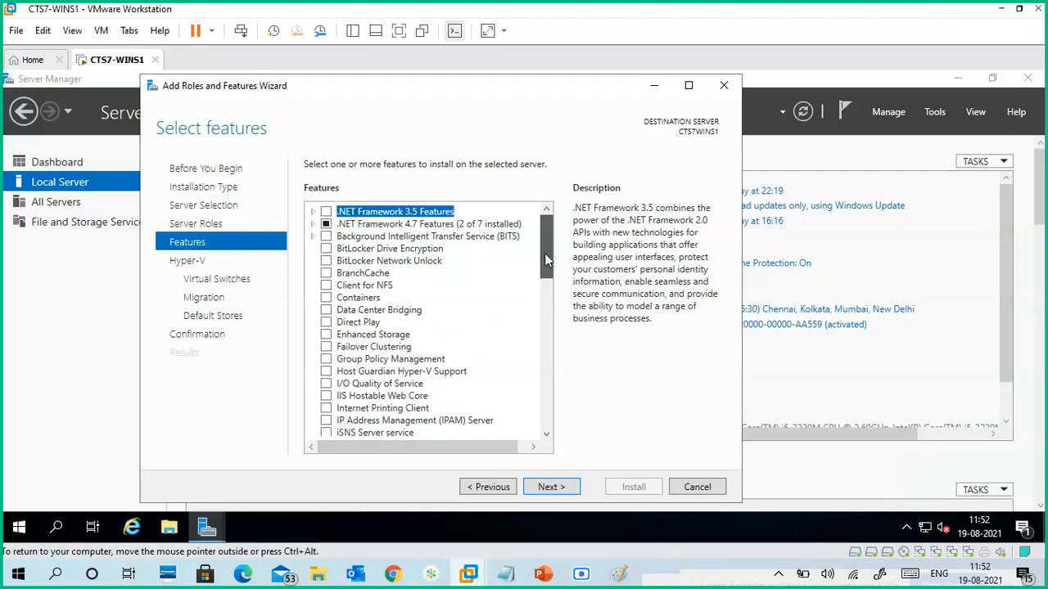
{"action": "left_click_drag", "start_coordinate": [544, 253], "coordinate": [565, 262]}
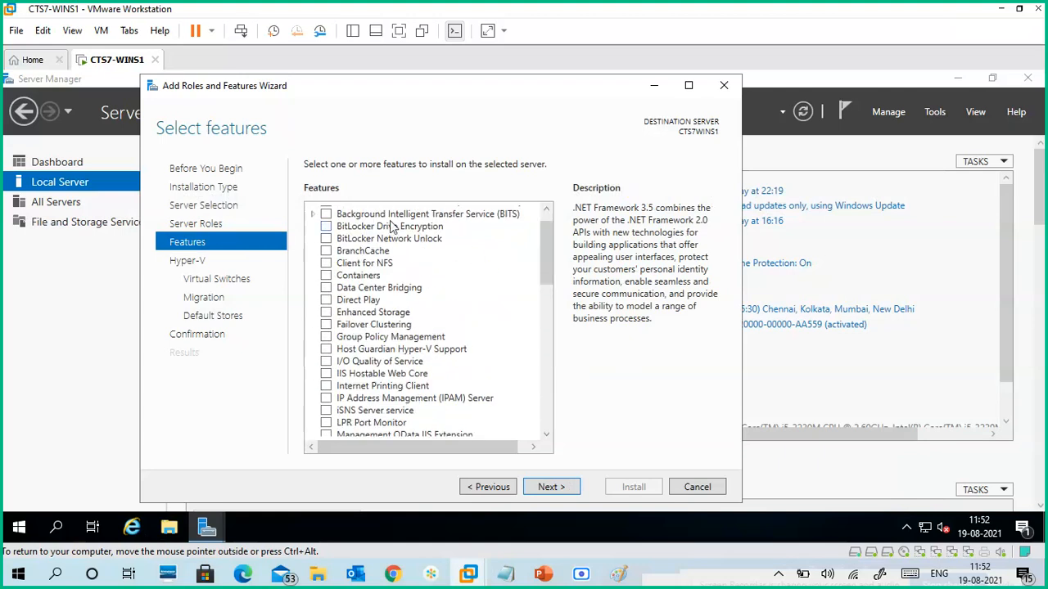
{"action": "left_click_drag", "start_coordinate": [543, 252], "coordinate": [546, 234]}
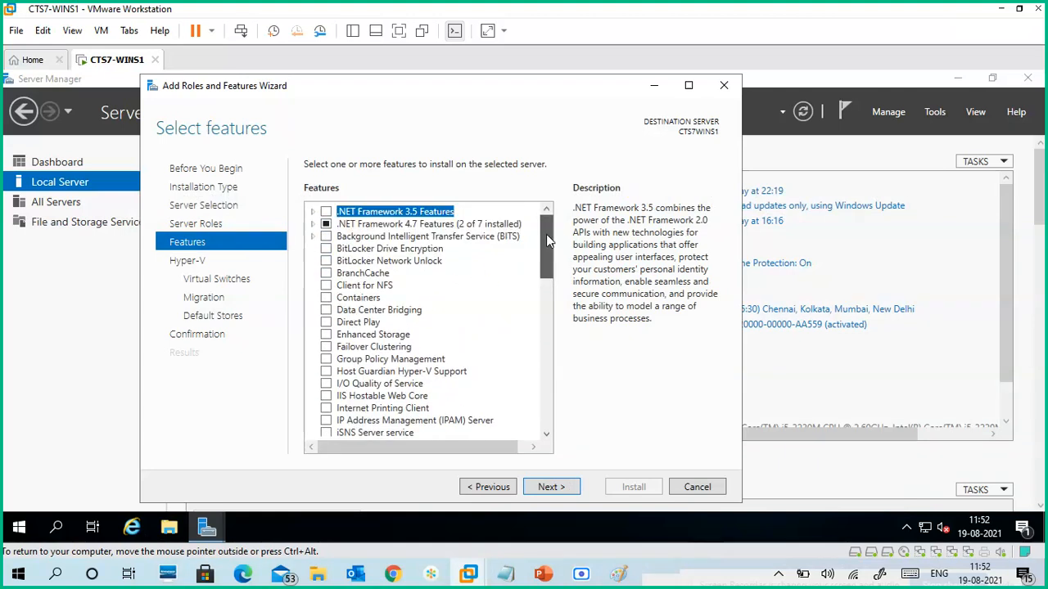
{"action": "left_click", "coordinate": [360, 299]}
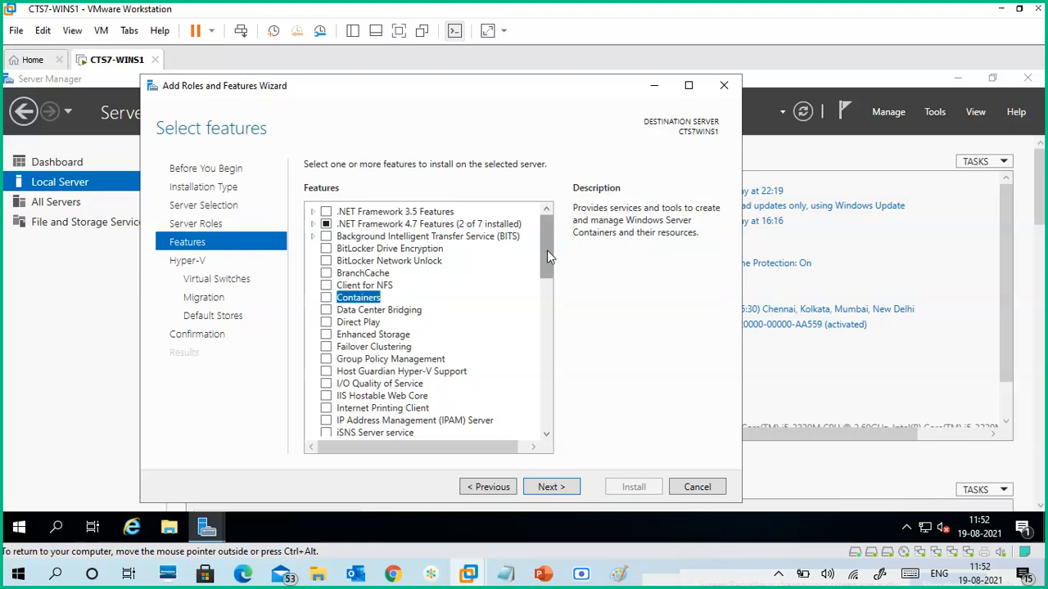
{"action": "left_click_drag", "start_coordinate": [547, 252], "coordinate": [548, 264]}
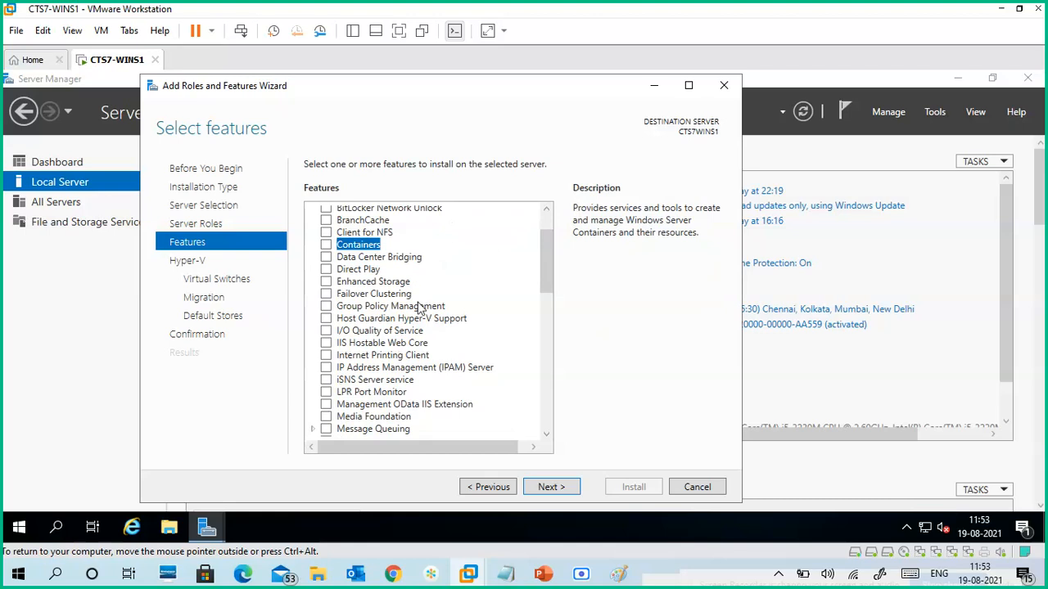
{"action": "left_click", "coordinate": [402, 321]}
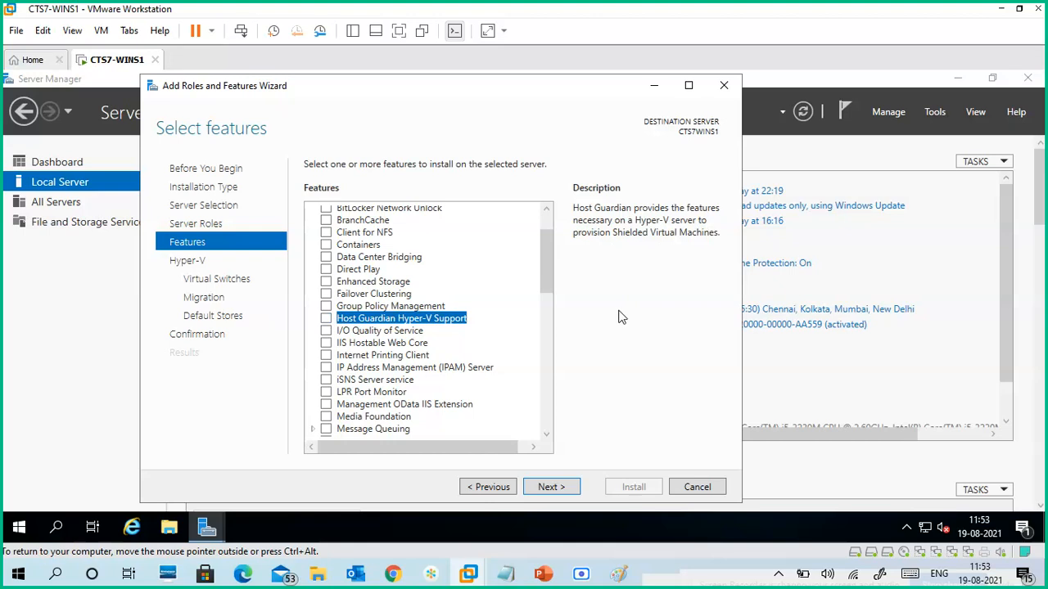
Browse further down the features list and read the descriptions of Multipath I/O and Network Virtualization.
{"action": "left_click_drag", "start_coordinate": [546, 272], "coordinate": [549, 304]}
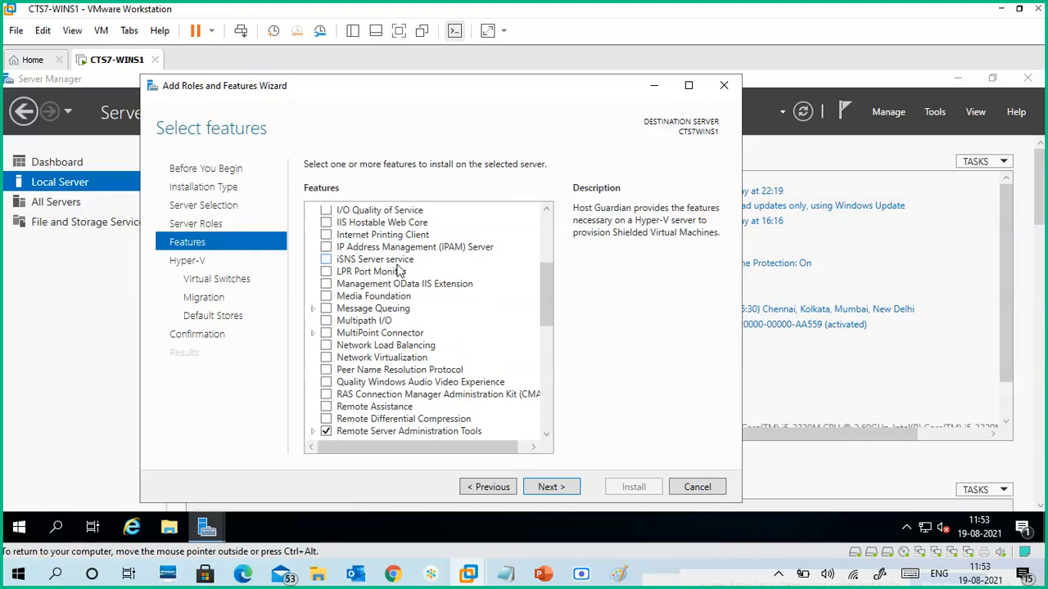
{"action": "left_click", "coordinate": [382, 322]}
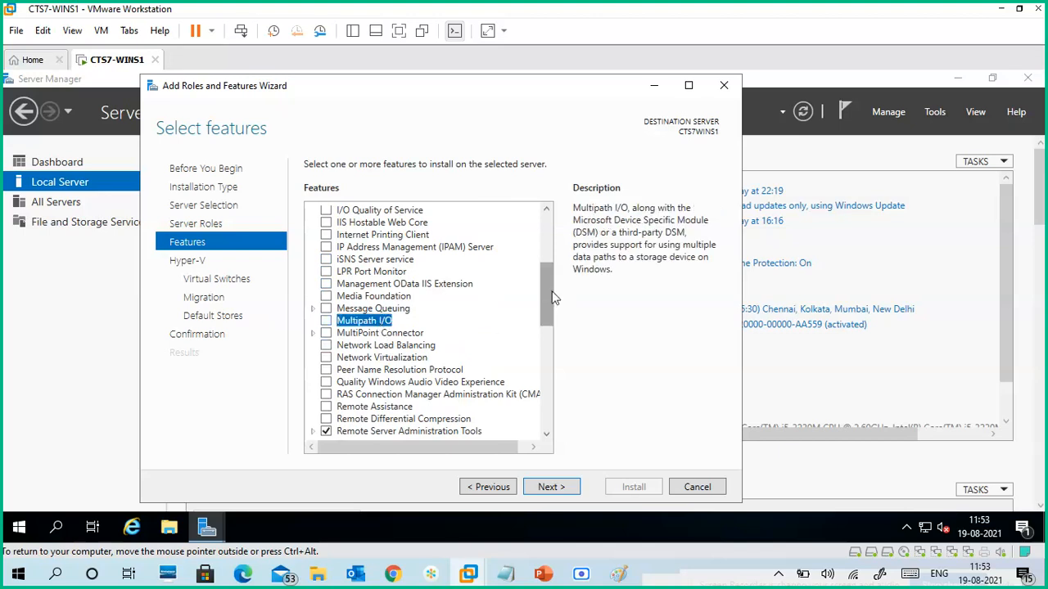
{"action": "left_click_drag", "start_coordinate": [548, 290], "coordinate": [543, 313]}
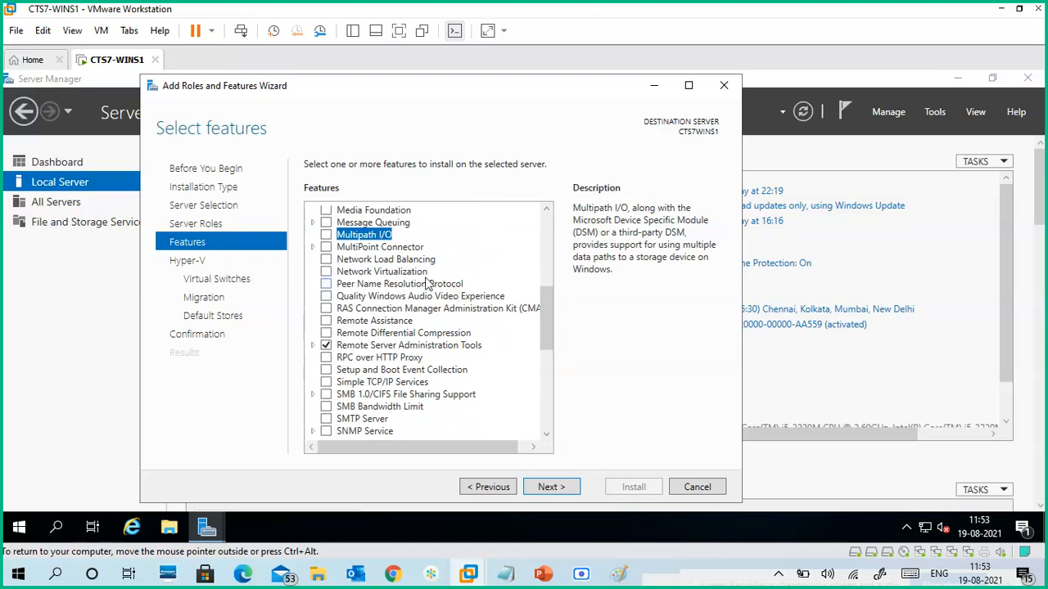
{"action": "left_click", "coordinate": [422, 275]}
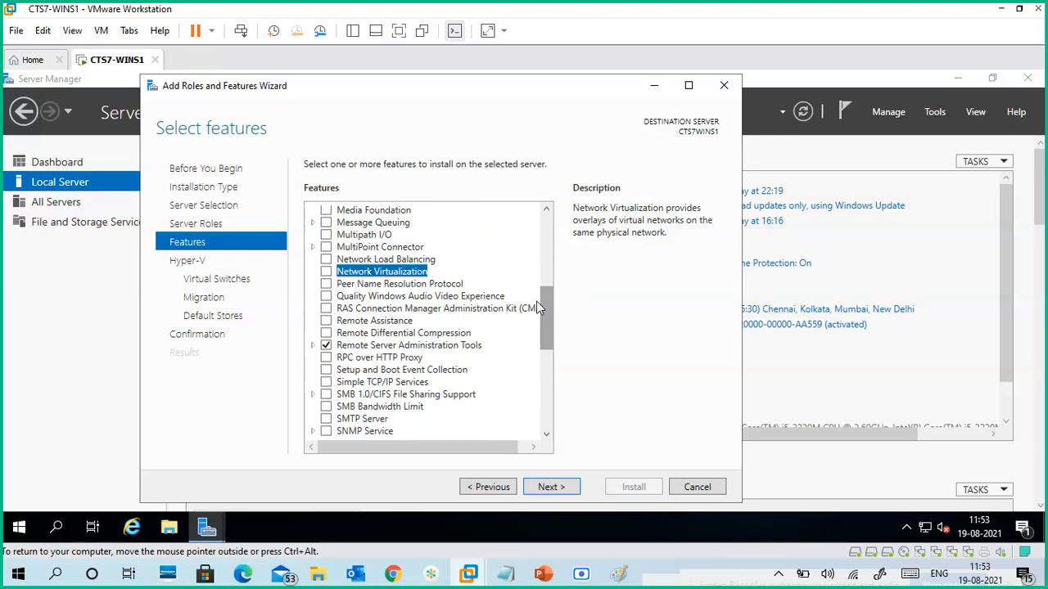
{"action": "left_click_drag", "start_coordinate": [548, 313], "coordinate": [548, 342]}
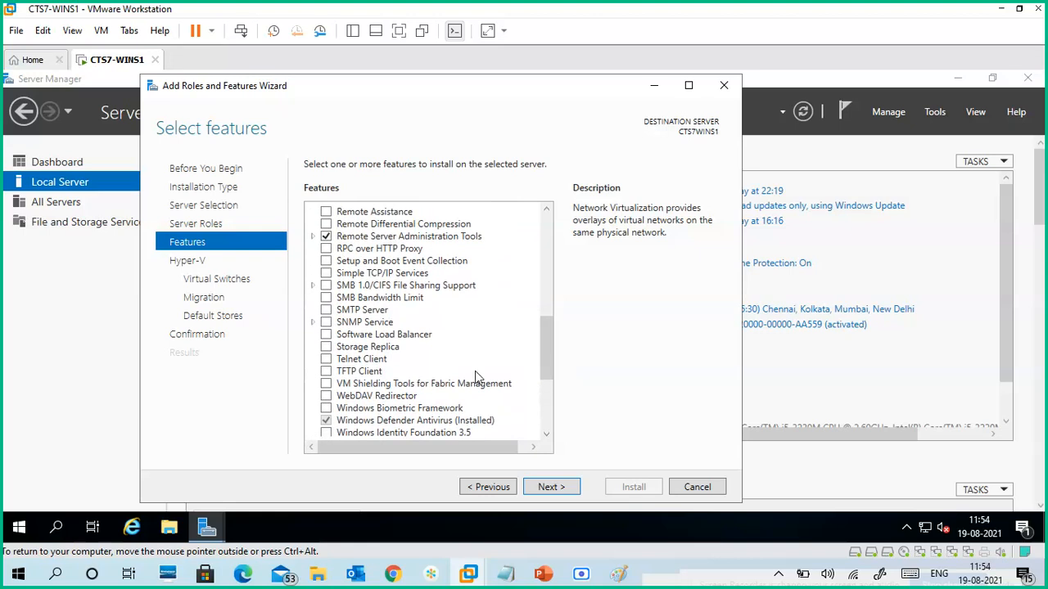
Read the descriptions of VM Shielding Tools for Fabric Management and Host Guardian Hyper-V Support in the features list.
{"action": "left_click", "coordinate": [429, 384]}
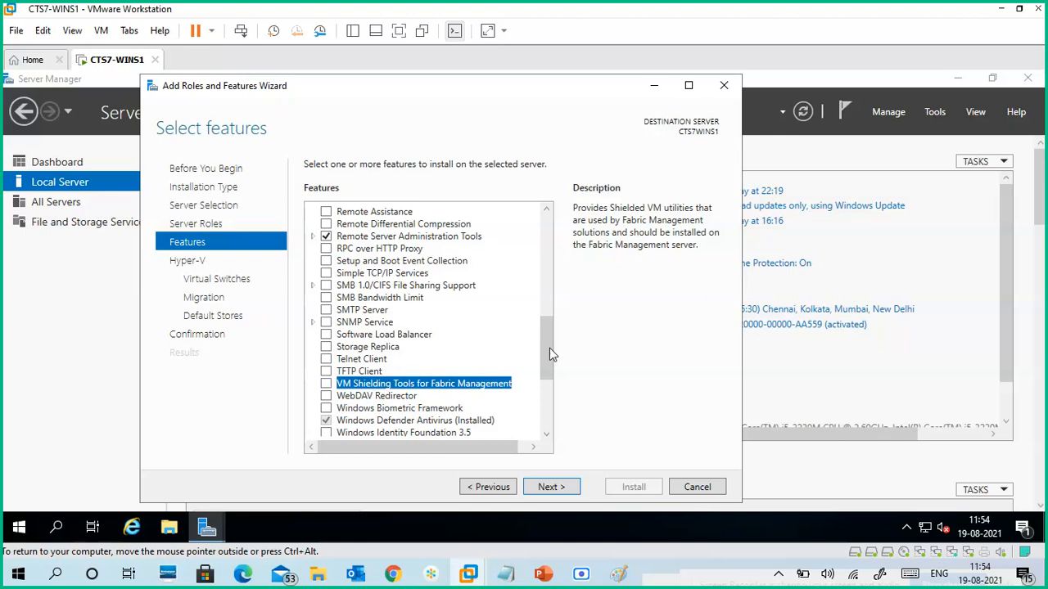
{"action": "mouse_move", "coordinate": [547, 345]}
{"action": "left_mouse_down"}
{"action": "mouse_move", "coordinate": [557, 295]}
{"action": "mouse_move", "coordinate": [544, 366]}
{"action": "left_mouse_up"}
{"action": "scroll", "coordinate": [544, 366], "scroll_direction": "down", "scroll_amount": 2}
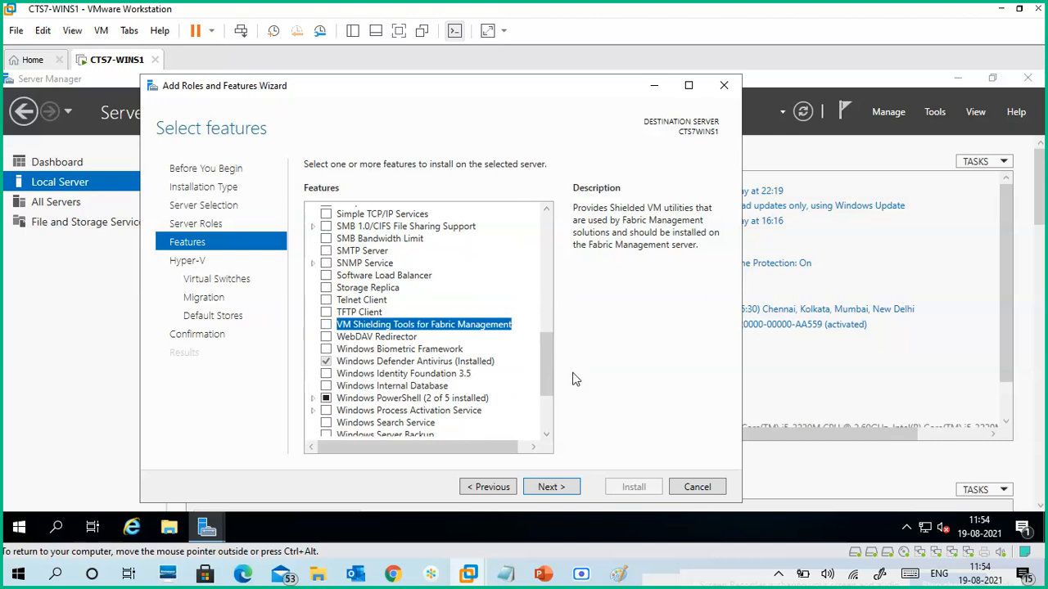
{"action": "scroll", "coordinate": [542, 362], "scroll_direction": "up", "scroll_amount": 1}
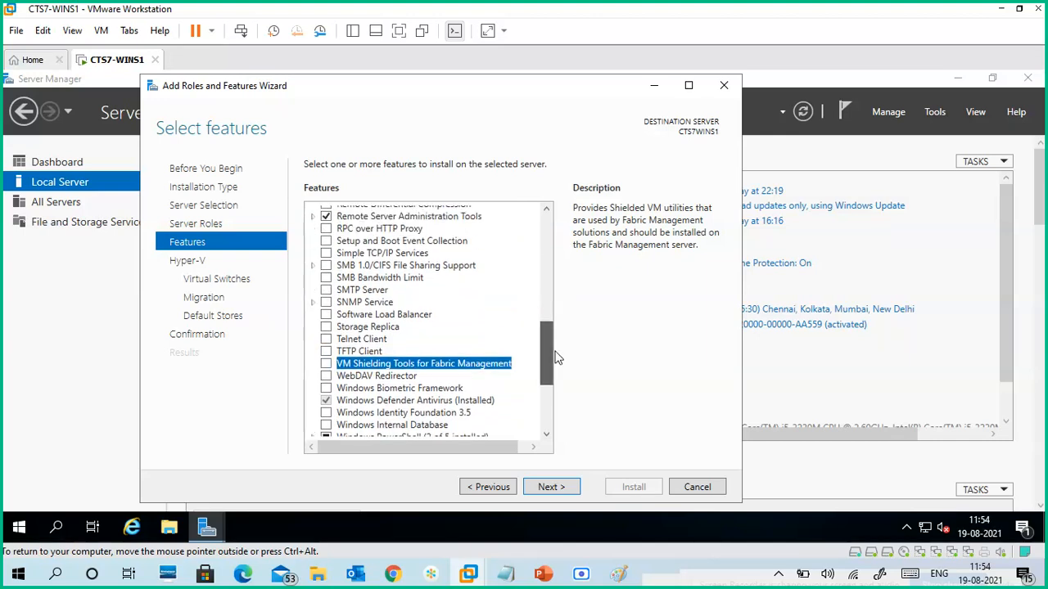
{"action": "left_click_drag", "start_coordinate": [553, 359], "coordinate": [549, 287]}
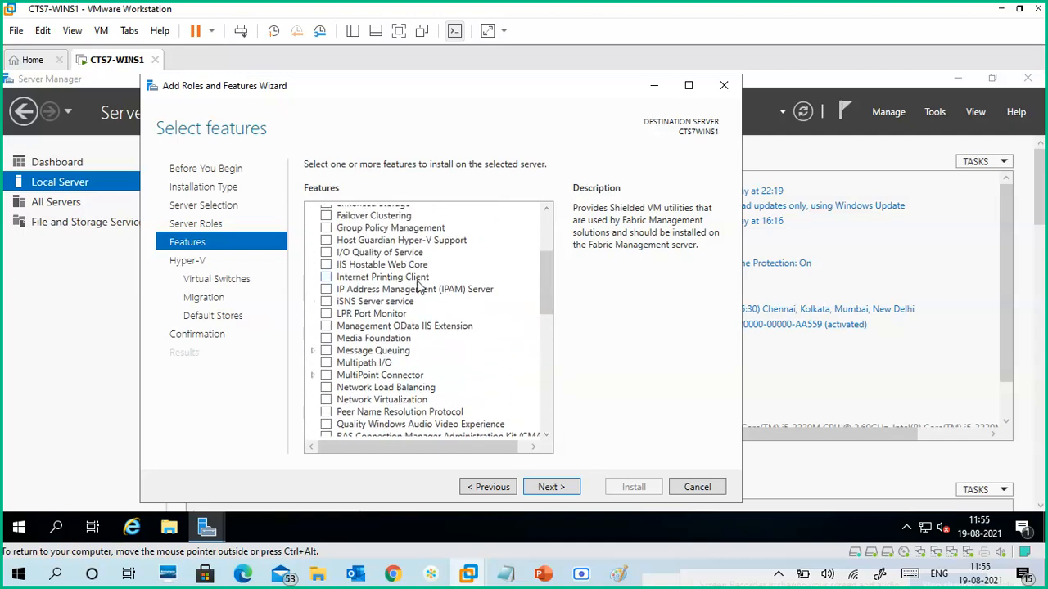
{"action": "left_click", "coordinate": [416, 241]}
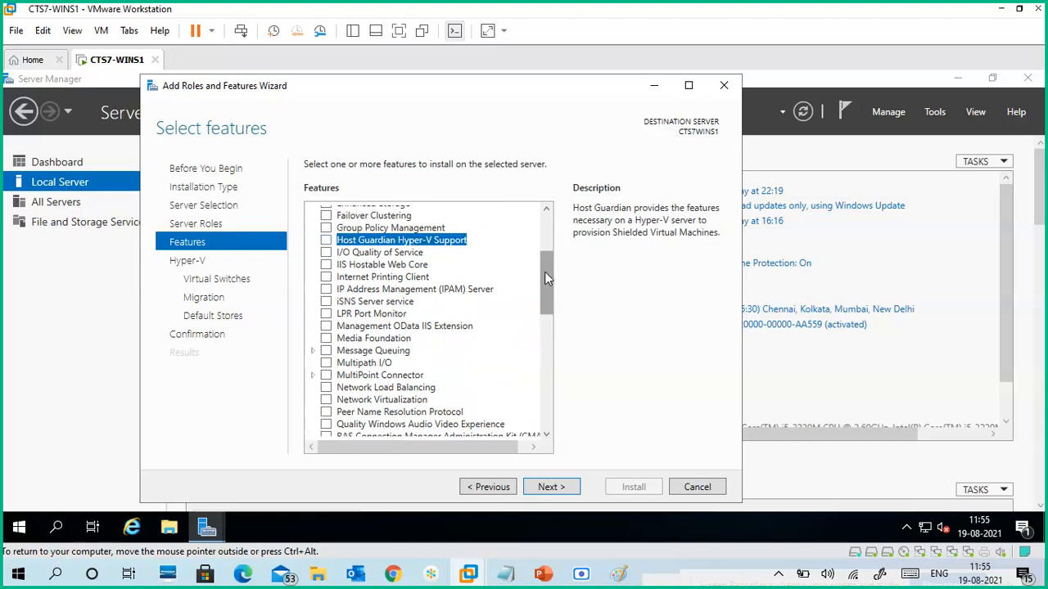
{"action": "left_click_drag", "start_coordinate": [545, 272], "coordinate": [557, 234]}
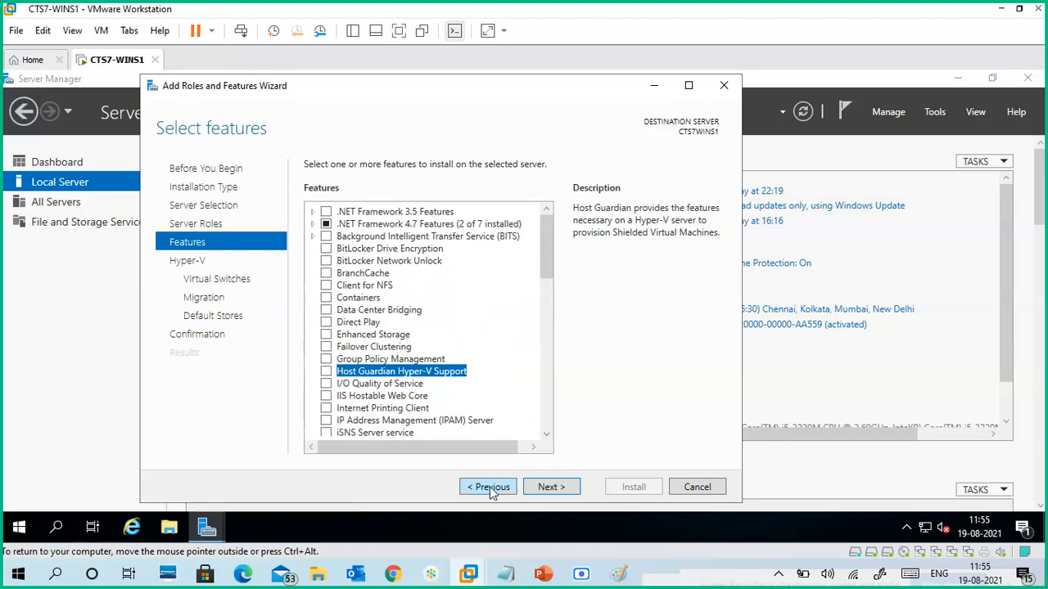
Compare the wizard's server roles page with its features list, ending on the server roles page.
{"action": "left_click", "coordinate": [490, 487]}
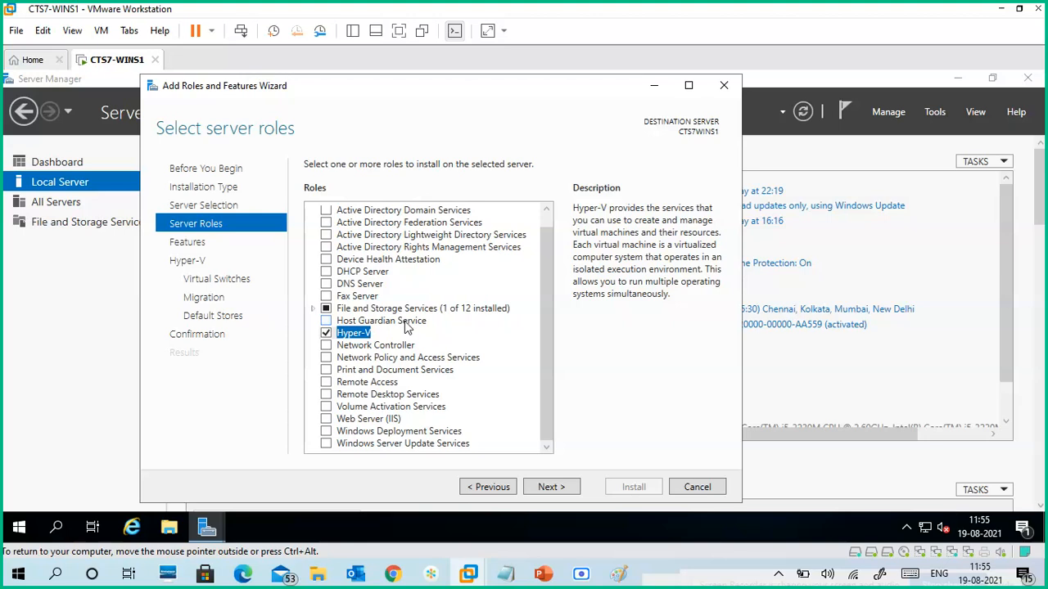
{"action": "left_click", "coordinate": [551, 487]}
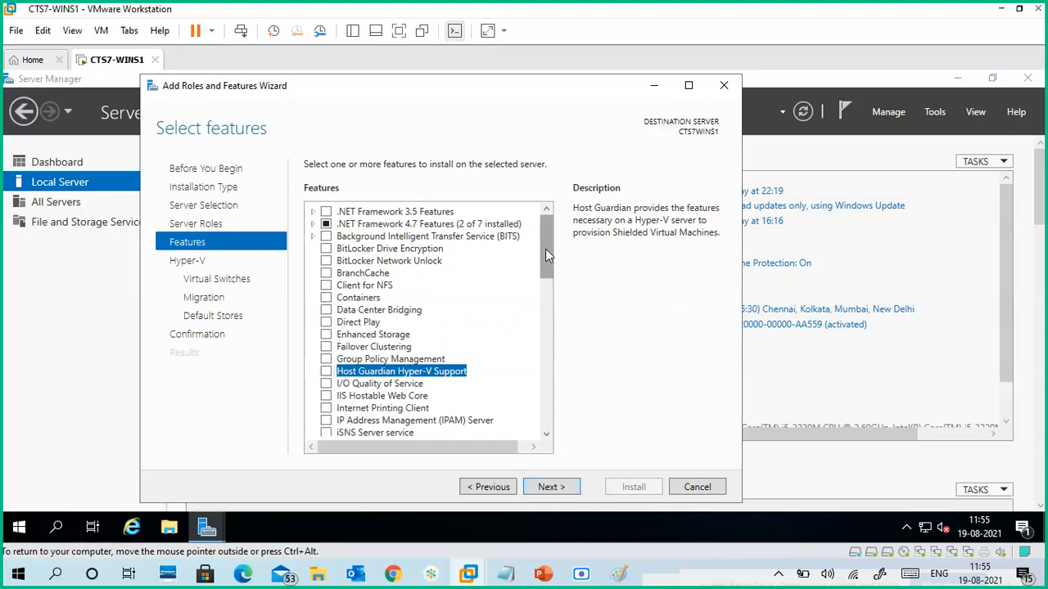
{"action": "left_click_drag", "start_coordinate": [546, 250], "coordinate": [547, 317]}
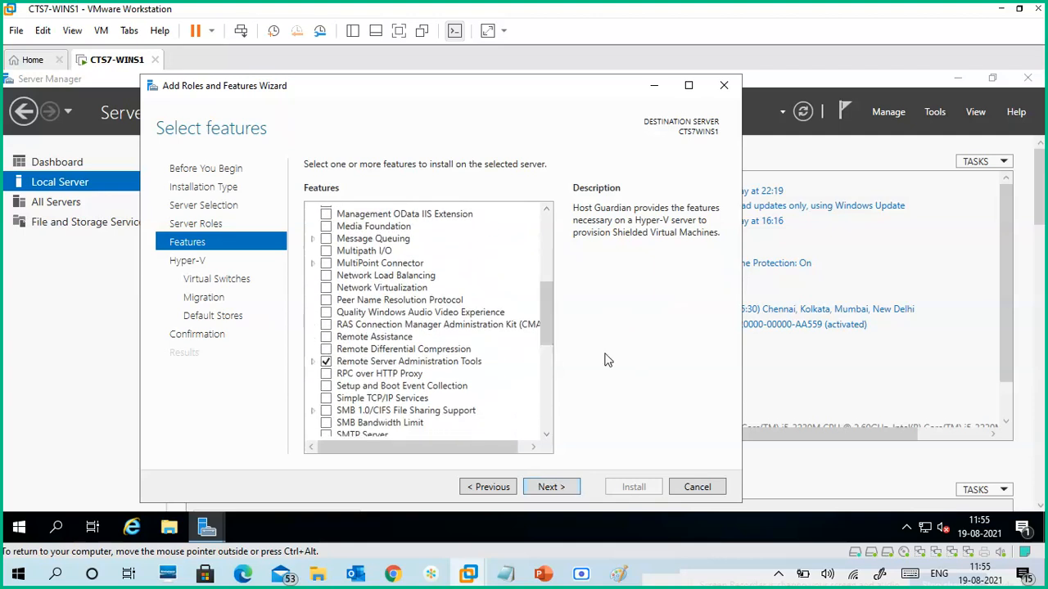
{"action": "left_click", "coordinate": [492, 487]}
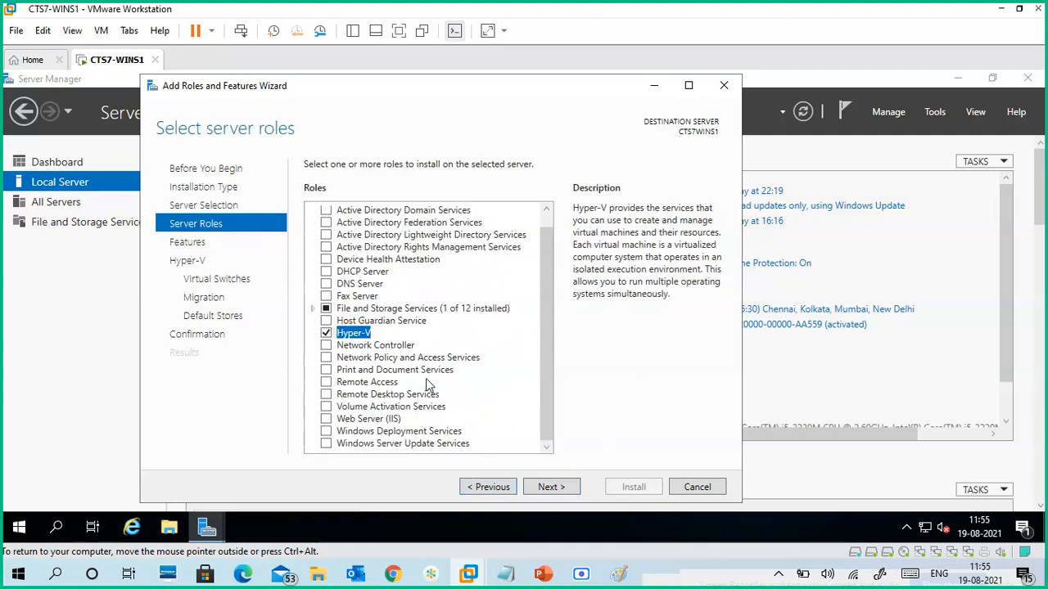
Advance the wizard through the Hyper-V introduction to Virtual Switches and look through the network adapters without selecting any.
{"action": "left_click", "coordinate": [551, 488]}
{"action": "left_click", "coordinate": [555, 491]}
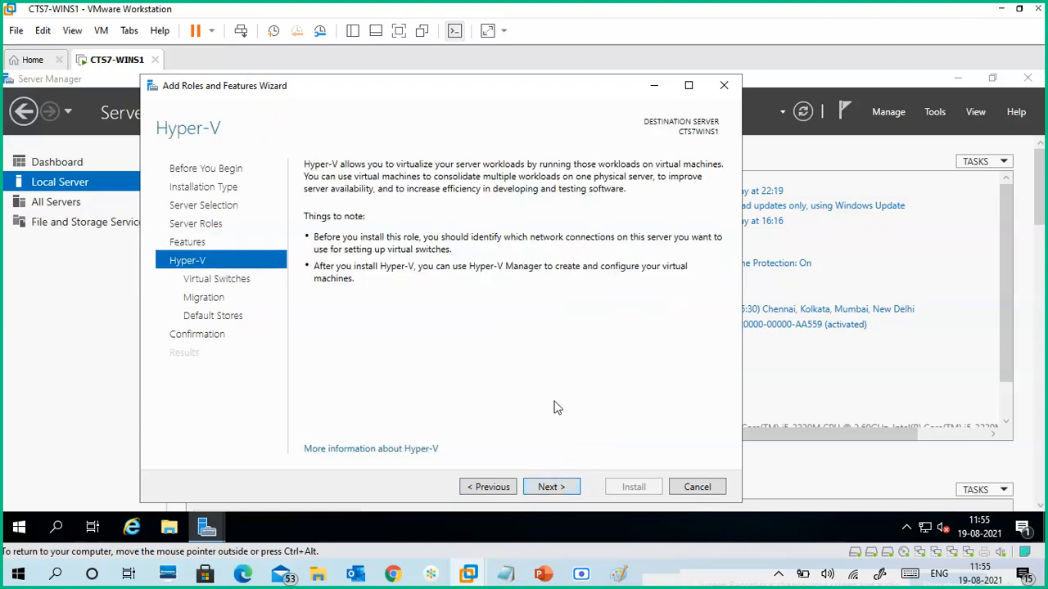
{"action": "left_click", "coordinate": [565, 489]}
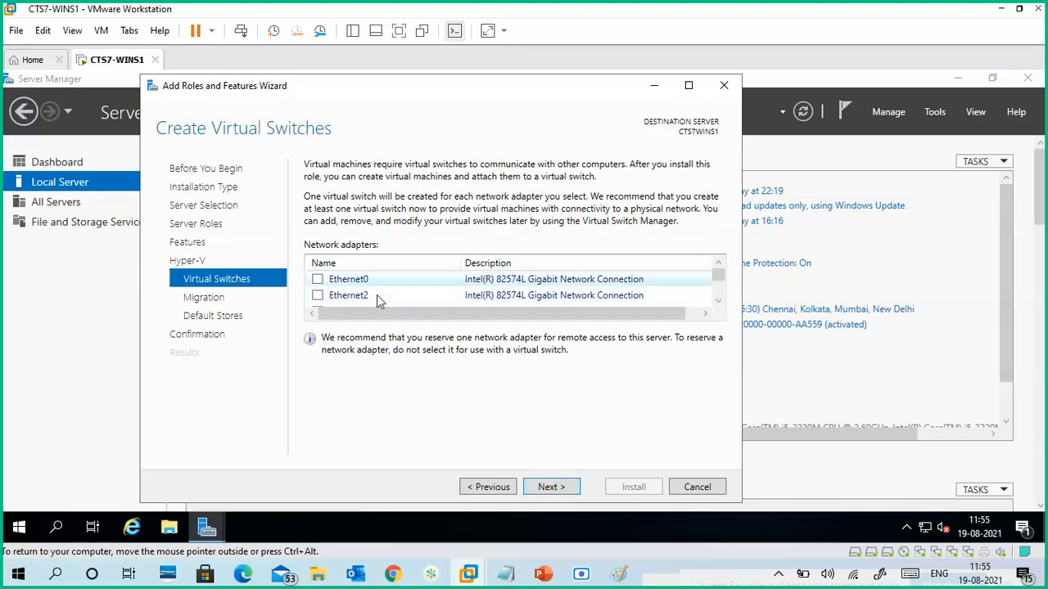
{"action": "left_click", "coordinate": [718, 300]}
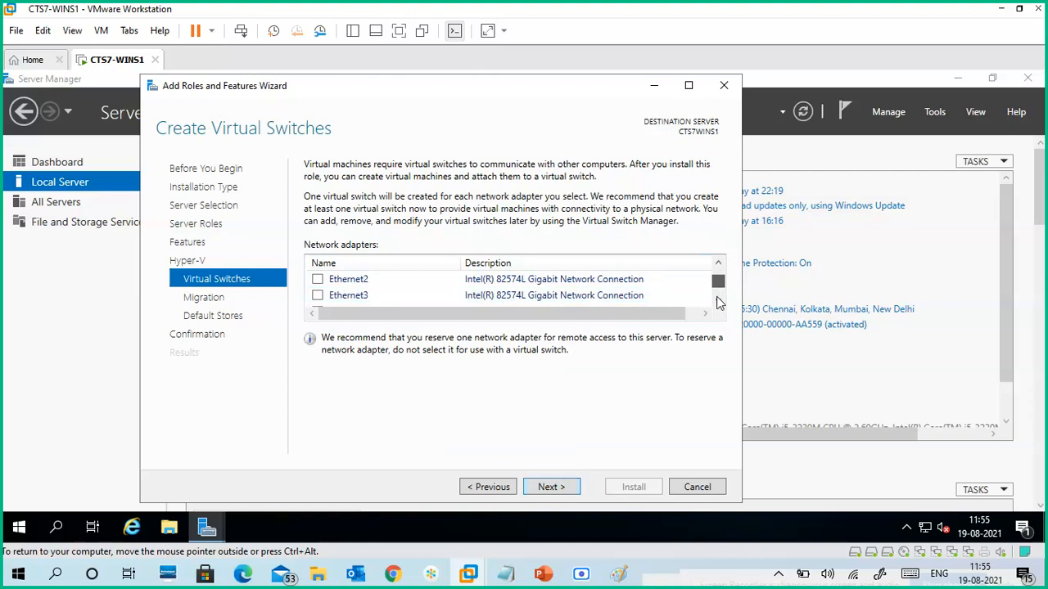
{"action": "left_click", "coordinate": [718, 300]}
{"action": "left_click_drag", "start_coordinate": [717, 282], "coordinate": [718, 269]}
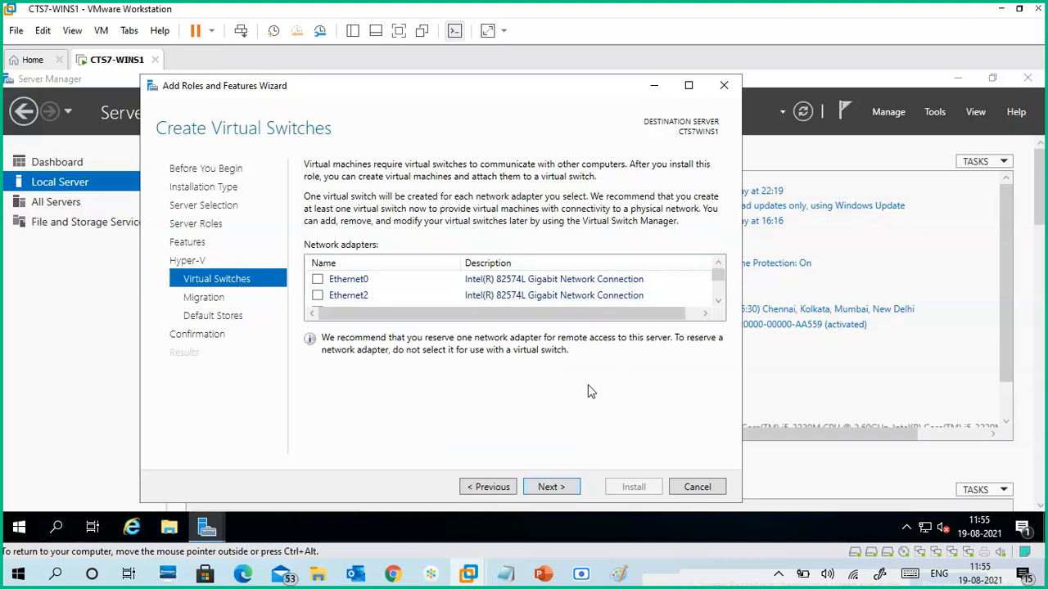
Allow the server to send and receive live migrations of virtual machines, and return to the server roles selection.
{"action": "left_click", "coordinate": [558, 489]}
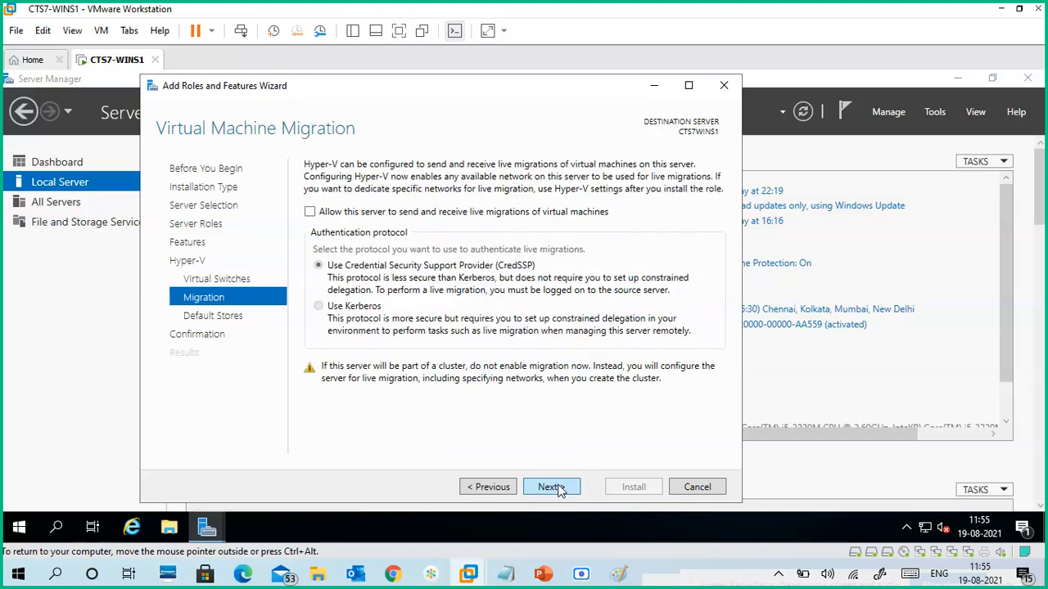
{"action": "left_click", "coordinate": [373, 215]}
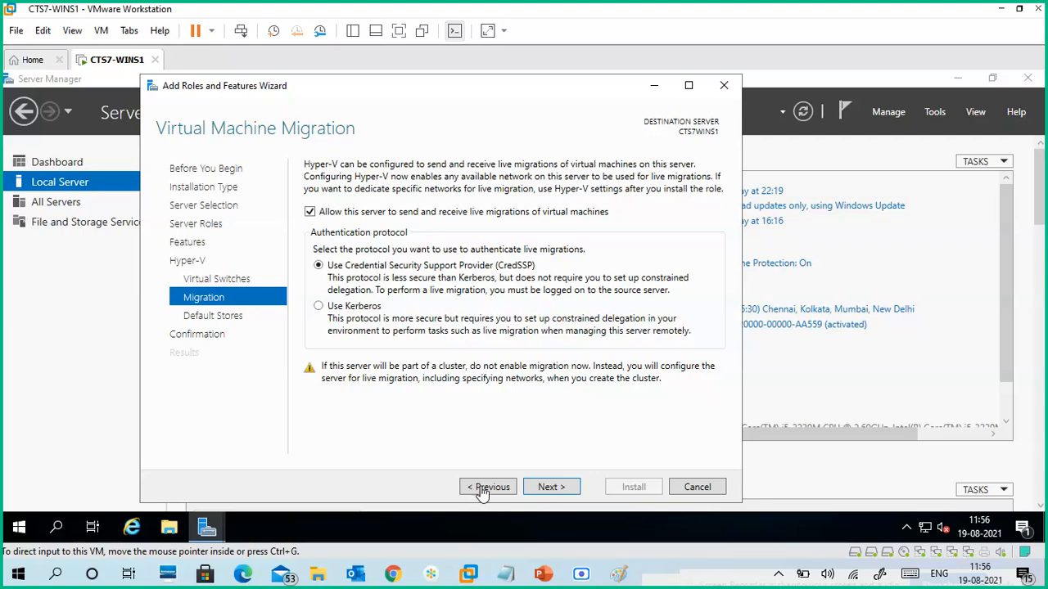
{"action": "left_click", "coordinate": [483, 488]}
{"action": "left_click", "coordinate": [483, 488]}
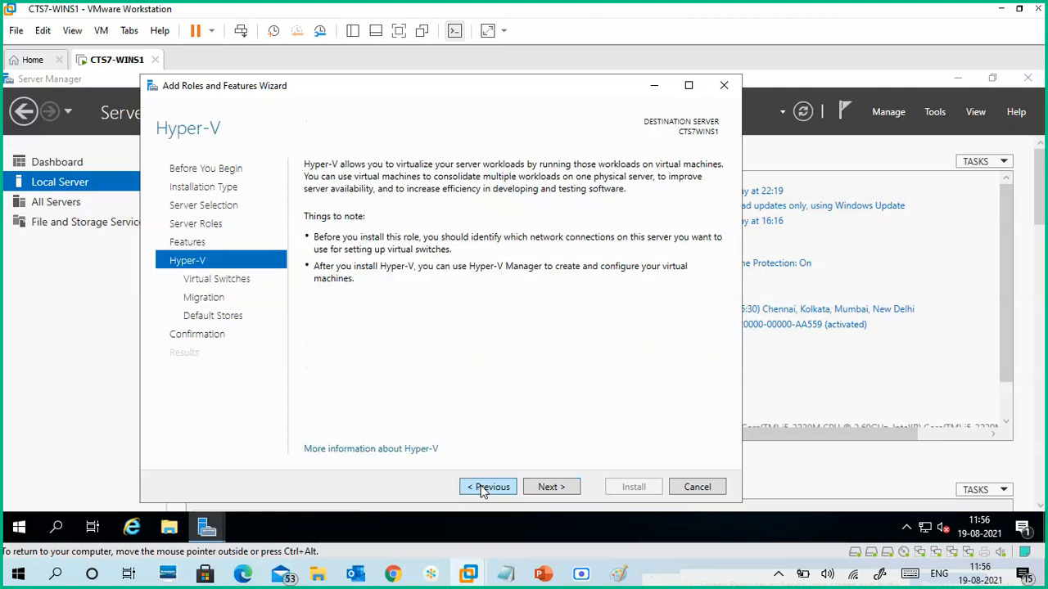
{"action": "left_click", "coordinate": [483, 489]}
{"action": "left_click", "coordinate": [483, 489]}
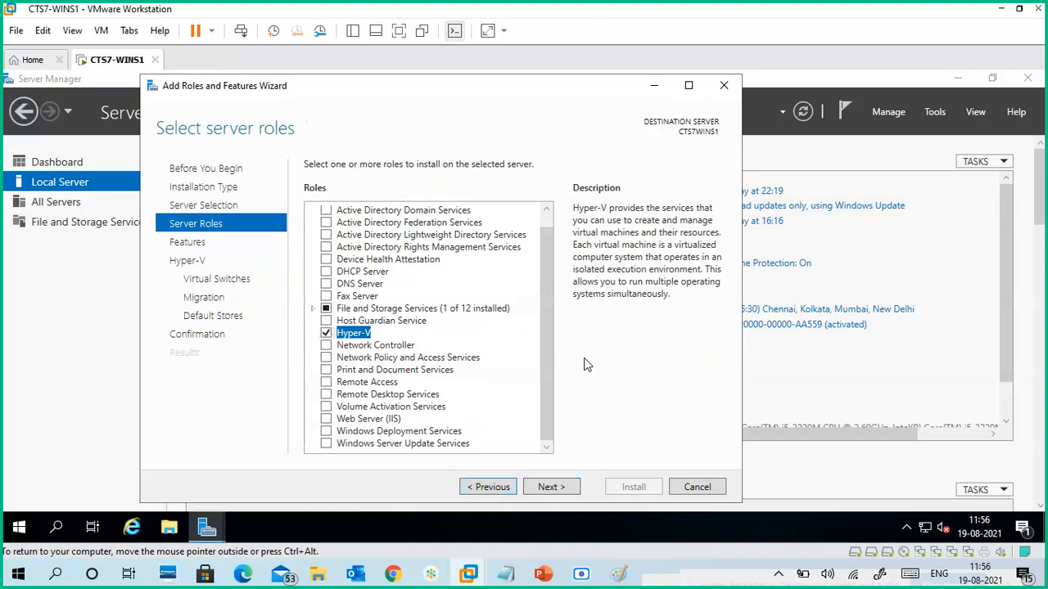
Switch to the GoTo meeting window, check its participants and chat, and minimize it to return to the wizard.
{"action": "key", "text": "super"}
{"action": "left_click", "coordinate": [644, 575]}
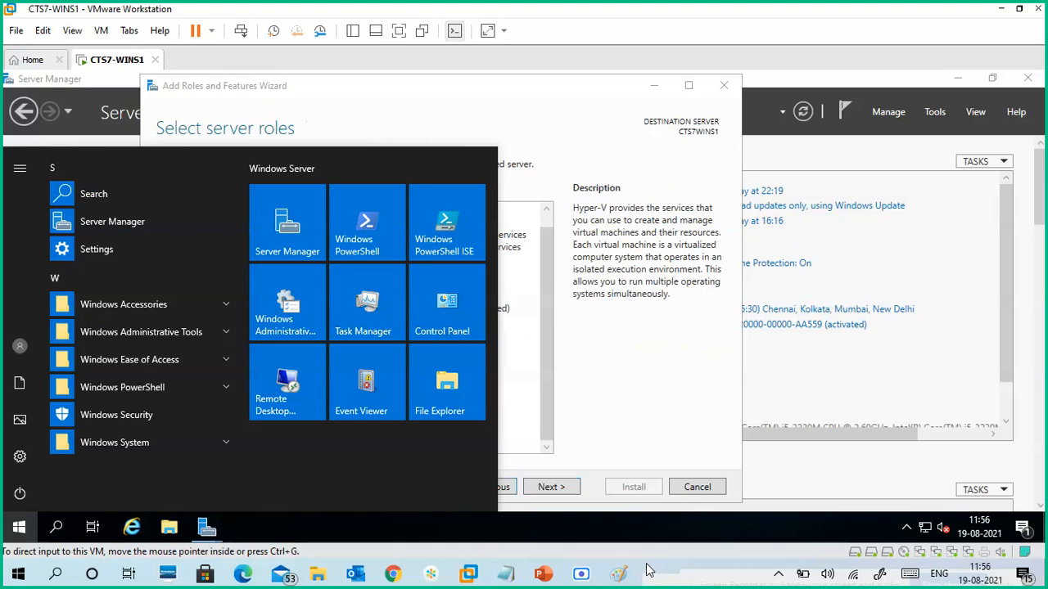
{"action": "left_click", "coordinate": [619, 427]}
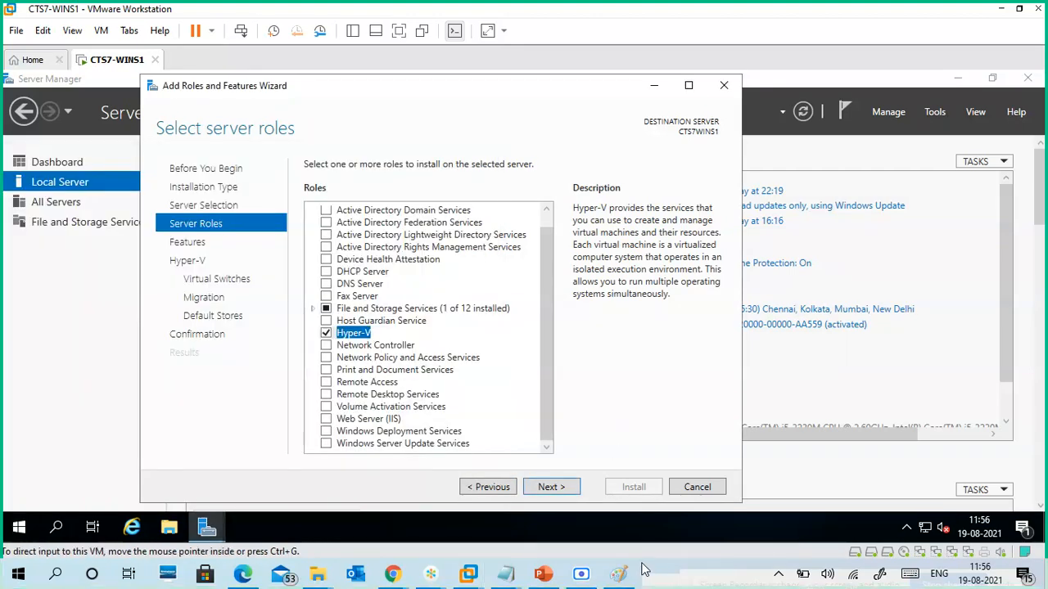
{"action": "mouse_move", "coordinate": [438, 577]}
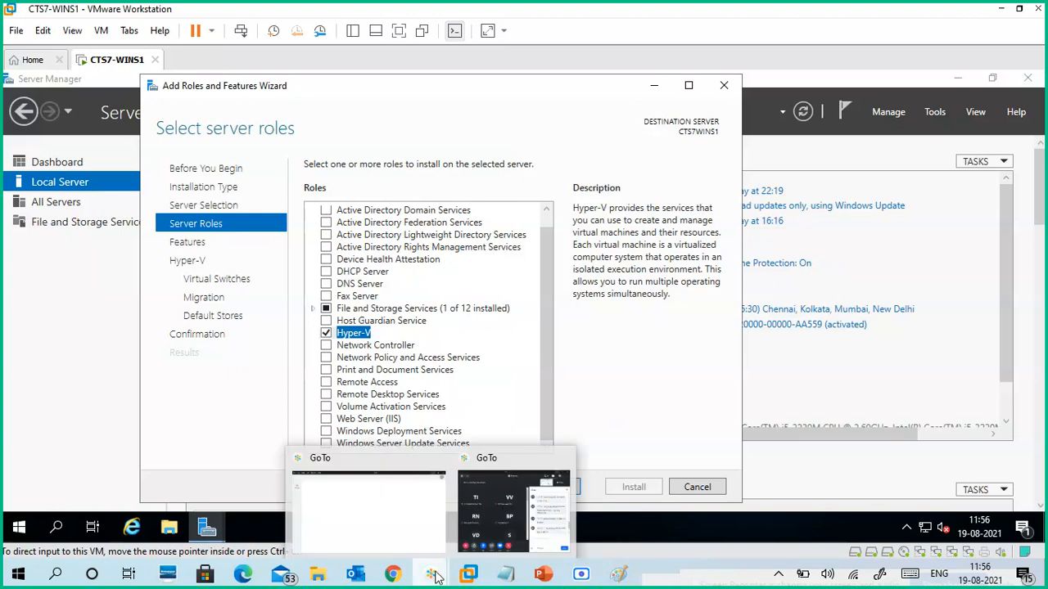
{"action": "left_click", "coordinate": [466, 518]}
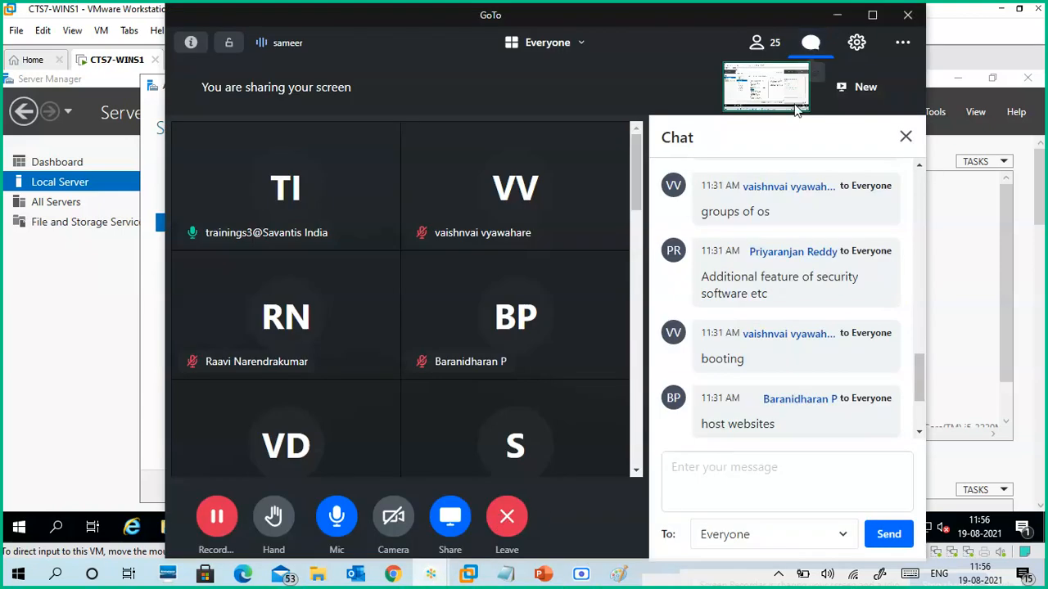
{"action": "left_click", "coordinate": [836, 14]}
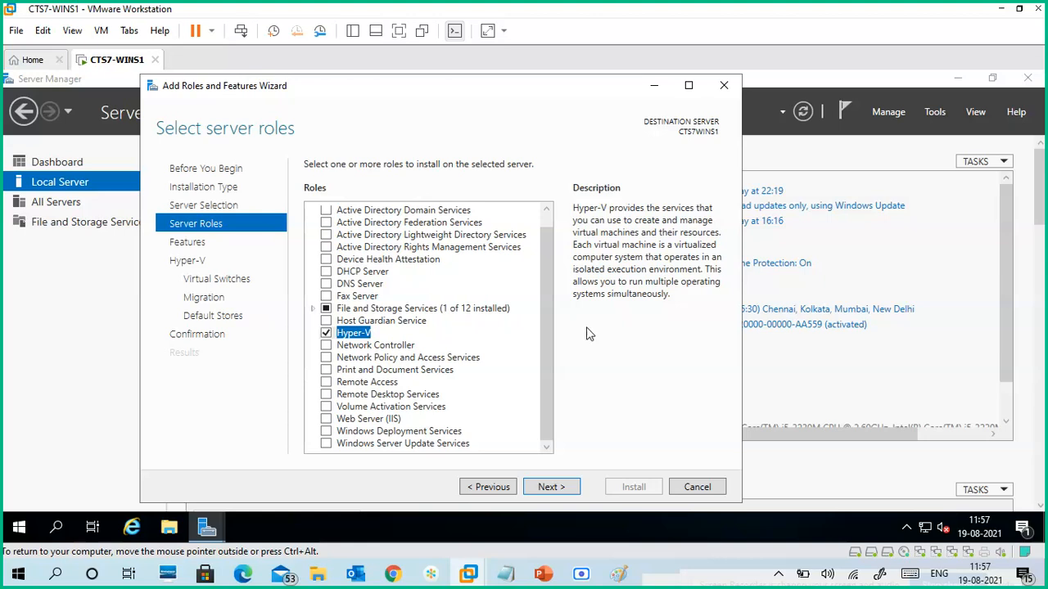
Read the role descriptions of DHCP Server, Windows Deployment Services, Windows Server Update Services and Web Server (IIS).
{"action": "left_click_drag", "start_coordinate": [548, 293], "coordinate": [542, 261]}
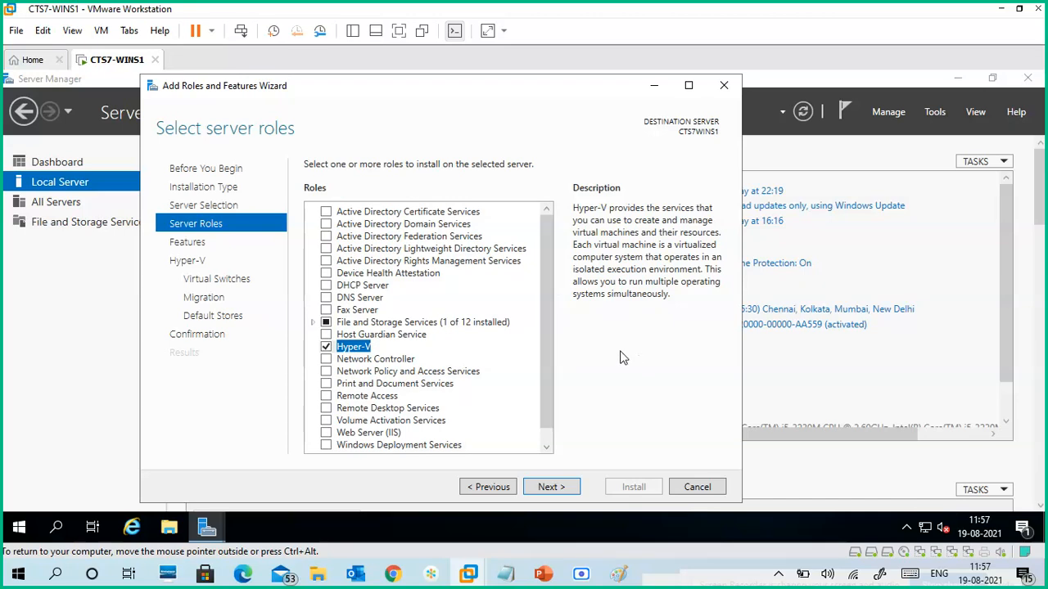
{"action": "left_click", "coordinate": [373, 288]}
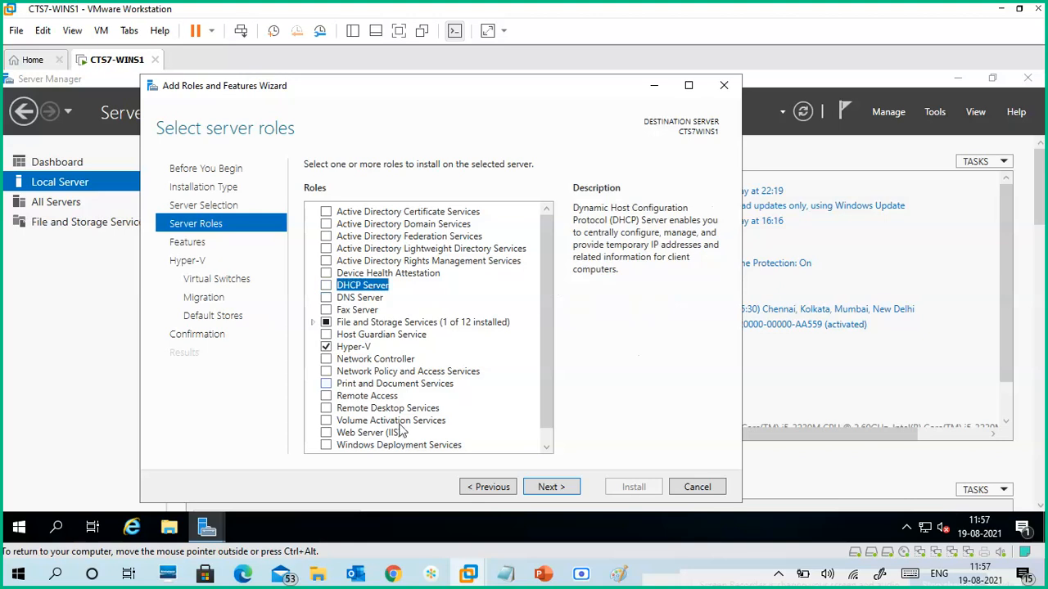
{"action": "left_click", "coordinate": [381, 445]}
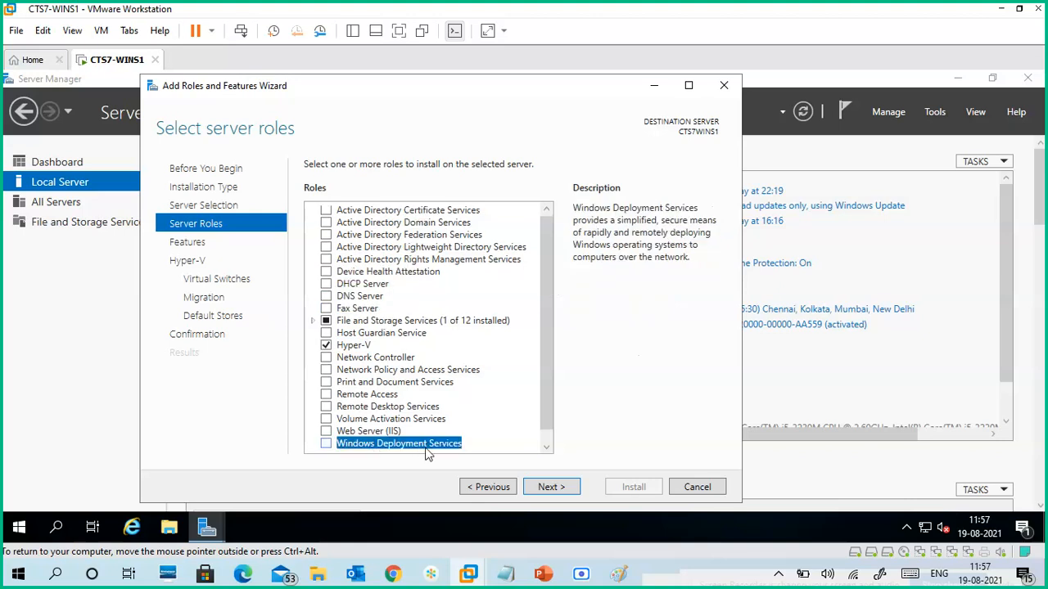
{"action": "left_click", "coordinate": [373, 286]}
{"action": "left_click", "coordinate": [375, 455]}
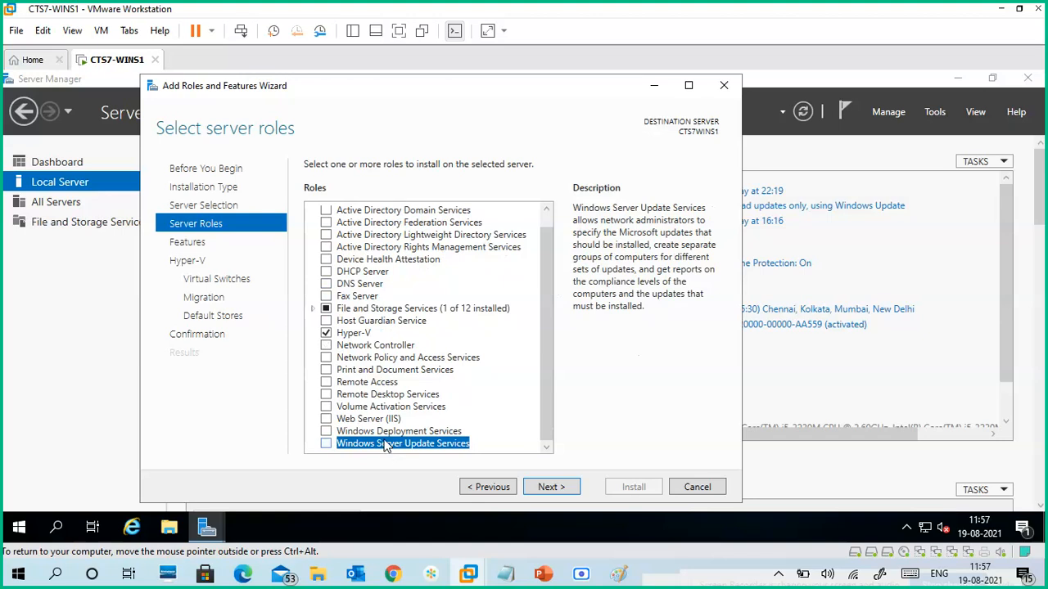
{"action": "left_click", "coordinate": [385, 434]}
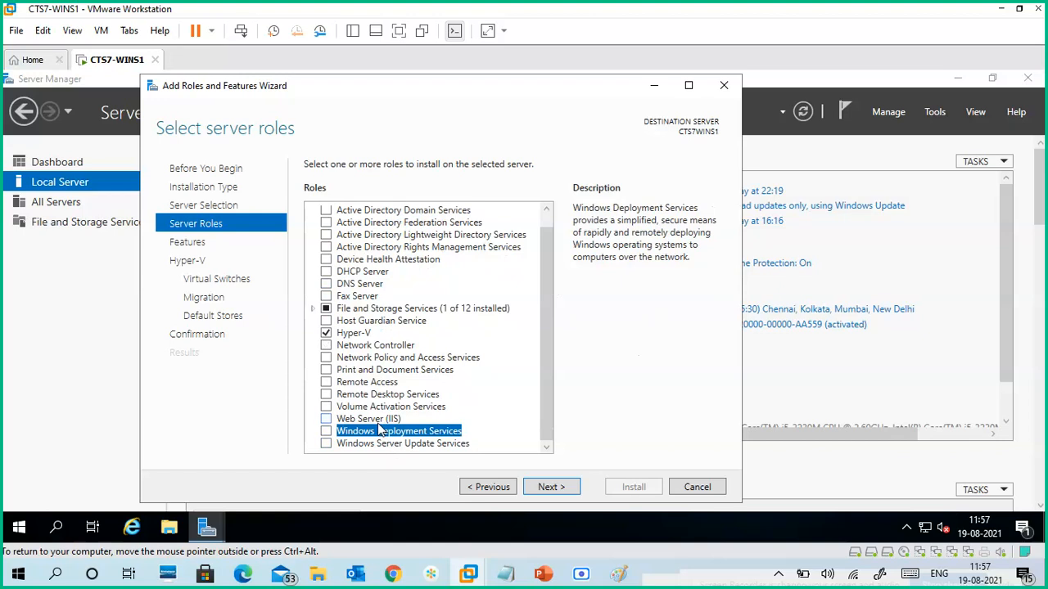
{"action": "left_click", "coordinate": [381, 420]}
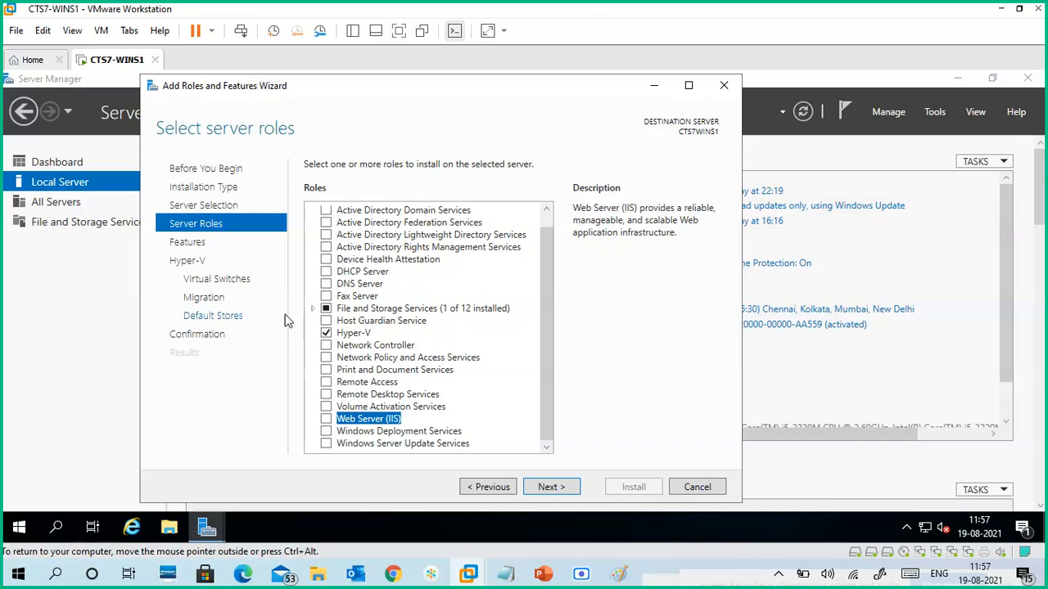
Expand File and Storage Services down to the File and iSCSI Services entries and read the Work Folders, Web Server (IIS) and Remote Access descriptions.
{"action": "left_click", "coordinate": [313, 309]}
{"action": "left_click", "coordinate": [331, 322]}
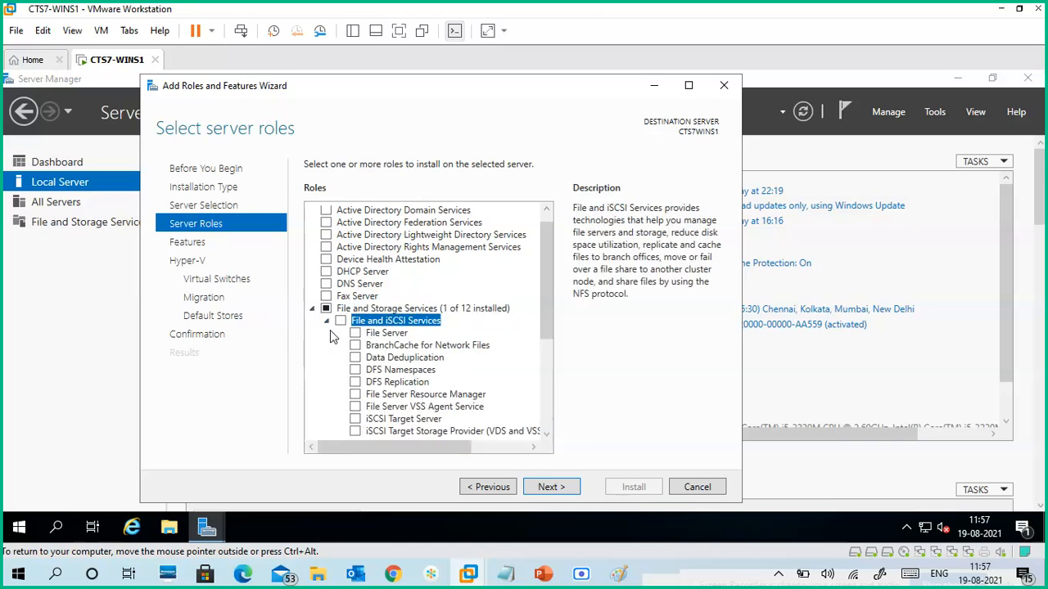
{"action": "left_click_drag", "start_coordinate": [548, 306], "coordinate": [560, 394]}
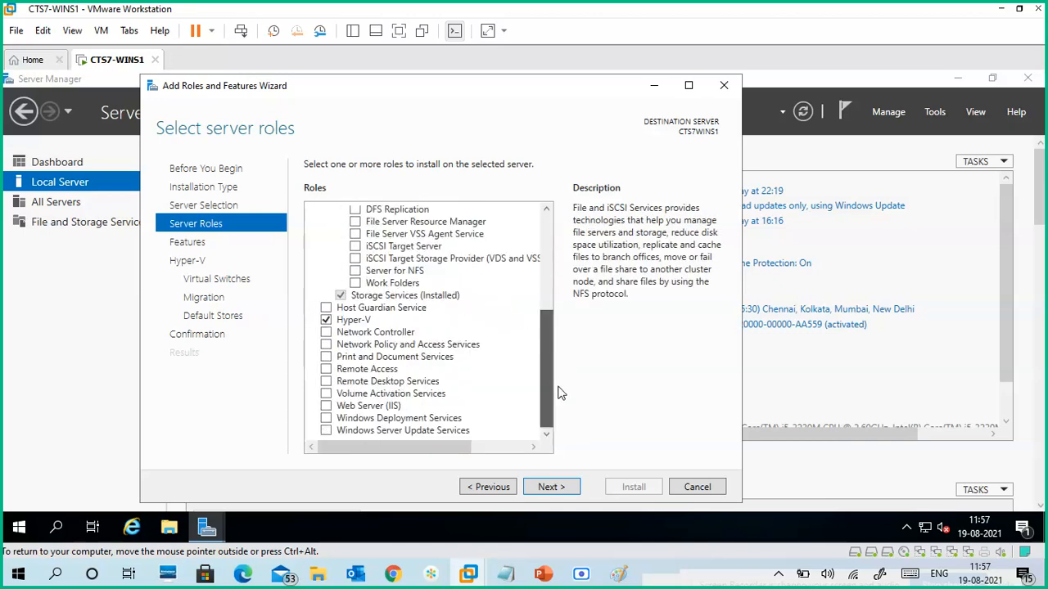
{"action": "left_click", "coordinate": [401, 285]}
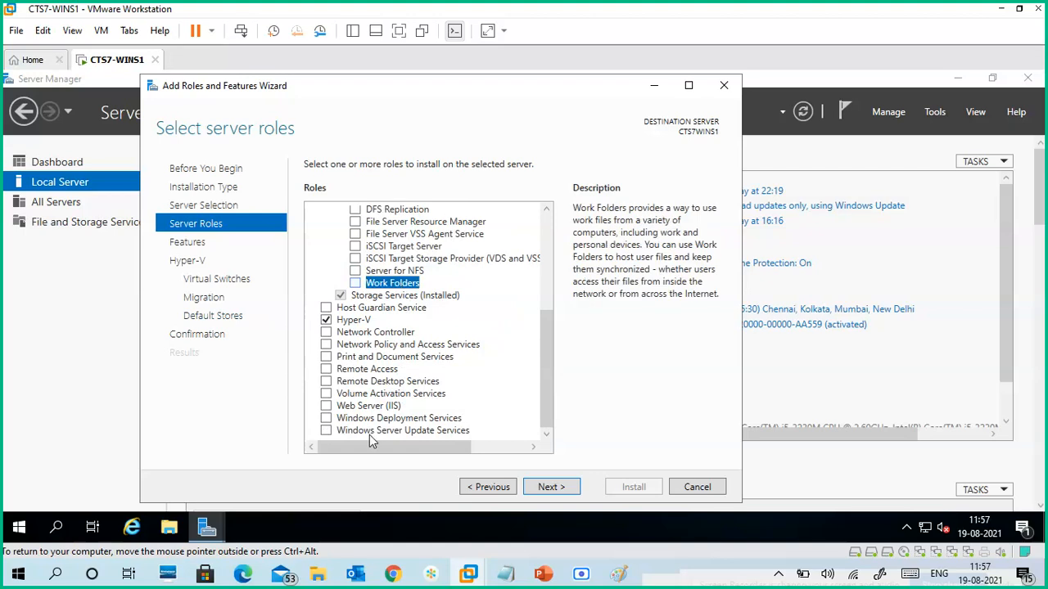
{"action": "left_click", "coordinate": [370, 408]}
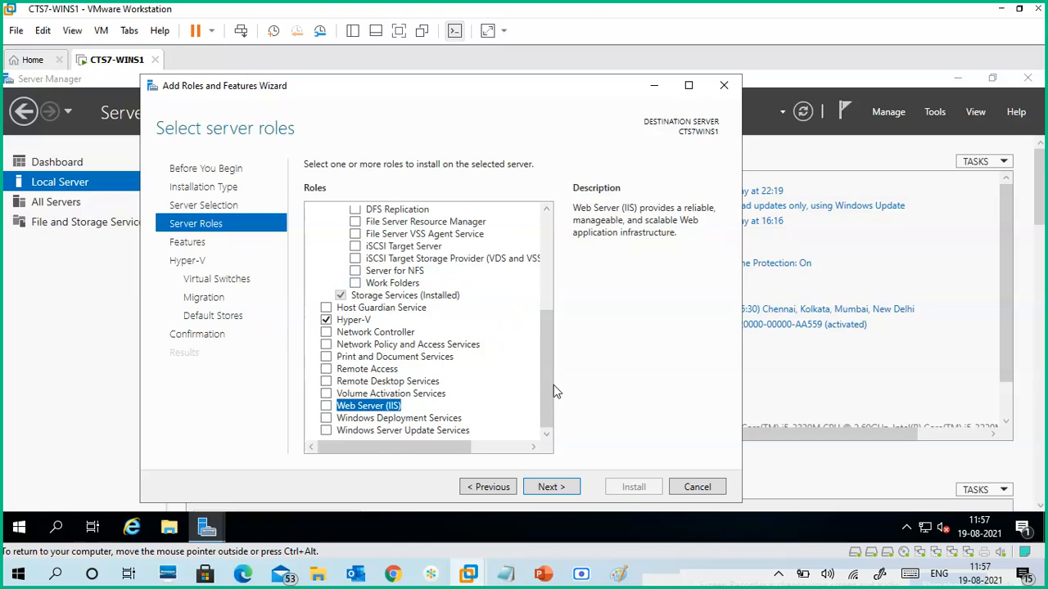
{"action": "left_click", "coordinate": [374, 369]}
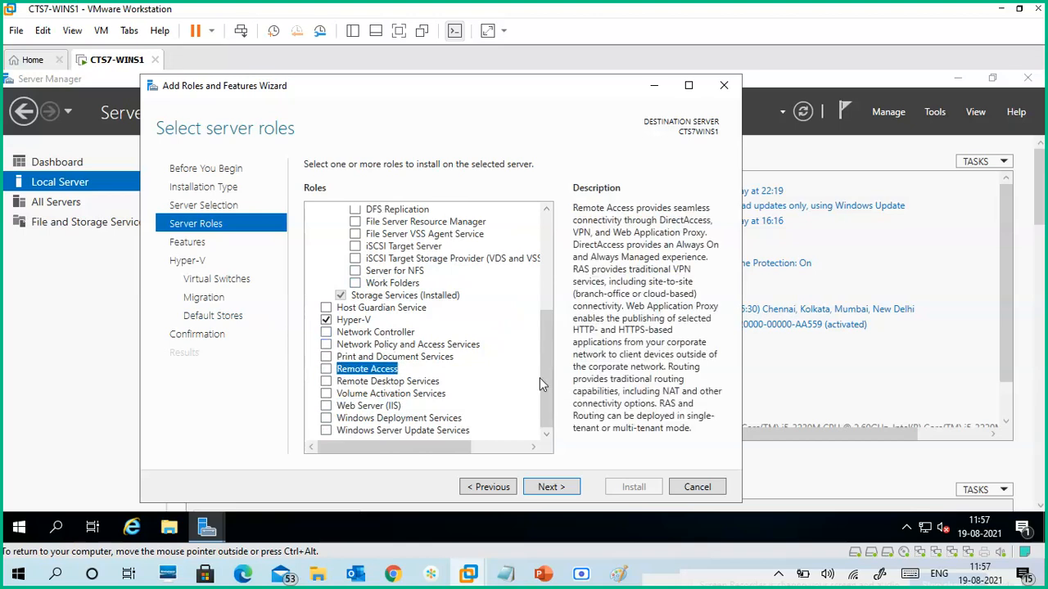
{"action": "left_click_drag", "start_coordinate": [539, 377], "coordinate": [536, 258]}
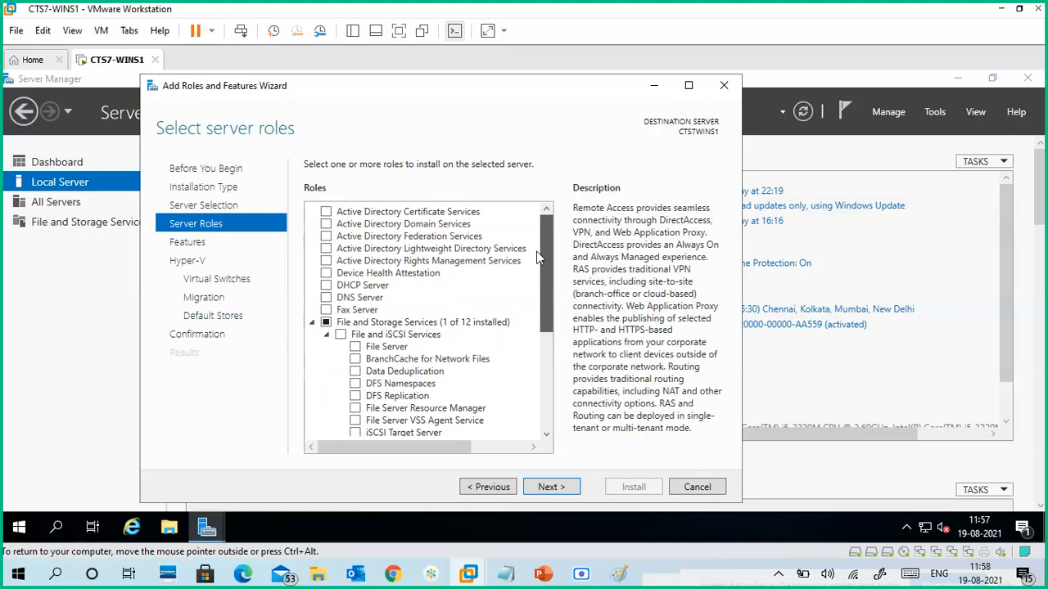
Collapse File and Storage Services in the roles list and read the Hyper-V role description.
{"action": "left_click", "coordinate": [314, 324]}
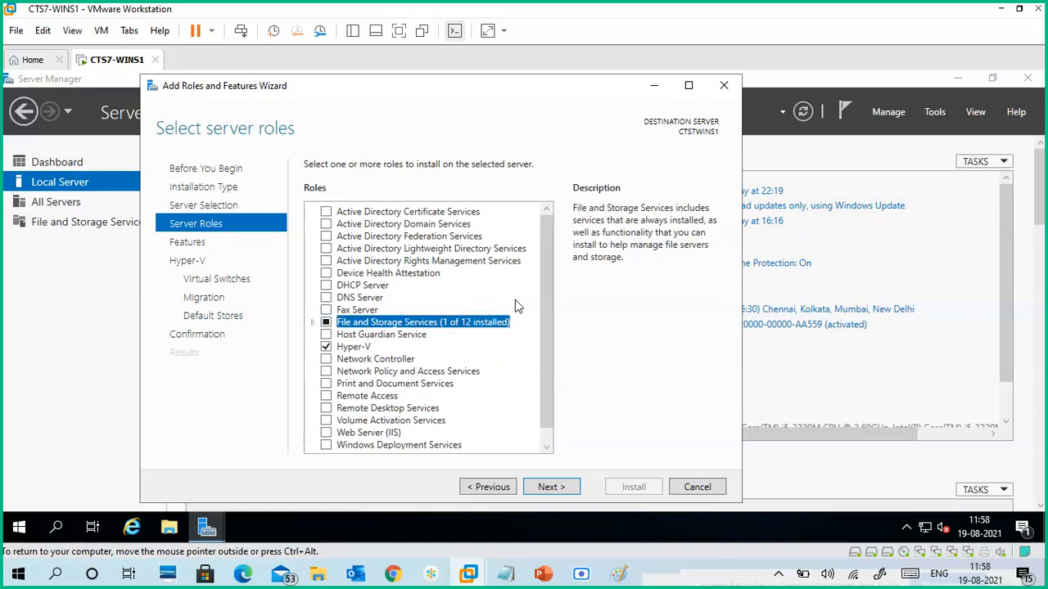
{"action": "scroll", "coordinate": [548, 311], "scroll_direction": "down", "scroll_amount": 1}
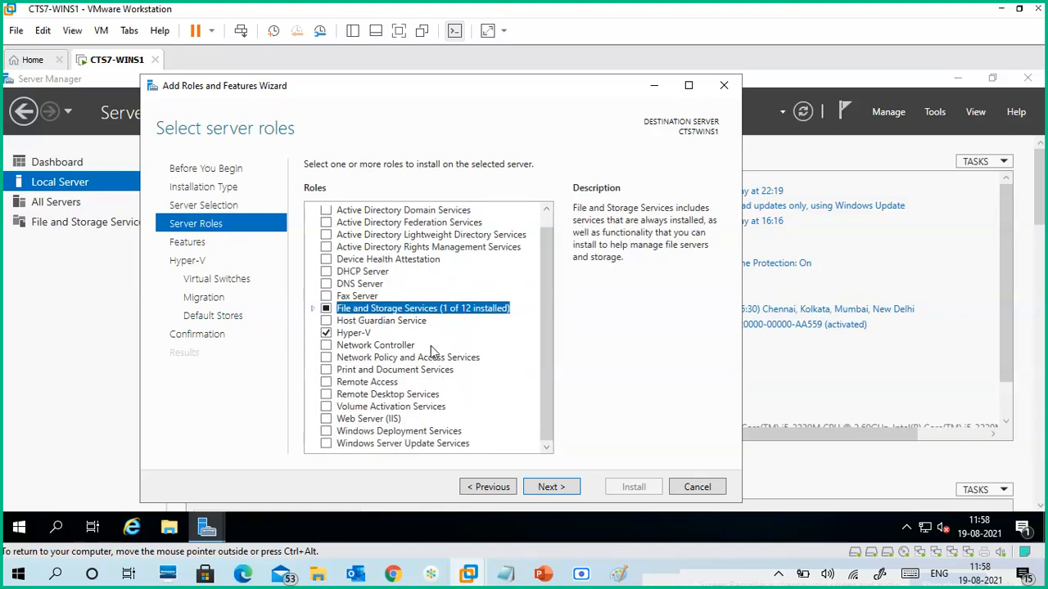
{"action": "left_click", "coordinate": [370, 336]}
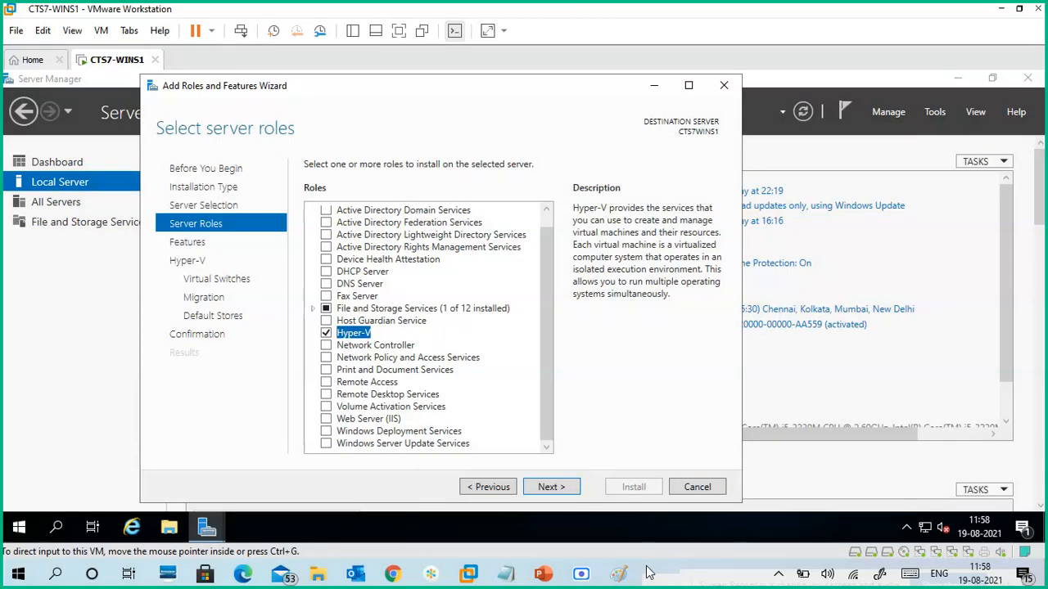
Advance from the role selection to Virtual Machine Migration, keeping the selected features and leaving all network adapters unselected for virtual switches.
{"action": "left_click", "coordinate": [573, 496]}
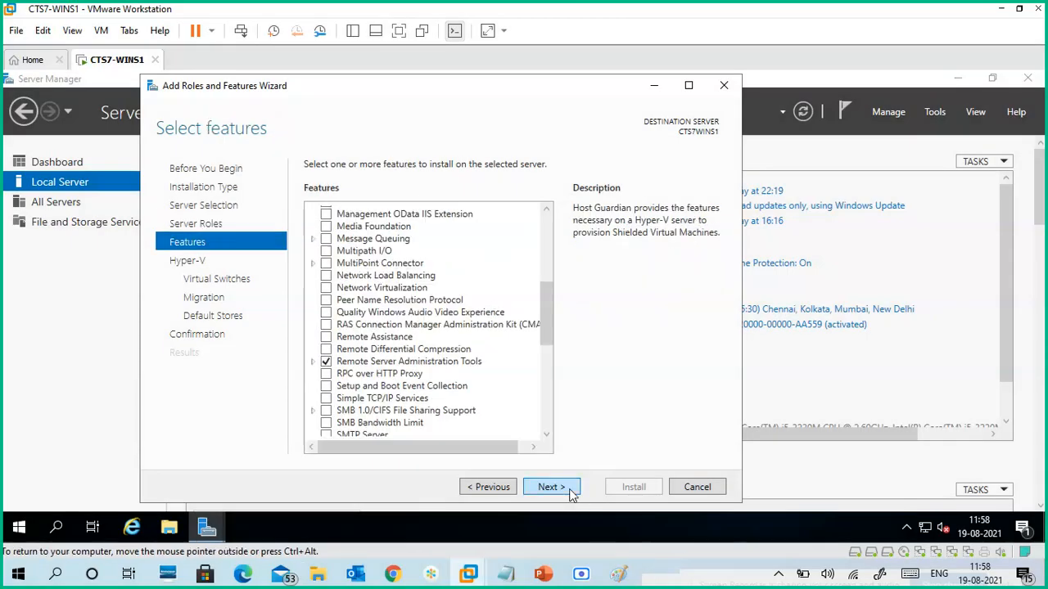
{"action": "left_click", "coordinate": [571, 495]}
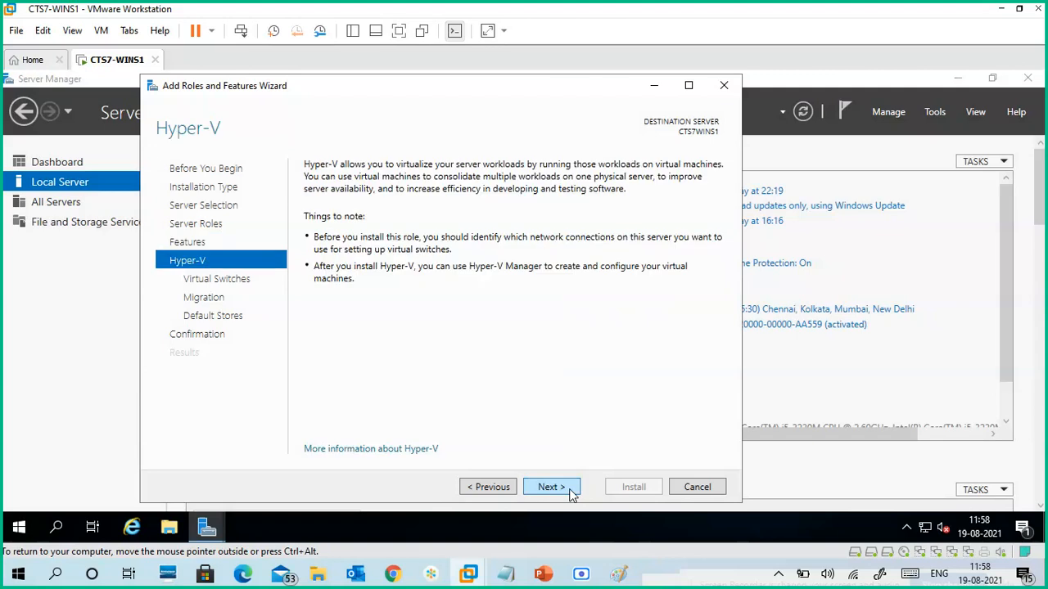
{"action": "left_click", "coordinate": [571, 494]}
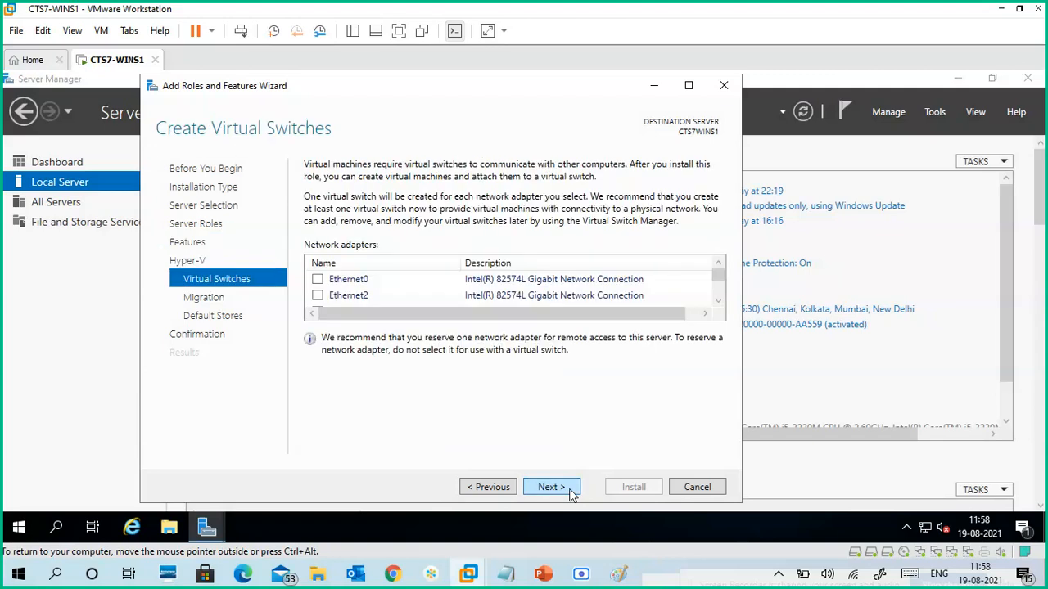
{"action": "left_click", "coordinate": [572, 493]}
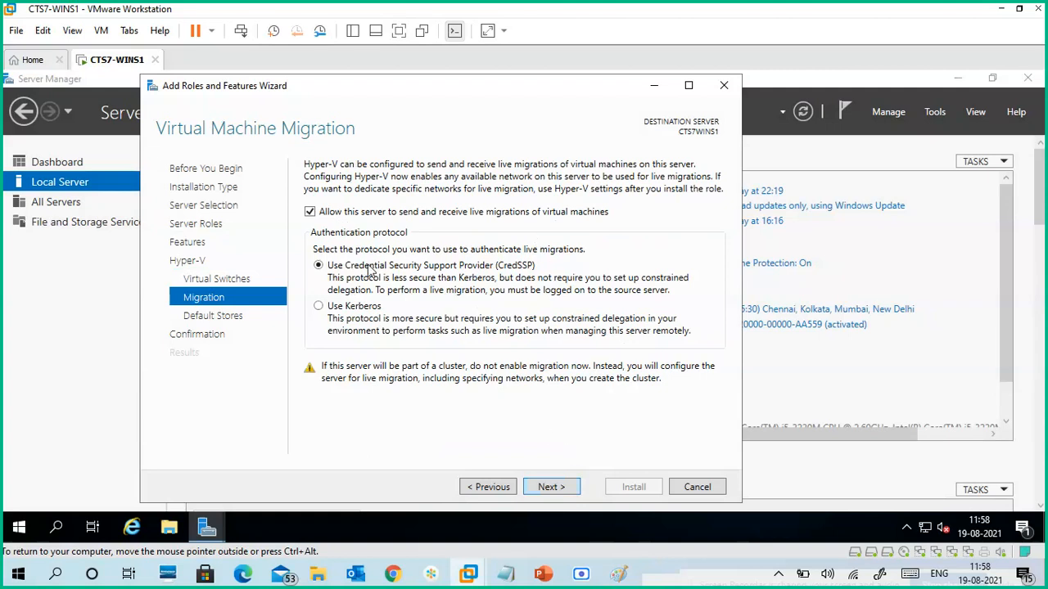
Compare the Kerberos and CredSSP options, choose Credential Security Support Provider (CredSSP) for live migration authentication, and continue to Default Stores.
{"action": "left_click", "coordinate": [361, 305]}
{"action": "left_click", "coordinate": [365, 265]}
{"action": "left_click", "coordinate": [367, 312]}
{"action": "left_click", "coordinate": [422, 267]}
{"action": "left_click", "coordinate": [573, 488]}
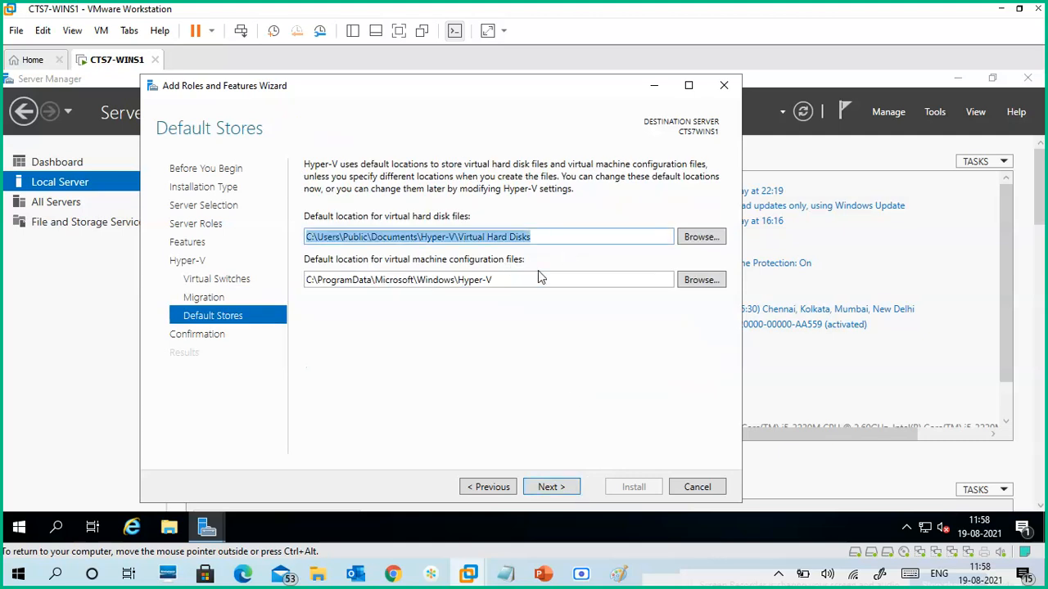
Review the default locations for virtual hard disk and virtual machine configuration files, and accept both.
{"action": "key", "text": "Tab"}
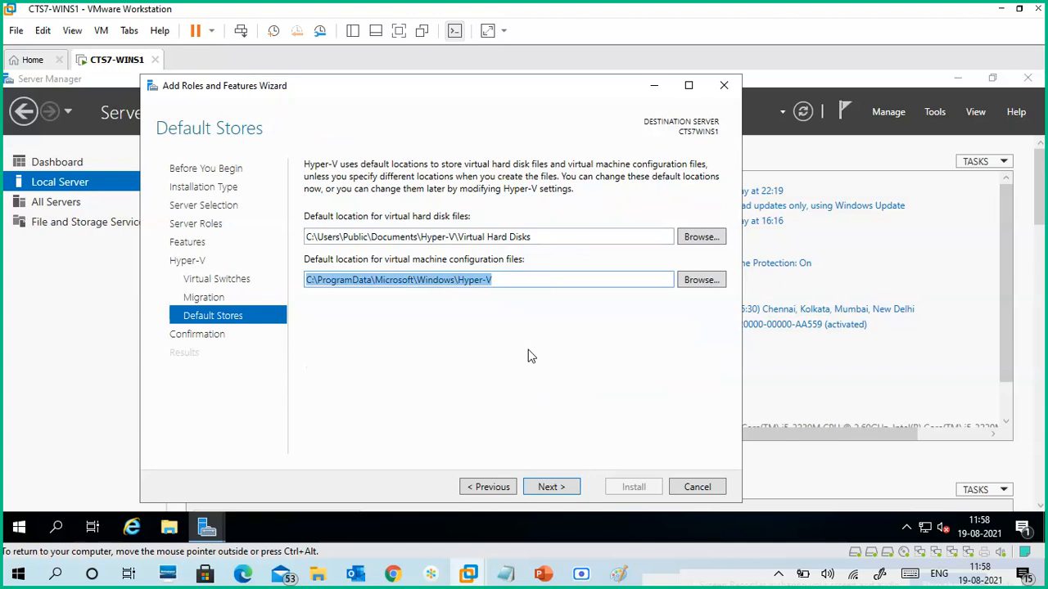
{"action": "left_click", "coordinate": [515, 279]}
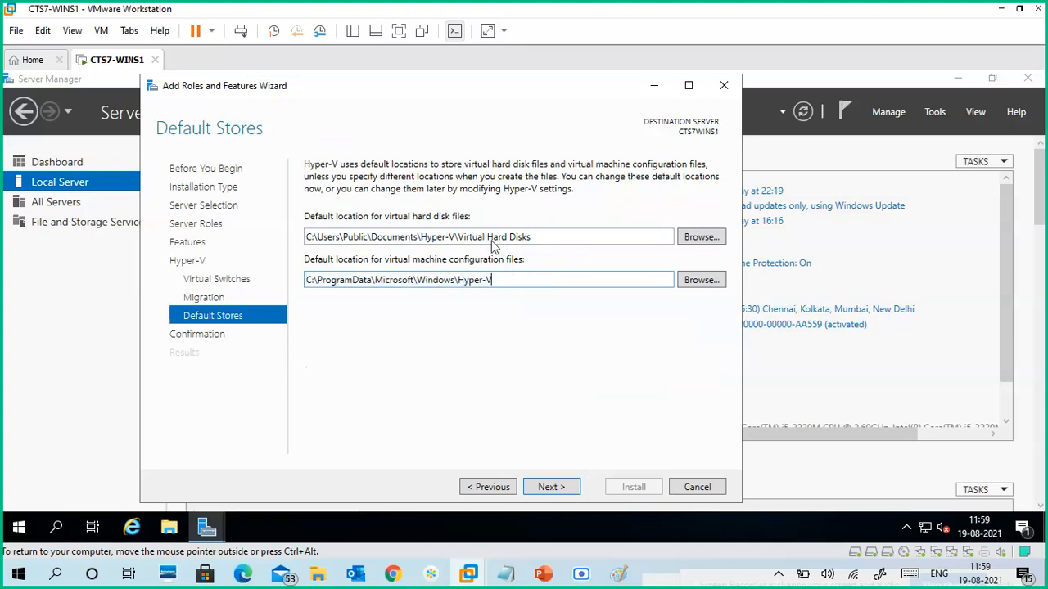
{"action": "key", "text": "shift+Tab"}
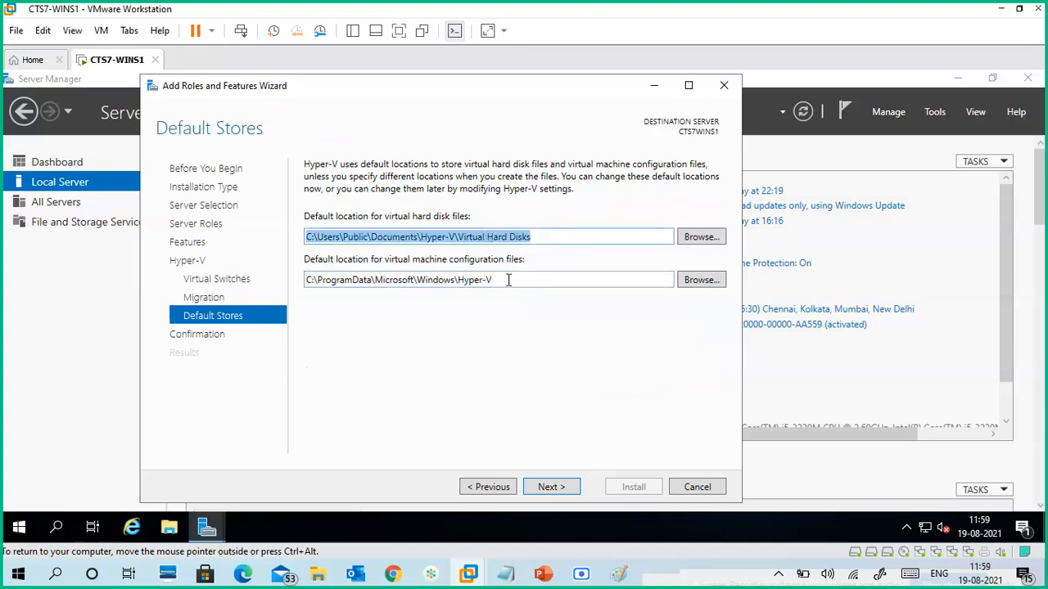
{"action": "key", "text": "Tab"}
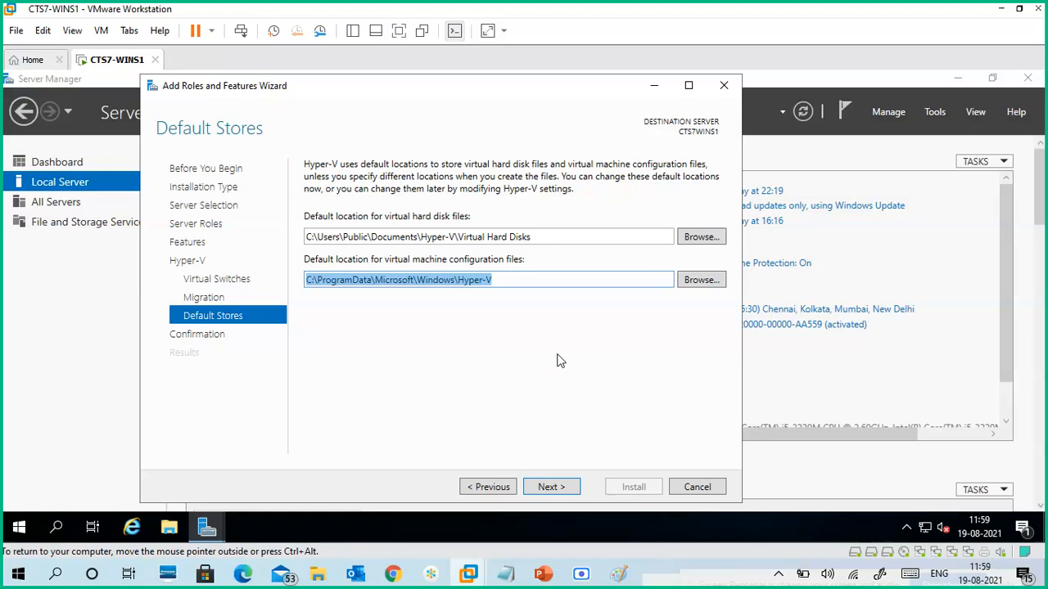
{"action": "left_click", "coordinate": [565, 488]}
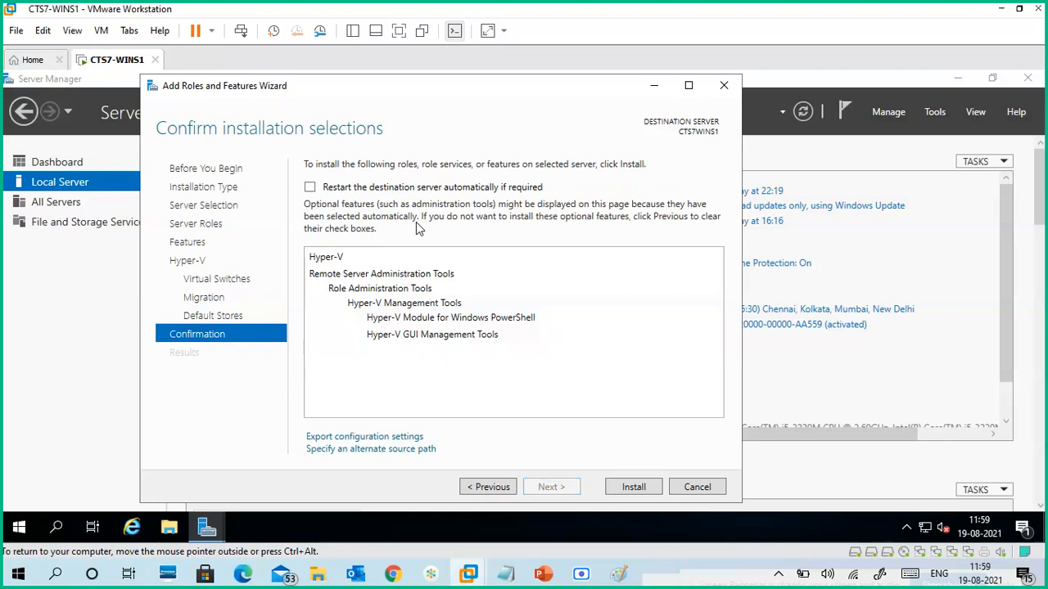
Allow the destination server to restart automatically if required, and start installing Hyper-V with its management tools.
{"action": "left_click", "coordinate": [310, 187]}
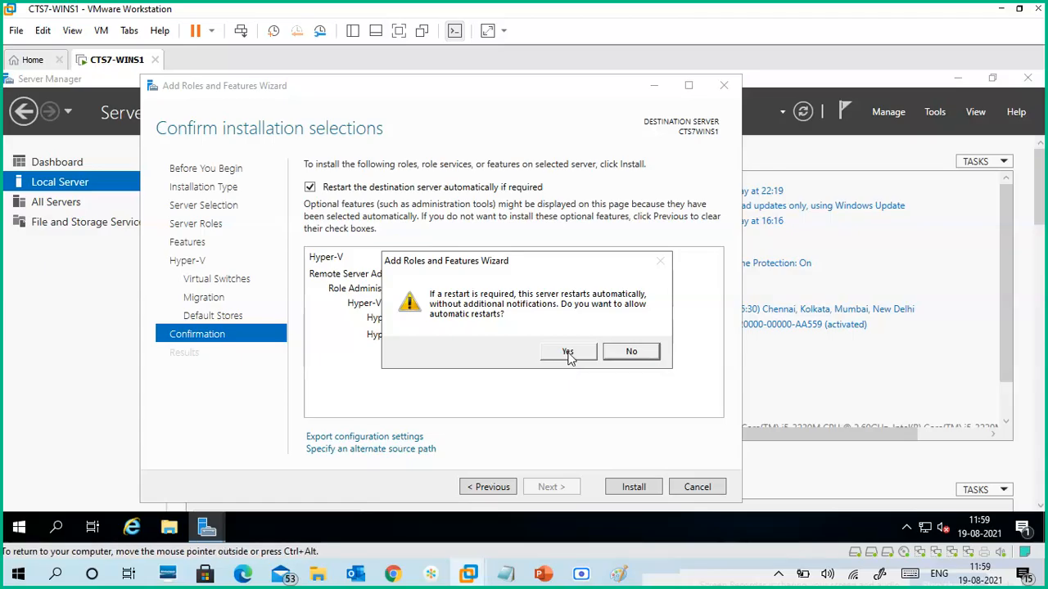
{"action": "left_click", "coordinate": [568, 353]}
{"action": "left_click", "coordinate": [642, 489]}
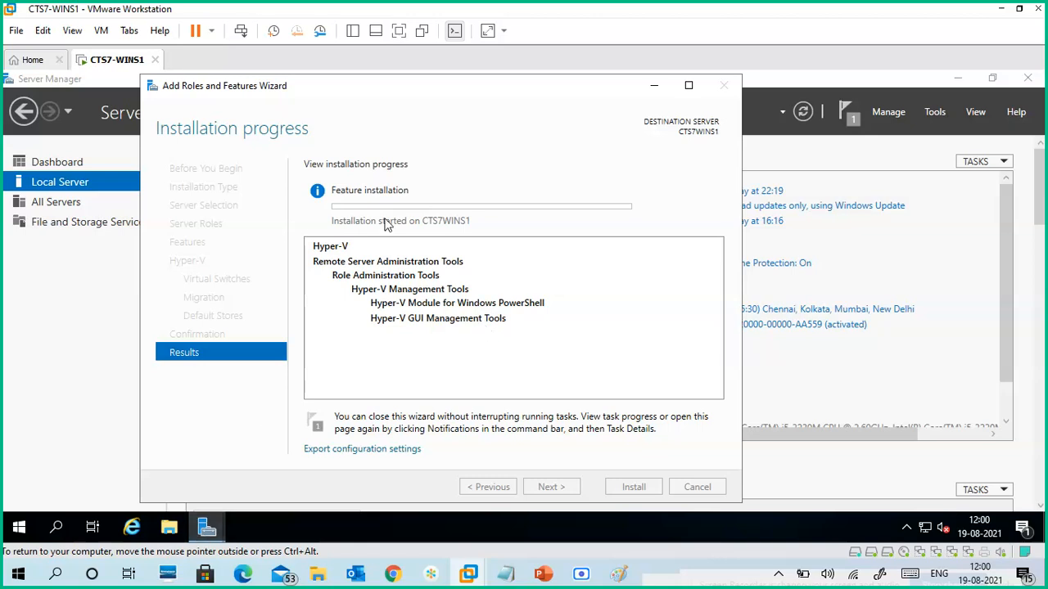
Minimize VMware Workstation and reopen the CTS7-WINS1 virtual machine to watch the Hyper-V installation progress.
{"action": "left_click", "coordinate": [1003, 10]}
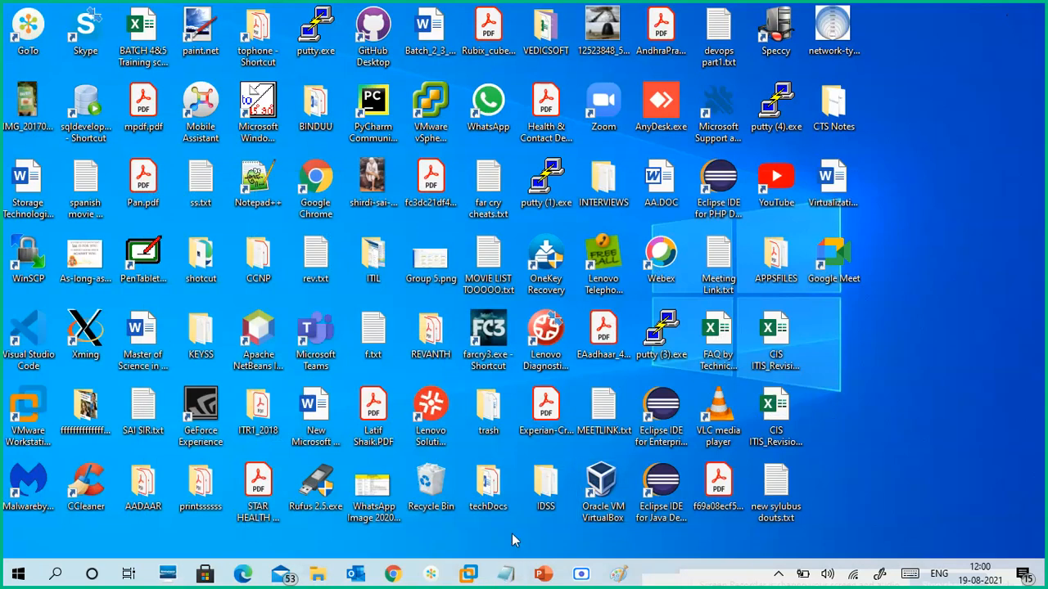
{"action": "mouse_move", "coordinate": [469, 573]}
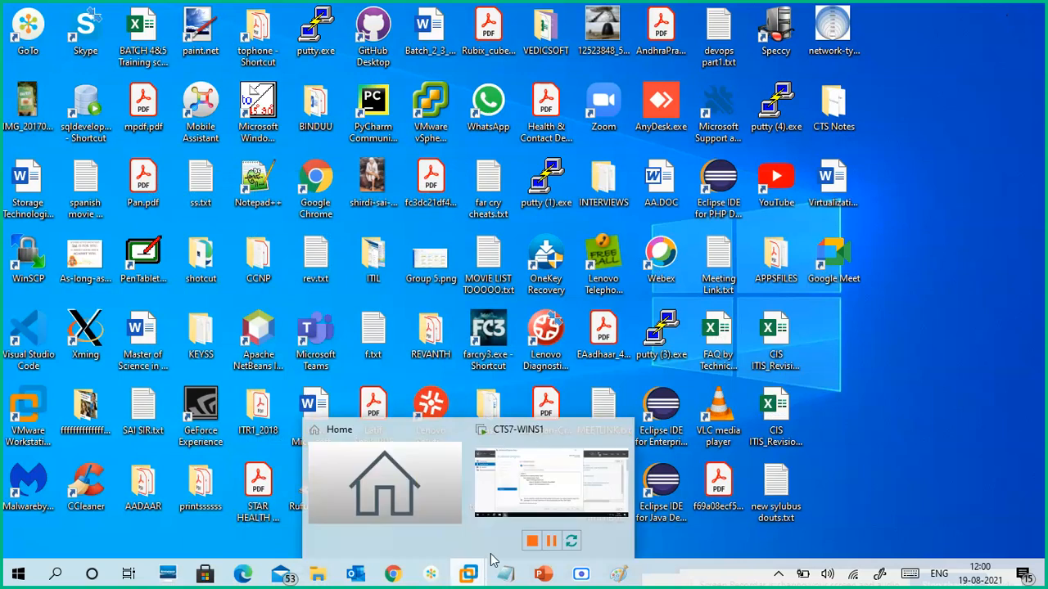
{"action": "left_click", "coordinate": [544, 491]}
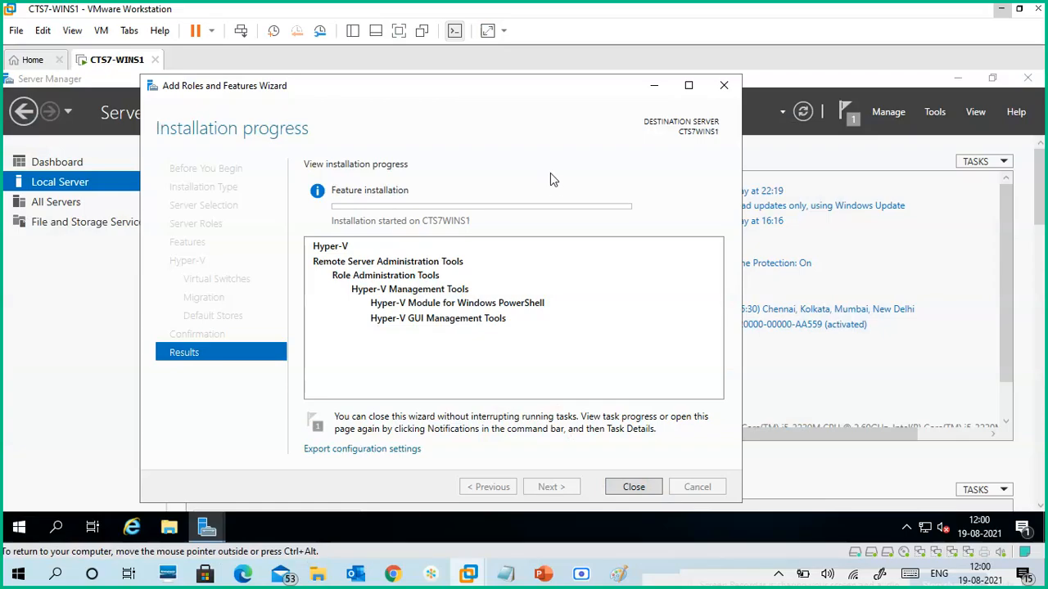
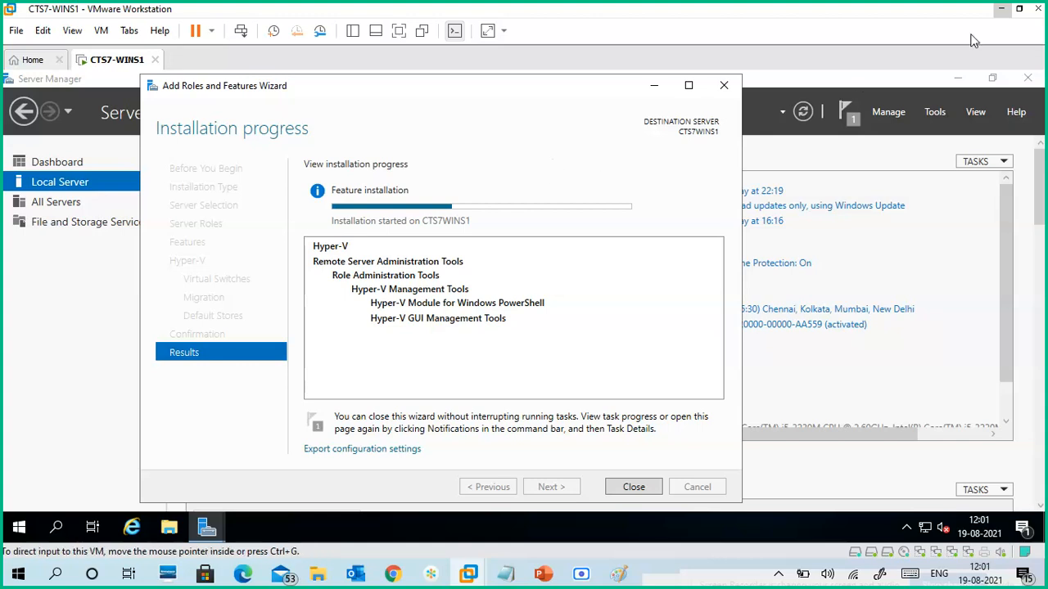
Minimize VMware Workstation, view the Hyper-V architecture drawing in Paint, and minimize it.
{"action": "left_click", "coordinate": [1000, 9]}
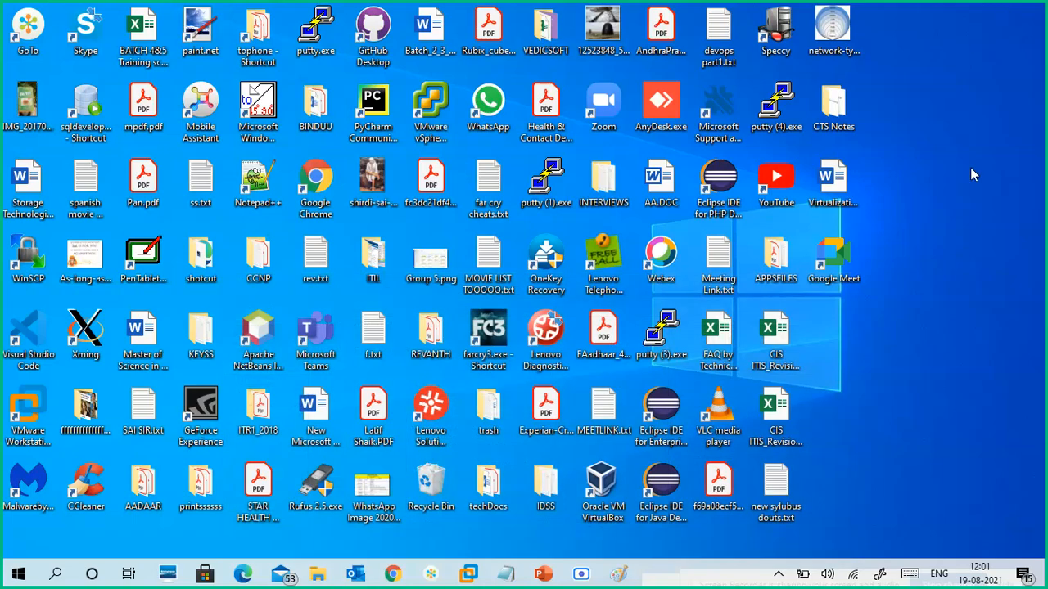
{"action": "left_click", "coordinate": [619, 574]}
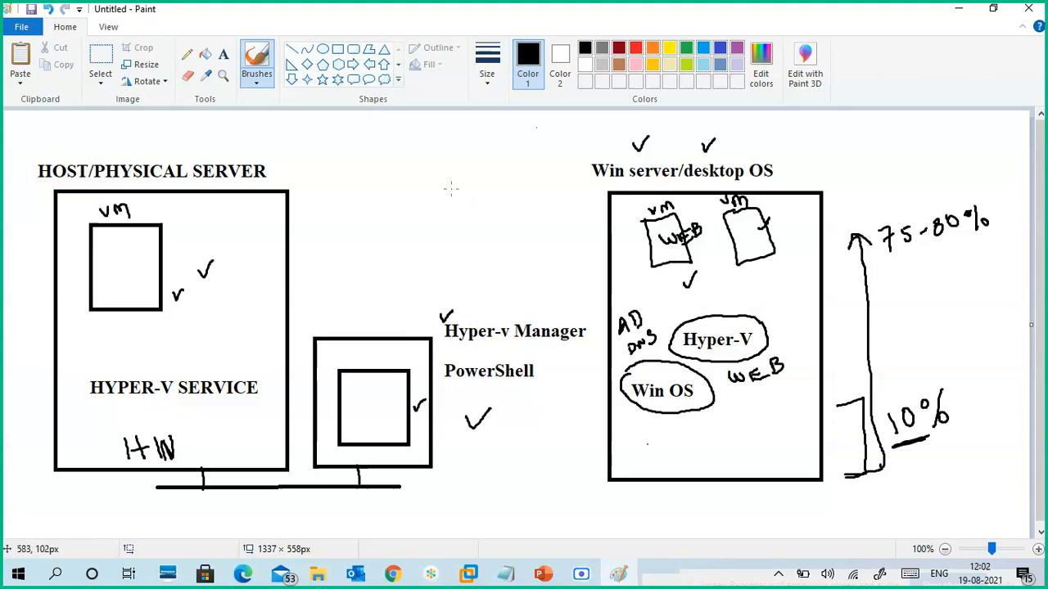
{"action": "left_click", "coordinate": [945, 15]}
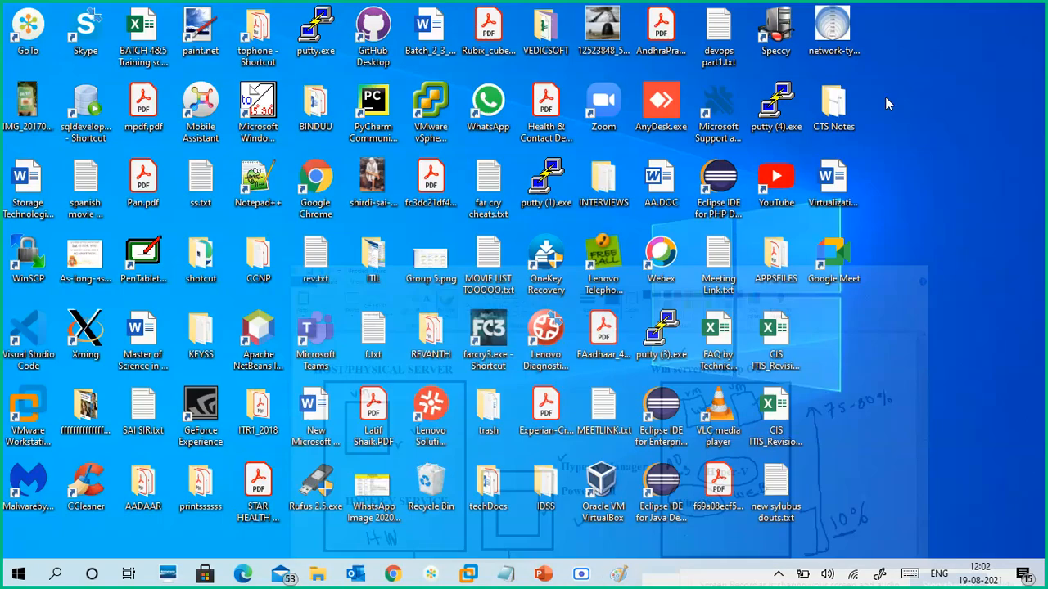
Switch to the GoTo meeting window, look through its chat messages, and minimize it.
{"action": "mouse_move", "coordinate": [433, 576]}
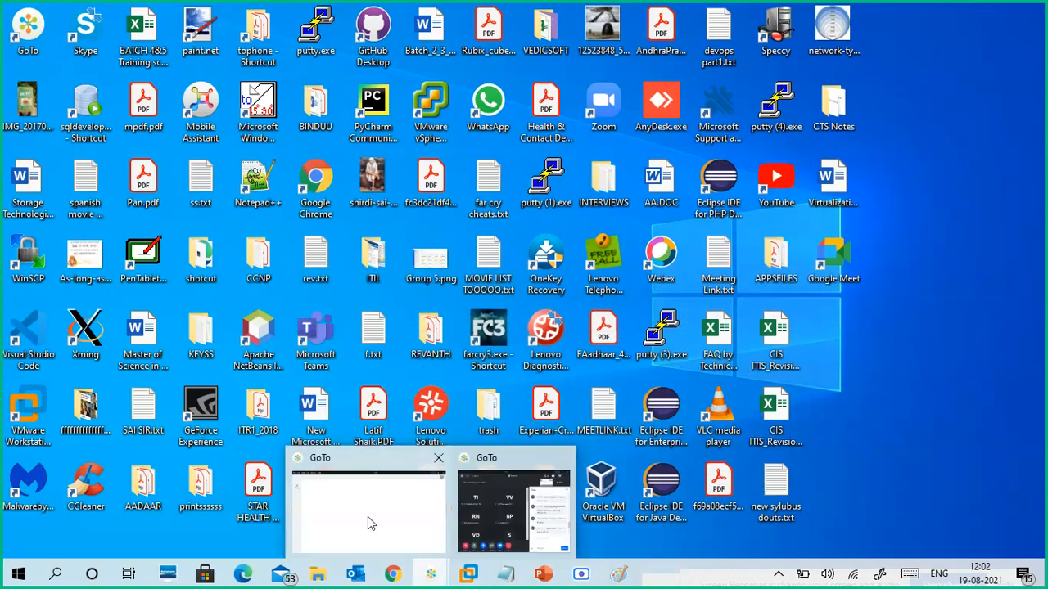
{"action": "left_click", "coordinate": [367, 520]}
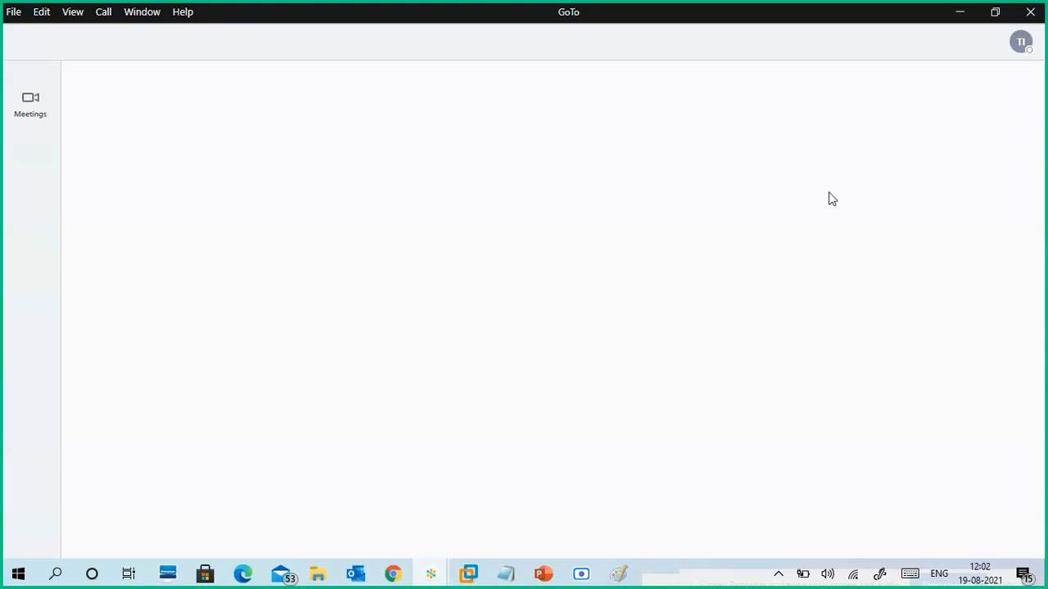
{"action": "left_click", "coordinate": [958, 19]}
{"action": "mouse_move", "coordinate": [433, 577]}
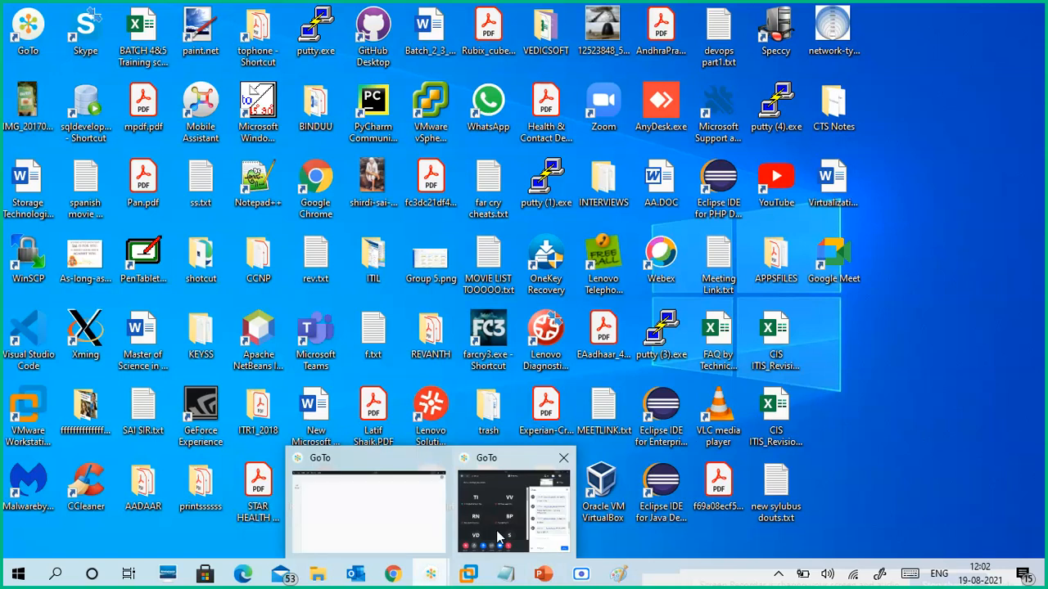
{"action": "left_click", "coordinate": [496, 531]}
{"action": "scroll", "coordinate": [782, 384], "scroll_direction": "down", "scroll_amount": 2}
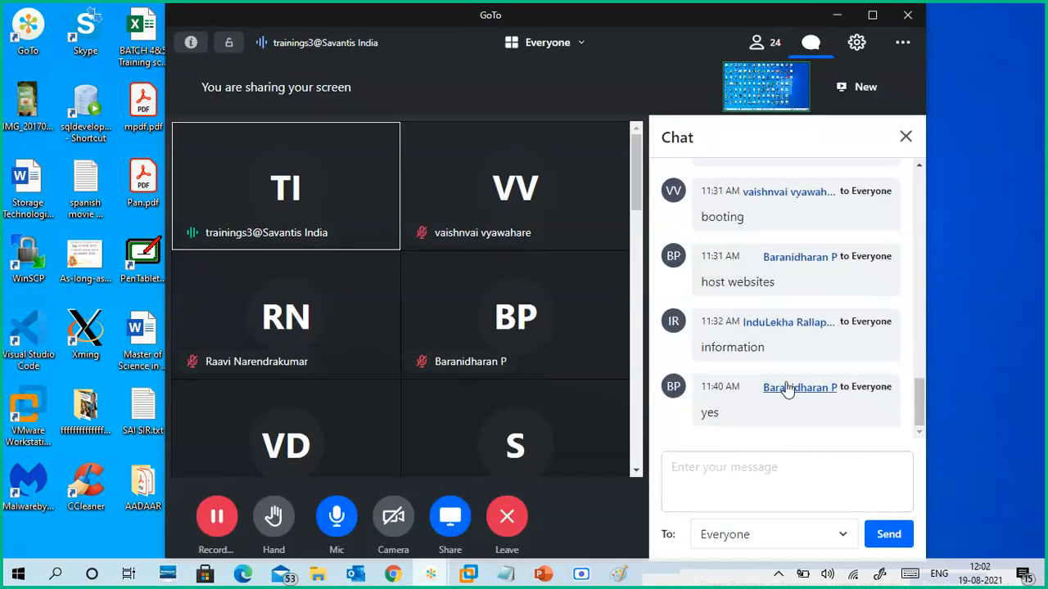
{"action": "scroll", "coordinate": [761, 340], "scroll_direction": "up", "scroll_amount": 3}
{"action": "scroll", "coordinate": [760, 339], "scroll_direction": "up", "scroll_amount": 3}
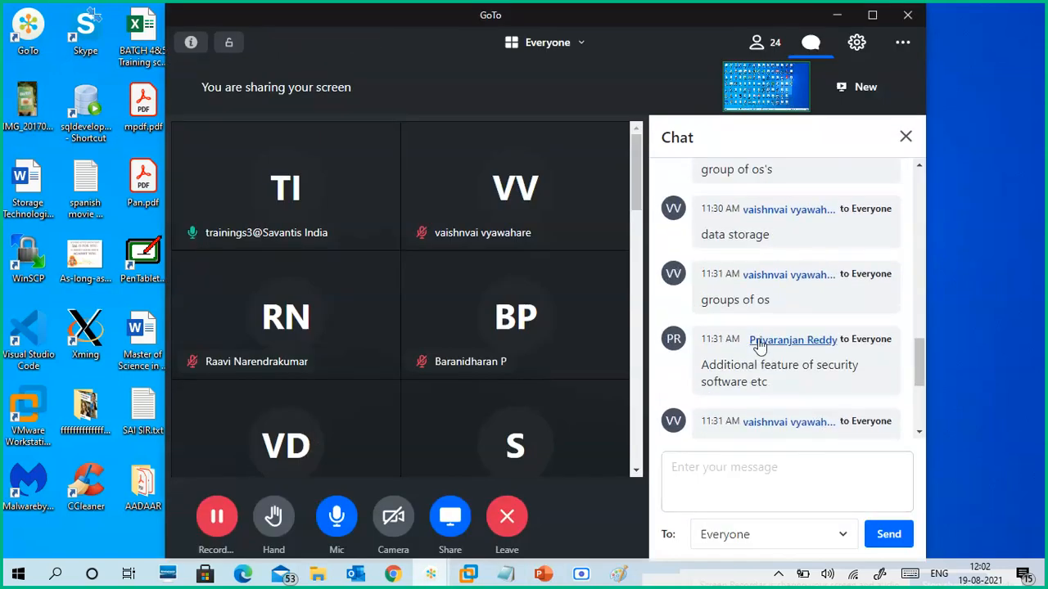
{"action": "left_click", "coordinate": [838, 16]}
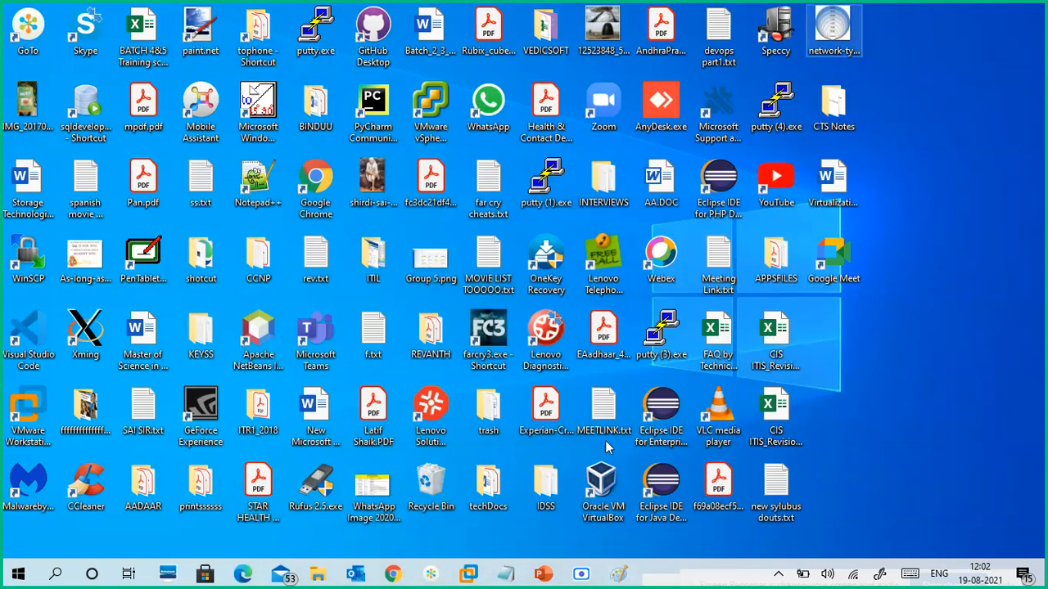
Switch to the Google Meet call in Chrome, read its in-call messages, and minimize the browser.
{"action": "mouse_move", "coordinate": [393, 574]}
{"action": "left_click", "coordinate": [274, 512]}
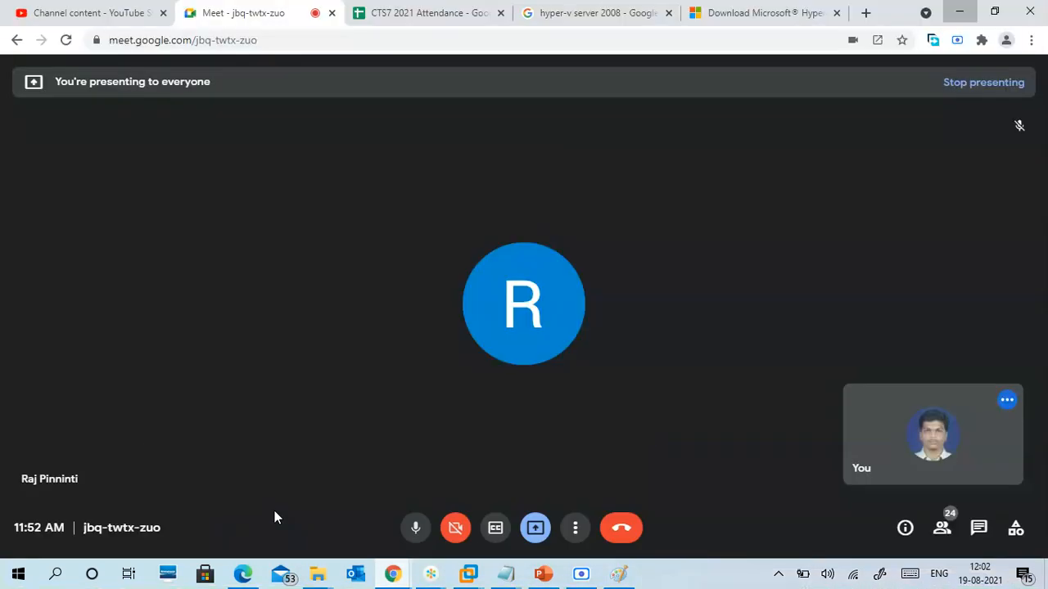
{"action": "left_click", "coordinate": [978, 531]}
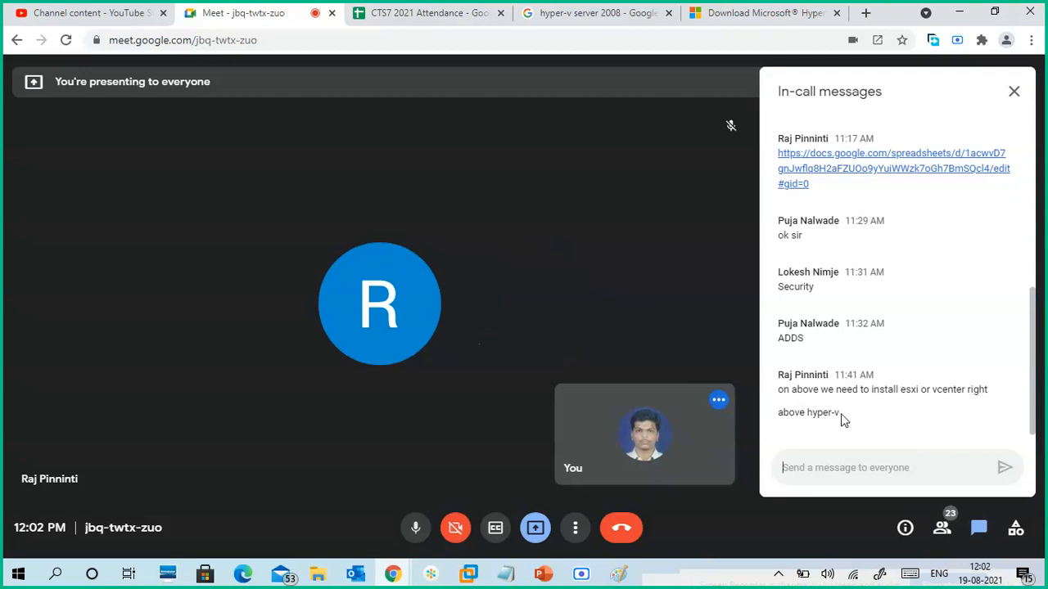
{"action": "left_click", "coordinate": [1014, 91]}
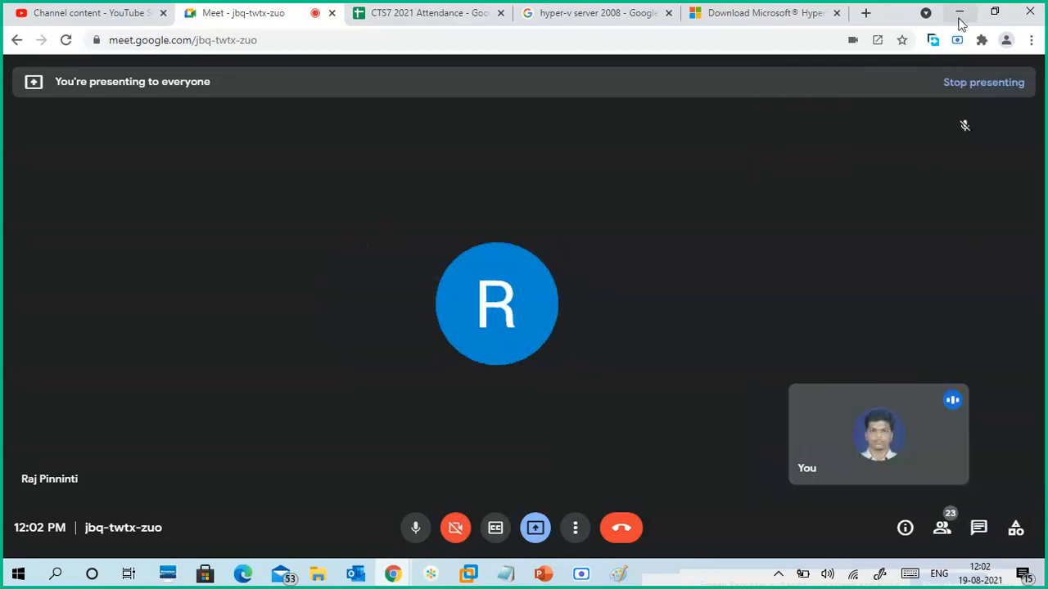
{"action": "left_click", "coordinate": [962, 16]}
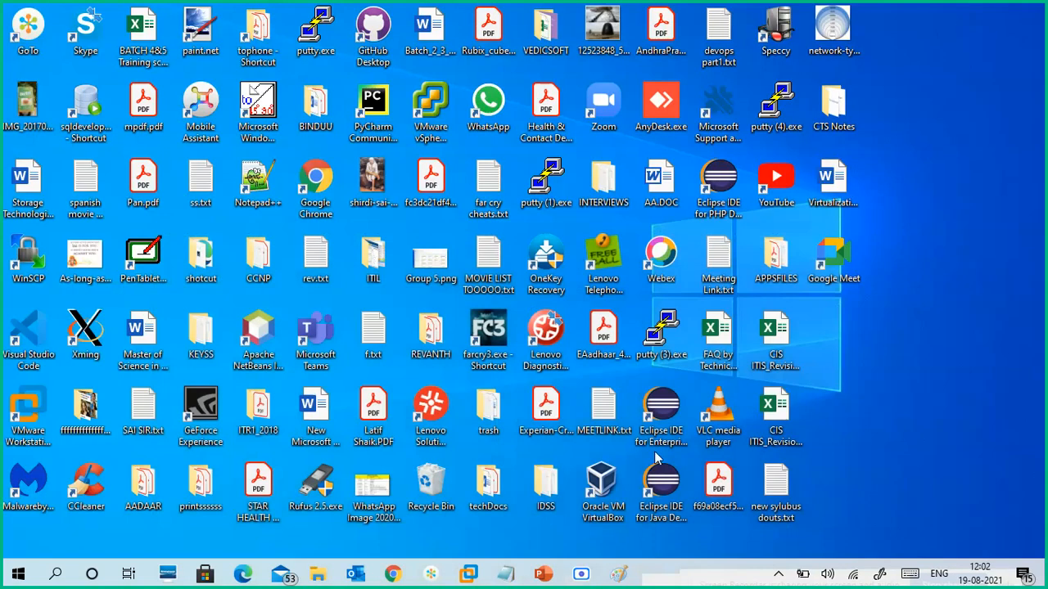
Switch to Paint and save the Hyper-V drawing as the PNG file "virtualization 9 hyper-v" in the CTS7 2021 folder.
{"action": "left_click", "coordinate": [622, 571]}
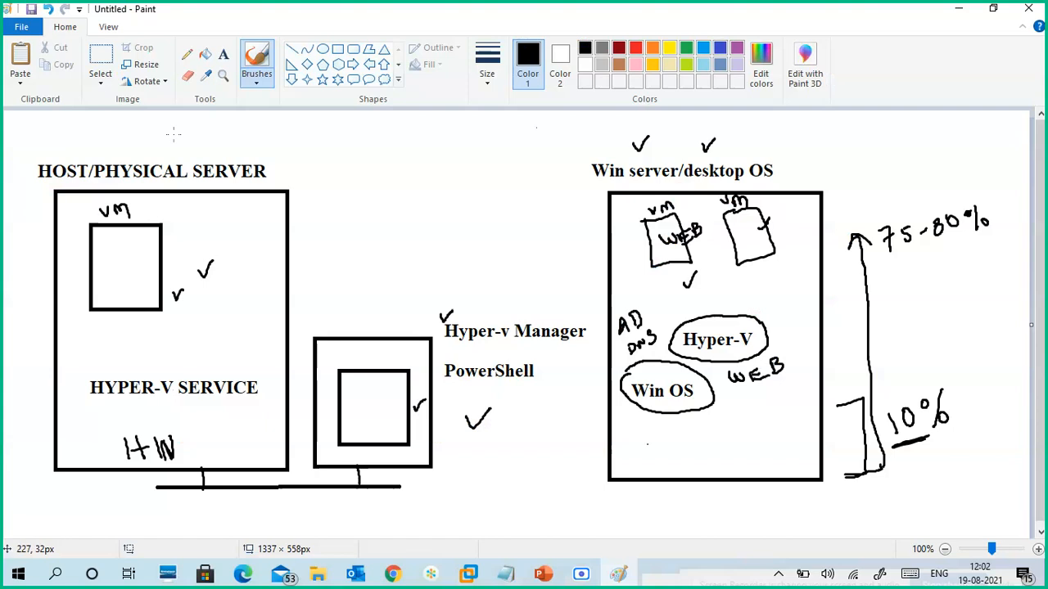
{"action": "left_click", "coordinate": [21, 30]}
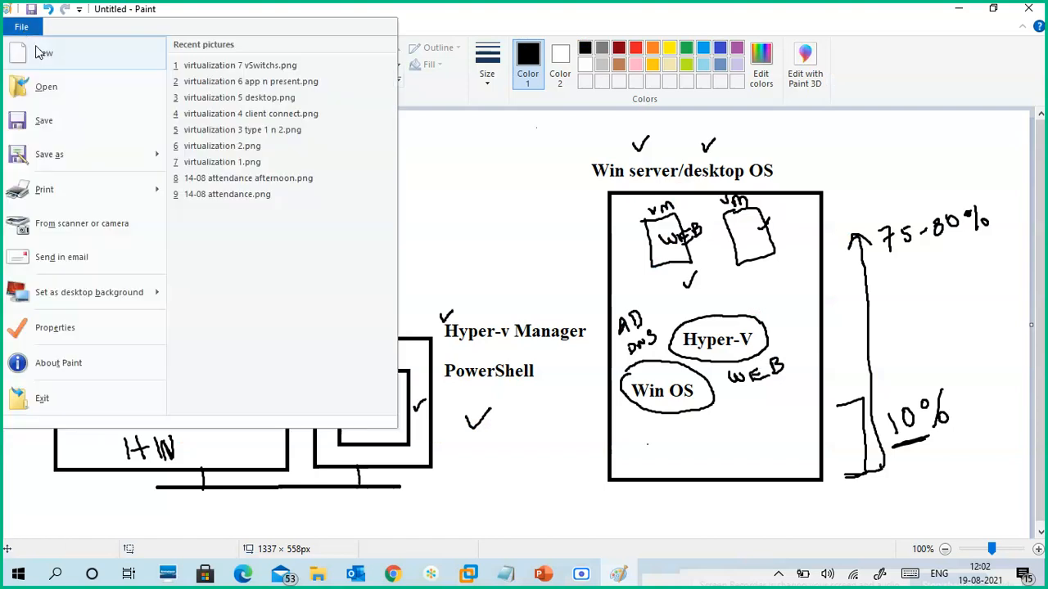
{"action": "left_click", "coordinate": [71, 120]}
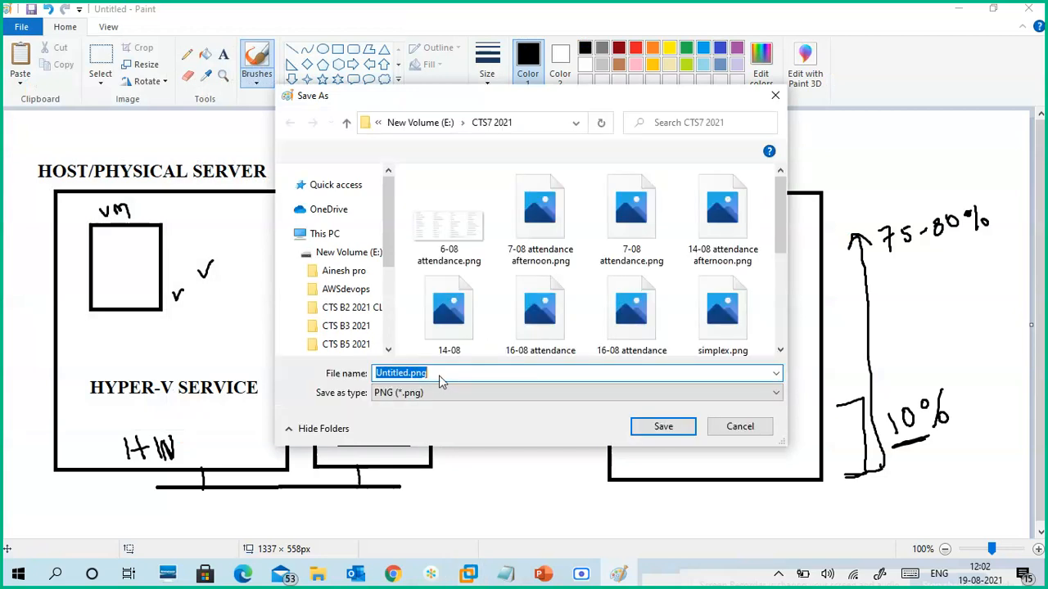
{"action": "type", "text": "vi"}
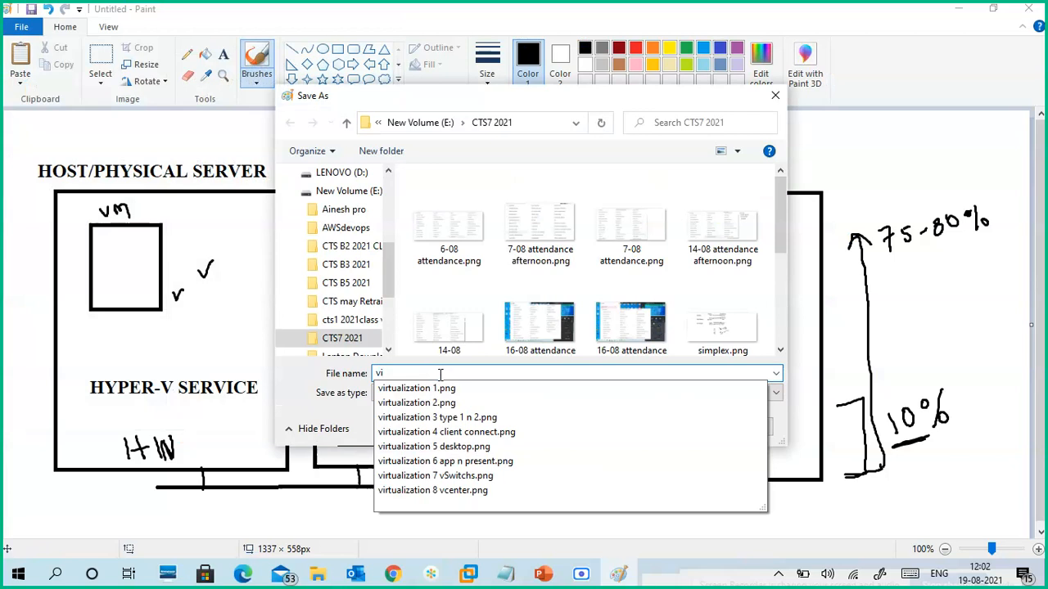
{"action": "type", "text": "rtualization "}
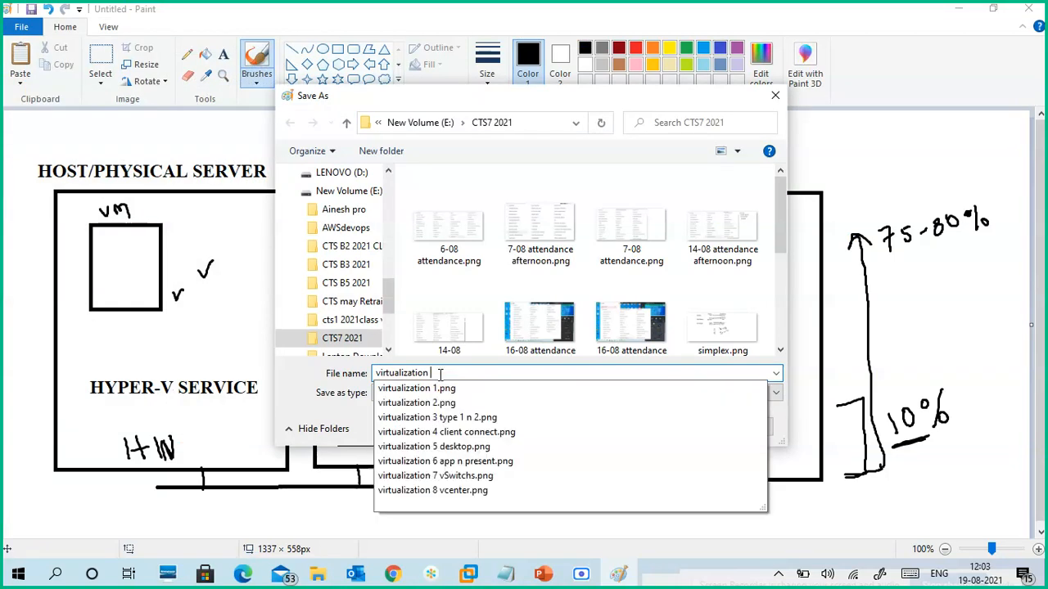
{"action": "type", "text": "9 hyper-"}
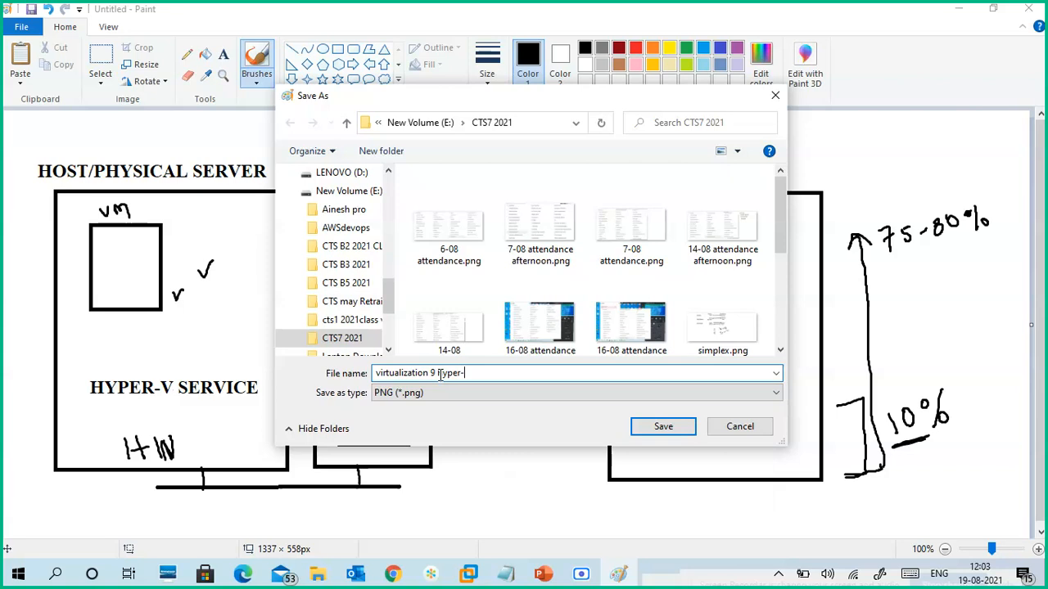
{"action": "type", "text": "v"}
{"action": "left_click", "coordinate": [661, 426]}
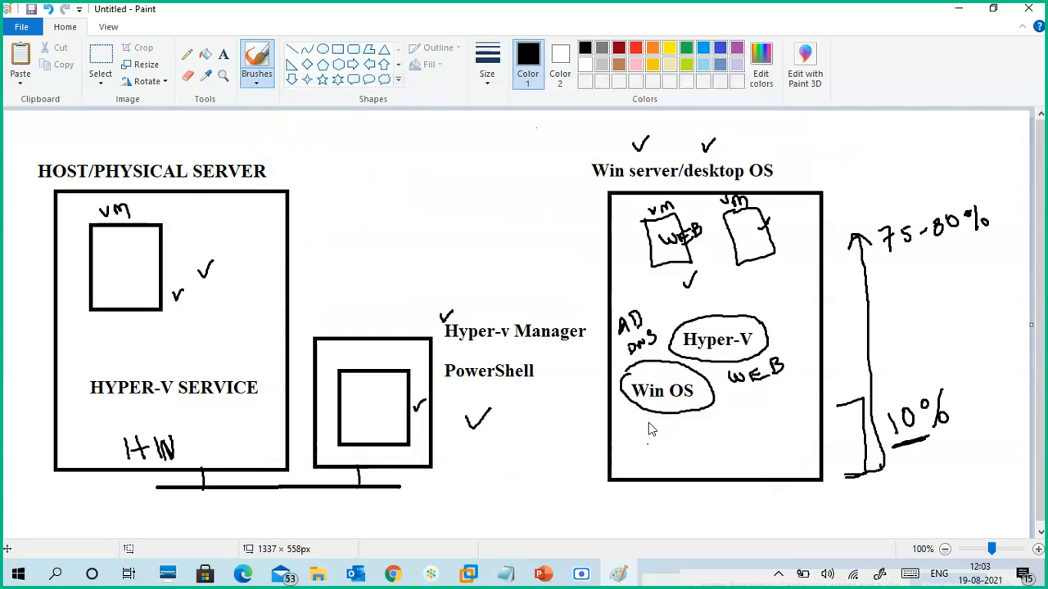
Start a new blank picture and draw a rectangle of about 273 × 319 px on the left half of the canvas.
{"action": "left_click", "coordinate": [21, 26]}
{"action": "left_click", "coordinate": [41, 53]}
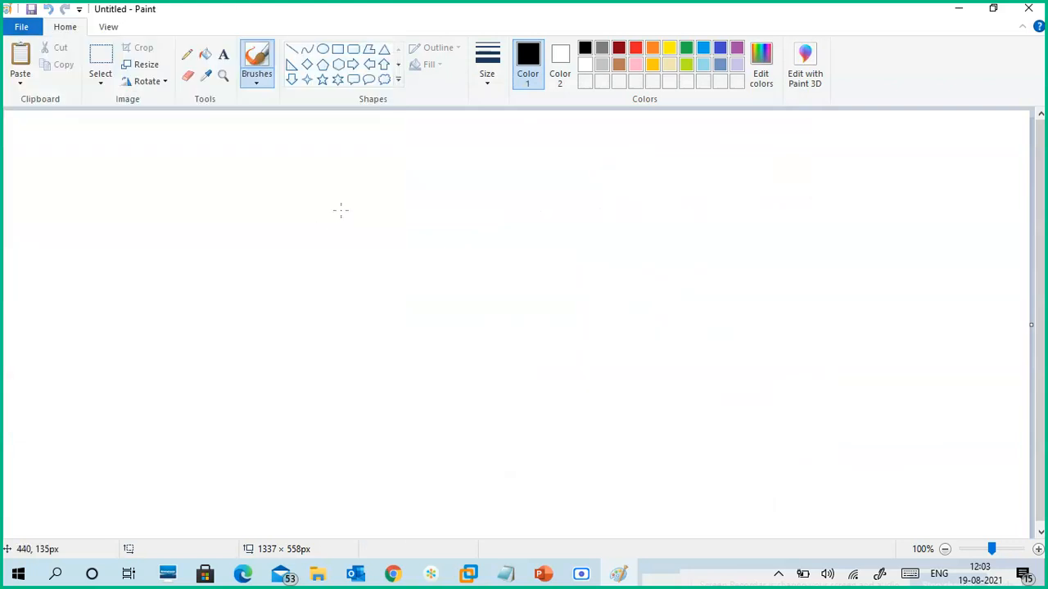
{"action": "left_click", "coordinate": [338, 49]}
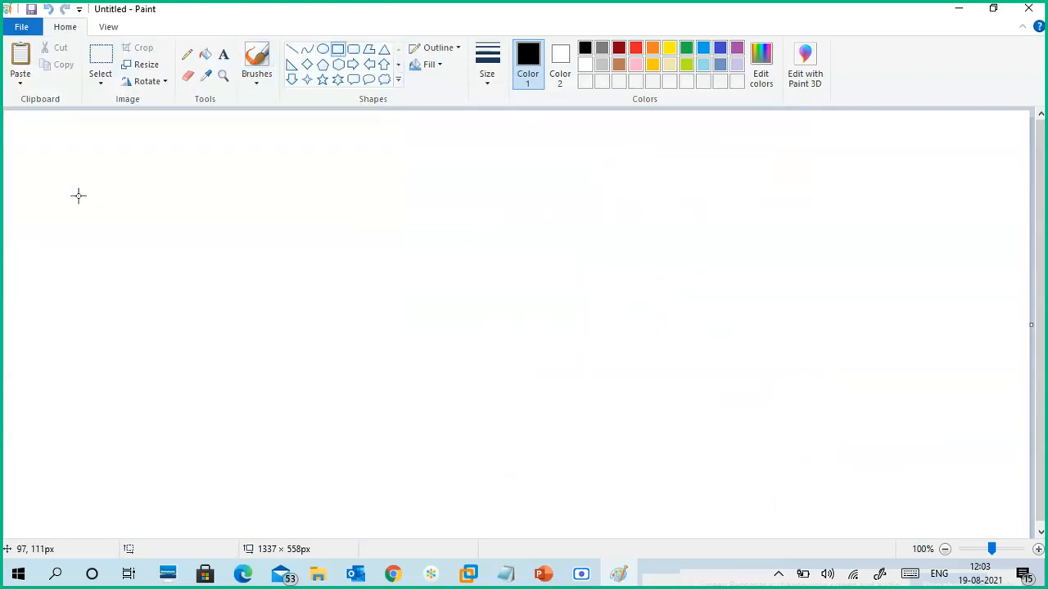
{"action": "left_click_drag", "start_coordinate": [62, 204], "coordinate": [273, 447]}
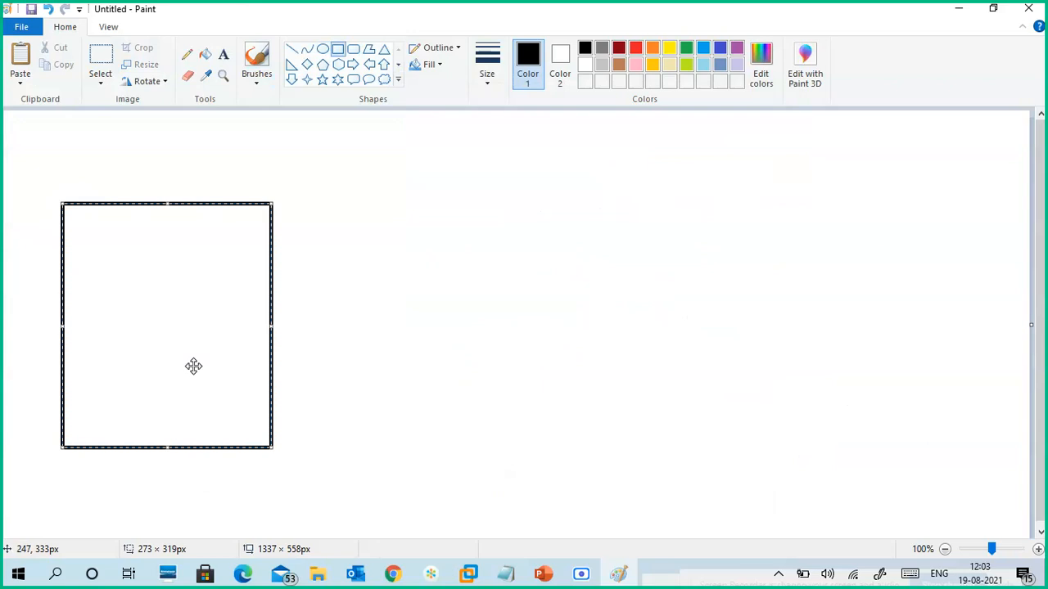
{"action": "left_click_drag", "start_coordinate": [194, 365], "coordinate": [179, 357]}
{"action": "left_click", "coordinate": [300, 388]}
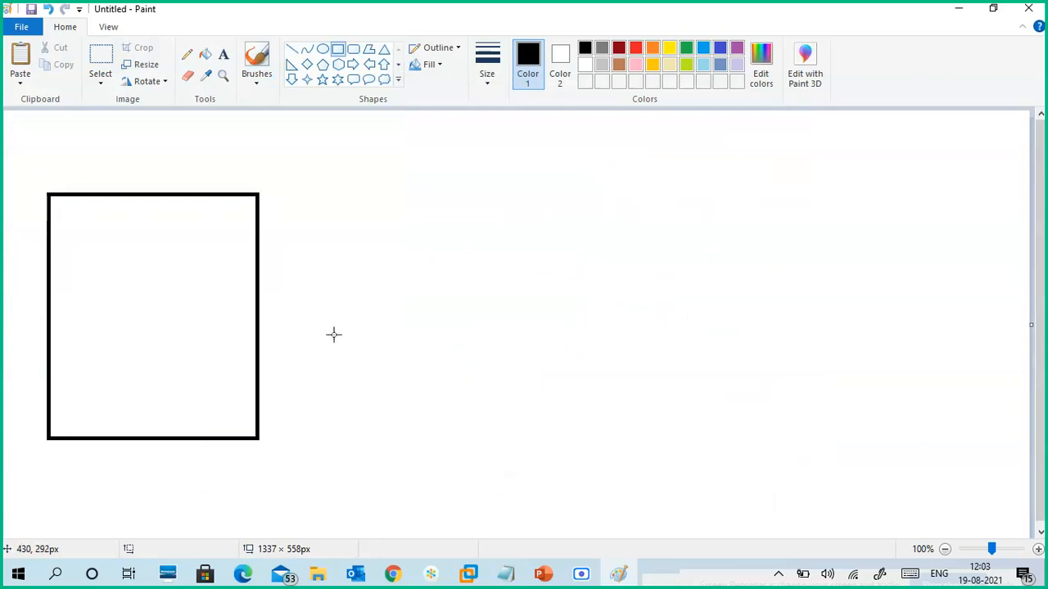
Add the text label "vsphere" inside the lower part of the rectangle.
{"action": "left_click", "coordinate": [223, 54]}
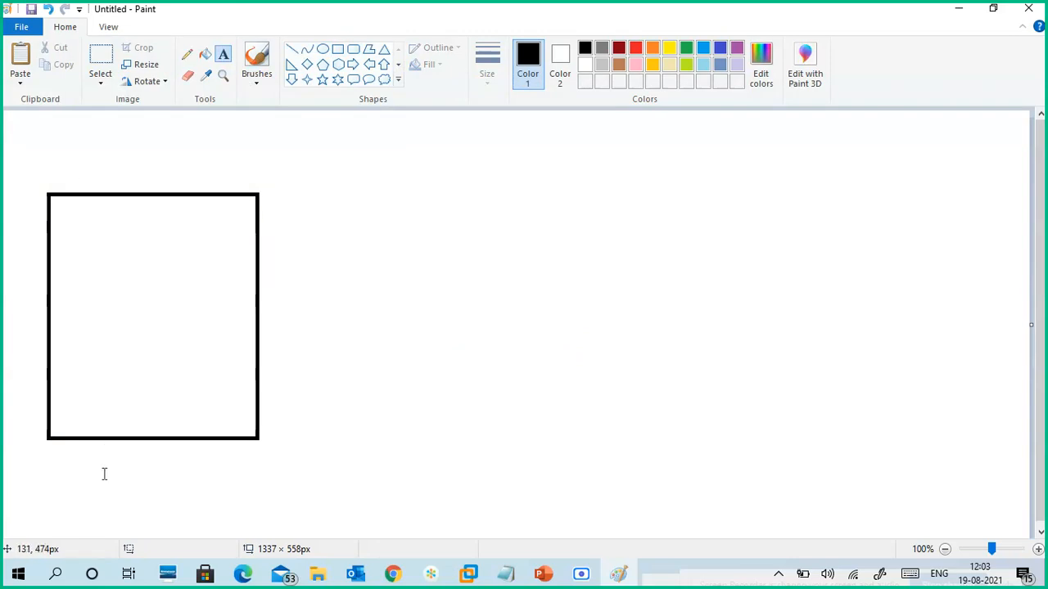
{"action": "left_click", "coordinate": [90, 399]}
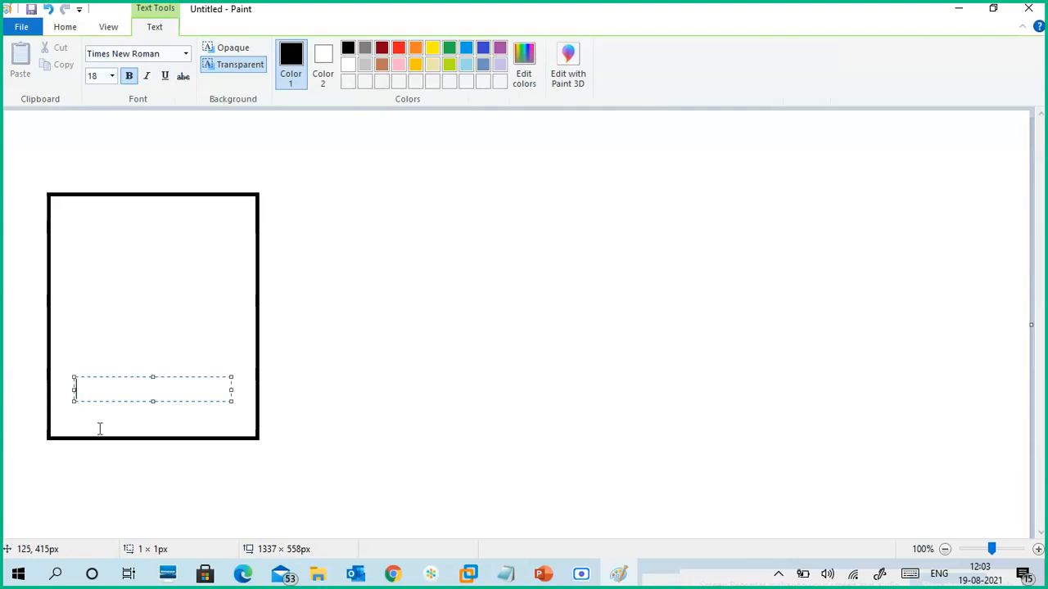
{"action": "type", "text": "vsphere"}
{"action": "left_click", "coordinate": [129, 473]}
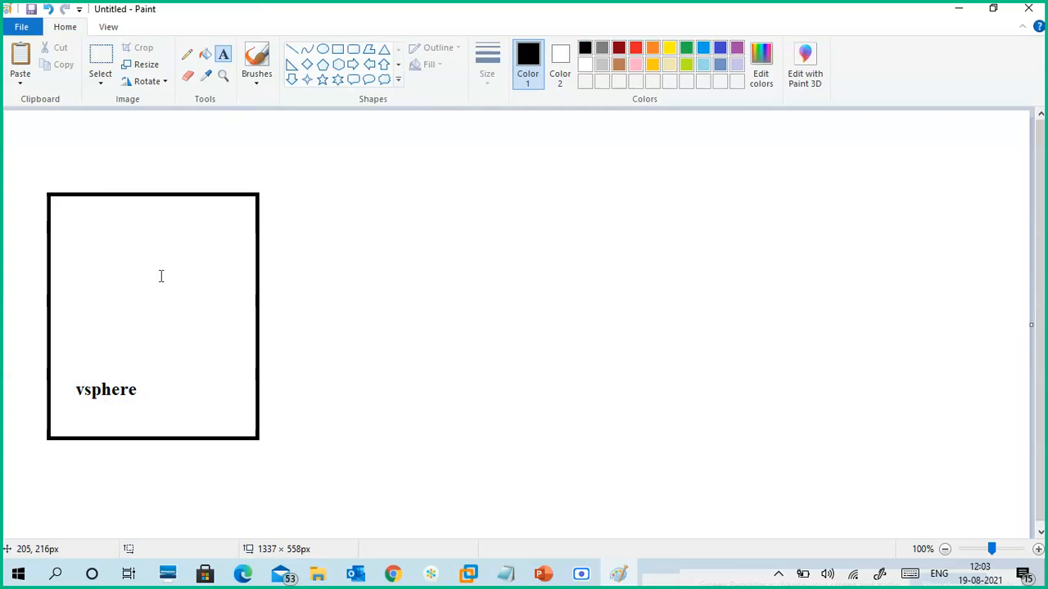
Draw a second large rectangle near the middle of the canvas, level with the vsphere box.
{"action": "left_click", "coordinate": [422, 261]}
{"action": "left_click", "coordinate": [353, 151]}
{"action": "left_click", "coordinate": [338, 51]}
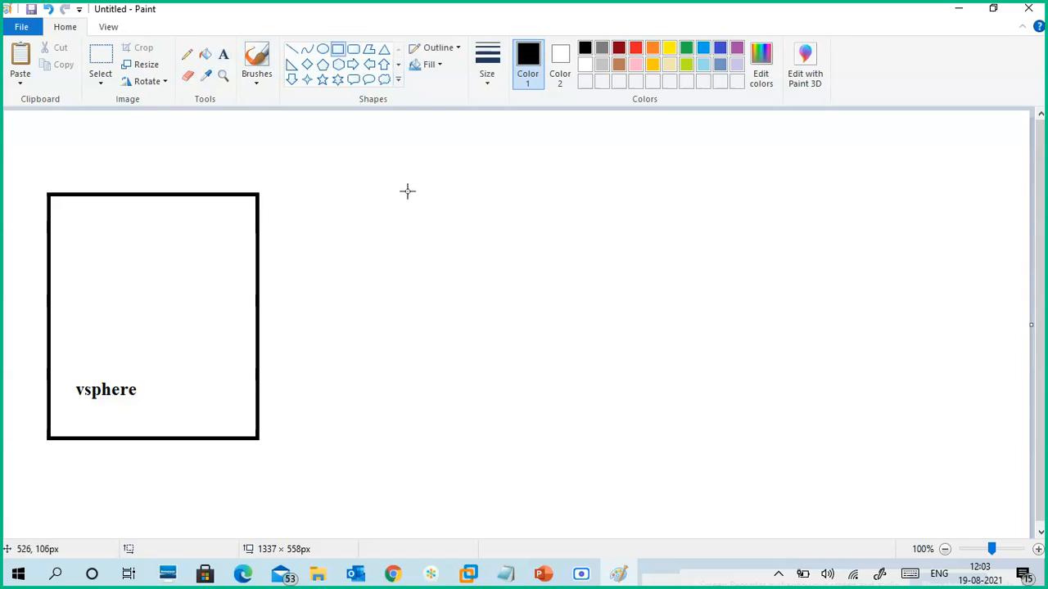
{"action": "left_click_drag", "start_coordinate": [410, 188], "coordinate": [668, 444]}
{"action": "left_click", "coordinate": [660, 461]}
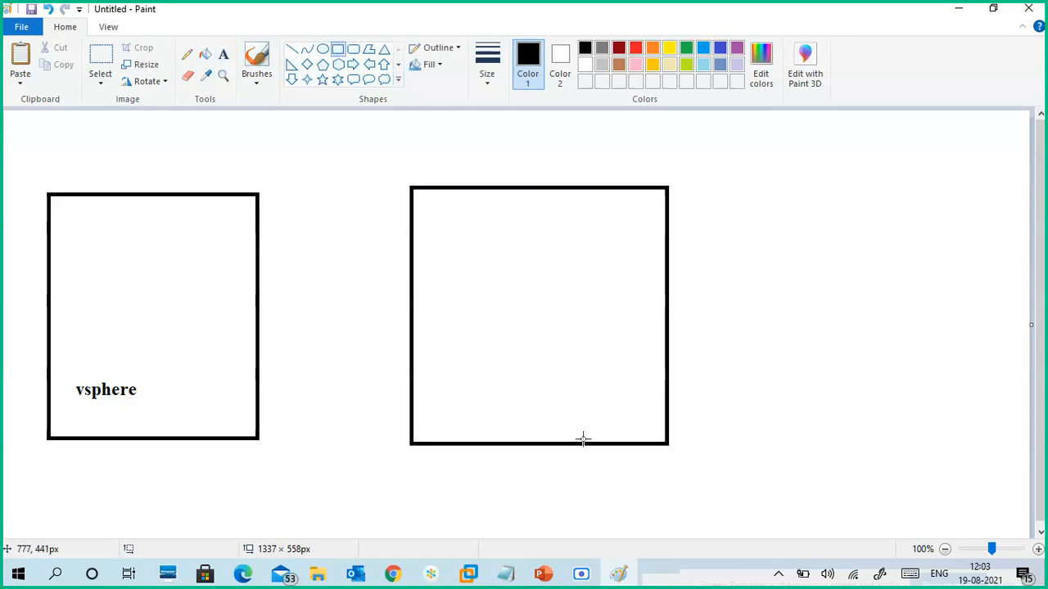
Add the text label "hyper-v" inside the lower part of the second large rectangle.
{"action": "left_click", "coordinate": [259, 83]}
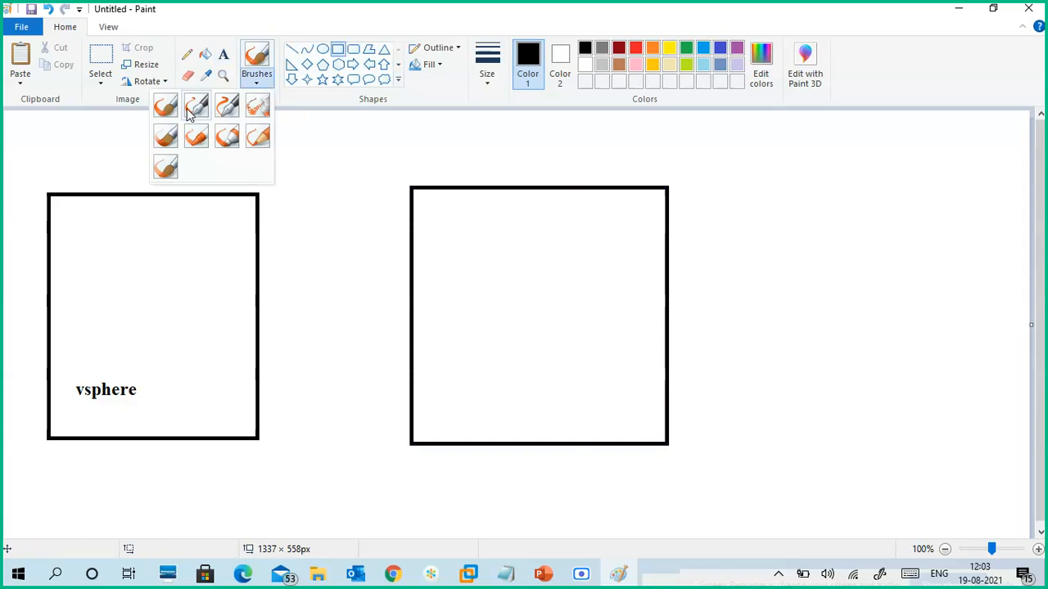
{"action": "left_click", "coordinate": [224, 56]}
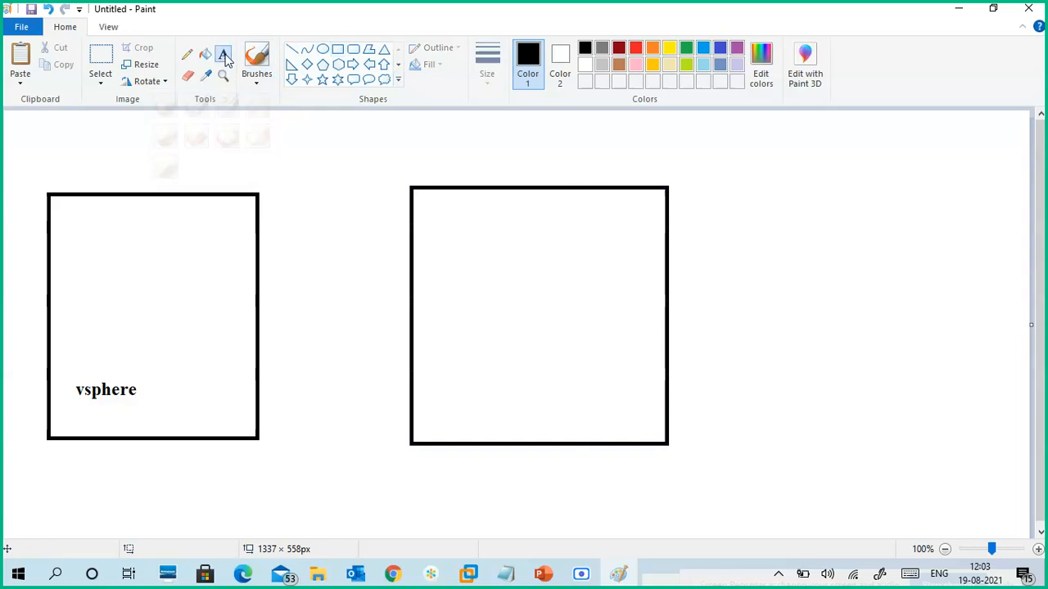
{"action": "left_click", "coordinate": [459, 381]}
{"action": "type", "text": "hyp"}
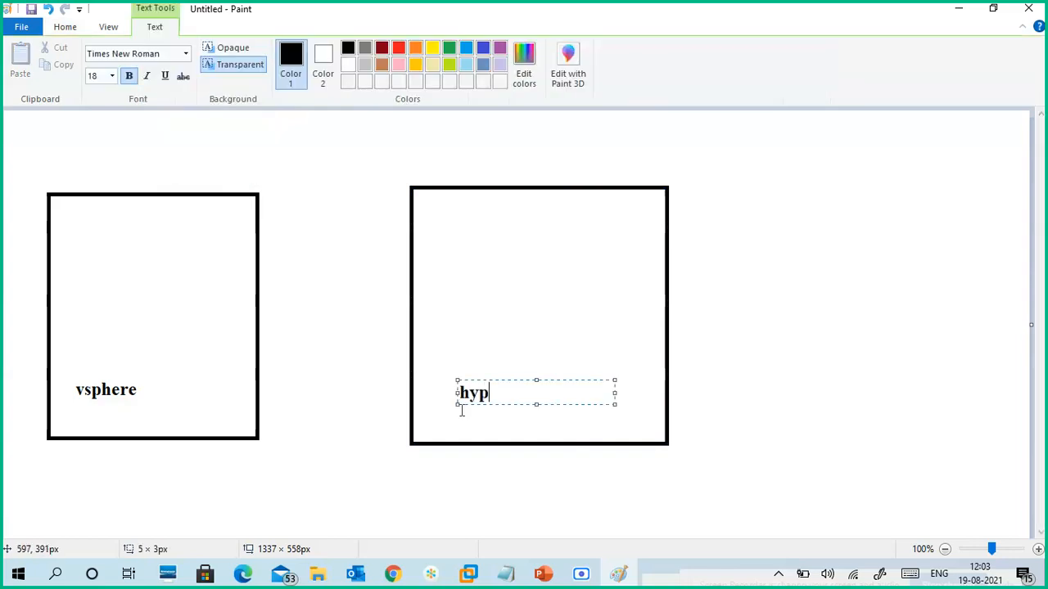
{"action": "type", "text": "er -v"}
{"action": "left_click", "coordinate": [474, 241]}
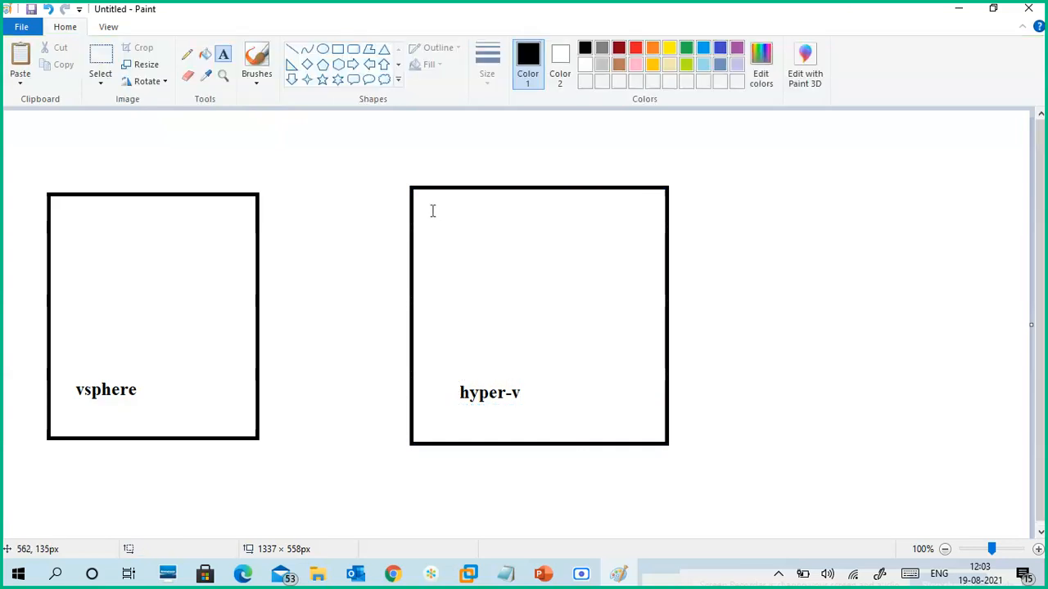
Draw two small upright rectangles side by side in the upper part of the hyper-v box, the second about 66 × 114 px.
{"action": "left_click", "coordinate": [337, 49]}
{"action": "left_click_drag", "start_coordinate": [439, 219], "coordinate": [488, 305]}
{"action": "left_click_drag", "start_coordinate": [510, 217], "coordinate": [564, 304]}
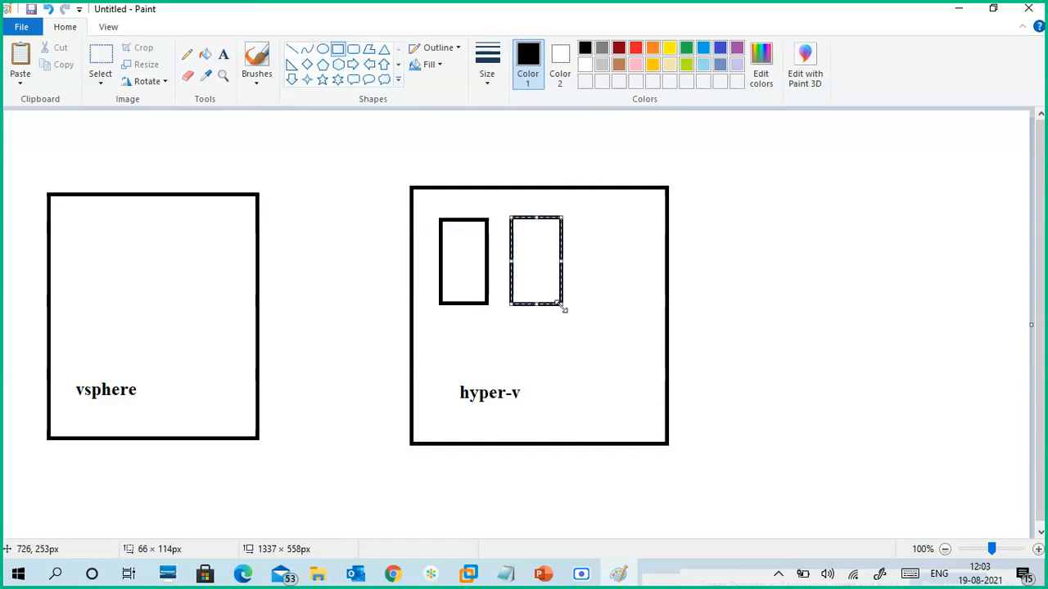
Draw two small rectangles side by side in the upper part of the vsphere box, the first about 70 × 99 px.
{"action": "left_click", "coordinate": [262, 292]}
{"action": "left_click_drag", "start_coordinate": [74, 227], "coordinate": [129, 304]}
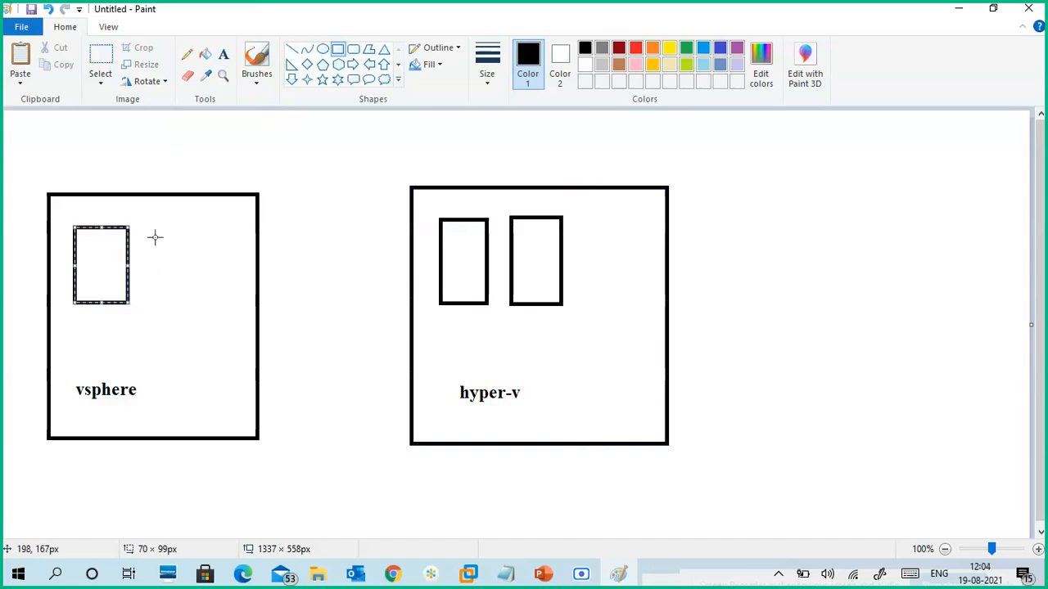
{"action": "left_click_drag", "start_coordinate": [152, 227], "coordinate": [216, 303]}
{"action": "left_click", "coordinate": [347, 312]}
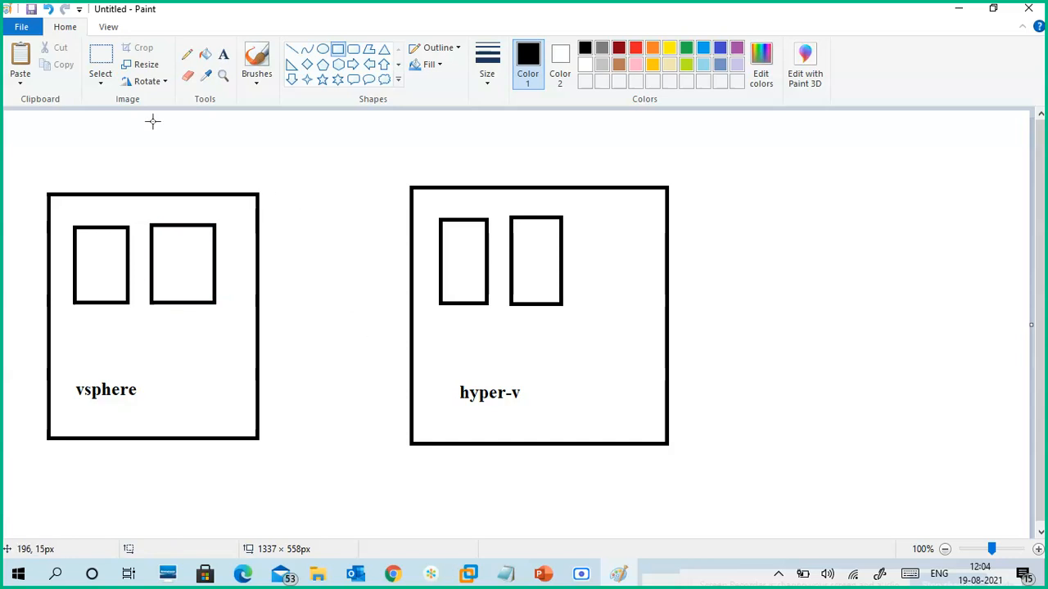
Select the whole hyper-v box with its contents and move it to the right side of the canvas.
{"action": "left_click", "coordinate": [101, 84]}
{"action": "left_click", "coordinate": [41, 115]}
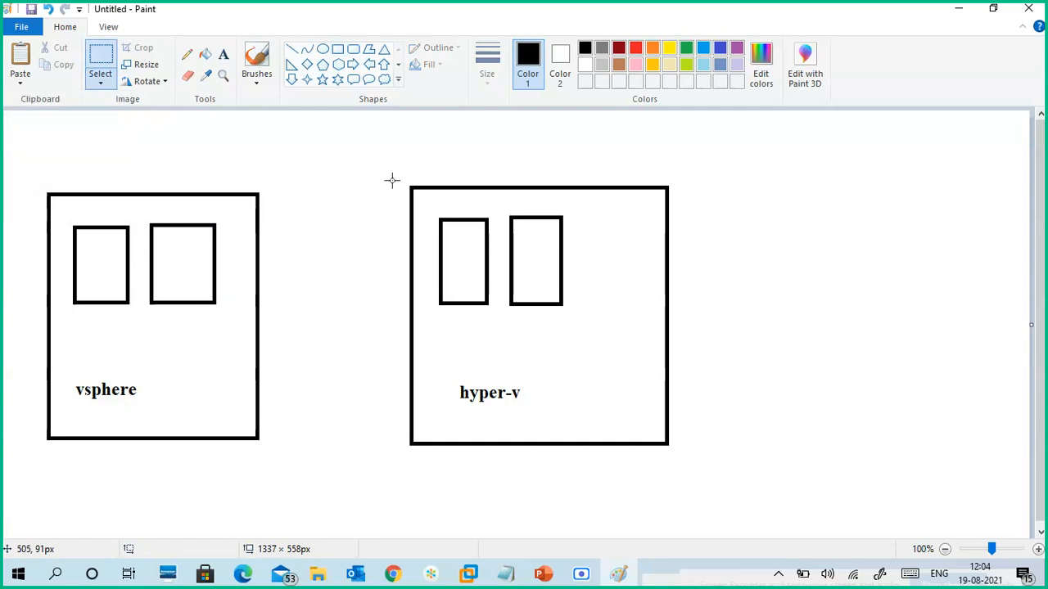
{"action": "left_click_drag", "start_coordinate": [403, 171], "coordinate": [680, 453]}
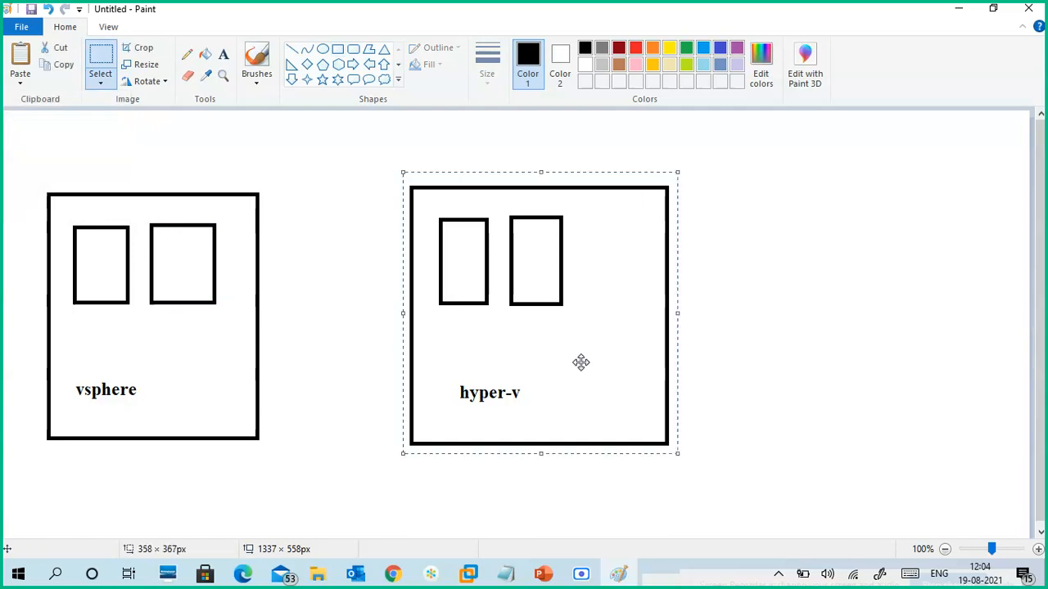
{"action": "left_click_drag", "start_coordinate": [584, 356], "coordinate": [863, 352]}
{"action": "left_click", "coordinate": [540, 301]}
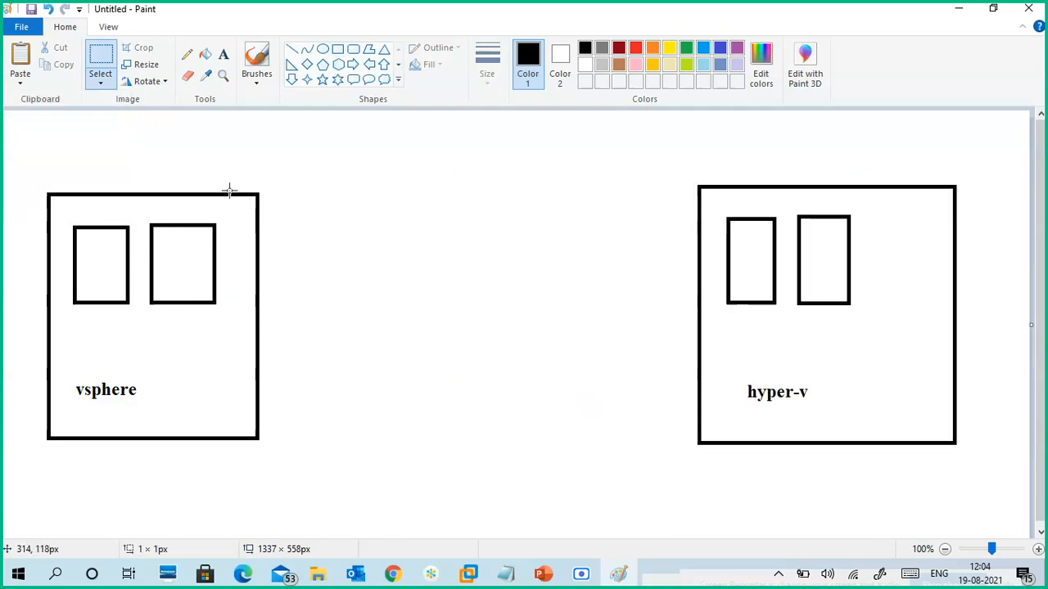
Select the whole vsphere box with its contents using a rectangular selection of about 295 × 337 px.
{"action": "left_click", "coordinate": [337, 49]}
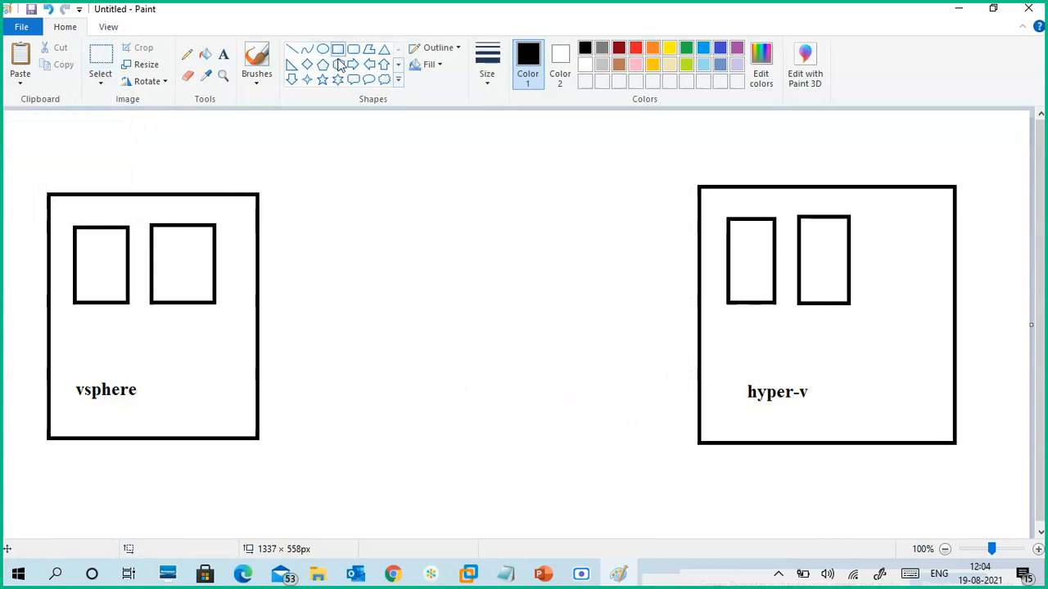
{"action": "left_click", "coordinate": [100, 81]}
{"action": "left_click", "coordinate": [49, 119]}
{"action": "left_click_drag", "start_coordinate": [42, 187], "coordinate": [269, 447]}
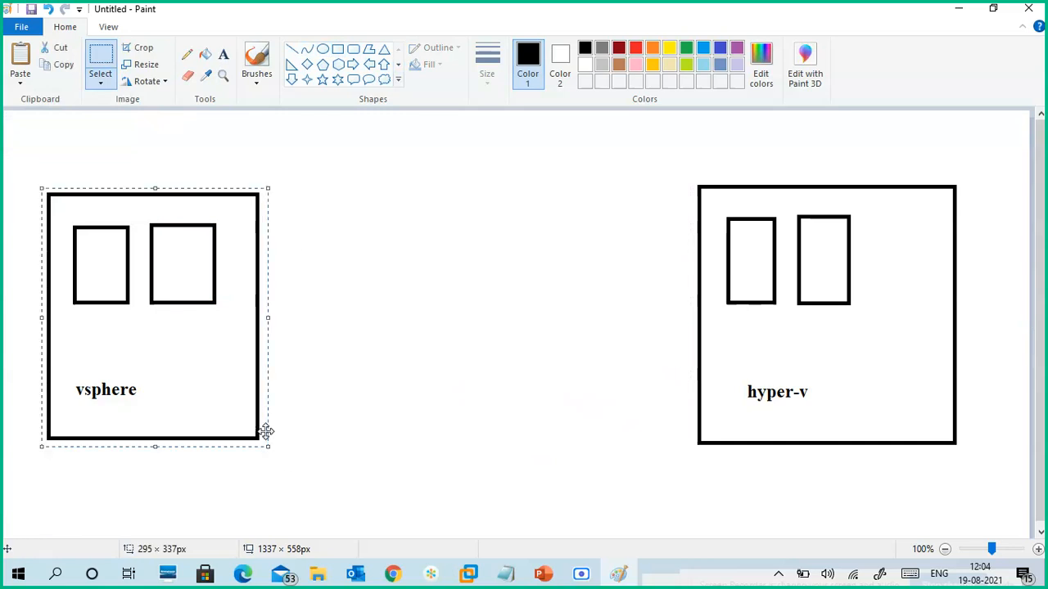
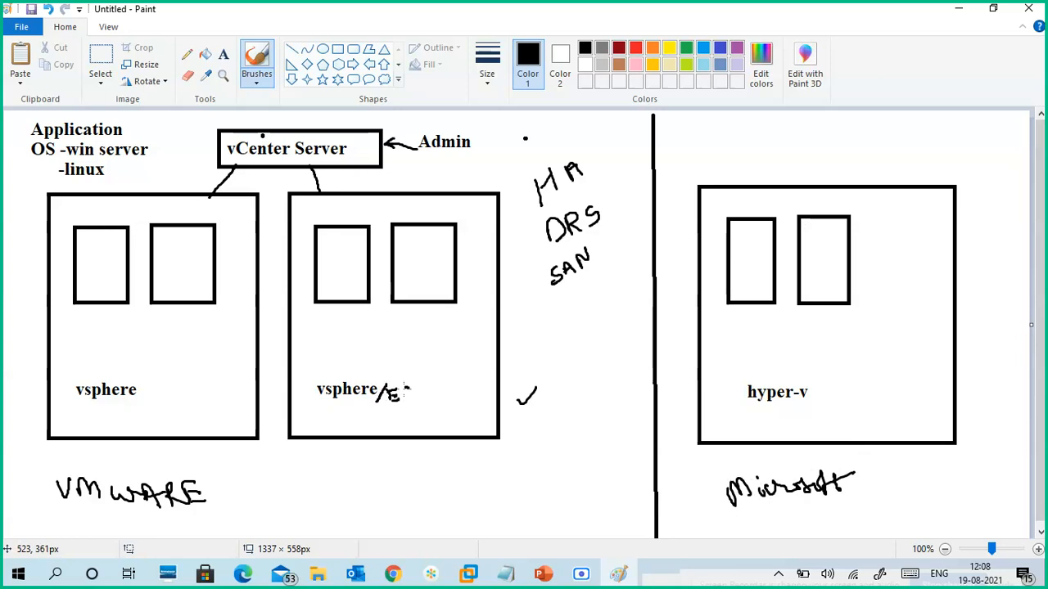
Finish the brush-written "/ESi" beside the second vsphere label and write "/ESxi" beside the first one.
{"action": "mouse_move", "coordinate": [403, 390]}
{"action": "left_mouse_down"}
{"action": "mouse_move", "coordinate": [403, 401]}
{"action": "mouse_move", "coordinate": [419, 399]}
{"action": "left_mouse_up"}
{"action": "left_click", "coordinate": [418, 389]}
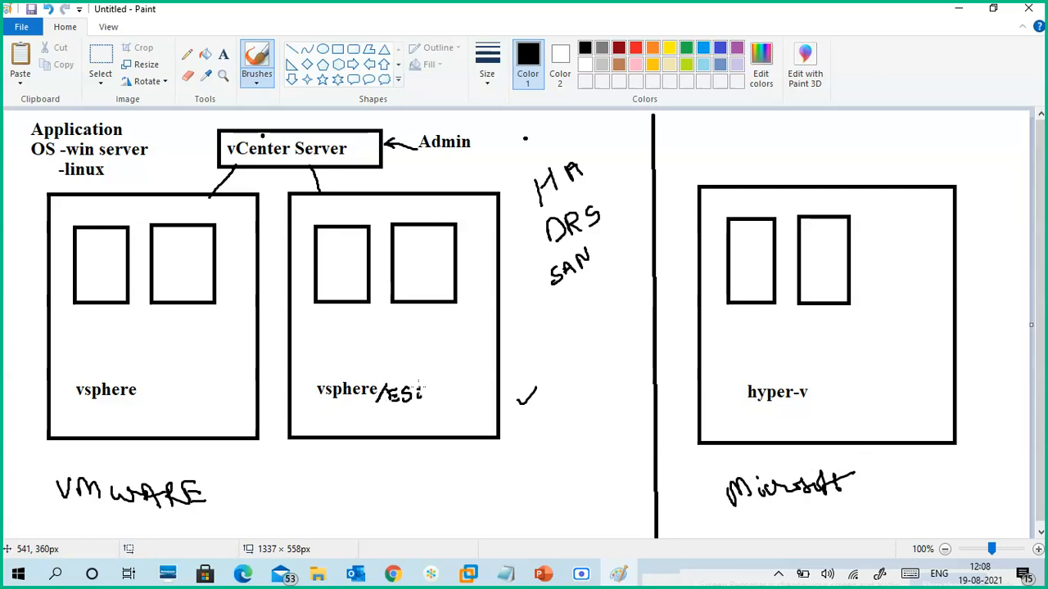
{"action": "mouse_move", "coordinate": [145, 381]}
{"action": "left_mouse_down"}
{"action": "mouse_move", "coordinate": [136, 401]}
{"action": "mouse_move", "coordinate": [153, 387]}
{"action": "mouse_move", "coordinate": [146, 398]}
{"action": "mouse_move", "coordinate": [156, 400]}
{"action": "mouse_move", "coordinate": [187, 388]}
{"action": "mouse_move", "coordinate": [161, 384]}
{"action": "left_mouse_up"}
{"action": "left_click", "coordinate": [182, 382]}
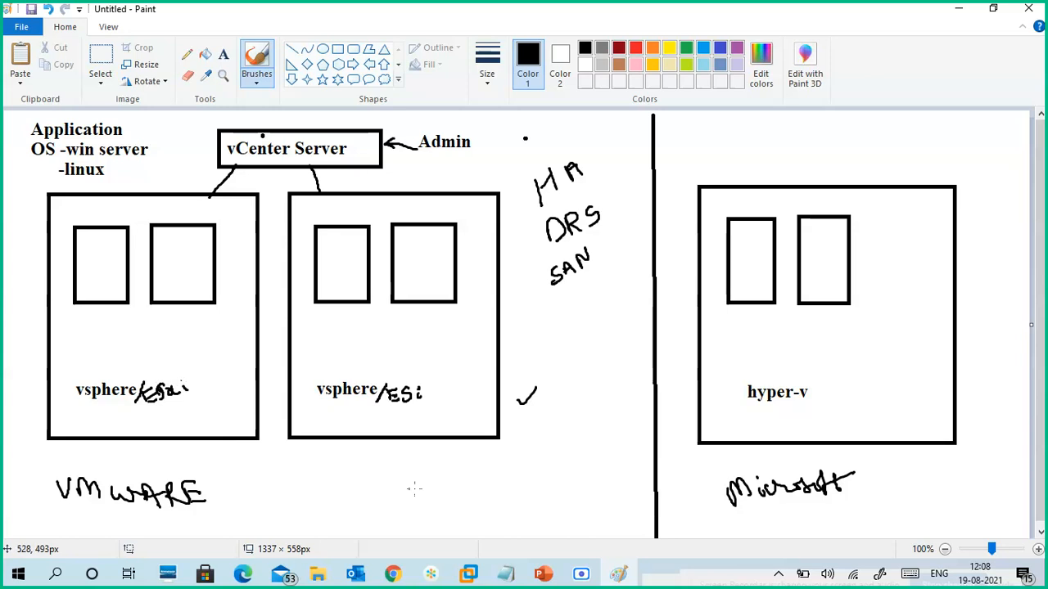
Switch to Chrome and search Google for "esxi 6".
{"action": "mouse_move", "coordinate": [392, 572]}
{"action": "left_click", "coordinate": [271, 500]}
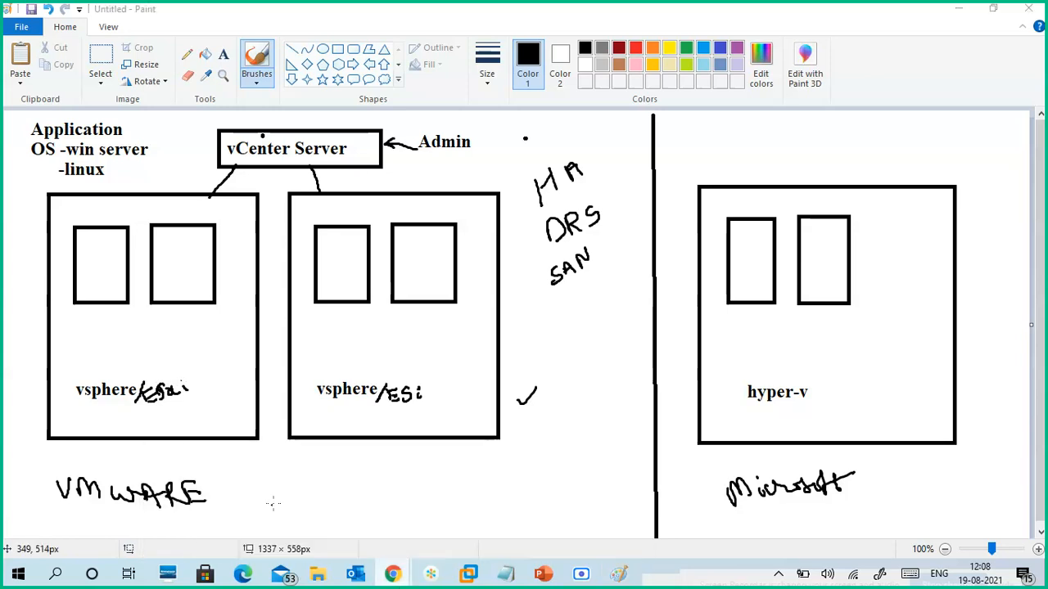
{"action": "left_click", "coordinate": [596, 15]}
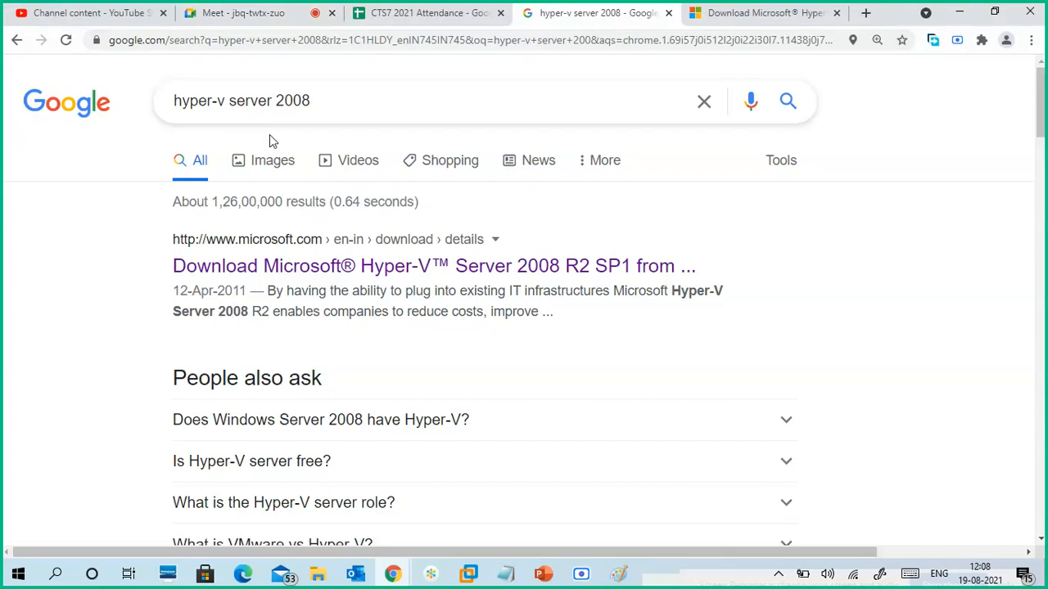
{"action": "triple_click", "coordinate": [266, 105]}
{"action": "type", "text": "e"}
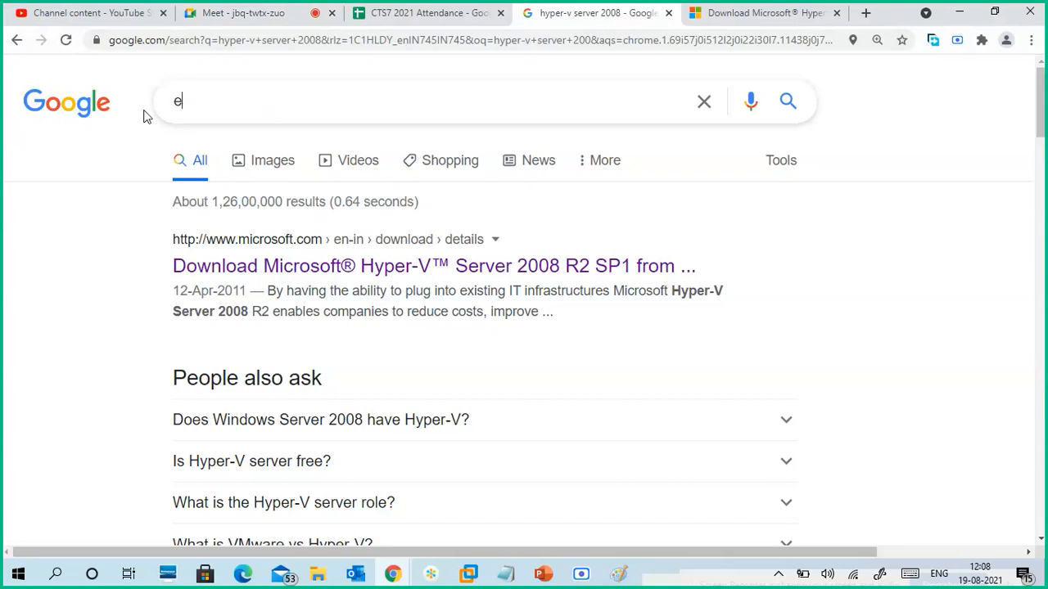
{"action": "type", "text": "sxi 6"}
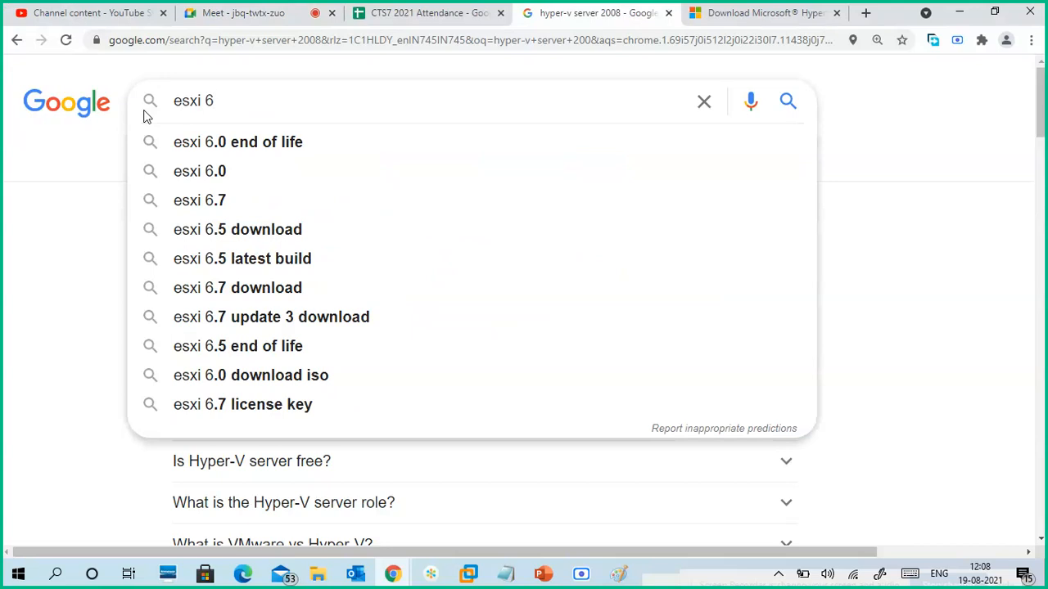
{"action": "key", "text": "Return"}
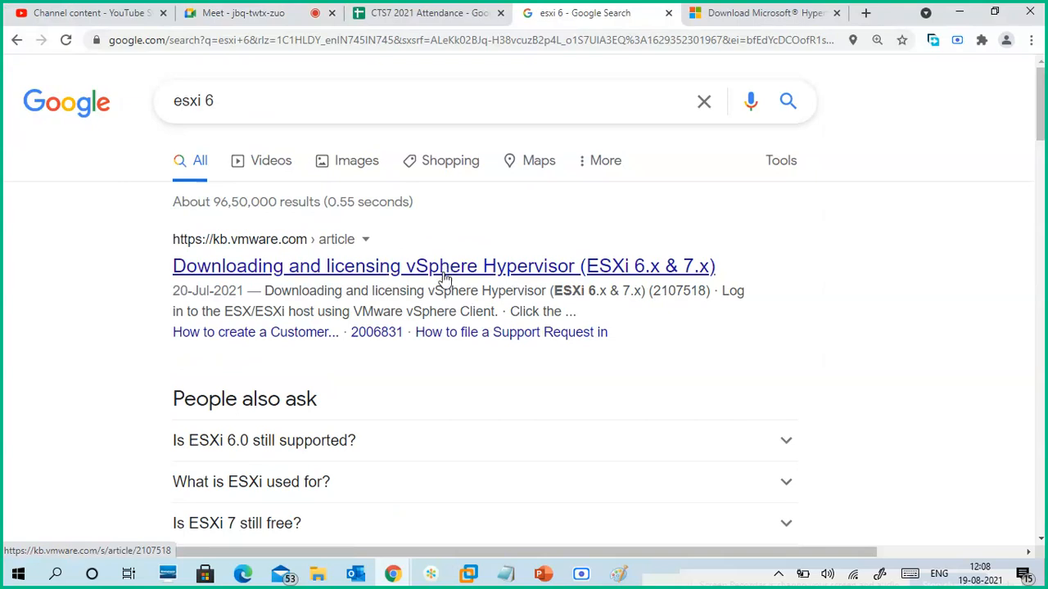
Open the VMware article "Downloading and licensing vSphere Hypervisor (ESXi 6.x & 7.x)" and read its download and licensing instructions.
{"action": "left_click", "coordinate": [618, 270]}
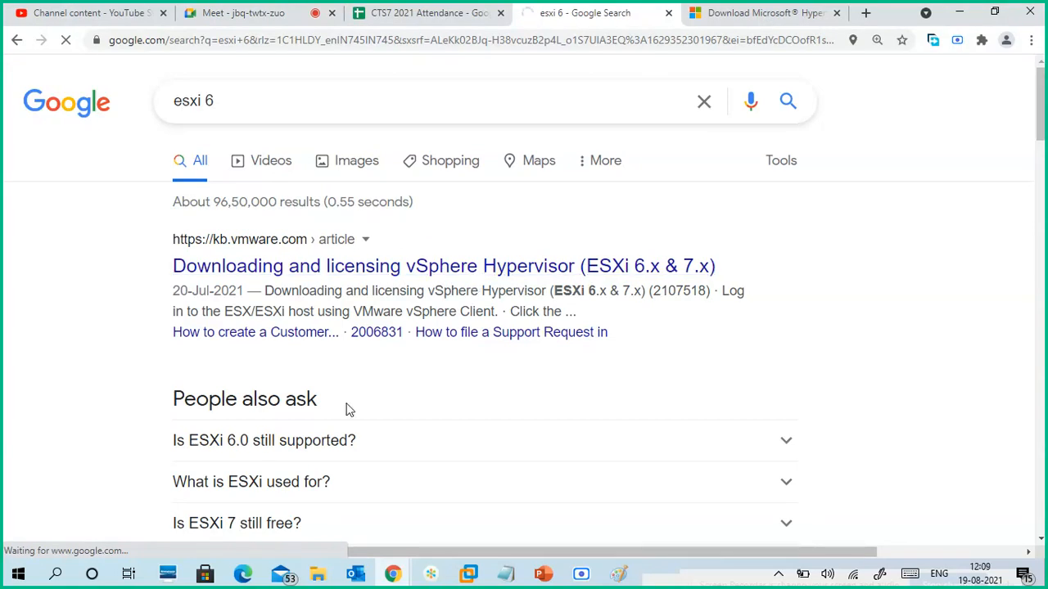
{"action": "scroll", "coordinate": [352, 401], "scroll_direction": "down", "scroll_amount": 3}
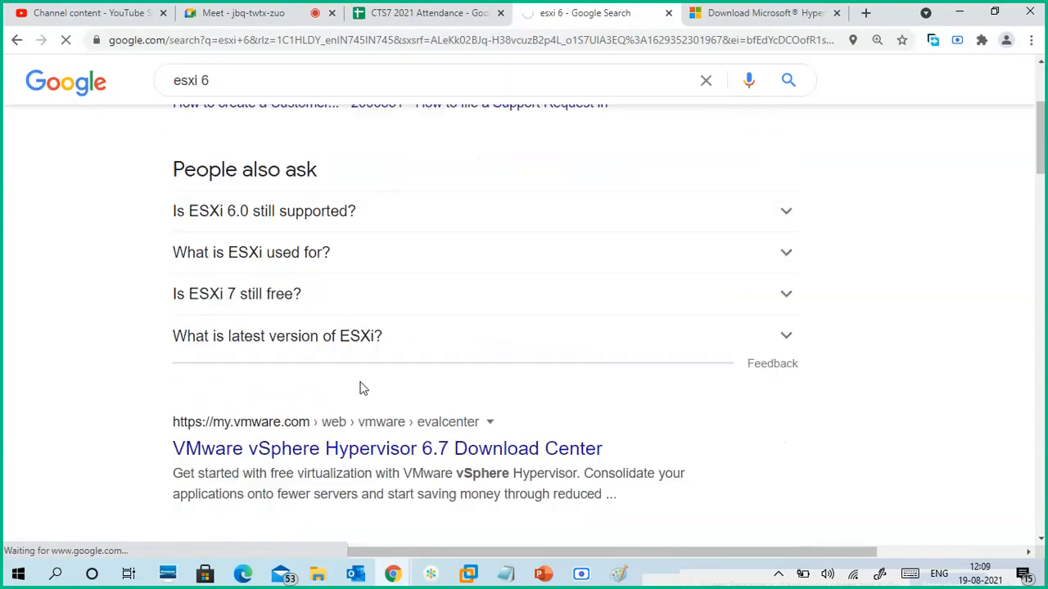
{"action": "left_click", "coordinate": [318, 253]}
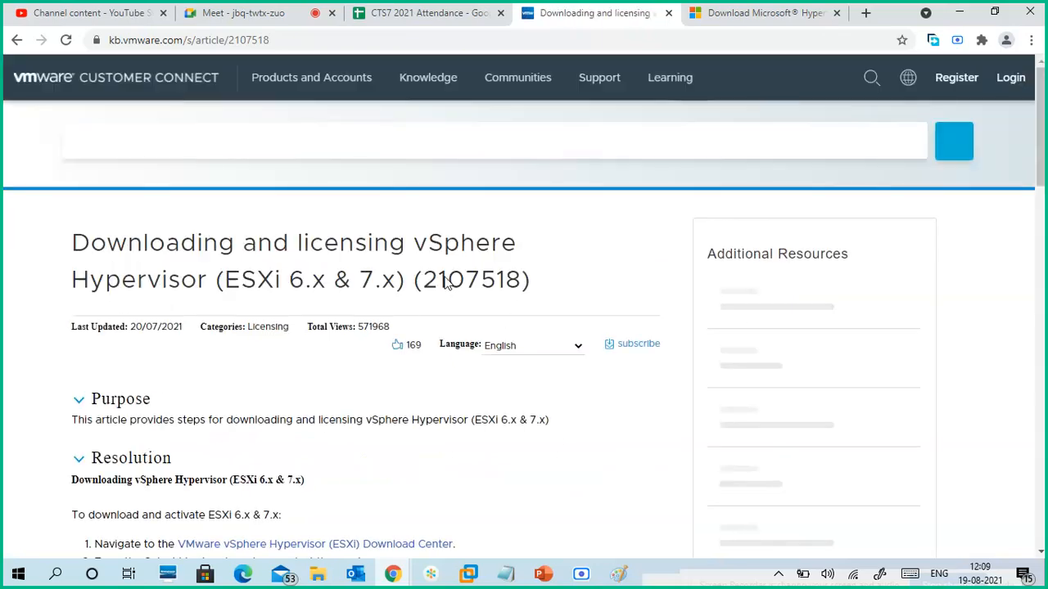
{"action": "scroll", "coordinate": [415, 346], "scroll_direction": "down", "scroll_amount": 5}
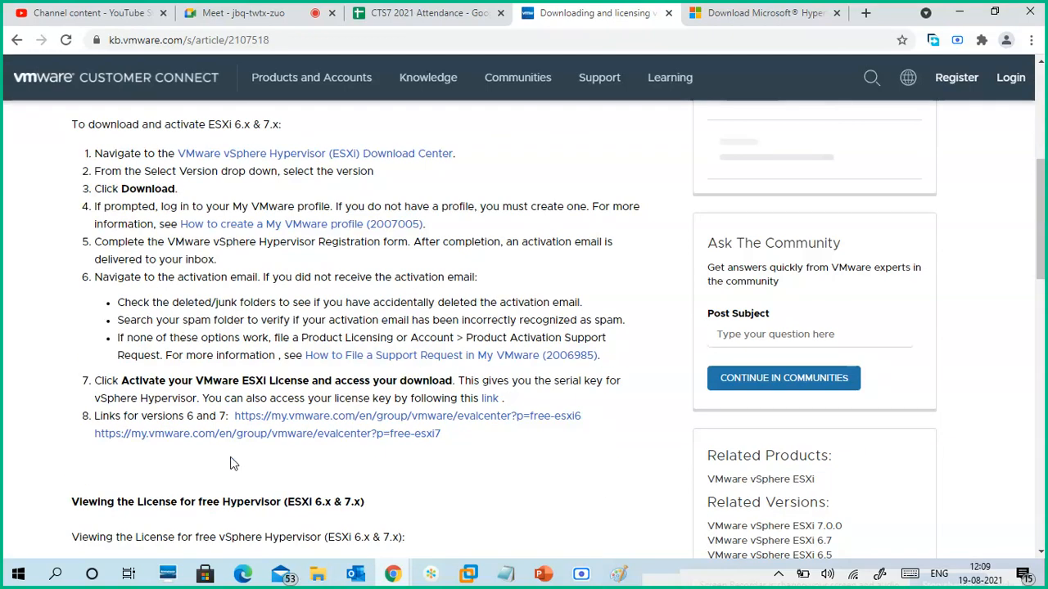
{"action": "scroll", "coordinate": [376, 271], "scroll_direction": "down", "scroll_amount": 4}
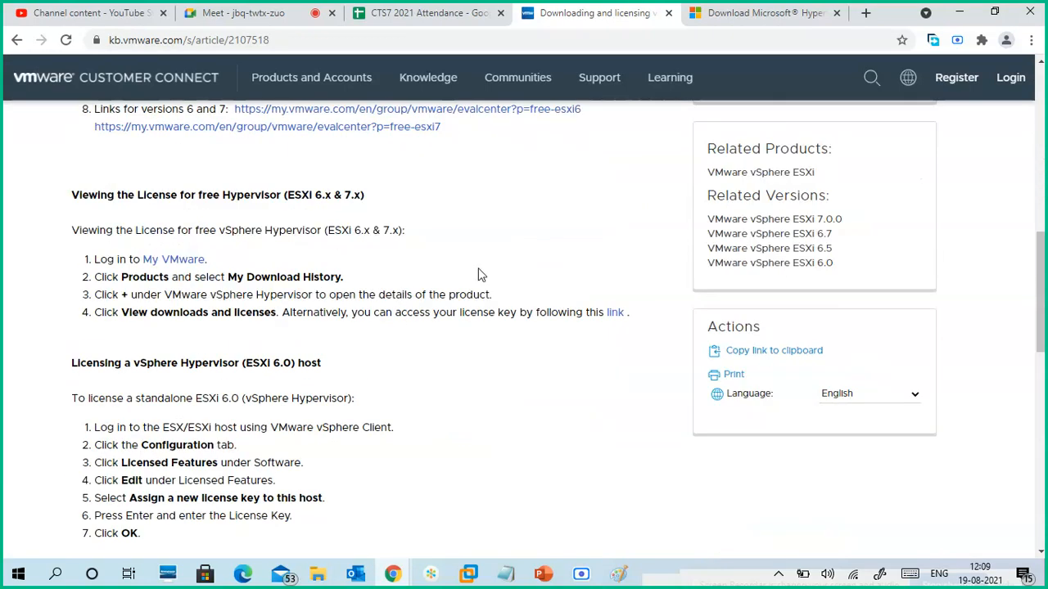
Search the web for "what is difference between vsphere and esxi".
{"action": "left_click", "coordinate": [530, 39]}
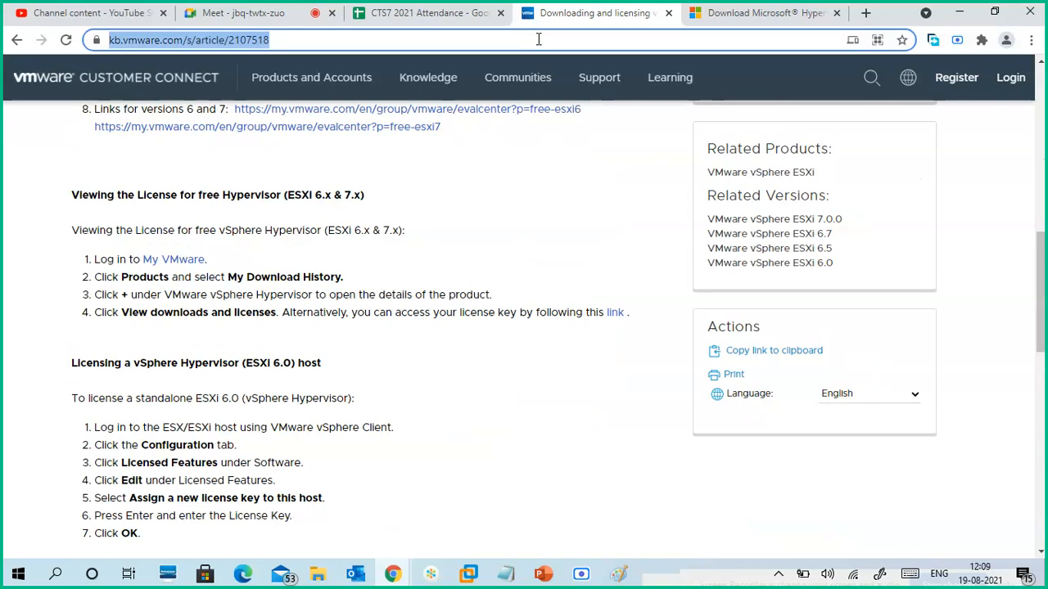
{"action": "type", "text": "what is "}
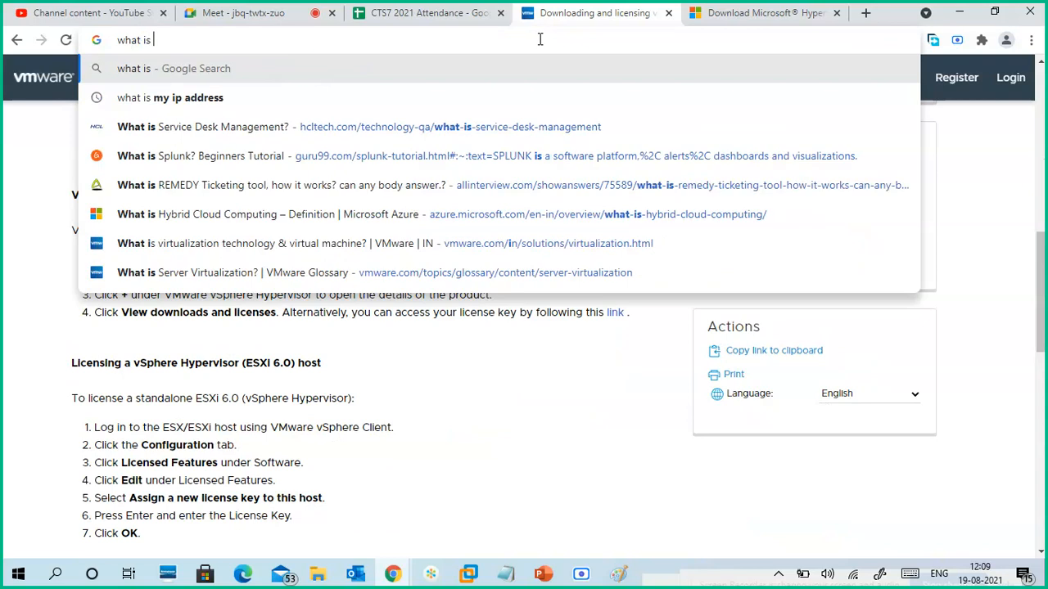
{"action": "type", "text": "differ"}
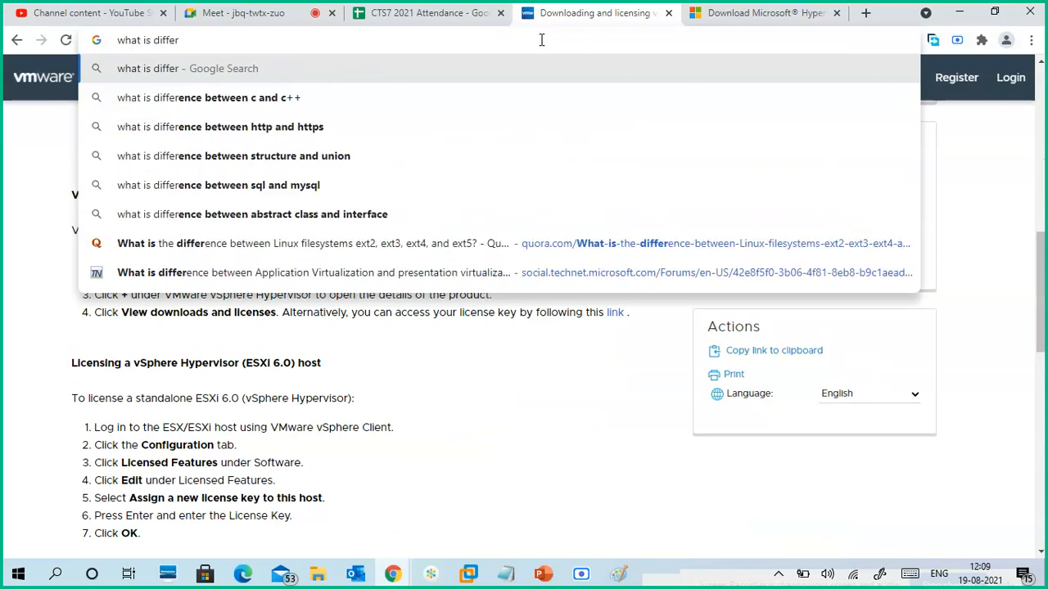
{"action": "key", "text": "Down"}
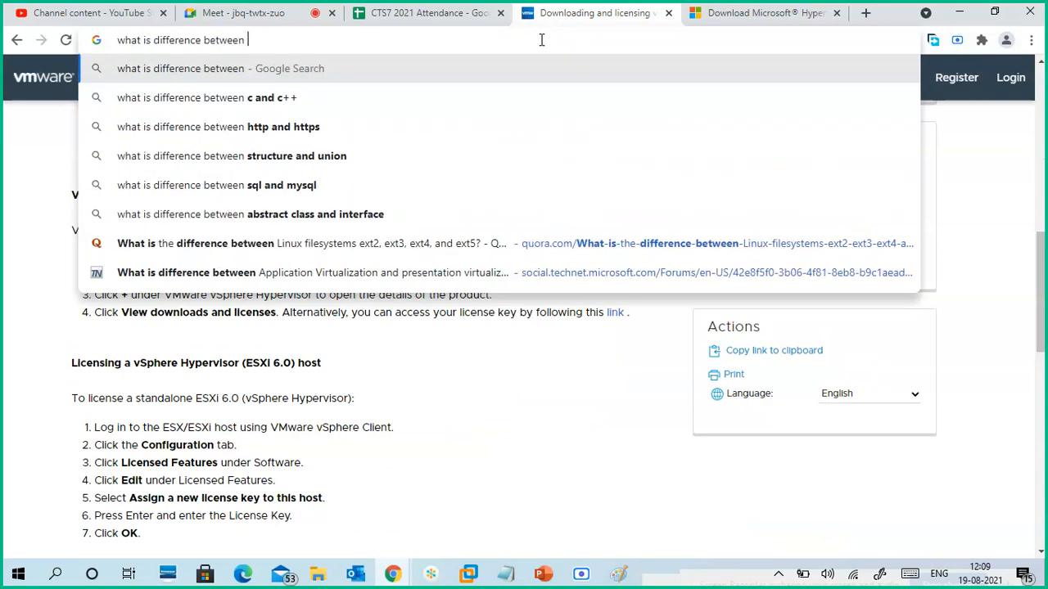
{"action": "type", "text": "vsh"}
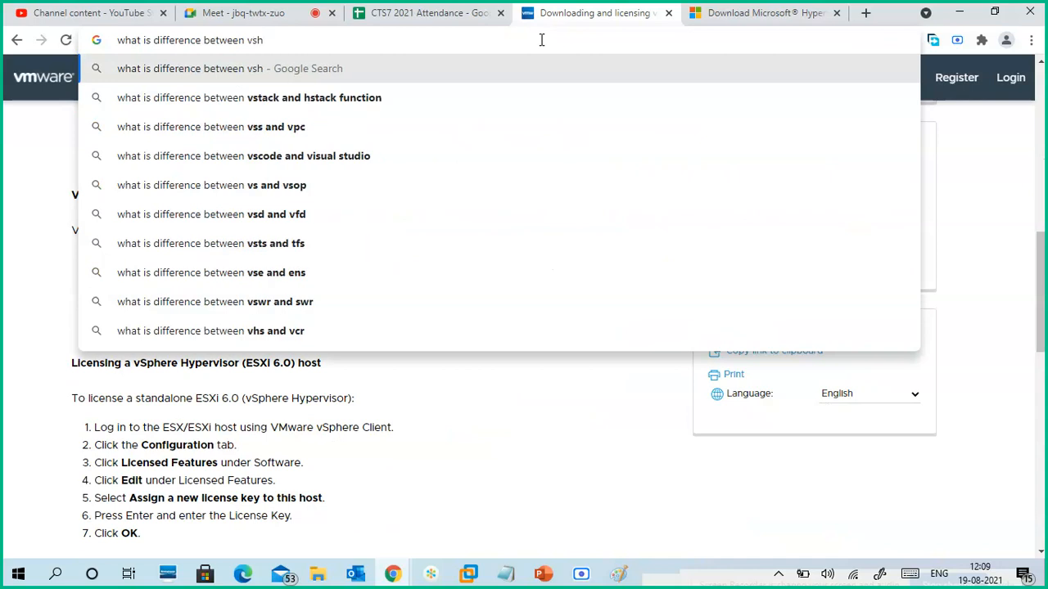
{"action": "type", "text": "p"}
{"action": "key", "text": "BackSpace"}
{"action": "key", "text": "BackSpace"}
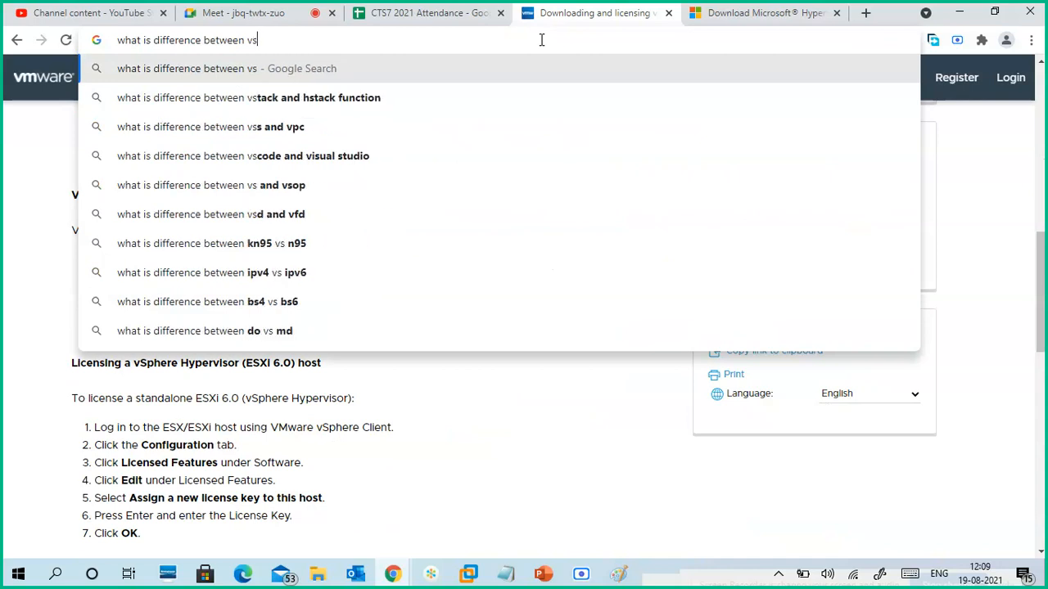
{"action": "type", "text": "phere"}
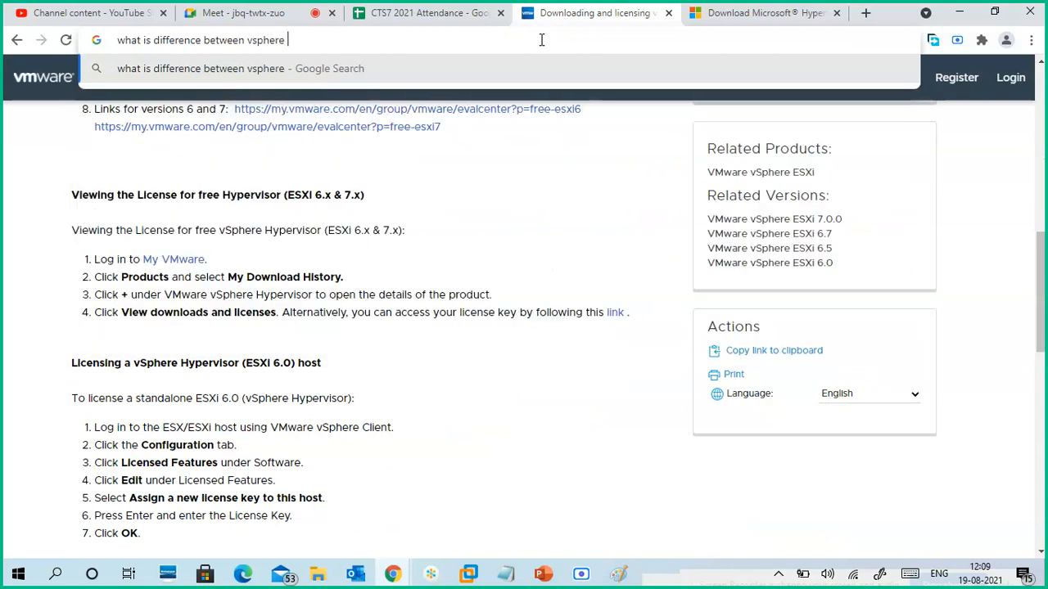
{"action": "type", "text": " and es"}
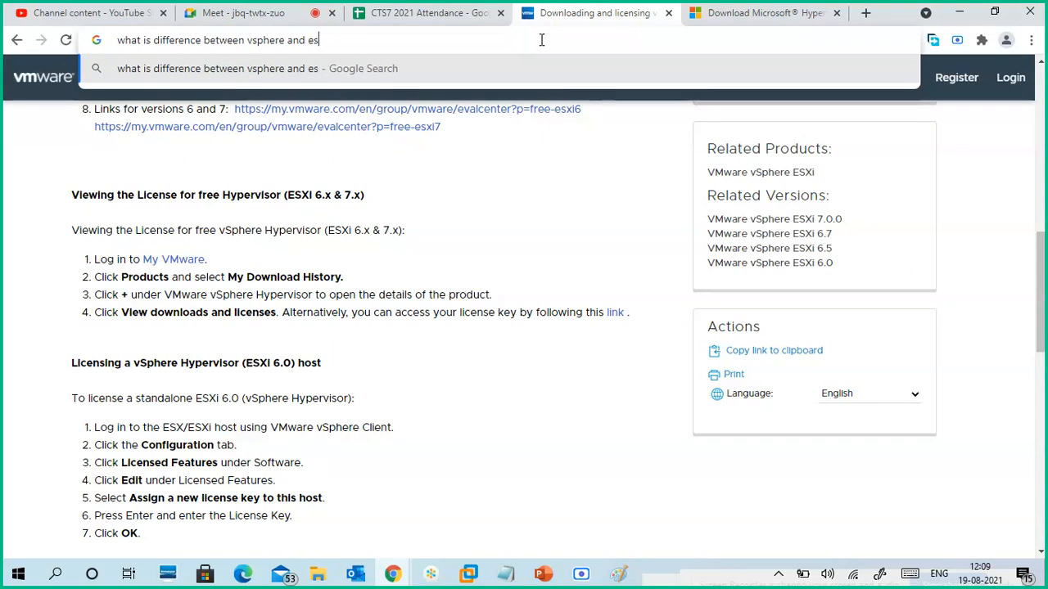
{"action": "type", "text": "xi"}
{"action": "key", "text": "Return"}
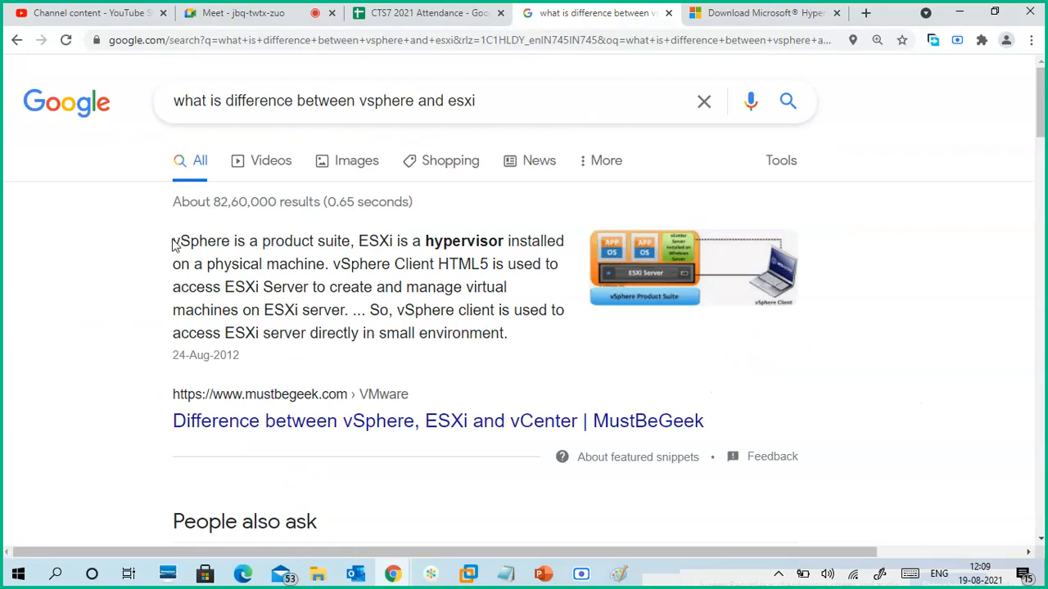
Examine the featured answer on vSphere, ESXi and the vSphere Client, highlighting the passages while reading.
{"action": "left_click_drag", "start_coordinate": [173, 241], "coordinate": [505, 235]}
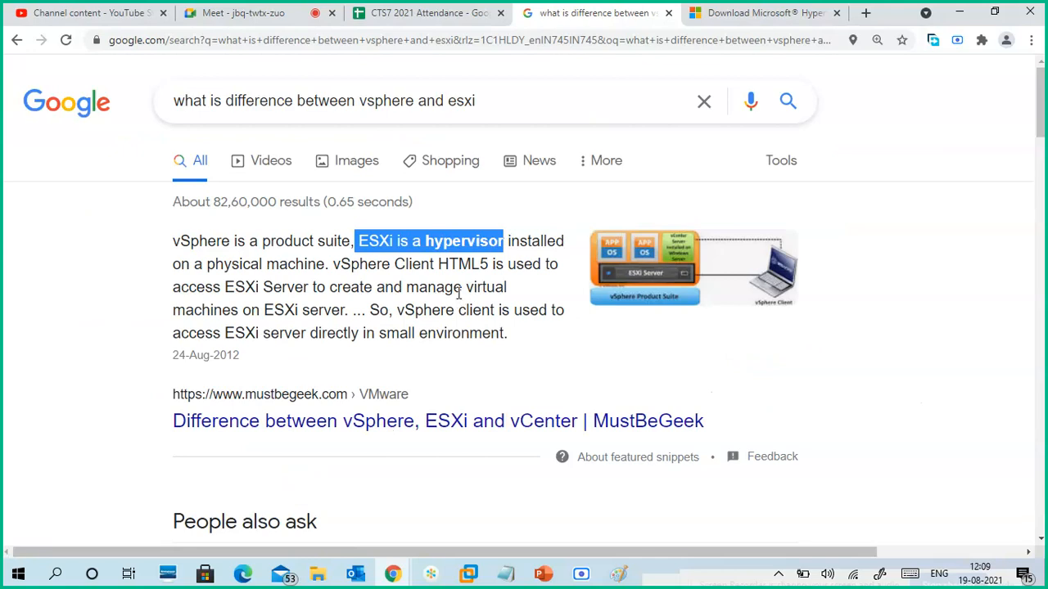
{"action": "left_click_drag", "start_coordinate": [317, 263], "coordinate": [161, 246]}
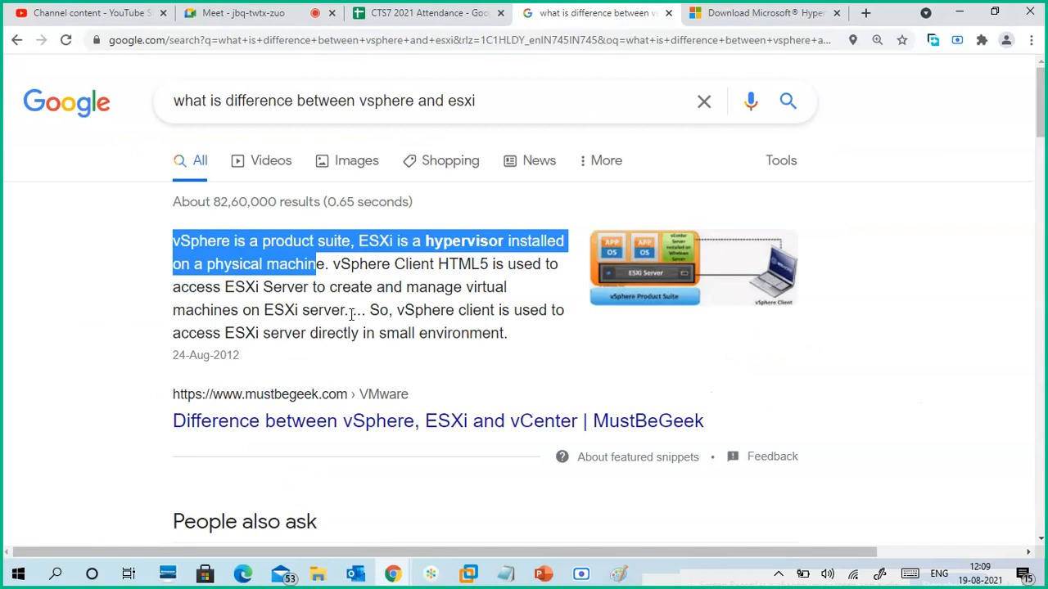
{"action": "left_click_drag", "start_coordinate": [332, 263], "coordinate": [481, 265]}
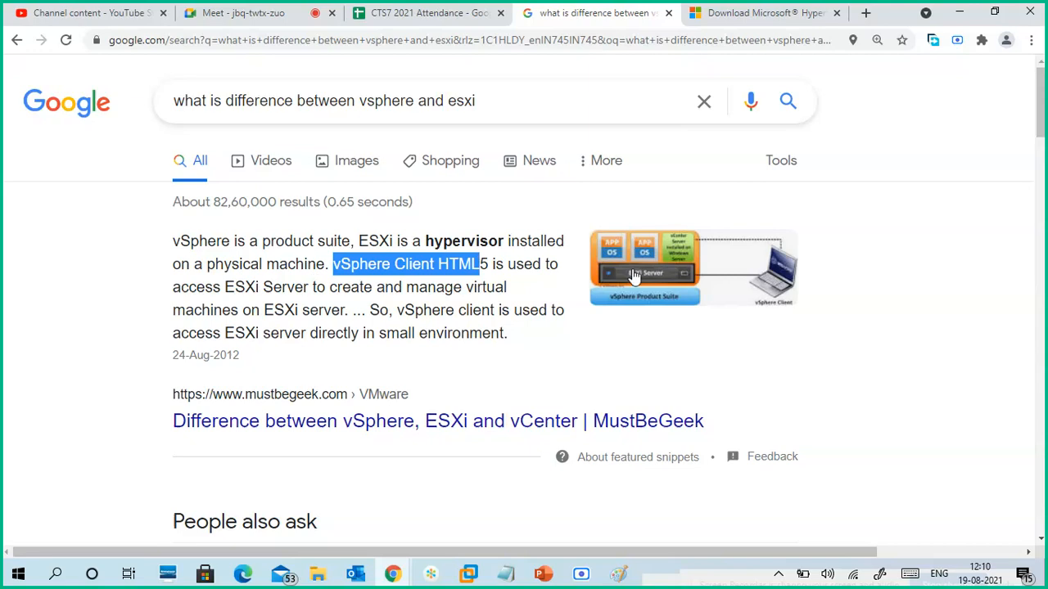
{"action": "left_click", "coordinate": [344, 295]}
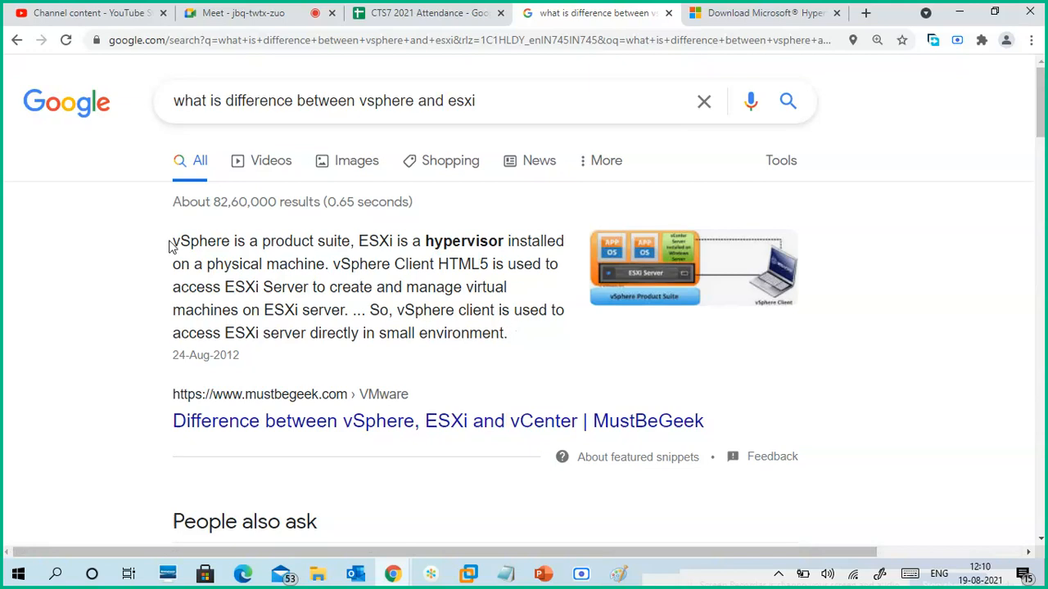
{"action": "left_click_drag", "start_coordinate": [170, 245], "coordinate": [306, 286]}
{"action": "left_click", "coordinate": [345, 286]}
{"action": "left_click_drag", "start_coordinate": [171, 244], "coordinate": [610, 274]}
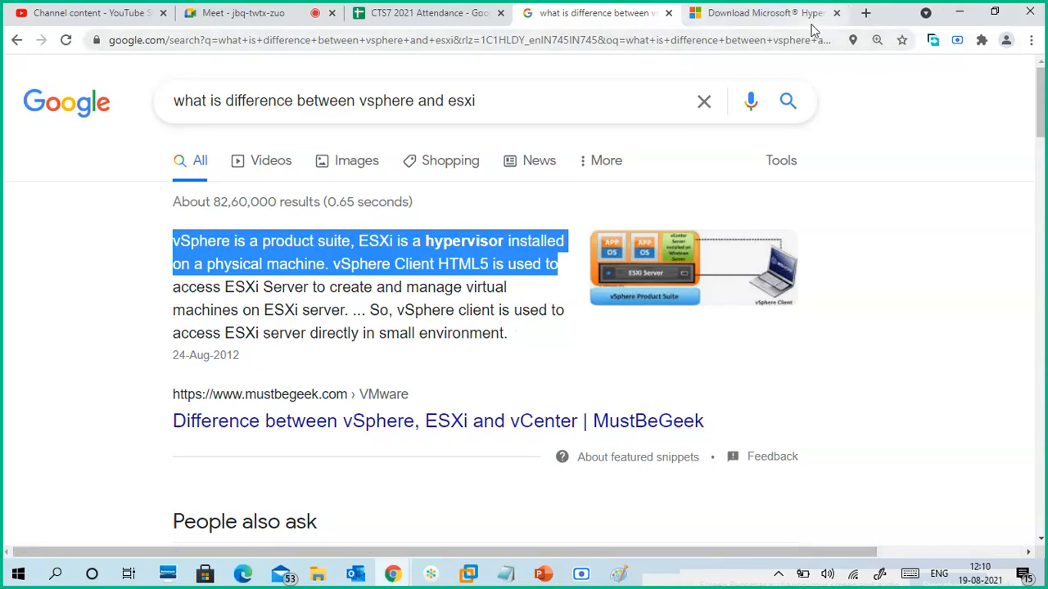
Minimize the browser and Paint, and bring up the CTS7-WINS1 virtual machine in VMware Workstation.
{"action": "left_click", "coordinate": [811, 14]}
{"action": "left_click", "coordinate": [960, 13]}
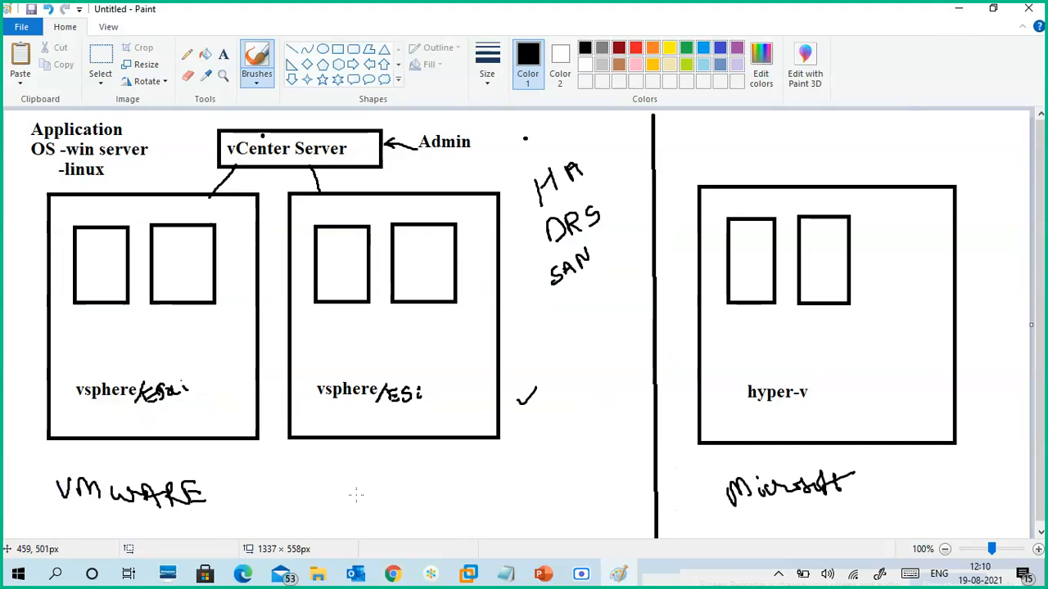
{"action": "left_click", "coordinate": [958, 9]}
{"action": "mouse_move", "coordinate": [469, 573]}
{"action": "left_click", "coordinate": [547, 504]}
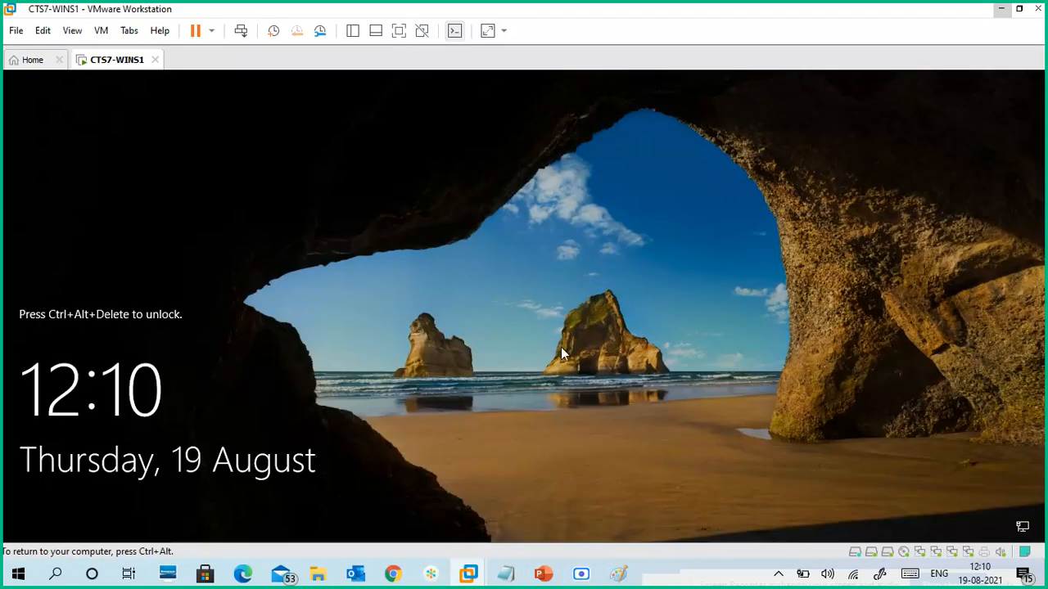
Unlock the CTS7-WINS1 virtual machine and sign in as Administrator with the account password.
{"action": "key", "text": "ctrl+alt+Insert"}
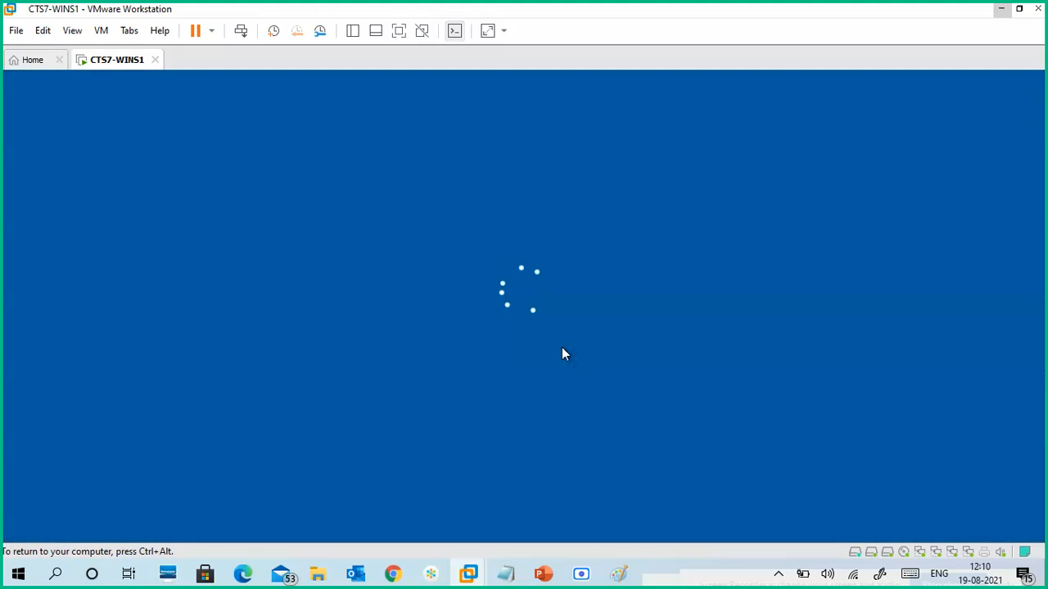
{"action": "type", "text": "••••"}
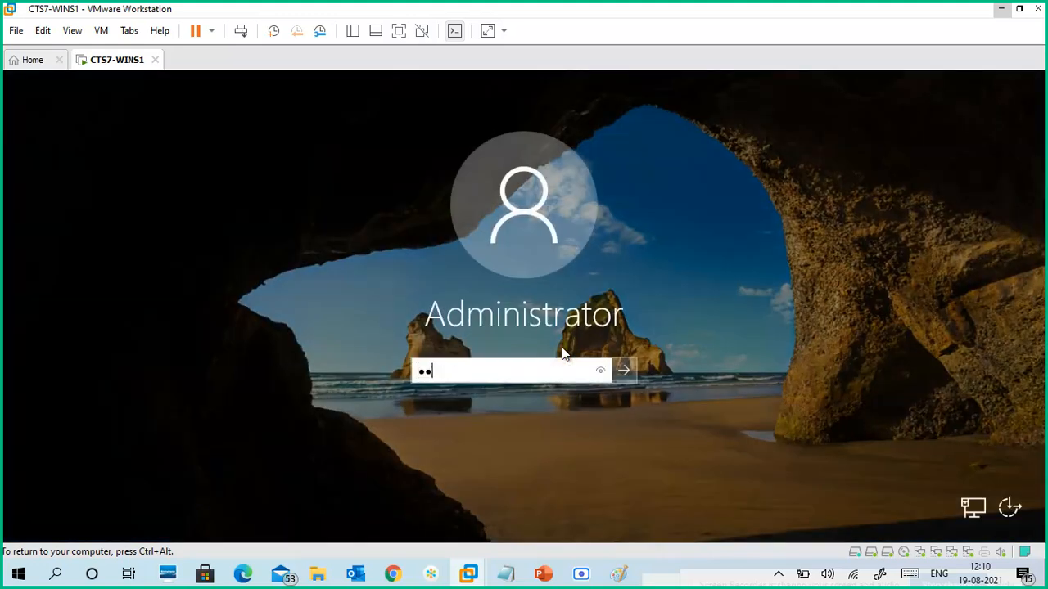
{"action": "type", "text": "•••••"}
{"action": "key", "text": "Return"}
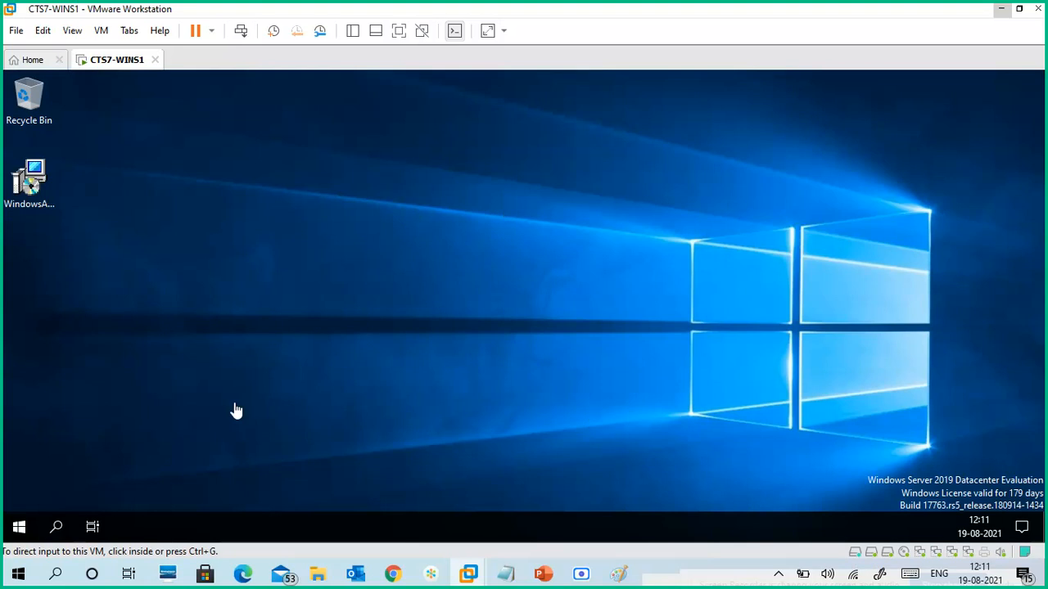
Switch to the Notepad notes and add eight line breaks after the "Win 10 pro ent - 32bit, or no SLAT - Manager" line.
{"action": "left_click", "coordinate": [233, 505]}
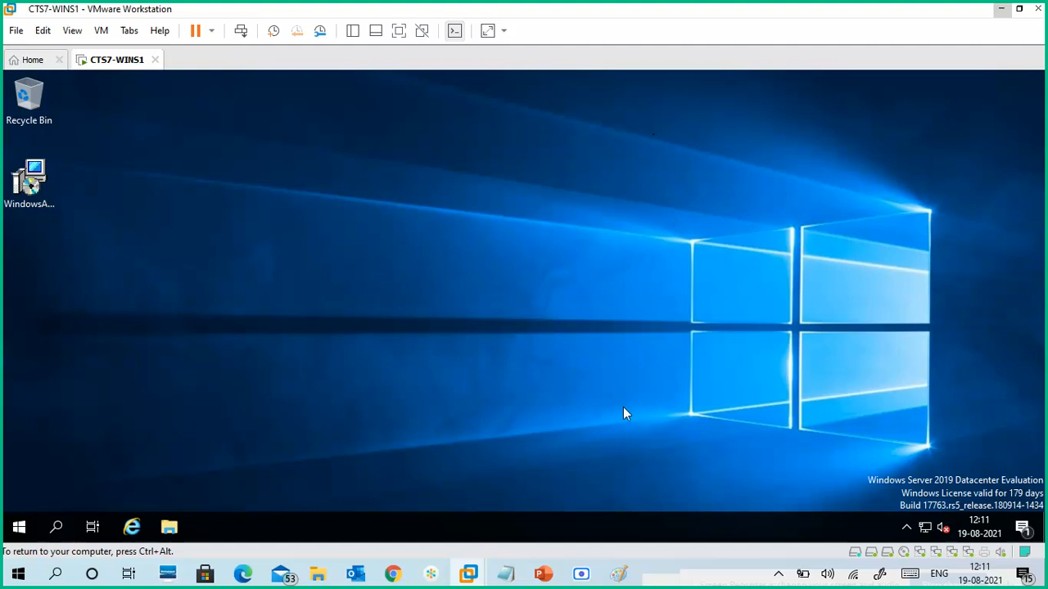
{"action": "left_click", "coordinate": [570, 524]}
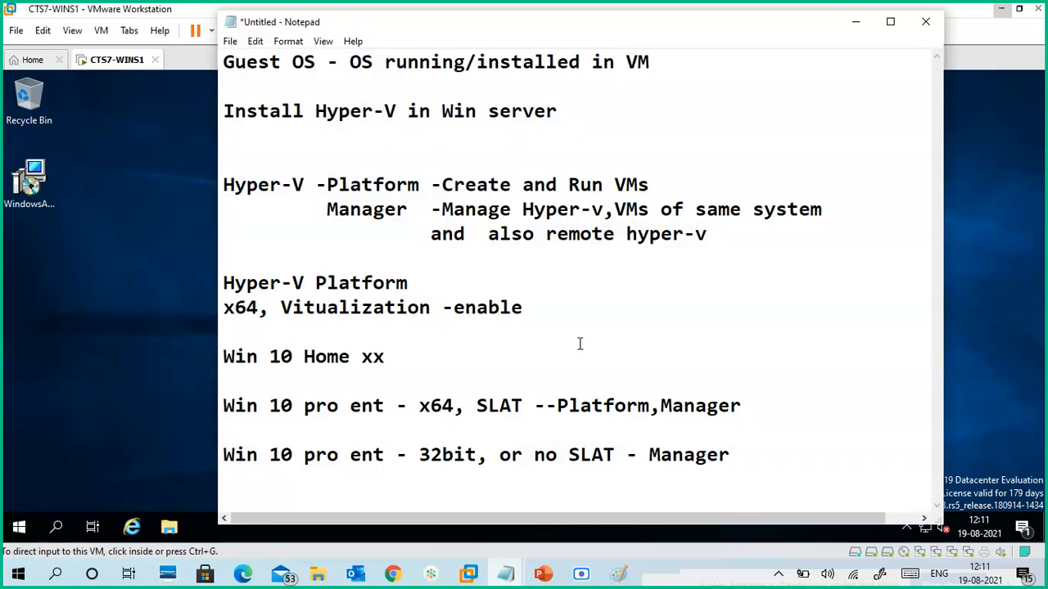
{"action": "scroll", "coordinate": [579, 344], "scroll_direction": "right", "scroll_amount": 1}
{"action": "scroll", "coordinate": [579, 344], "scroll_direction": "left", "scroll_amount": 1}
{"action": "left_click", "coordinate": [717, 484]}
{"action": "left_click", "coordinate": [760, 459]}
{"action": "key", "text": "Return"}
{"action": "key", "text": "Return"}
{"action": "key", "text": "Return"}
{"action": "key", "text": "Return"}
{"action": "key", "text": "Return"}
{"action": "key", "text": "Return"}
{"action": "key", "text": "Return"}
{"action": "key", "text": "Return"}
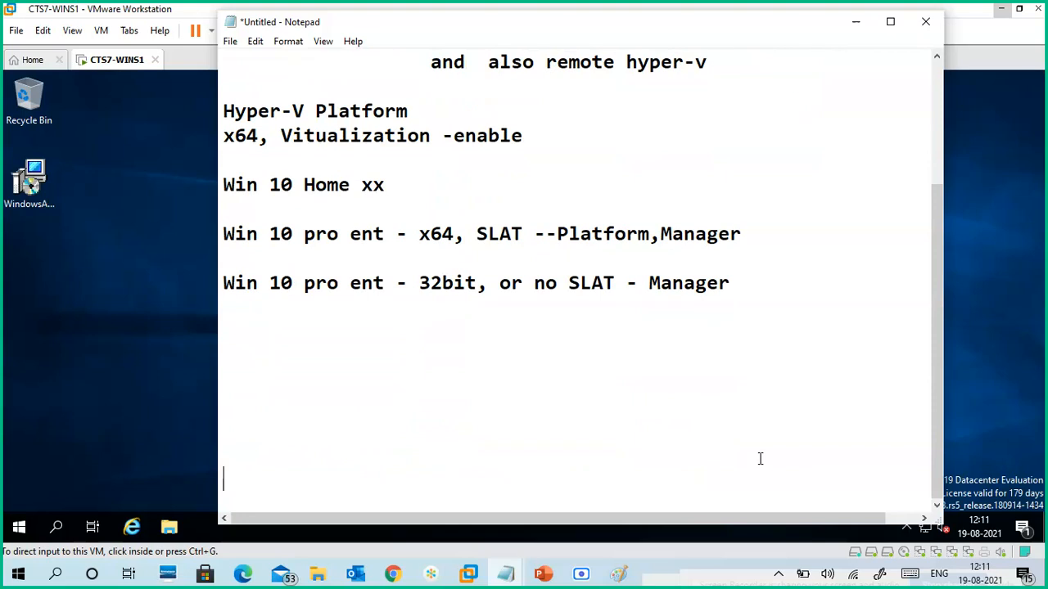
Insert a dashed separator line below the Win 10 notes and place the cursor on the empty line beneath it.
{"action": "left_click", "coordinate": [369, 333]}
{"action": "type", "text": "--------------------------"}
{"action": "key", "text": "Return"}
{"action": "scroll", "coordinate": [370, 334], "scroll_direction": "down", "scroll_amount": 1}
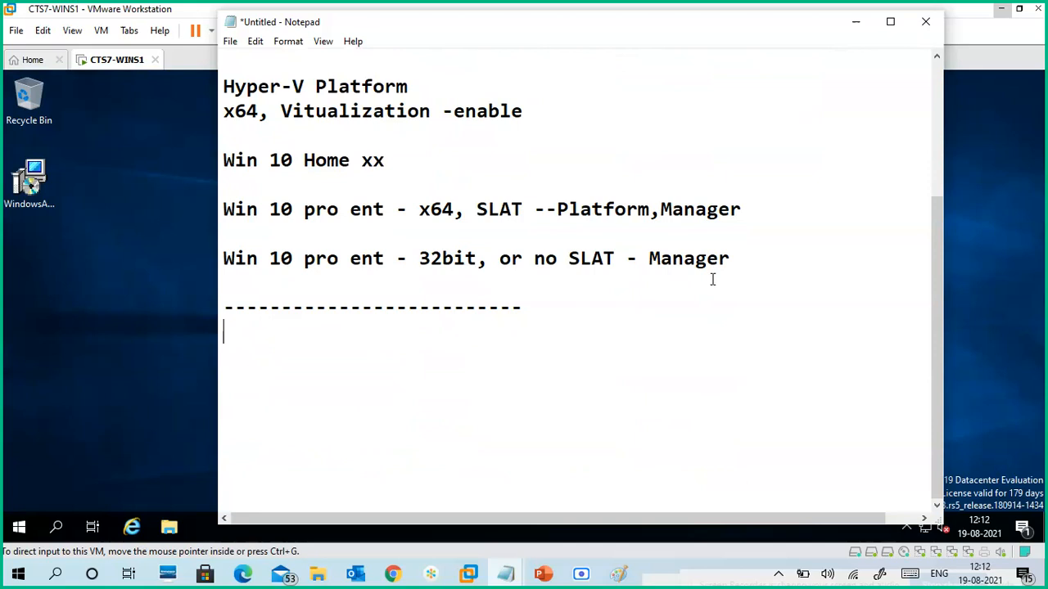
{"action": "left_click_drag", "start_coordinate": [729, 259], "coordinate": [650, 259]}
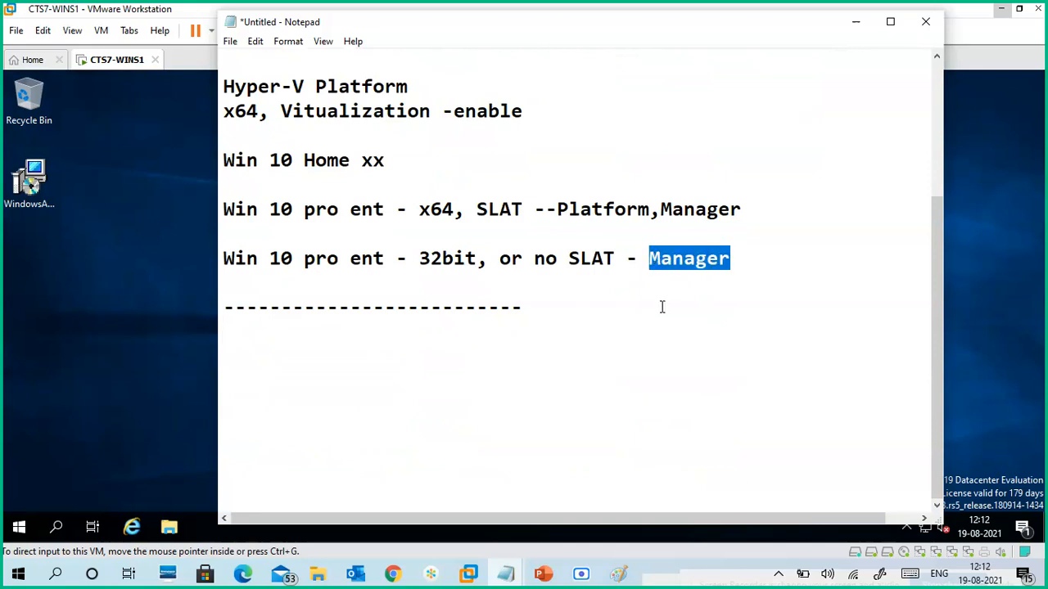
{"action": "left_click", "coordinate": [620, 335]}
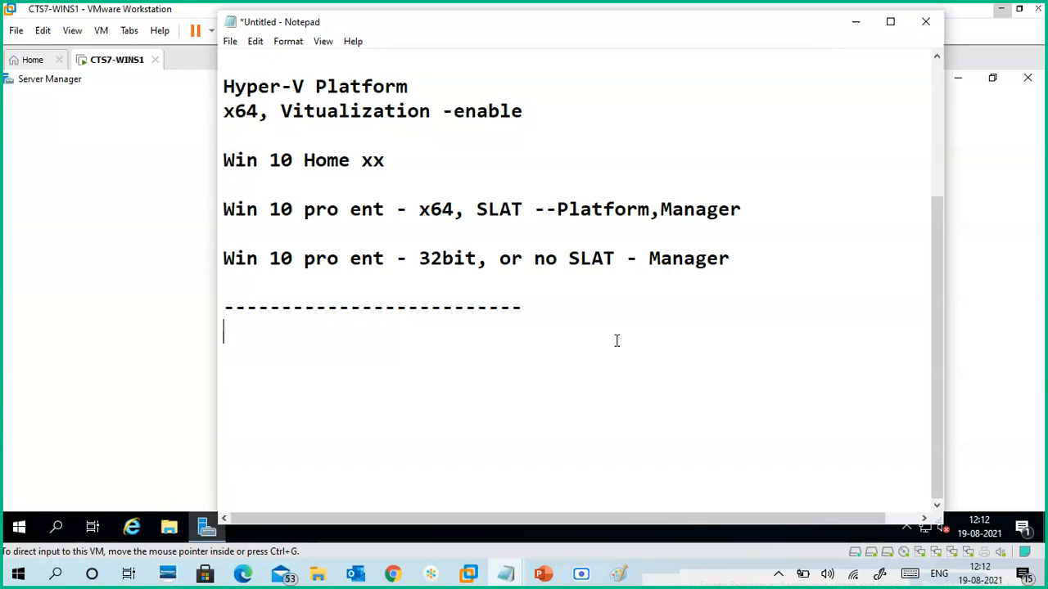
Write the line "Hyper-v manager - connect hyper-v server" below the dashed separator in the notes.
{"action": "type", "text": "M"}
{"action": "key", "text": "BackSpace"}
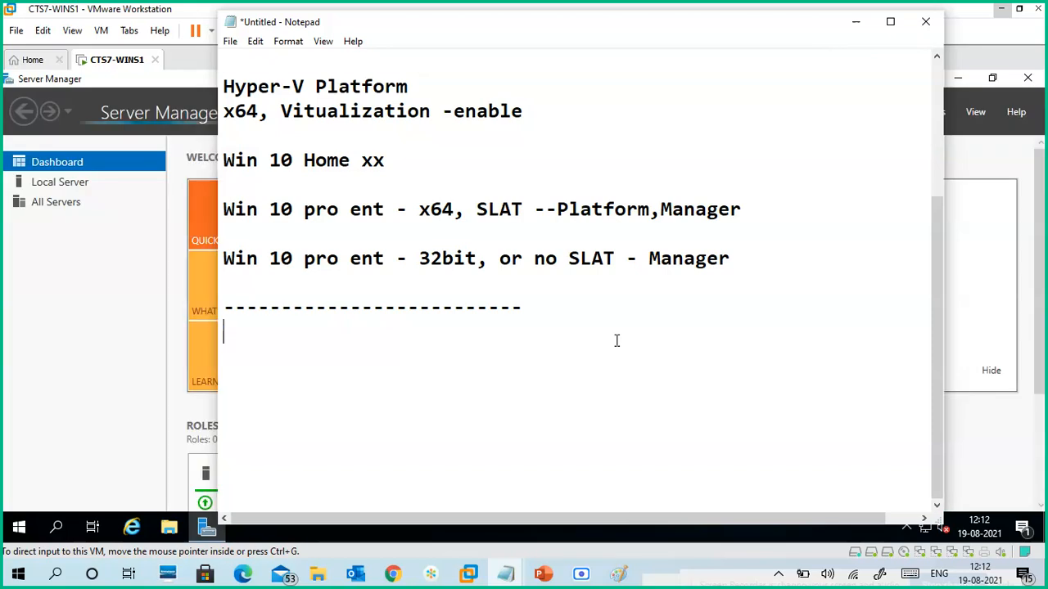
{"action": "type", "text": "Hyper"}
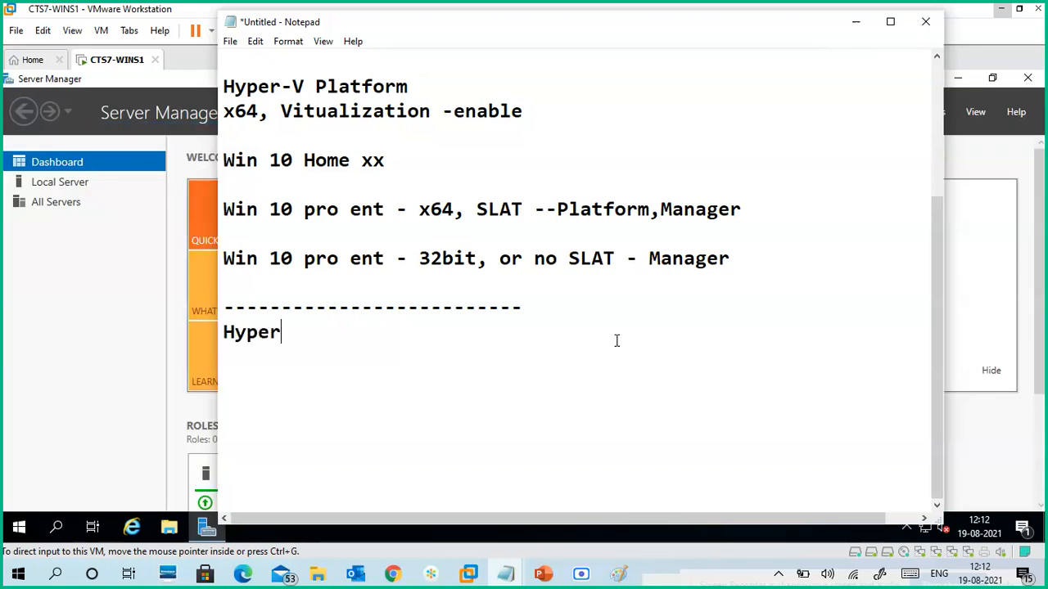
{"action": "type", "text": "-v aman"}
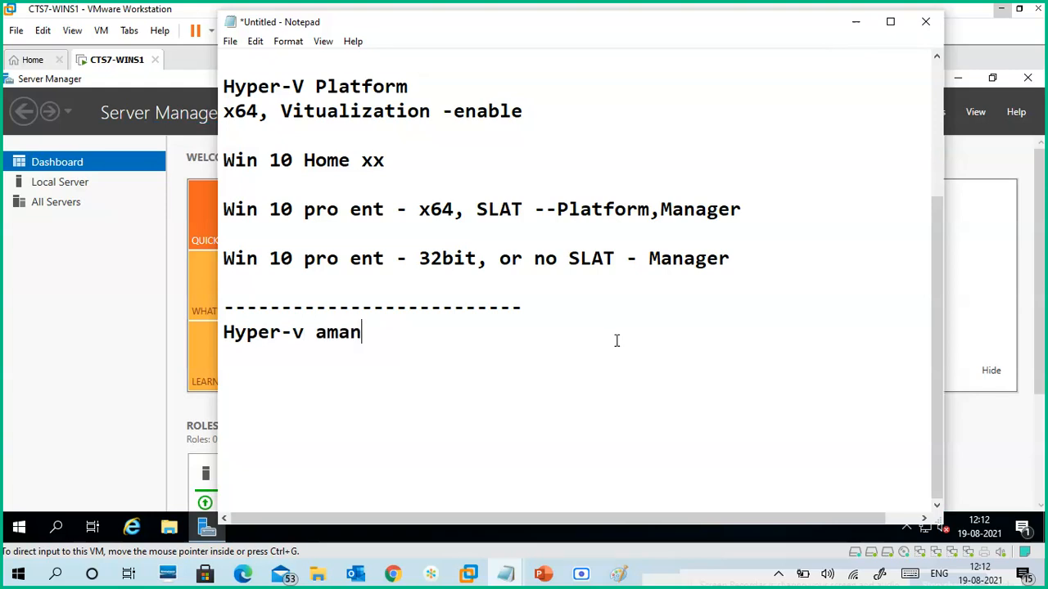
{"action": "type", "text": "ger"}
{"action": "key", "text": "BackSpace"}
{"action": "key", "text": "BackSpace"}
{"action": "key", "text": "BackSpace"}
{"action": "key", "text": "BackSpace"}
{"action": "key", "text": "BackSpace"}
{"action": "key", "text": "BackSpace"}
{"action": "key", "text": "BackSpace"}
{"action": "key", "text": "BackSpace"}
{"action": "type", "text": "manager "}
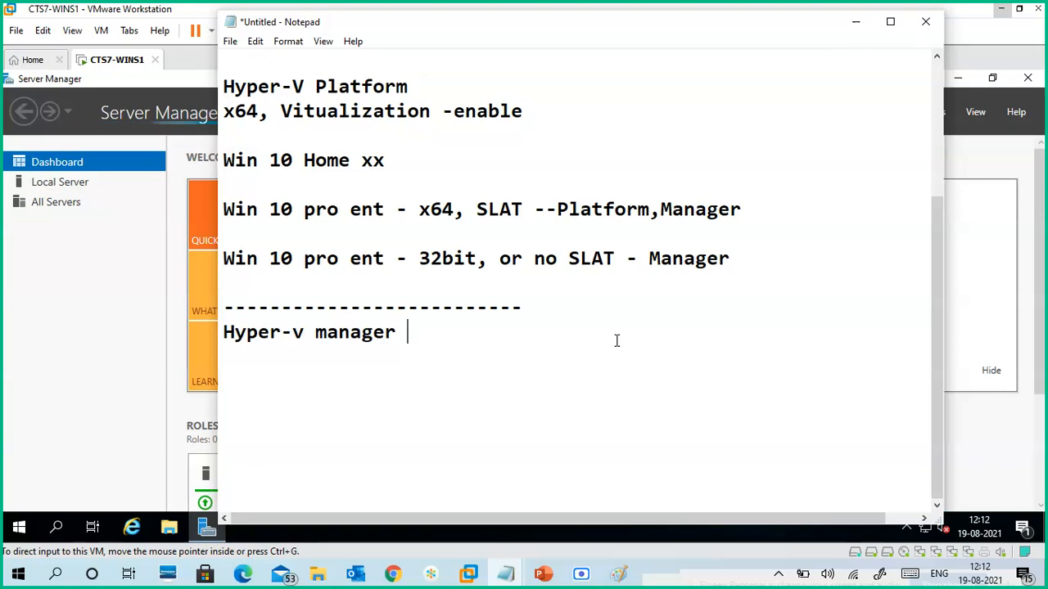
{"action": "type", "text": "- conne"}
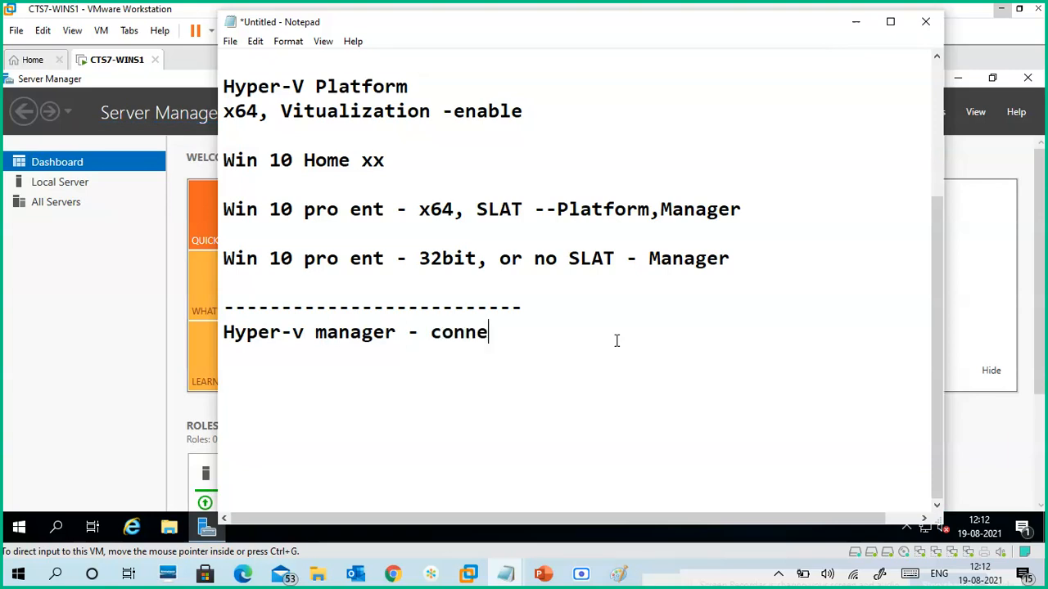
{"action": "type", "text": "ct hyper"}
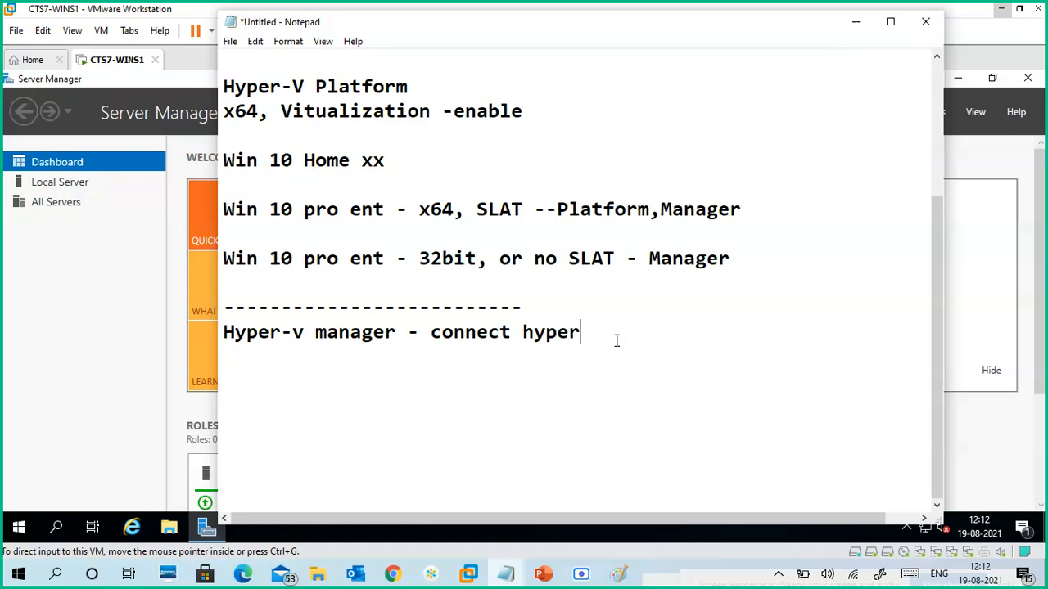
{"action": "type", "text": "-v server"}
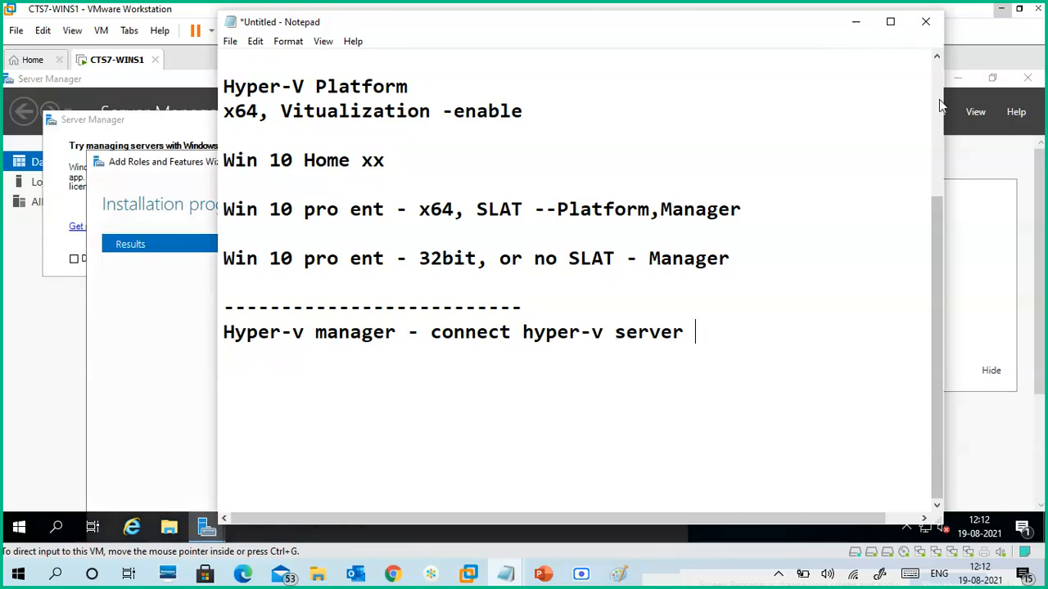
Return to the virtual machine, dismiss the Windows Admin Center prompt and reposition the Add Roles and Features Wizard to show the Hyper-V installation progress.
{"action": "left_click", "coordinate": [860, 22]}
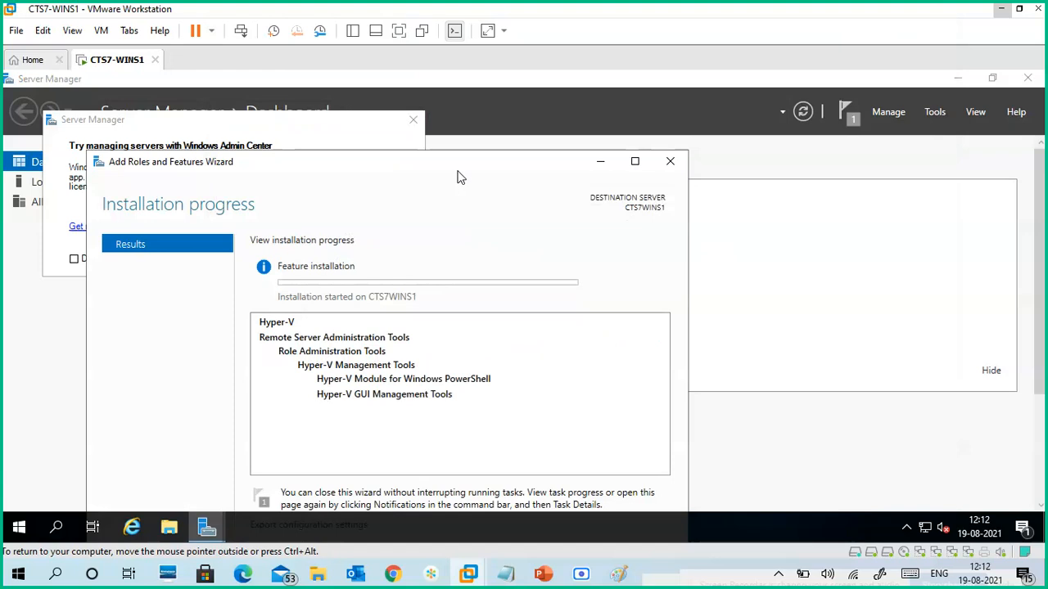
{"action": "left_click_drag", "start_coordinate": [455, 166], "coordinate": [461, 164]}
{"action": "left_click", "coordinate": [413, 121]}
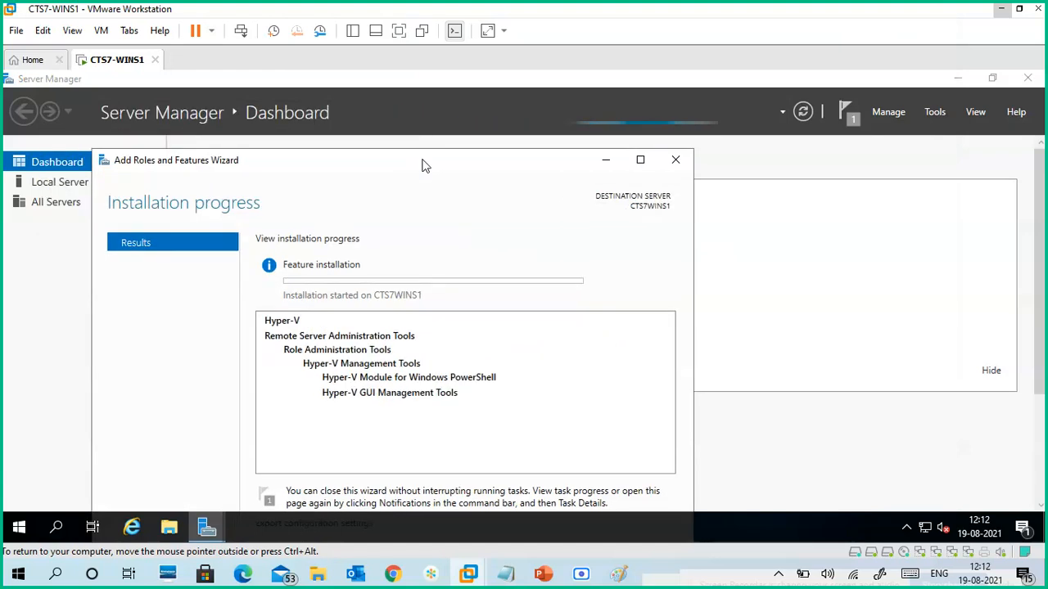
{"action": "left_click_drag", "start_coordinate": [500, 112], "coordinate": [503, 112]}
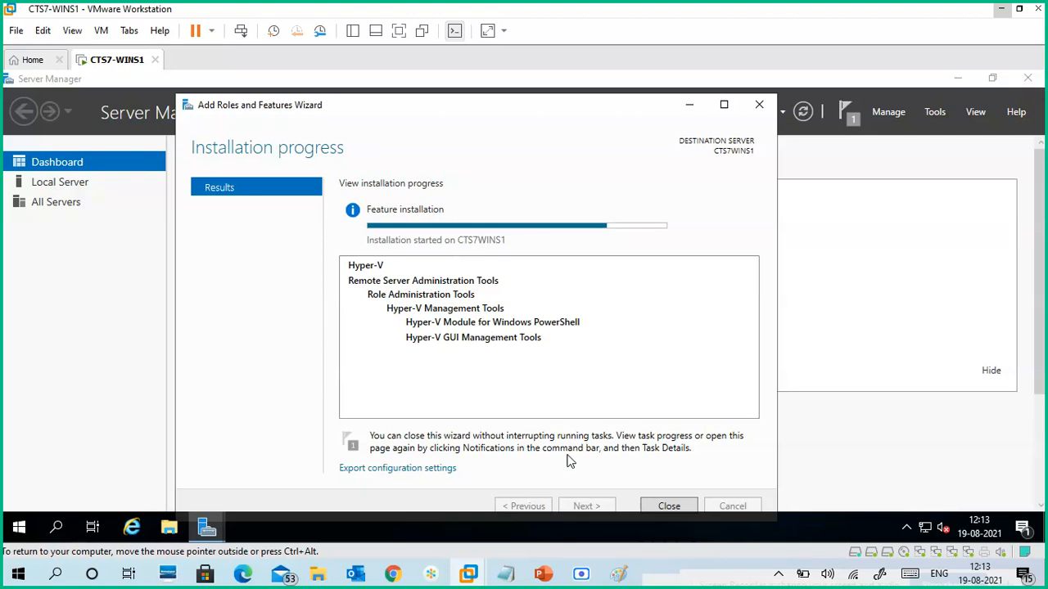
Switch back to the Notepad notes and add 14 line breaks after the "Hyper-v manager - connect hyper-v server" line.
{"action": "mouse_move", "coordinate": [511, 576]}
{"action": "left_click", "coordinate": [537, 554]}
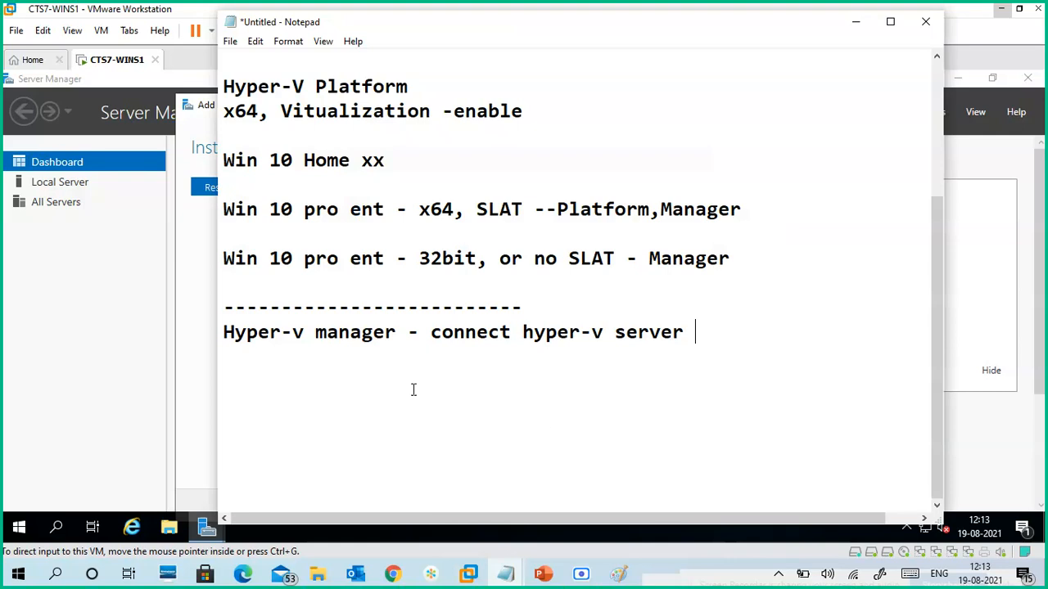
{"action": "key", "text": "Return"}
{"action": "key", "text": "Return"}
{"action": "key", "text": "Return"}
{"action": "key", "text": "Return"}
{"action": "key", "text": "Return"}
{"action": "key", "text": "Return"}
{"action": "key", "text": "Return"}
{"action": "key", "text": "Return"}
{"action": "key", "text": "Return"}
{"action": "key", "text": "Return"}
{"action": "key", "text": "Return"}
{"action": "key", "text": "Return"}
{"action": "key", "text": "Return"}
{"action": "key", "text": "Return"}
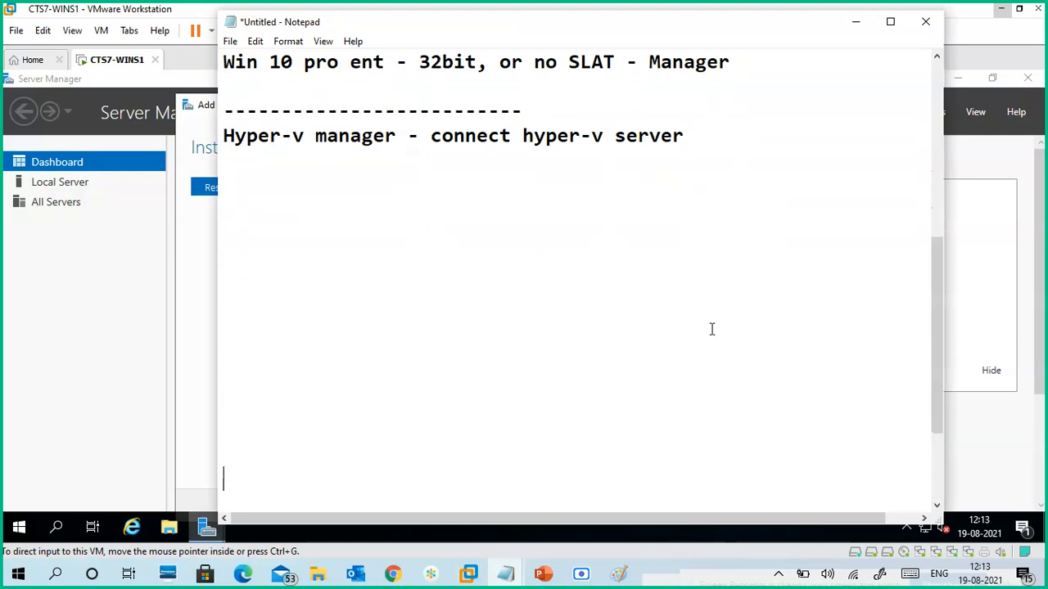
Write "Sheilded VMs" on the third line below the Hyper-v manager note.
{"action": "left_click", "coordinate": [268, 206]}
{"action": "type", "text": "Sheil"}
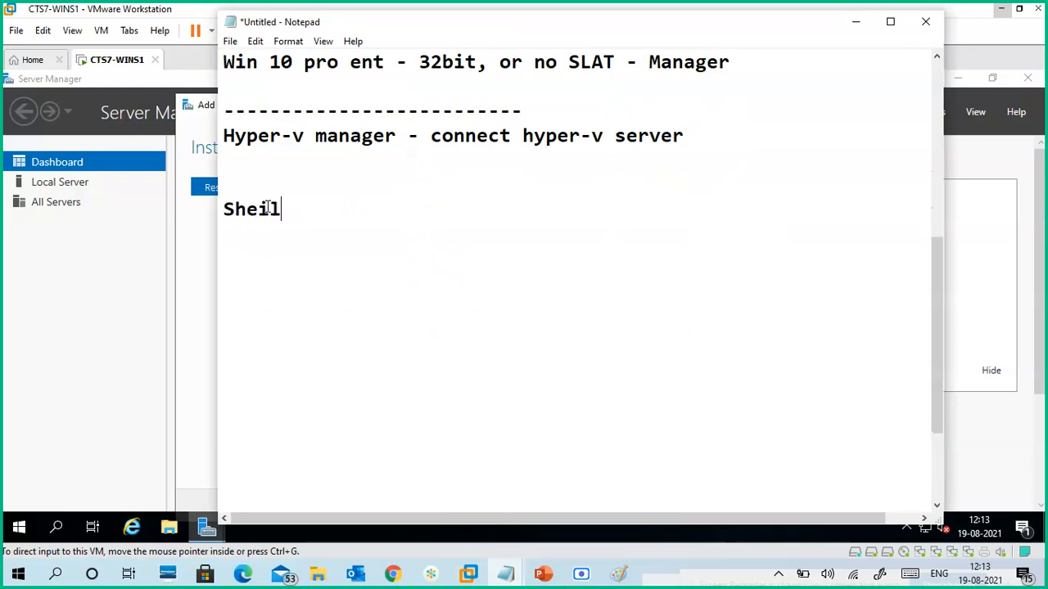
{"action": "type", "text": "d"}
{"action": "type", "text": "ing"}
{"action": "key", "text": "BackSpace"}
{"action": "key", "text": "BackSpace"}
{"action": "key", "text": "BackSpace"}
{"action": "key", "text": "BackSpace"}
{"action": "type", "text": "e"}
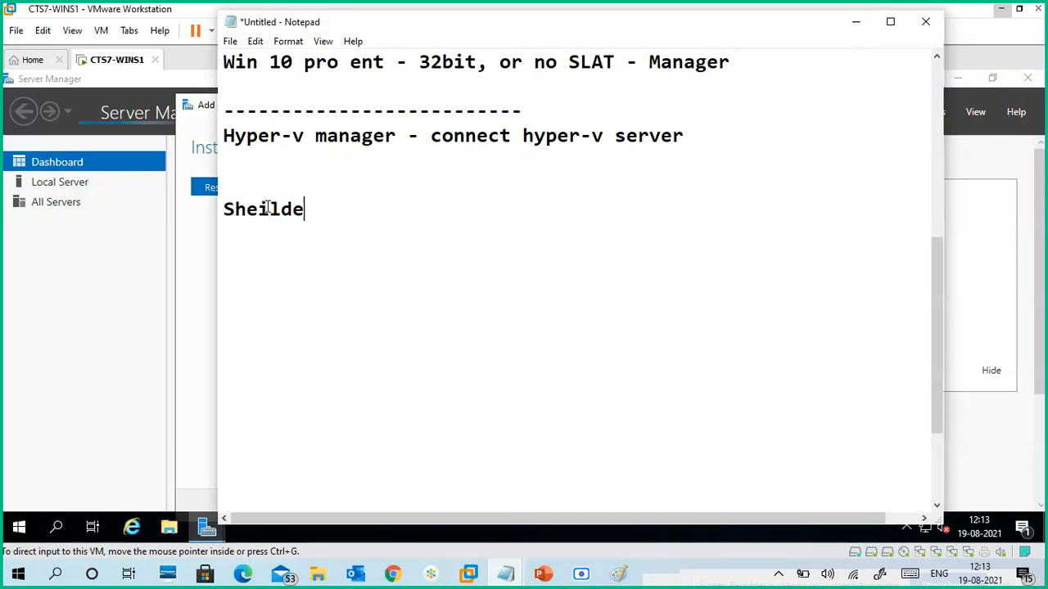
{"action": "type", "text": "d VMs"}
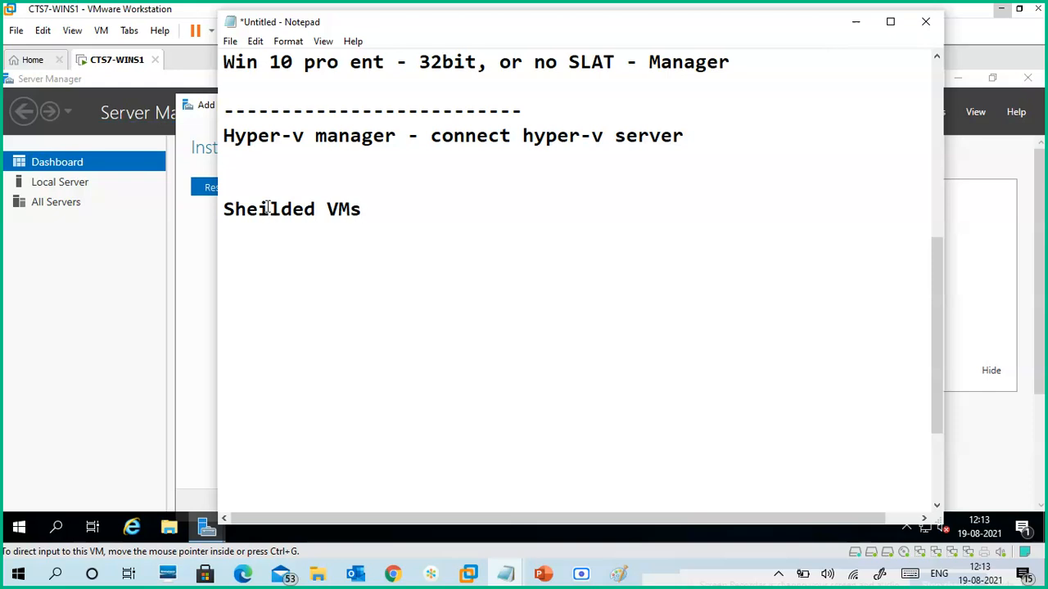
Add the heading "2016:" on the empty line directly above "Sheilded VMs".
{"action": "type", "text": "2016"}
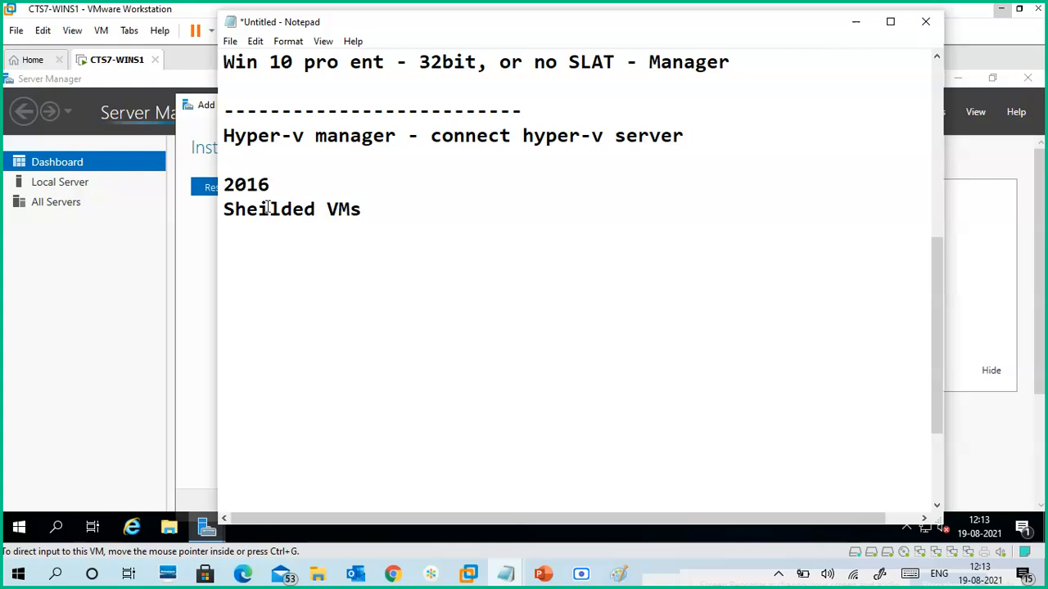
{"action": "key", "text": "Left"}
{"action": "key", "text": "Left"}
{"action": "key", "text": "Left"}
{"action": "key", "text": "Left"}
{"action": "key", "text": "Right"}
{"action": "key", "text": "Right"}
{"action": "key", "text": "Right"}
{"action": "key", "text": "Right"}
Add "Nested virtualization" on the line below "Sheilded VMs" in the 2016 list.
{"action": "key", "text": "Down"}
{"action": "key", "text": "Down"}
{"action": "key", "text": "Return"}
{"action": "key", "text": "BackSpace"}
{"action": "type", "text": "Net"}
{"action": "key", "text": "BackSpace"}
{"action": "type", "text": "sted v"}
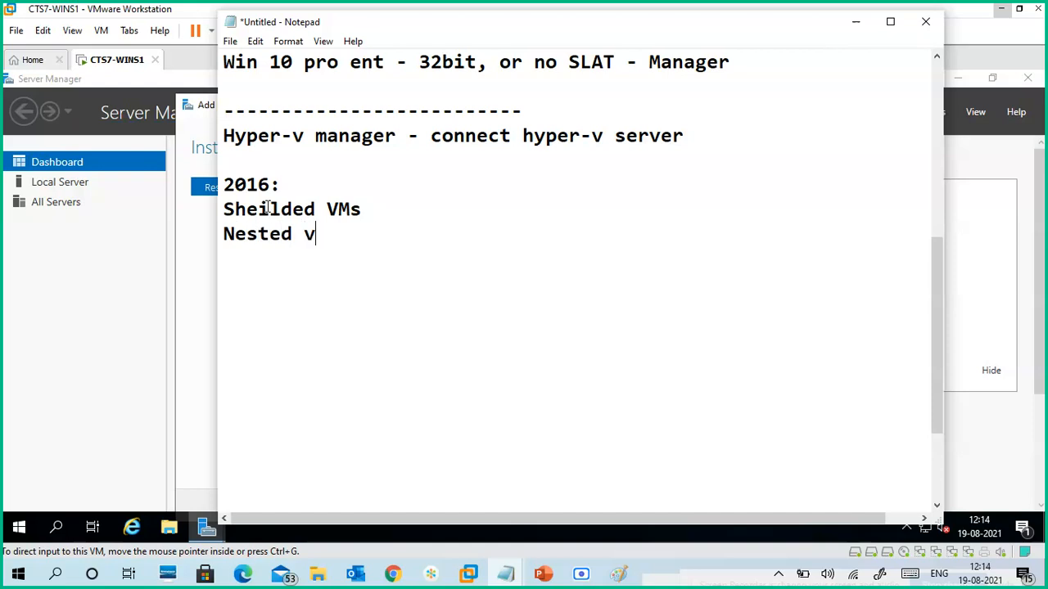
{"action": "type", "text": "irtualization"}
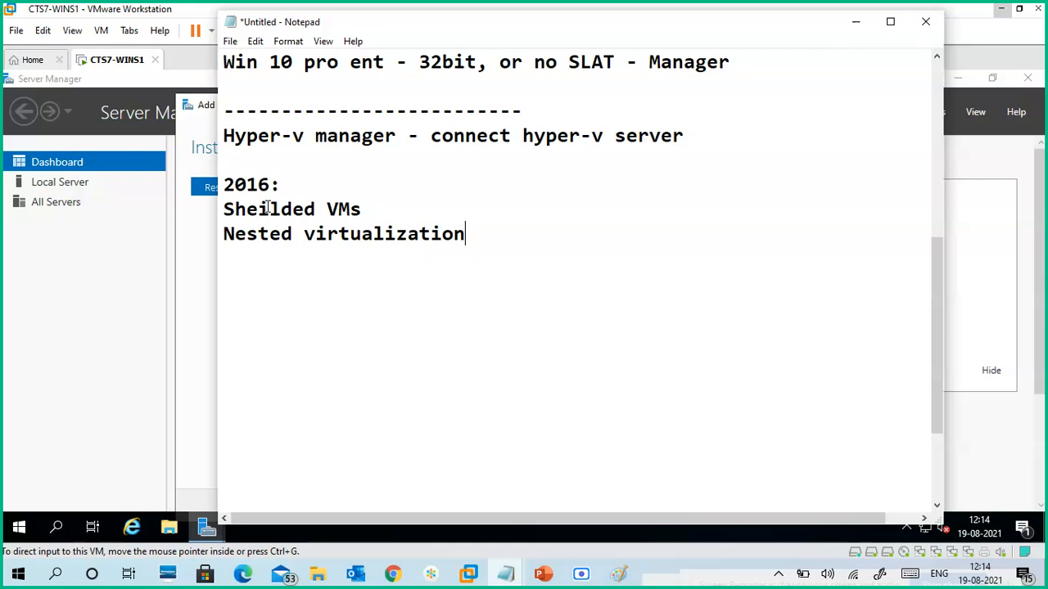
Add the explanation "Hyper-V VM1 -inside of Vm1 we can create other vm" on a new line below "Nested virtualization".
{"action": "key", "text": "Return"}
{"action": "type", "text": "Hyper-V "}
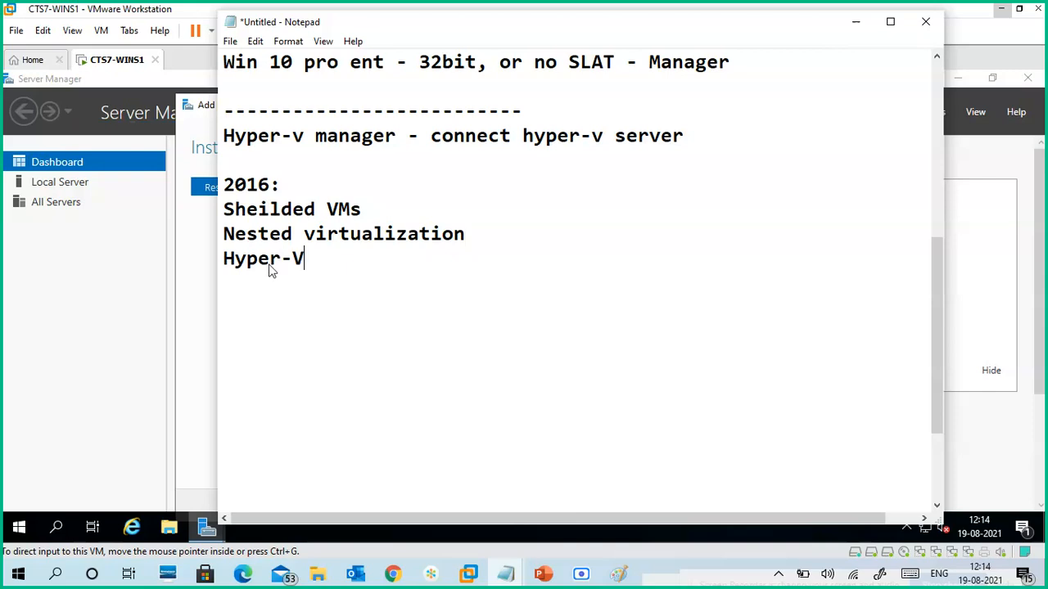
{"action": "type", "text": "VM1 -"}
{"action": "key", "text": "BackSpace"}
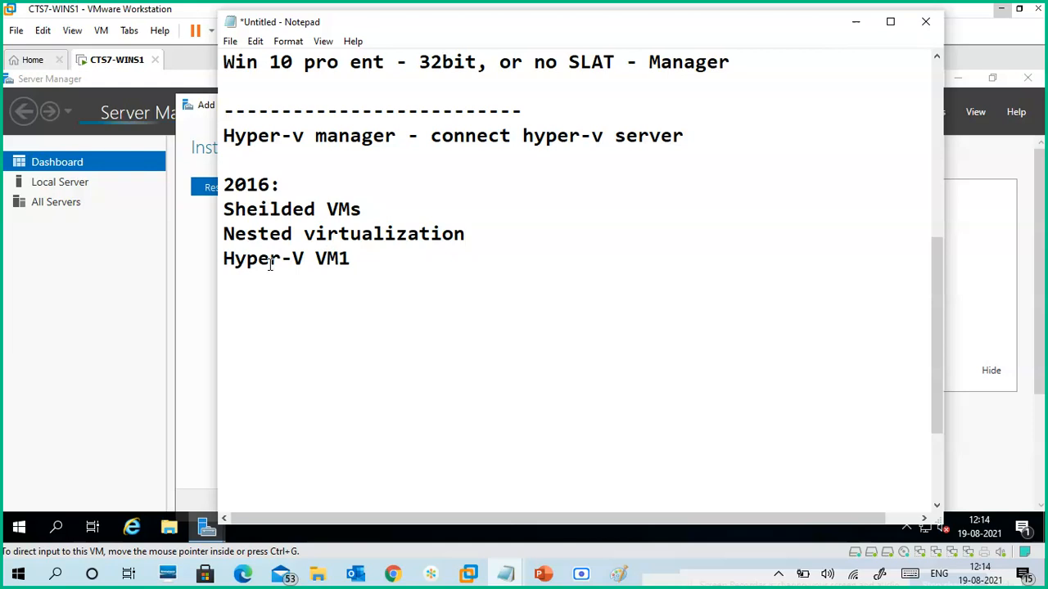
{"action": "type", "text": "-insid"}
{"action": "key", "text": "BackSpace"}
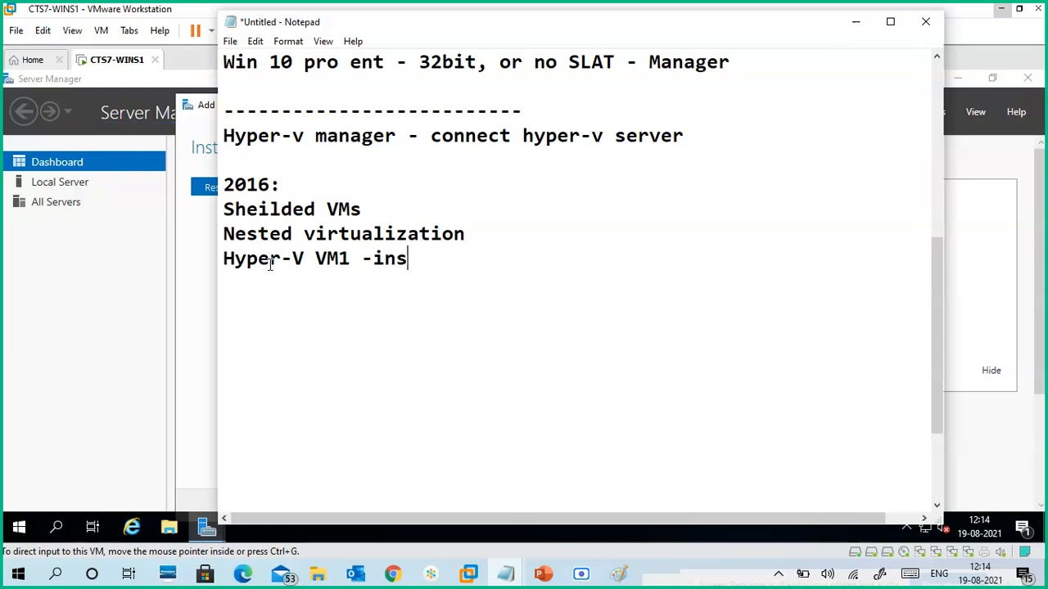
{"action": "type", "text": "ide of "}
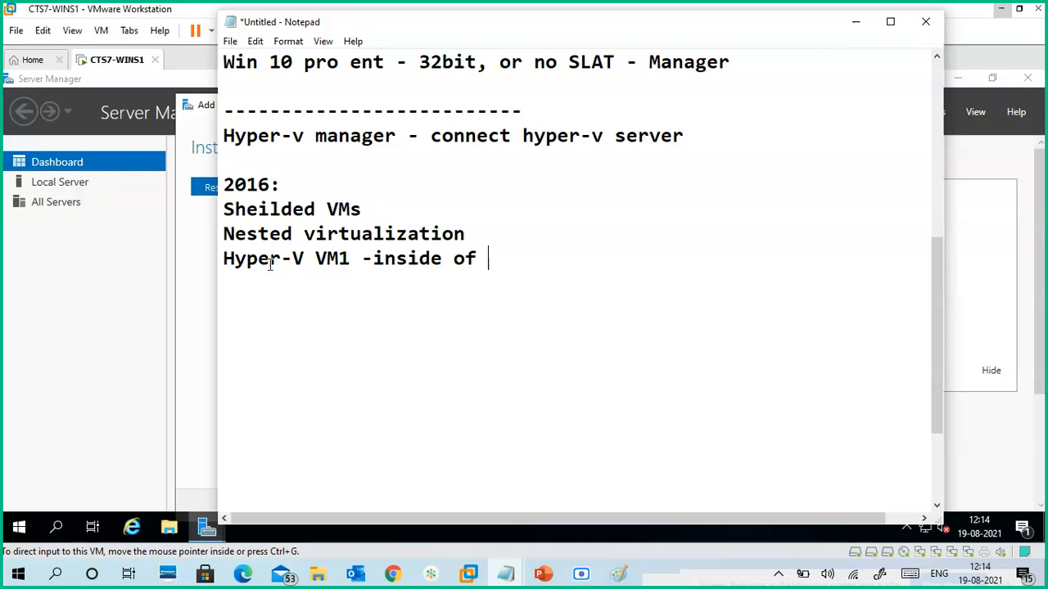
{"action": "type", "text": "Vm1 "}
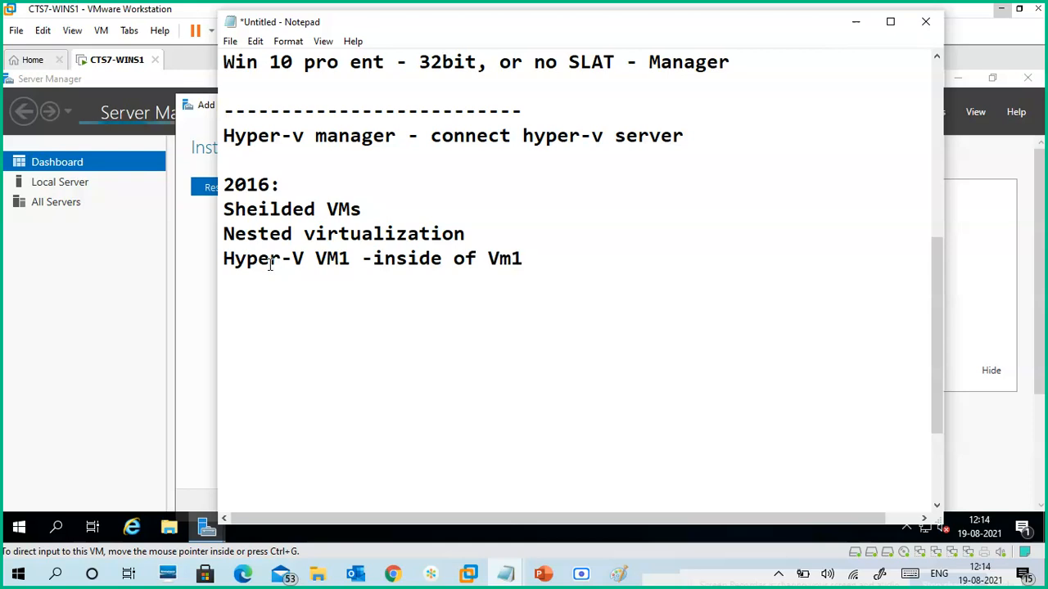
{"action": "type", "text": "we can "}
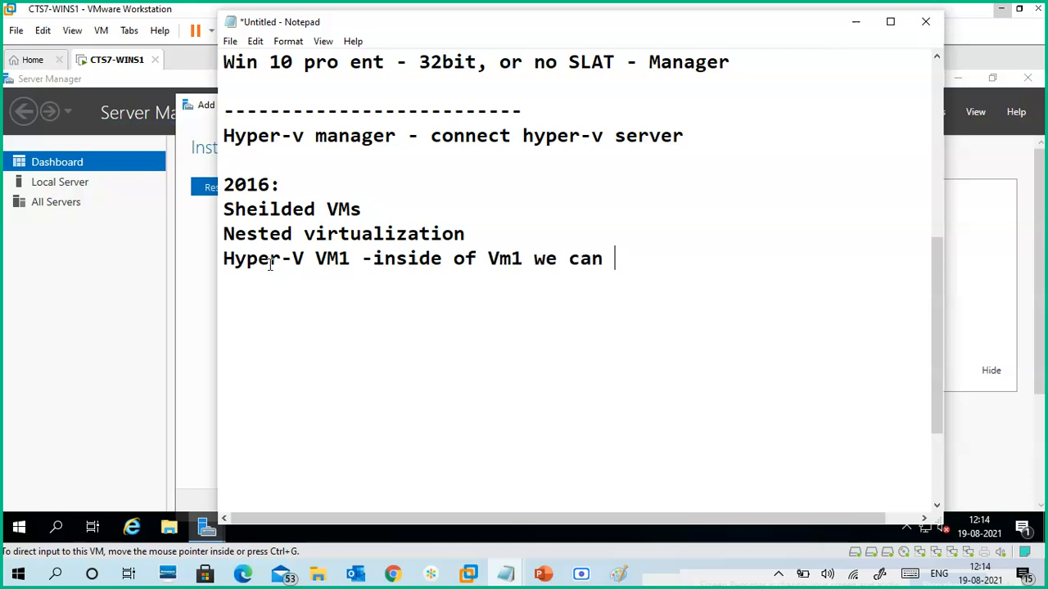
{"action": "type", "text": "create "}
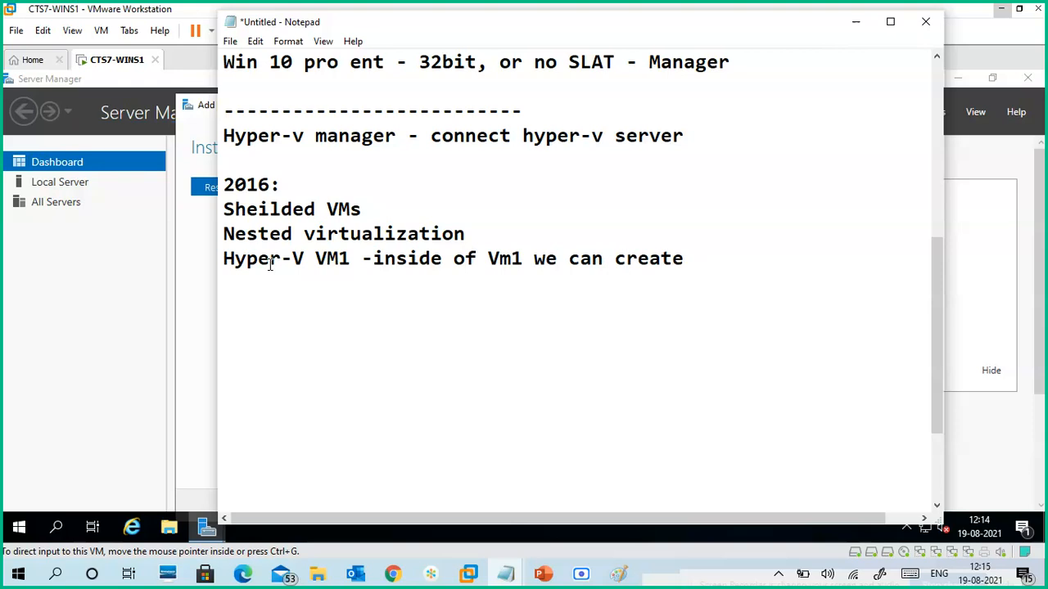
{"action": "type", "text": "VM"}
{"action": "key", "text": "BackSpace"}
{"action": "key", "text": "BackSpace"}
{"action": "type", "text": "o"}
{"action": "type", "text": "vm"}
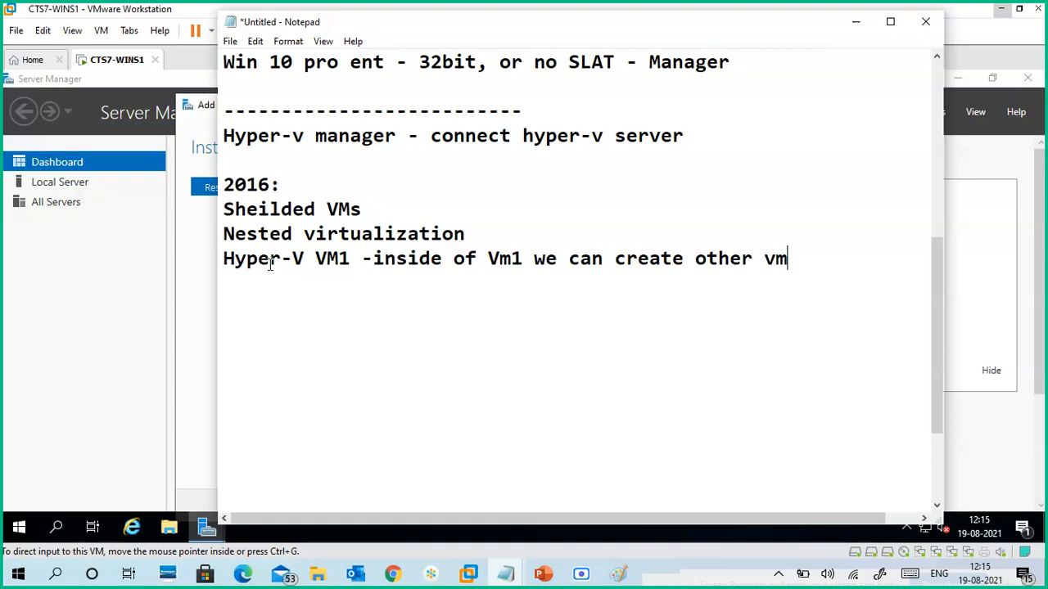
Delete the word "Hyper-V" before "VM1" in the line under "Nested virtualization".
{"action": "key", "text": "Left"}
{"action": "key", "text": "Left"}
{"action": "key", "text": "Left"}
{"action": "key", "text": "Left"}
{"action": "key", "text": "Left"}
{"action": "key", "text": "Left"}
{"action": "key", "text": "Left"}
{"action": "key", "text": "Left"}
{"action": "key", "text": "Left"}
{"action": "key", "text": "Left"}
{"action": "key", "text": "Left"}
{"action": "key", "text": "Left"}
{"action": "key", "text": "Left"}
{"action": "key", "text": "Left"}
{"action": "key", "text": "Left"}
{"action": "key", "text": "Left"}
{"action": "key", "text": "Left"}
{"action": "key", "text": "Left"}
{"action": "key", "text": "Left"}
{"action": "key", "text": "Left"}
{"action": "key", "text": "Left"}
{"action": "key", "text": "Left"}
{"action": "key", "text": "Left"}
{"action": "key", "text": "Left"}
{"action": "key", "text": "BackSpace"}
{"action": "key", "text": "BackSpace"}
{"action": "key", "text": "BackSpace"}
{"action": "key", "text": "BackSpace"}
{"action": "key", "text": "BackSpace"}
{"action": "key", "text": "BackSpace"}
{"action": "key", "text": "BackSpace"}
{"action": "key", "text": "BackSpace"}
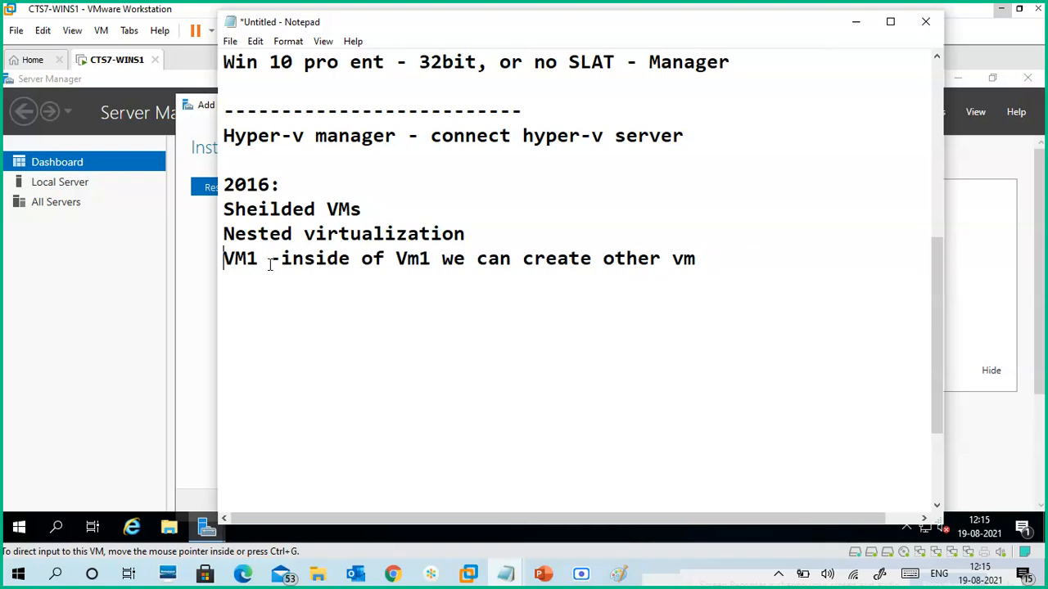
Insert "in SYSTEM " in front of "VM1" in the line under "Nested virtualization".
{"action": "type", "text": "in P"}
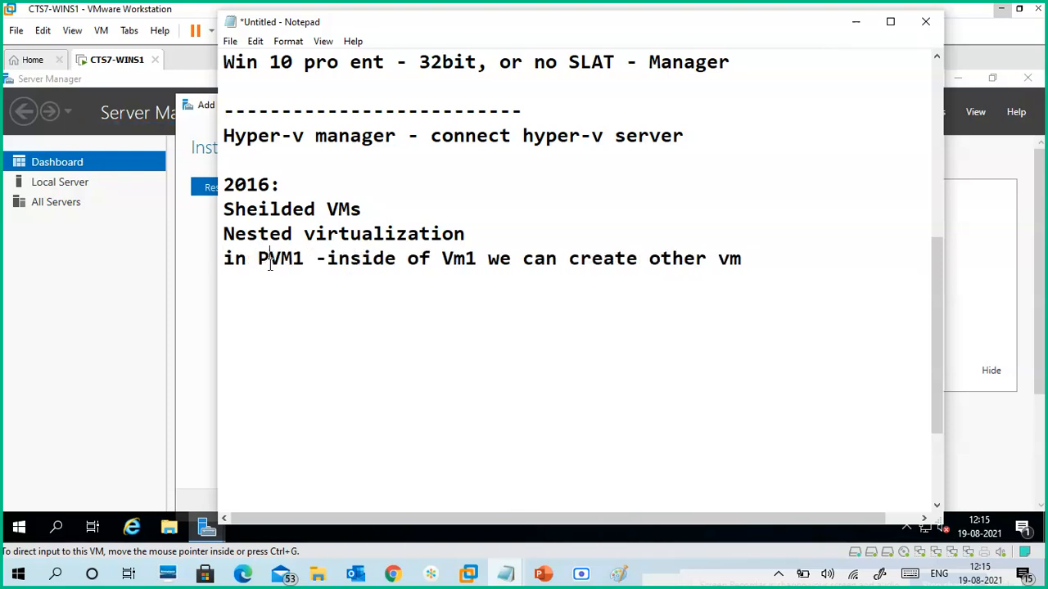
{"action": "type", "text": "C"}
{"action": "key", "text": "BackSpace"}
{"action": "key", "text": "BackSpace"}
{"action": "type", "text": "SYS"}
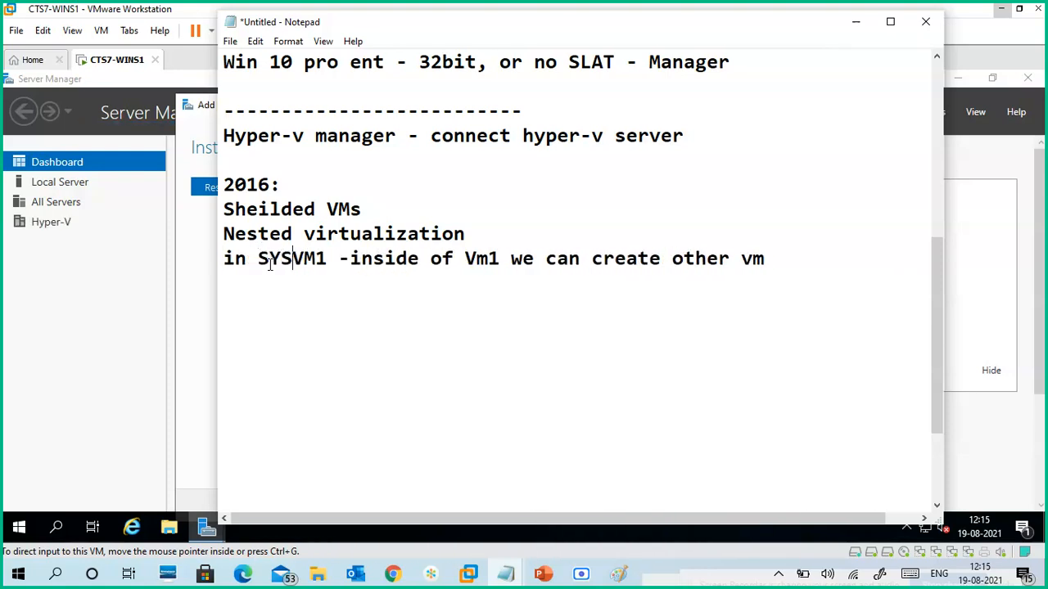
{"action": "type", "text": "tem"}
{"action": "key", "text": "BackSpace"}
{"action": "key", "text": "BackSpace"}
{"action": "key", "text": "BackSpace"}
{"action": "key", "text": "BackSpace"}
{"action": "type", "text": "te"}
{"action": "key", "text": "BackSpace"}
{"action": "key", "text": "BackSpace"}
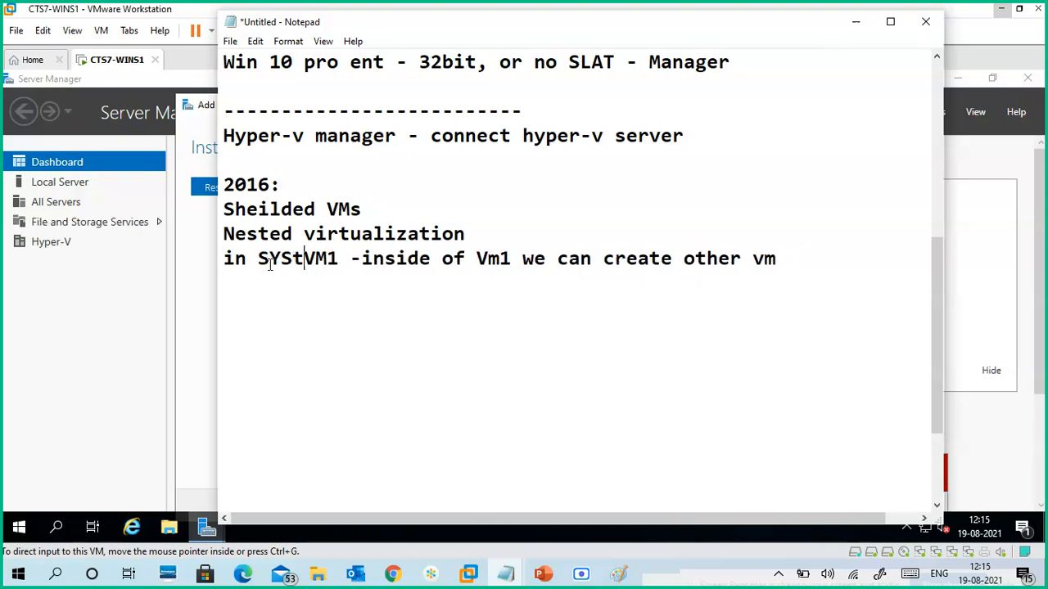
{"action": "type", "text": "TEM"}
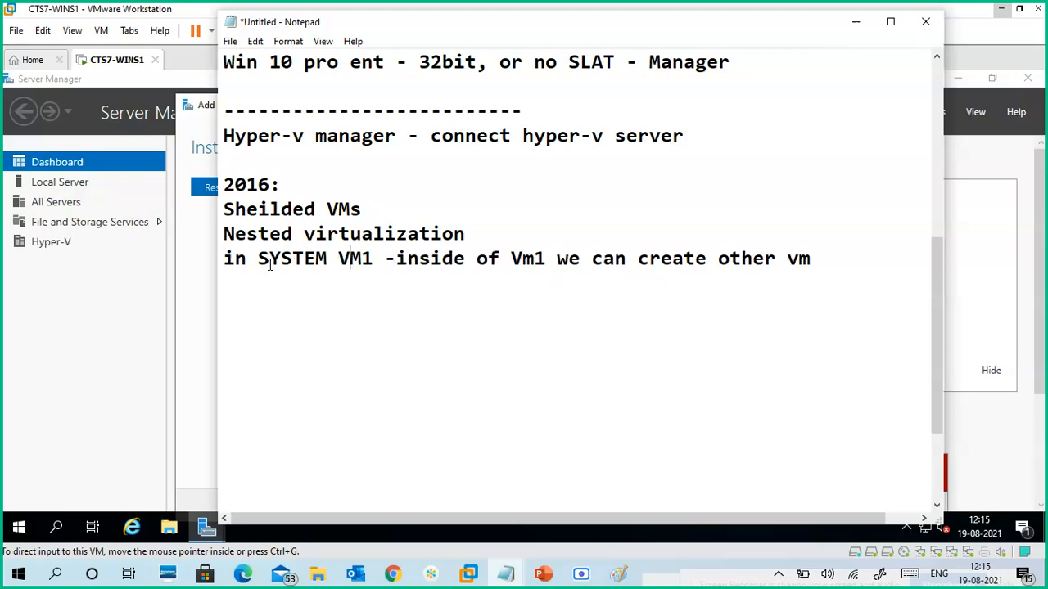
Replace the dash after "VM1" with "created and", and break the line before "create other vm".
{"action": "key", "text": "Right"}
{"action": "key", "text": "Right"}
{"action": "type", "text": "crea"}
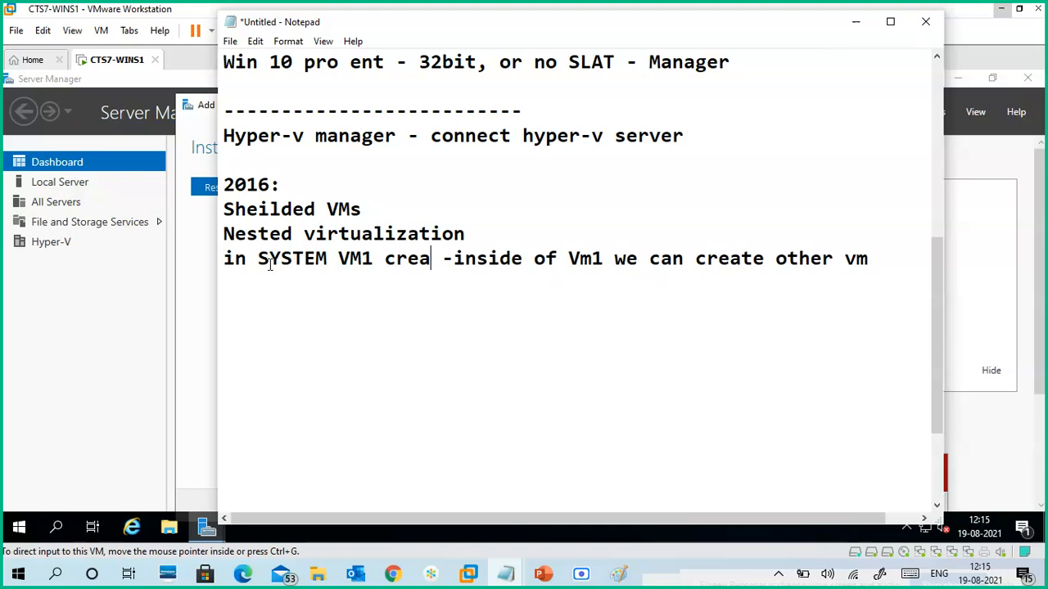
{"action": "type", "text": "ted "}
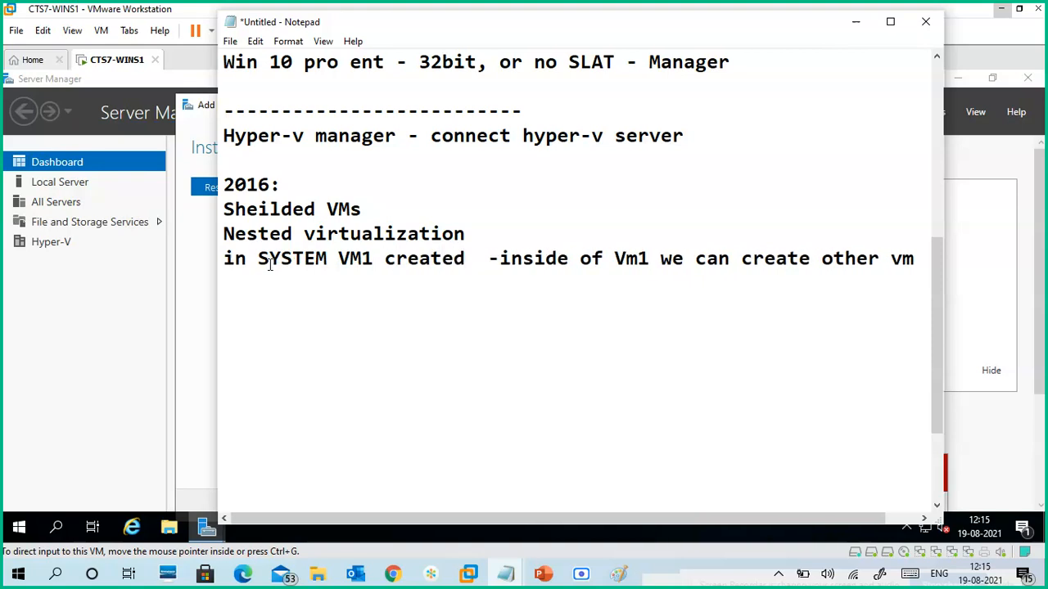
{"action": "type", "text": "and in"}
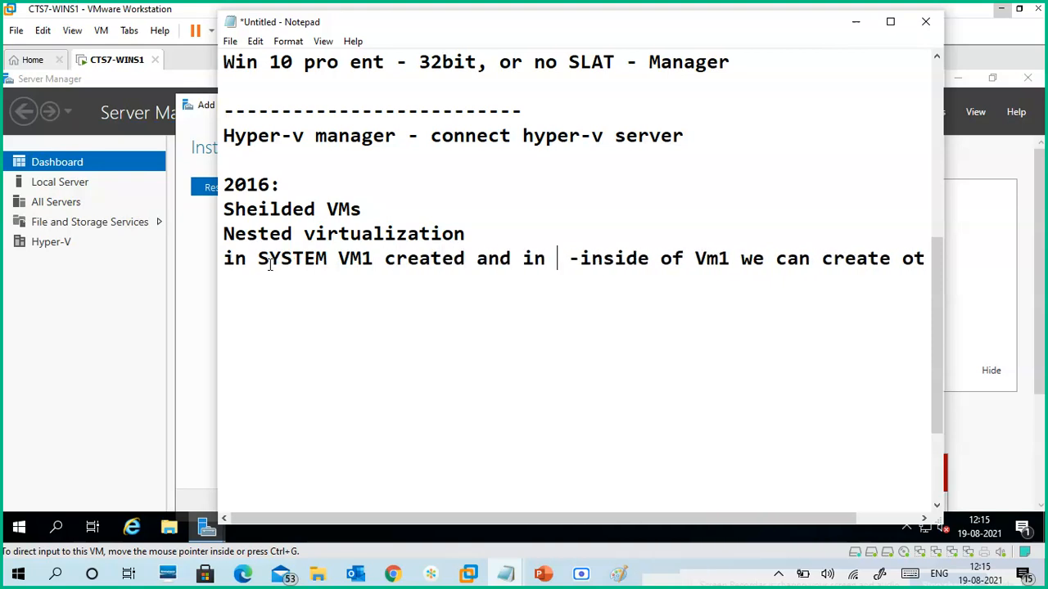
{"action": "key", "text": "BackSpace"}
{"action": "key", "text": "BackSpace"}
{"action": "key", "text": "BackSpace"}
{"action": "key", "text": "BackSpace"}
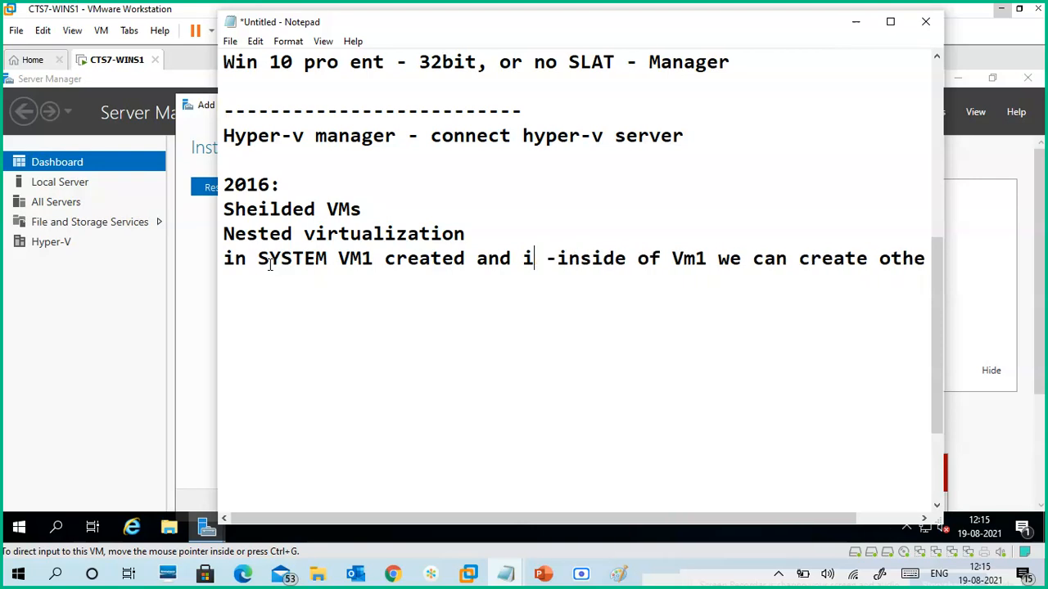
{"action": "key", "text": "Delete"}
{"action": "key", "text": "Delete"}
{"action": "key", "text": "Delete"}
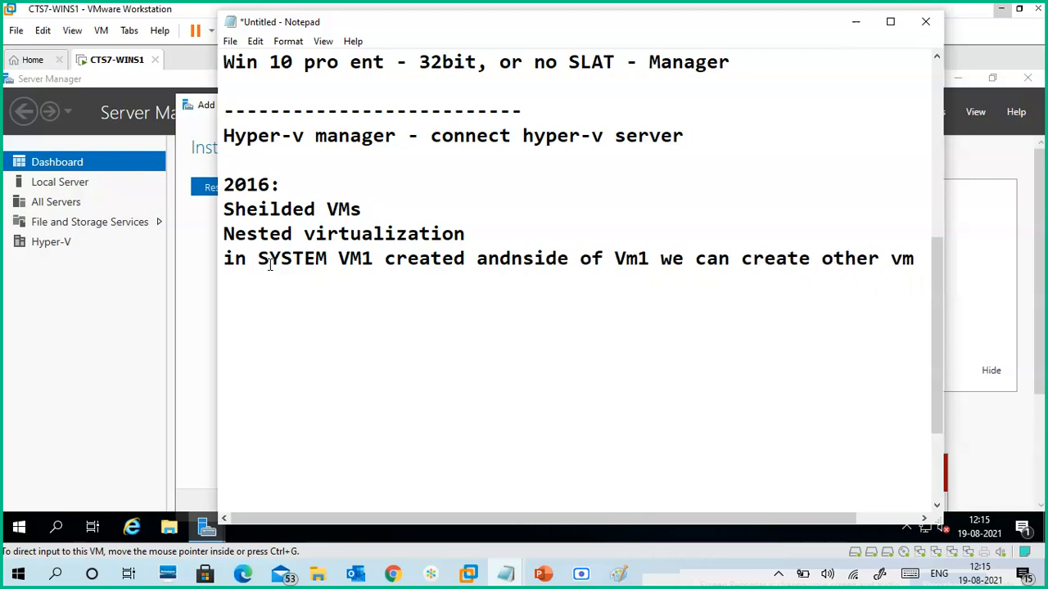
{"action": "type", "text": "i"}
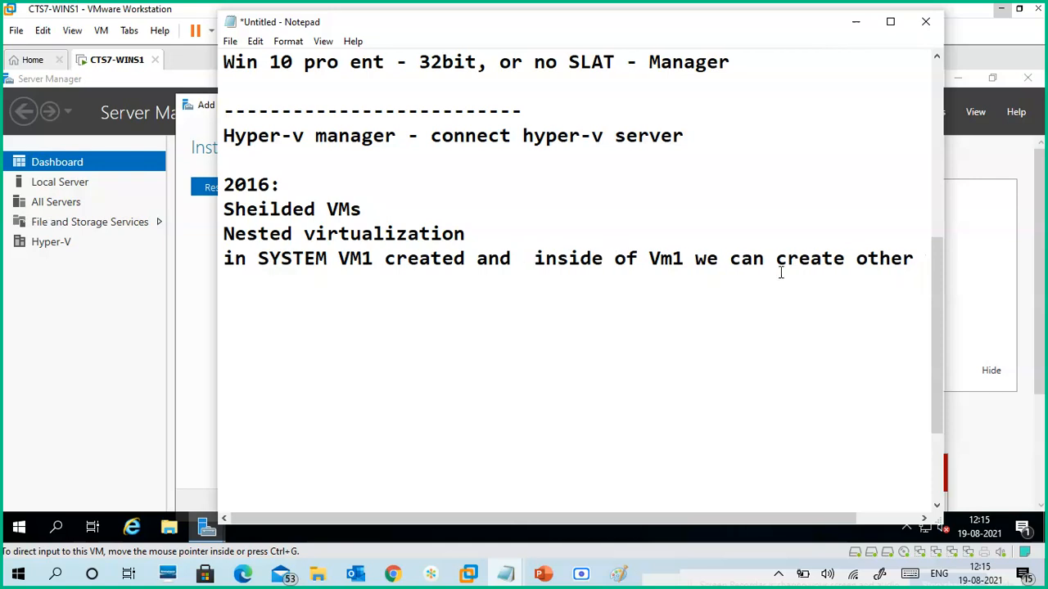
{"action": "left_click", "coordinate": [778, 260]}
{"action": "key", "text": "Return"}
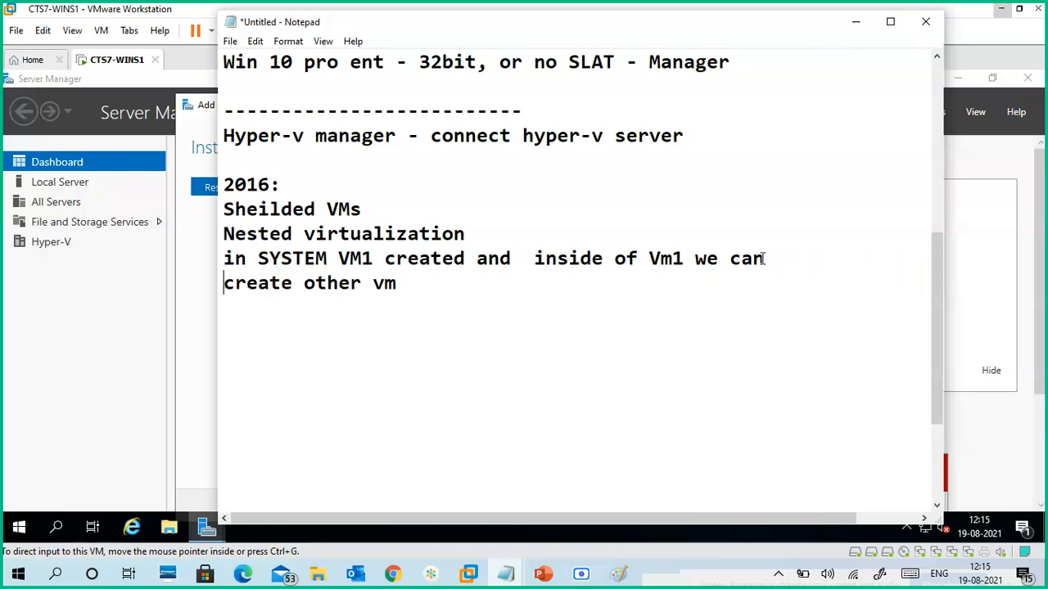
Add the line "--to protect VM form attacks" under "Sheilded VMs", followed by a blank line before "Nested virtualization".
{"action": "left_click", "coordinate": [225, 232]}
{"action": "key", "text": "Return"}
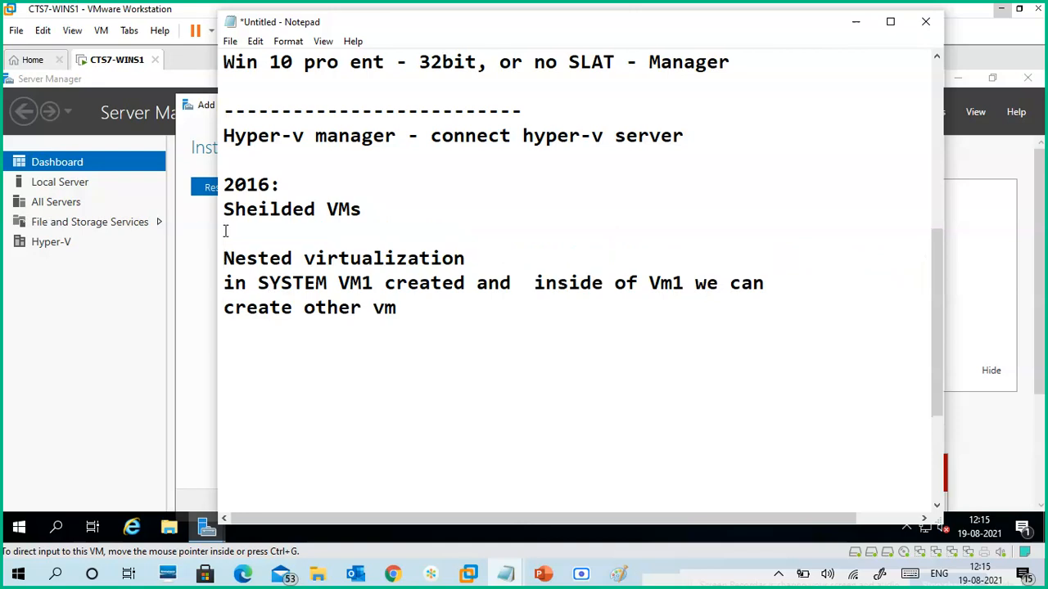
{"action": "type", "text": "--to procte"}
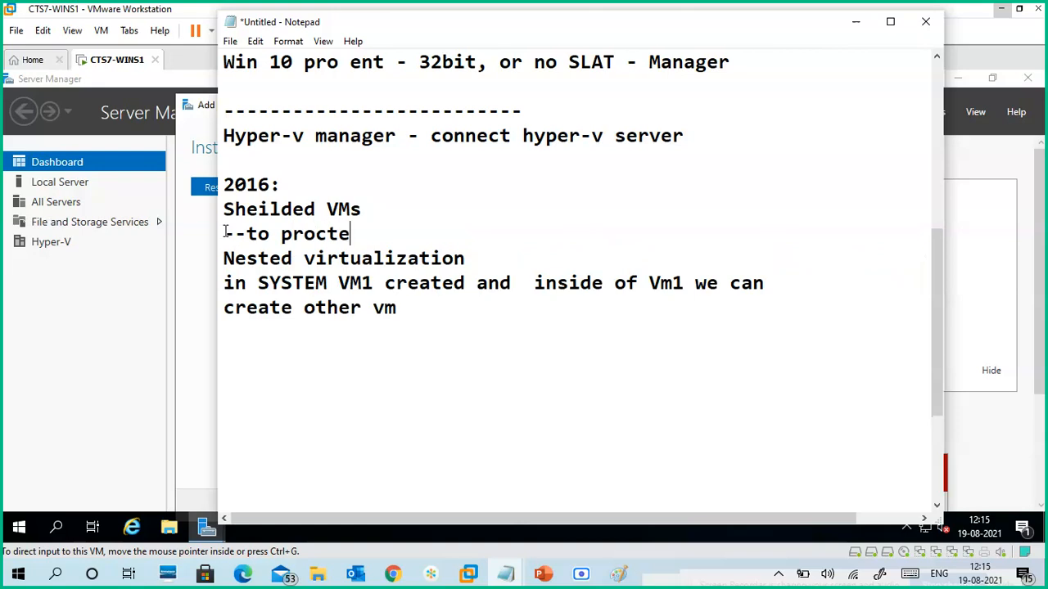
{"action": "key", "text": "BackSpace"}
{"action": "key", "text": "BackSpace"}
{"action": "key", "text": "BackSpace"}
{"action": "type", "text": "tect Vm"}
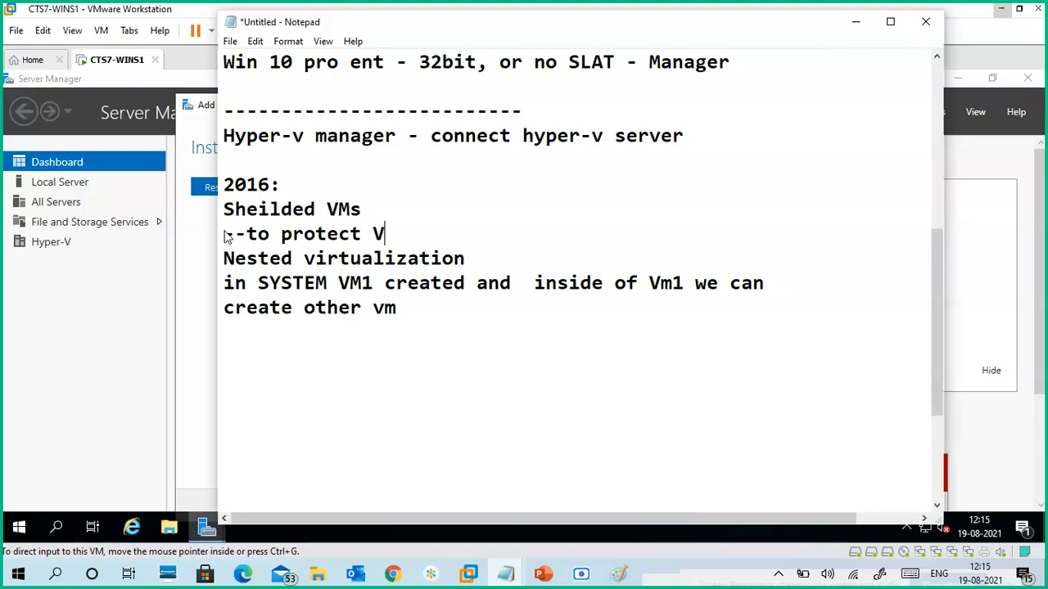
{"action": "key", "text": "BackSpace"}
{"action": "key", "text": "BackSpace"}
{"action": "type", "text": "M for"}
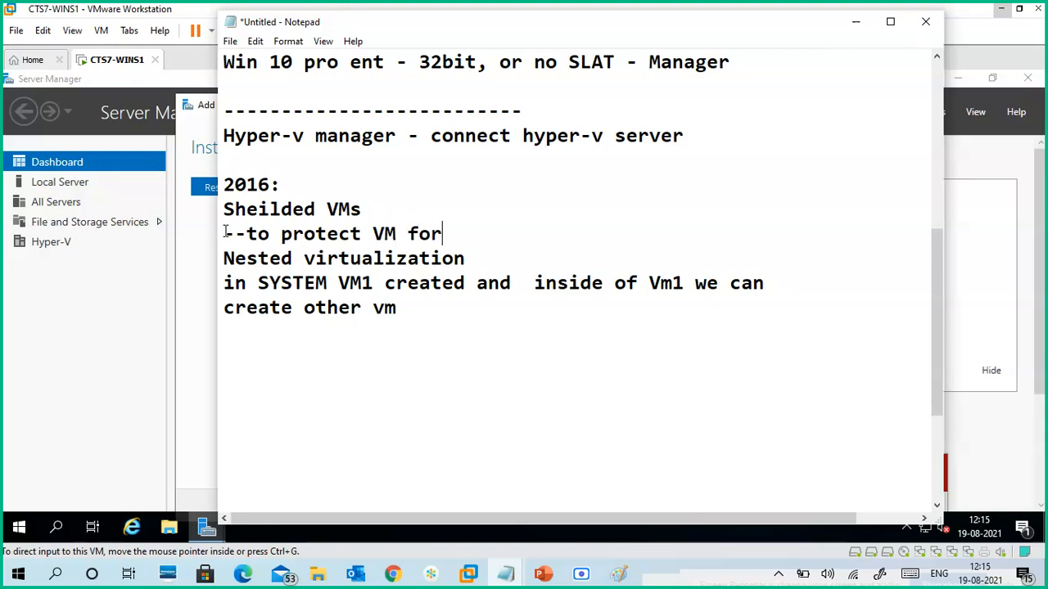
{"action": "type", "text": "m atteac"}
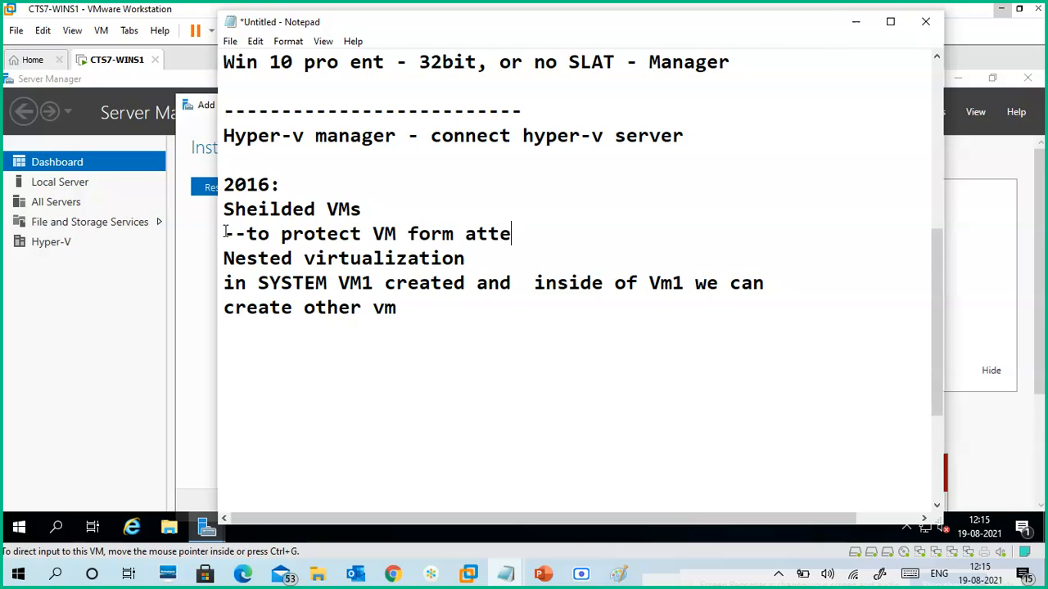
{"action": "key", "text": "BackSpace"}
{"action": "key", "text": "BackSpace"}
{"action": "type", "text": "a"}
{"action": "key", "text": "BackSpace"}
{"action": "key", "text": "BackSpace"}
{"action": "type", "text": "acks"}
{"action": "key", "text": "Return"}
{"action": "scroll", "coordinate": [270, 278], "scroll_direction": "down", "scroll_amount": 2}
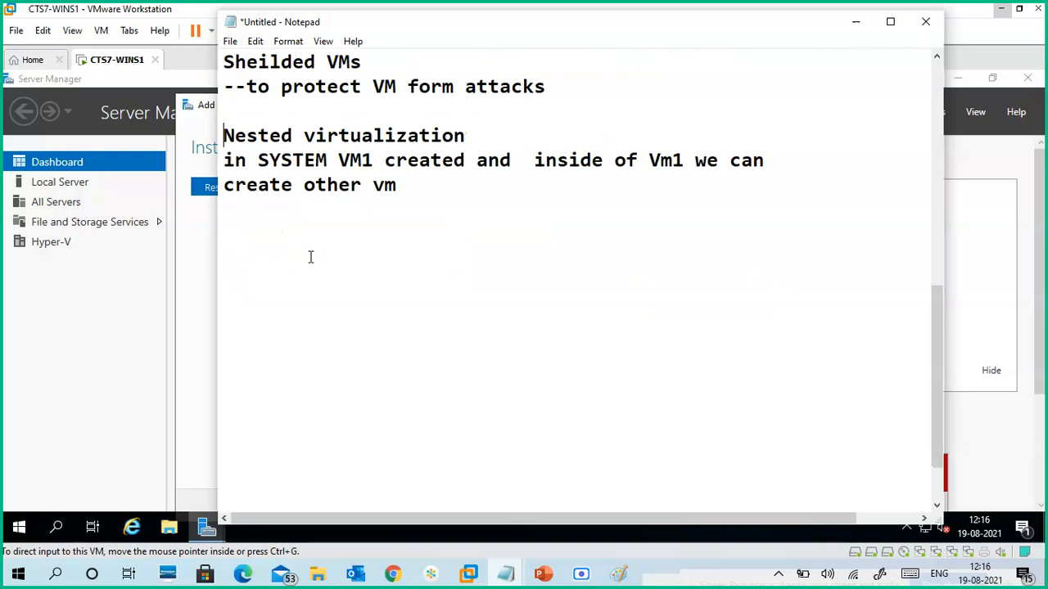
Minimize the notes window and close the finished Add Roles and Features Wizard in the CTS7-WINS1 virtual machine.
{"action": "left_click", "coordinate": [308, 254]}
{"action": "left_click", "coordinate": [290, 216]}
{"action": "left_click", "coordinate": [300, 248]}
{"action": "left_click", "coordinate": [857, 22]}
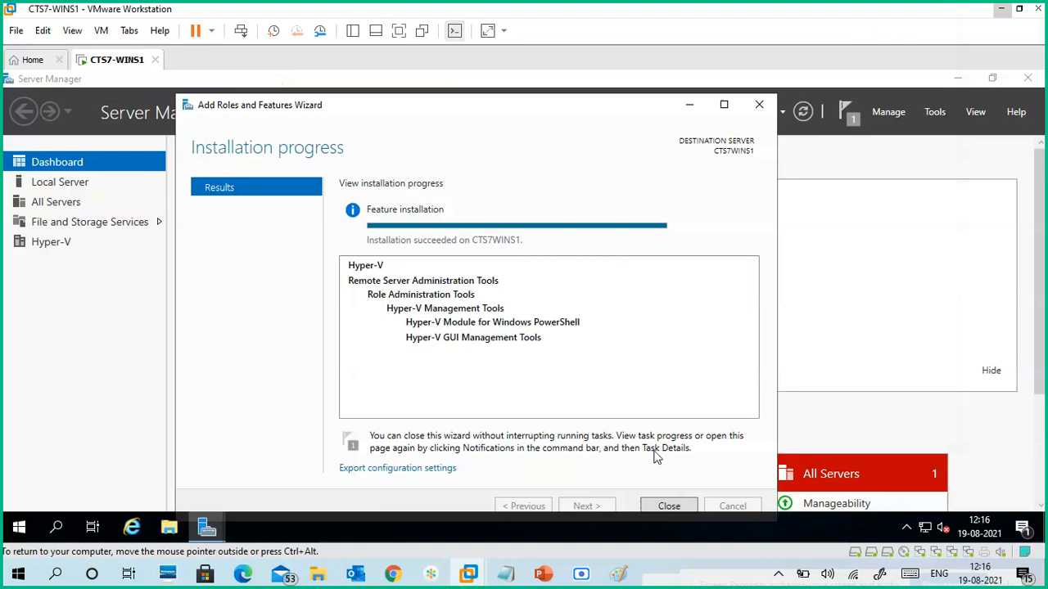
{"action": "left_click", "coordinate": [669, 506]}
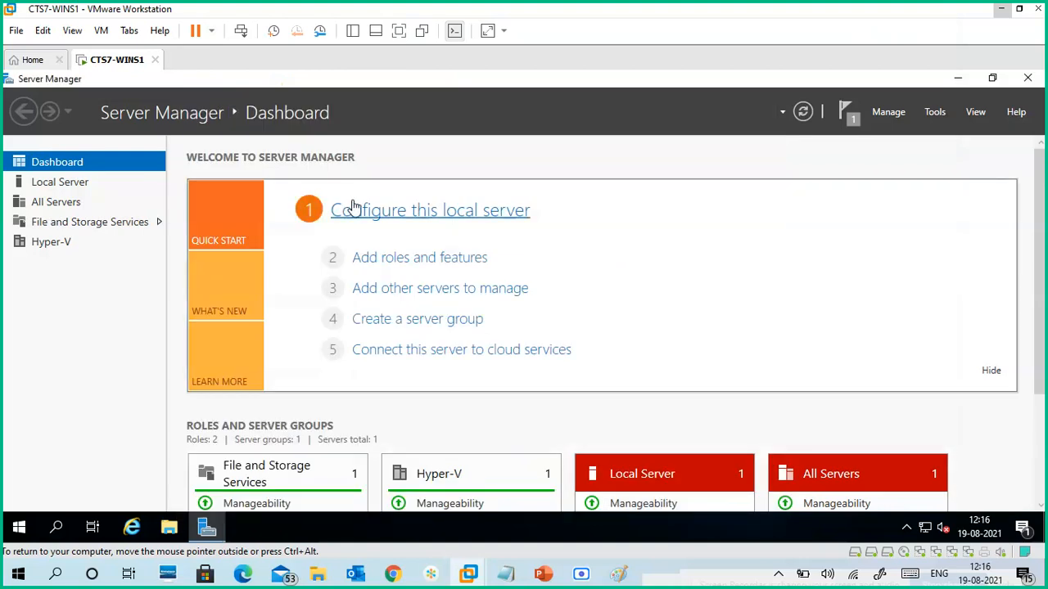
Show the Local Server page in Server Manager and locate Hyper-V Manager among its management tools.
{"action": "left_click", "coordinate": [76, 185]}
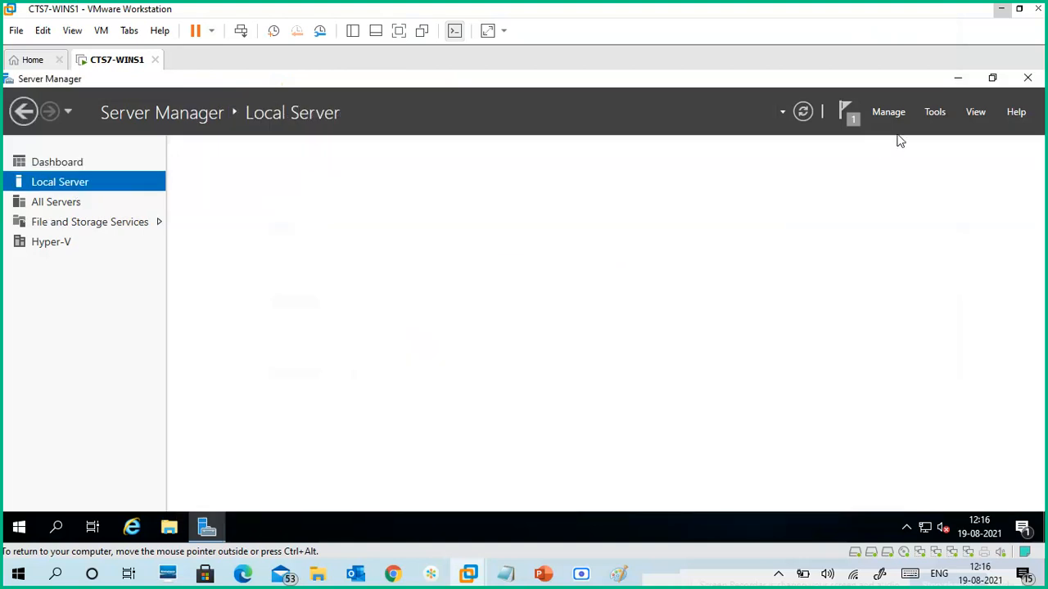
{"action": "left_click", "coordinate": [941, 114]}
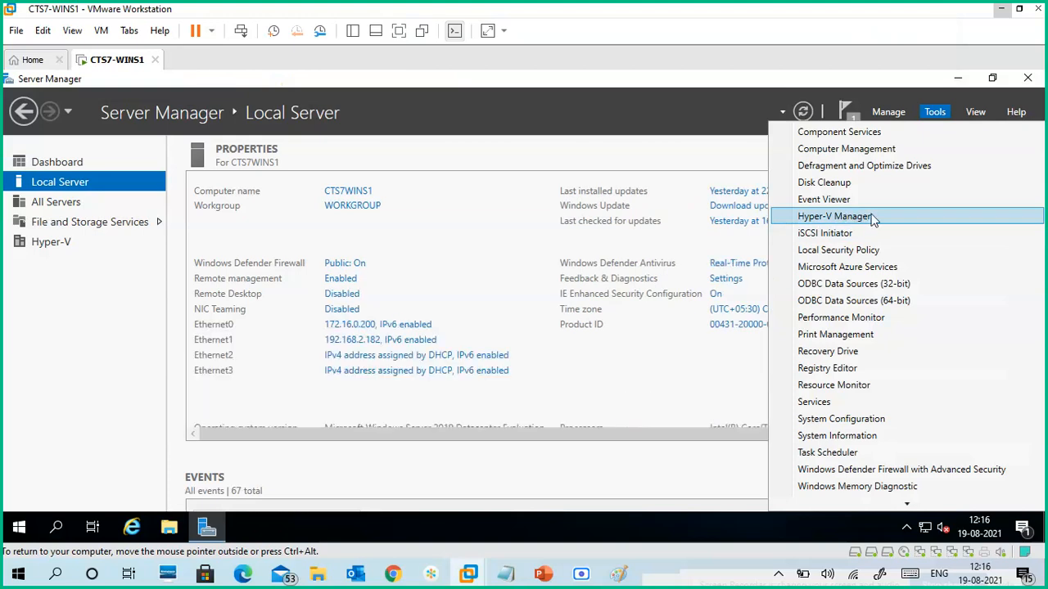
Pin Hyper-V Manager from Windows Administrative Tools to Start.
{"action": "left_click", "coordinate": [20, 530]}
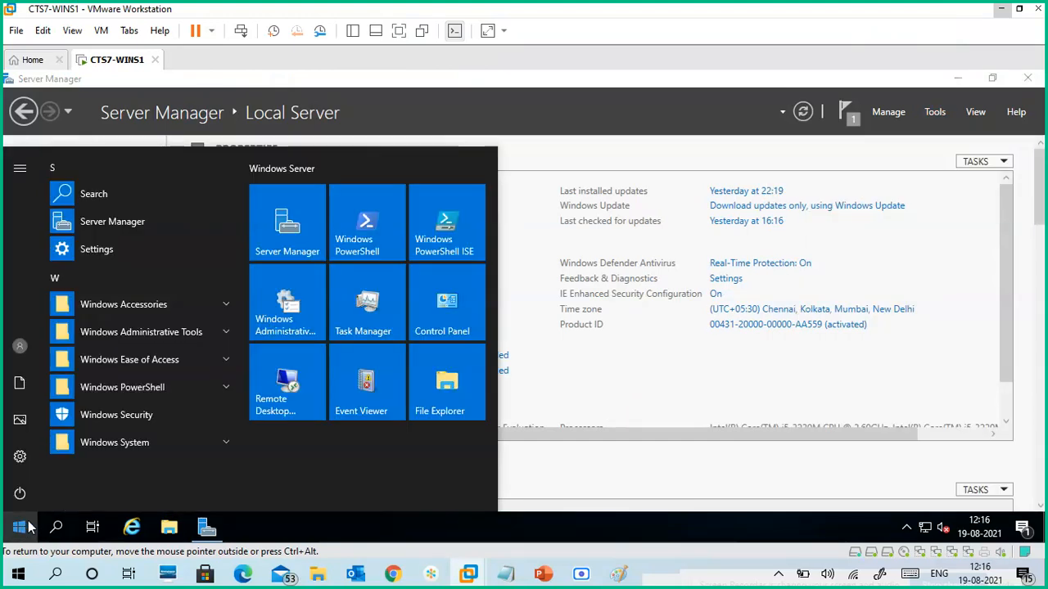
{"action": "left_click", "coordinate": [179, 333]}
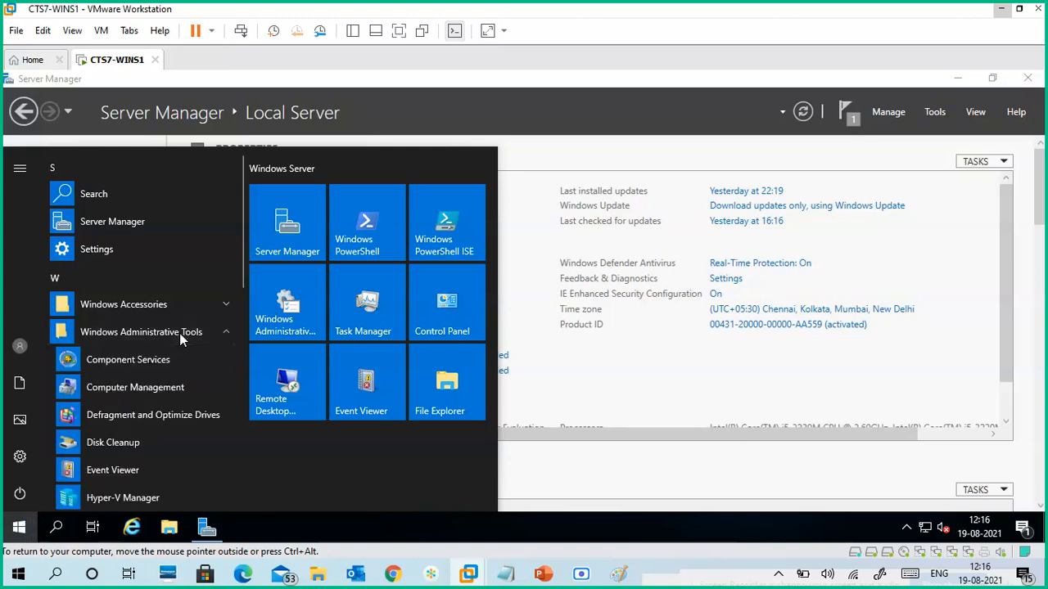
{"action": "scroll", "coordinate": [164, 465], "scroll_direction": "down", "scroll_amount": 1}
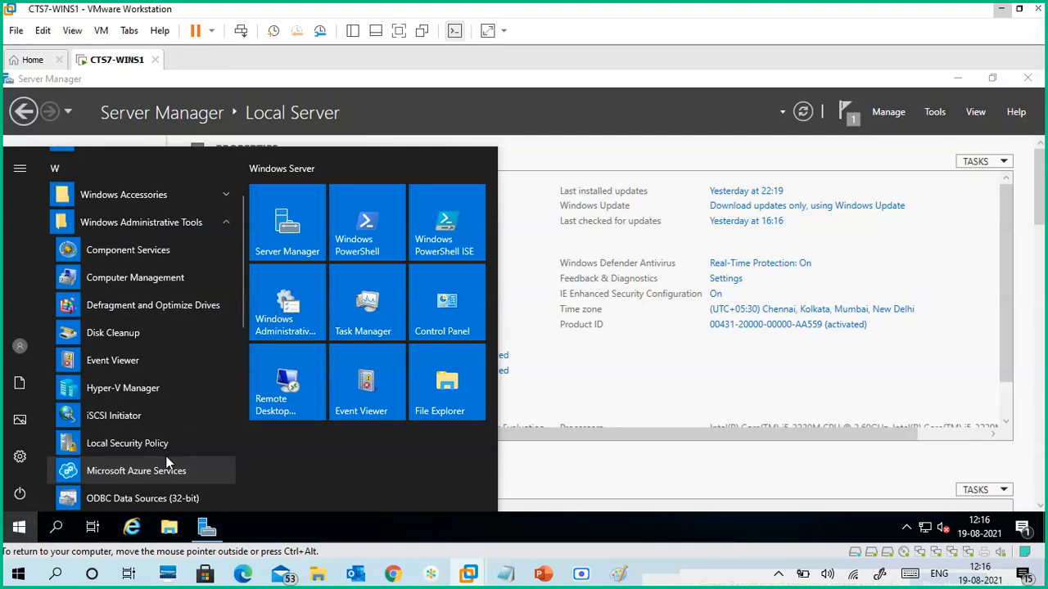
{"action": "right_click", "coordinate": [167, 392]}
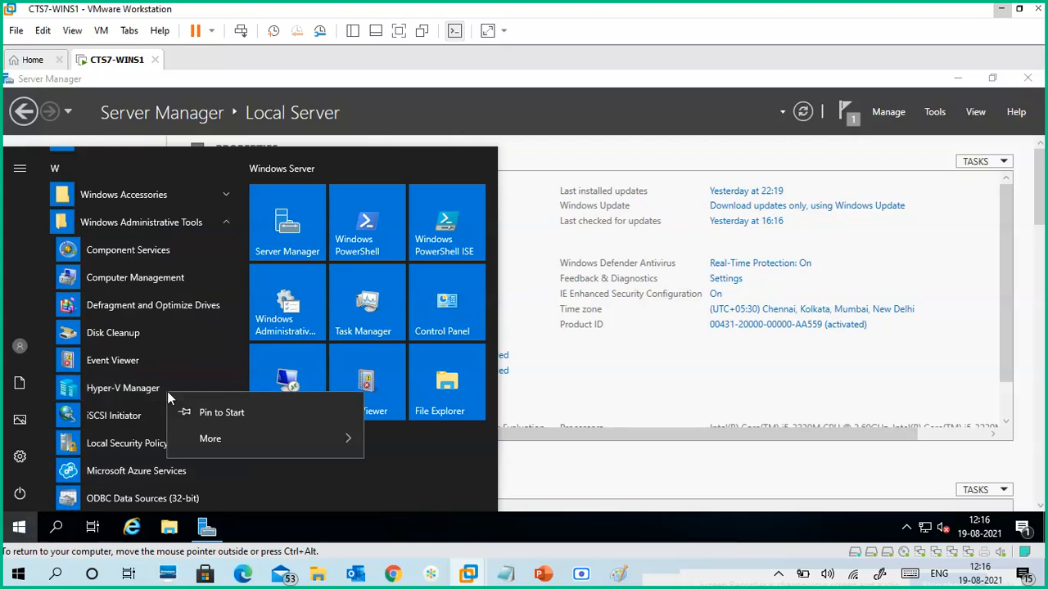
{"action": "left_click", "coordinate": [224, 414]}
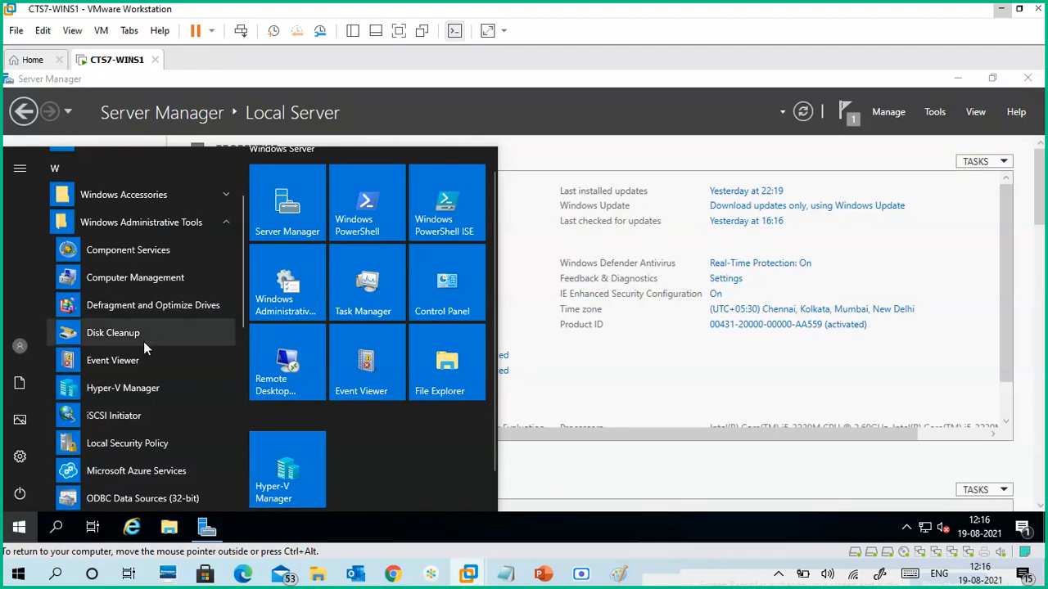
Pin Hyper-V Manager to the virtual machine's taskbar and minimize Server Manager.
{"action": "right_click", "coordinate": [149, 390]}
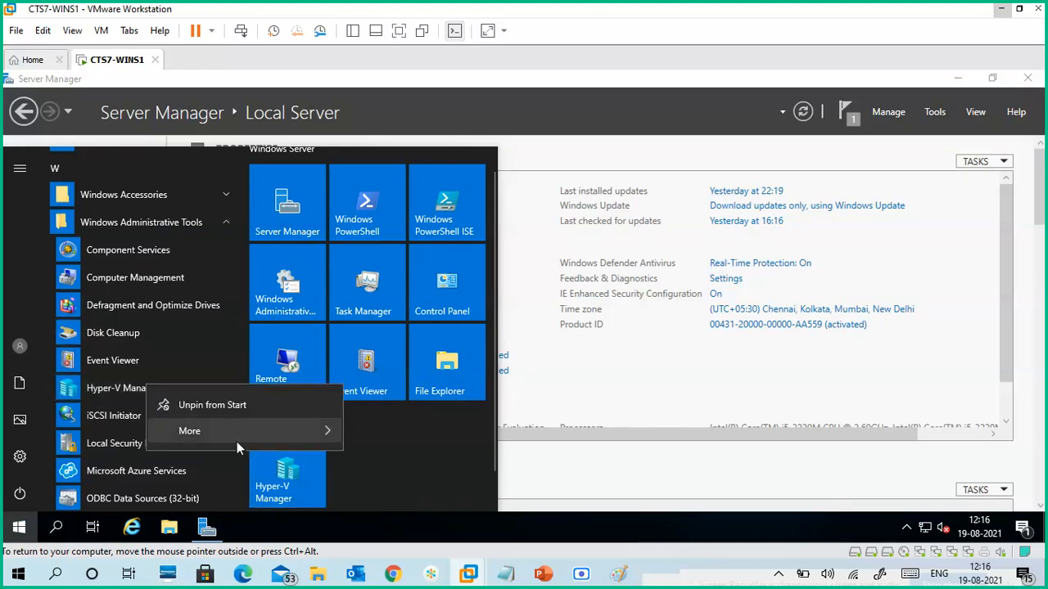
{"action": "mouse_move", "coordinate": [236, 432]}
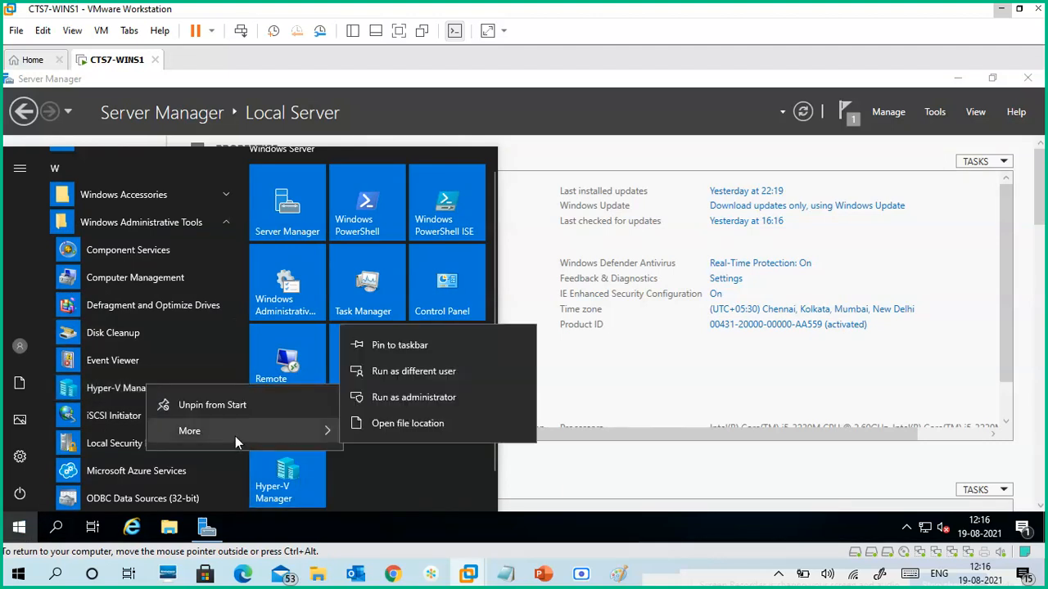
{"action": "left_click", "coordinate": [415, 347]}
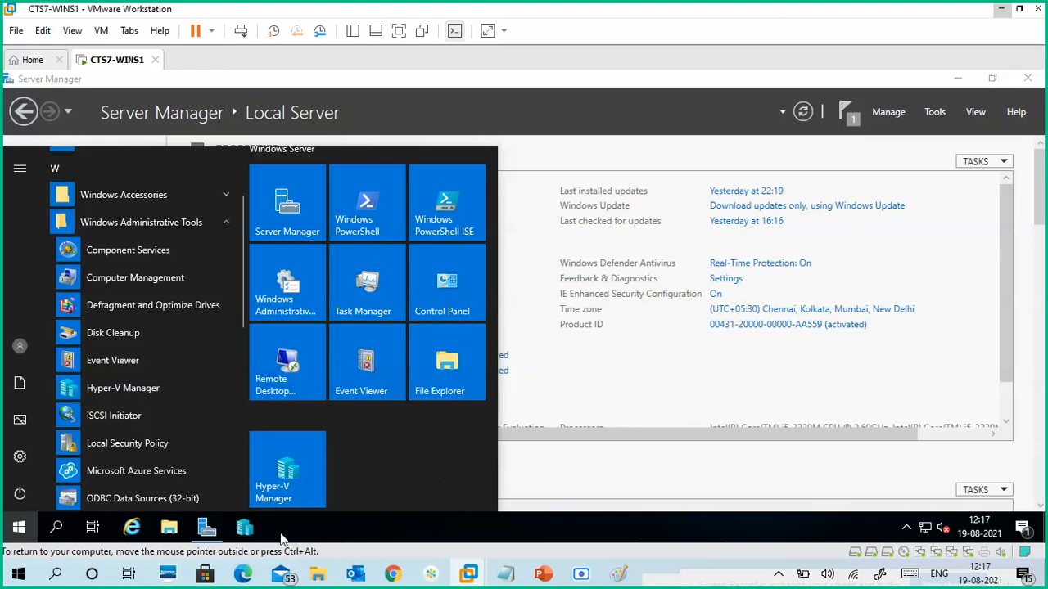
{"action": "left_click", "coordinate": [550, 456]}
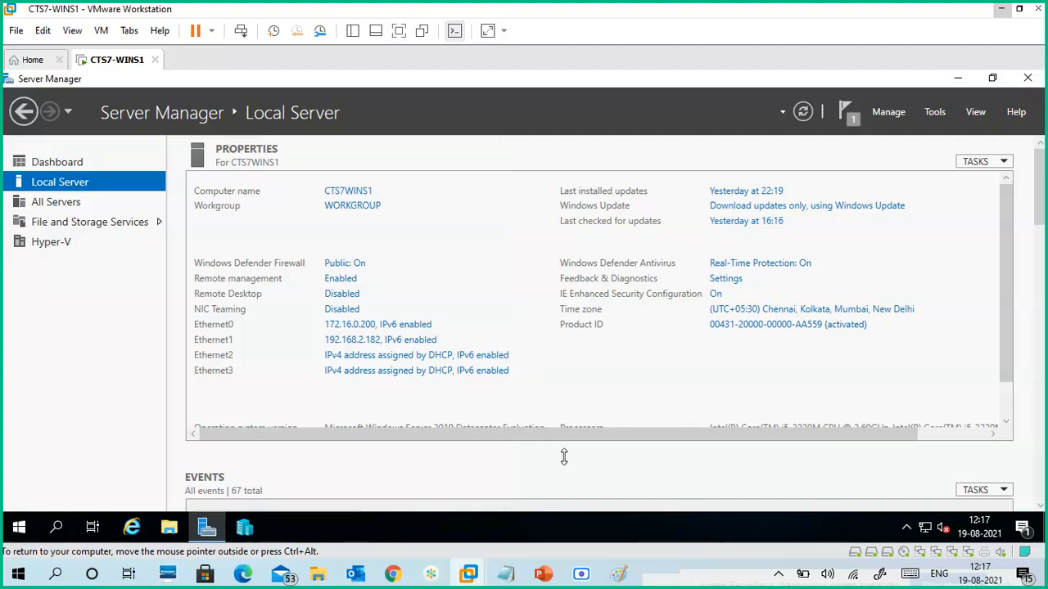
{"action": "left_click", "coordinate": [963, 79]}
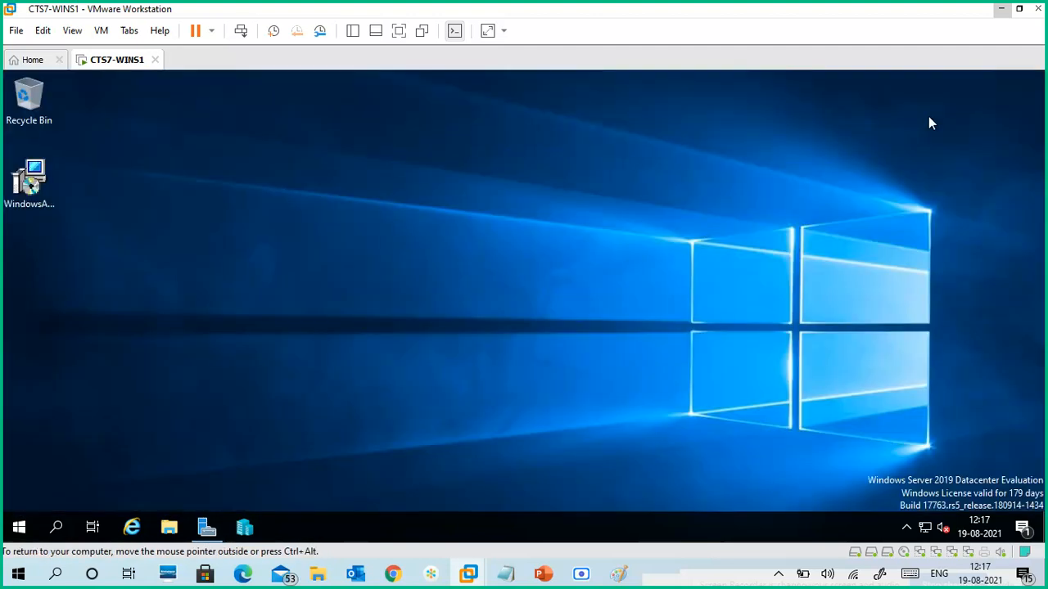
Launch Hyper-V Manager and view the CTS7WINS1 host node and the root Hyper-V Manager node.
{"action": "left_click", "coordinate": [254, 532]}
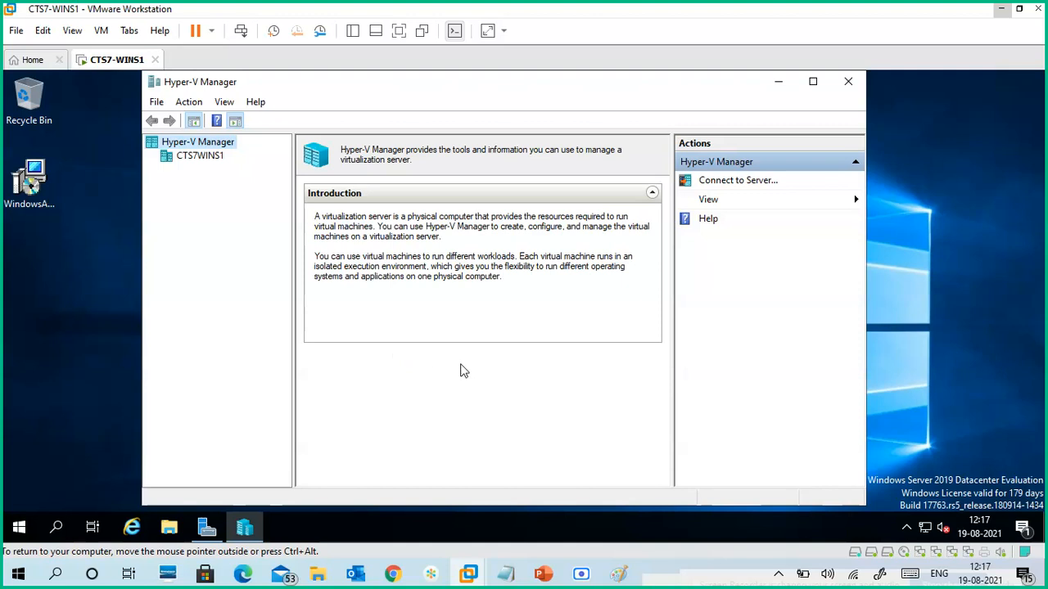
{"action": "left_click", "coordinate": [199, 156]}
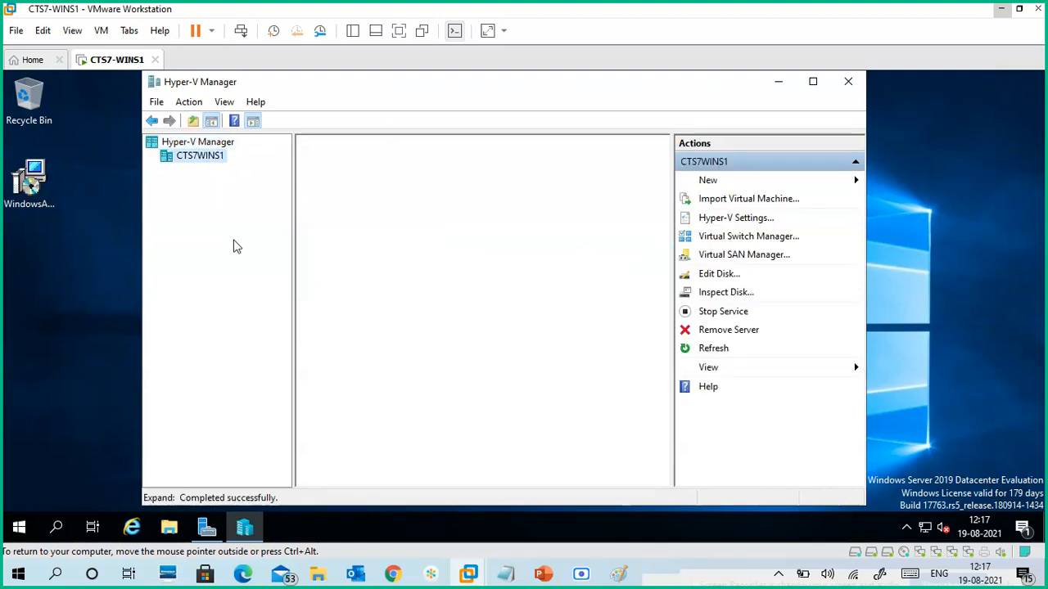
{"action": "left_click", "coordinate": [218, 143]}
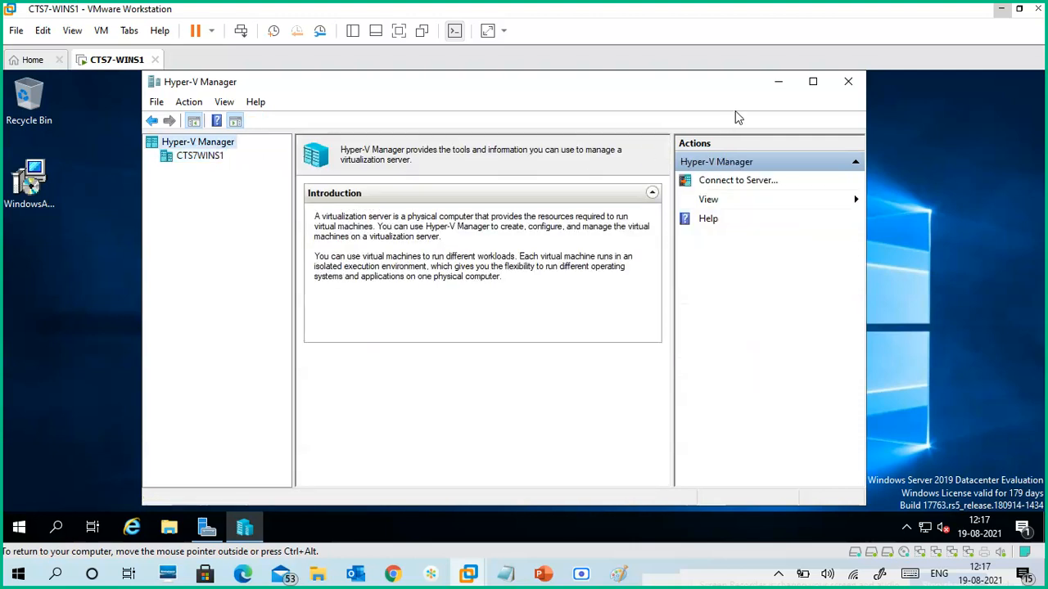
View the server connection options without connecting, and show the actions available for the CTS7WINS1 host.
{"action": "left_click", "coordinate": [759, 181]}
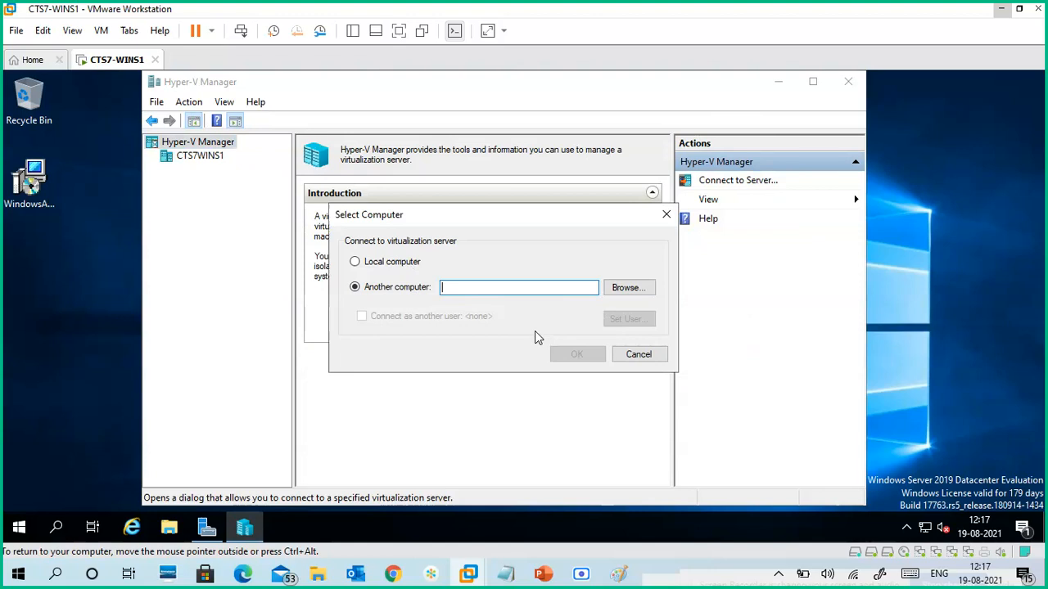
{"action": "left_click", "coordinate": [640, 357]}
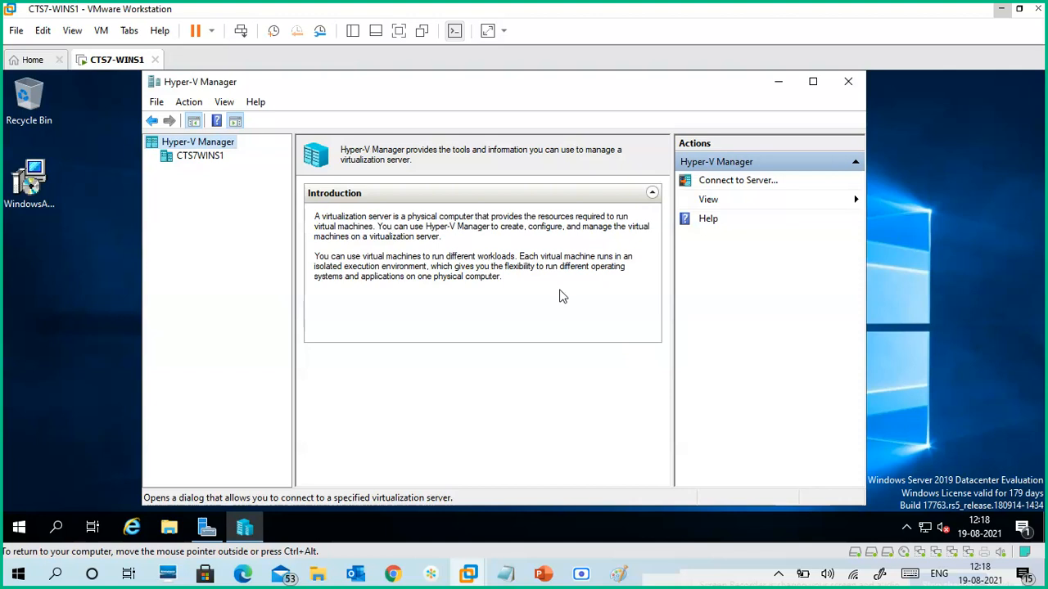
{"action": "left_click", "coordinate": [217, 160]}
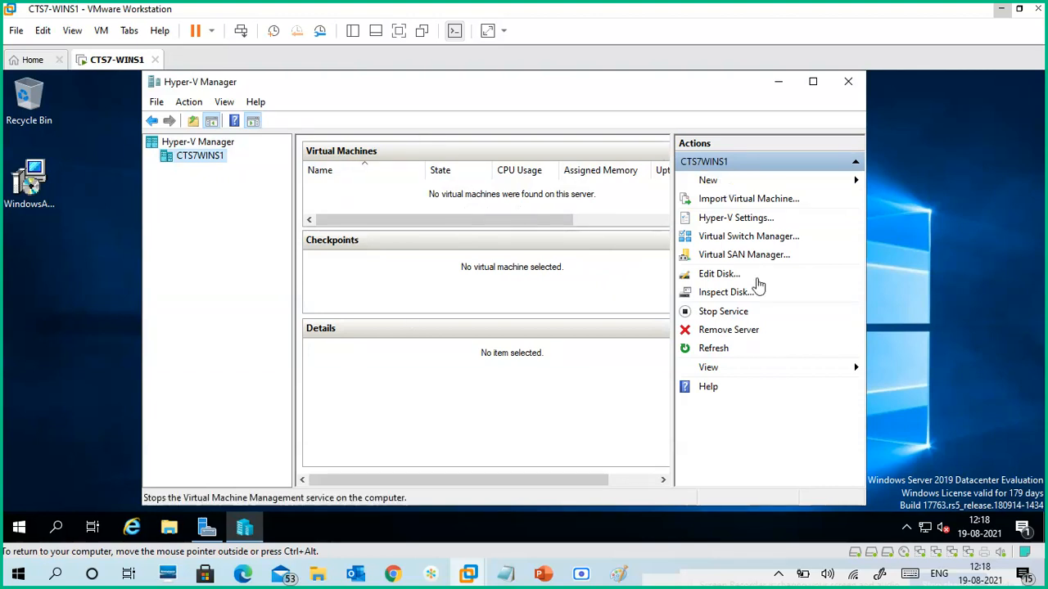
{"action": "left_click", "coordinate": [737, 181]}
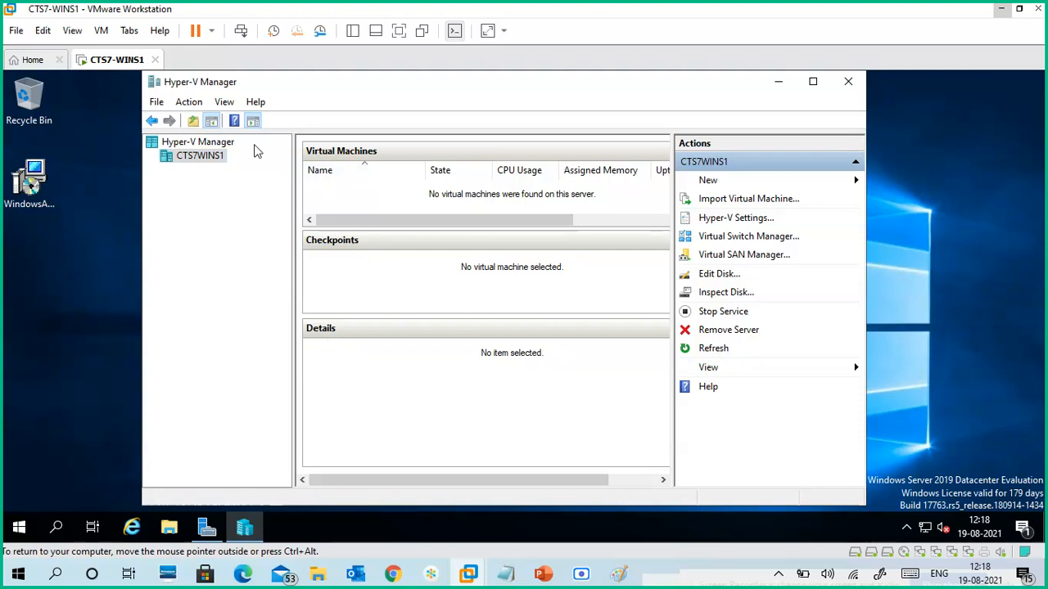
Review the view, action and file commands that Hyper-V Manager offers for the CTS7WINS1 host.
{"action": "left_click", "coordinate": [224, 103]}
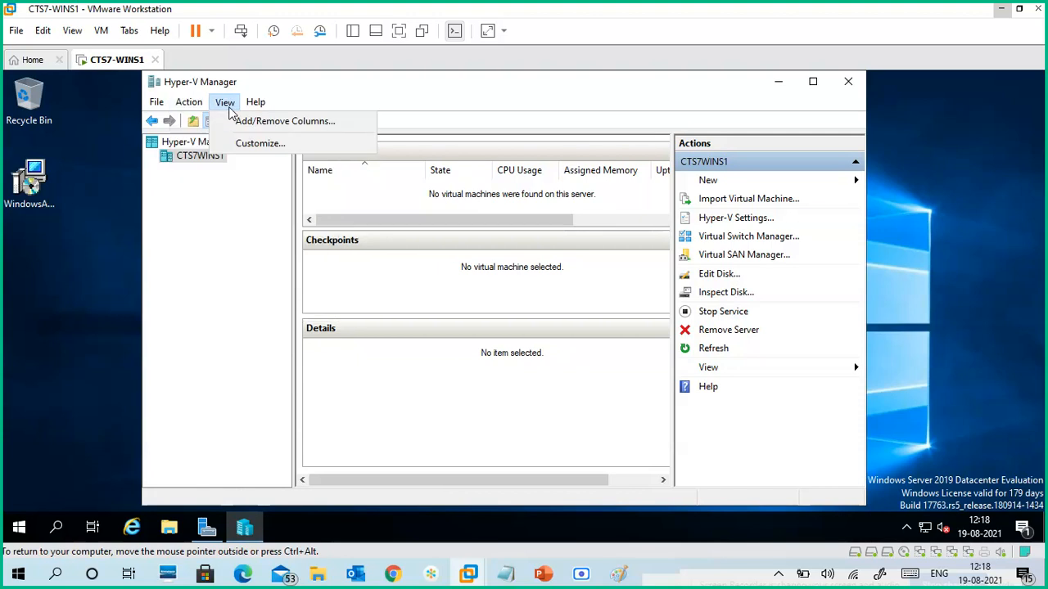
{"action": "left_click", "coordinate": [220, 103]}
{"action": "left_click", "coordinate": [189, 102]}
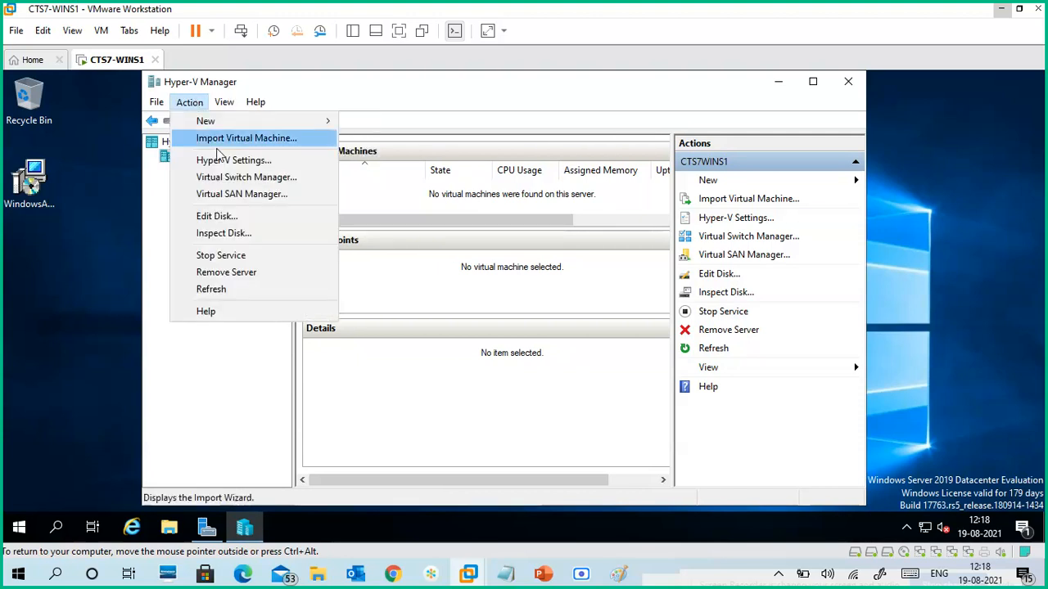
{"action": "mouse_move", "coordinate": [161, 109]}
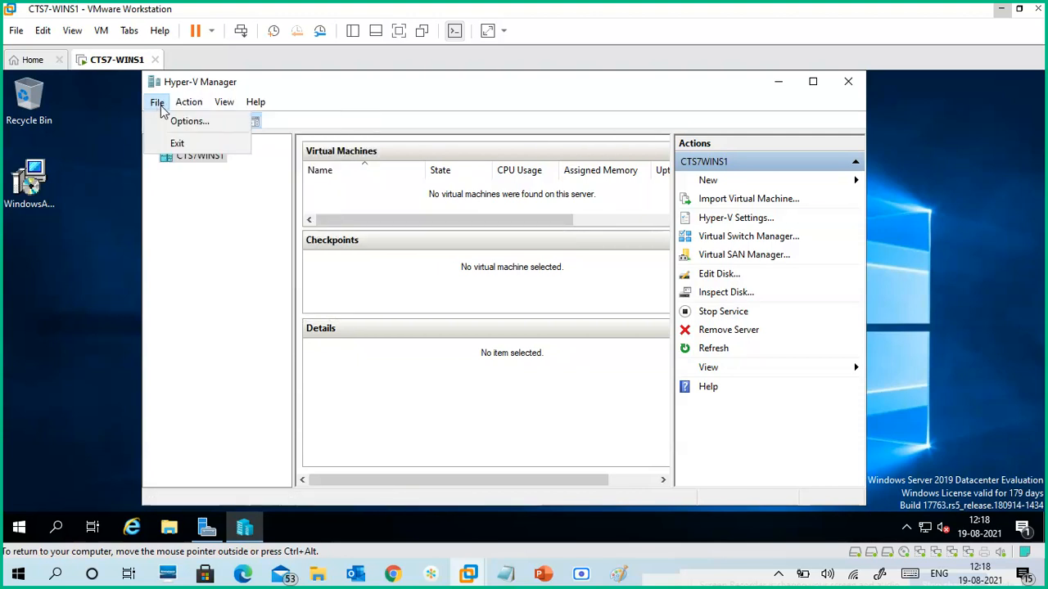
{"action": "left_click", "coordinate": [447, 206]}
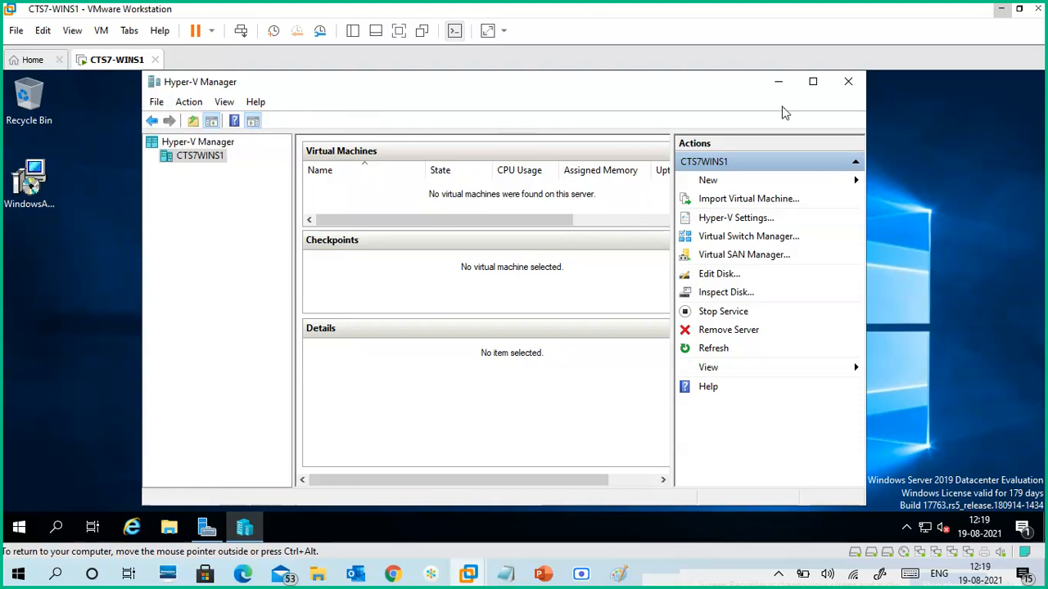
Open the Hyper-V Settings for CTS7WINS1 and examine the default folder for virtual hard disk files.
{"action": "left_click", "coordinate": [813, 81]}
{"action": "mouse_move", "coordinate": [591, 101]}
{"action": "left_mouse_down"}
{"action": "mouse_move", "coordinate": [620, 105]}
{"action": "mouse_move", "coordinate": [605, 94]}
{"action": "mouse_move", "coordinate": [610, 102]}
{"action": "left_mouse_up"}
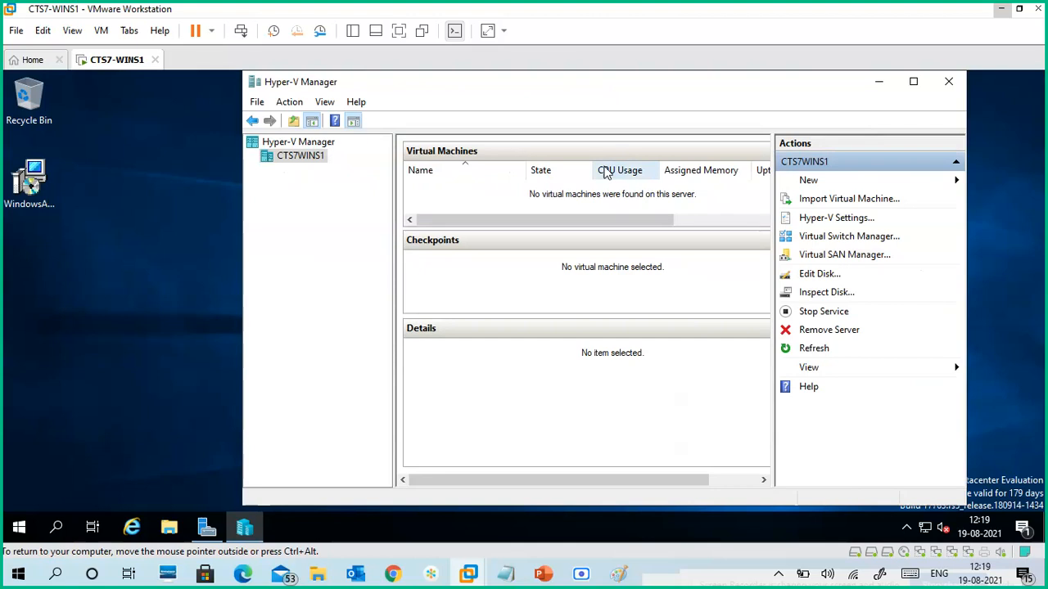
{"action": "left_click", "coordinate": [836, 217]}
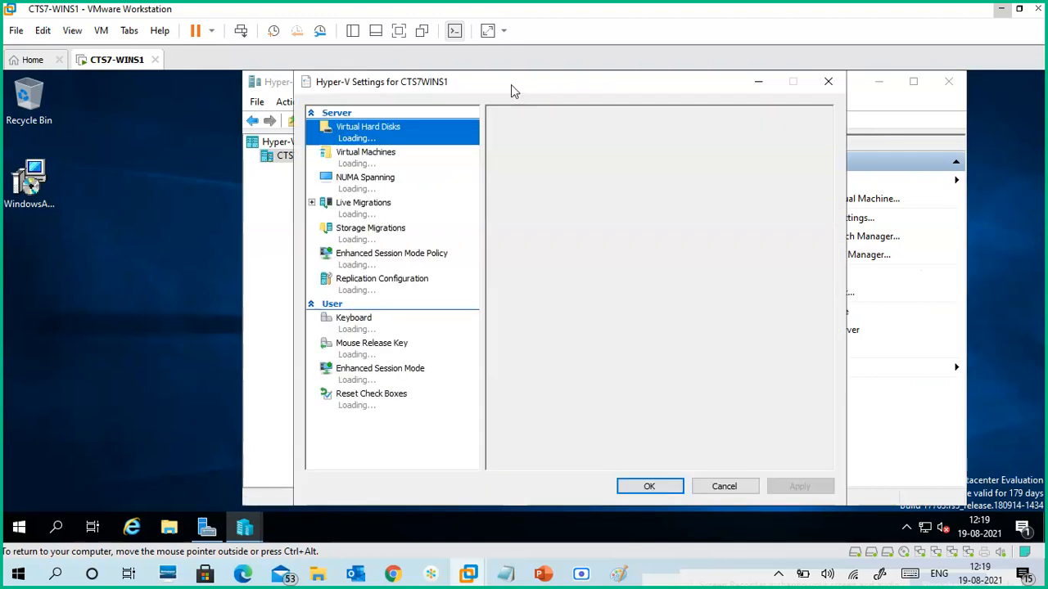
{"action": "left_click_drag", "start_coordinate": [511, 90], "coordinate": [492, 90]}
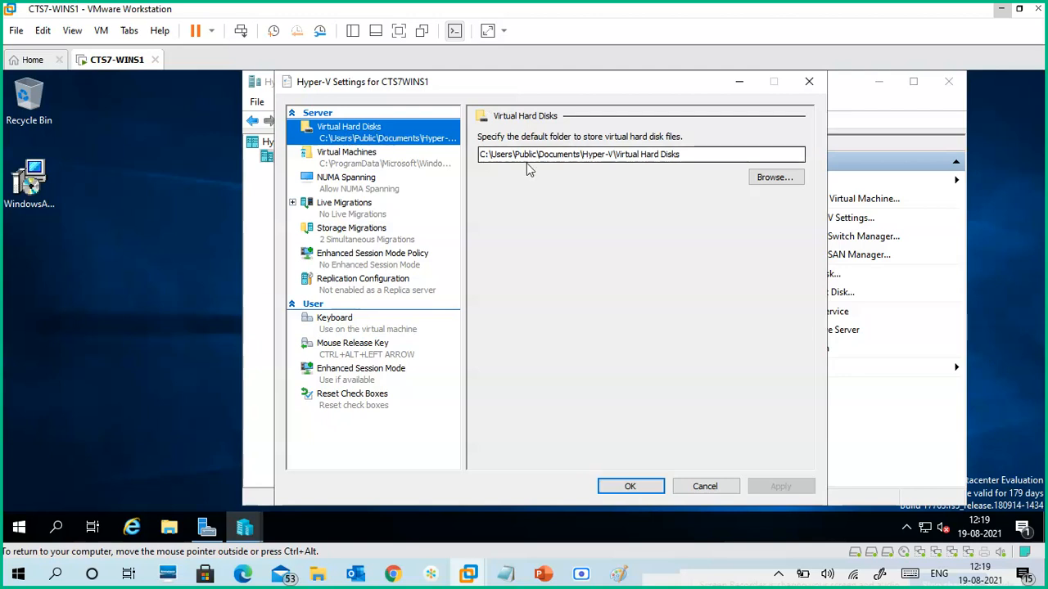
{"action": "left_click", "coordinate": [684, 155]}
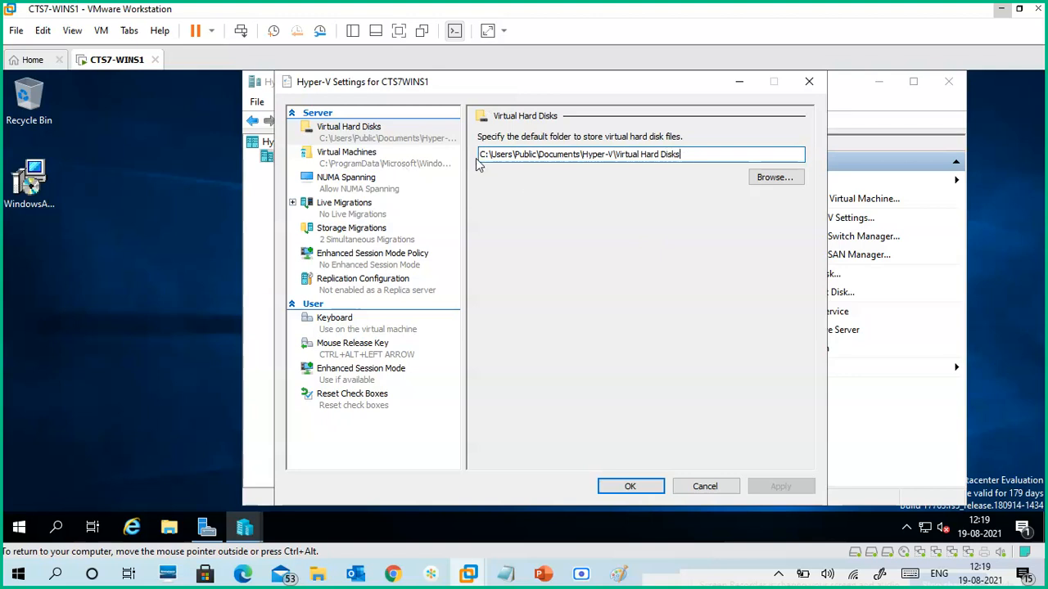
{"action": "left_click_drag", "start_coordinate": [481, 155], "coordinate": [696, 156]}
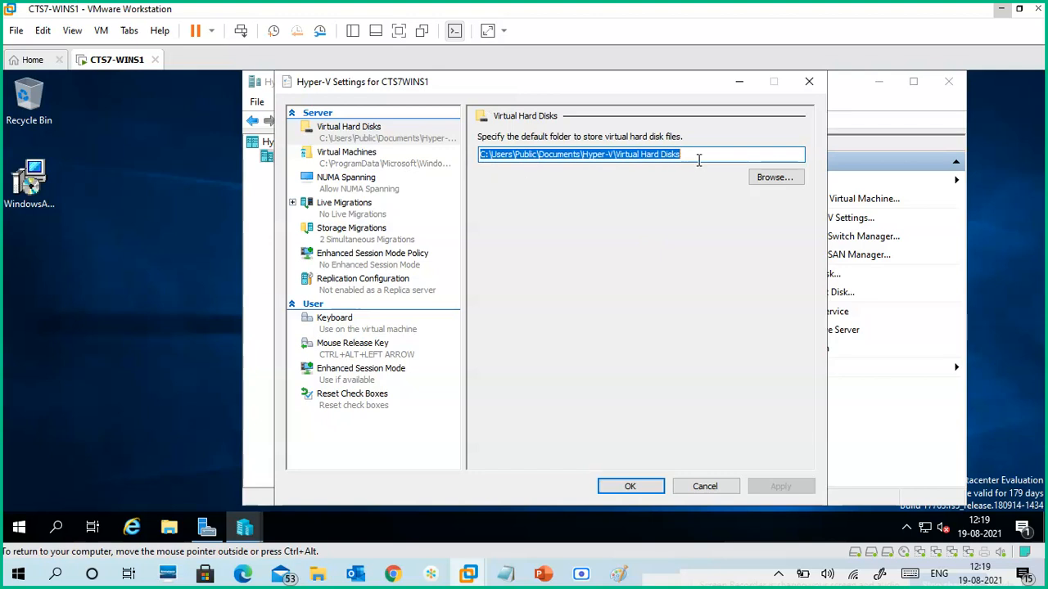
{"action": "left_click", "coordinate": [586, 155]}
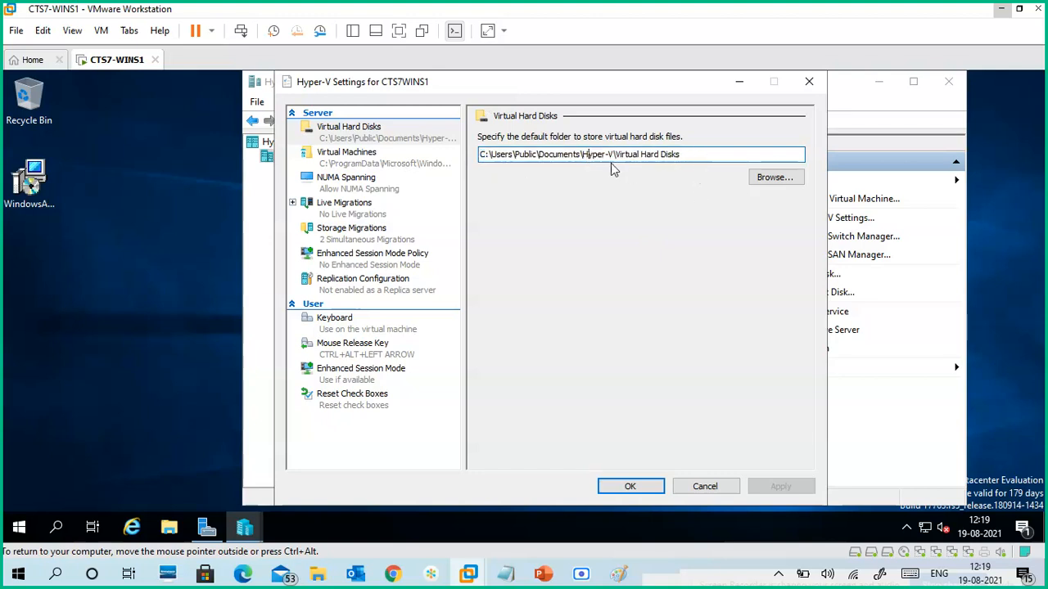
{"action": "left_click", "coordinate": [680, 153]}
Examine the default folder for virtual machine configuration files in the Hyper-V Settings.
{"action": "left_click", "coordinate": [422, 164]}
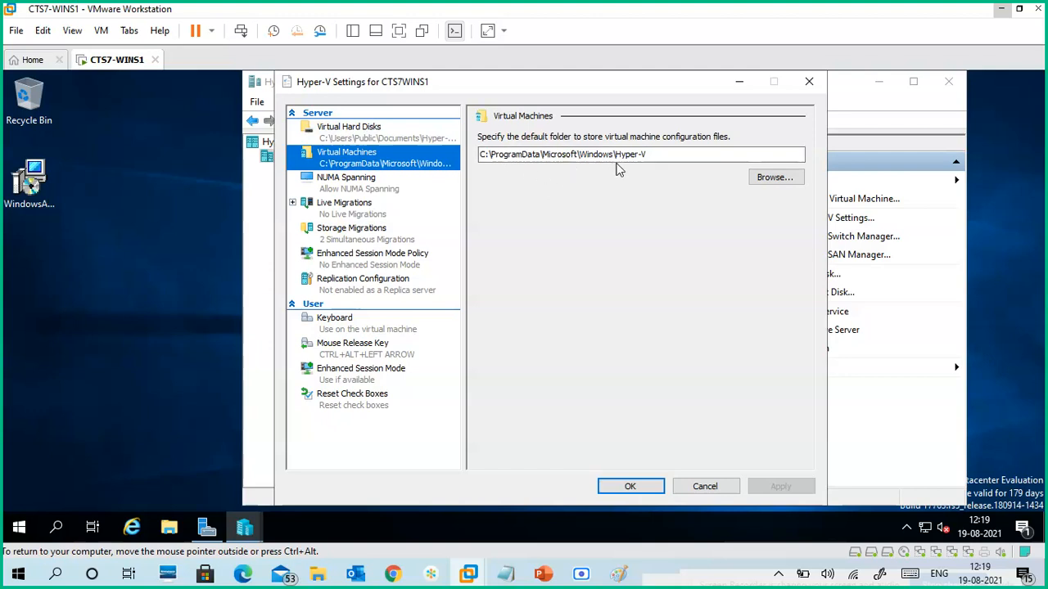
{"action": "left_click", "coordinate": [651, 153]}
{"action": "type", "text": "\\"}
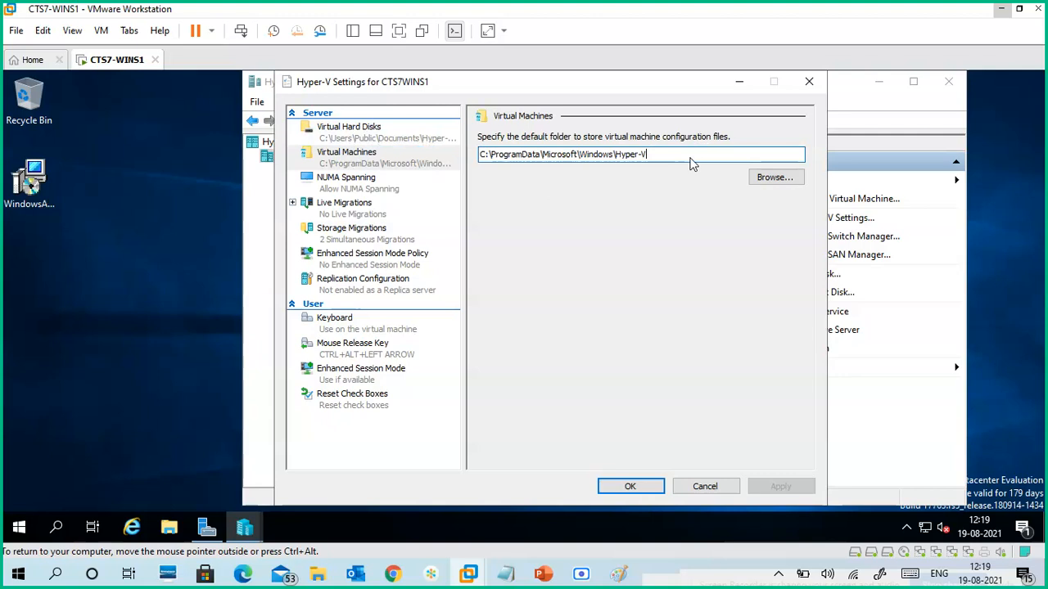
Switch to Paint and save the VMware and Microsoft comparison drawing as virtualization 10.png in the CTS7 2021 folder.
{"action": "left_click", "coordinate": [617, 572]}
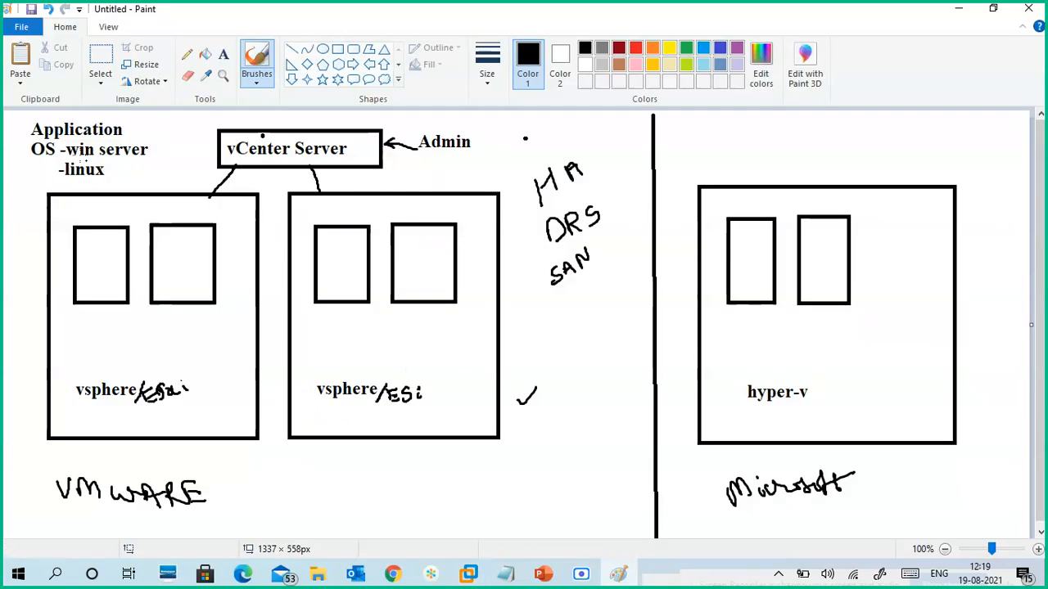
{"action": "left_click", "coordinate": [20, 30]}
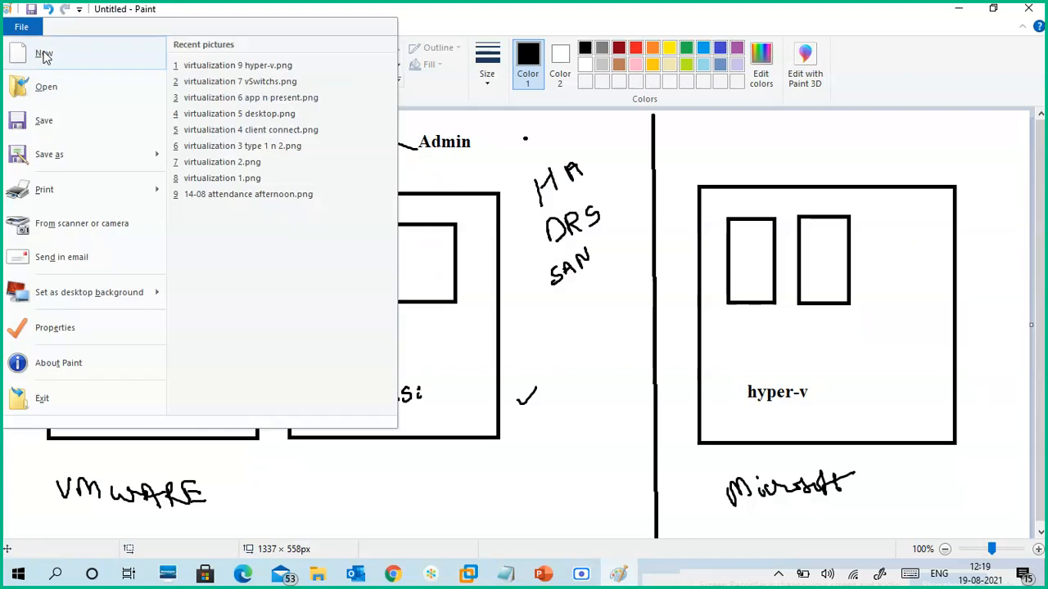
{"action": "left_click", "coordinate": [59, 108]}
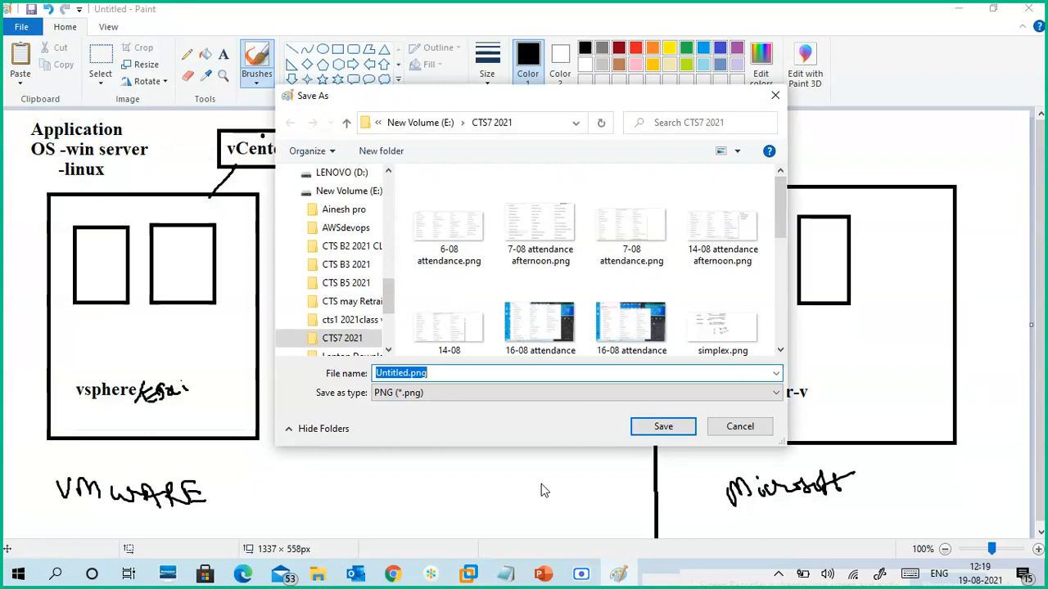
{"action": "type", "text": "v"}
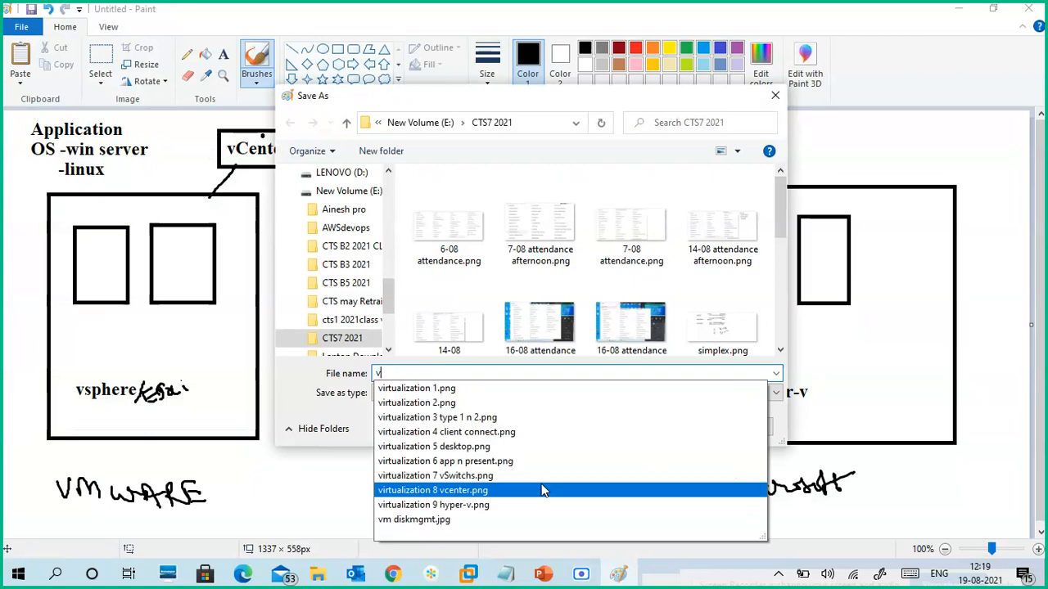
{"action": "left_click", "coordinate": [496, 390]}
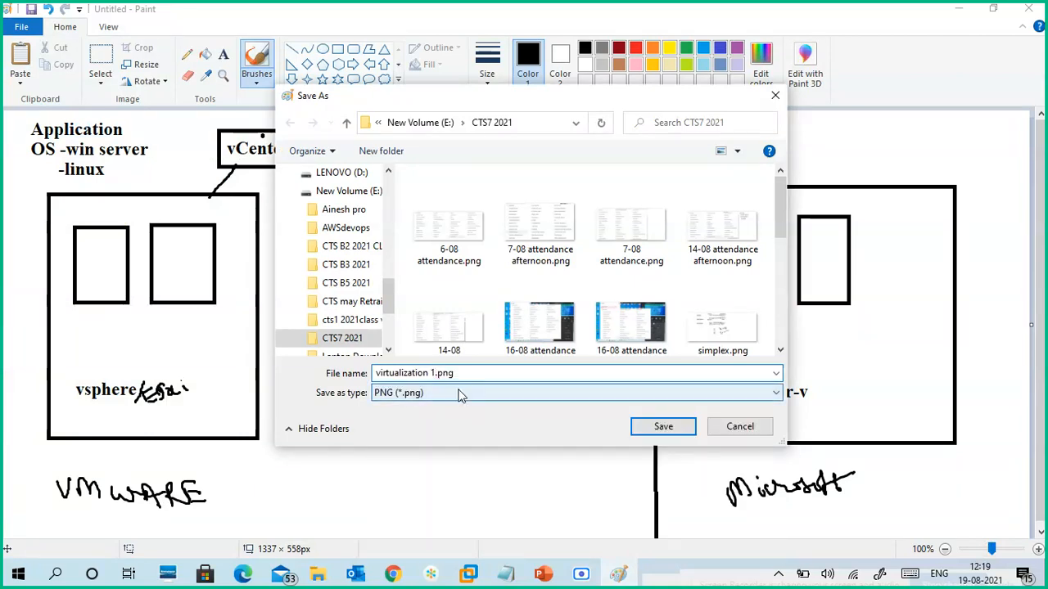
{"action": "type", "text": "0"}
{"action": "left_click", "coordinate": [662, 427]}
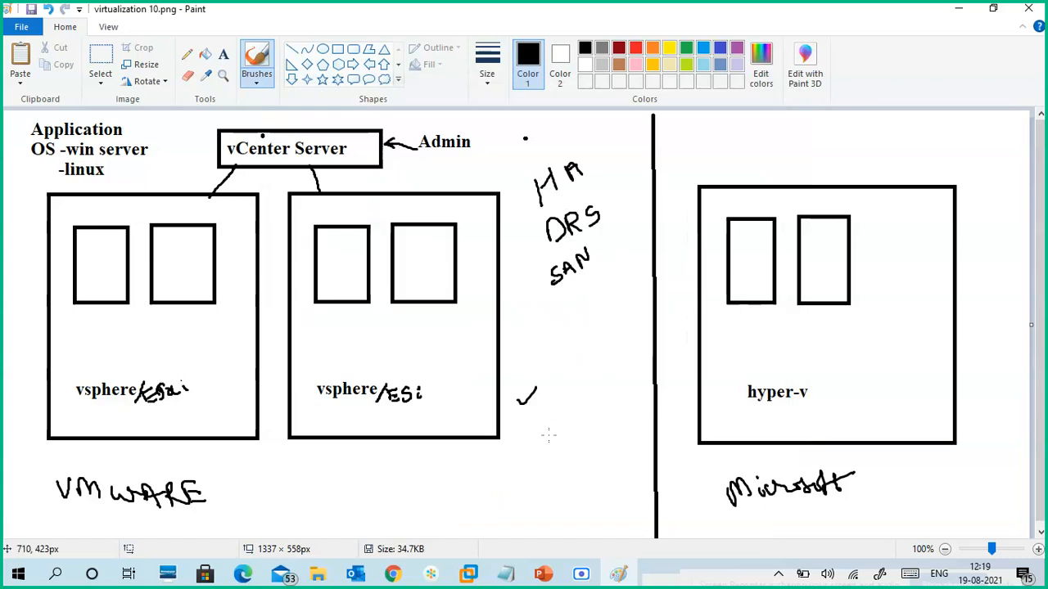
Start a new blank picture and draw a rectangle about 145 × 205 px near the canvas's upper middle.
{"action": "left_click", "coordinate": [22, 27]}
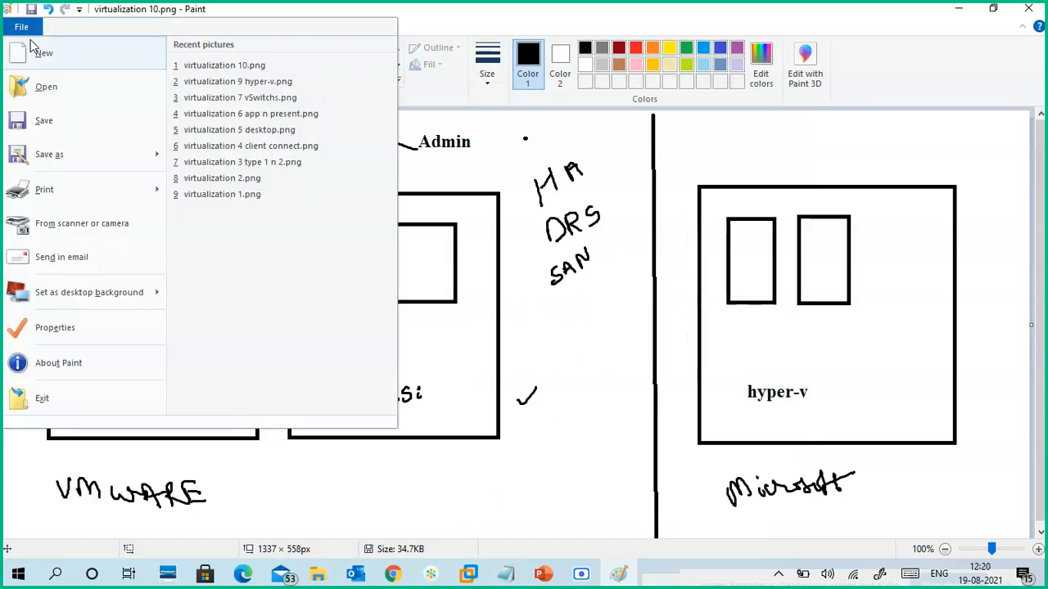
{"action": "left_click", "coordinate": [36, 51]}
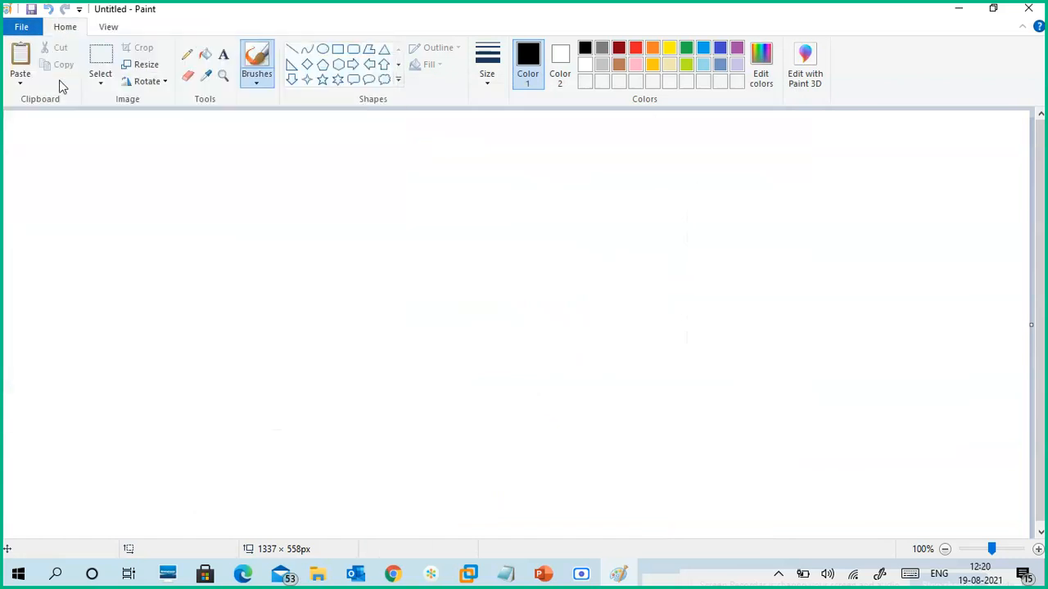
{"action": "left_click", "coordinate": [339, 49]}
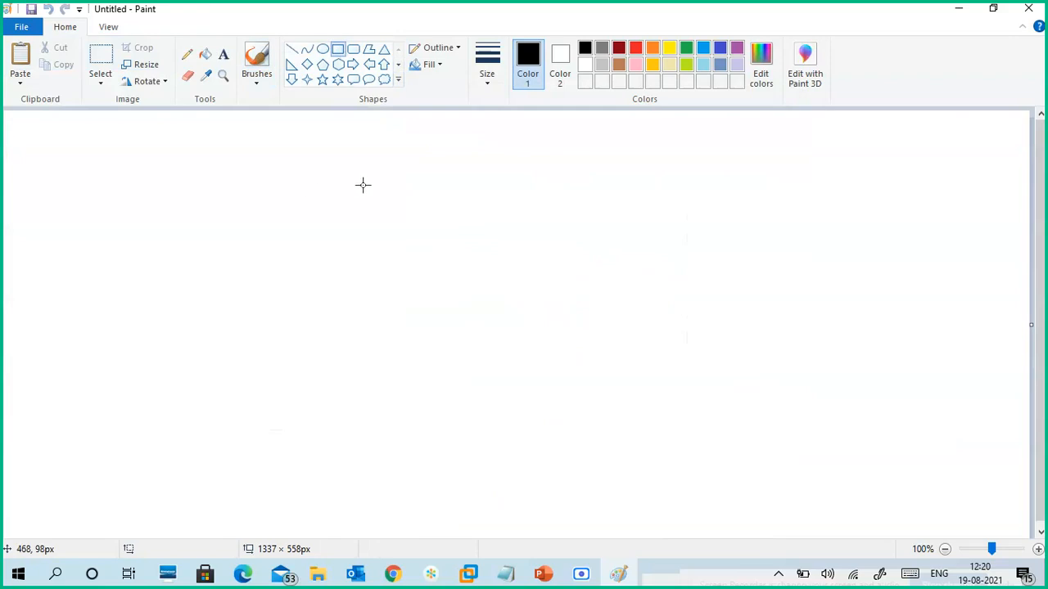
{"action": "left_click_drag", "start_coordinate": [363, 185], "coordinate": [474, 342]}
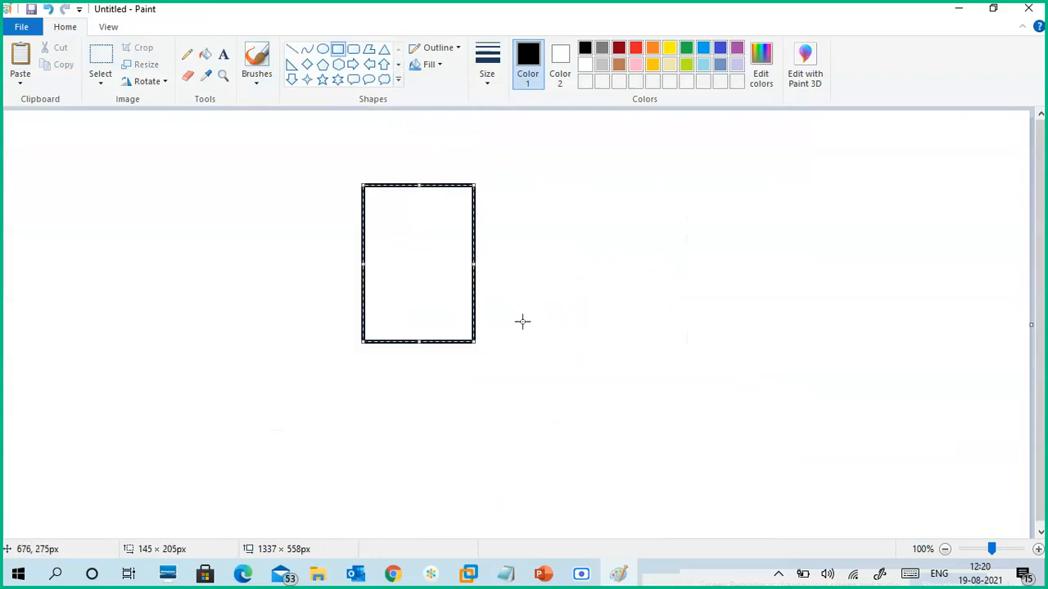
{"action": "left_click", "coordinate": [522, 322]}
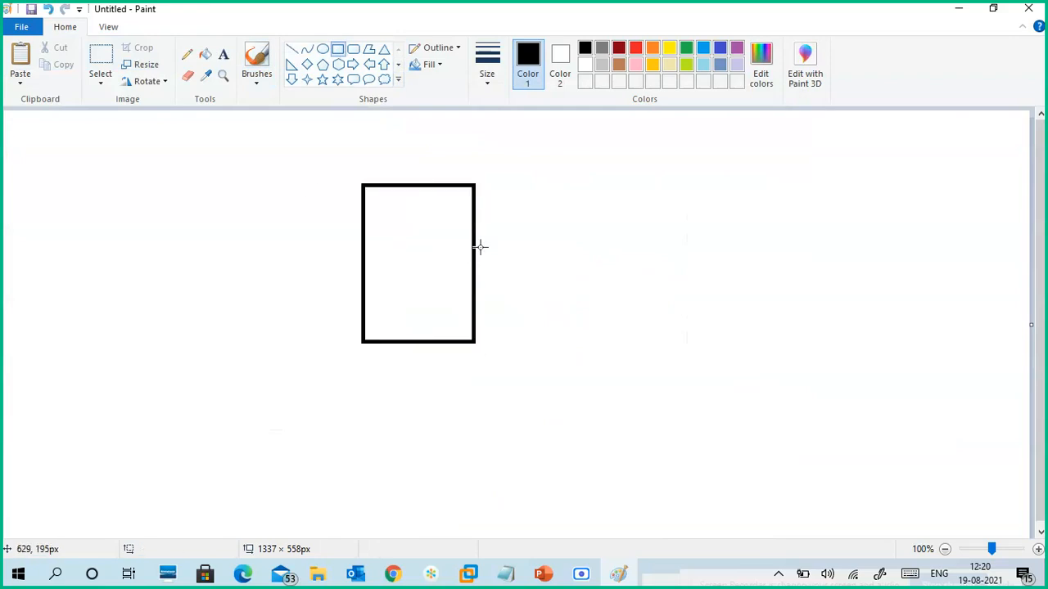
Add the text label VM just above the rectangle's upper edge.
{"action": "left_click", "coordinate": [223, 54]}
{"action": "left_click", "coordinate": [366, 159]}
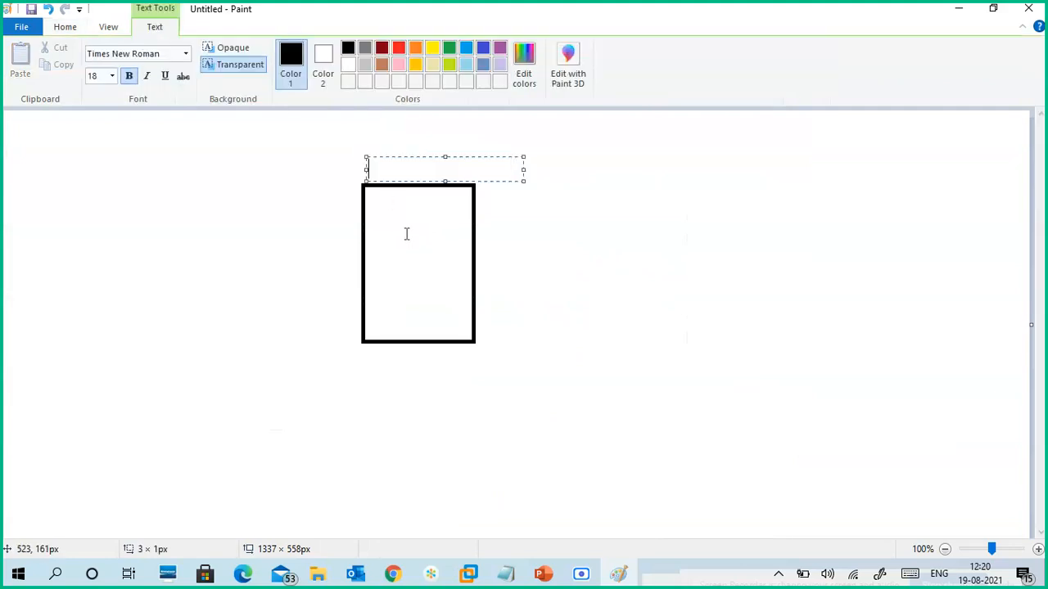
{"action": "type", "text": "VM"}
{"action": "left_click", "coordinate": [538, 278]}
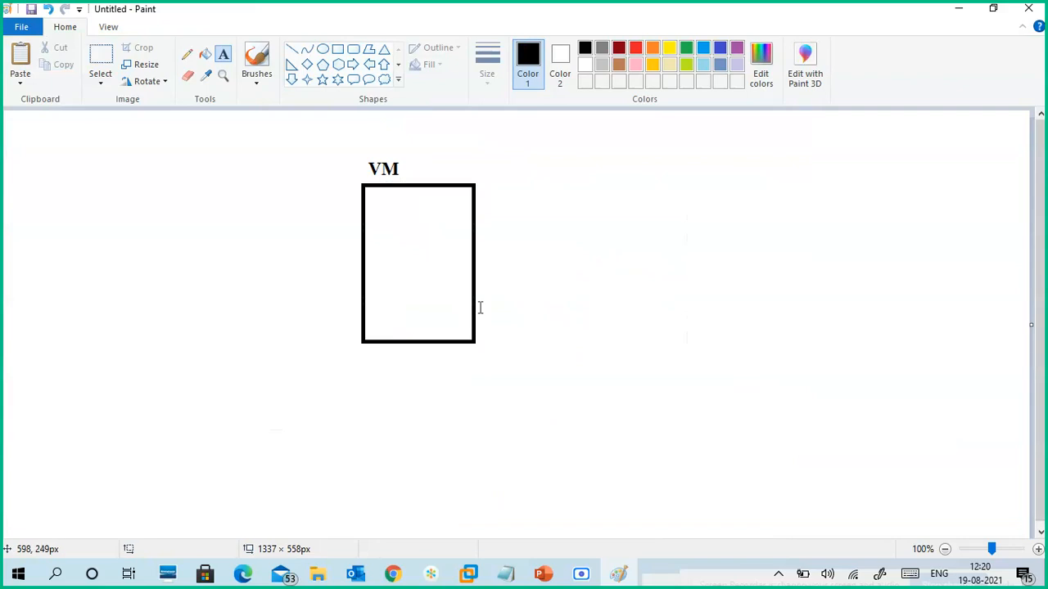
Start a text note reading MB to the right of the rectangle, followed by a blank line.
{"action": "left_click", "coordinate": [550, 275]}
{"action": "left_click", "coordinate": [563, 307]}
{"action": "left_click", "coordinate": [558, 304]}
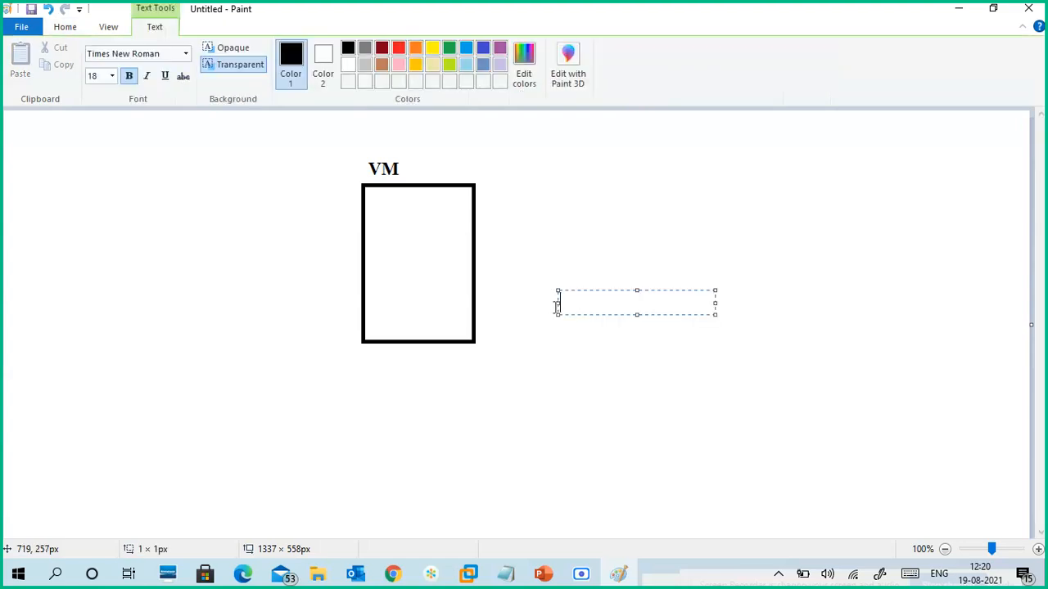
{"action": "type", "text": "MB"}
{"action": "key", "text": "Return"}
{"action": "key", "text": "Return"}
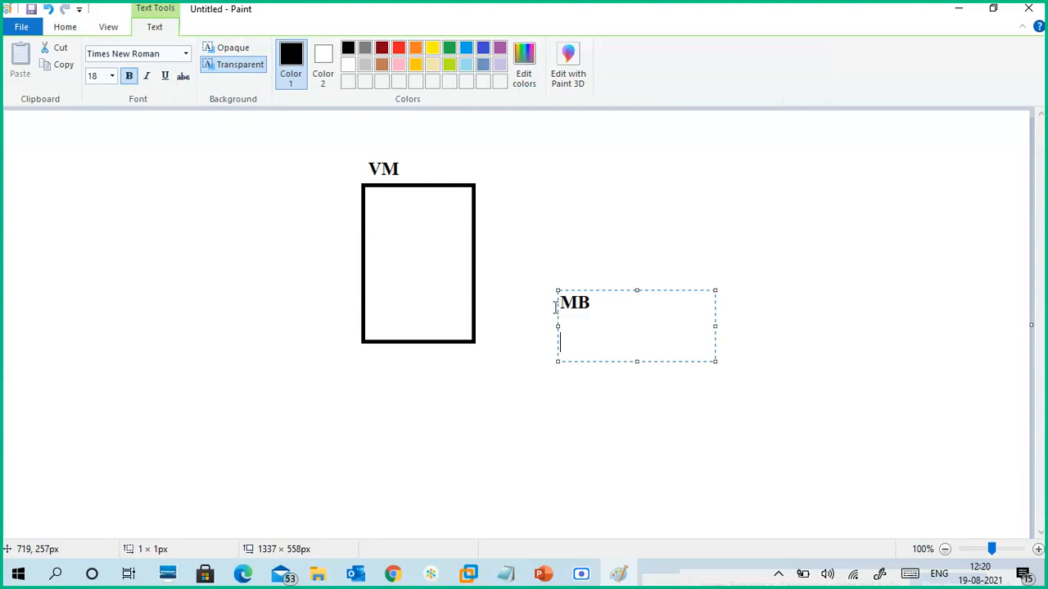
Write OS APP data - HDD below MB and widen the text box to about 311 px so the line fits.
{"action": "type", "text": "OS app"}
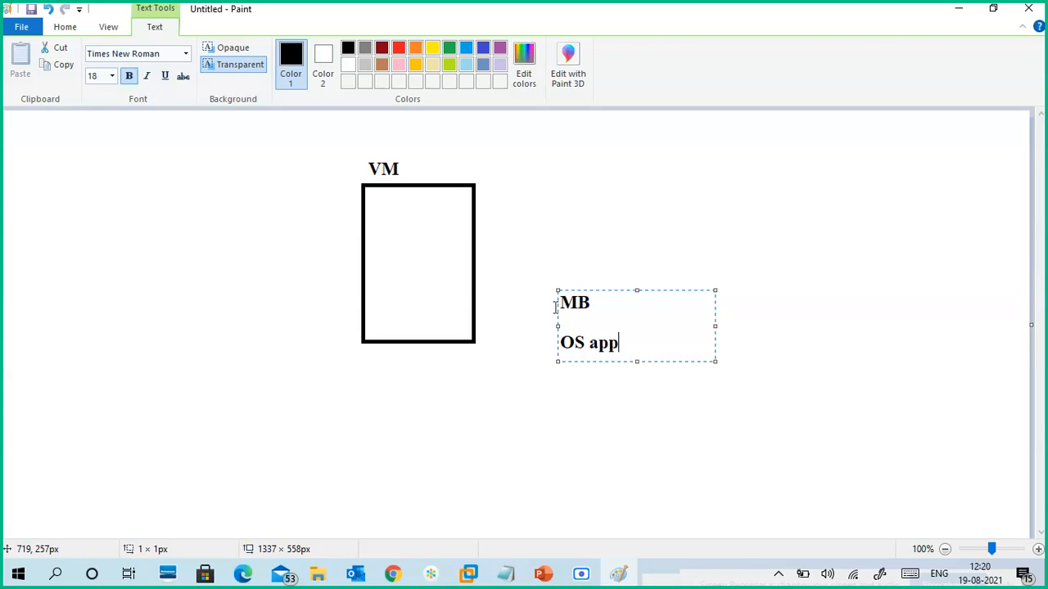
{"action": "key", "text": "BackSpace"}
{"action": "key", "text": "BackSpace"}
{"action": "key", "text": "BackSpace"}
{"action": "type", "text": "APP data"}
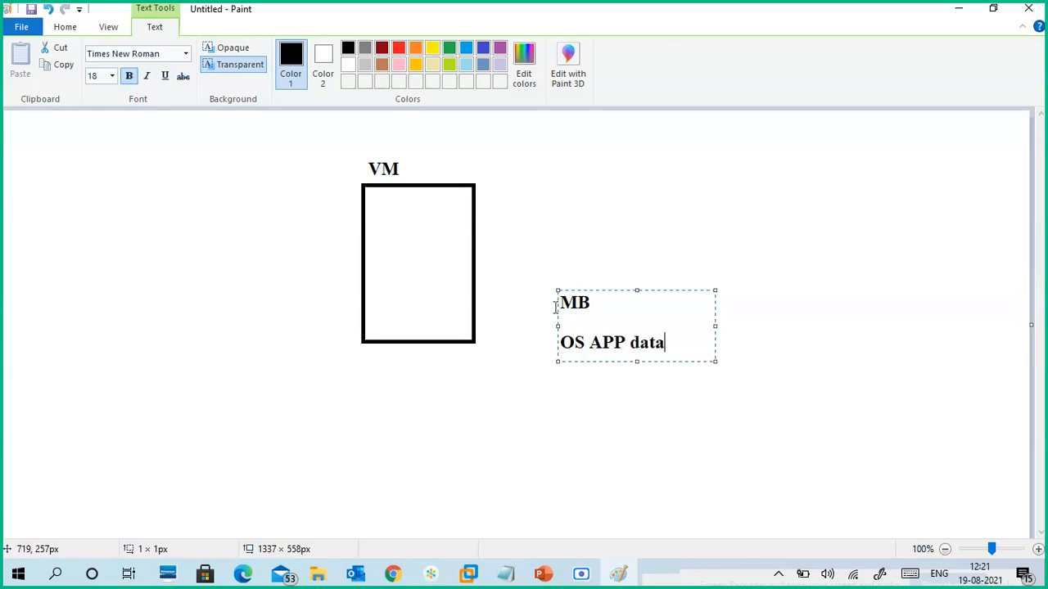
{"action": "type", "text": " - HDD"}
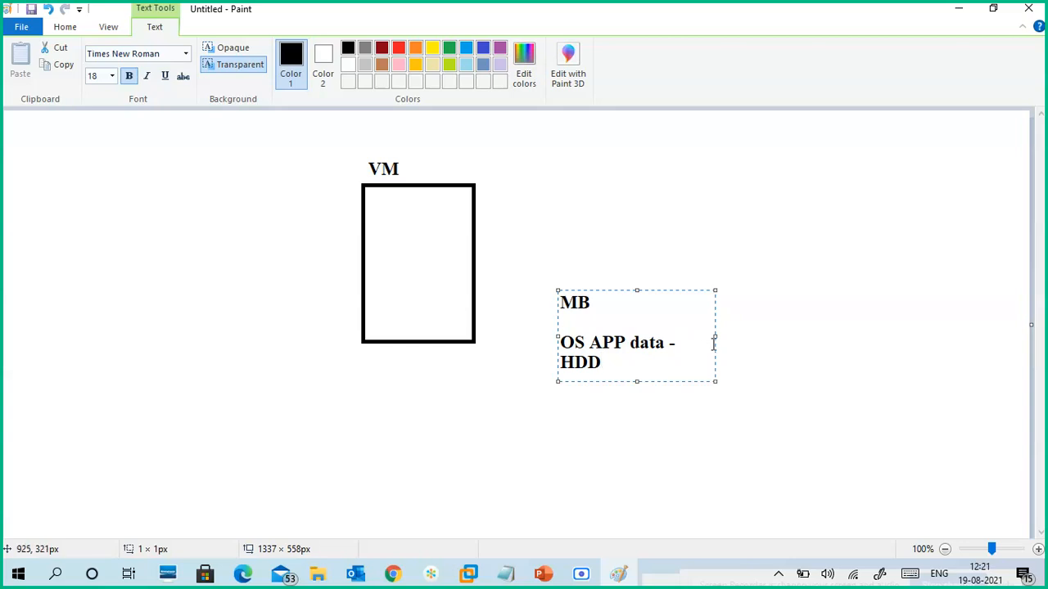
{"action": "left_click_drag", "start_coordinate": [714, 335], "coordinate": [790, 325]}
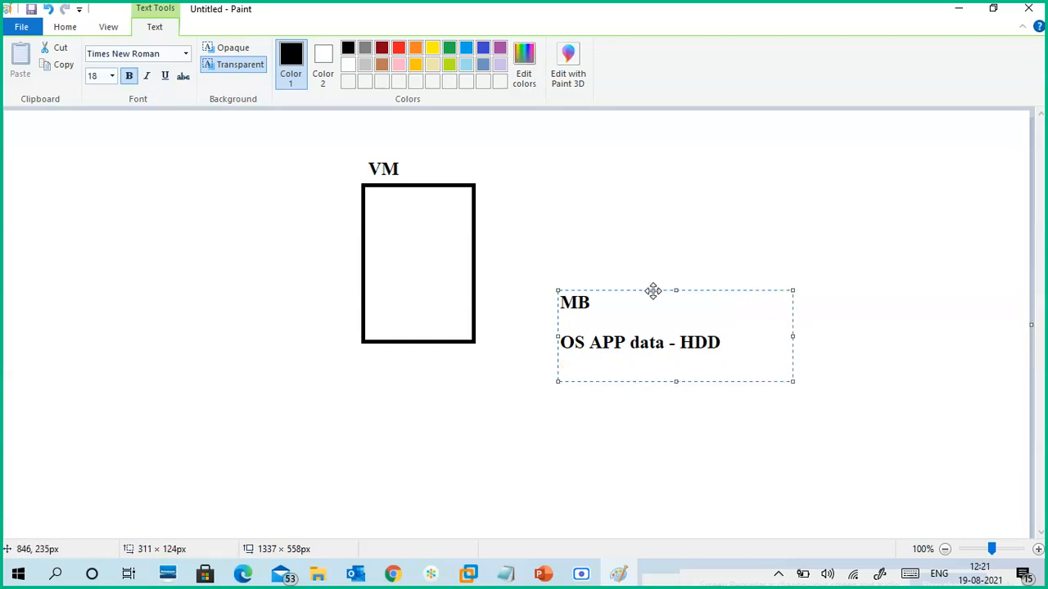
Move the text note further from the VM rectangle and extend its first line to read MB-cpu,ram,rom,chipset..
{"action": "left_click_drag", "start_coordinate": [655, 291], "coordinate": [749, 241]}
{"action": "left_click", "coordinate": [710, 258]}
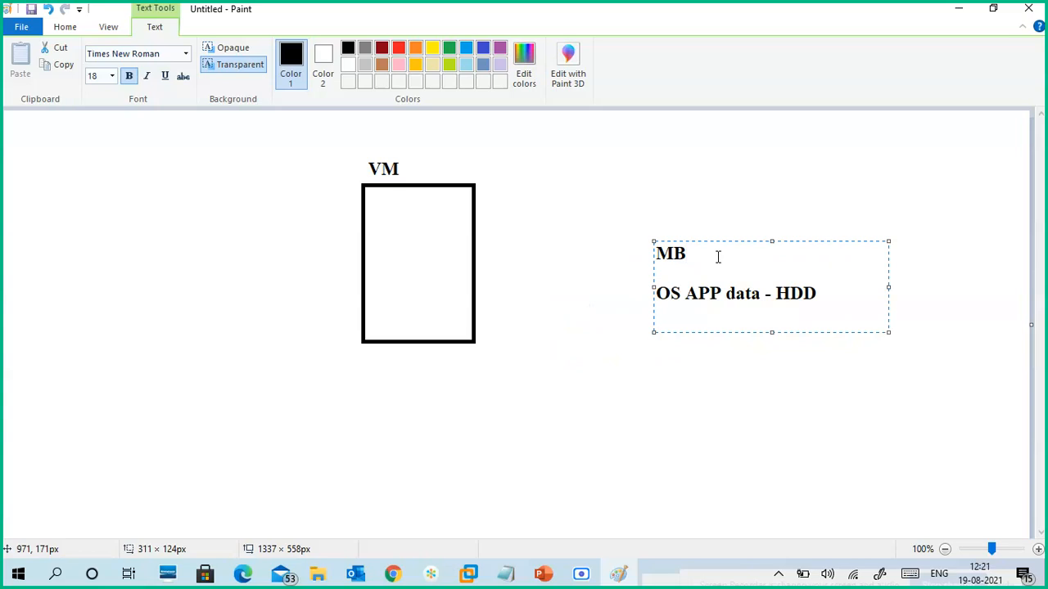
{"action": "type", "text": "-cpu,ram,rom,chi"}
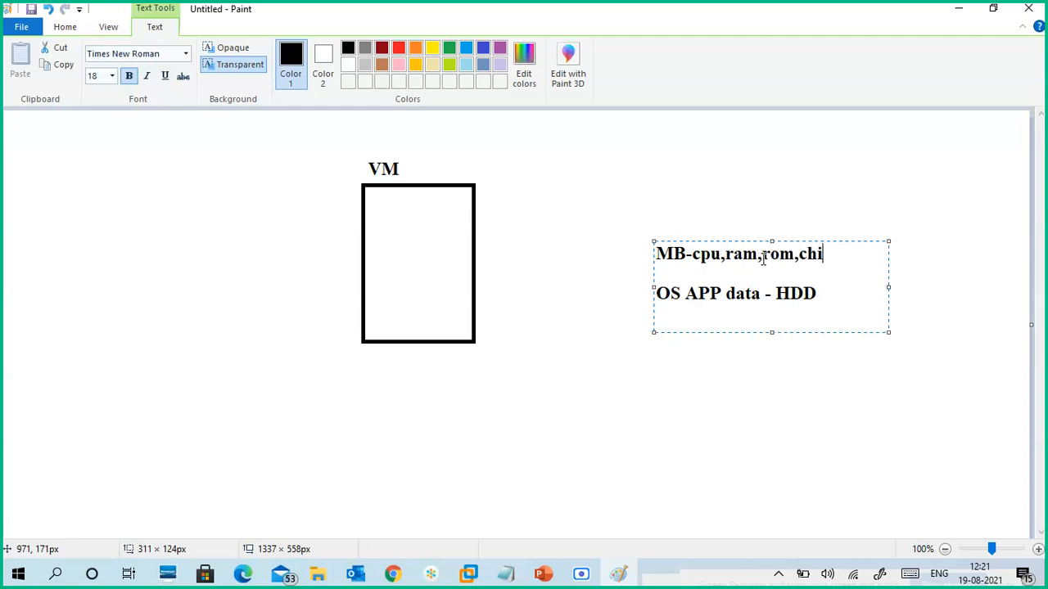
{"action": "type", "text": "pset.."}
{"action": "left_click", "coordinate": [603, 246]}
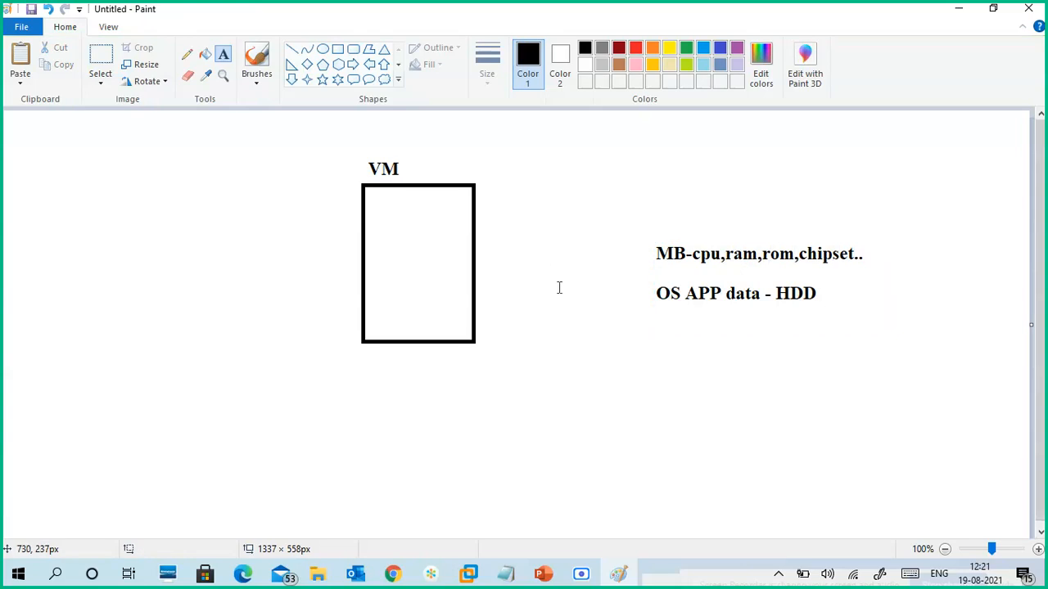
Draw a rectangle about 226 × 29 px around the OS APP data - HDD line and one about 288 × 37 px around the MB line.
{"action": "left_click", "coordinate": [340, 57]}
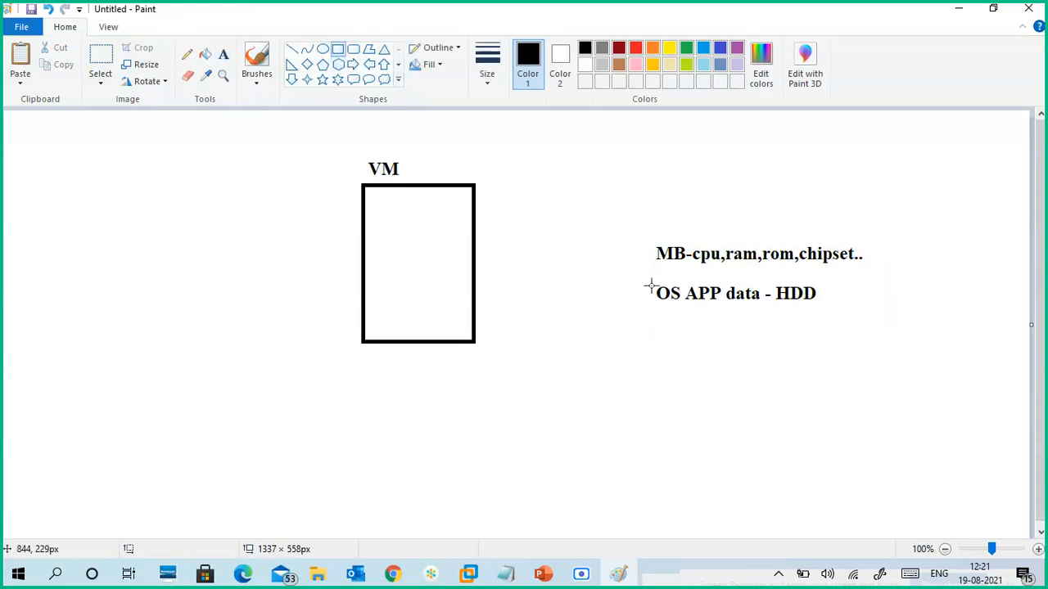
{"action": "left_click_drag", "start_coordinate": [652, 284], "coordinate": [826, 306]}
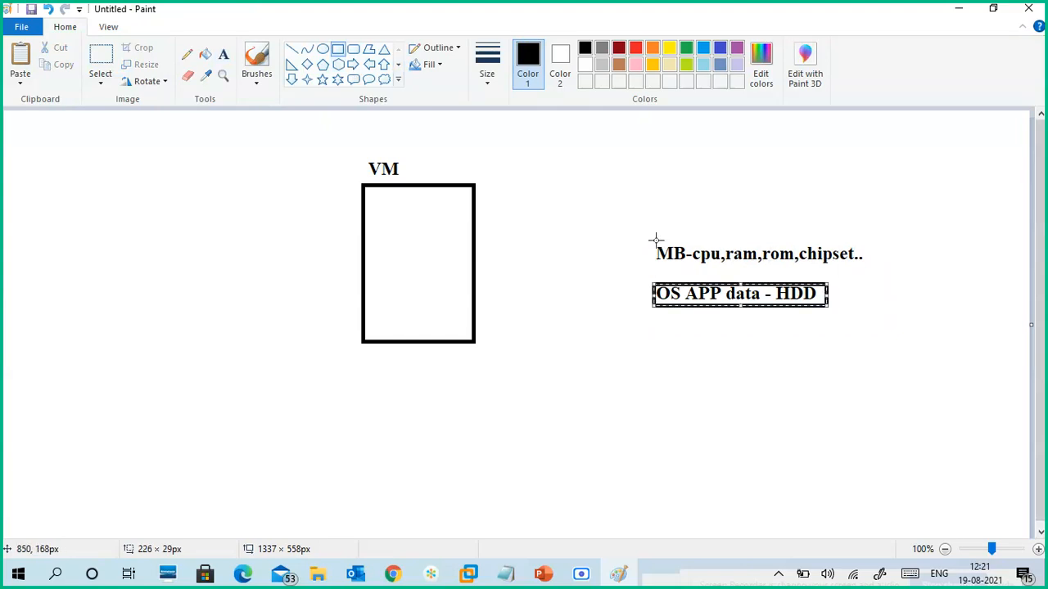
{"action": "left_click", "coordinate": [647, 239]}
{"action": "left_click_drag", "start_coordinate": [647, 239], "coordinate": [868, 265]}
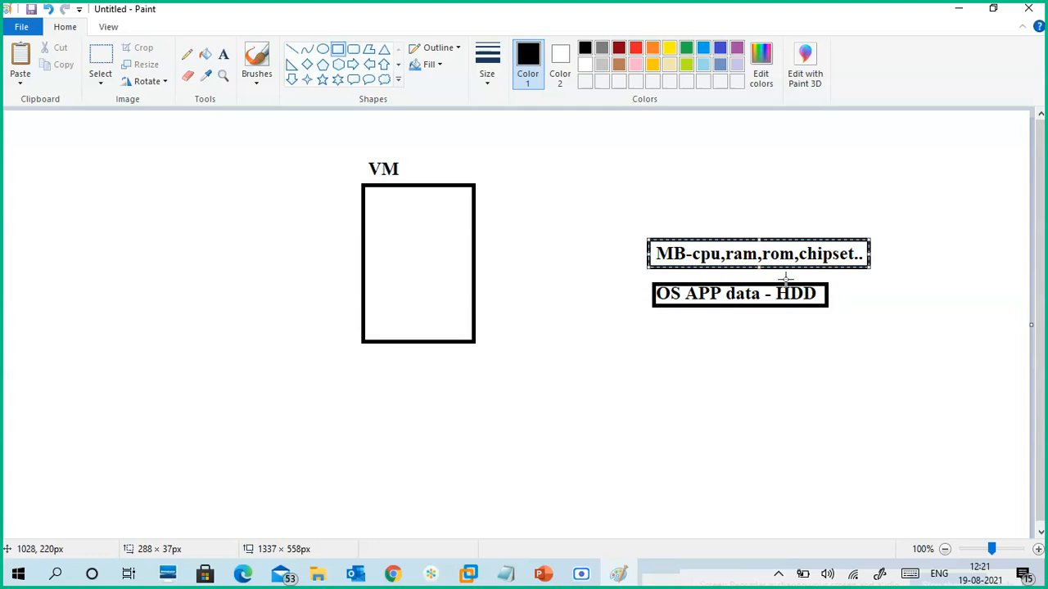
{"action": "left_click", "coordinate": [812, 329]}
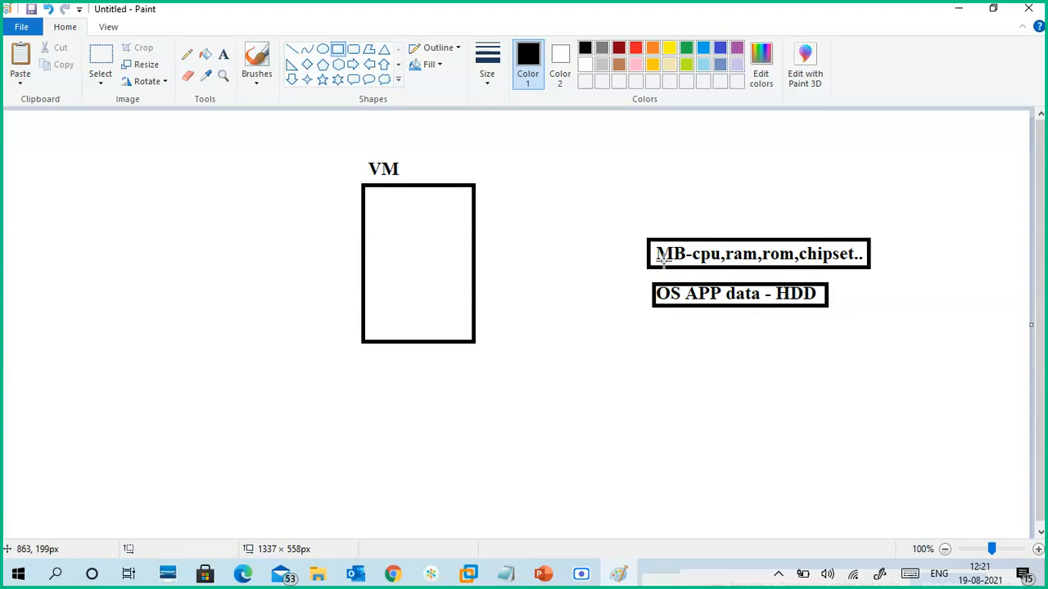
Handwrite vm config with a tick above the MB box using the Brush tool, and underline it.
{"action": "left_click", "coordinate": [257, 84]}
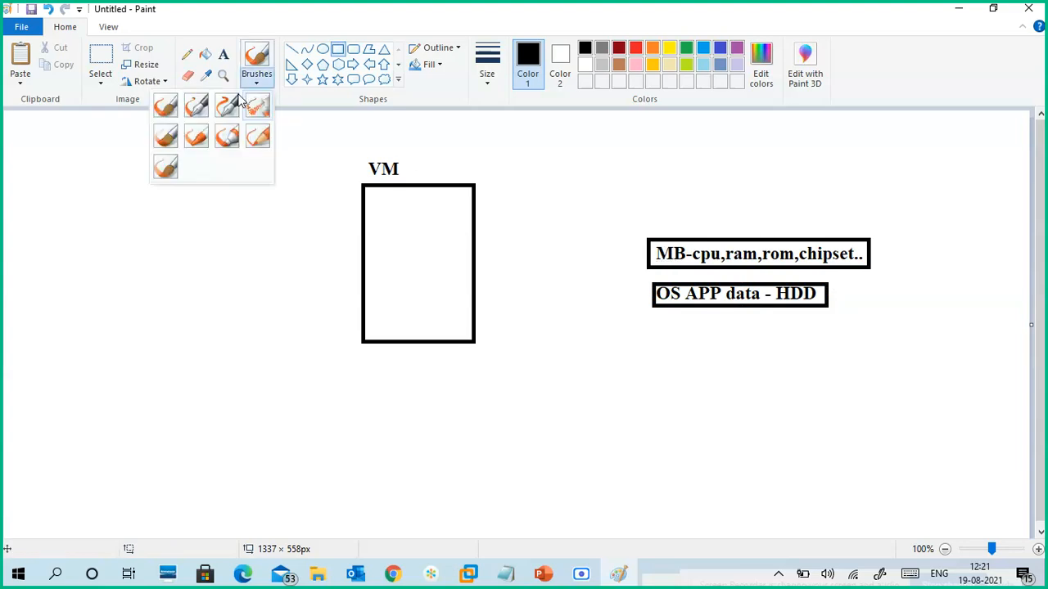
{"action": "left_click", "coordinate": [164, 106]}
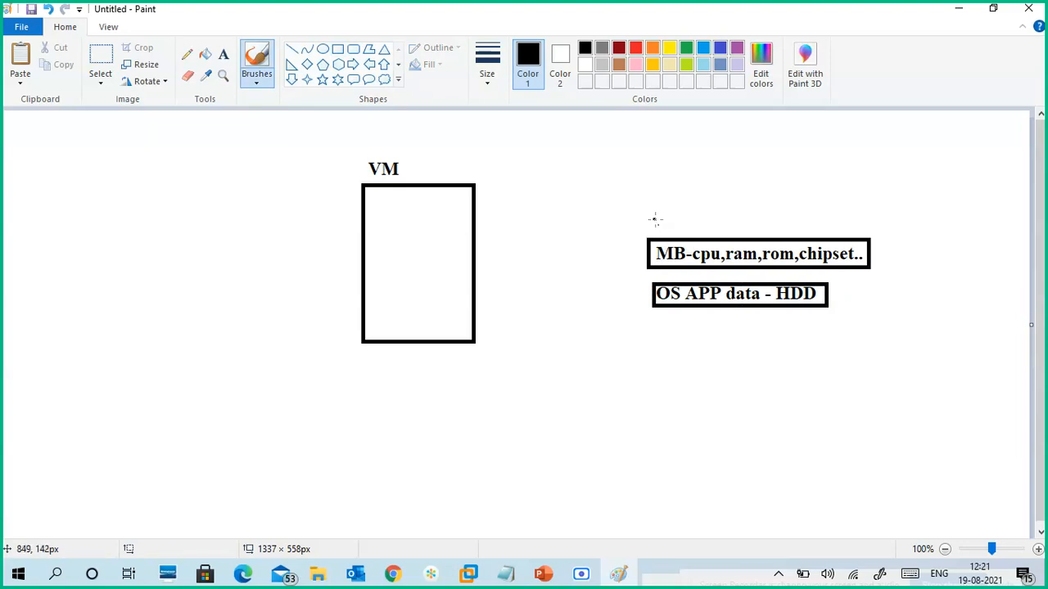
{"action": "mouse_move", "coordinate": [653, 218]}
{"action": "left_mouse_down"}
{"action": "mouse_move", "coordinate": [655, 229]}
{"action": "mouse_move", "coordinate": [663, 215]}
{"action": "mouse_move", "coordinate": [717, 221]}
{"action": "mouse_move", "coordinate": [719, 208]}
{"action": "mouse_move", "coordinate": [743, 212]}
{"action": "mouse_move", "coordinate": [766, 194]}
{"action": "left_mouse_up"}
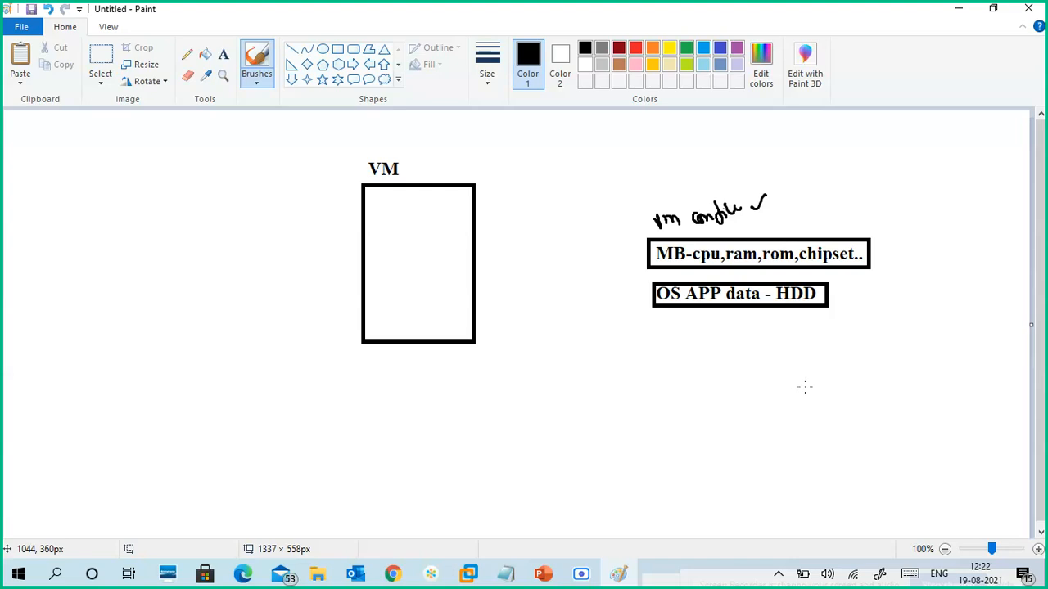
{"action": "left_click_drag", "start_coordinate": [687, 239], "coordinate": [763, 214]}
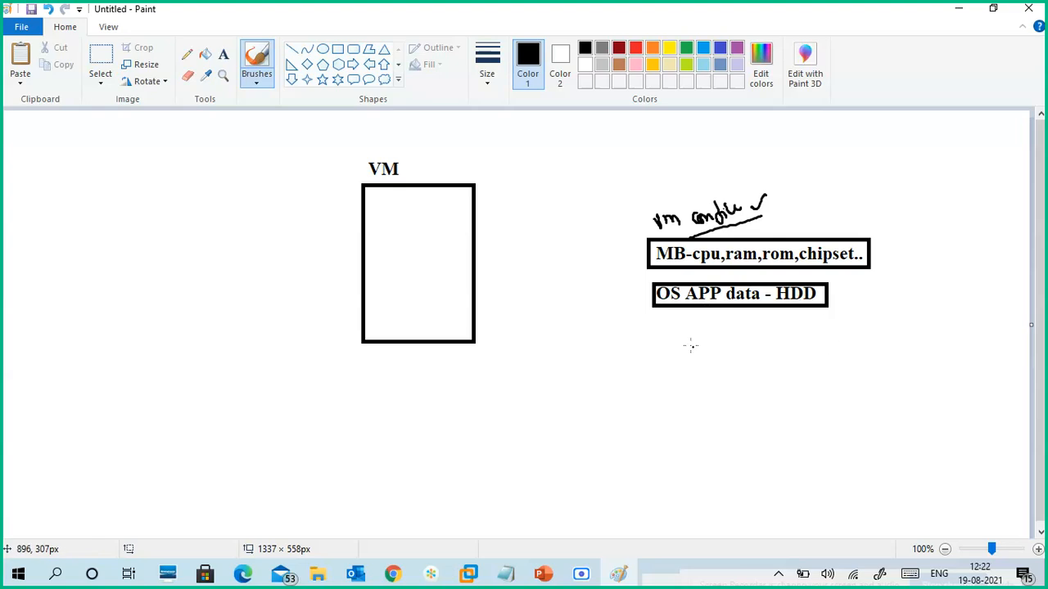
{"action": "mouse_move", "coordinate": [654, 320]}
{"action": "left_mouse_down"}
{"action": "mouse_move", "coordinate": [659, 334]}
{"action": "mouse_move", "coordinate": [666, 320]}
{"action": "mouse_move", "coordinate": [676, 342]}
{"action": "left_mouse_up"}
{"action": "key", "text": "ctrl+z"}
{"action": "key", "text": "ctrl+z"}
Handwrite virtual Hard disk below the OS APP data box and draw a curved arrow from the box to it.
{"action": "mouse_move", "coordinate": [670, 325]}
{"action": "left_mouse_down"}
{"action": "mouse_move", "coordinate": [695, 318]}
{"action": "mouse_move", "coordinate": [791, 331]}
{"action": "mouse_move", "coordinate": [807, 324]}
{"action": "mouse_move", "coordinate": [805, 307]}
{"action": "mouse_move", "coordinate": [812, 325]}
{"action": "mouse_move", "coordinate": [840, 329]}
{"action": "mouse_move", "coordinate": [840, 313]}
{"action": "mouse_move", "coordinate": [856, 325]}
{"action": "mouse_move", "coordinate": [863, 311]}
{"action": "mouse_move", "coordinate": [874, 314]}
{"action": "left_mouse_up"}
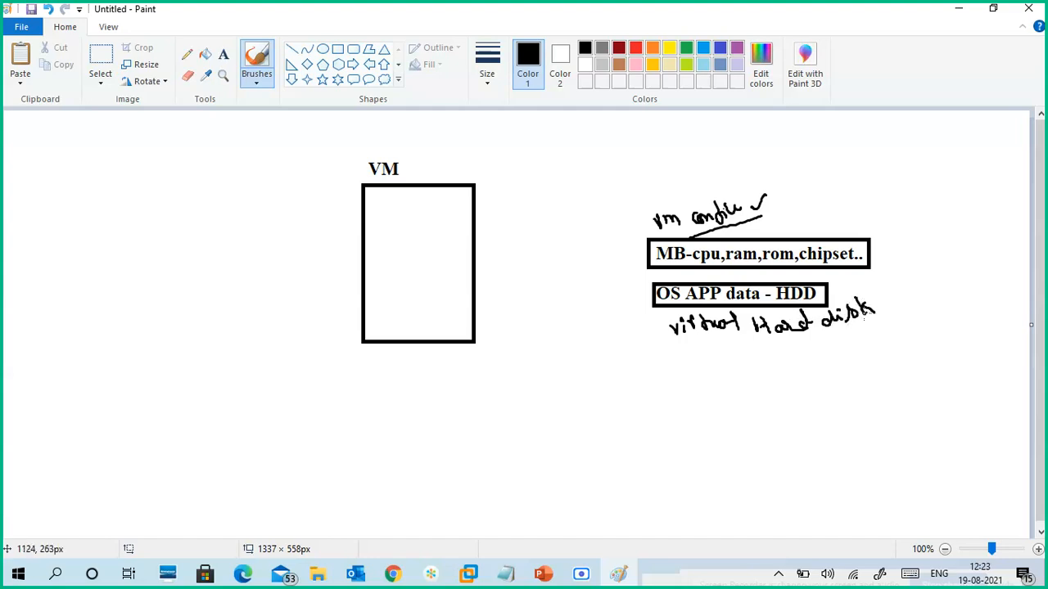
{"action": "mouse_move", "coordinate": [645, 300]}
{"action": "left_mouse_down"}
{"action": "mouse_move", "coordinate": [633, 304]}
{"action": "mouse_move", "coordinate": [653, 337]}
{"action": "mouse_move", "coordinate": [664, 334]}
{"action": "left_mouse_up"}
{"action": "mouse_move", "coordinate": [653, 325]}
{"action": "left_mouse_down"}
{"action": "mouse_move", "coordinate": [662, 343]}
{"action": "mouse_move", "coordinate": [665, 336]}
{"action": "left_mouse_up"}
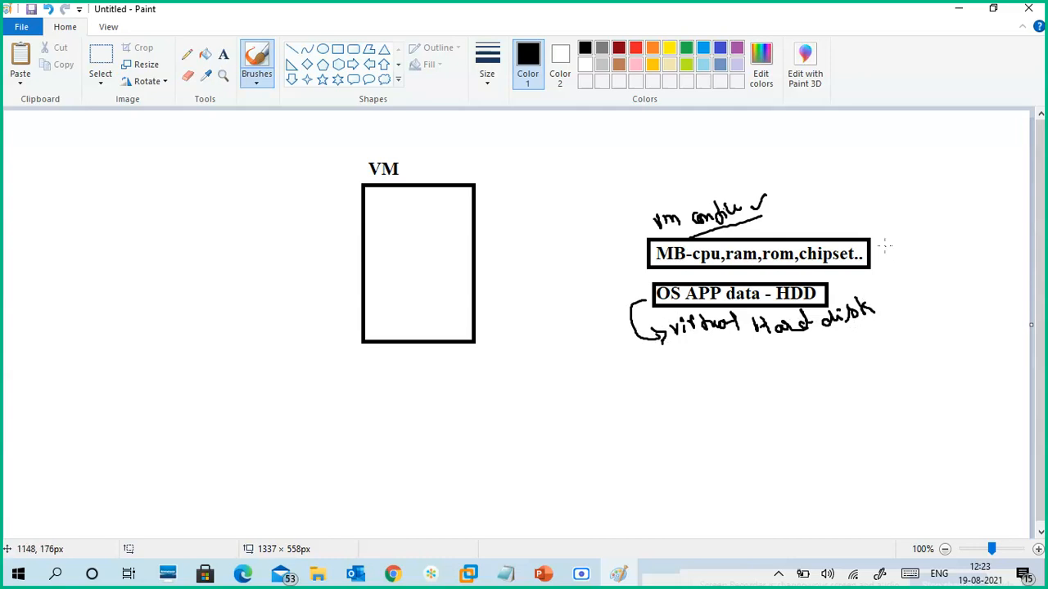
Draw a tick beside the MB box and a large rectangle enclosing both boxes and their handwritten notes.
{"action": "left_click_drag", "start_coordinate": [885, 244], "coordinate": [906, 226]}
{"action": "left_click", "coordinate": [957, 9]}
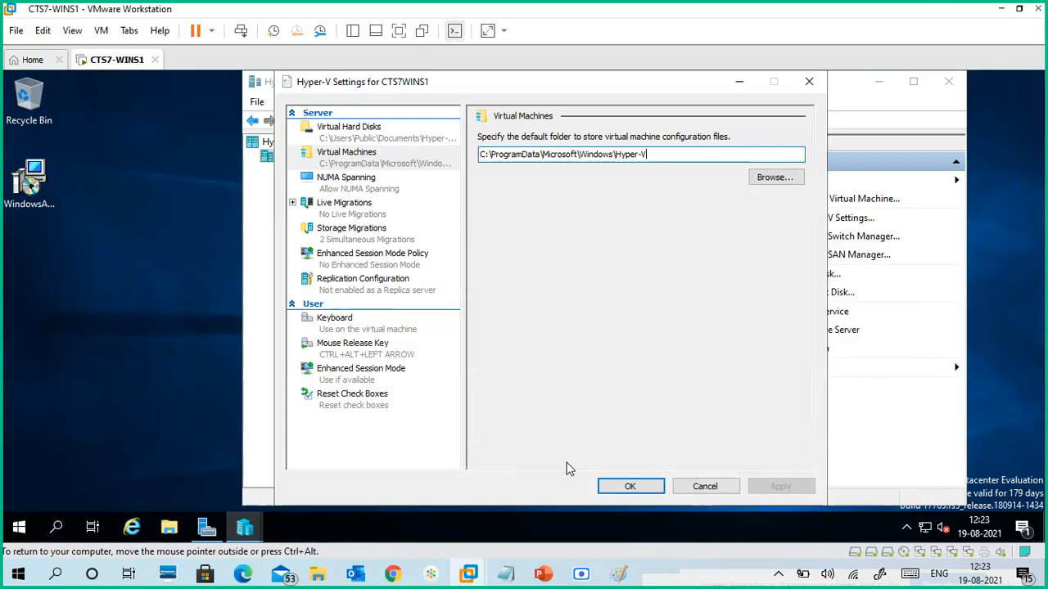
{"action": "left_click", "coordinate": [618, 574]}
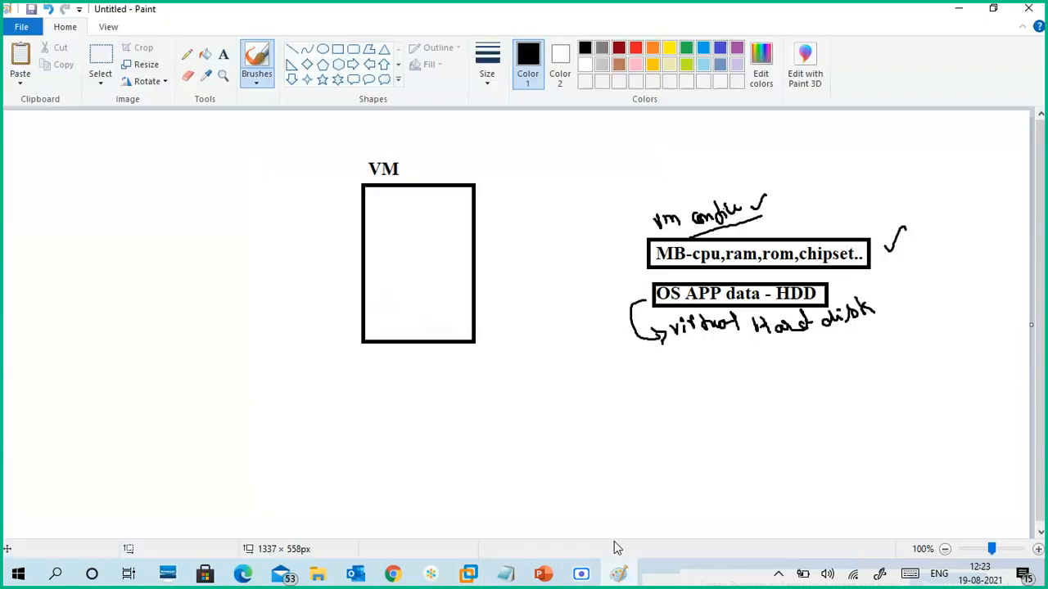
{"action": "left_click", "coordinate": [337, 50]}
{"action": "mouse_move", "coordinate": [611, 177]}
{"action": "left_mouse_down"}
{"action": "mouse_move", "coordinate": [889, 393]}
{"action": "mouse_move", "coordinate": [928, 360]}
{"action": "left_mouse_up"}
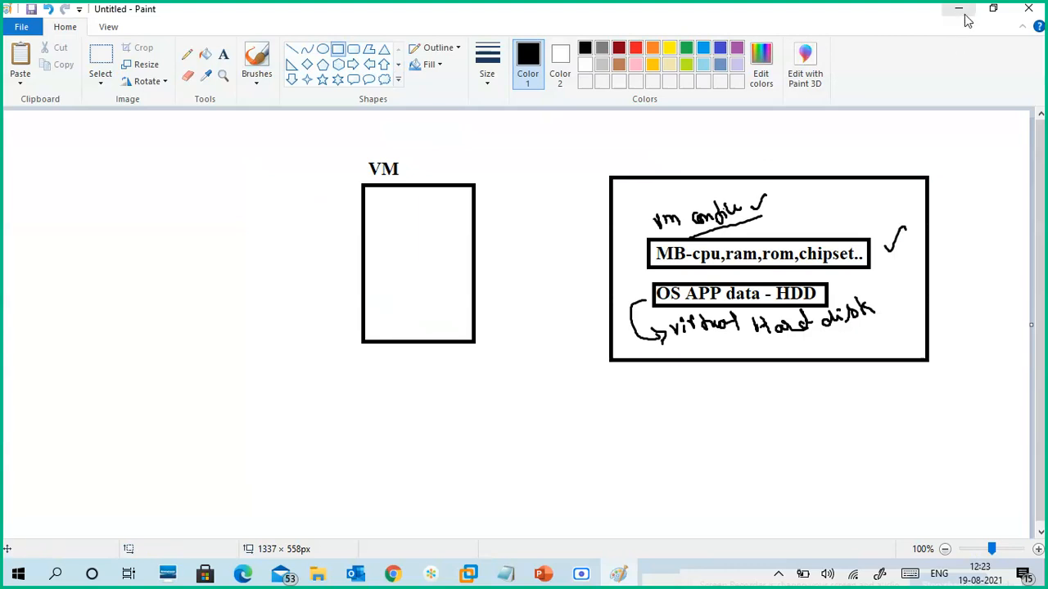
Add the text label physical storage just above the large enclosing rectangle.
{"action": "left_click", "coordinate": [222, 54]}
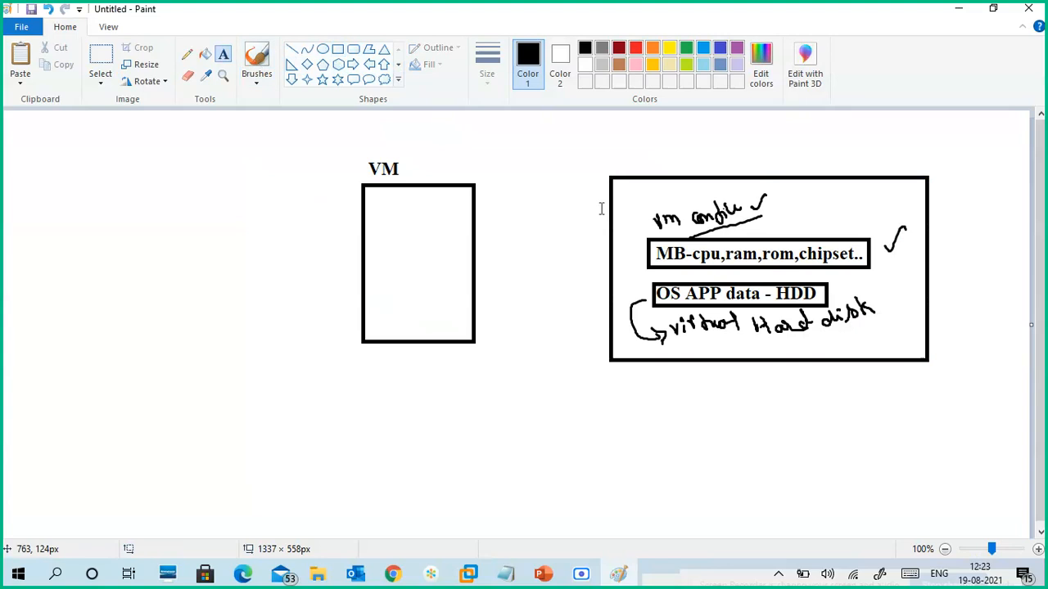
{"action": "left_click", "coordinate": [615, 150]}
{"action": "type", "text": "py"}
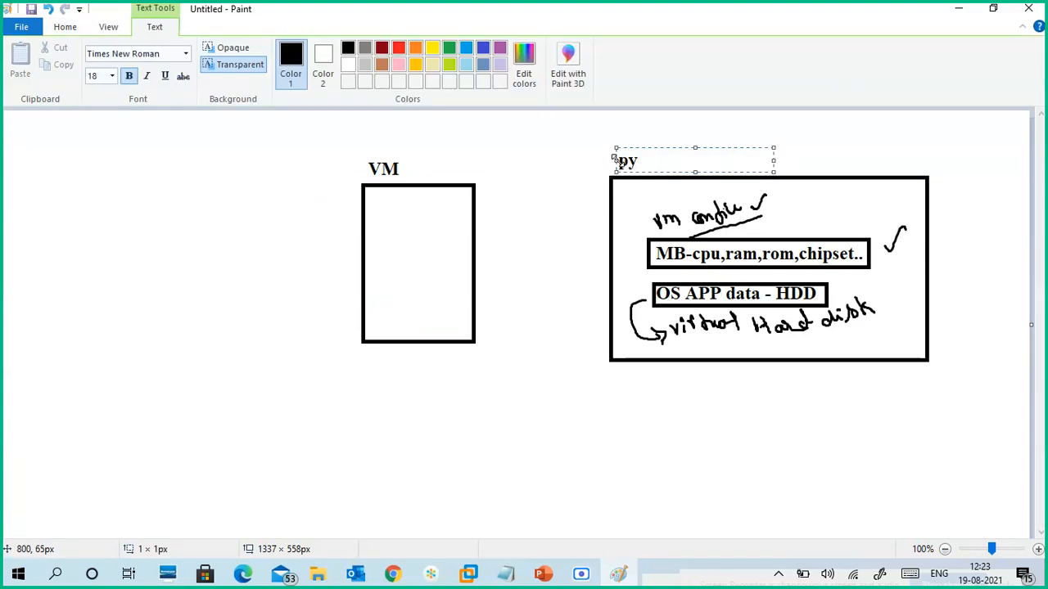
{"action": "key", "text": "BackSpace"}
{"action": "type", "text": "hysical"}
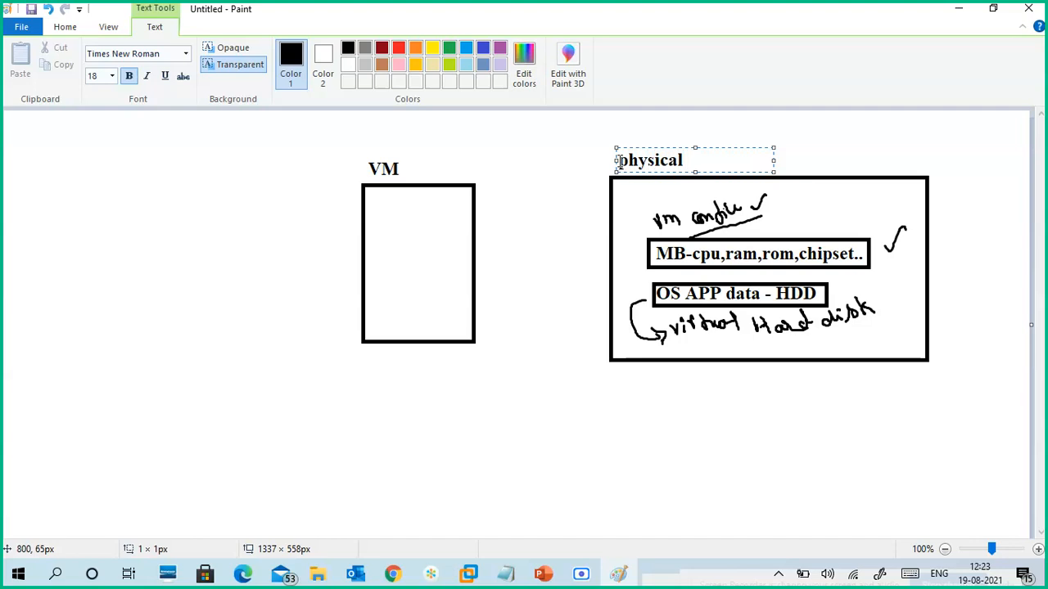
{"action": "type", "text": " storage"}
{"action": "left_click", "coordinate": [587, 202]}
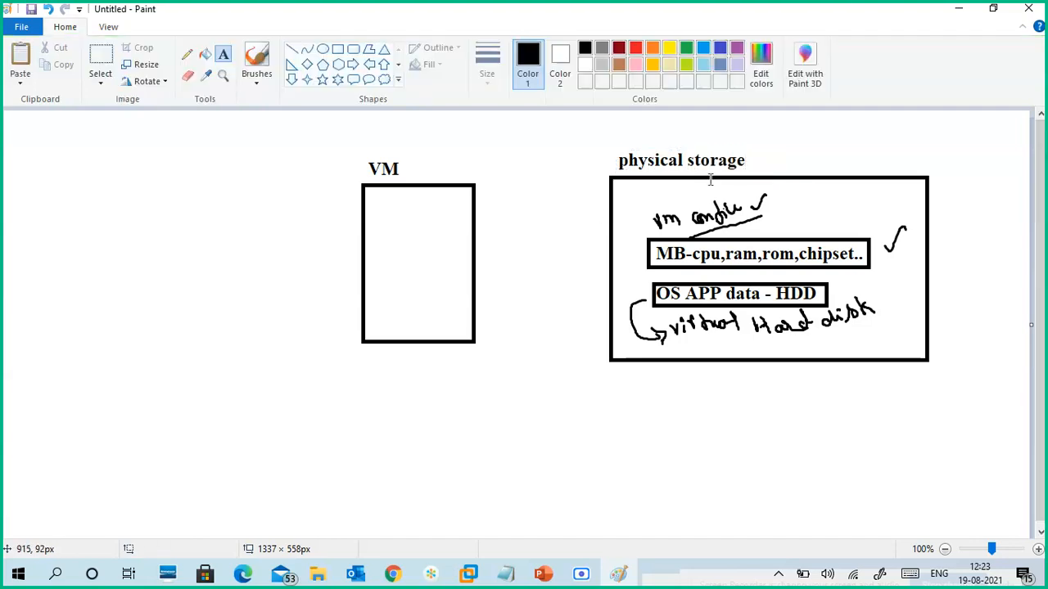
Switch to the CTS7-WINS1 virtual machine in VMware Workstation and open its Local Disk (C:) in File Explorer.
{"action": "left_click", "coordinate": [955, 15]}
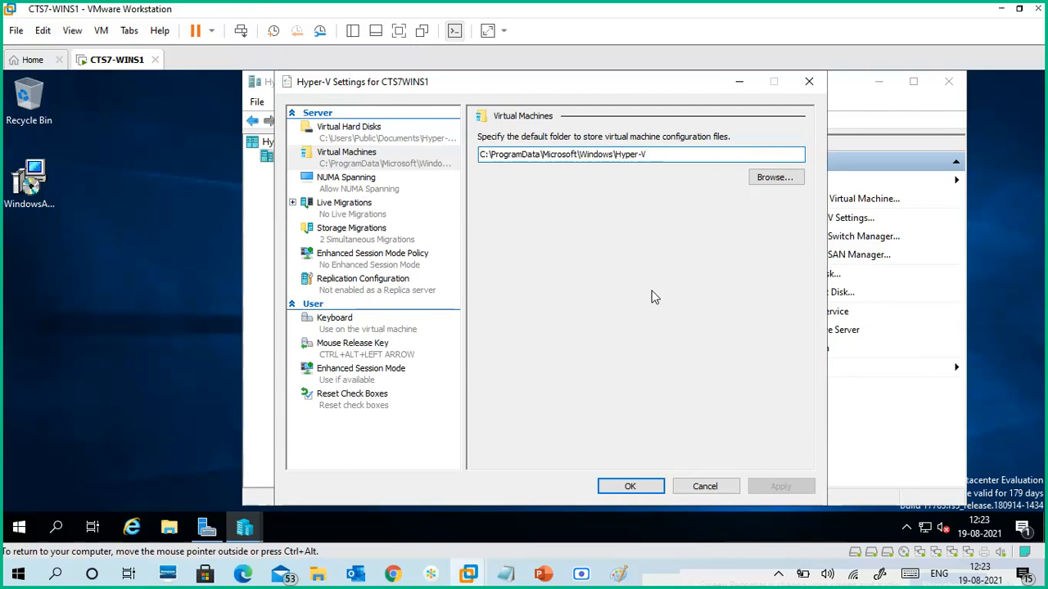
{"action": "left_click", "coordinate": [186, 520]}
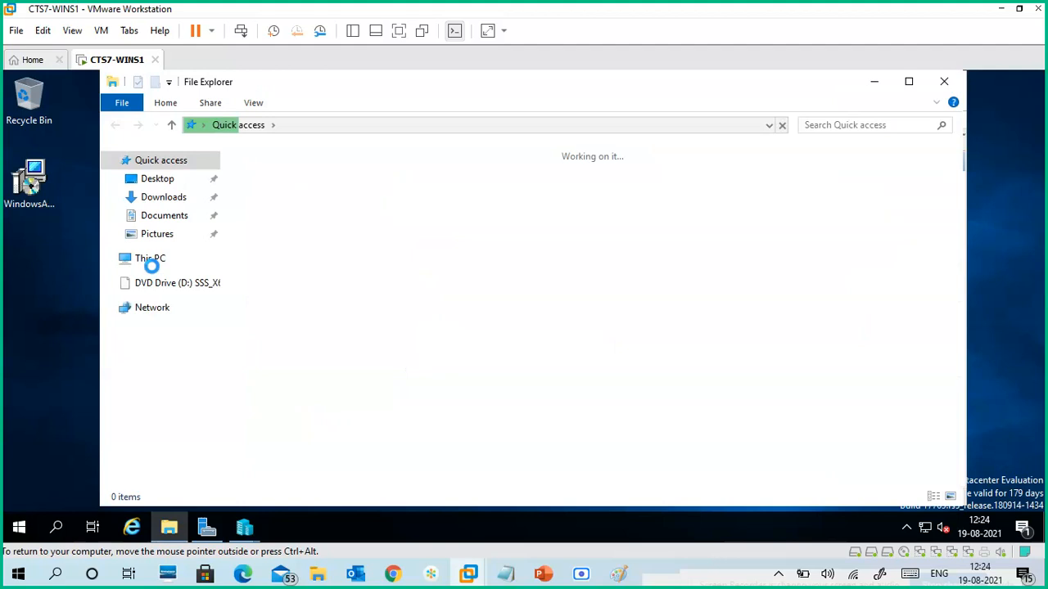
{"action": "left_click", "coordinate": [157, 264]}
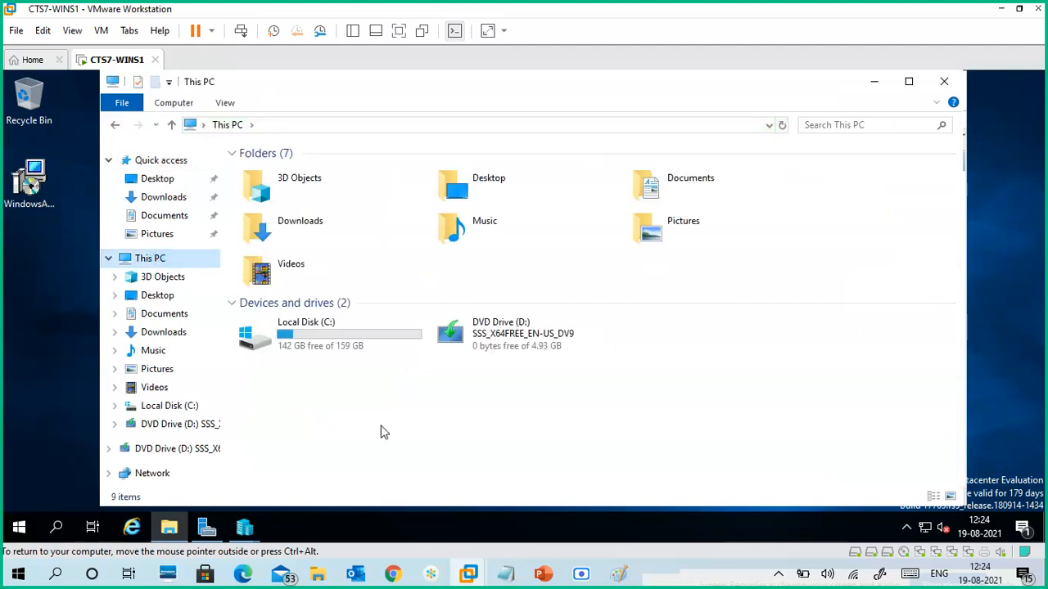
{"action": "left_click", "coordinate": [385, 348]}
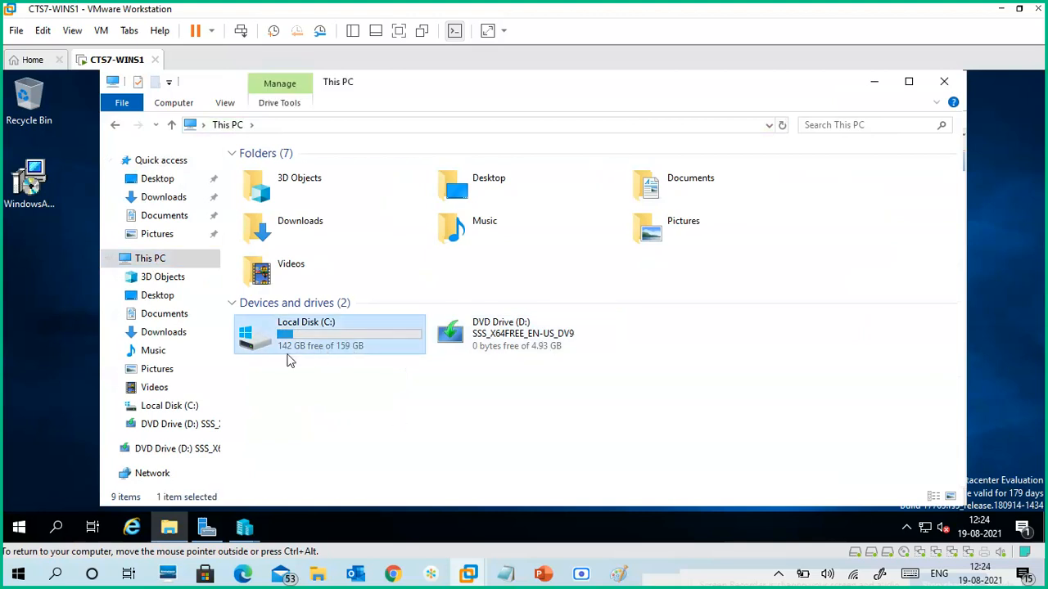
{"action": "double_click", "coordinate": [350, 341]}
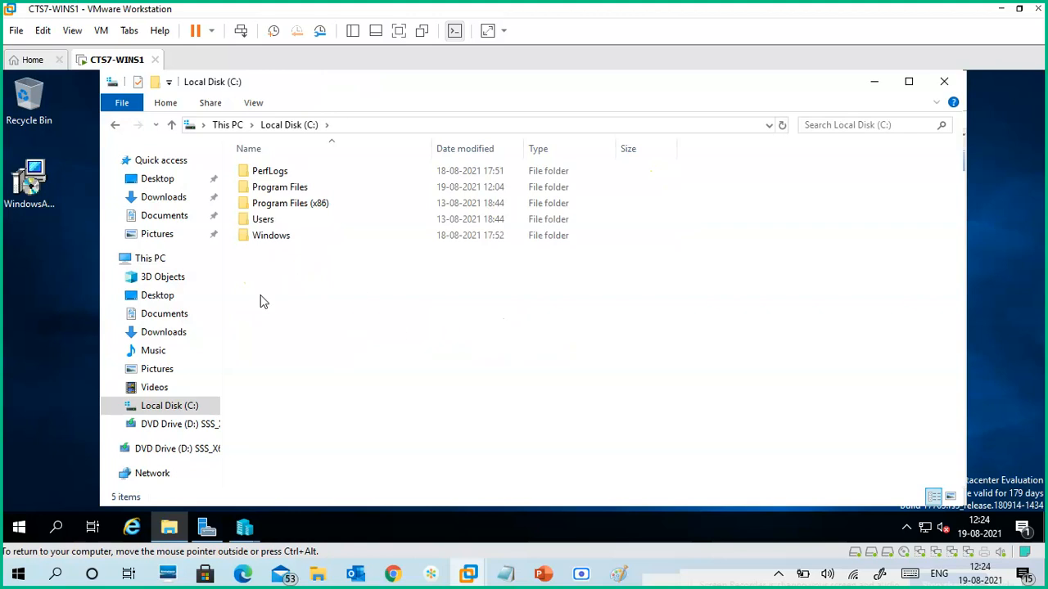
Browse to C:\Users\Administrator and turn on the display of hidden items.
{"action": "left_click", "coordinate": [162, 316]}
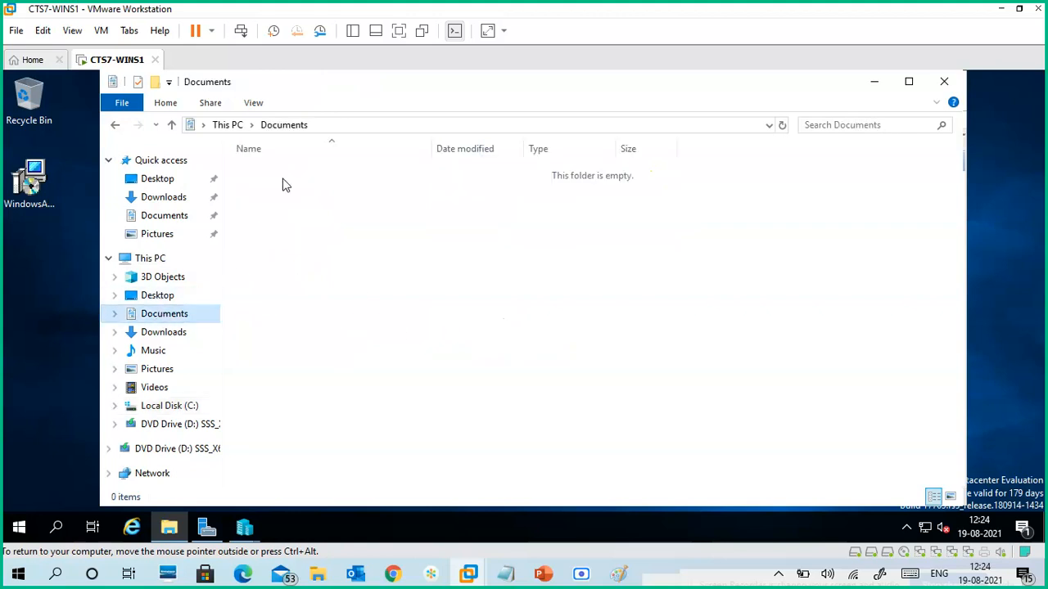
{"action": "left_click", "coordinate": [180, 403]}
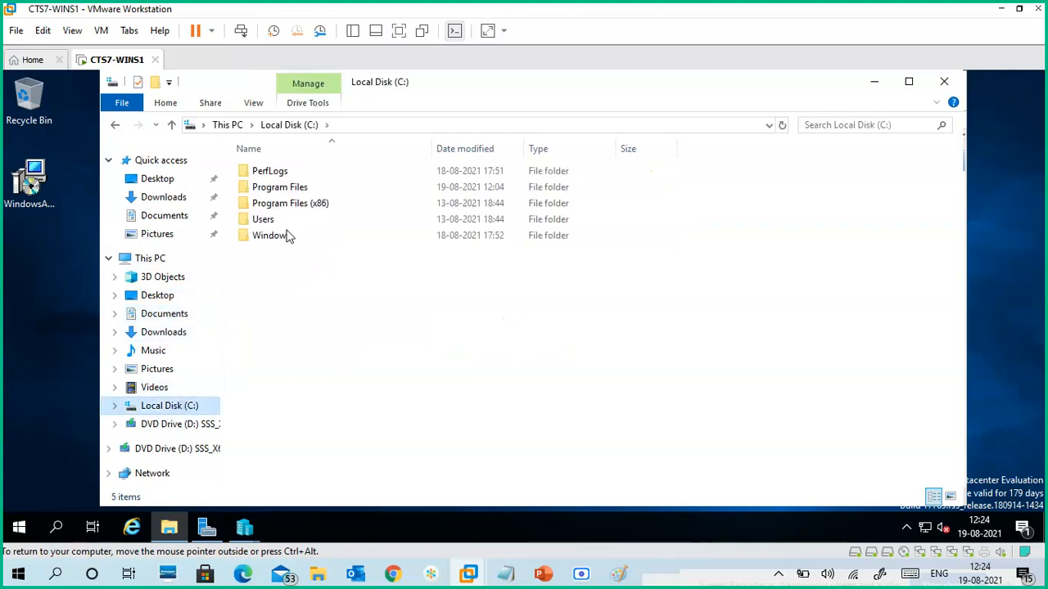
{"action": "double_click", "coordinate": [281, 220]}
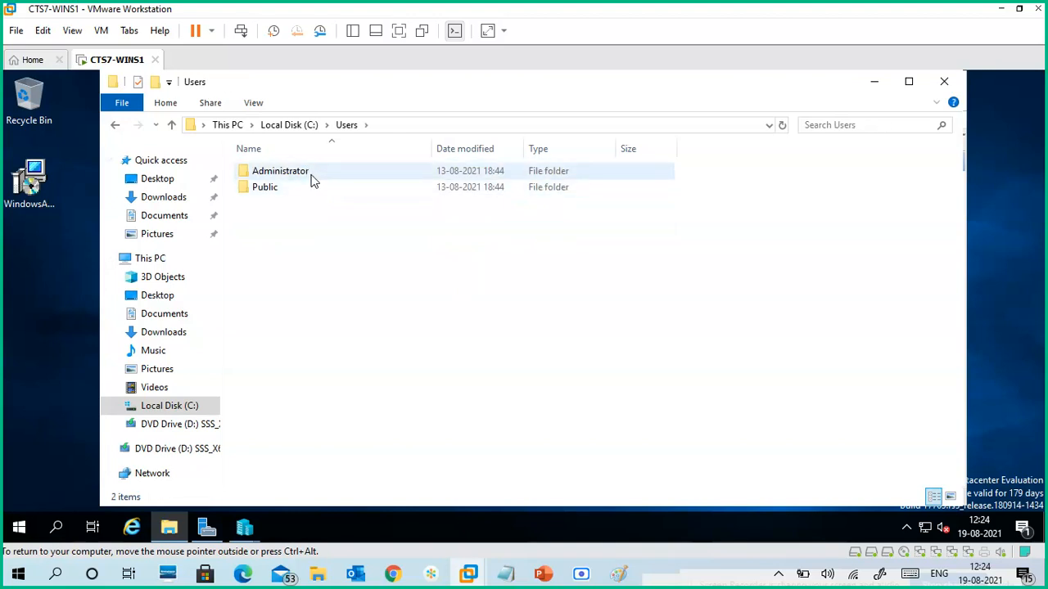
{"action": "double_click", "coordinate": [313, 177]}
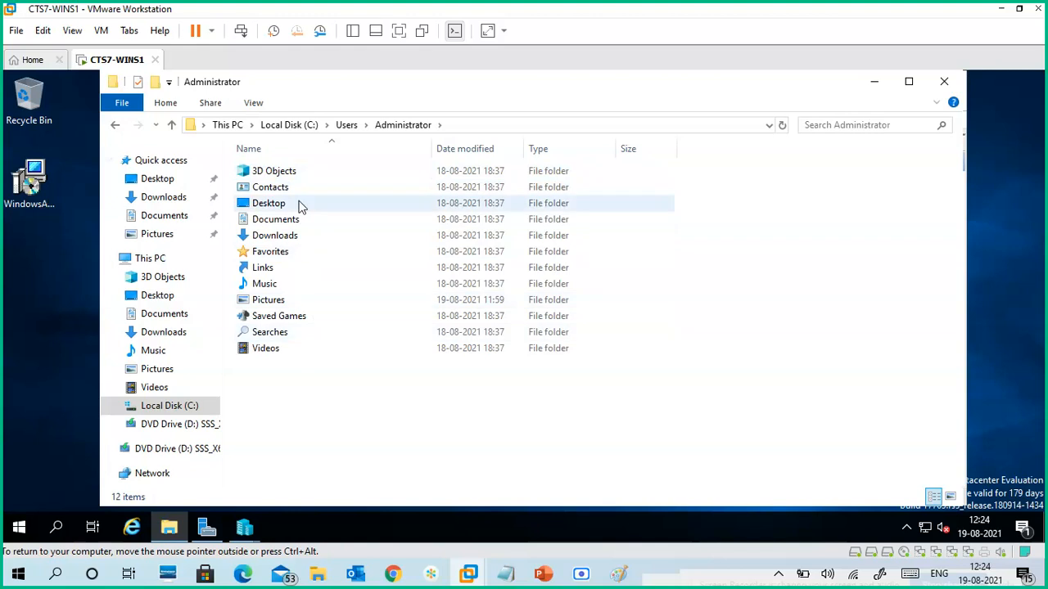
{"action": "left_click", "coordinate": [254, 106]}
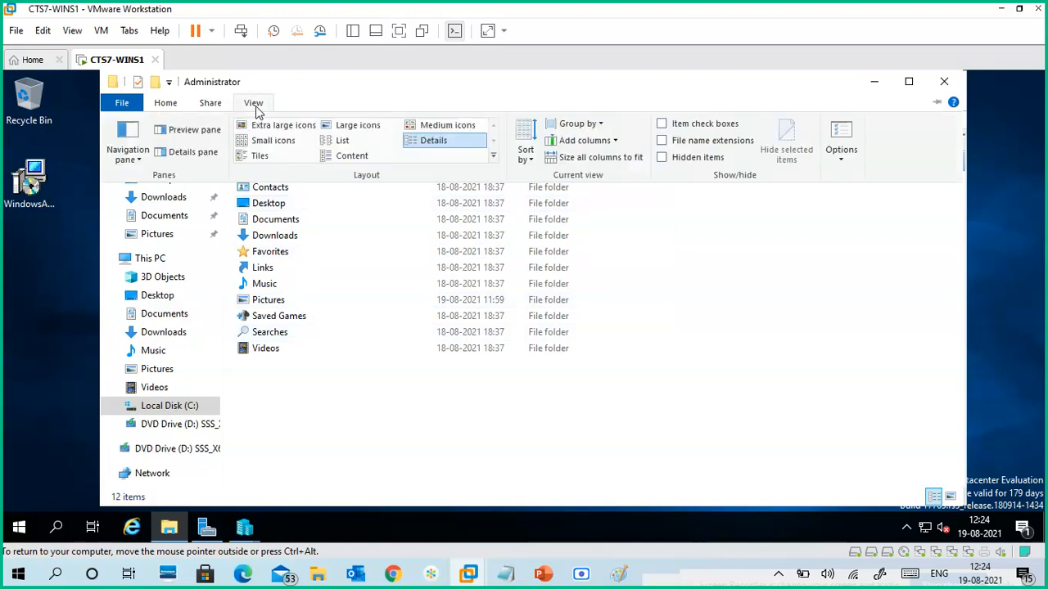
{"action": "left_click", "coordinate": [698, 158]}
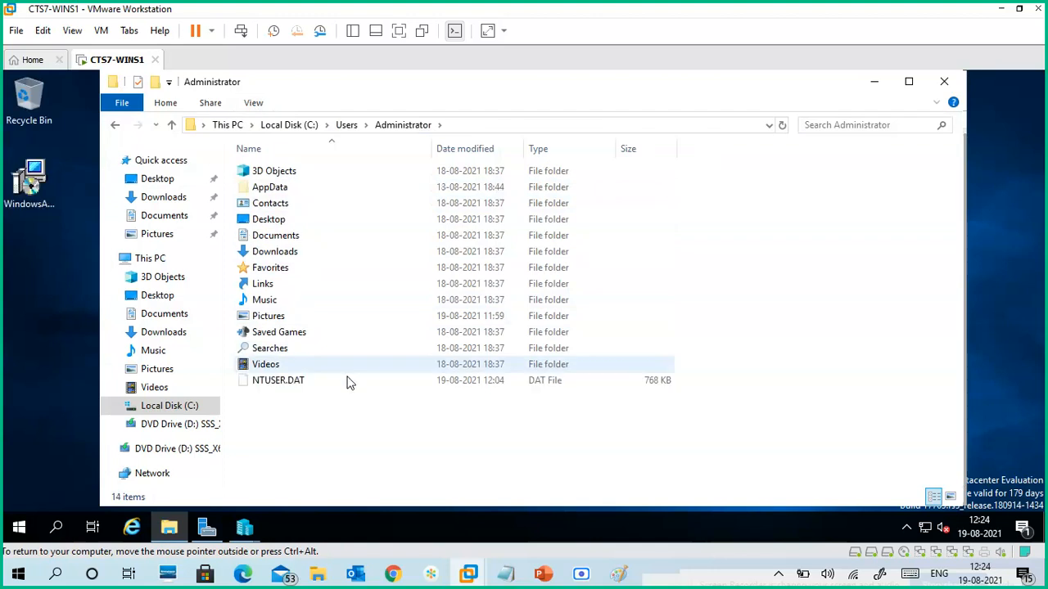
Browse to C:\ProgramData\Microsoft and check the default virtual machine configuration path in Hyper-V Settings.
{"action": "left_click", "coordinate": [312, 130]}
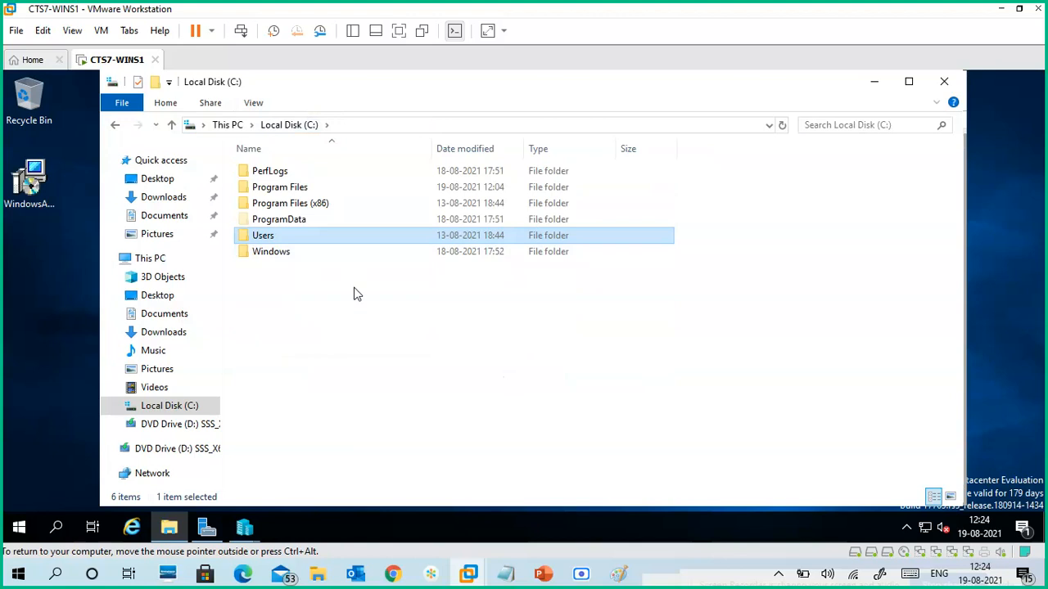
{"action": "double_click", "coordinate": [339, 223]}
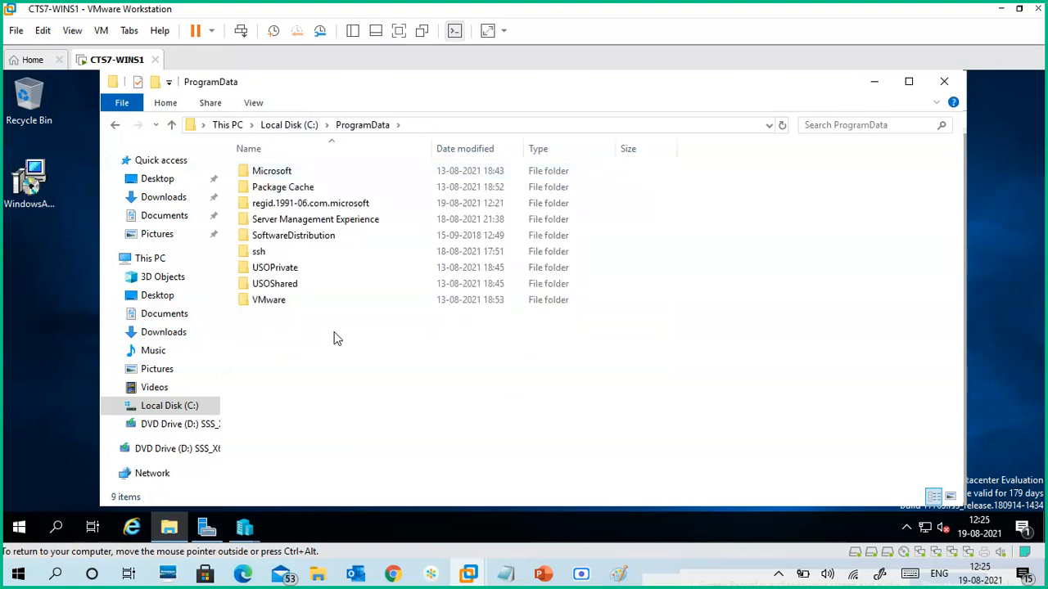
{"action": "double_click", "coordinate": [326, 173]}
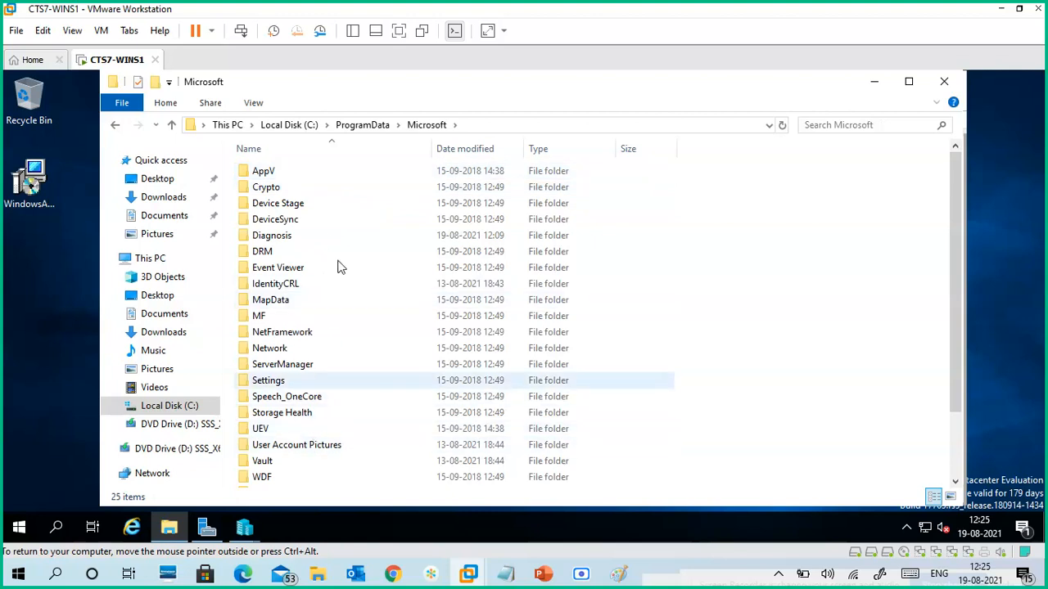
{"action": "scroll", "coordinate": [356, 398], "scroll_direction": "down", "scroll_amount": 1}
{"action": "scroll", "coordinate": [357, 401], "scroll_direction": "down", "scroll_amount": 1}
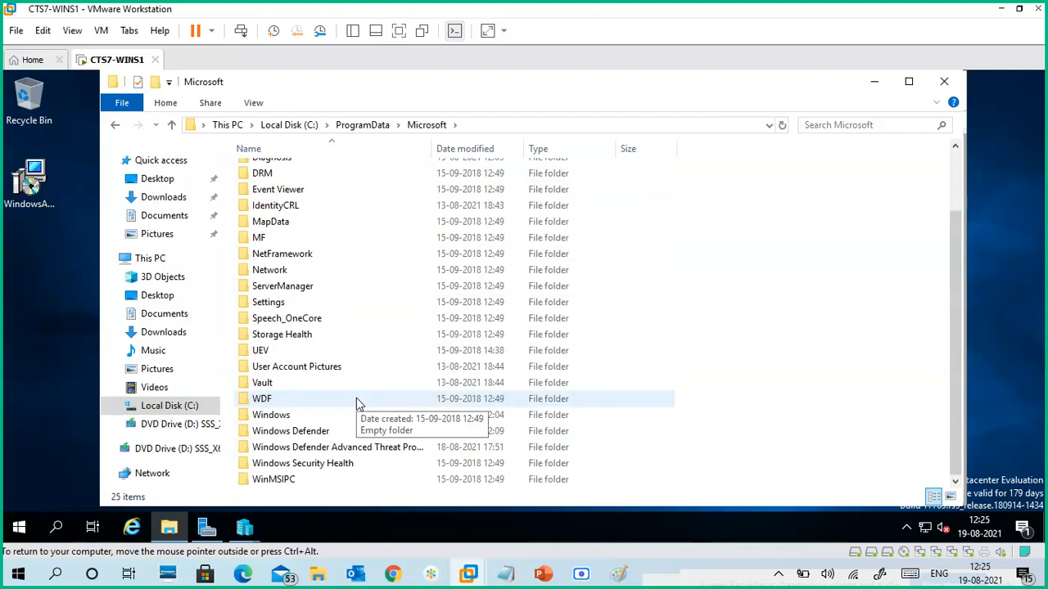
{"action": "scroll", "coordinate": [358, 402], "scroll_direction": "up", "scroll_amount": 2}
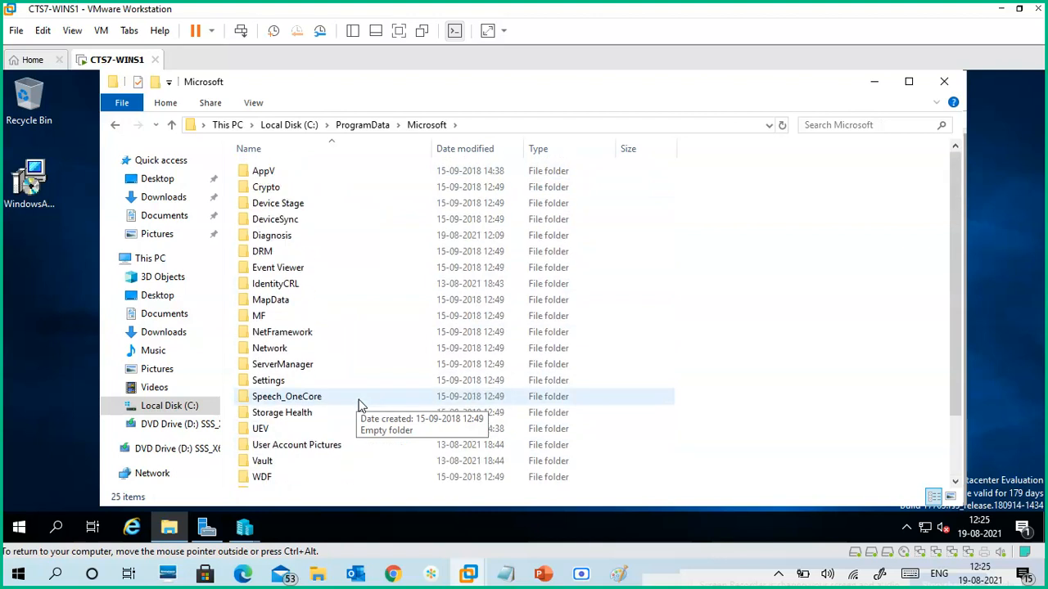
{"action": "left_click", "coordinate": [873, 82]}
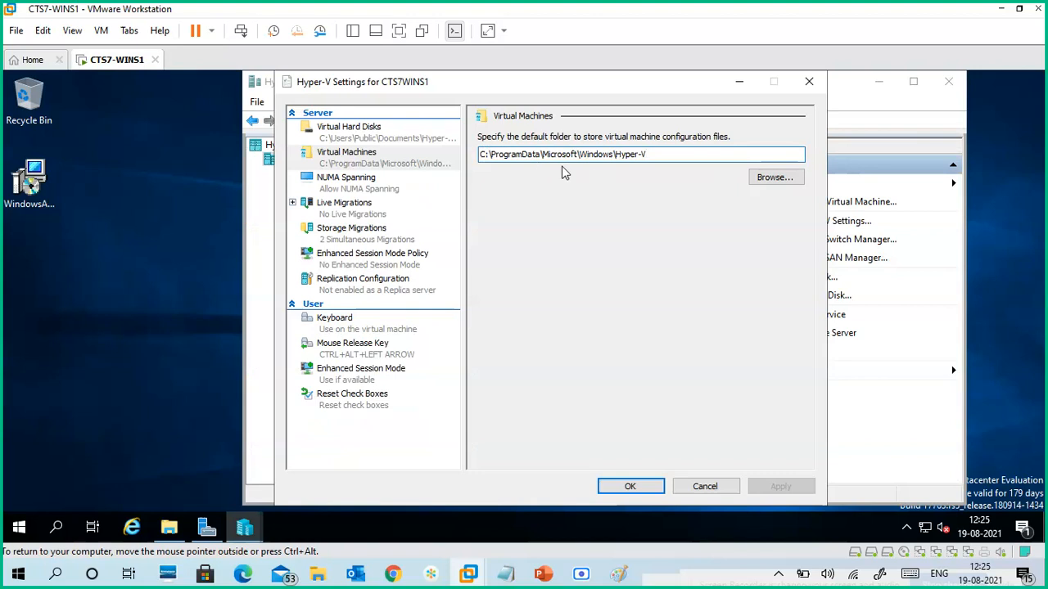
Return to File Explorer and open Windows\Hyper-V\Virtual Machines inside the C:\ProgramData\Microsoft folder.
{"action": "left_click", "coordinate": [169, 528]}
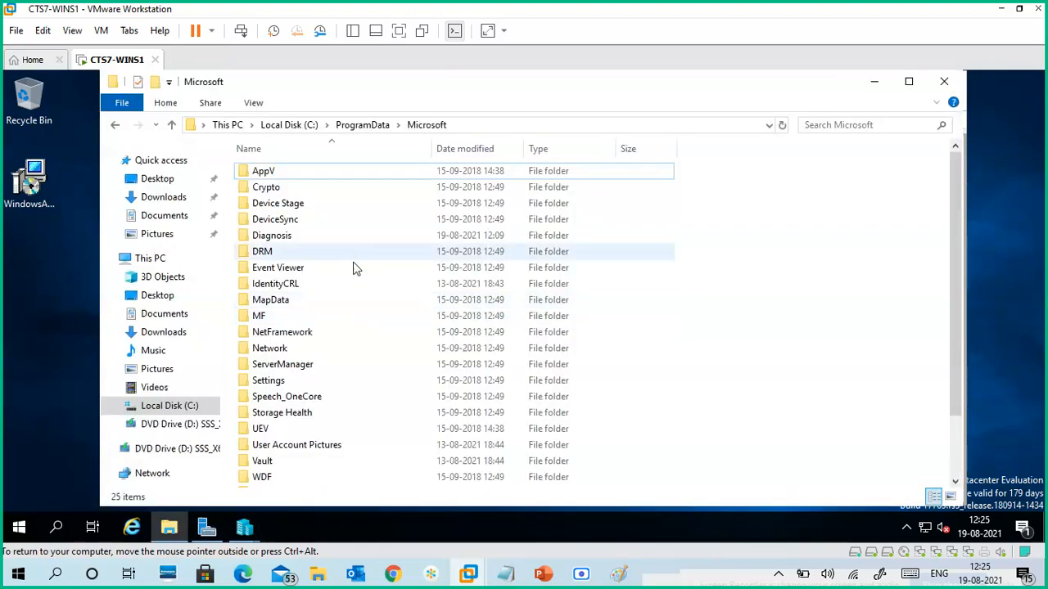
{"action": "scroll", "coordinate": [374, 433], "scroll_direction": "down", "scroll_amount": 2}
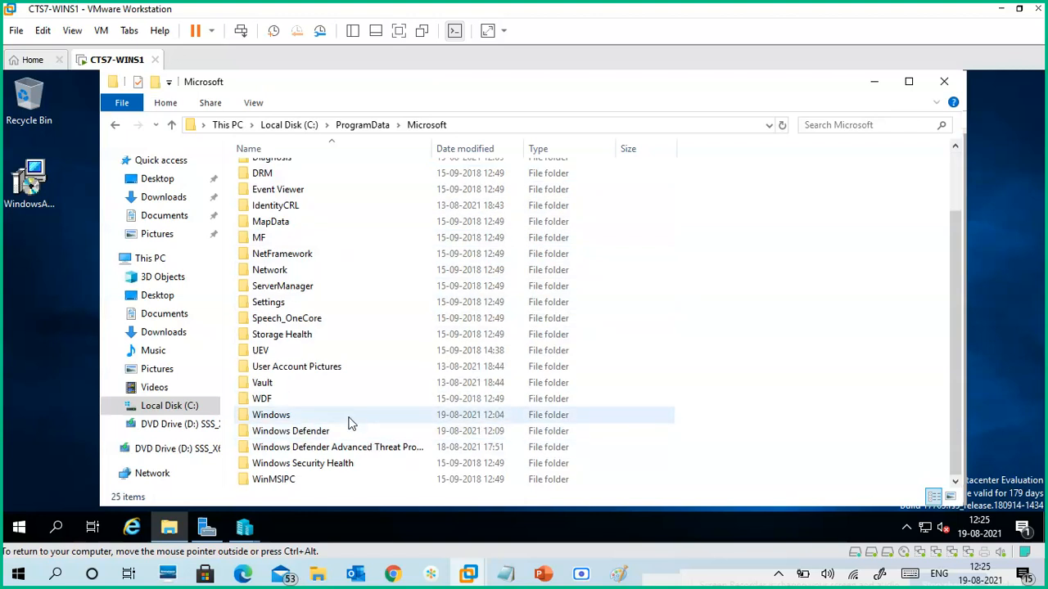
{"action": "left_click", "coordinate": [350, 421]}
{"action": "double_click", "coordinate": [348, 421]}
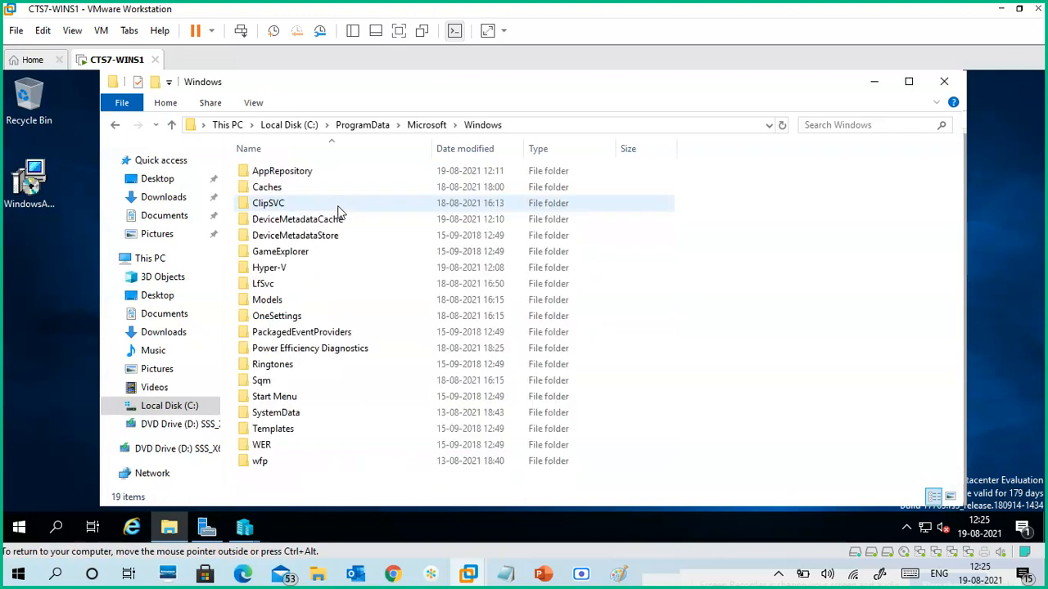
{"action": "double_click", "coordinate": [329, 268]}
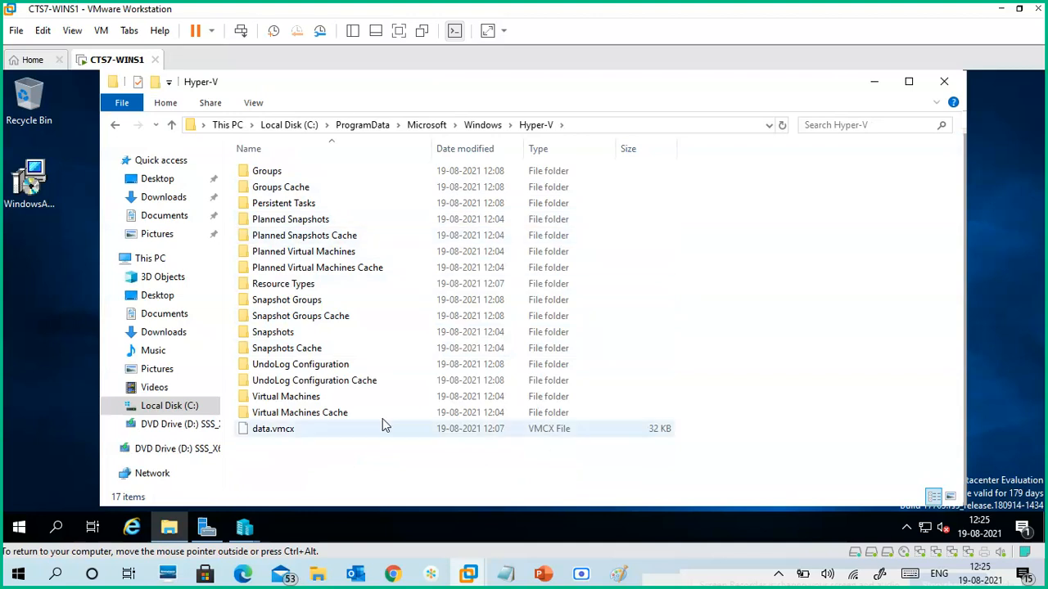
{"action": "double_click", "coordinate": [365, 398]}
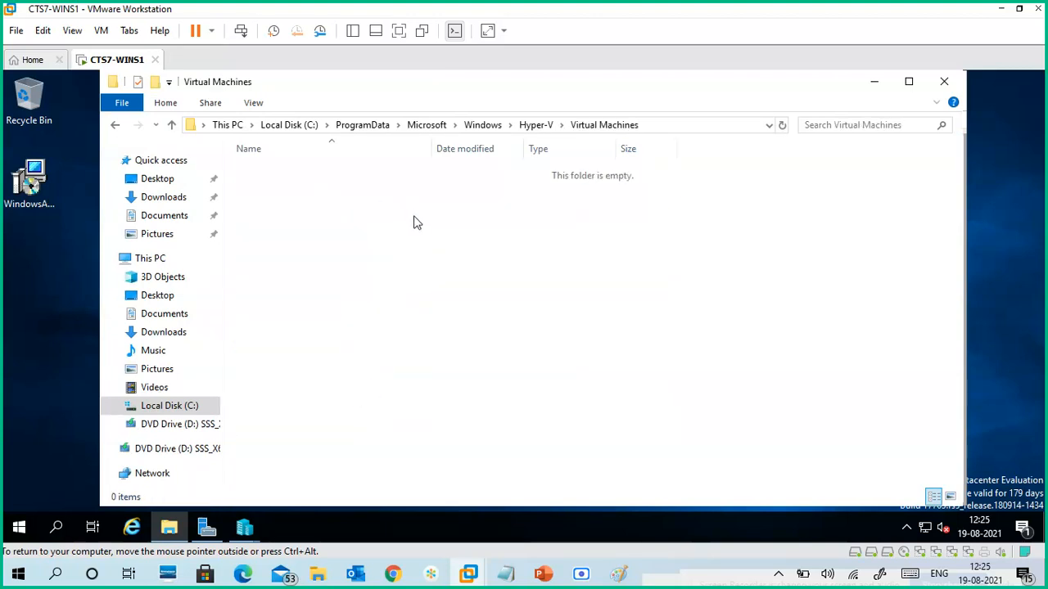
Go back to the root of Local Disk (C:) and show the default Virtual Hard Disks folder in Hyper-V Settings.
{"action": "left_click", "coordinate": [299, 128]}
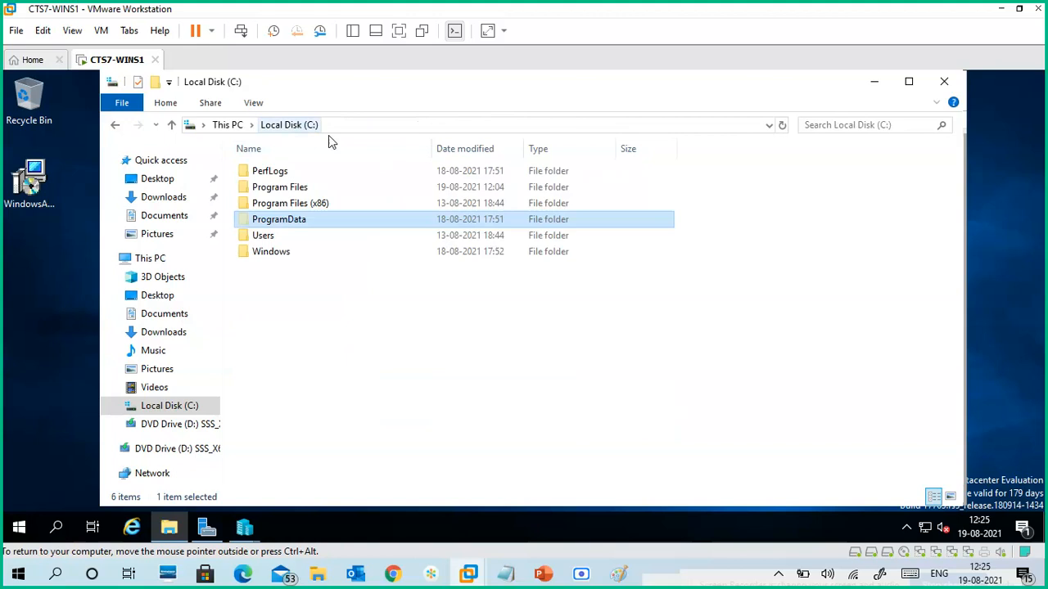
{"action": "left_click", "coordinate": [874, 82]}
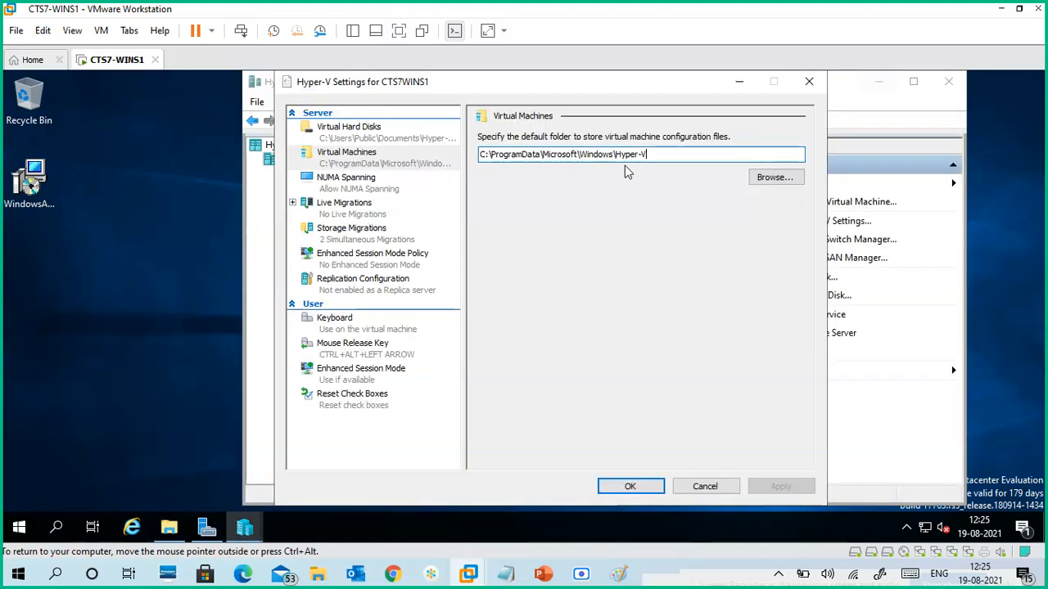
{"action": "left_click", "coordinate": [397, 137]}
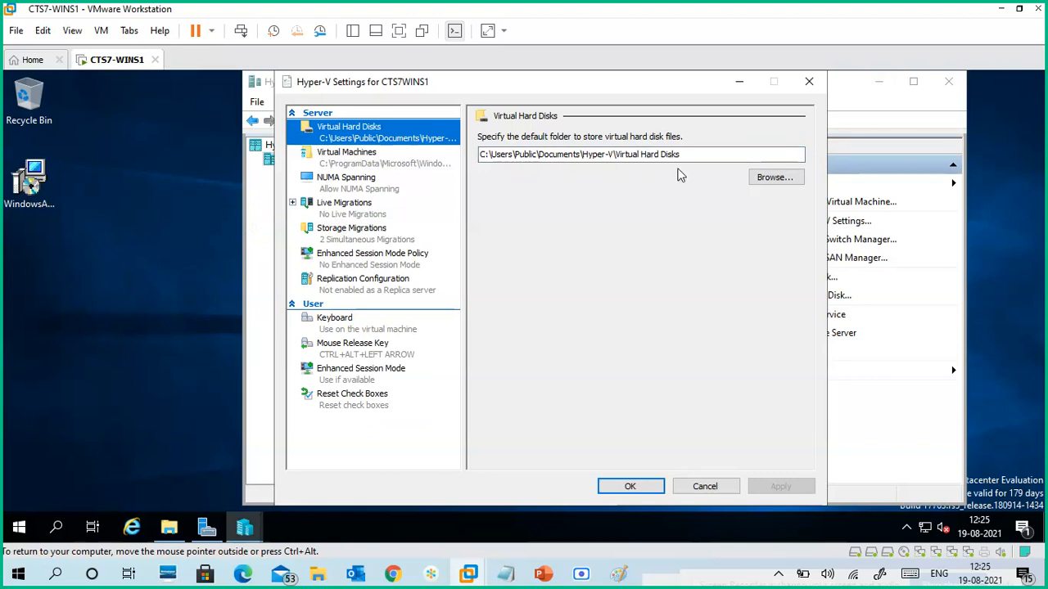
In File Explorer, browse to C:\Users\Public\Public Documents\Hyper-V\Virtual hard disks.
{"action": "left_click", "coordinate": [171, 530]}
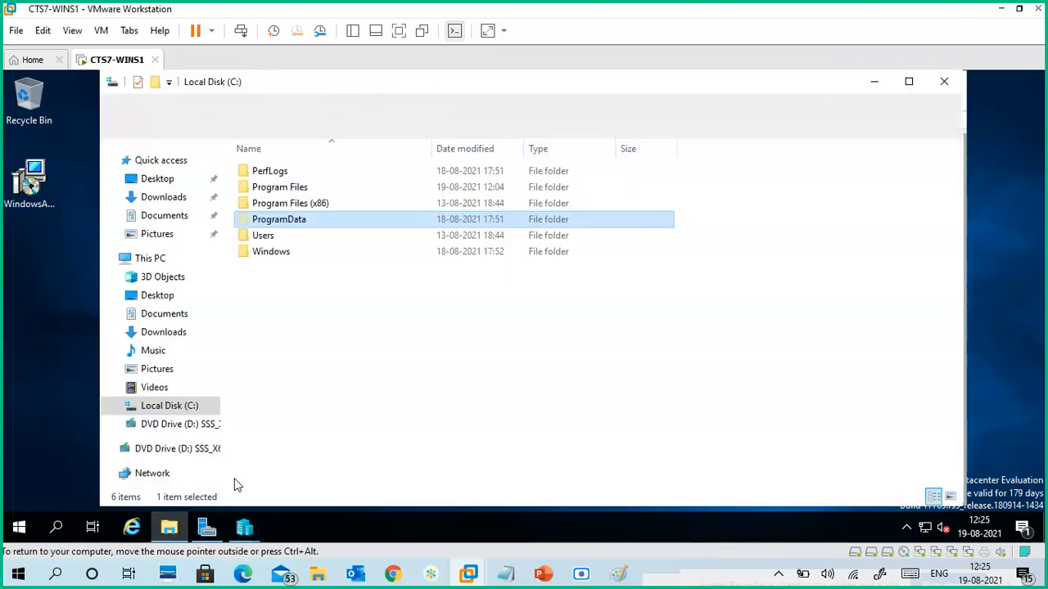
{"action": "double_click", "coordinate": [277, 236]}
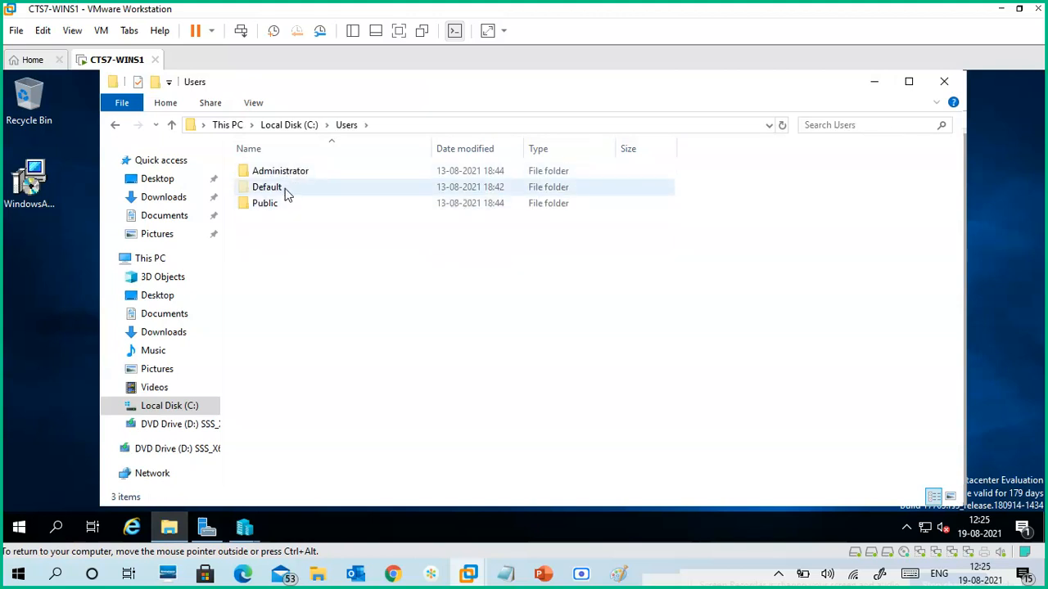
{"action": "left_click", "coordinate": [282, 205]}
{"action": "double_click", "coordinate": [283, 206]}
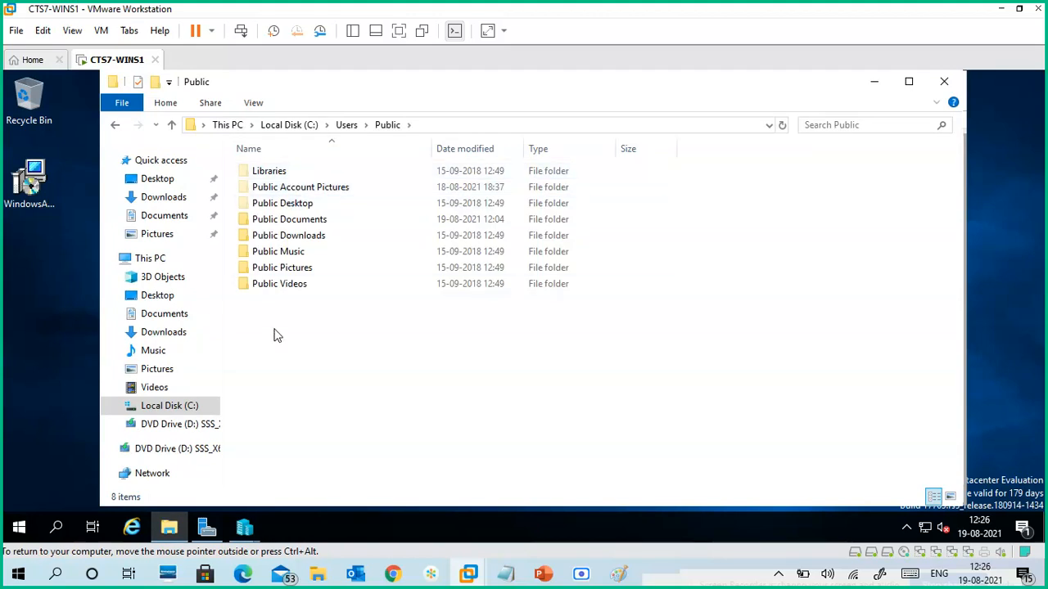
{"action": "left_click", "coordinate": [307, 225]}
{"action": "double_click", "coordinate": [307, 226]}
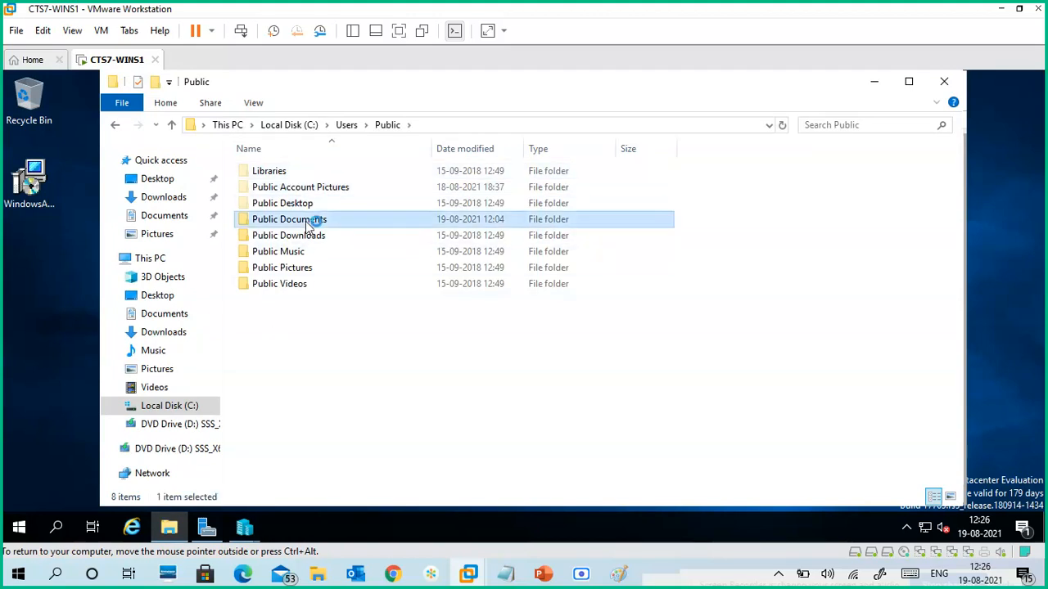
{"action": "left_click", "coordinate": [303, 174]}
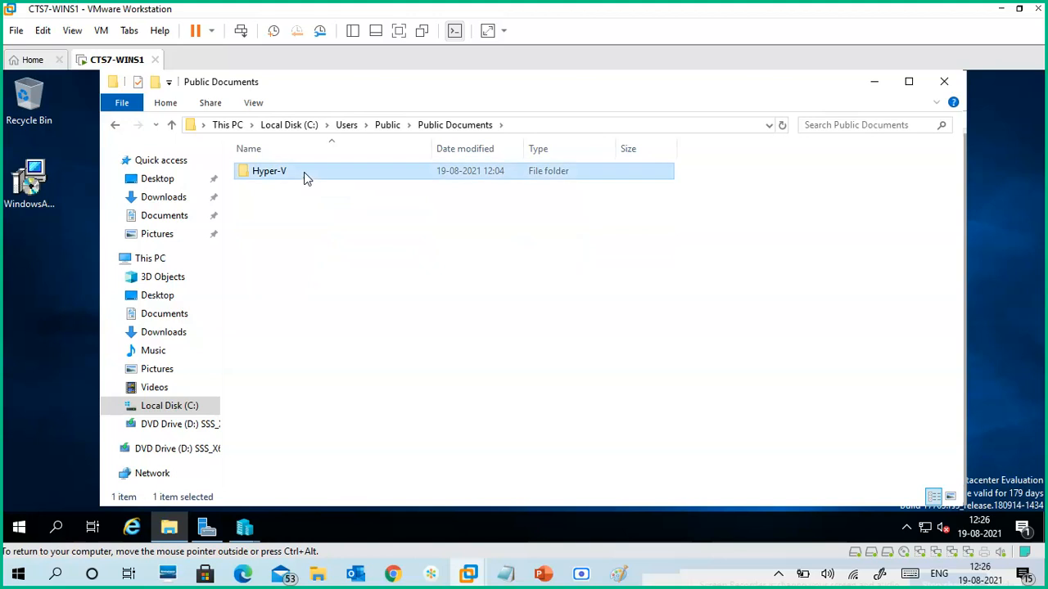
{"action": "double_click", "coordinate": [304, 173]}
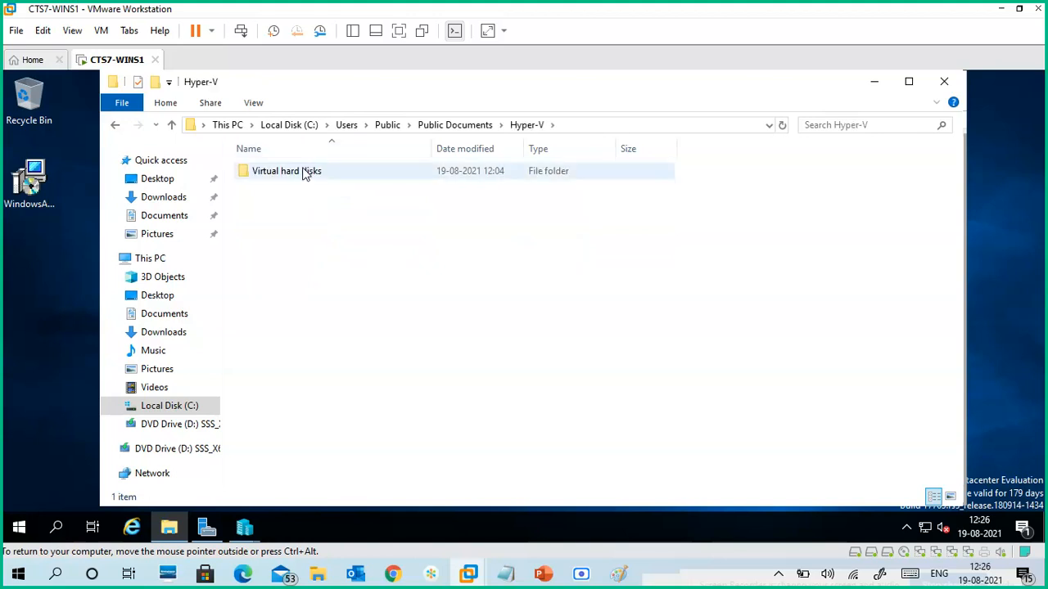
{"action": "left_click", "coordinate": [317, 172]}
{"action": "double_click", "coordinate": [317, 173]}
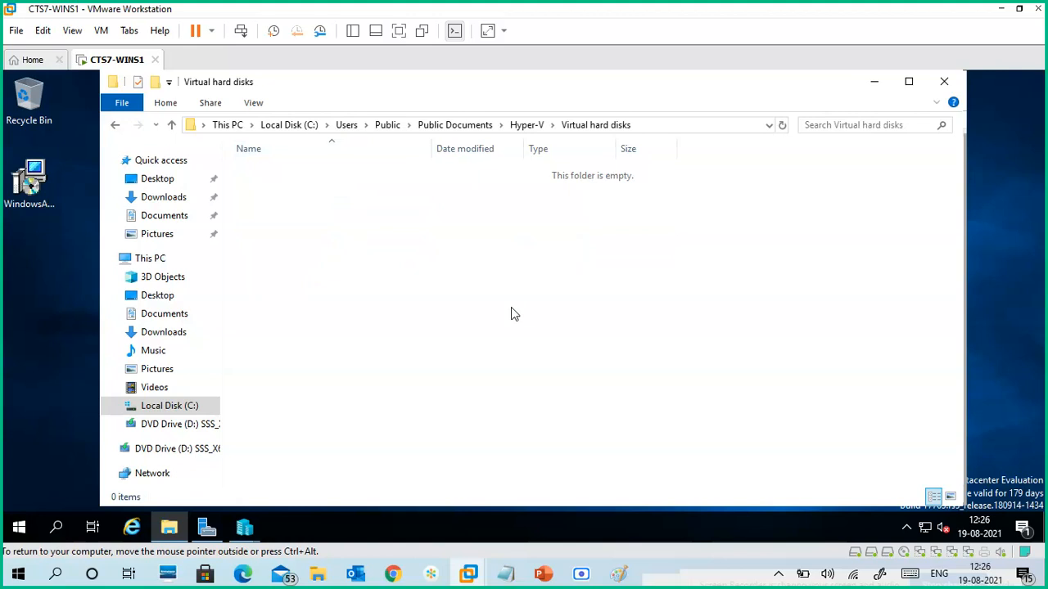
Review the drives under This PC, select Local Disk (C:), and close File Explorer to return to Hyper-V Settings.
{"action": "left_click", "coordinate": [293, 128]}
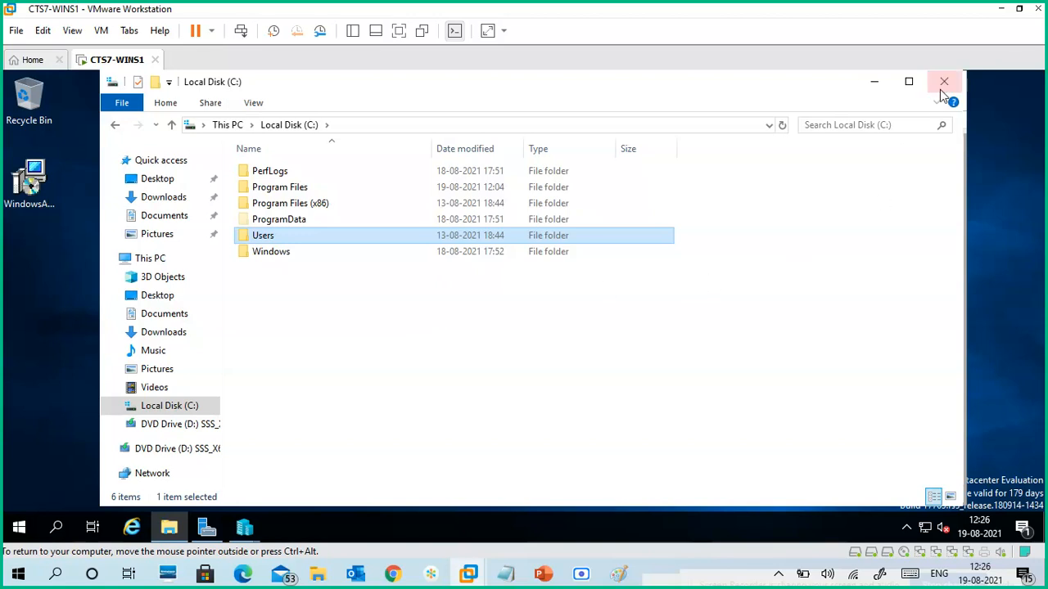
{"action": "left_click", "coordinate": [428, 294]}
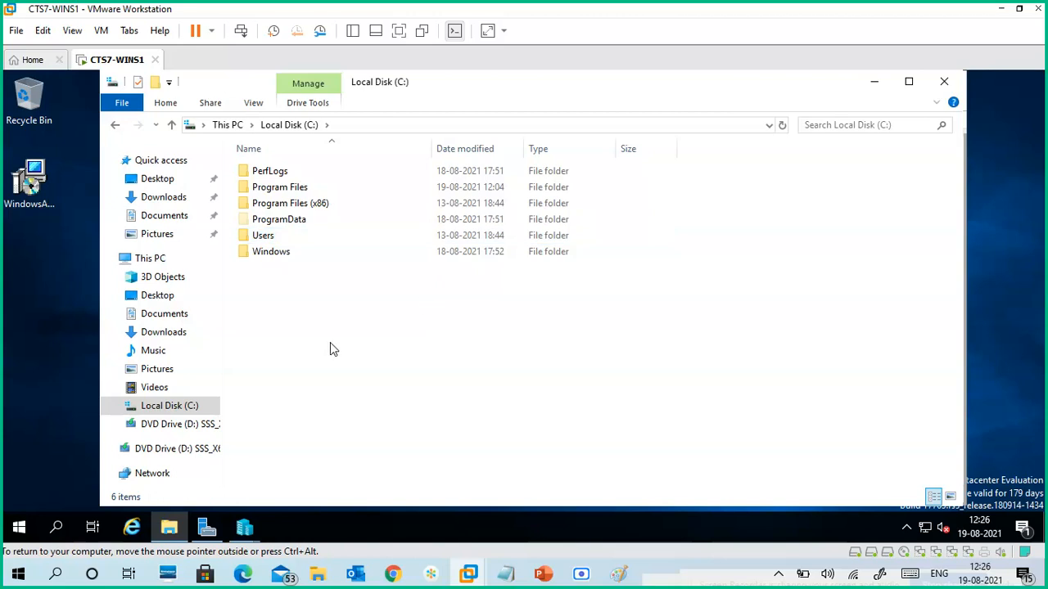
{"action": "left_click", "coordinate": [130, 260]}
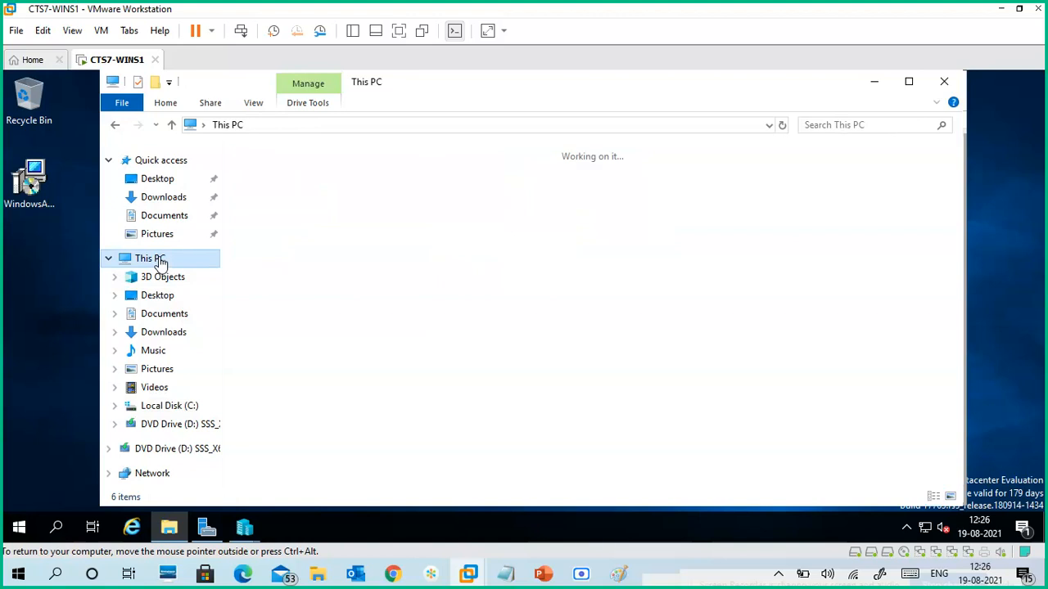
{"action": "left_click", "coordinate": [741, 357]}
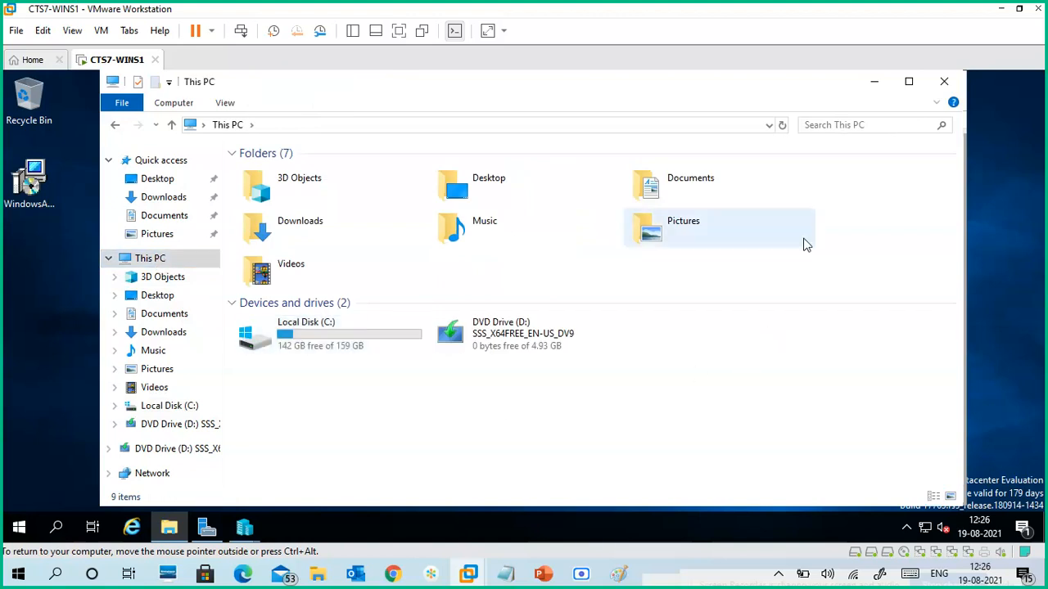
{"action": "left_click", "coordinate": [284, 342]}
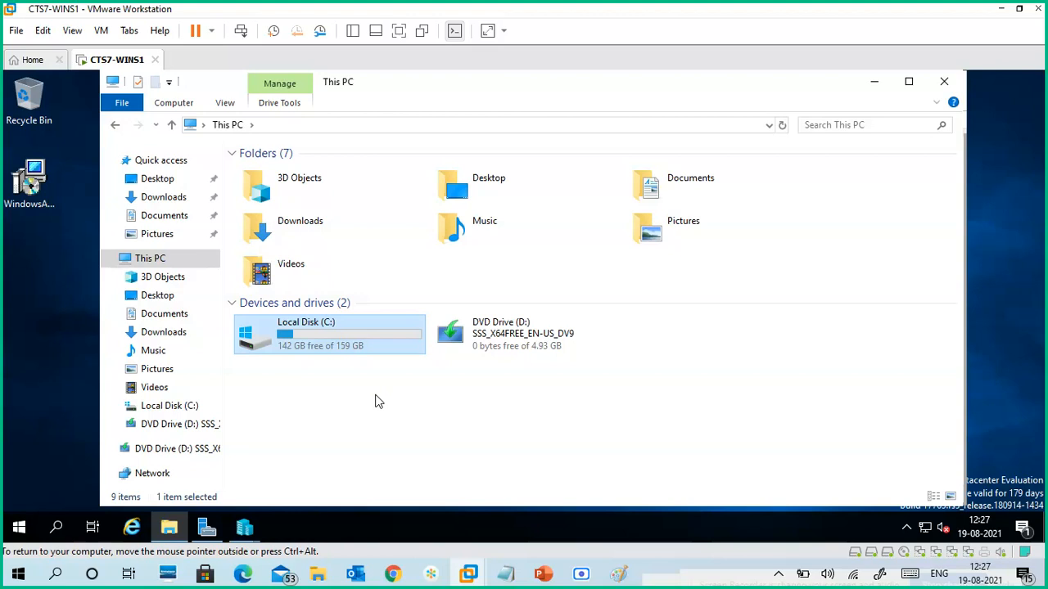
{"action": "left_click", "coordinate": [944, 81]}
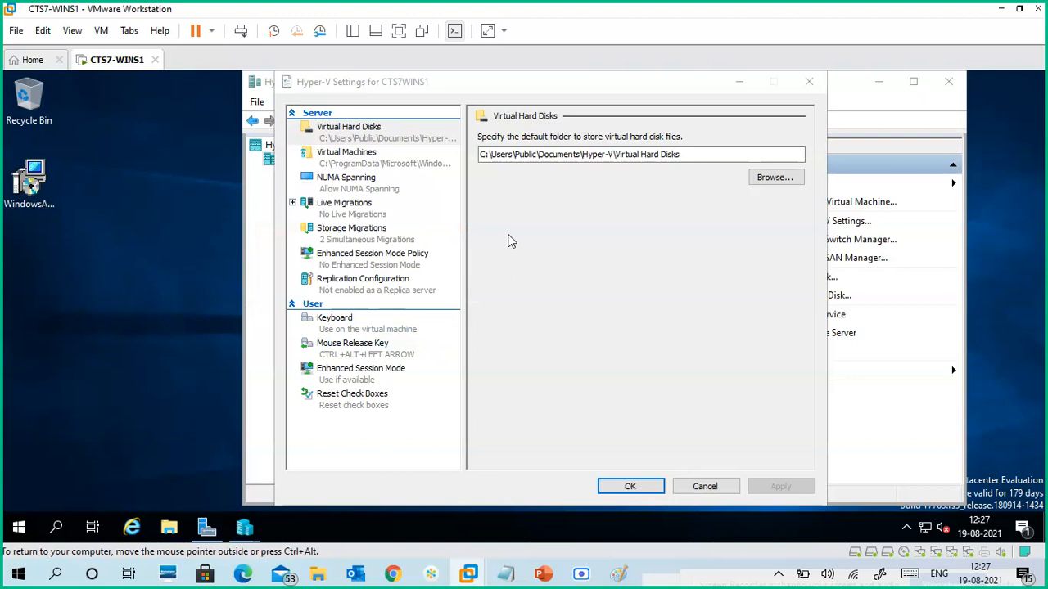
{"action": "left_click", "coordinate": [553, 298]}
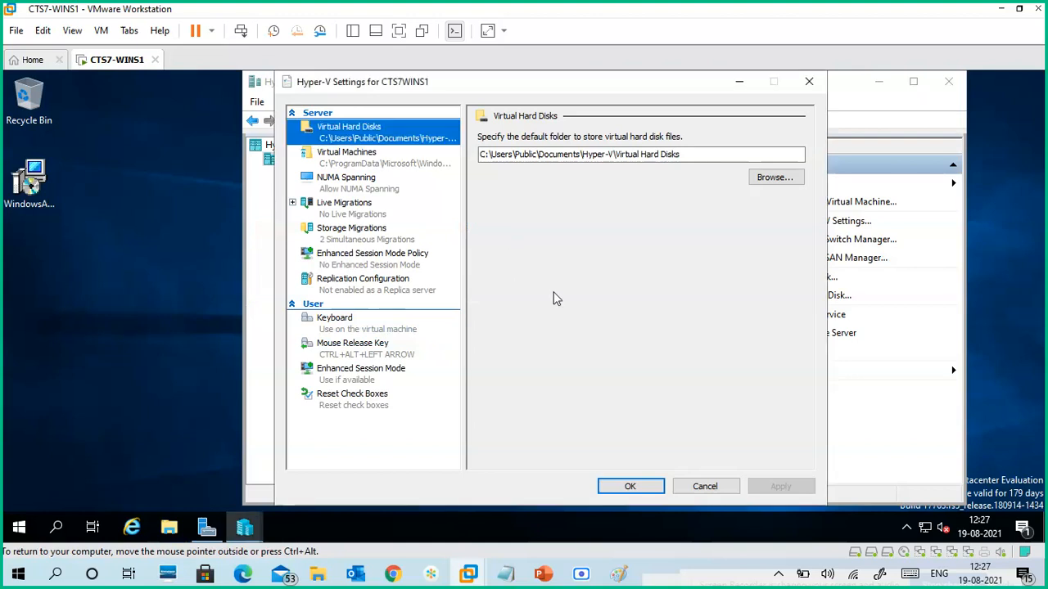
Open Disk Management on the virtual machine by running diskmgmt.msc.
{"action": "key", "text": "super+r"}
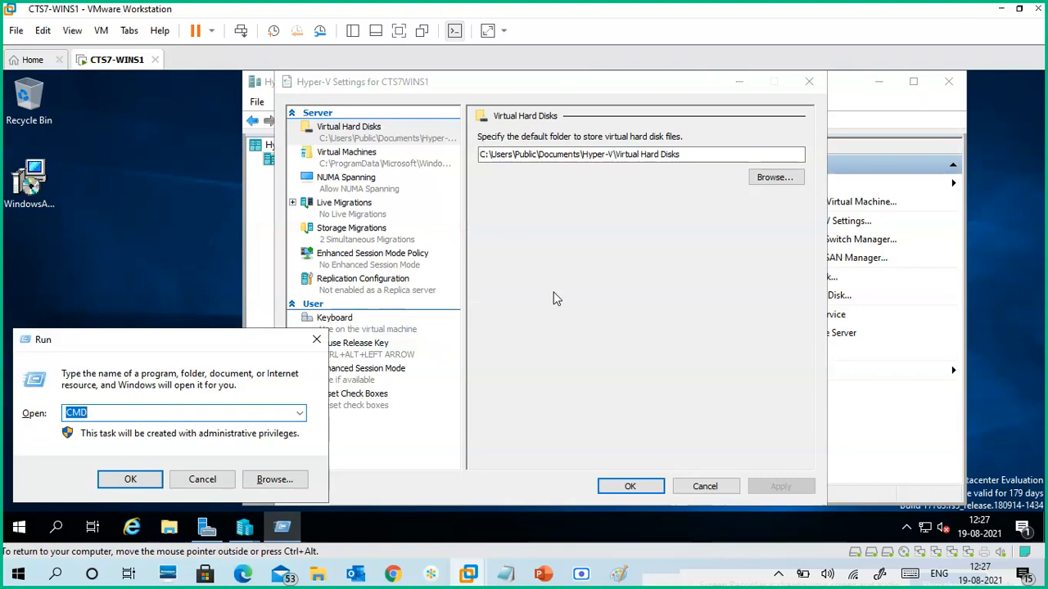
{"action": "type", "text": "disk"}
{"action": "key", "text": "BackSpace"}
{"action": "key", "text": "BackSpace"}
{"action": "type", "text": "skmo"}
{"action": "key", "text": "BackSpace"}
{"action": "type", "text": "gm"}
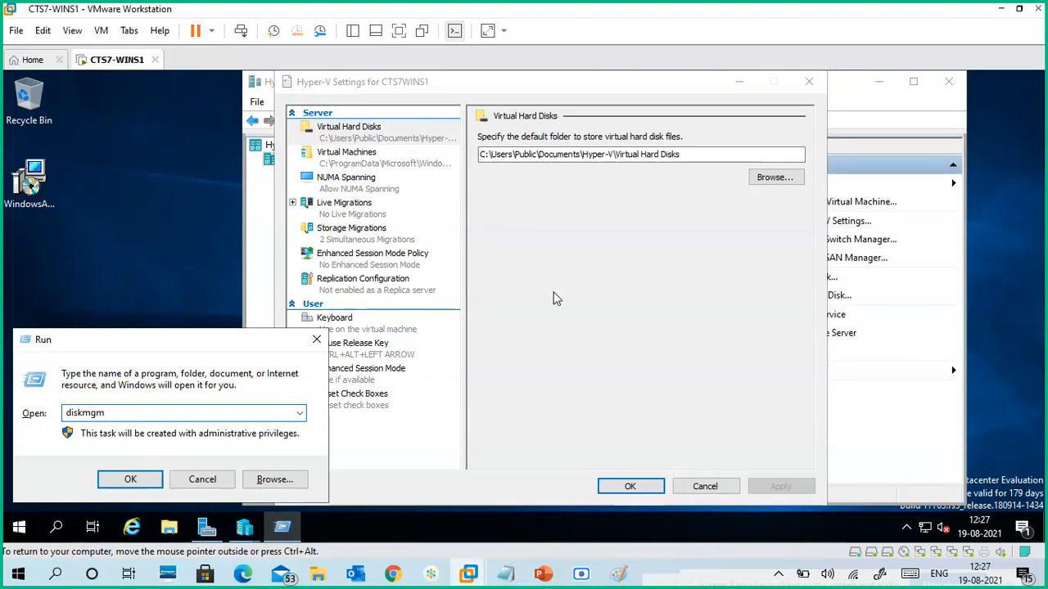
{"action": "type", "text": "t.msc"}
{"action": "key", "text": "Return"}
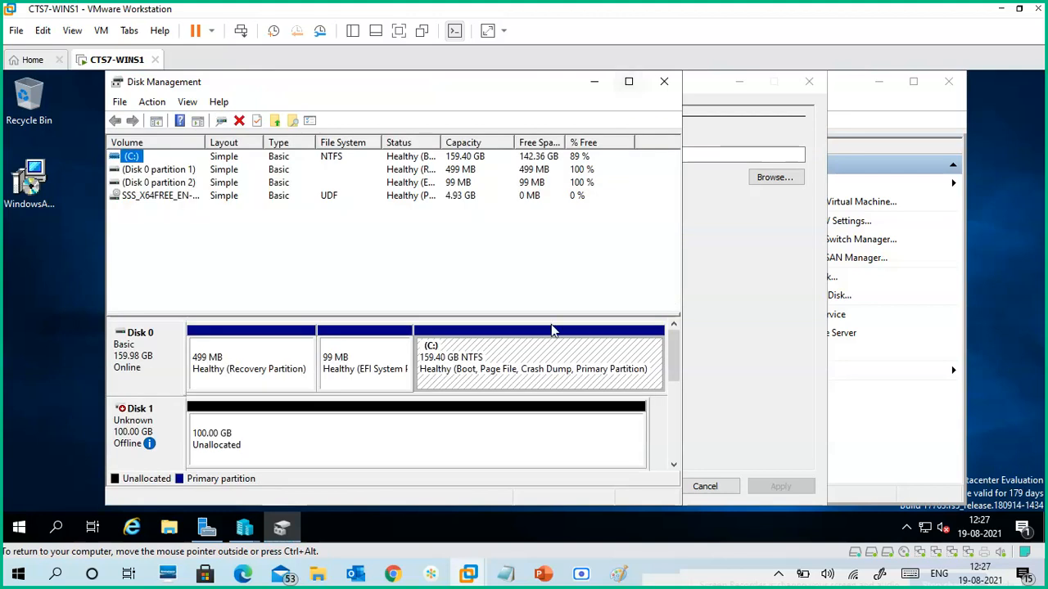
Shrink the C: volume on Disk 0 by 61440 MB.
{"action": "left_click", "coordinate": [476, 439]}
{"action": "left_click", "coordinate": [675, 383]}
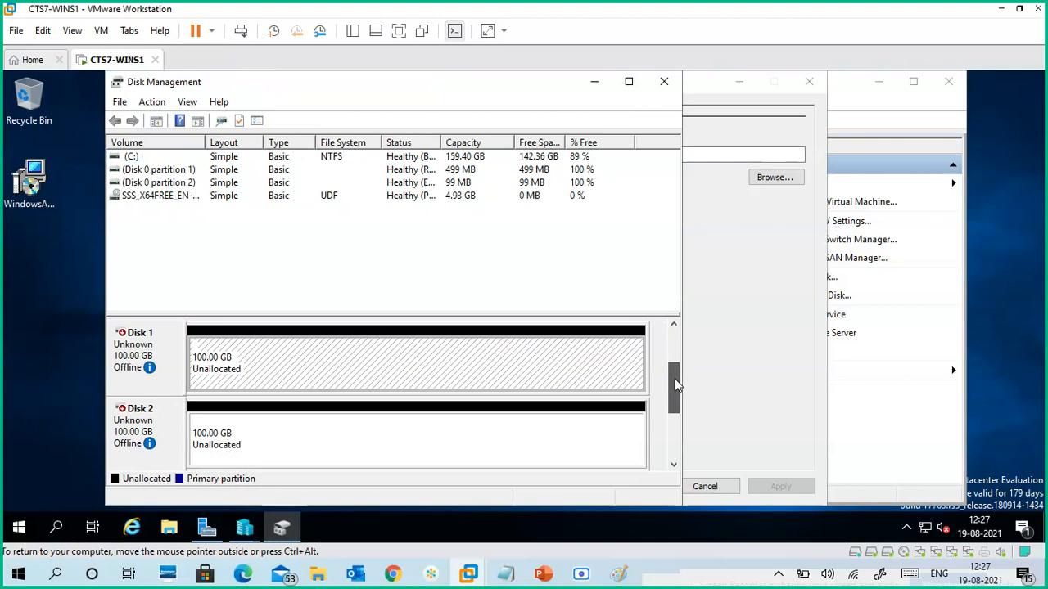
{"action": "scroll", "coordinate": [672, 369], "scroll_direction": "up", "scroll_amount": 2}
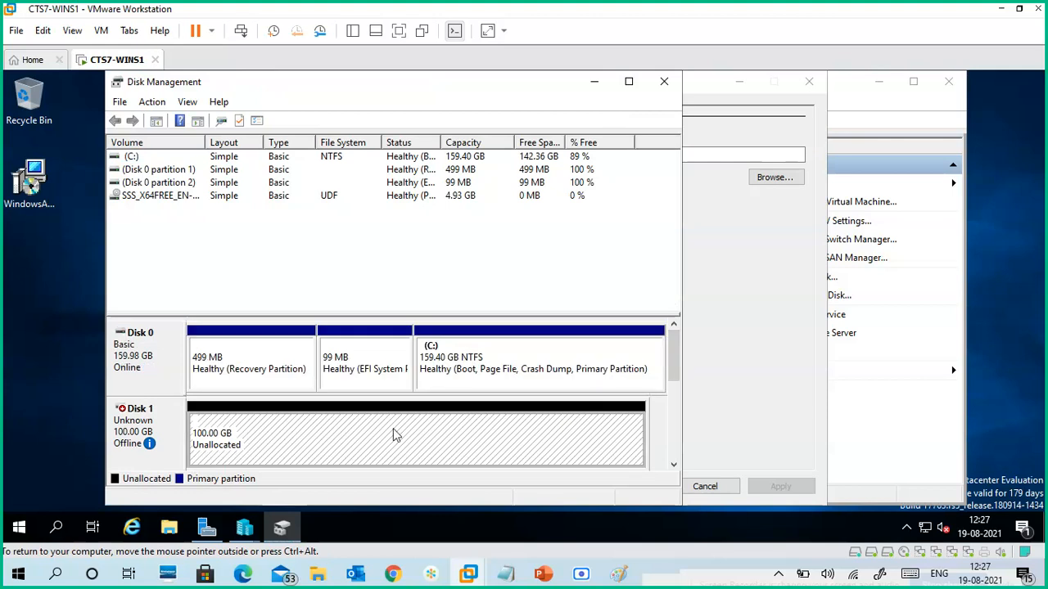
{"action": "mouse_move", "coordinate": [148, 440]}
{"action": "right_click", "coordinate": [505, 373]}
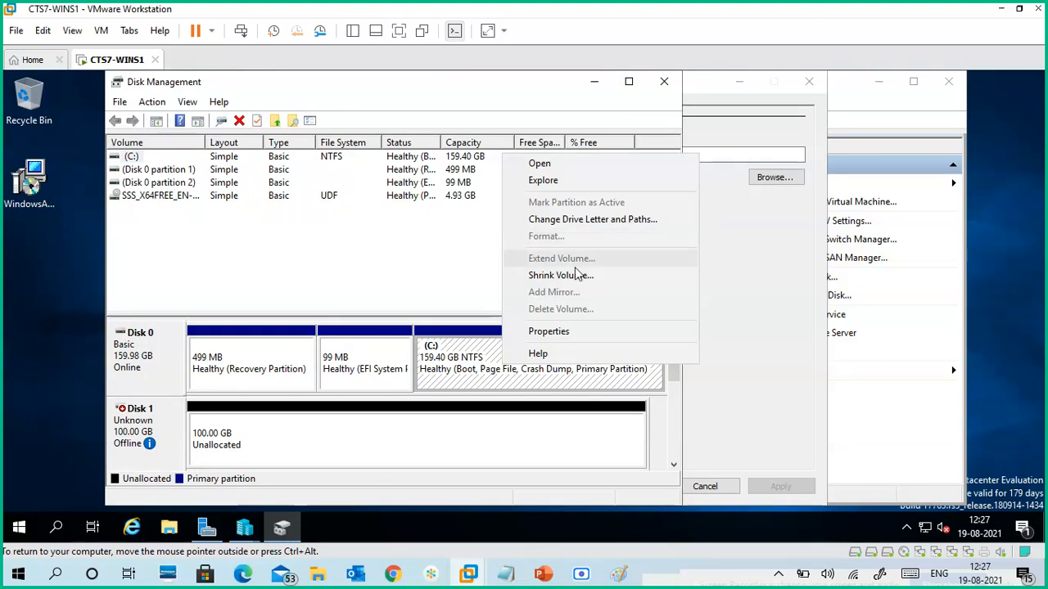
{"action": "left_click", "coordinate": [573, 275]}
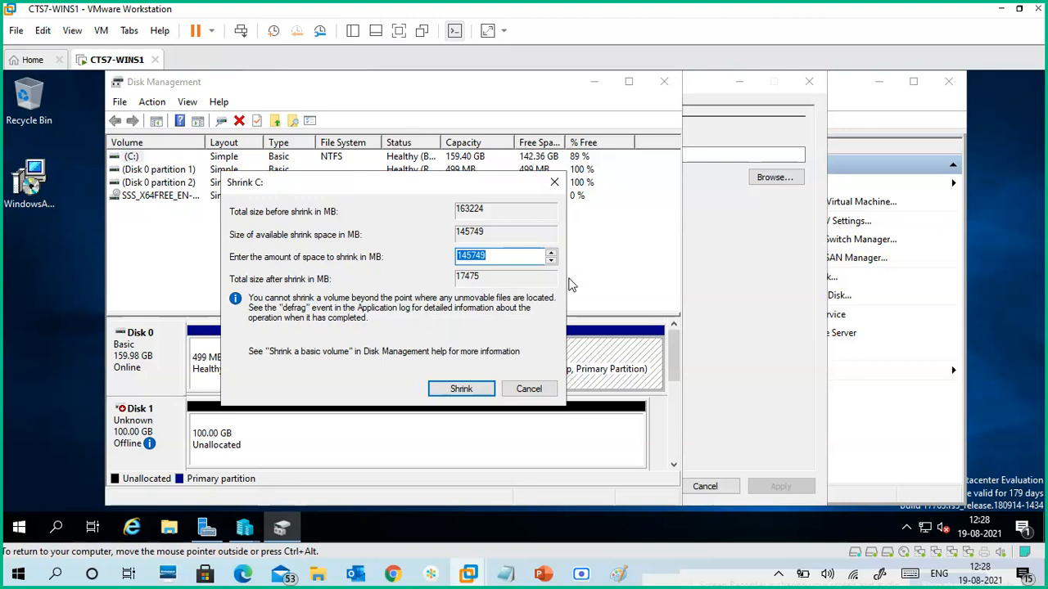
{"action": "left_click_drag", "start_coordinate": [495, 254], "coordinate": [440, 248]}
{"action": "type", "text": "61"}
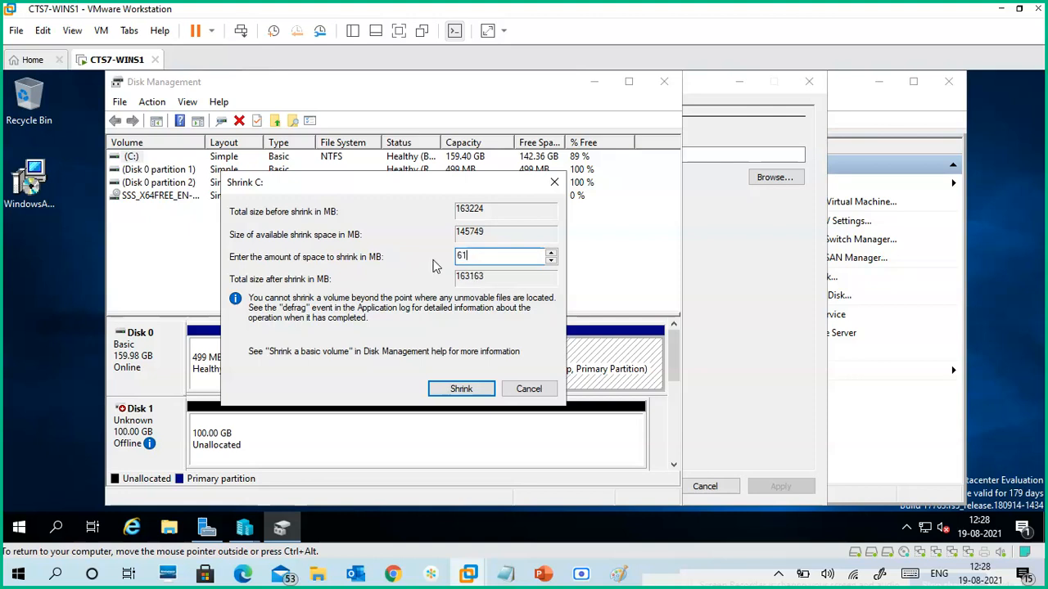
{"action": "type", "text": "440"}
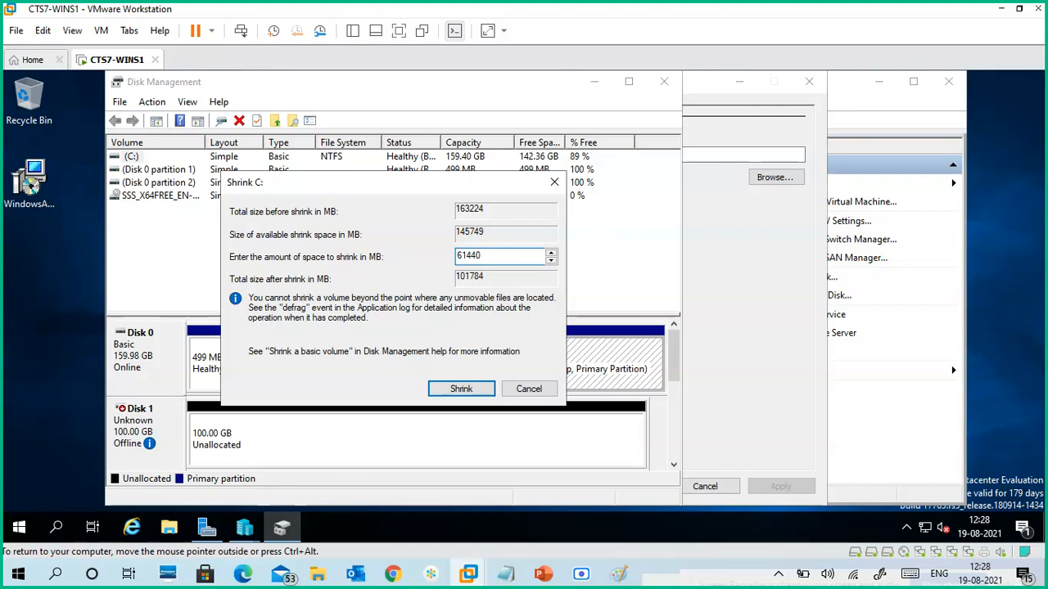
{"action": "left_click", "coordinate": [452, 392]}
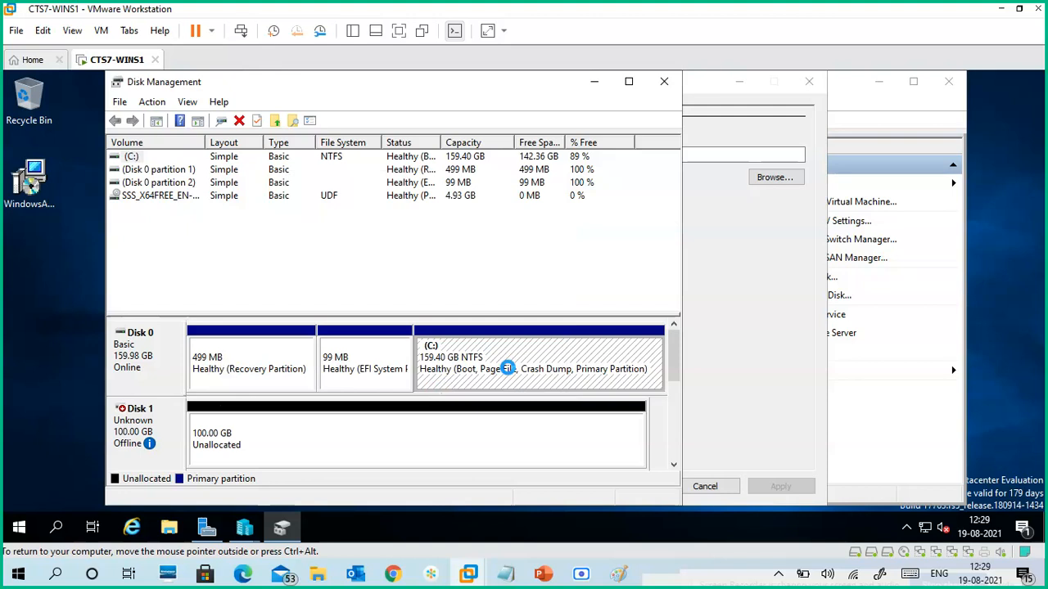
Create a simple volume filling Disk 0's unallocated space as E:, quick-formatted NTFS with the label New Volume, and close Disk Management.
{"action": "left_click", "coordinate": [561, 368]}
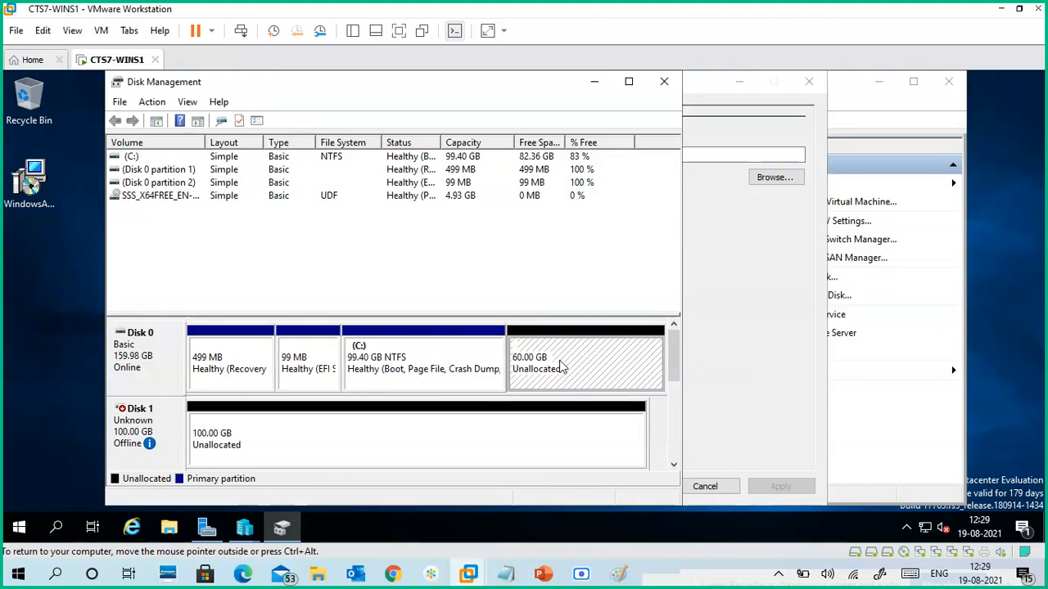
{"action": "right_click", "coordinate": [582, 365]}
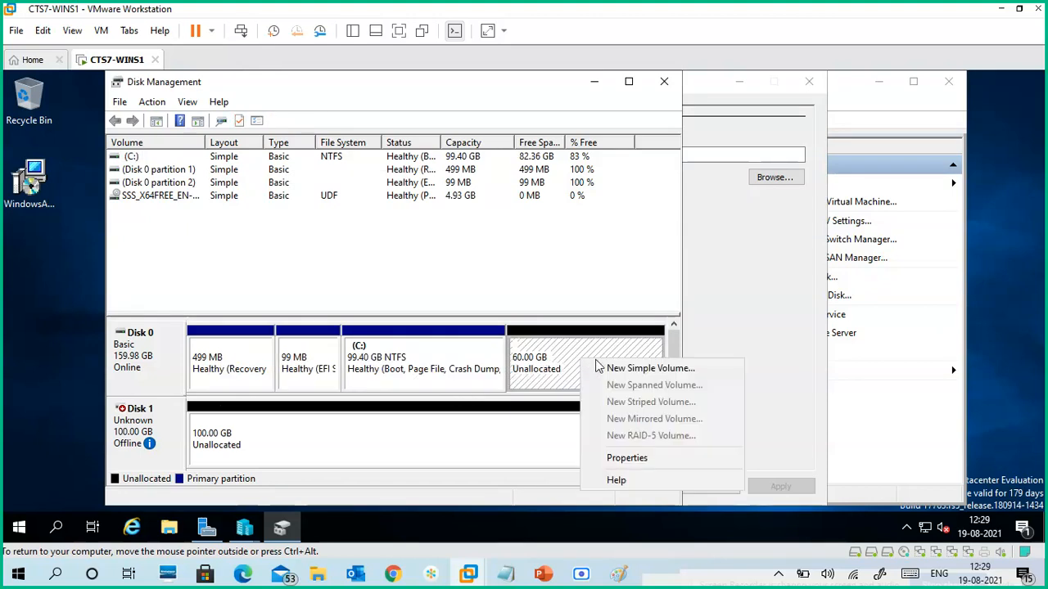
{"action": "left_click", "coordinate": [600, 367]}
{"action": "left_click", "coordinate": [399, 432]}
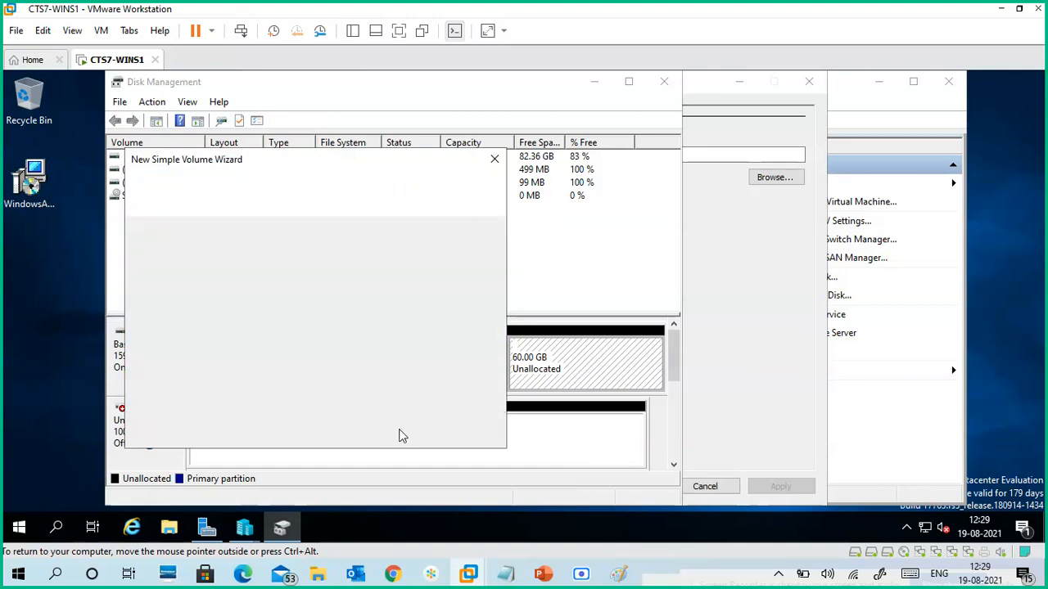
{"action": "left_click", "coordinate": [401, 431]}
{"action": "left_click", "coordinate": [400, 432]}
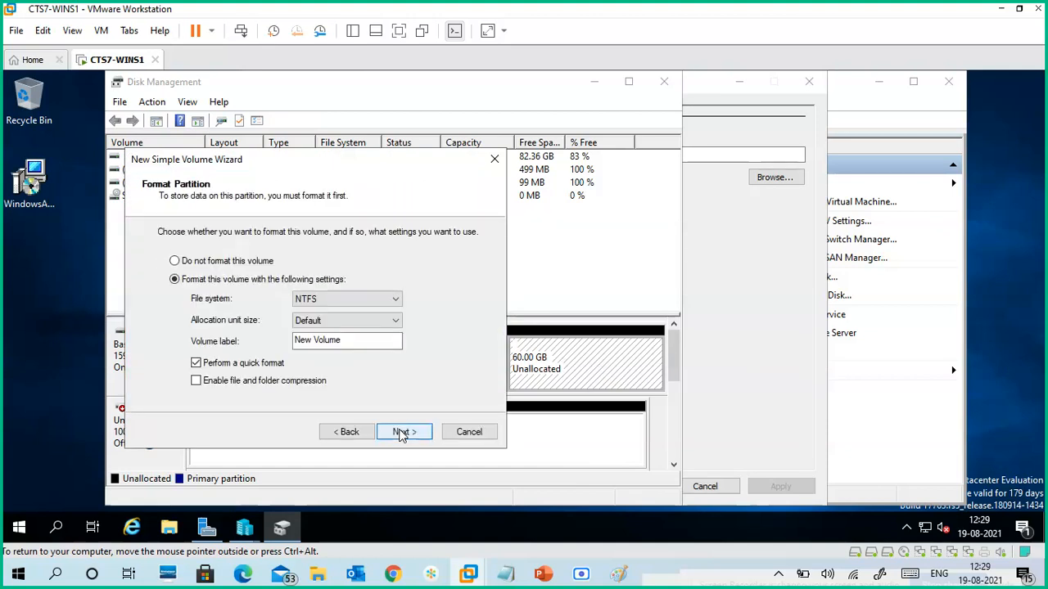
{"action": "left_click", "coordinate": [400, 431]}
{"action": "left_click", "coordinate": [401, 431]}
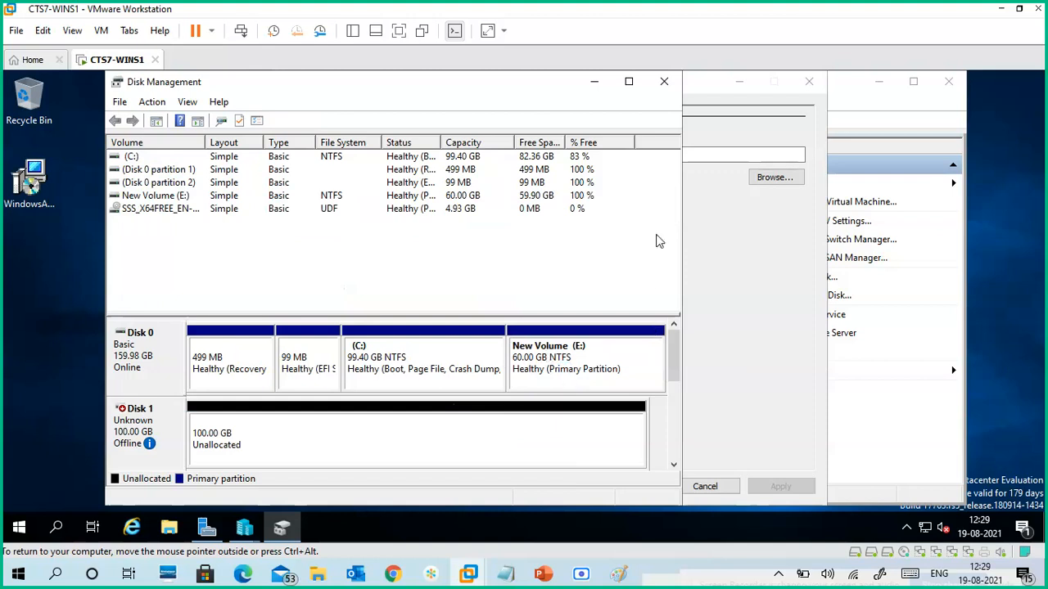
{"action": "left_click", "coordinate": [663, 81]}
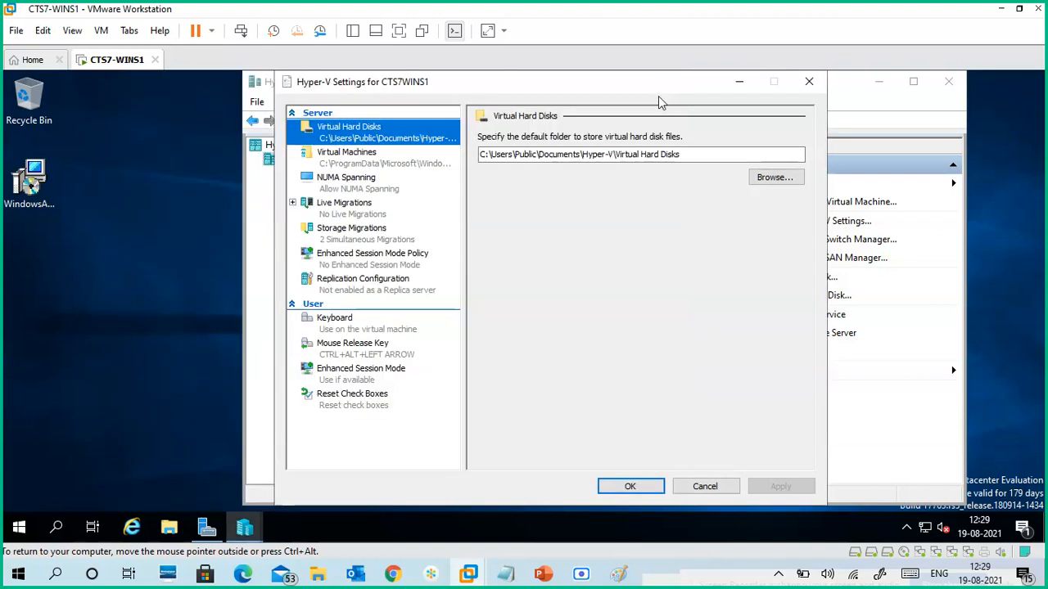
Check the drives under This PC in File Explorer and return to Hyper-V Settings.
{"action": "left_click", "coordinate": [171, 526]}
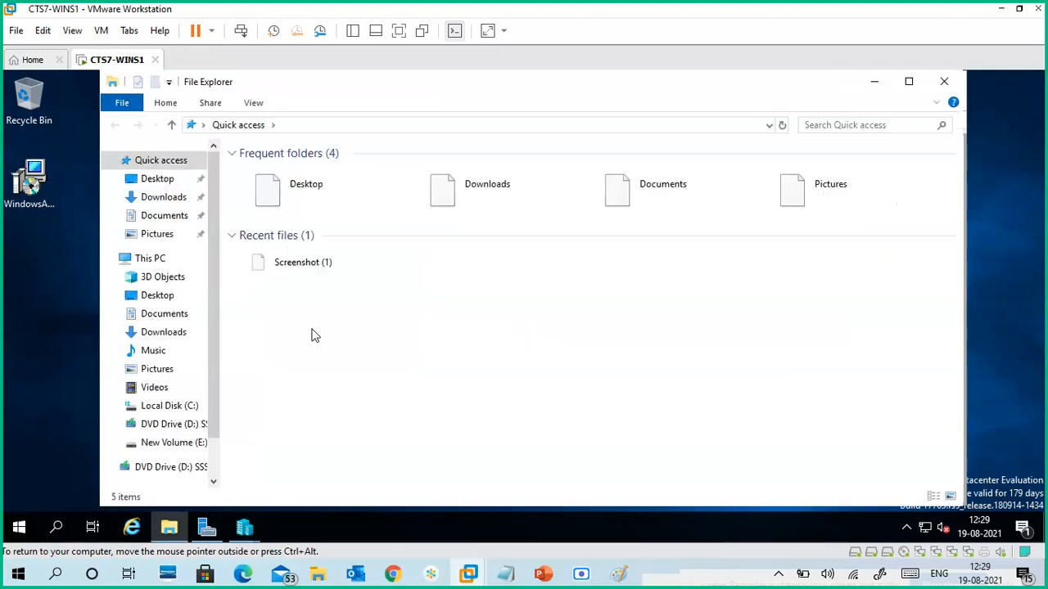
{"action": "left_click", "coordinate": [151, 258]}
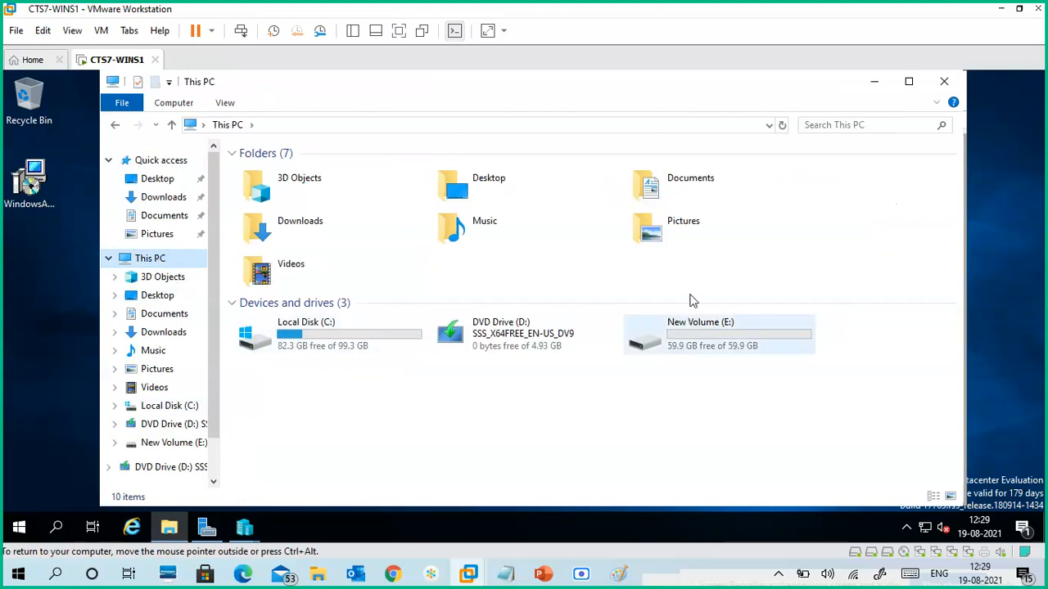
{"action": "left_click", "coordinate": [875, 85]}
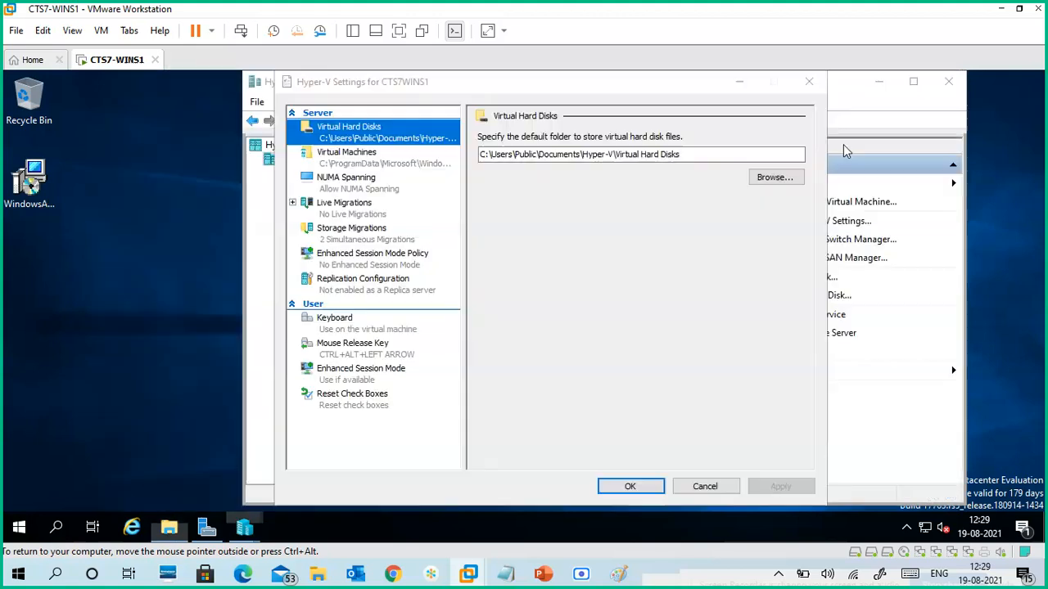
Set the default folder for virtual hard disk files to E:\Hyper-V\Virtual Hard Disks.
{"action": "left_click", "coordinate": [494, 156]}
{"action": "left_click", "coordinate": [398, 132]}
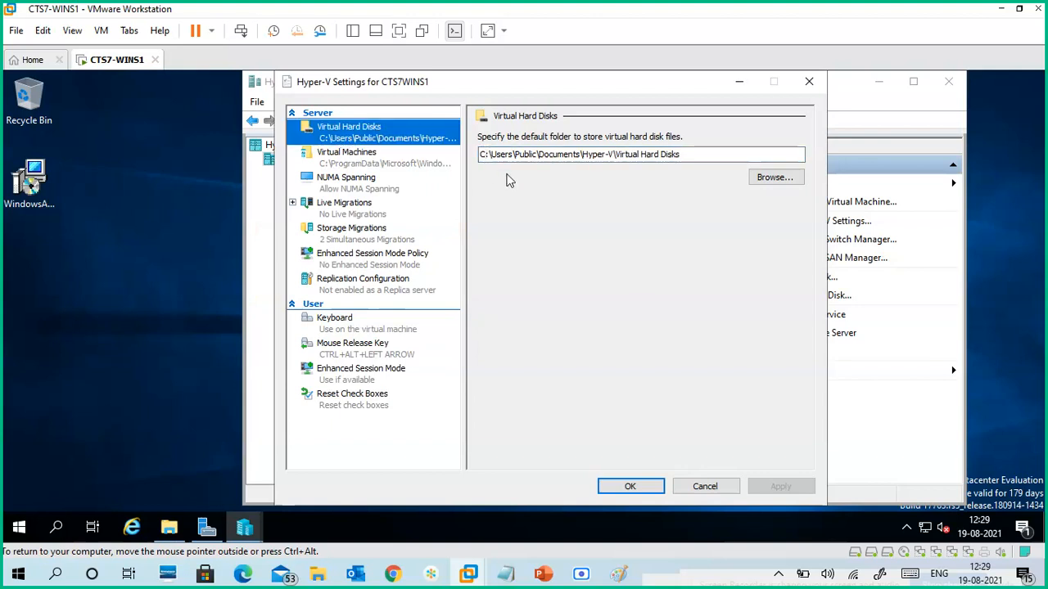
{"action": "left_click", "coordinate": [485, 154]}
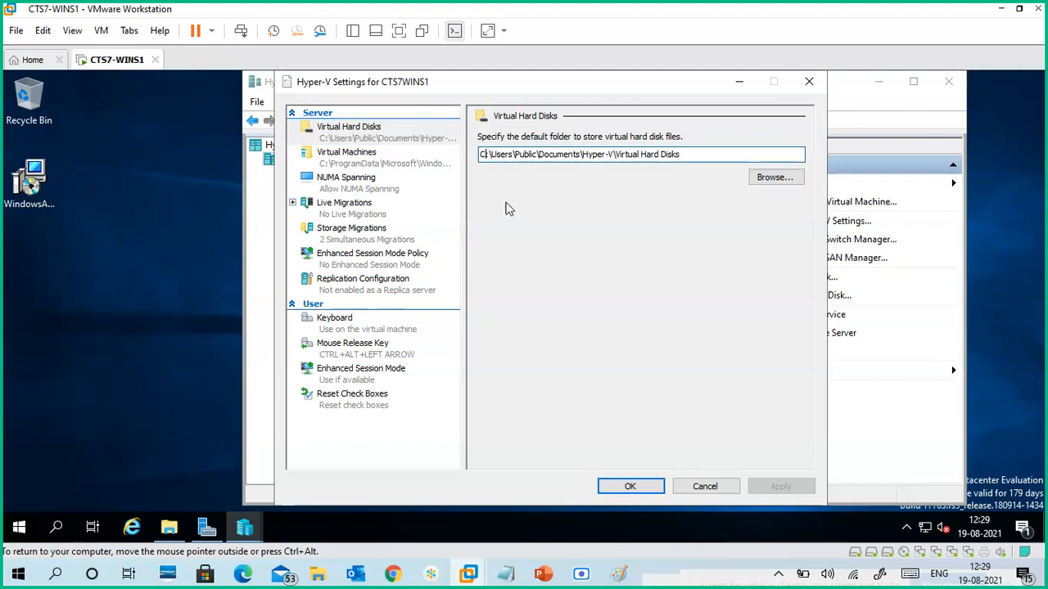
{"action": "key", "text": "BackSpace"}
{"action": "type", "text": "E"}
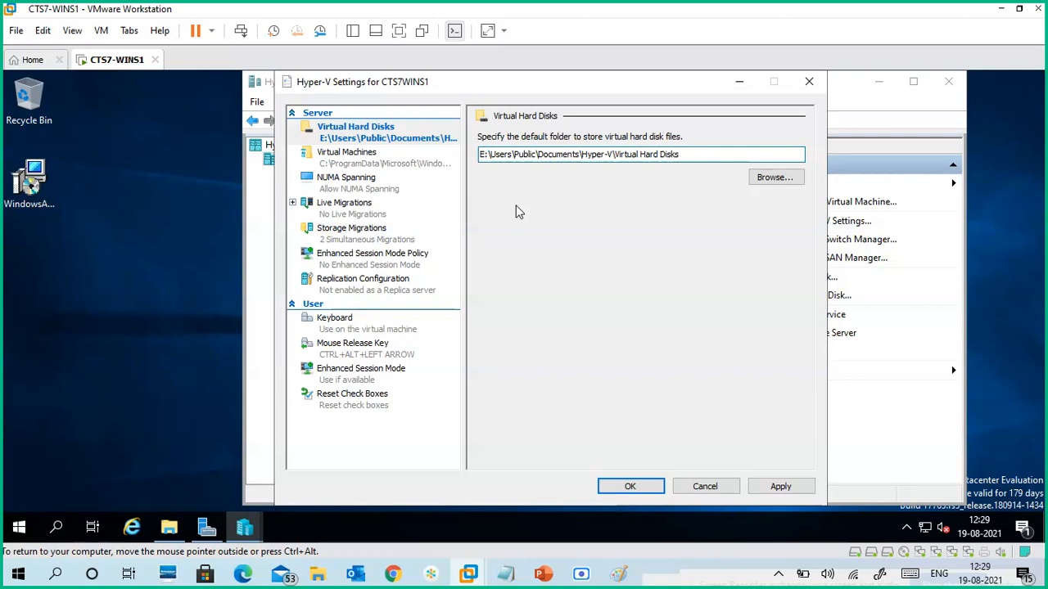
{"action": "key", "text": "Delete"}
{"action": "key", "text": "Delete"}
{"action": "key", "text": "Delete"}
{"action": "key", "text": "Delete"}
{"action": "key", "text": "Delete"}
{"action": "key", "text": "Delete"}
{"action": "key", "text": "Delete"}
{"action": "key", "text": "Delete"}
{"action": "key", "text": "Delete"}
{"action": "key", "text": "Delete"}
{"action": "key", "text": "Delete"}
{"action": "key", "text": "Delete"}
{"action": "key", "text": "Delete"}
{"action": "key", "text": "Delete"}
{"action": "key", "text": "Delete"}
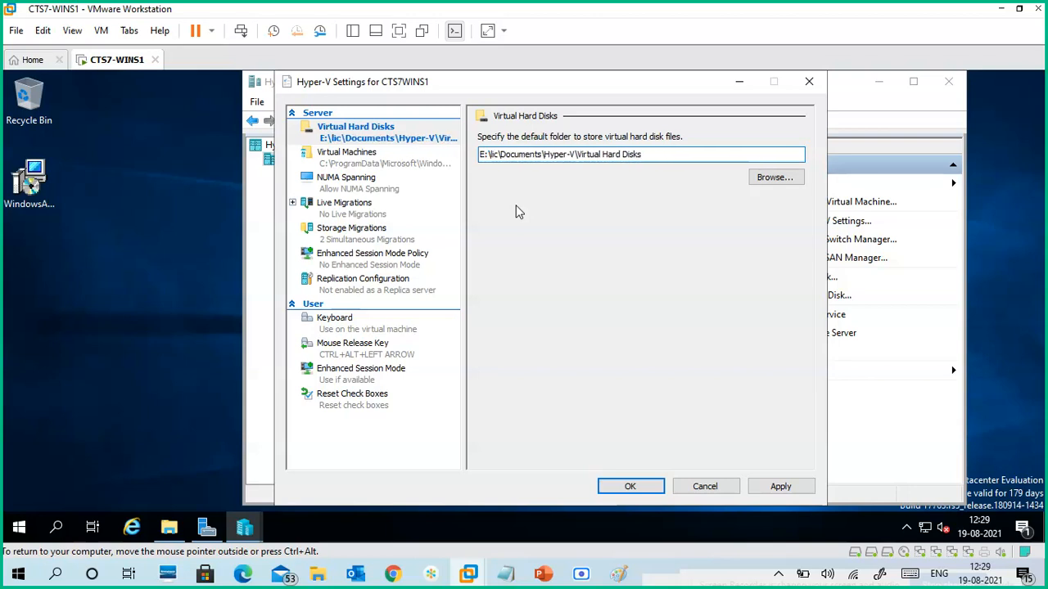
{"action": "key", "text": "Delete"}
{"action": "key", "text": "Delete"}
{"action": "key", "text": "Delete"}
{"action": "key", "text": "Delete"}
{"action": "key", "text": "Delete"}
{"action": "key", "text": "Delete"}
{"action": "key", "text": "Delete"}
{"action": "key", "text": "Delete"}
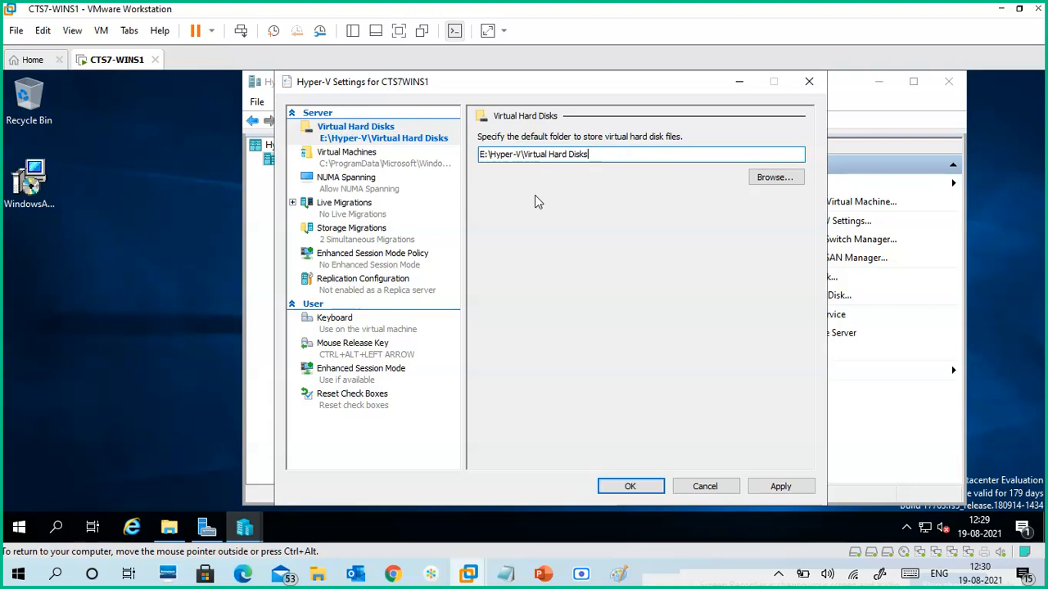
Set the default folder for virtual machine configuration files to E:\Hyper-V.
{"action": "left_click", "coordinate": [413, 158]}
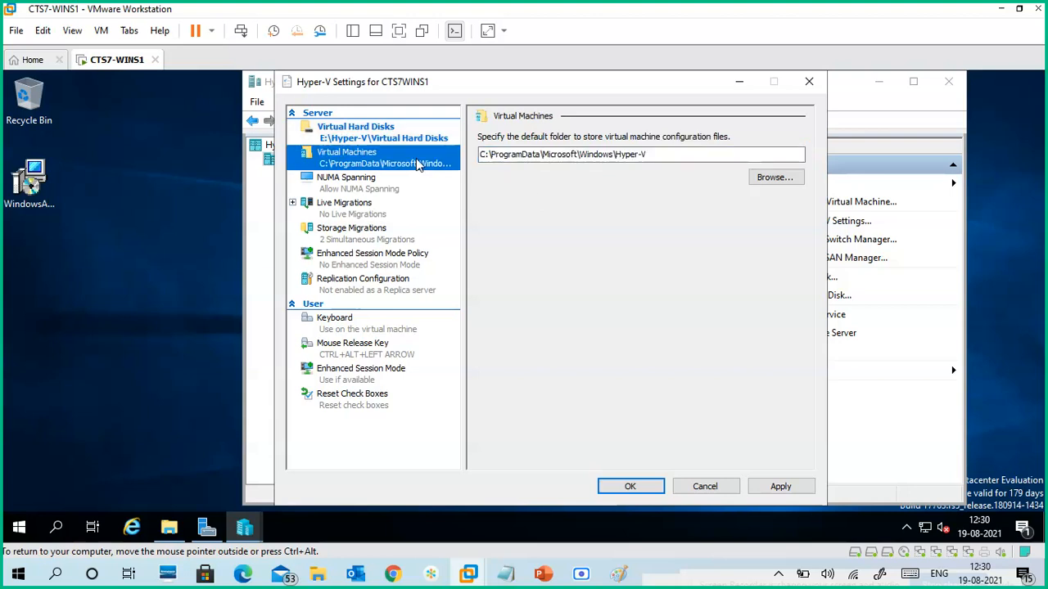
{"action": "left_click", "coordinate": [487, 153]}
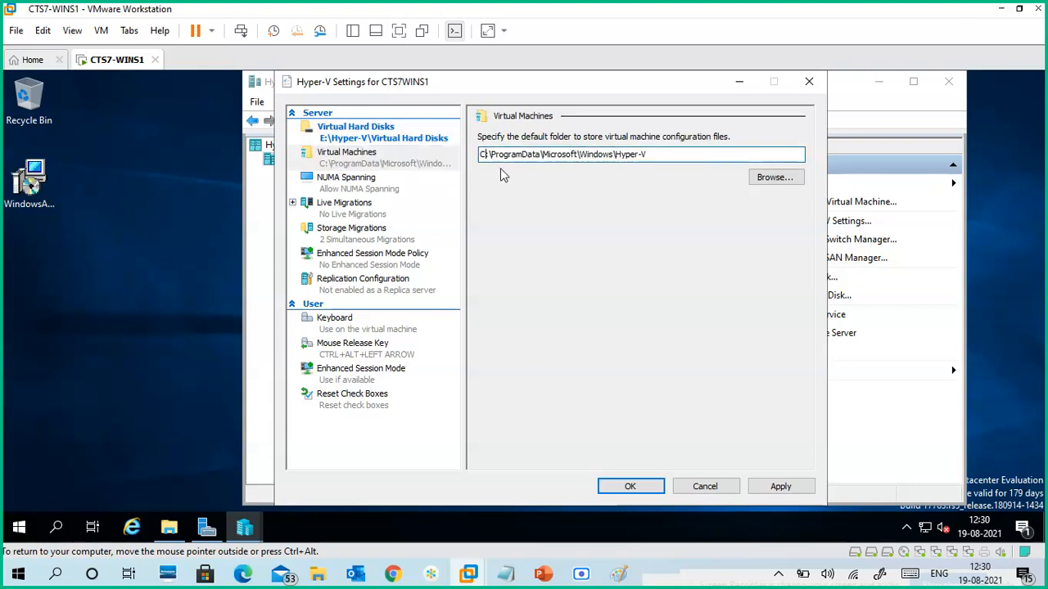
{"action": "key", "text": "BackSpace"}
{"action": "type", "text": "E"}
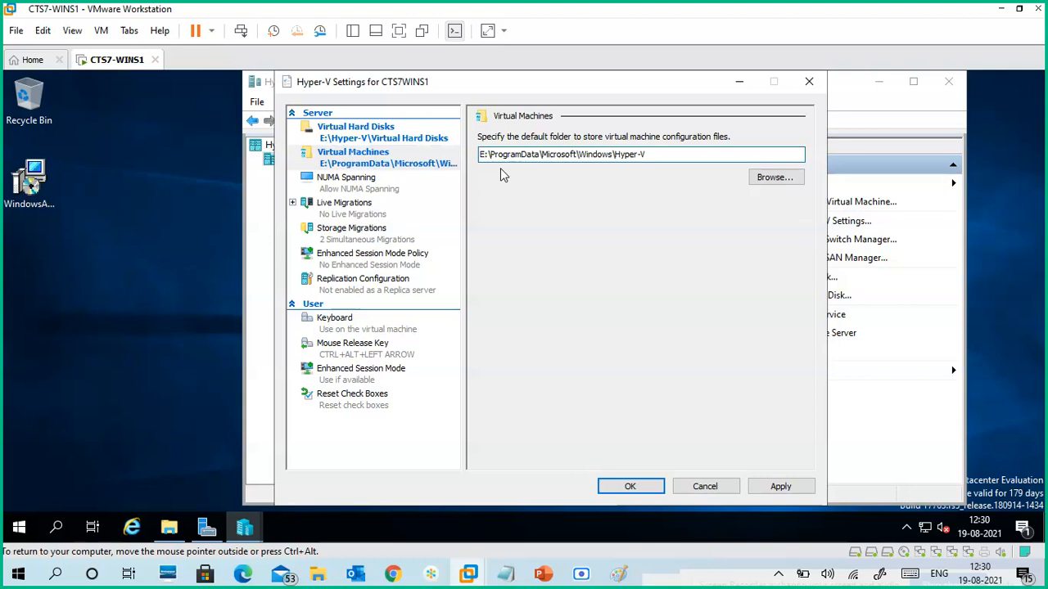
{"action": "key", "text": "Right"}
{"action": "key", "text": "Right"}
{"action": "key", "text": "Delete"}
{"action": "key", "text": "Delete"}
{"action": "key", "text": "Delete"}
{"action": "key", "text": "Delete"}
{"action": "key", "text": "Delete"}
{"action": "key", "text": "Delete"}
{"action": "key", "text": "Delete"}
{"action": "key", "text": "Delete"}
{"action": "key", "text": "Delete"}
{"action": "key", "text": "Delete"}
{"action": "key", "text": "Delete"}
{"action": "key", "text": "Delete"}
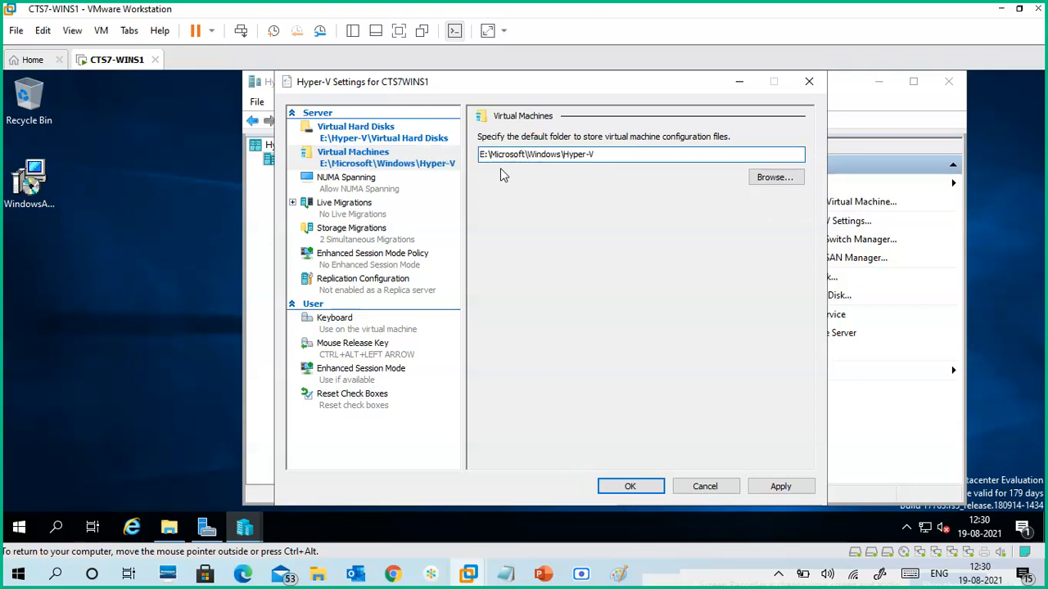
{"action": "key", "text": "Delete"}
{"action": "key", "text": "Delete"}
{"action": "key", "text": "Delete"}
{"action": "key", "text": "Delete"}
{"action": "key", "text": "Delete"}
{"action": "key", "text": "Delete"}
{"action": "key", "text": "Delete"}
{"action": "key", "text": "Delete"}
{"action": "key", "text": "Delete"}
{"action": "key", "text": "Delete"}
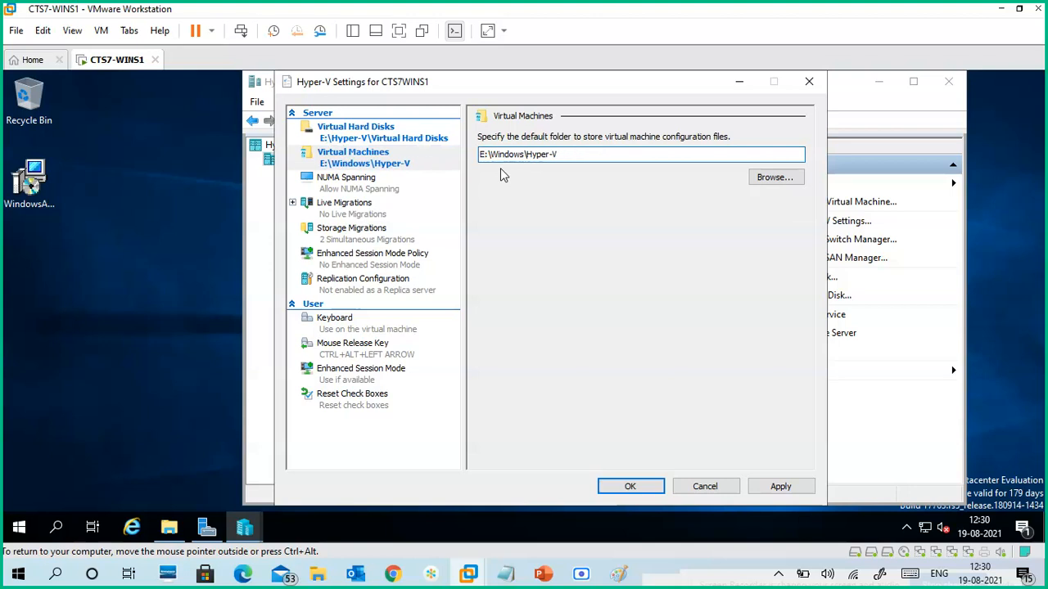
{"action": "key", "text": "Delete"}
{"action": "key", "text": "Delete"}
{"action": "key", "text": "Delete"}
{"action": "key", "text": "Delete"}
{"action": "key", "text": "Delete"}
{"action": "key", "text": "Delete"}
{"action": "key", "text": "Delete"}
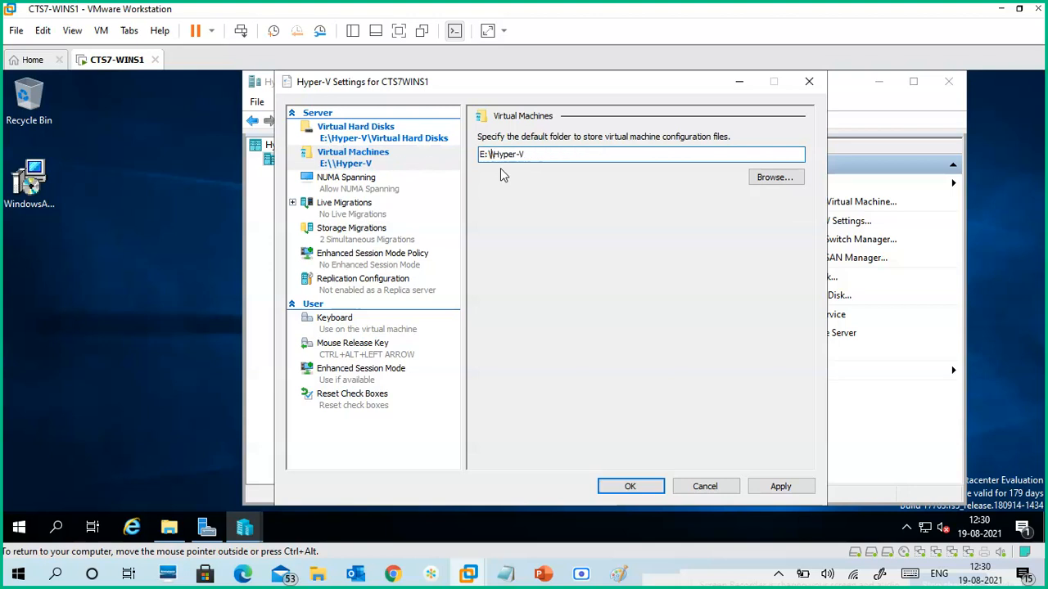
{"action": "key", "text": "Delete"}
Review the Virtual Hard Disks, Virtual Machines, NUMA Spanning and Live Migrations settings of the Hyper-V server.
{"action": "left_click", "coordinate": [388, 139]}
{"action": "left_click", "coordinate": [383, 164]}
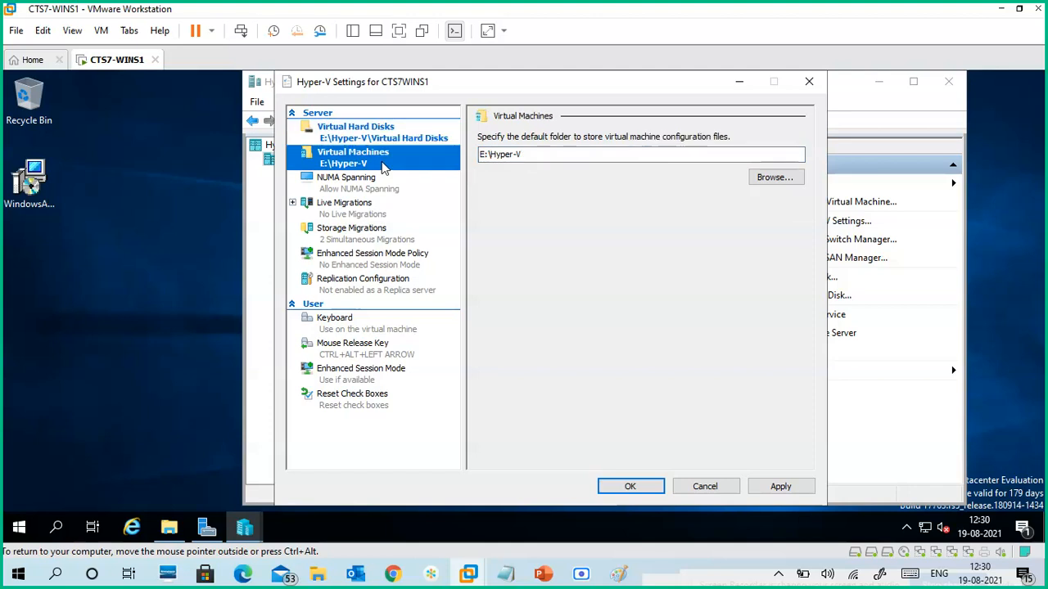
{"action": "left_click", "coordinate": [532, 154]}
{"action": "left_click", "coordinate": [428, 144]}
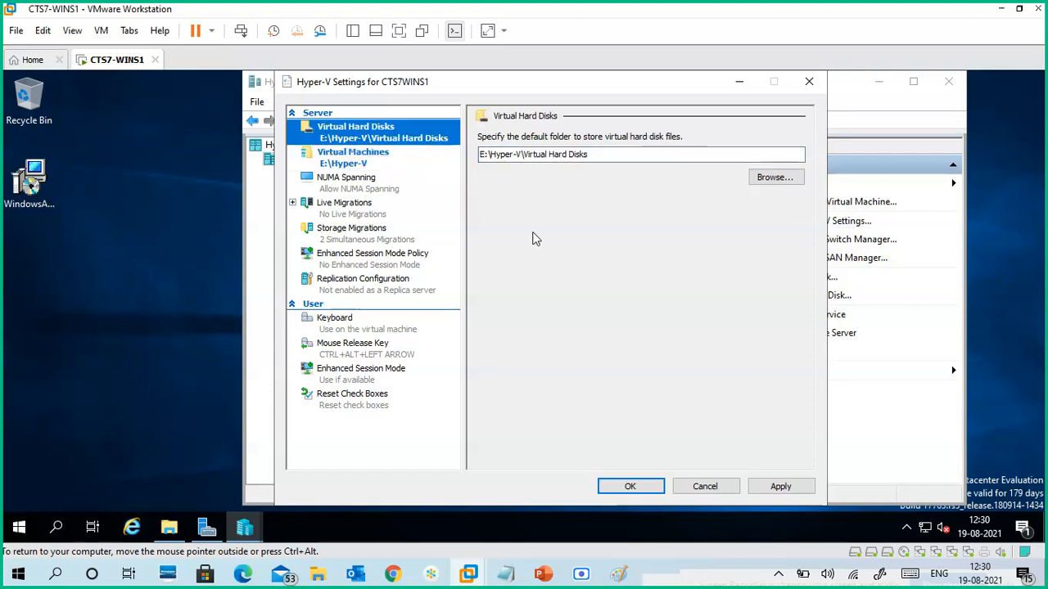
{"action": "left_click", "coordinate": [391, 192]}
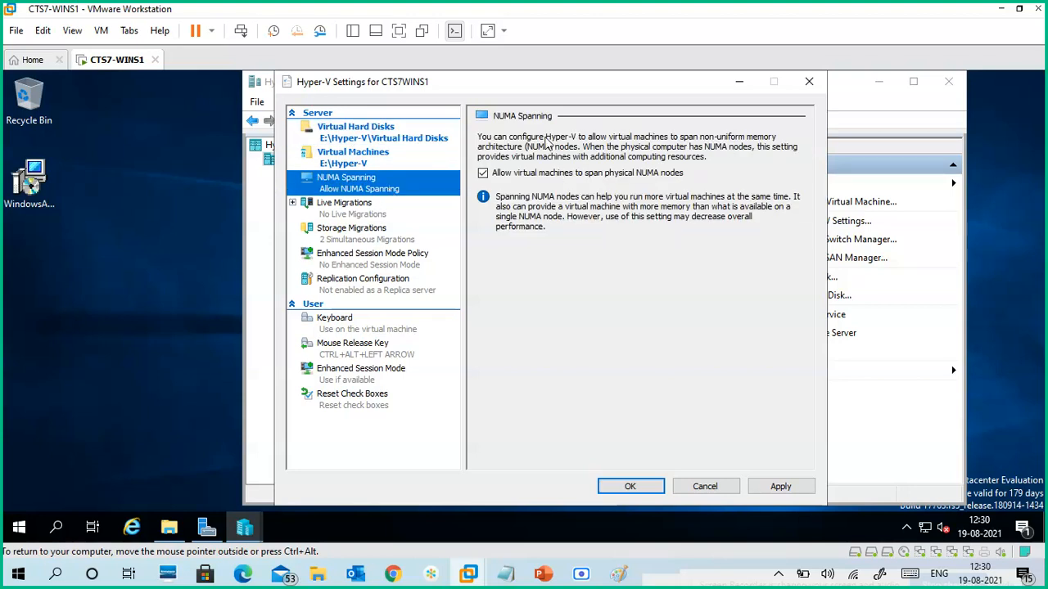
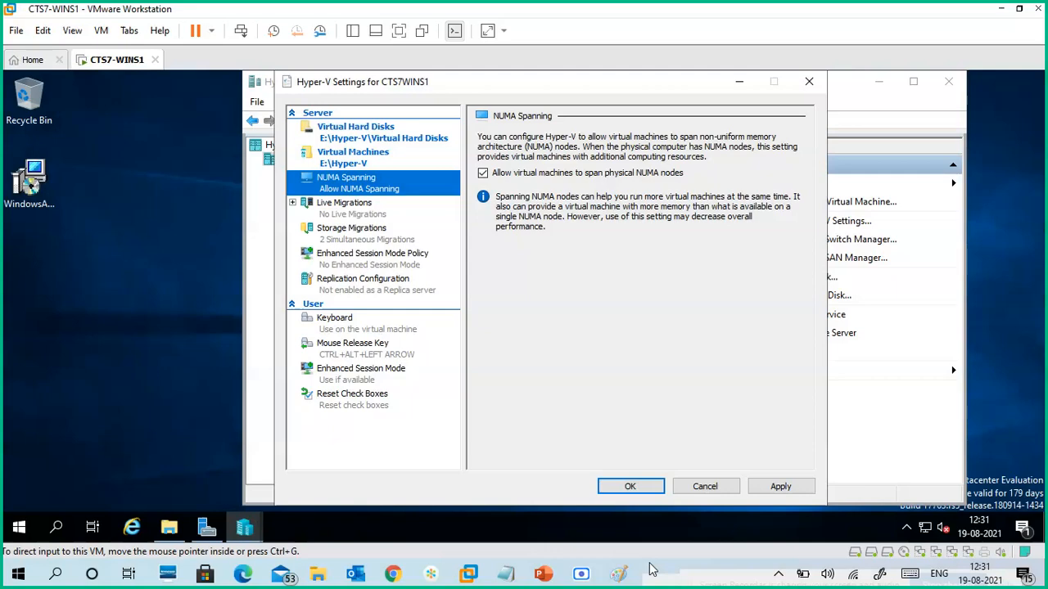
{"action": "left_click", "coordinate": [354, 214]}
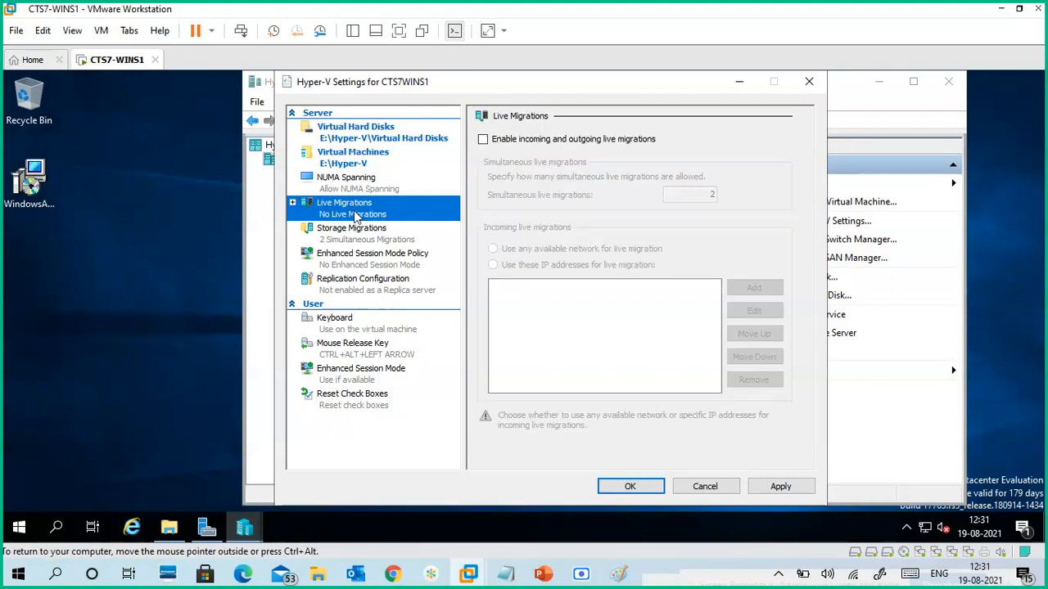
Add the headings "NUMA" and "Live Migration" on separate lines below the nested virtualization note in the untitled Notepad file, then minimize it.
{"action": "mouse_move", "coordinate": [505, 573]}
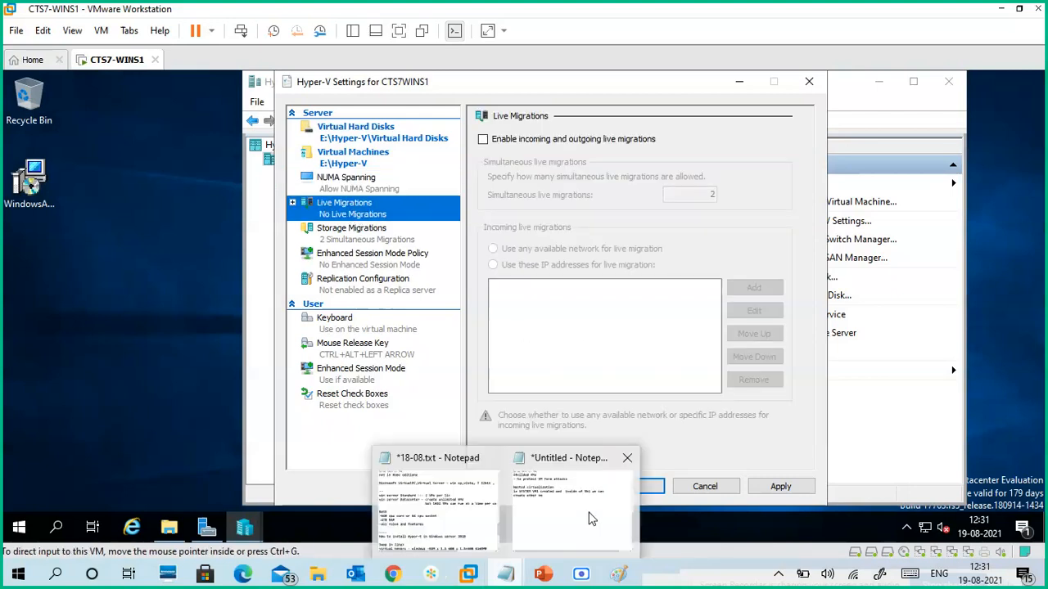
{"action": "left_click", "coordinate": [589, 516]}
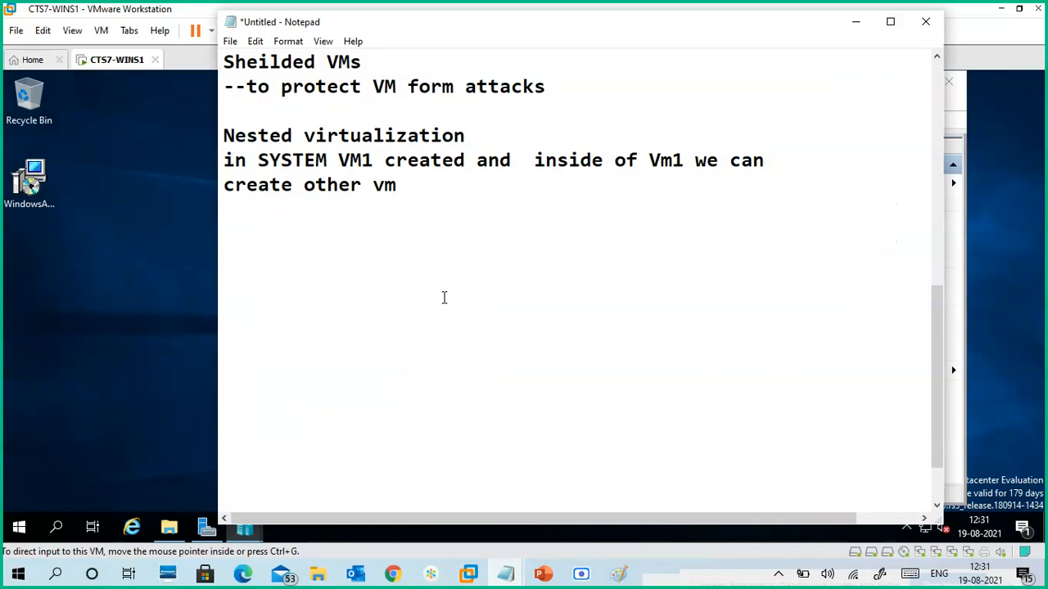
{"action": "type", "text": "NUMA"}
{"action": "key", "text": "Return"}
{"action": "key", "text": "Return"}
{"action": "type", "text": "Liv"}
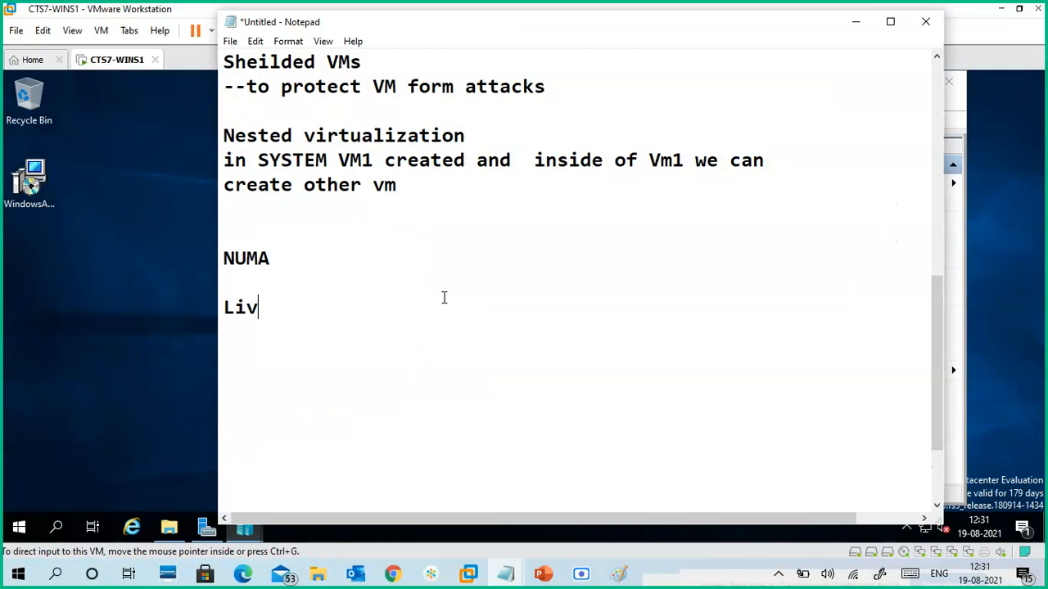
{"action": "type", "text": "e Migration"}
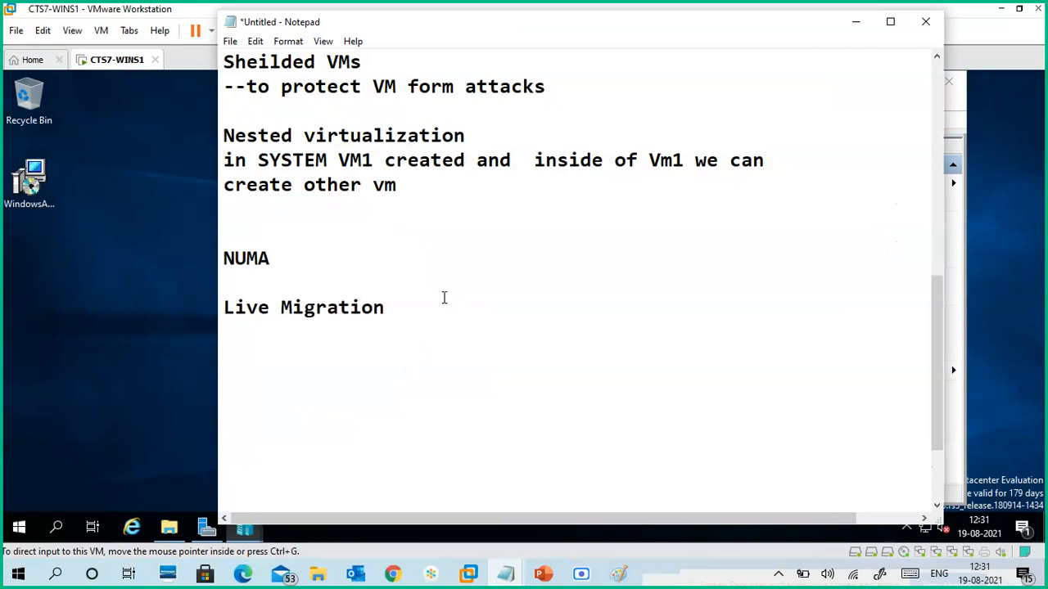
{"action": "left_click", "coordinate": [856, 33]}
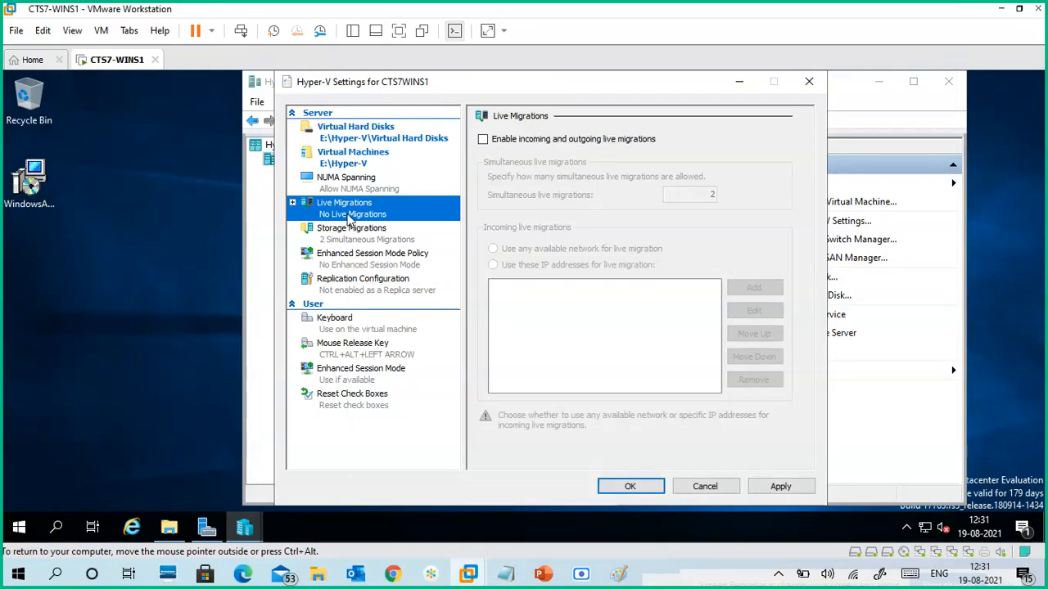
Switch to the Paint drawing and move the labelled VM box right, close beside the physical storage box.
{"action": "left_click", "coordinate": [619, 575]}
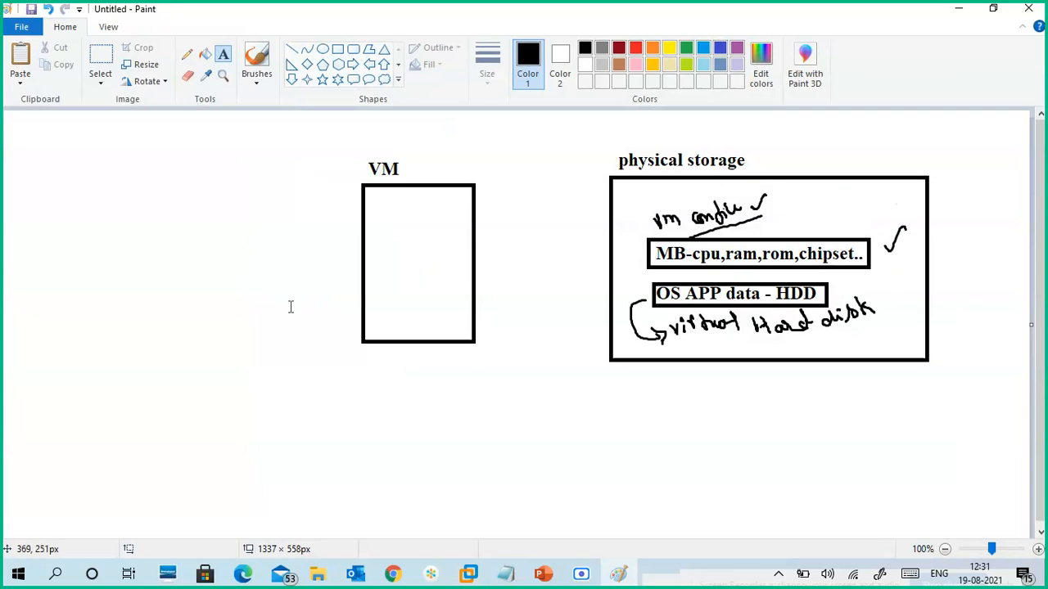
{"action": "left_click", "coordinate": [102, 89]}
{"action": "left_click", "coordinate": [63, 114]}
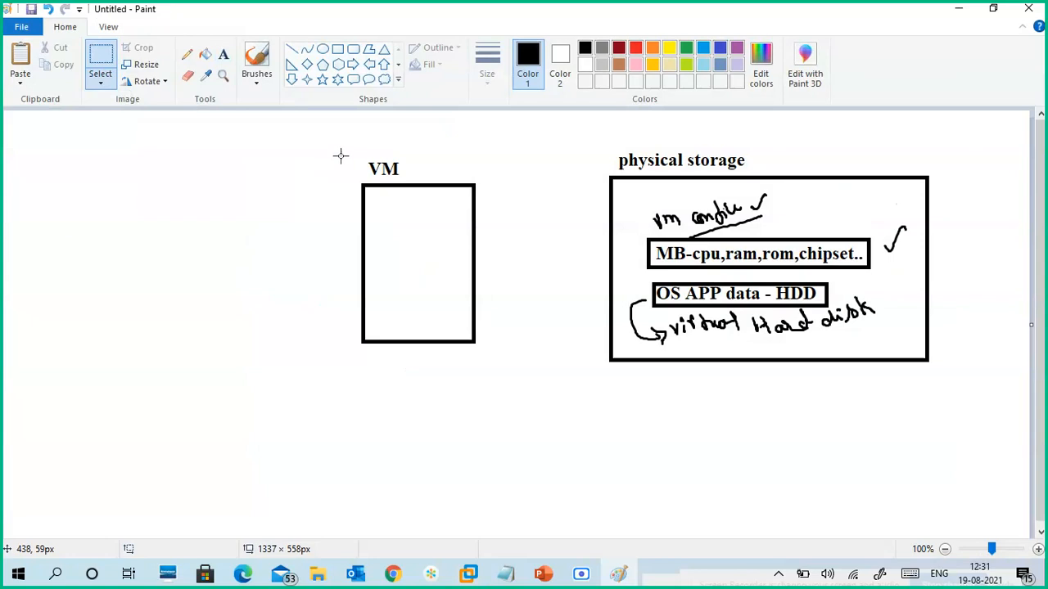
{"action": "left_click_drag", "start_coordinate": [334, 146], "coordinate": [517, 349]}
{"action": "left_click_drag", "start_coordinate": [451, 290], "coordinate": [538, 253]}
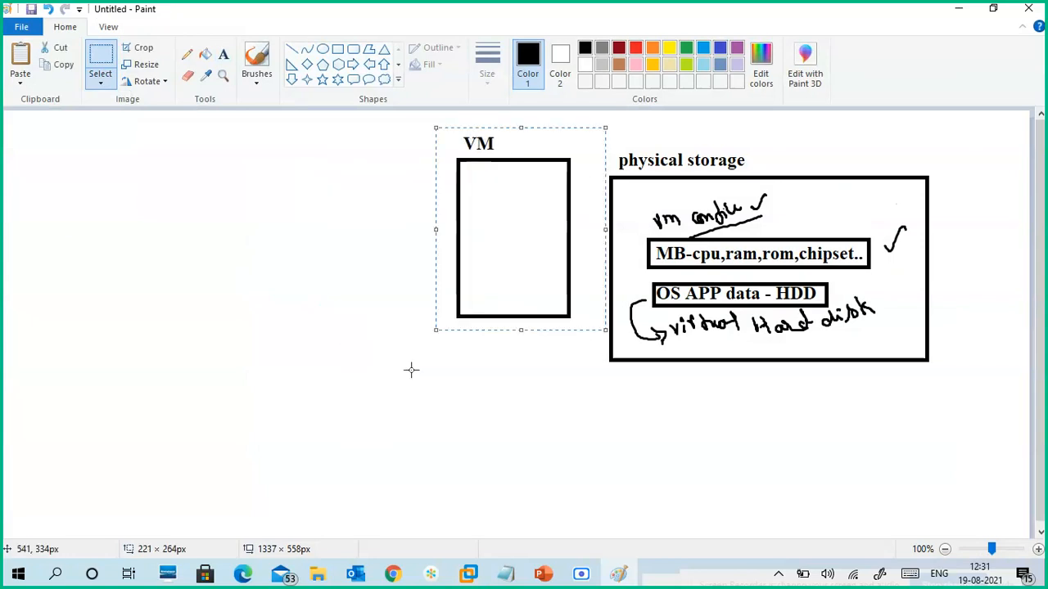
{"action": "left_click", "coordinate": [366, 379]}
Draw a nearly vertical dividing line over the full canvas height, just left of the VM box.
{"action": "left_click", "coordinate": [291, 49]}
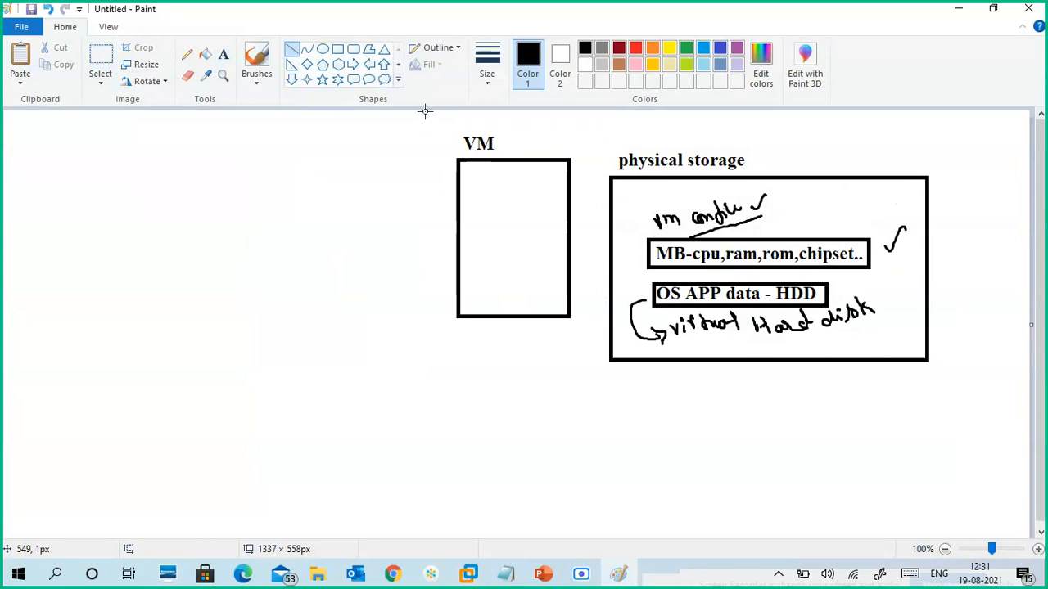
{"action": "left_click_drag", "start_coordinate": [425, 112], "coordinate": [436, 536]}
{"action": "left_click", "coordinate": [204, 281]}
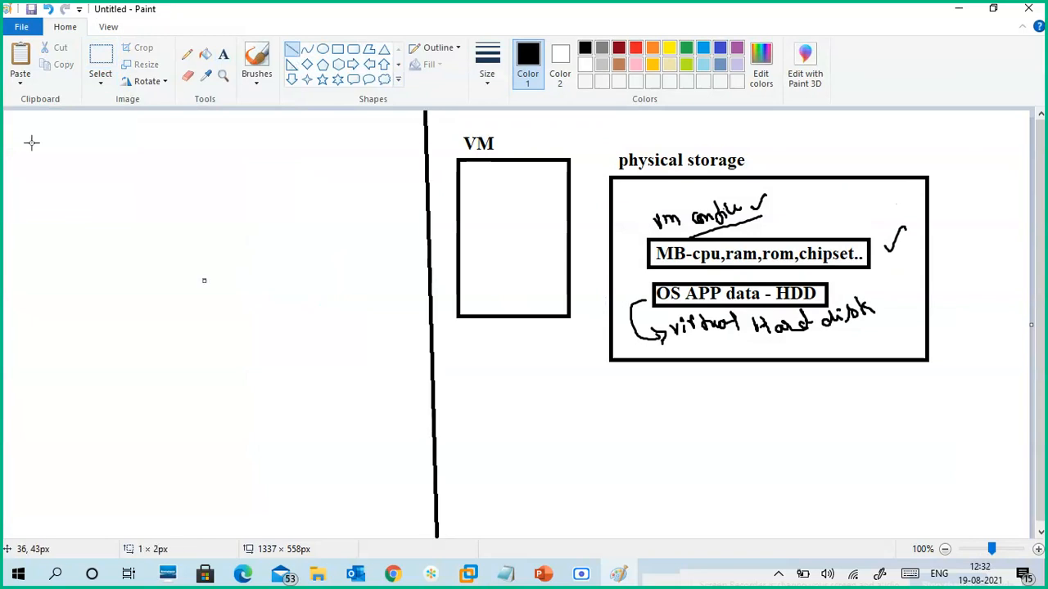
Draw two large upright rectangles side by side in the empty area left of the dividing line.
{"action": "left_click", "coordinate": [338, 49]}
{"action": "left_click_drag", "start_coordinate": [24, 140], "coordinate": [164, 318]}
{"action": "left_click_drag", "start_coordinate": [93, 231], "coordinate": [87, 246]}
{"action": "left_click_drag", "start_coordinate": [185, 328], "coordinate": [187, 322]}
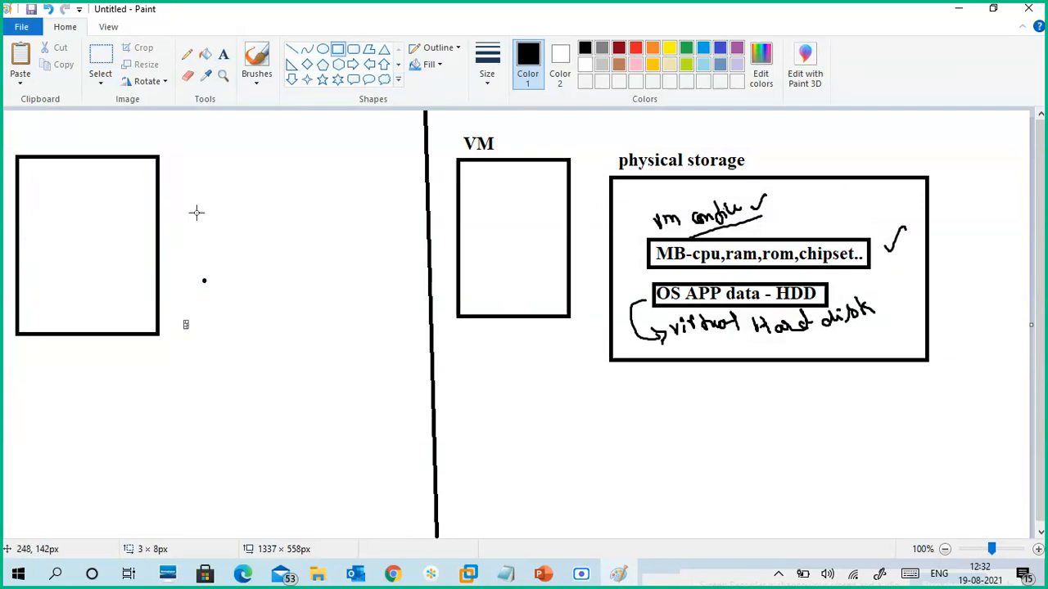
{"action": "left_click_drag", "start_coordinate": [217, 158], "coordinate": [346, 375]}
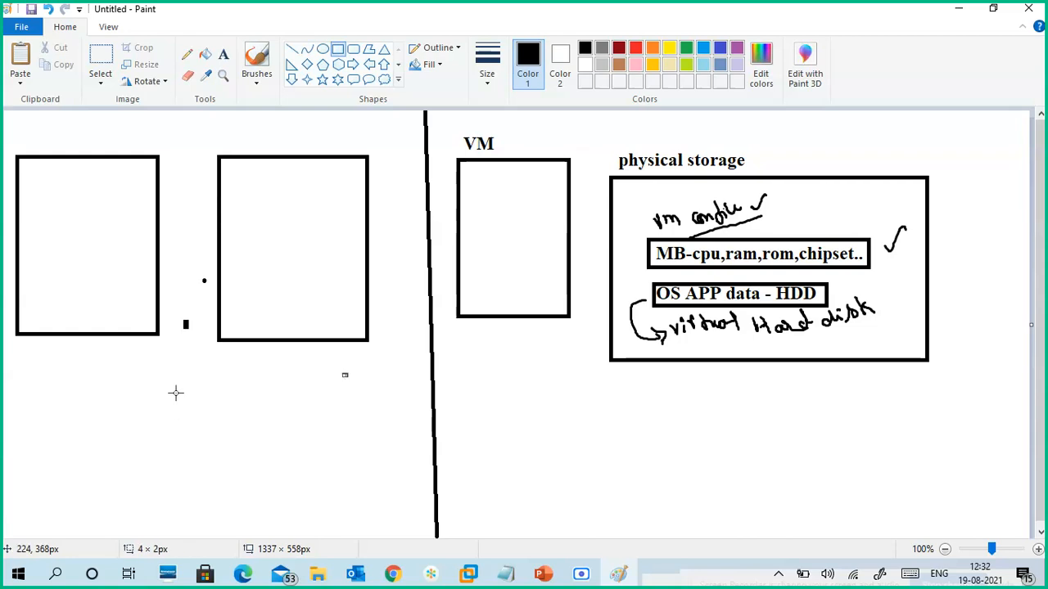
Draw a flat horizontal bar about 348 px long below the two rectangles and connect each rectangle to it with a short line.
{"action": "left_click_drag", "start_coordinate": [69, 357], "coordinate": [335, 361]}
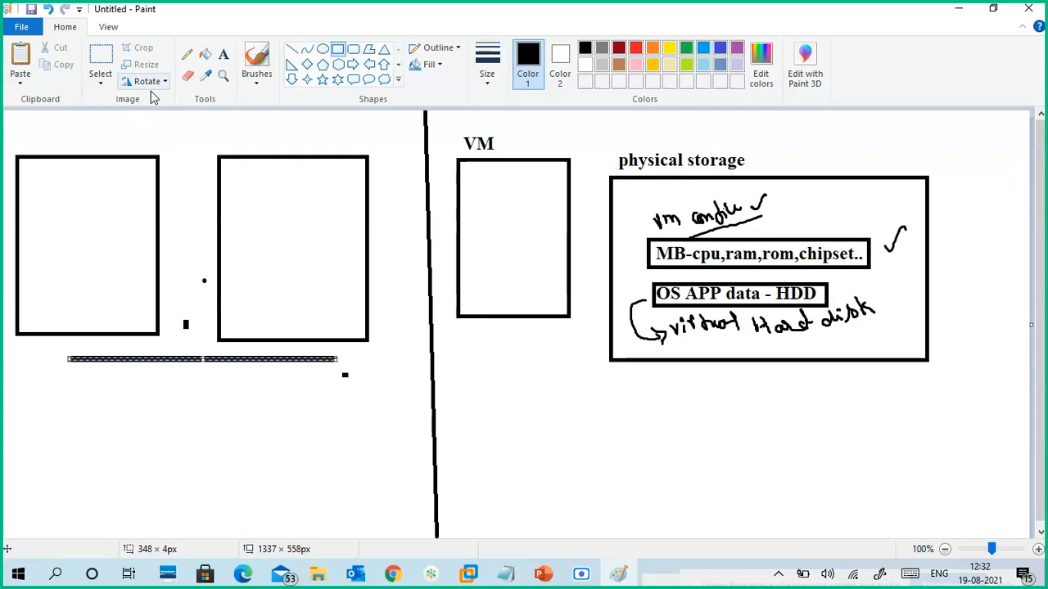
{"action": "left_click", "coordinate": [103, 85]}
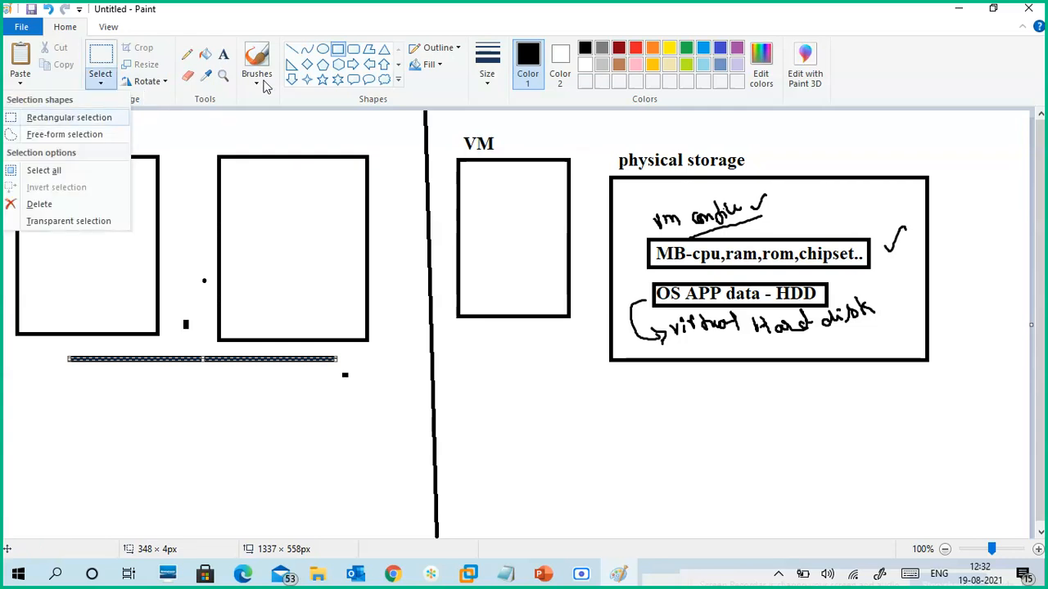
{"action": "left_click", "coordinate": [293, 50]}
{"action": "left_click_drag", "start_coordinate": [108, 360], "coordinate": [110, 333]}
{"action": "left_click_drag", "start_coordinate": [267, 357], "coordinate": [270, 341]}
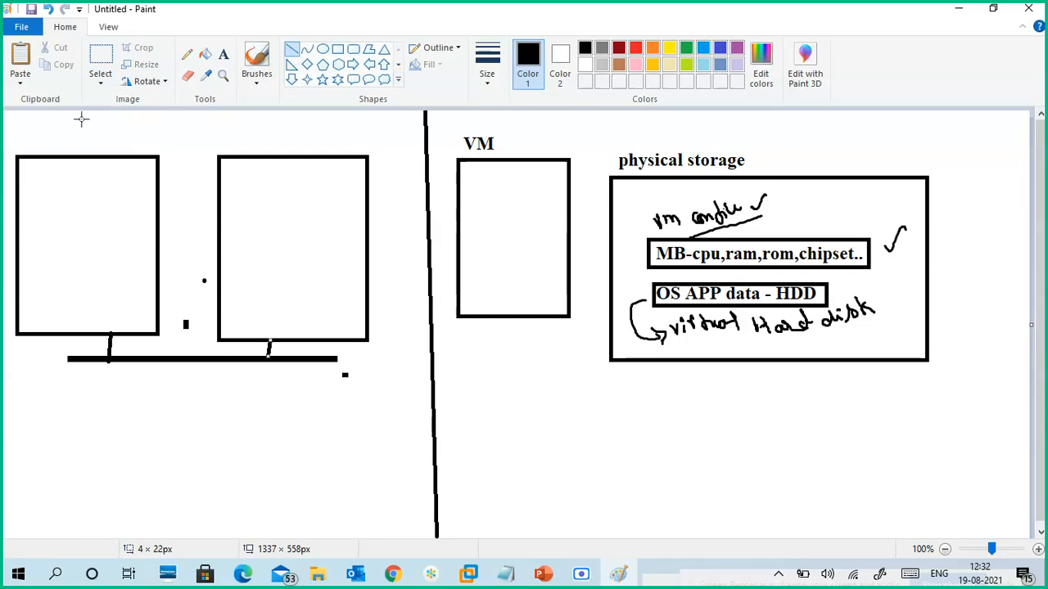
Label the two large rectangles "host1" and "host2" above their upper edges, from left to right.
{"action": "left_click", "coordinate": [223, 55]}
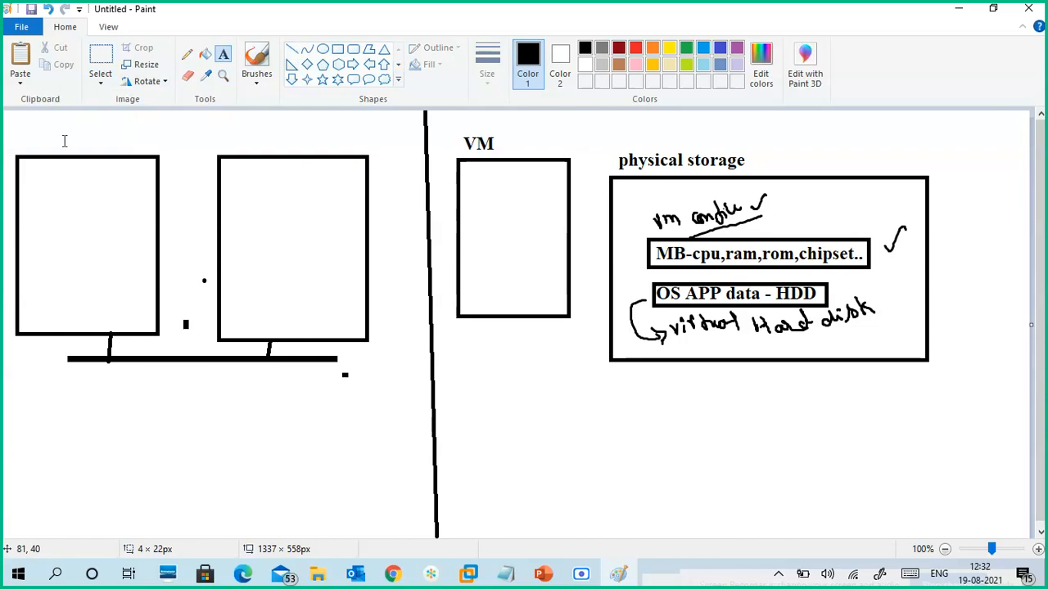
{"action": "left_click", "coordinate": [26, 131]}
{"action": "type", "text": "host1"}
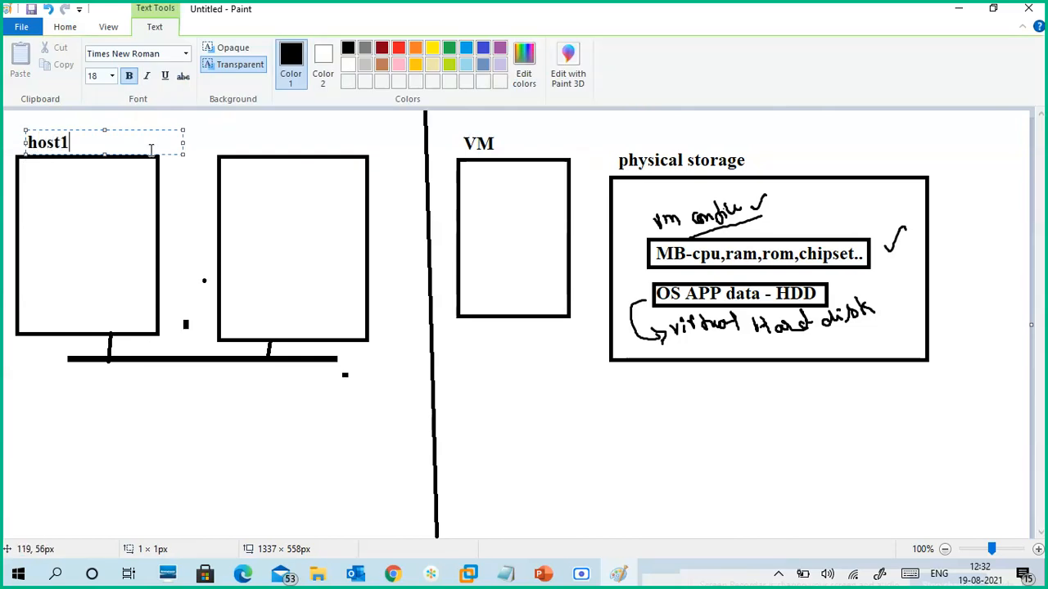
{"action": "left_click", "coordinate": [227, 145]}
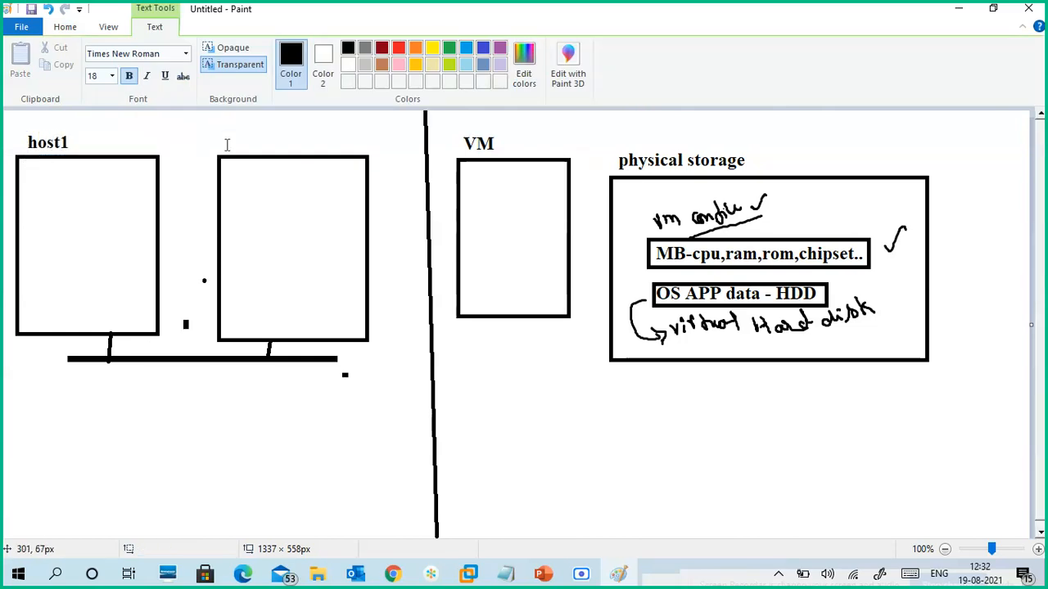
{"action": "left_click", "coordinate": [223, 137]}
{"action": "type", "text": "host2"}
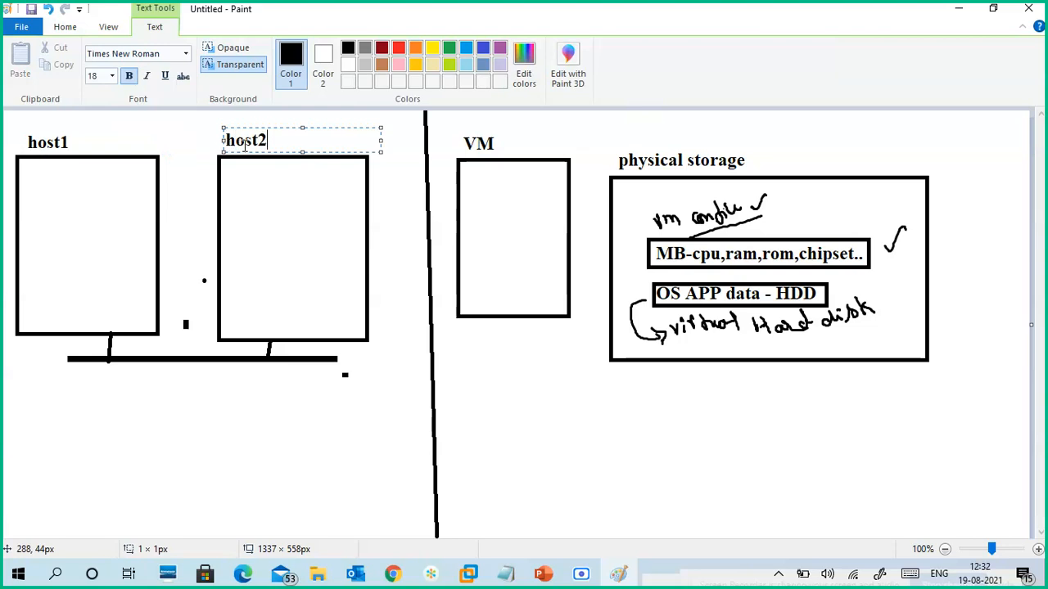
{"action": "left_click", "coordinate": [44, 213]}
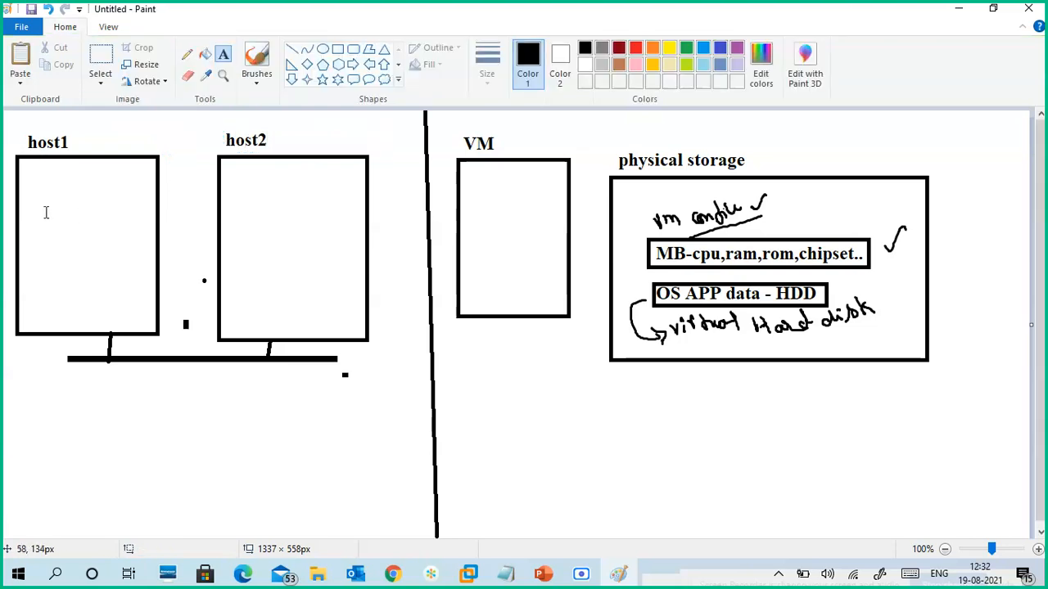
Draw a small square inside the host1 box and label it "vm1" above its upper edge.
{"action": "left_click", "coordinate": [337, 49]}
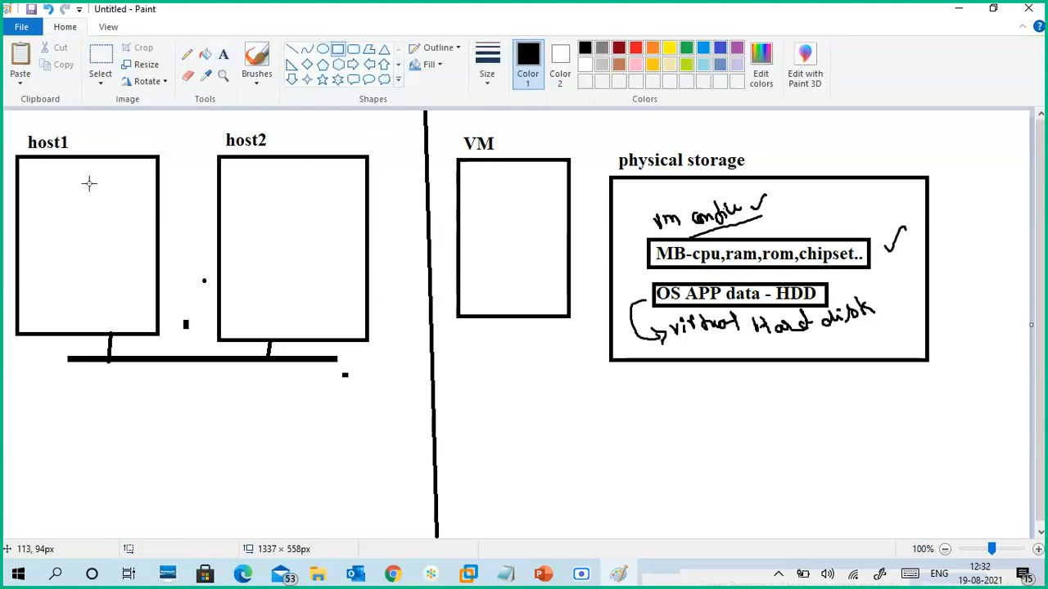
{"action": "left_click_drag", "start_coordinate": [43, 189], "coordinate": [92, 240]}
{"action": "left_click", "coordinate": [106, 233]}
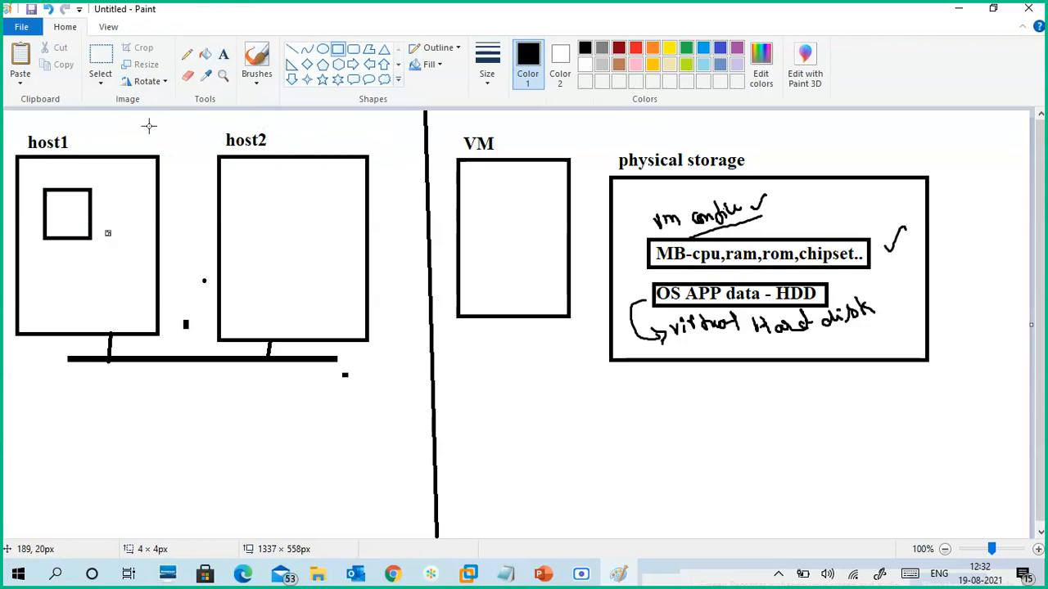
{"action": "left_click", "coordinate": [223, 54]}
{"action": "left_click", "coordinate": [45, 182]}
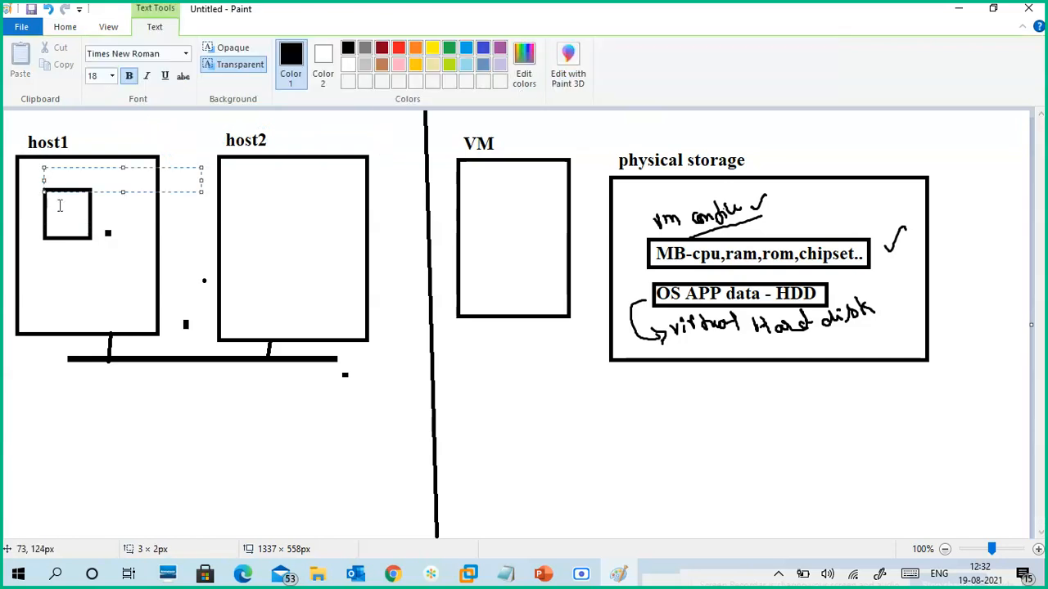
{"action": "type", "text": "vm1"}
{"action": "left_click", "coordinate": [193, 169]}
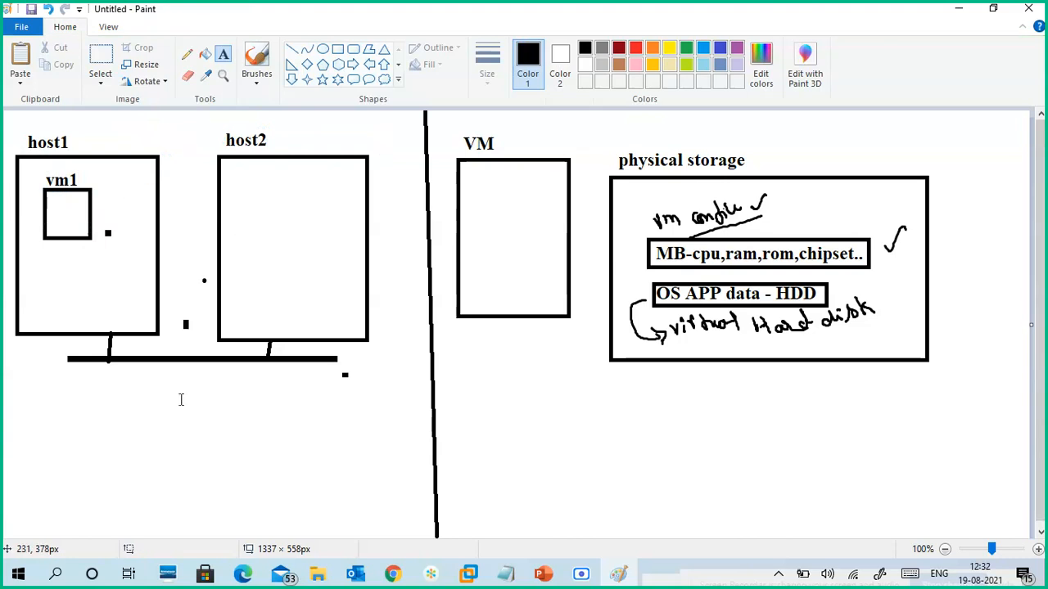
Brush a small looped mark left of the horizontal bar and a curved arrow from vm1 into the host2 box.
{"action": "left_click", "coordinate": [256, 85]}
{"action": "left_click", "coordinate": [170, 108]}
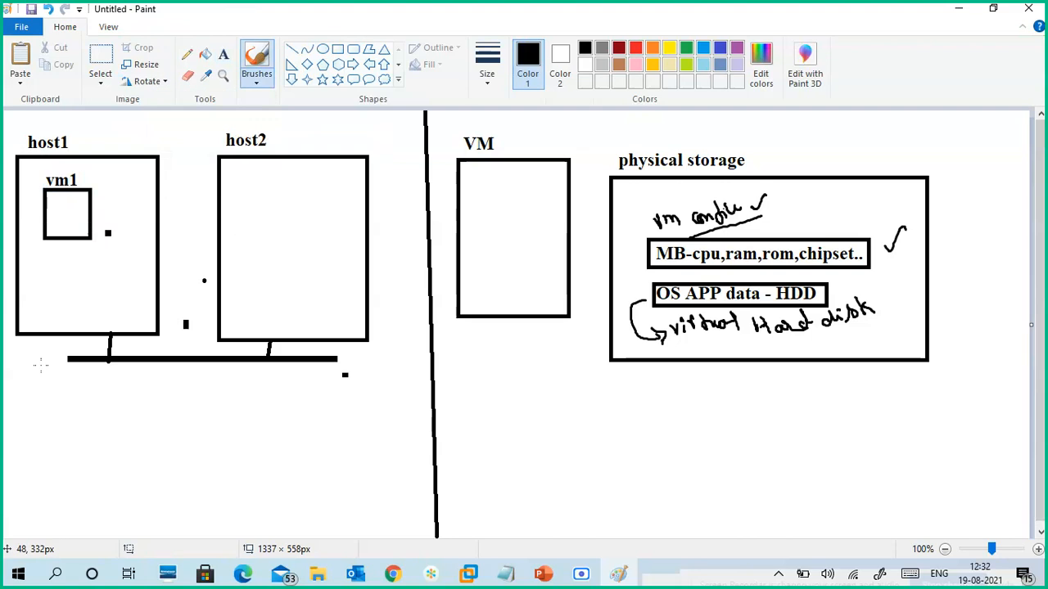
{"action": "mouse_move", "coordinate": [43, 348]}
{"action": "left_mouse_down"}
{"action": "mouse_move", "coordinate": [27, 360]}
{"action": "mouse_move", "coordinate": [46, 368]}
{"action": "left_mouse_up"}
{"action": "mouse_move", "coordinate": [92, 225]}
{"action": "left_mouse_down"}
{"action": "mouse_move", "coordinate": [137, 237]}
{"action": "mouse_move", "coordinate": [202, 233]}
{"action": "mouse_move", "coordinate": [247, 213]}
{"action": "mouse_move", "coordinate": [246, 227]}
{"action": "left_mouse_up"}
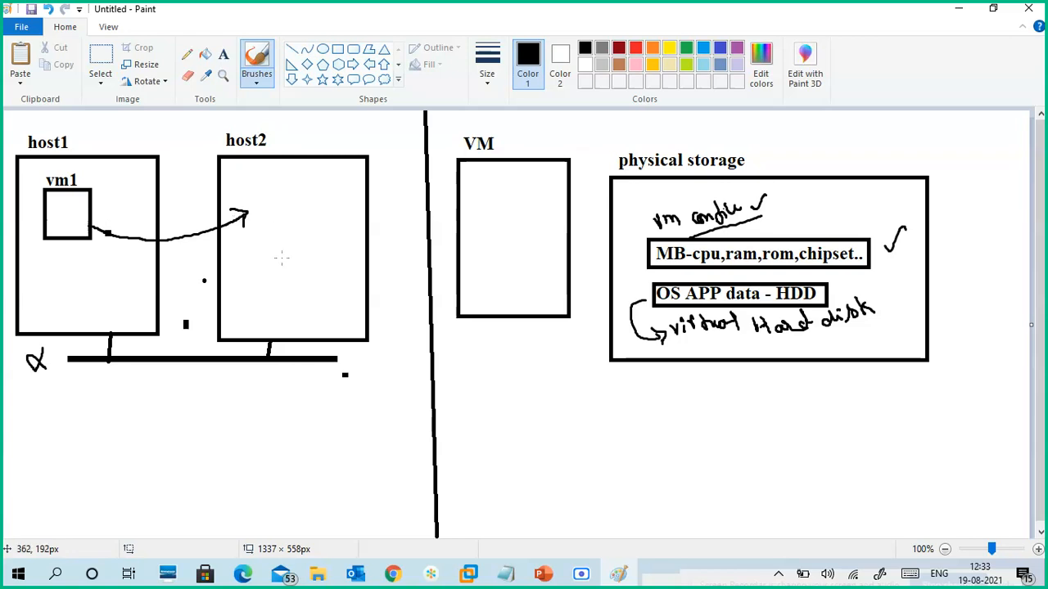
Draw a small rectangle of about 46 × 70 px at the arrow's tip inside host2, then minimize Paint.
{"action": "left_click", "coordinate": [338, 49]}
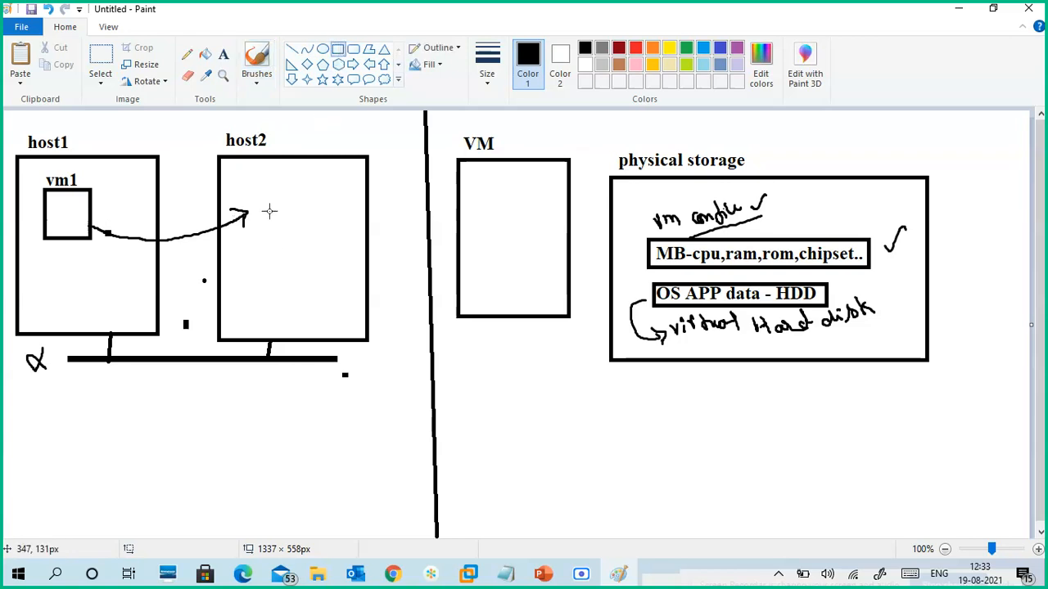
{"action": "left_click_drag", "start_coordinate": [252, 182], "coordinate": [287, 235]}
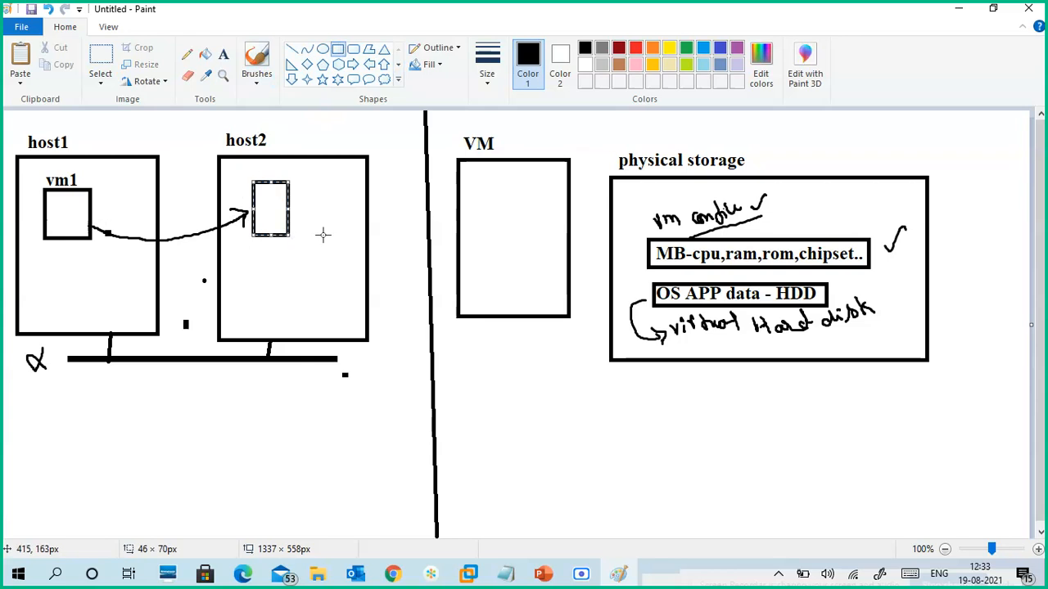
{"action": "left_click", "coordinate": [324, 231]}
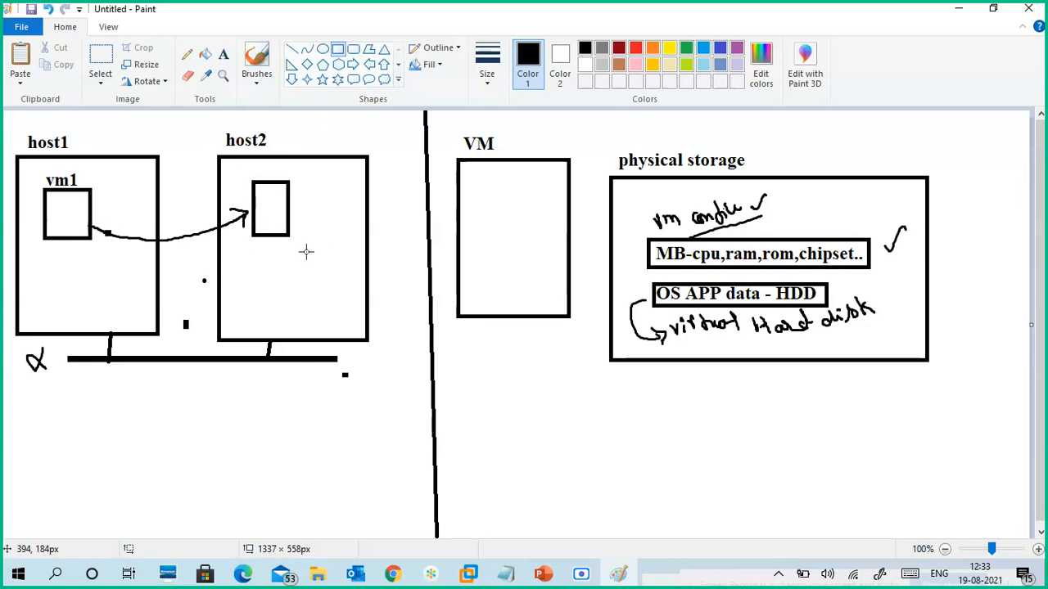
{"action": "left_click", "coordinate": [958, 9]}
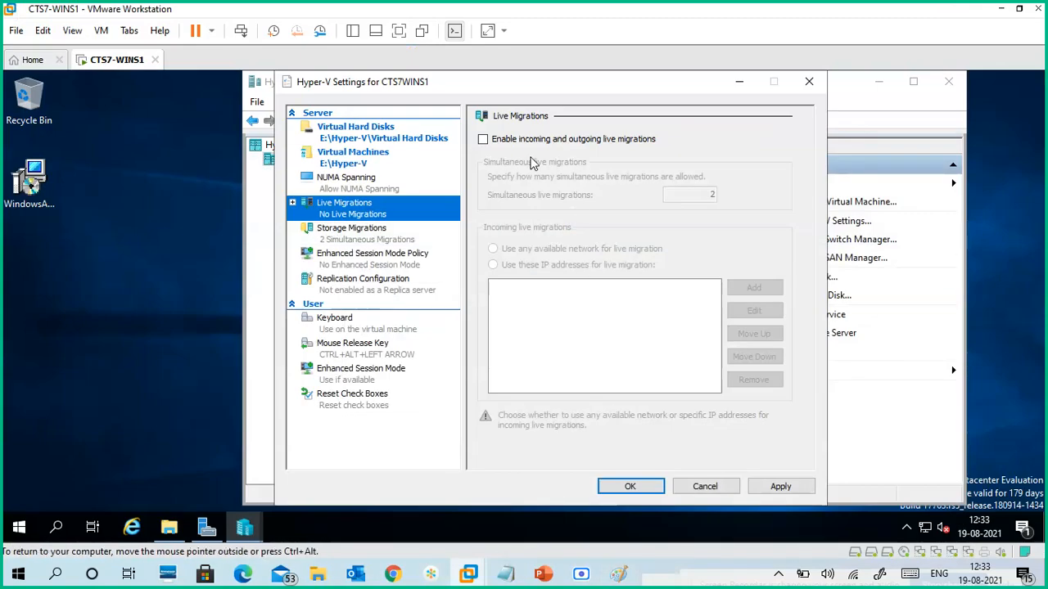
Switch to Notepad and add the line "-migrate or move VMs from one host to other host" under the Live Migration heading.
{"action": "mouse_move", "coordinate": [511, 574]}
{"action": "left_click", "coordinate": [540, 516]}
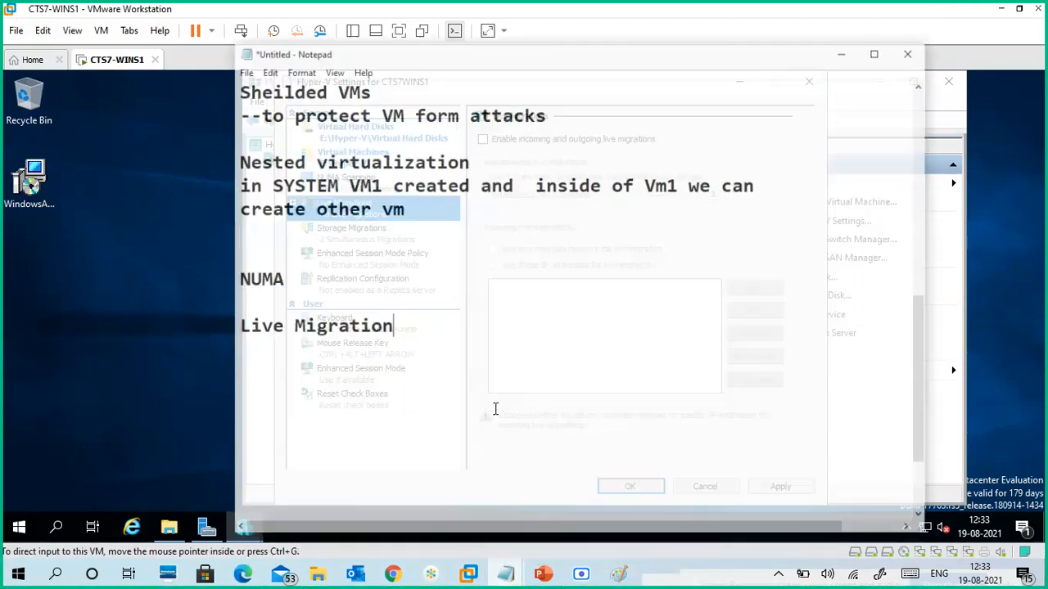
{"action": "key", "text": "Return"}
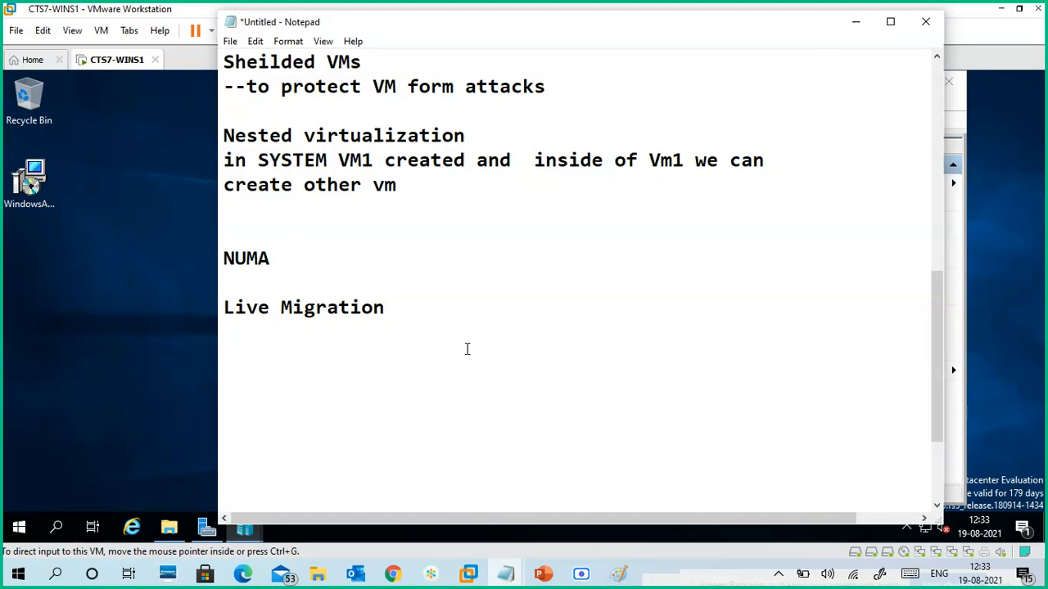
{"action": "type", "text": "-migra"}
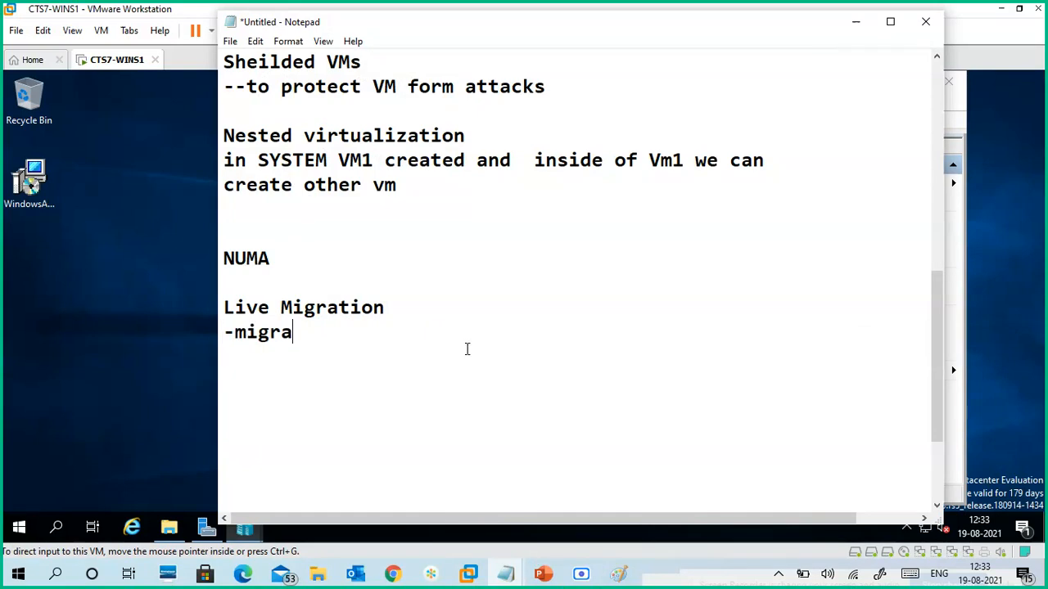
{"action": "type", "text": "te or move V"}
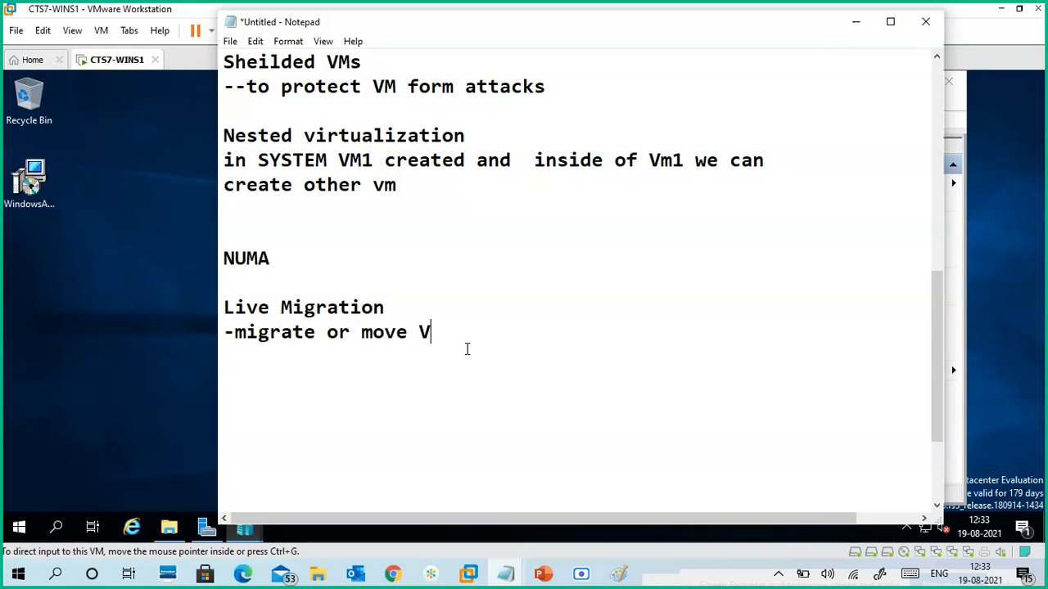
{"action": "type", "text": "Ms from one hos"}
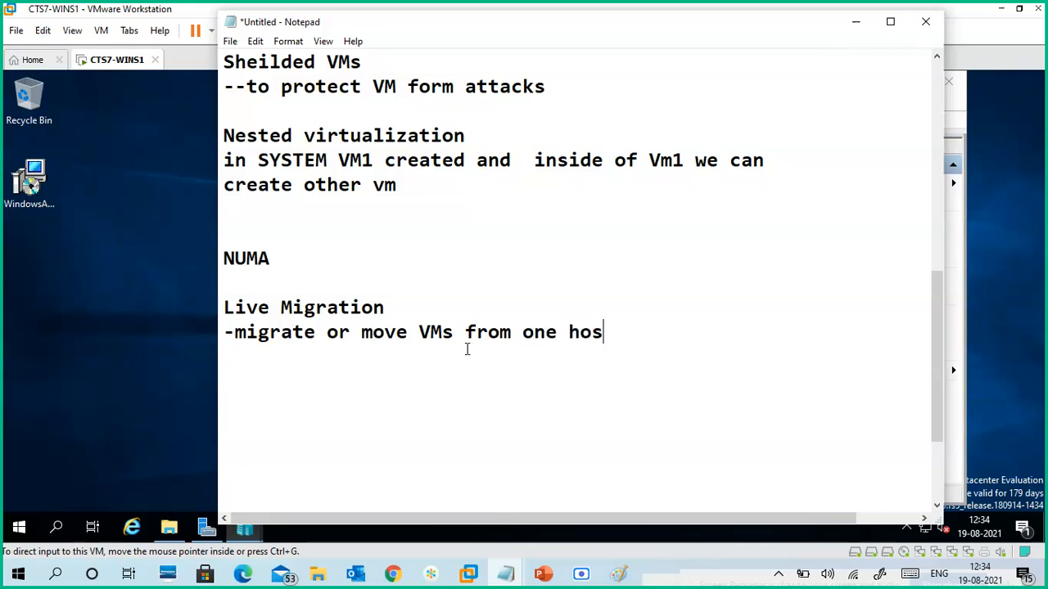
{"action": "type", "text": "t to othe"}
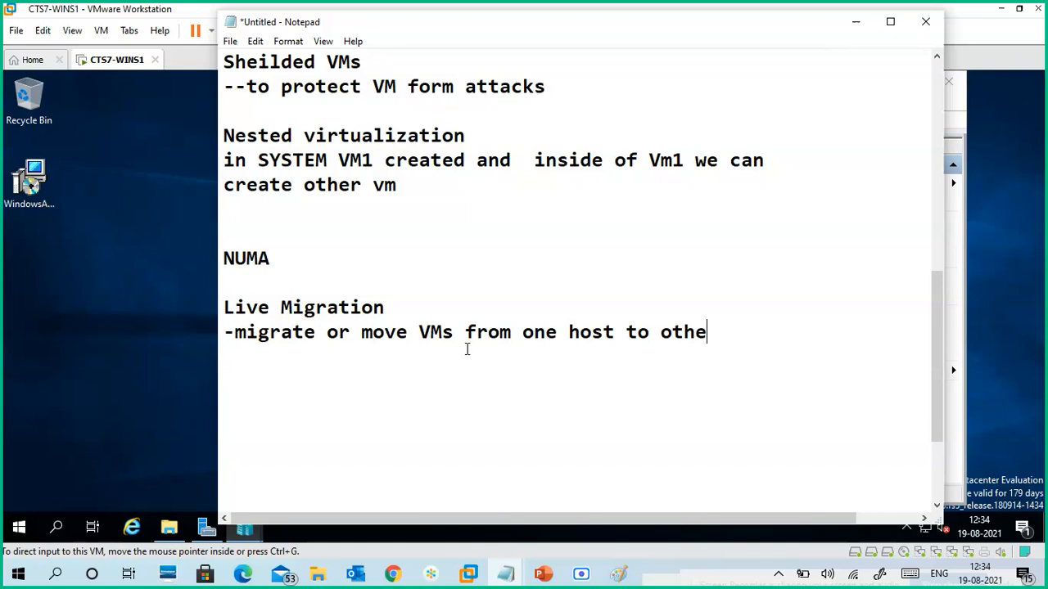
{"action": "type", "text": "r host"}
{"action": "key", "text": "Return"}
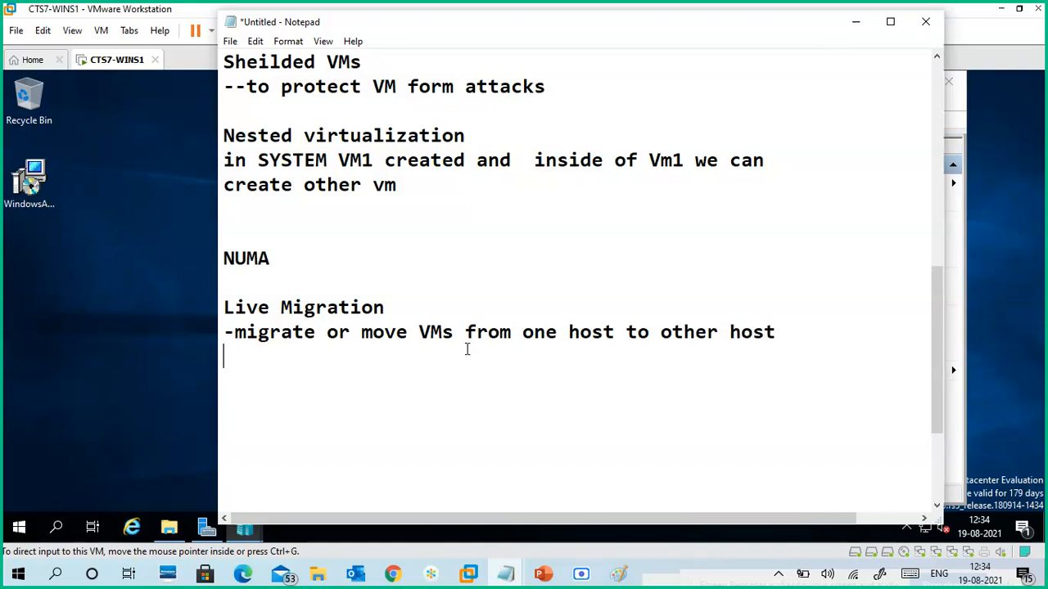
Continue the Live Migration note with "without shutdown VM" on the next line, then minimize Notepad.
{"action": "type", "text": "with =o"}
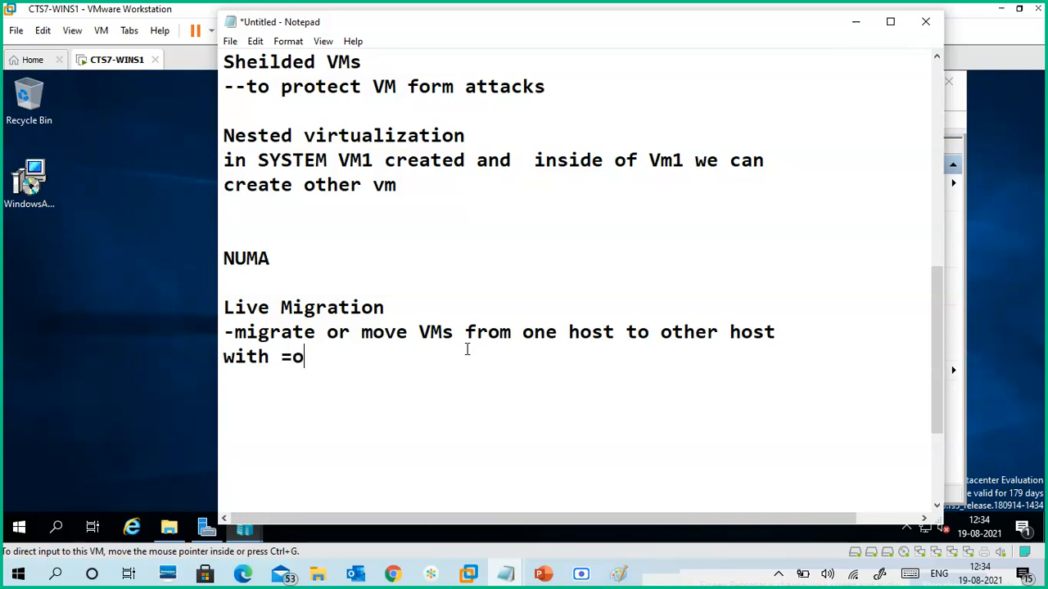
{"action": "key", "text": "BackSpace"}
{"action": "key", "text": "BackSpace"}
{"action": "key", "text": "BackSpace"}
{"action": "type", "text": "out shu"}
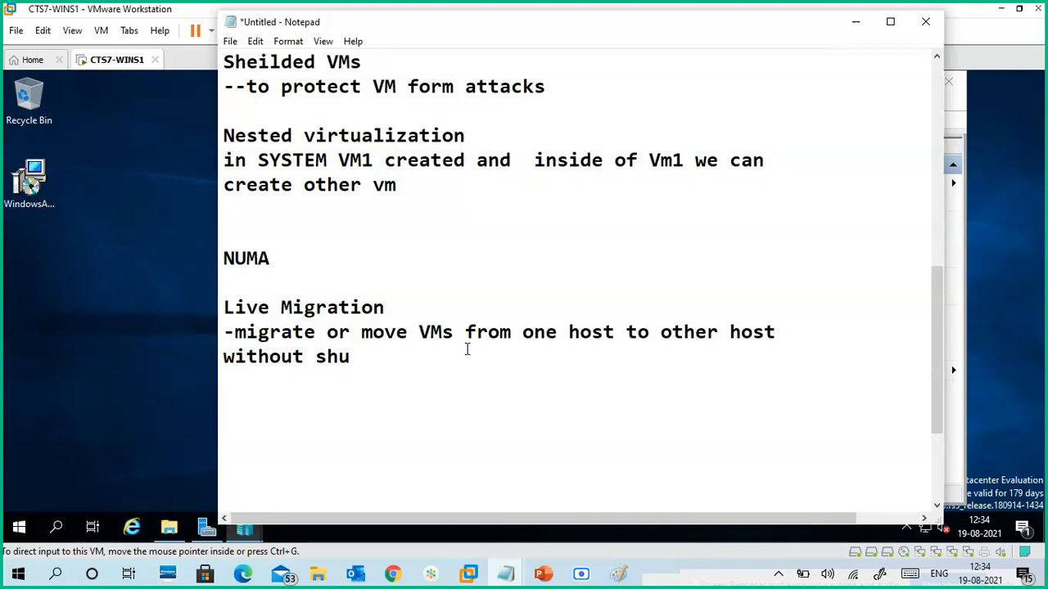
{"action": "type", "text": "tdown "}
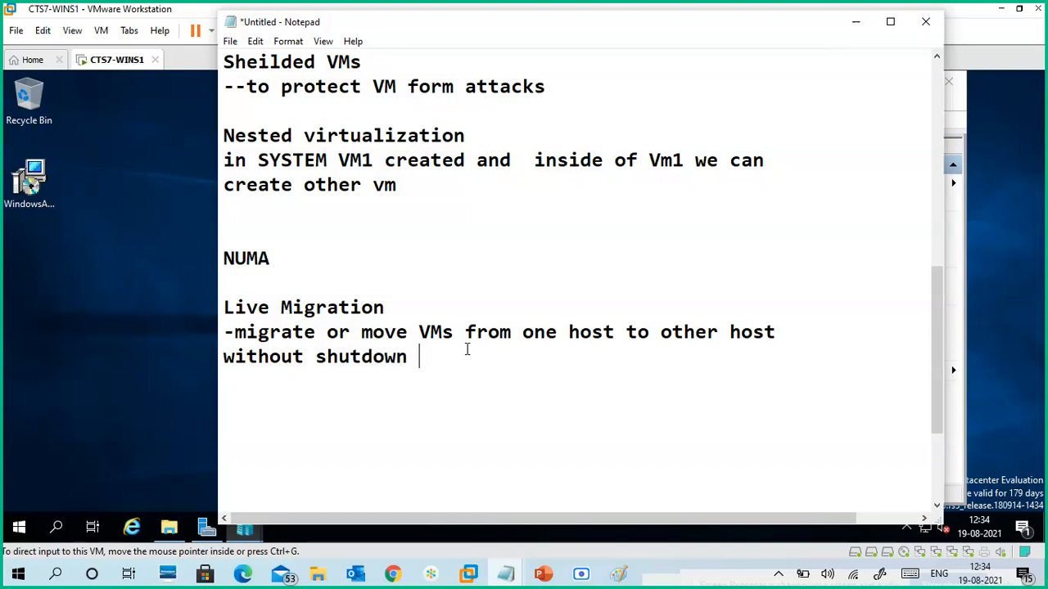
{"action": "type", "text": "VMs"}
{"action": "key", "text": "BackSpace"}
{"action": "left_click", "coordinate": [855, 22]}
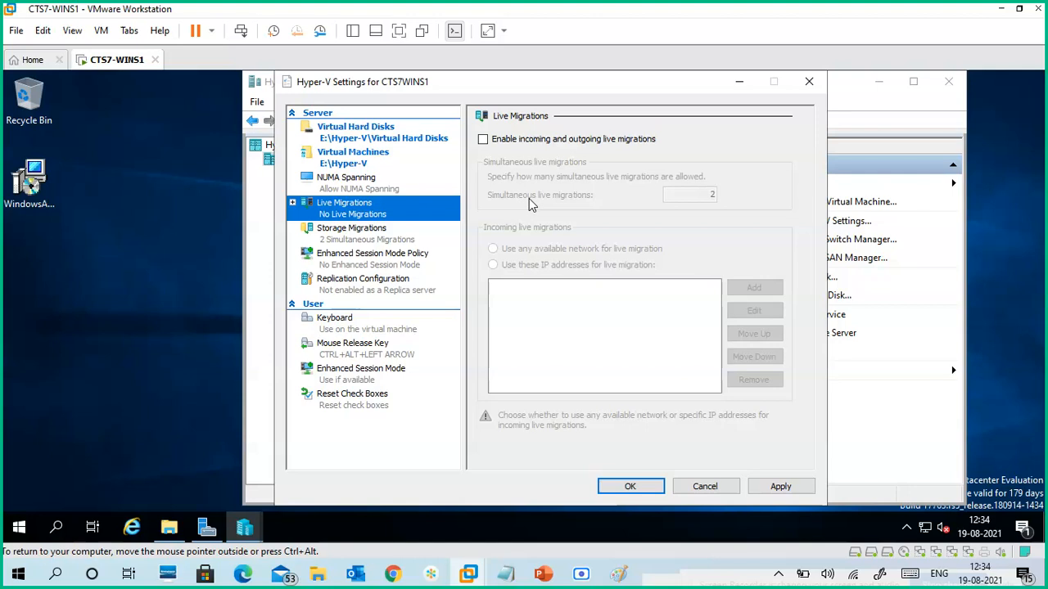
Enable incoming and outgoing live migrations and allow any available network for incoming live migrations.
{"action": "left_click", "coordinate": [483, 140]}
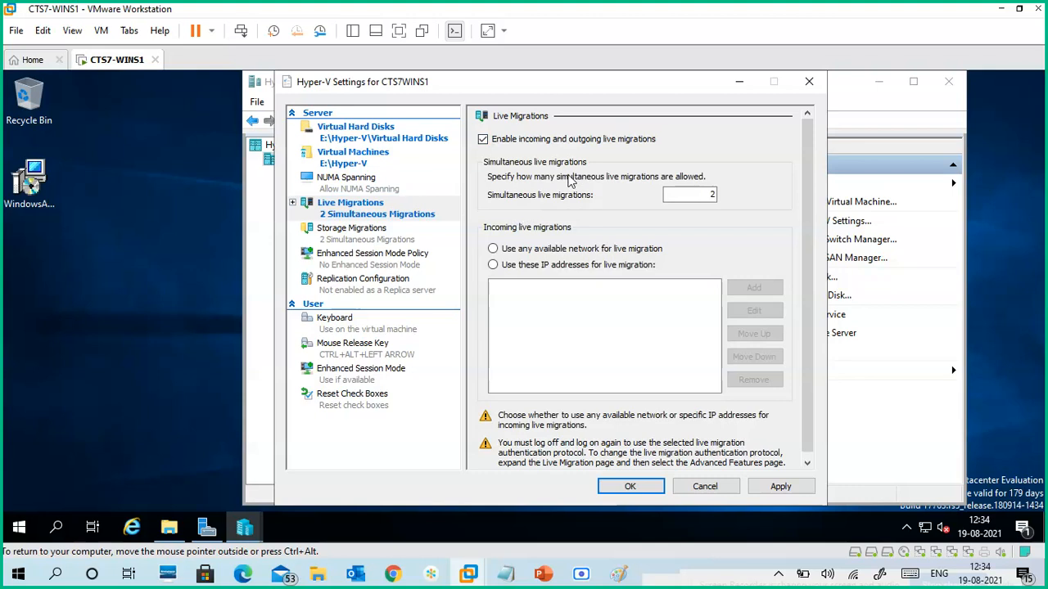
{"action": "left_click_drag", "start_coordinate": [690, 194], "coordinate": [730, 196]}
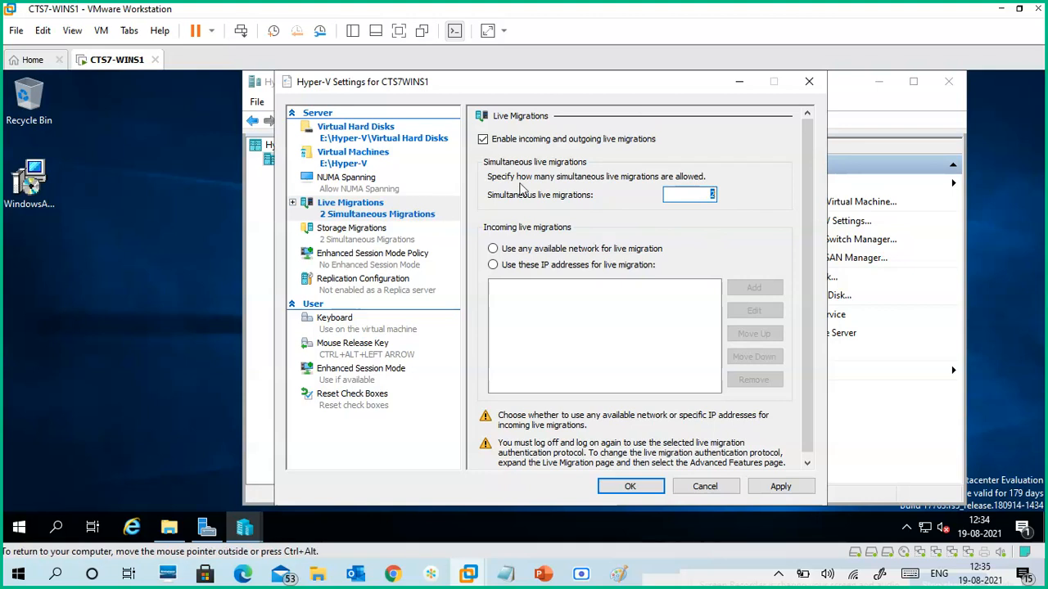
{"action": "left_click", "coordinate": [577, 252]}
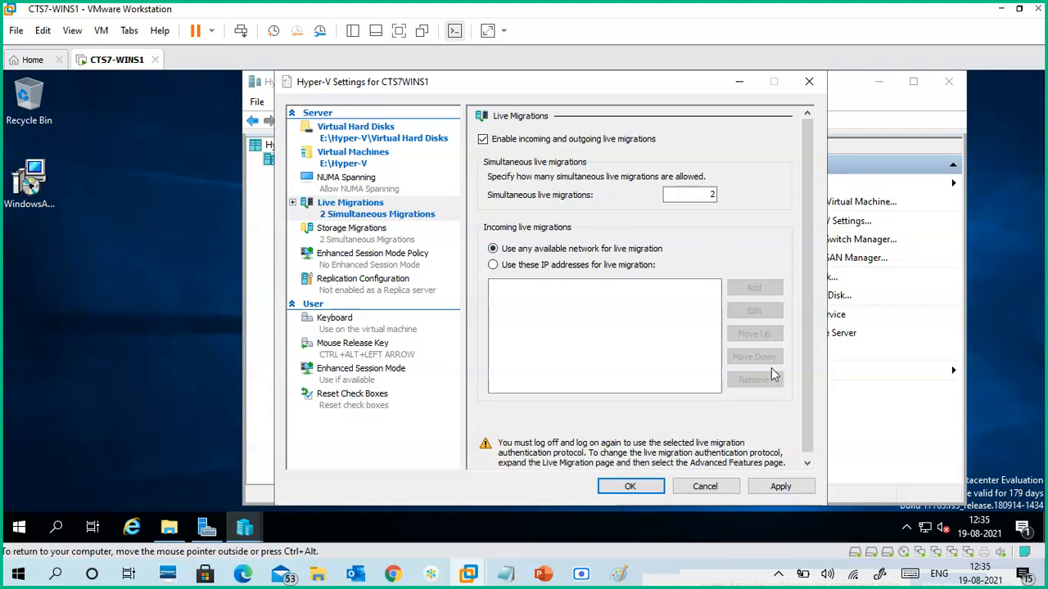
{"action": "scroll", "coordinate": [809, 309], "scroll_direction": "down", "scroll_amount": 1}
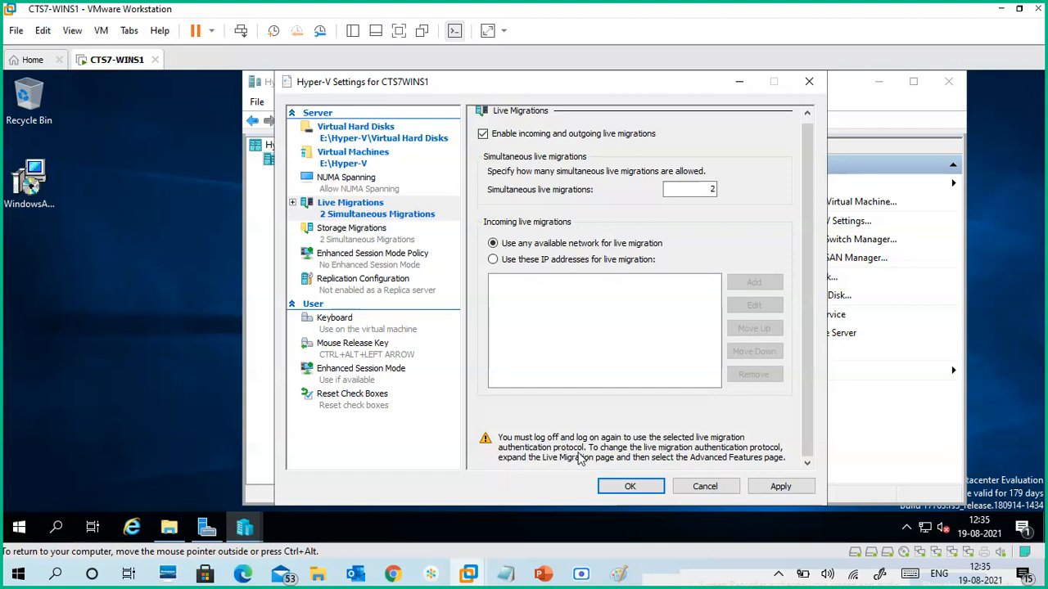
{"action": "left_click", "coordinate": [561, 260]}
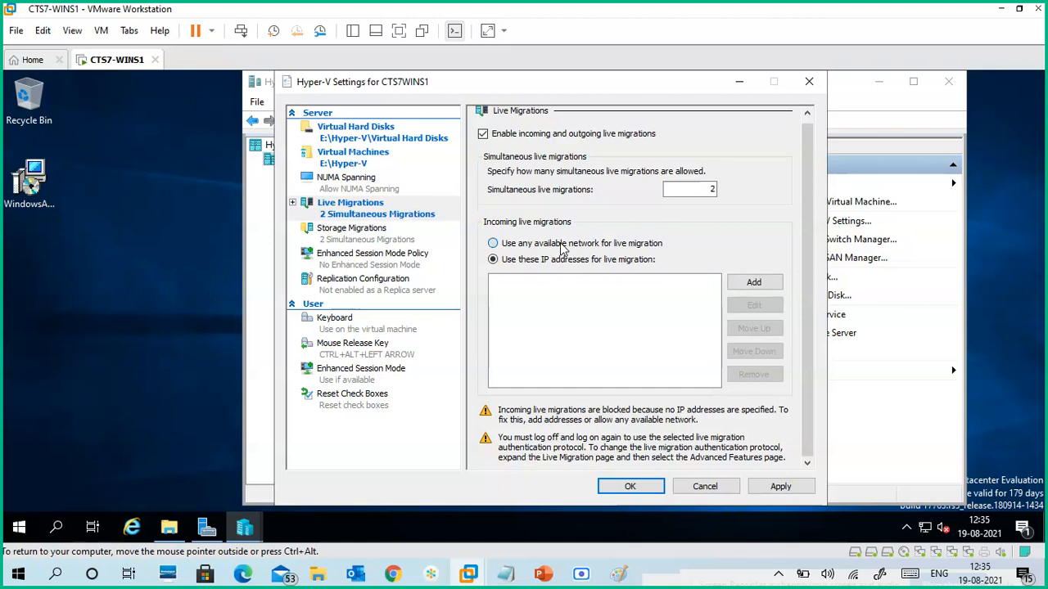
{"action": "left_click", "coordinate": [561, 247]}
{"action": "left_click", "coordinate": [563, 262]}
{"action": "left_click", "coordinate": [590, 245]}
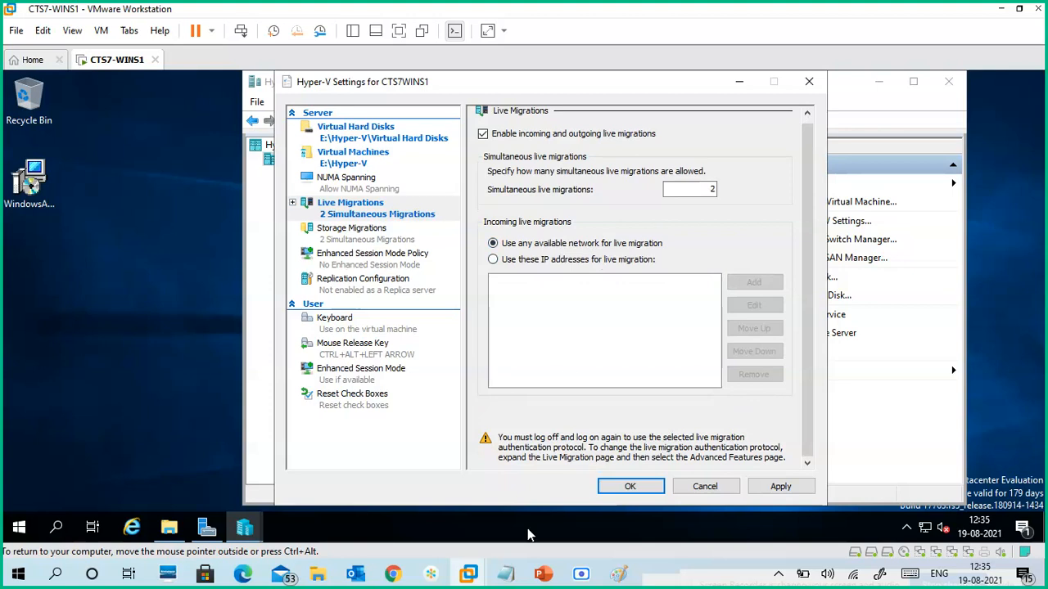
Switch to Paint and brush a thin connecting line between the lower edges of the host1 and host2 boxes, then minimize Paint.
{"action": "left_click", "coordinate": [618, 575]}
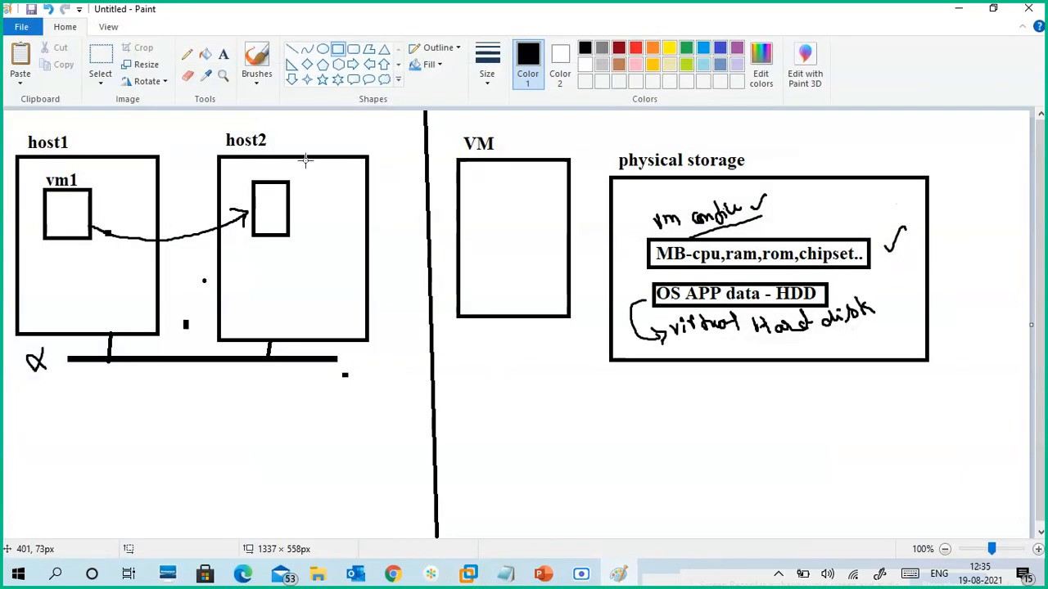
{"action": "left_click", "coordinate": [256, 78]}
{"action": "left_click", "coordinate": [167, 105]}
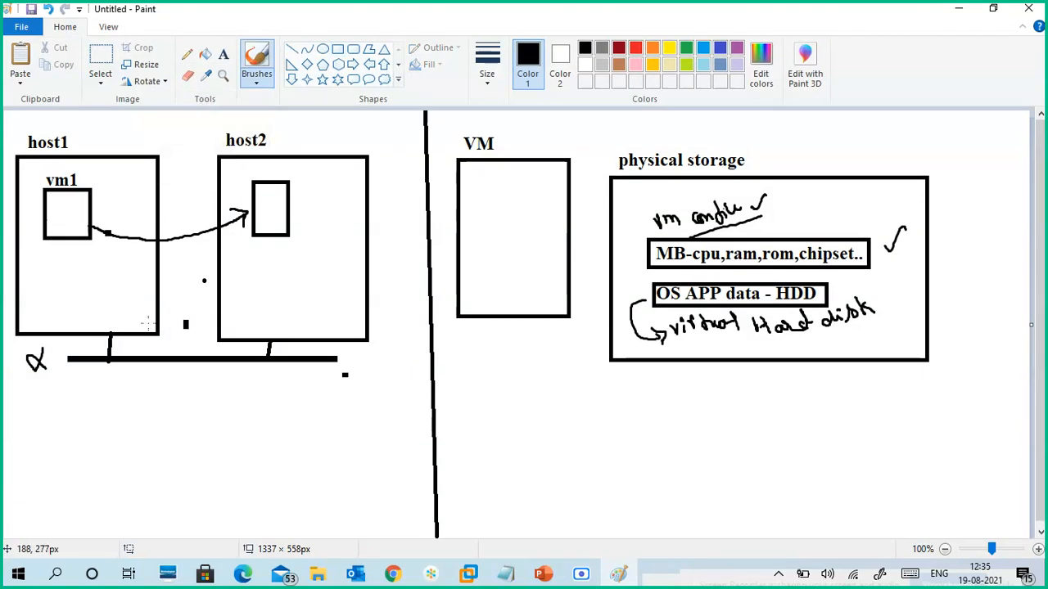
{"action": "left_click_drag", "start_coordinate": [145, 328], "coordinate": [147, 345]}
{"action": "mouse_move", "coordinate": [227, 335]}
{"action": "left_mouse_down"}
{"action": "mouse_move", "coordinate": [226, 355]}
{"action": "mouse_move", "coordinate": [153, 354]}
{"action": "mouse_move", "coordinate": [147, 335]}
{"action": "left_mouse_up"}
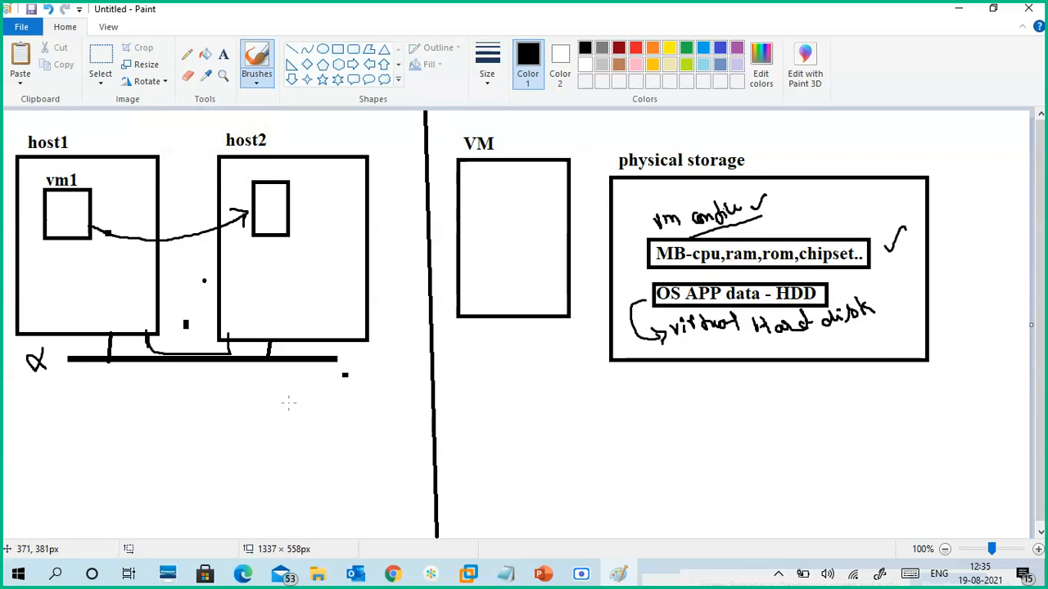
{"action": "left_click", "coordinate": [958, 10]}
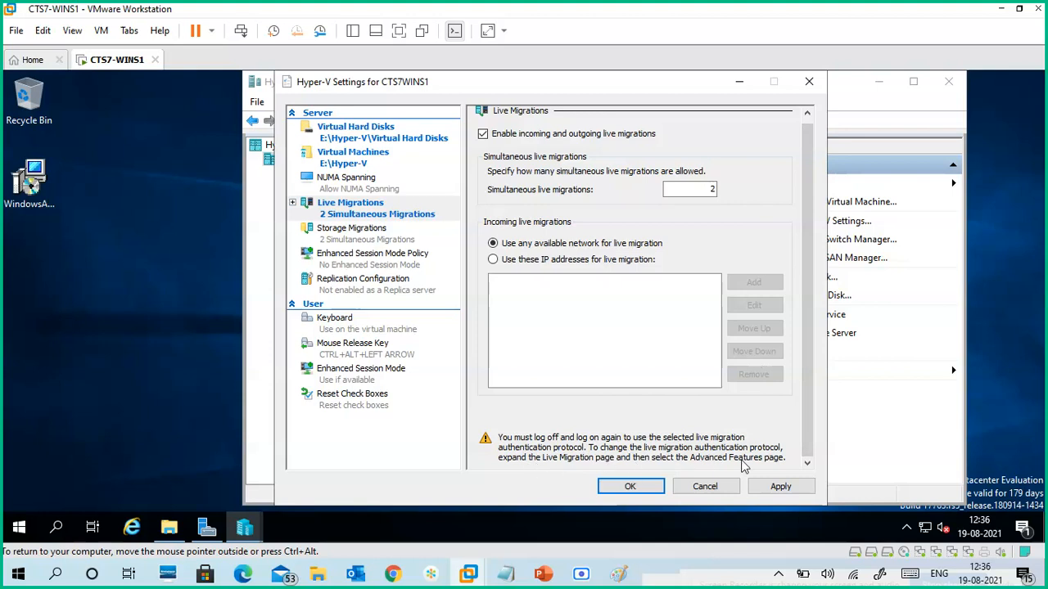
Set the performance option to TCP/IP in the advanced features of Live Migrations.
{"action": "left_click", "coordinate": [293, 203]}
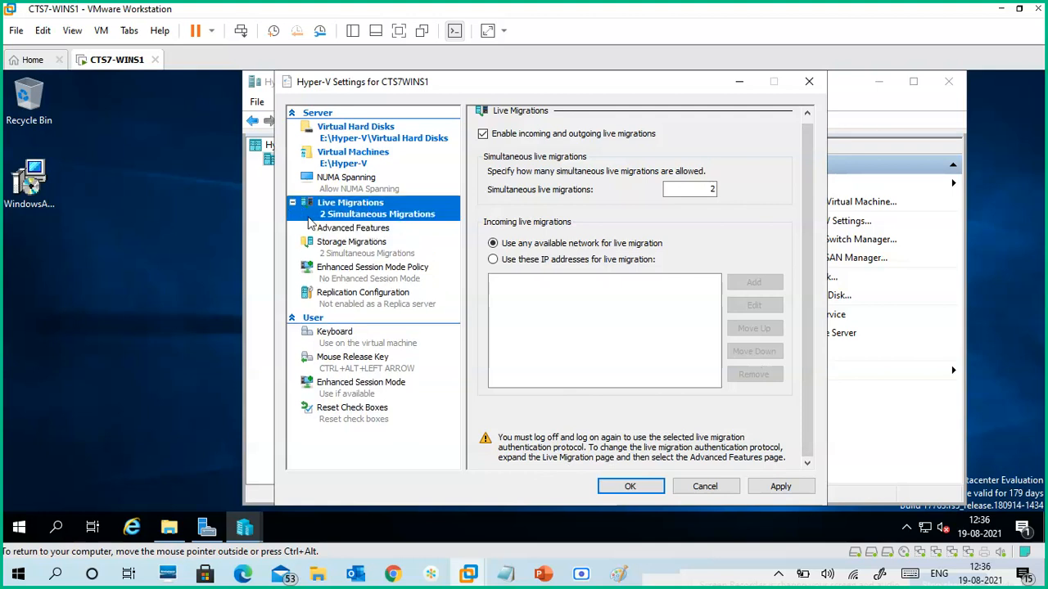
{"action": "left_click", "coordinate": [373, 230]}
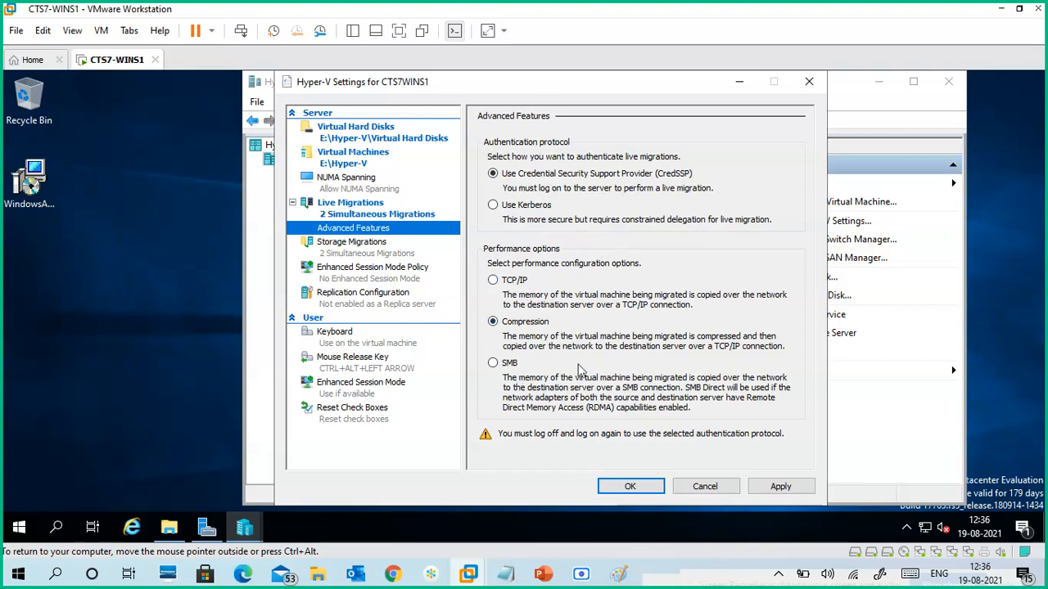
{"action": "left_click", "coordinate": [519, 367]}
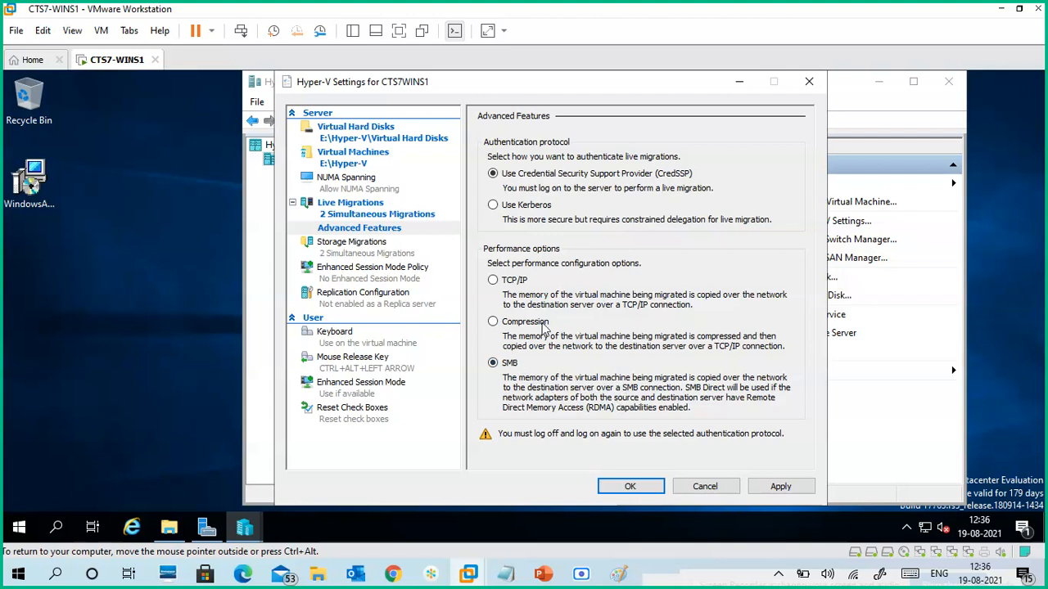
{"action": "left_click", "coordinate": [525, 285]}
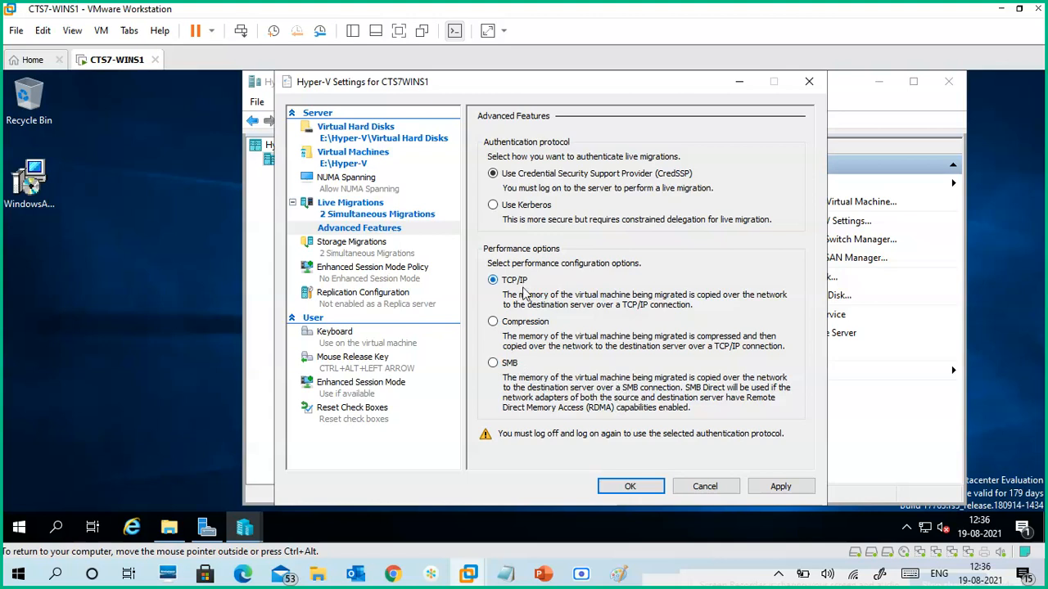
{"action": "left_click", "coordinate": [544, 326]}
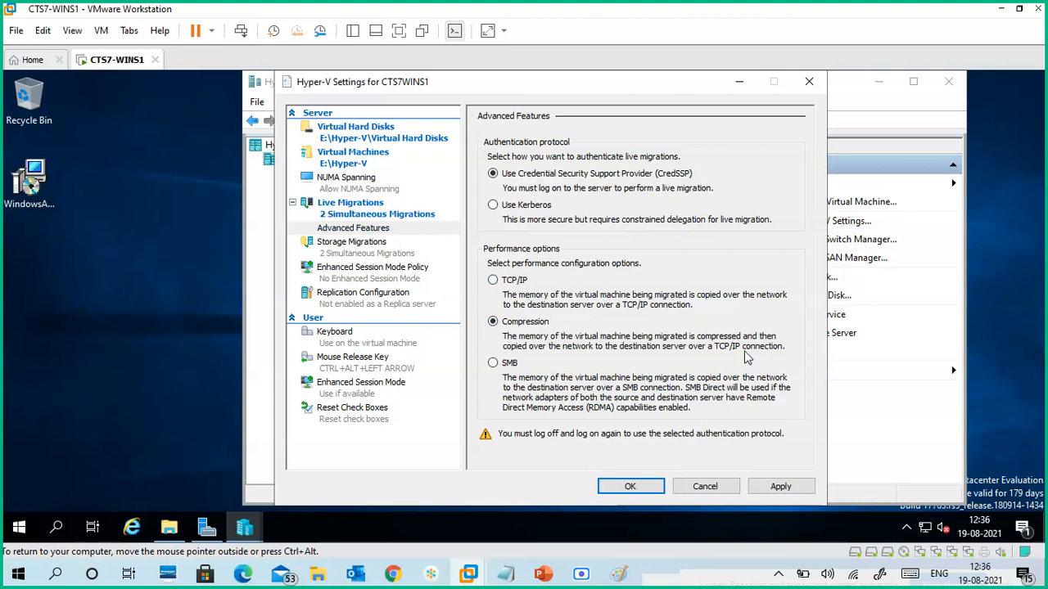
{"action": "left_click", "coordinate": [517, 281]}
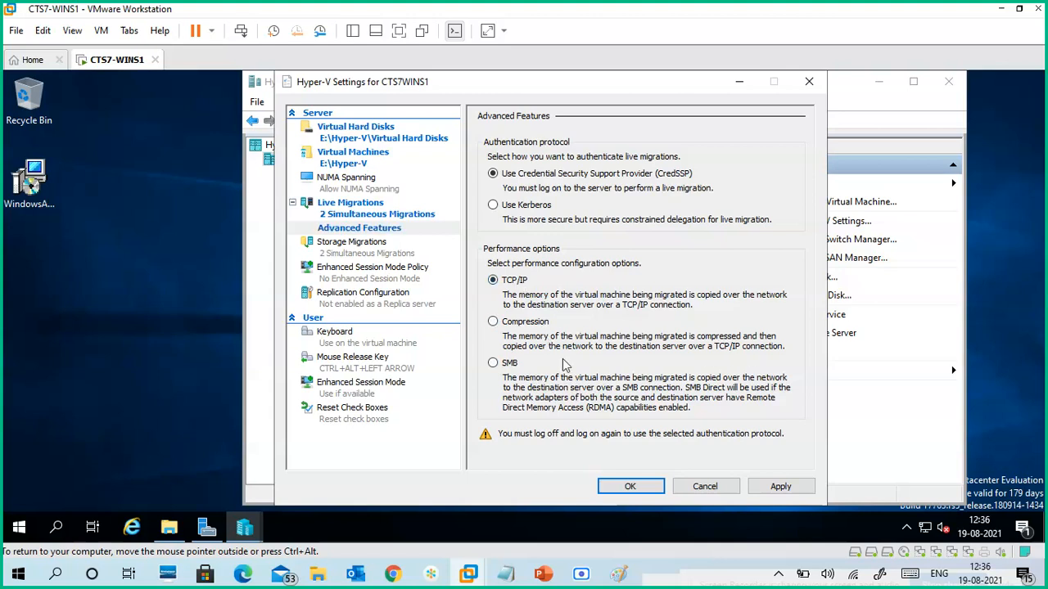
Review the Live Migrations and Advanced Features settings again, then view the Storage Migrations settings.
{"action": "left_click", "coordinate": [376, 206]}
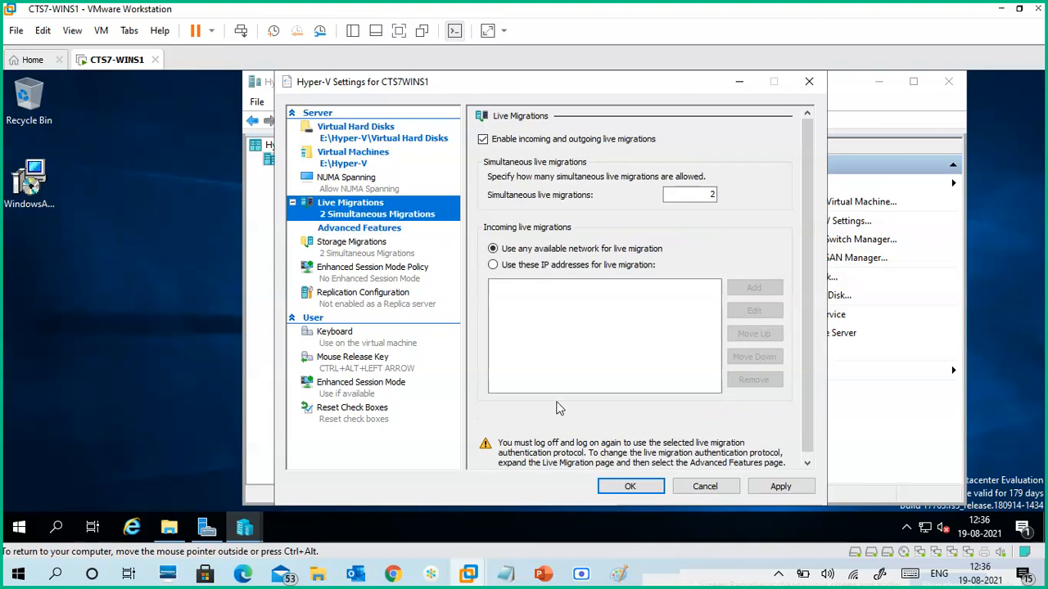
{"action": "left_click", "coordinate": [383, 229]}
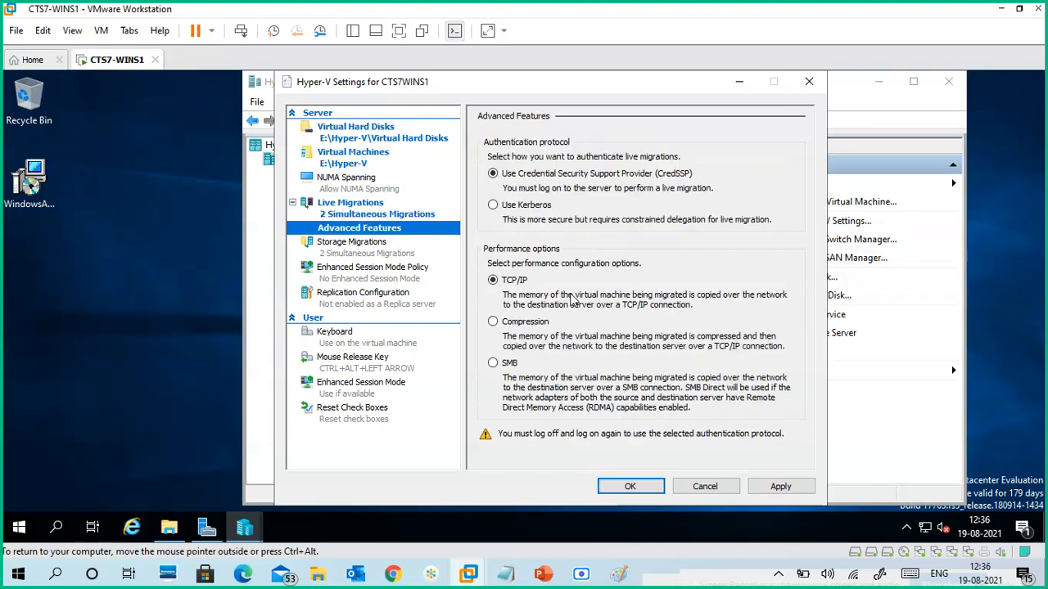
{"action": "left_click", "coordinate": [400, 216]}
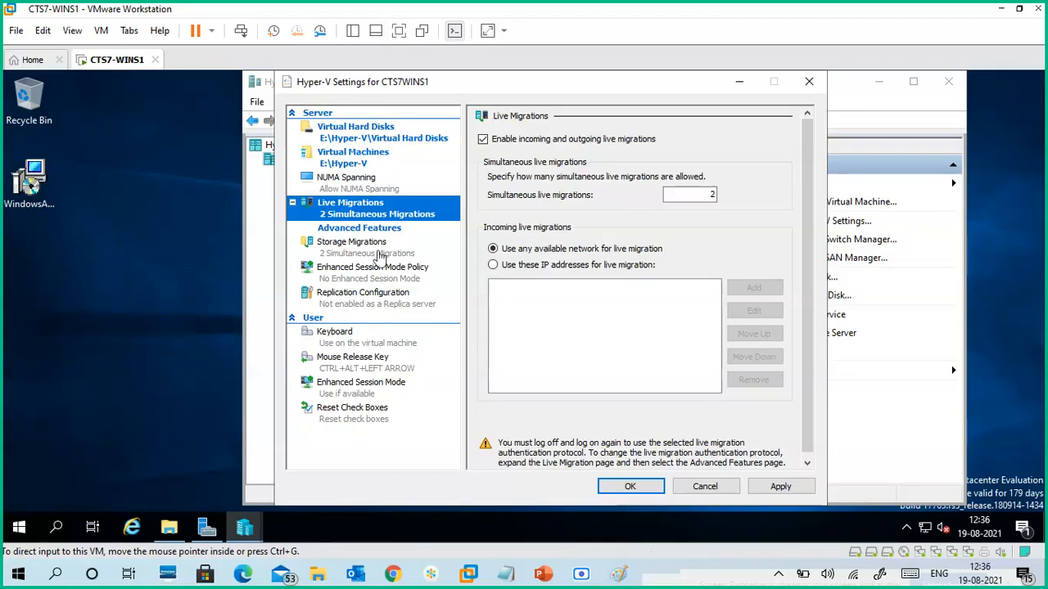
{"action": "left_click", "coordinate": [367, 230]}
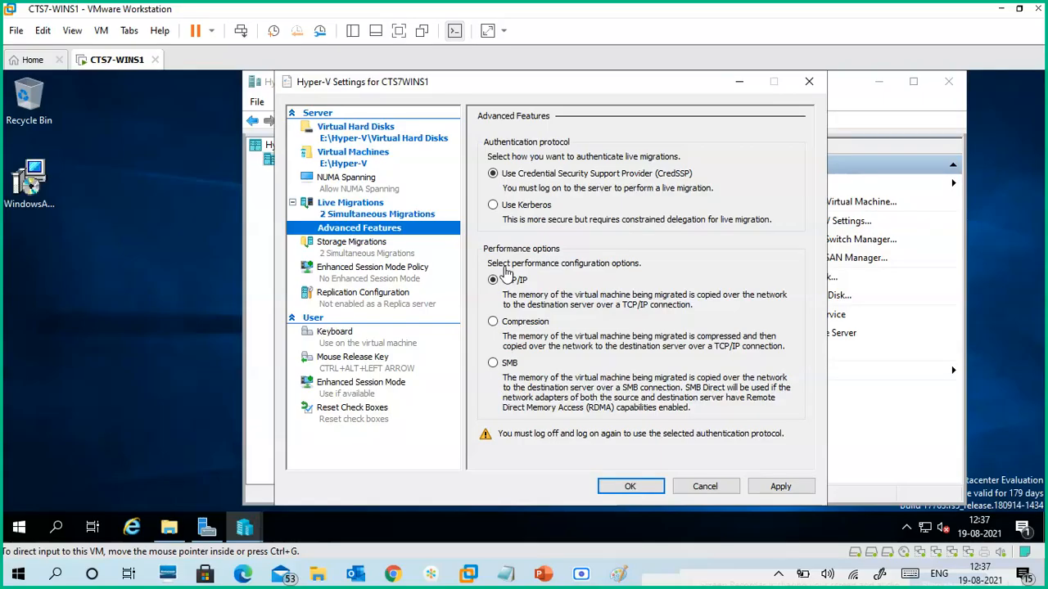
{"action": "left_click", "coordinate": [366, 256]}
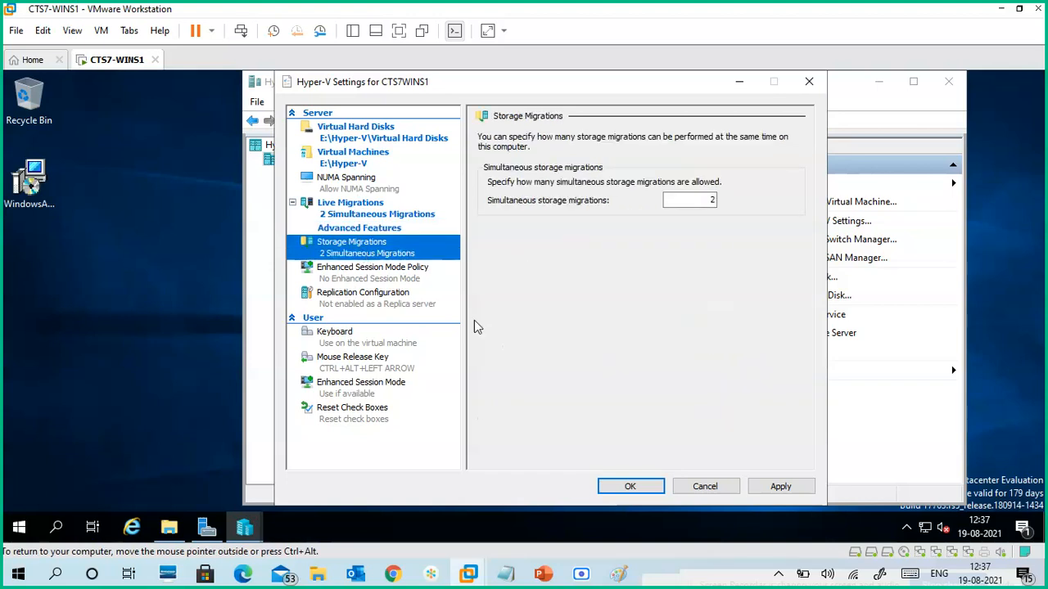
Switch to Paint, brush a circle around vm1 and sketch a small box with a handwritten label below it inside host1.
{"action": "left_click", "coordinate": [618, 574]}
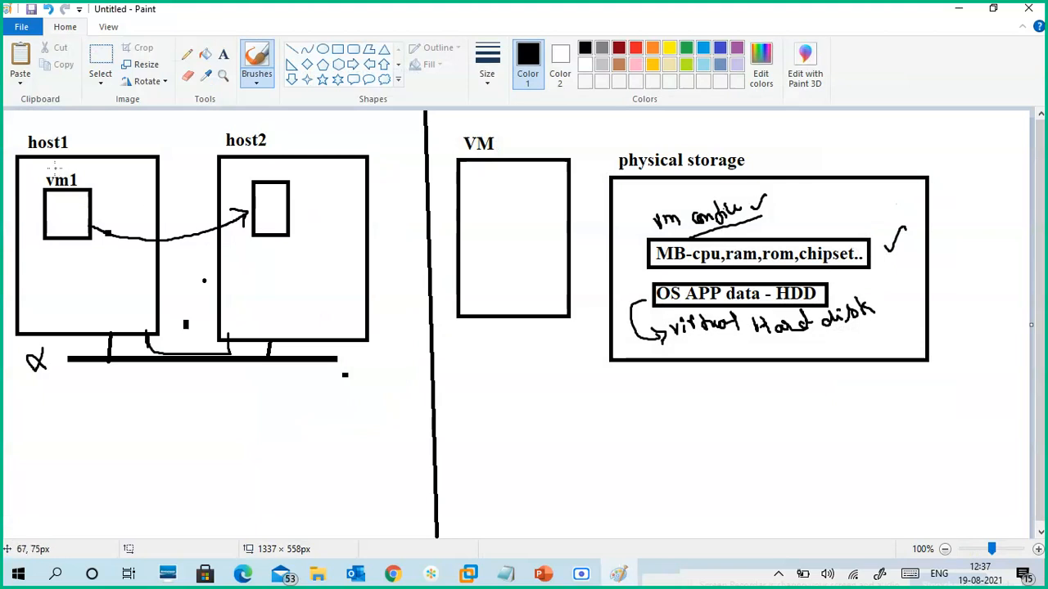
{"action": "mouse_move", "coordinate": [55, 165]}
{"action": "left_mouse_down"}
{"action": "mouse_move", "coordinate": [30, 193]}
{"action": "mouse_move", "coordinate": [38, 226]}
{"action": "mouse_move", "coordinate": [80, 248]}
{"action": "mouse_move", "coordinate": [91, 174]}
{"action": "mouse_move", "coordinate": [67, 184]}
{"action": "left_mouse_up"}
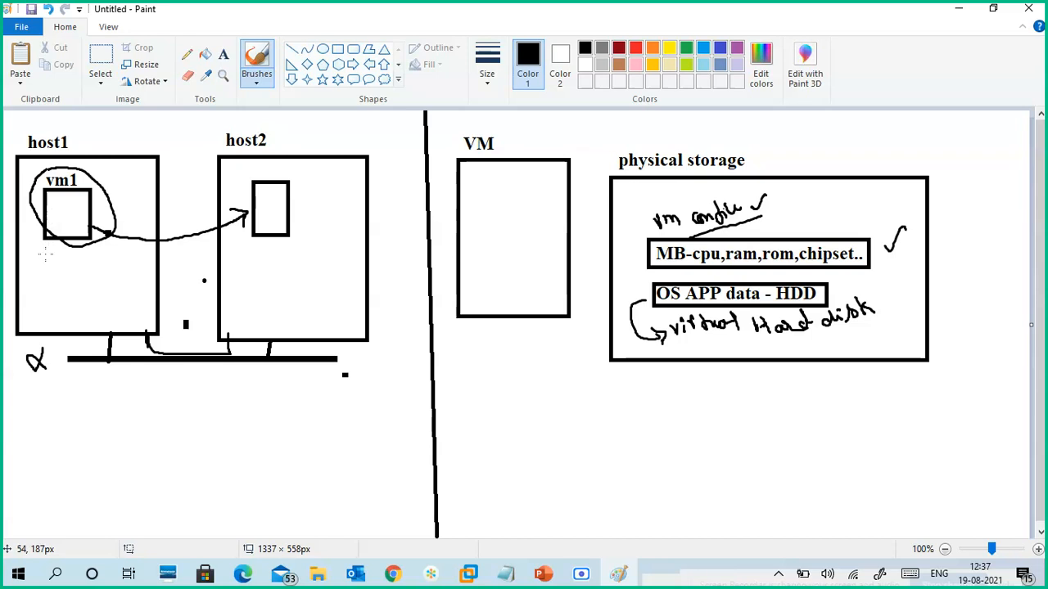
{"action": "left_click_drag", "start_coordinate": [62, 264], "coordinate": [80, 249]}
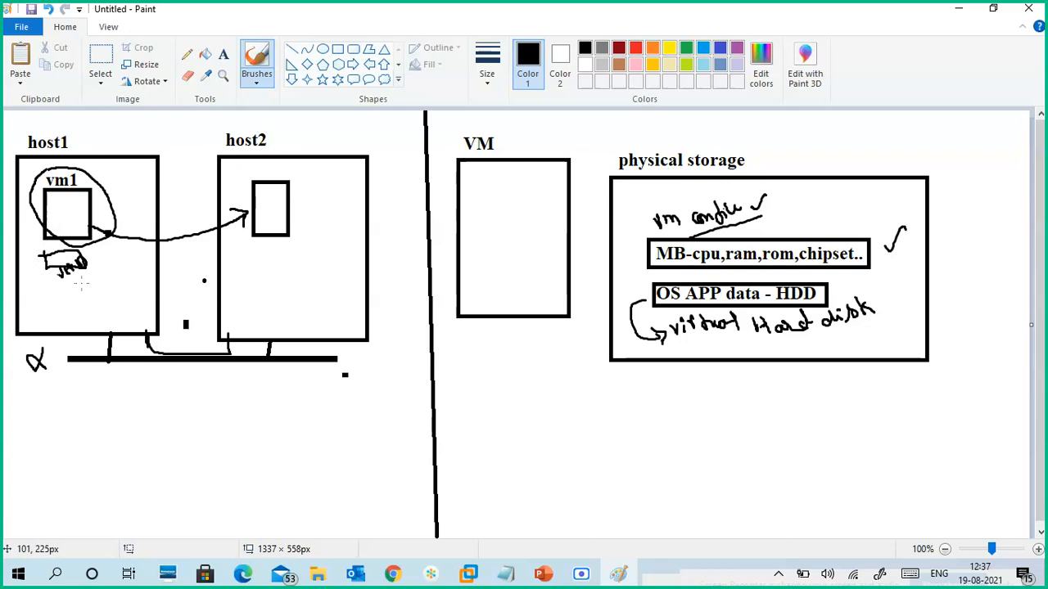
Brush an arrow from the small box in host1 to host2 and draw a rounded rectangle about 223 × 86 px below the hosts.
{"action": "left_click_drag", "start_coordinate": [105, 279], "coordinate": [242, 269]}
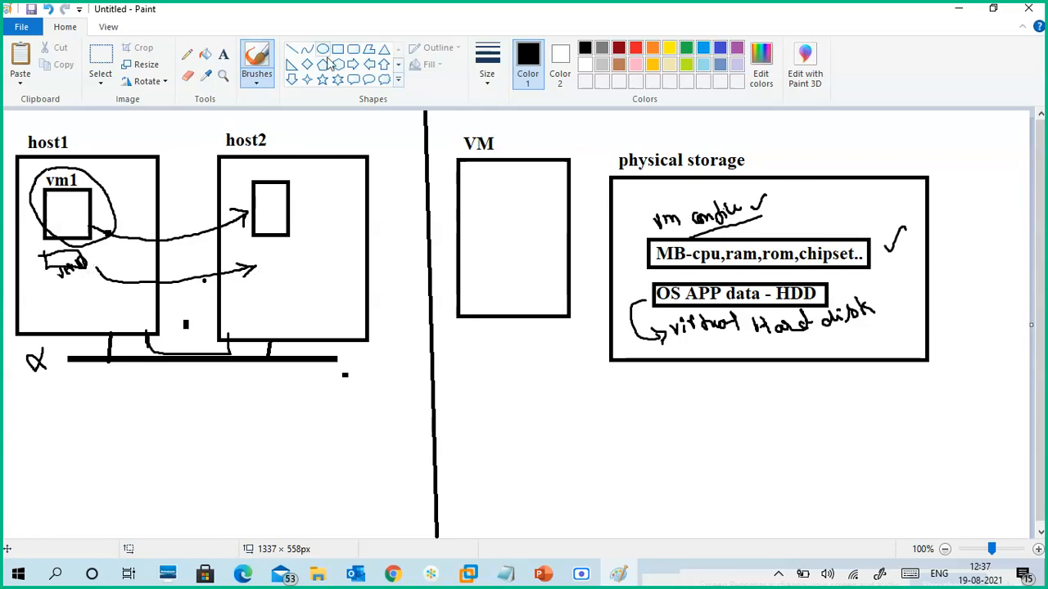
{"action": "left_click", "coordinate": [353, 50]}
{"action": "left_click_drag", "start_coordinate": [112, 394], "coordinate": [295, 464]}
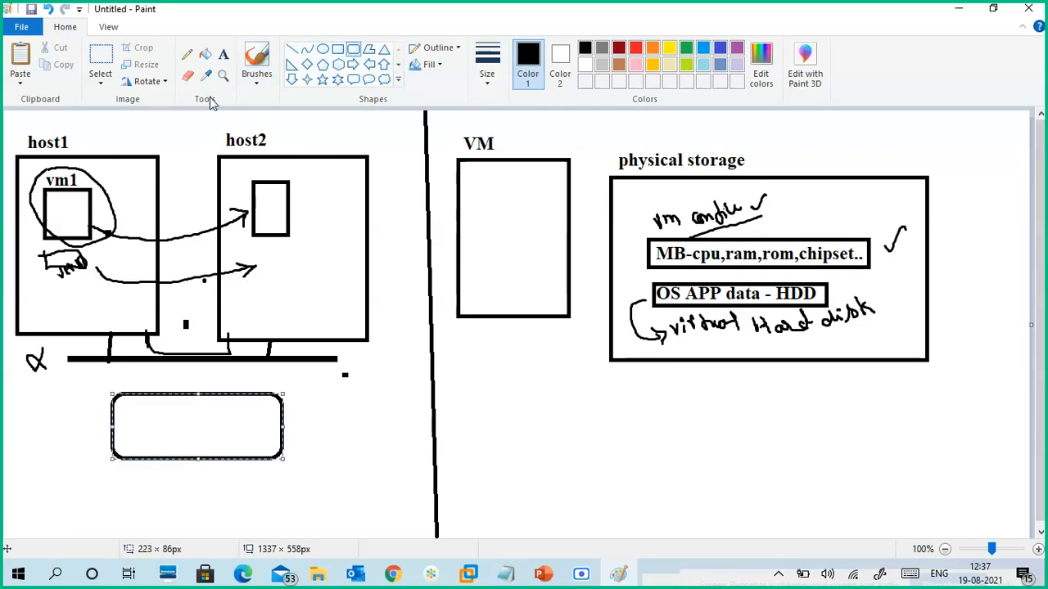
Brush a link from the network line to the rounded rectangle, sketch a connected small box inside it, and handwrite the label SAN.
{"action": "left_click", "coordinate": [256, 82]}
{"action": "left_click", "coordinate": [169, 104]}
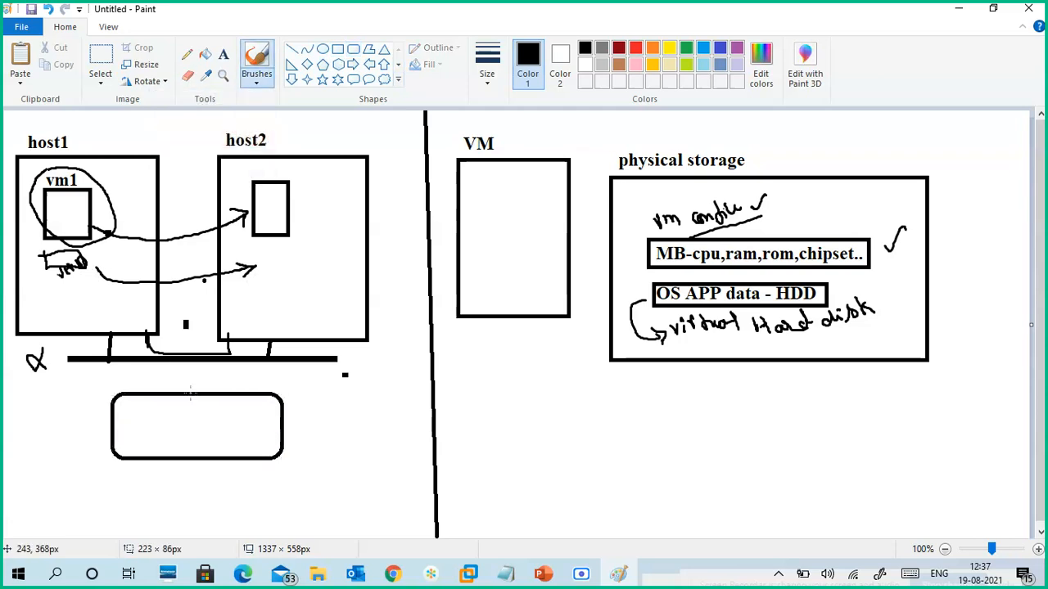
{"action": "left_click_drag", "start_coordinate": [189, 358], "coordinate": [190, 393]}
{"action": "mouse_move", "coordinate": [87, 266]}
{"action": "left_mouse_down"}
{"action": "mouse_move", "coordinate": [107, 270]}
{"action": "mouse_move", "coordinate": [147, 330]}
{"action": "mouse_move", "coordinate": [173, 399]}
{"action": "mouse_move", "coordinate": [161, 436]}
{"action": "mouse_move", "coordinate": [196, 413]}
{"action": "mouse_move", "coordinate": [151, 409]}
{"action": "mouse_move", "coordinate": [67, 441]}
{"action": "mouse_move", "coordinate": [109, 401]}
{"action": "left_mouse_up"}
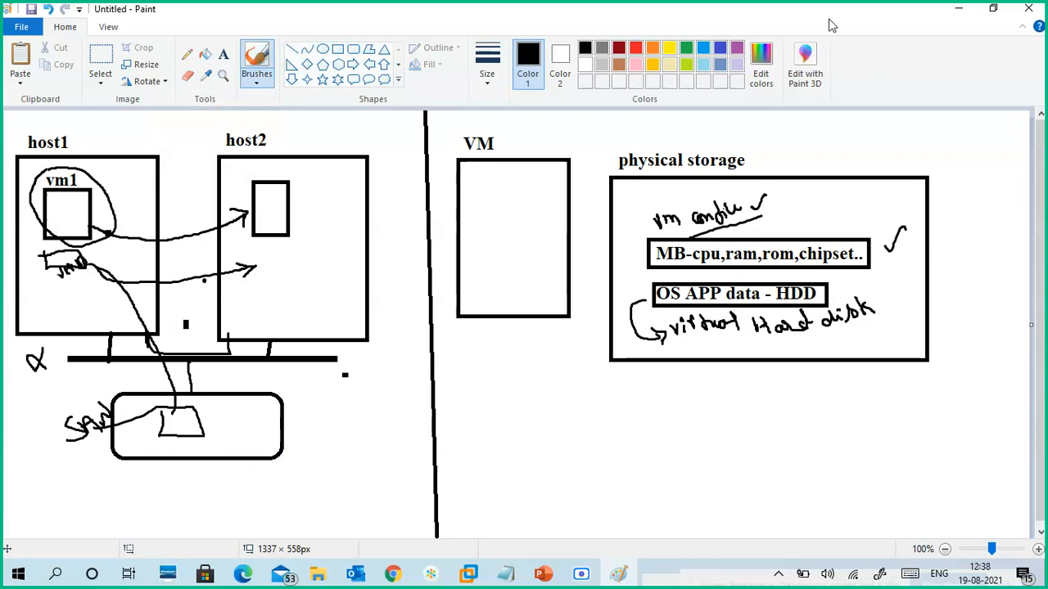
Minimize Paint and view the Live Migrations and Storage Migrations settings of Hyper-V.
{"action": "left_click", "coordinate": [955, 13]}
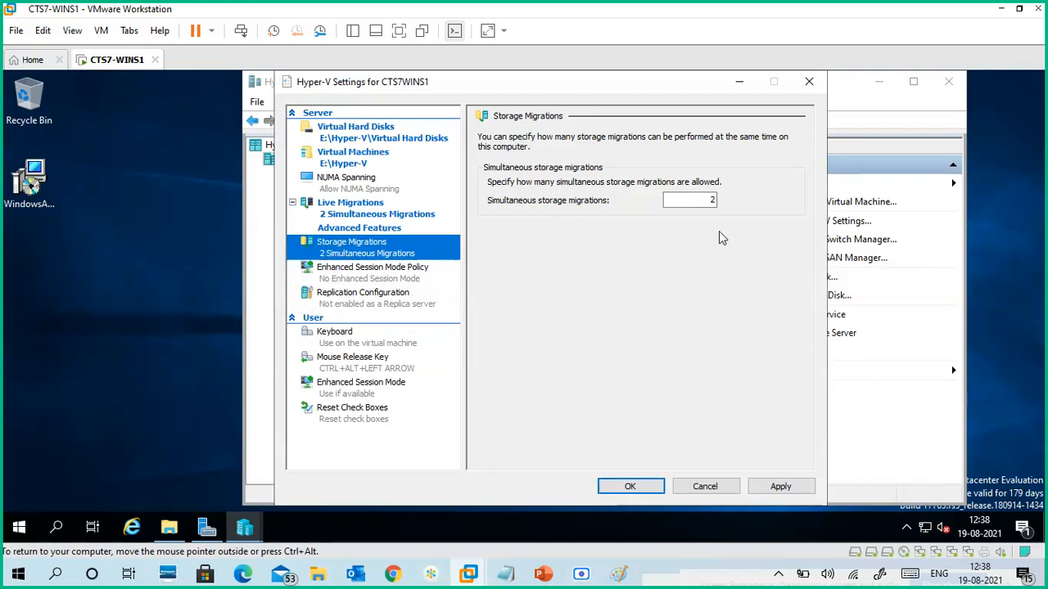
{"action": "left_click", "coordinate": [358, 210]}
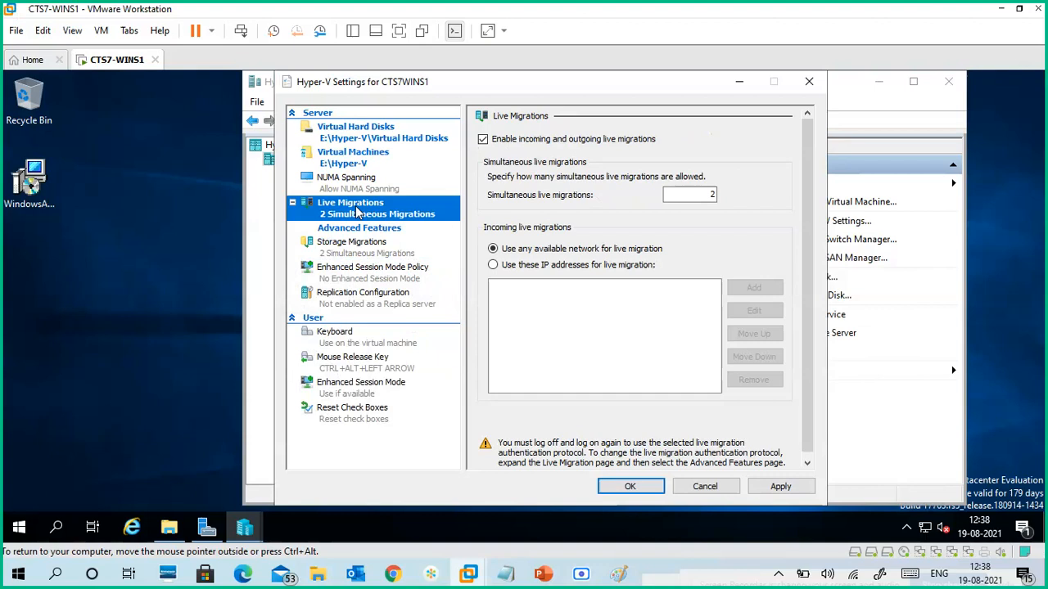
{"action": "left_click", "coordinate": [367, 254]}
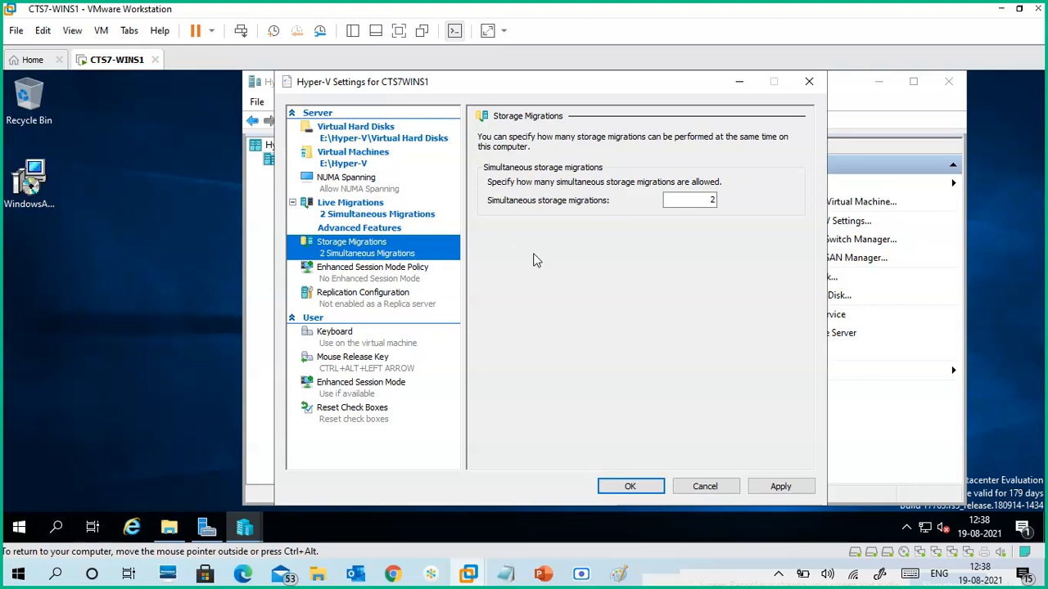
Switch to Notepad, add the line "Storage Migration" below the Live Migration note, and minimize Notepad.
{"action": "mouse_move", "coordinate": [507, 574]}
{"action": "left_click", "coordinate": [530, 518]}
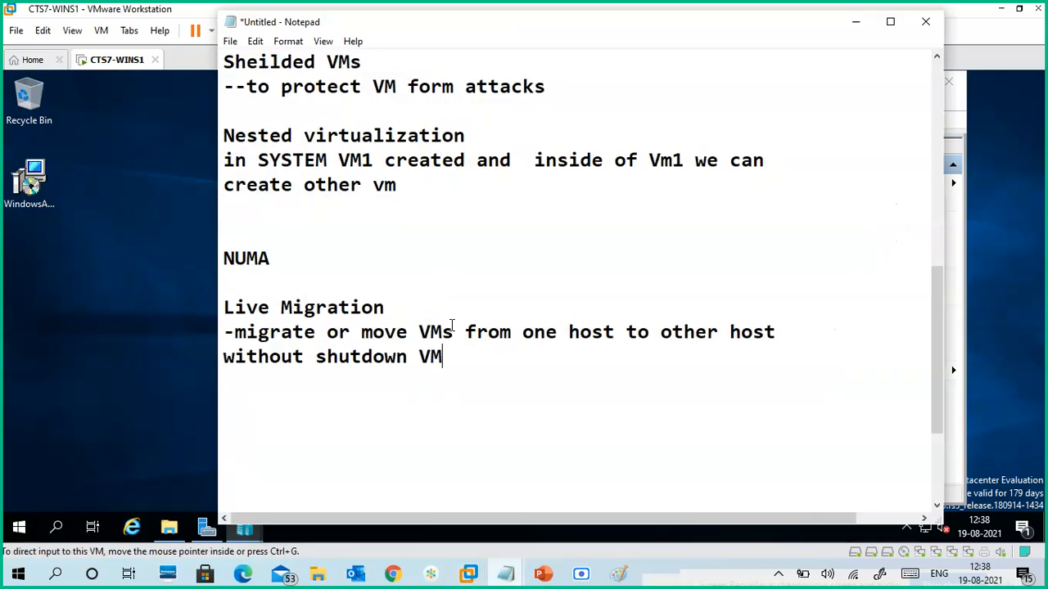
{"action": "scroll", "coordinate": [516, 351], "scroll_direction": "down", "scroll_amount": 1}
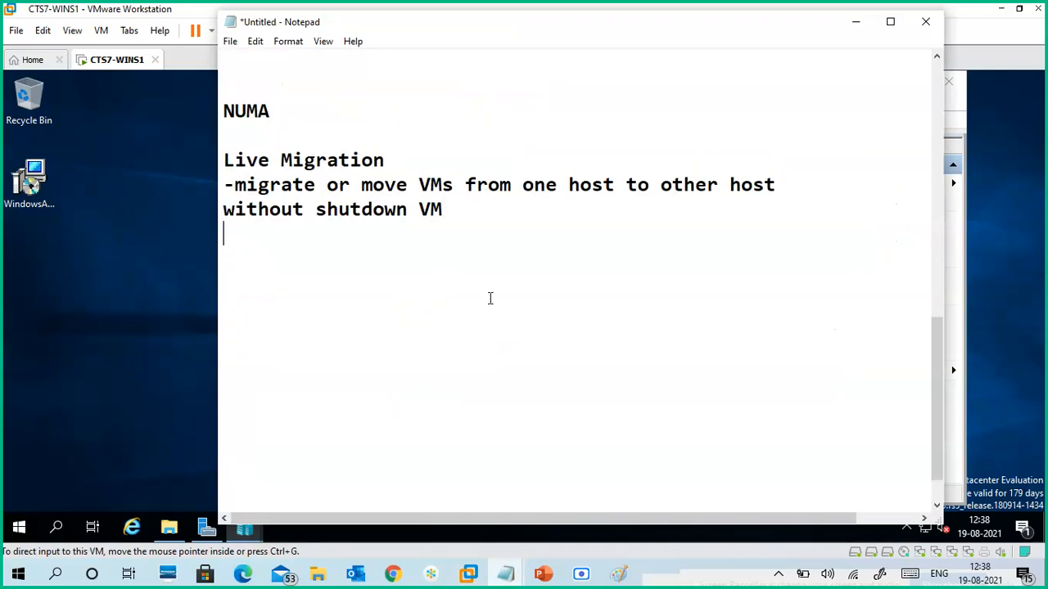
{"action": "type", "text": "Storage Mi"}
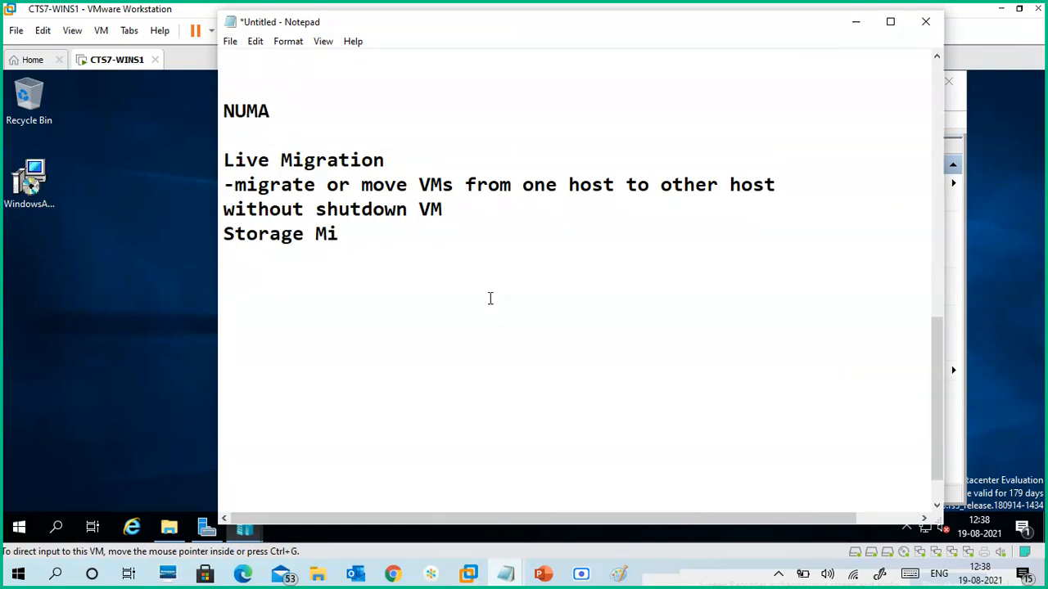
{"action": "type", "text": "gration"}
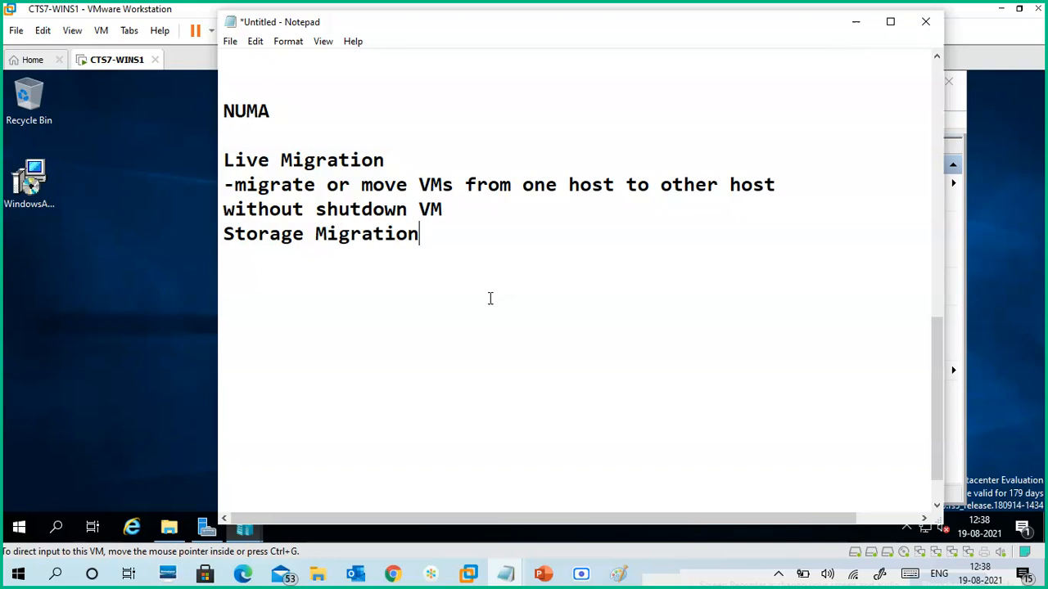
{"action": "left_click", "coordinate": [855, 22]}
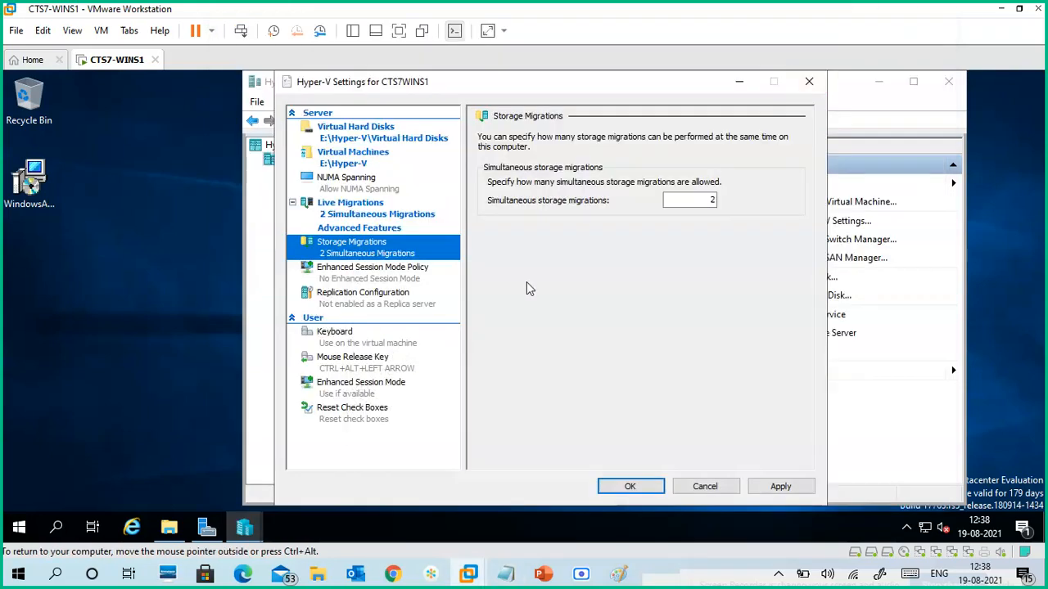
View the Enhanced Session Mode Policy and Replication Configuration settings.
{"action": "left_click", "coordinate": [400, 277]}
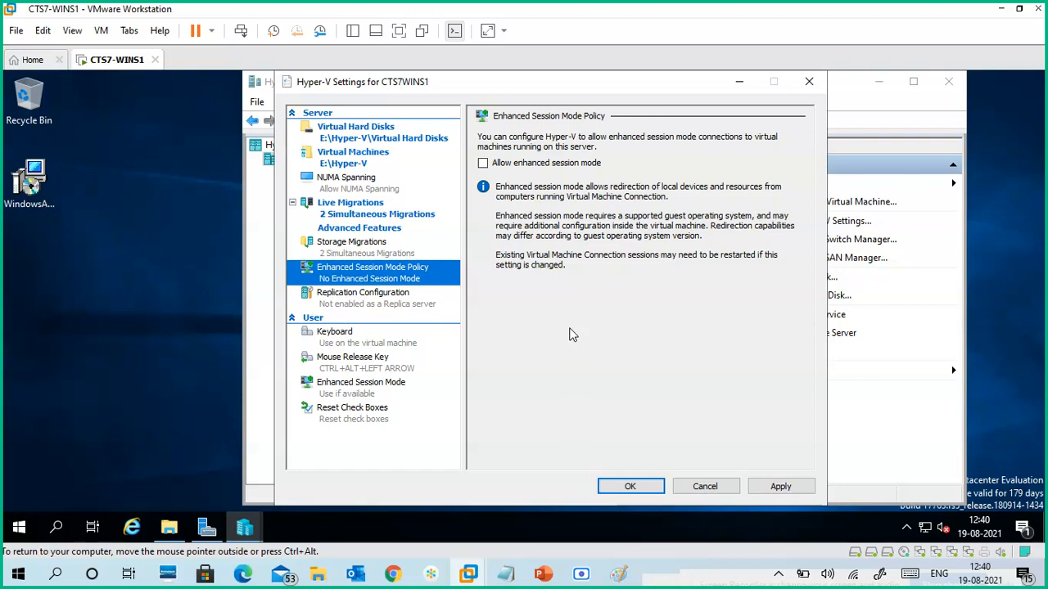
{"action": "left_click", "coordinate": [384, 301]}
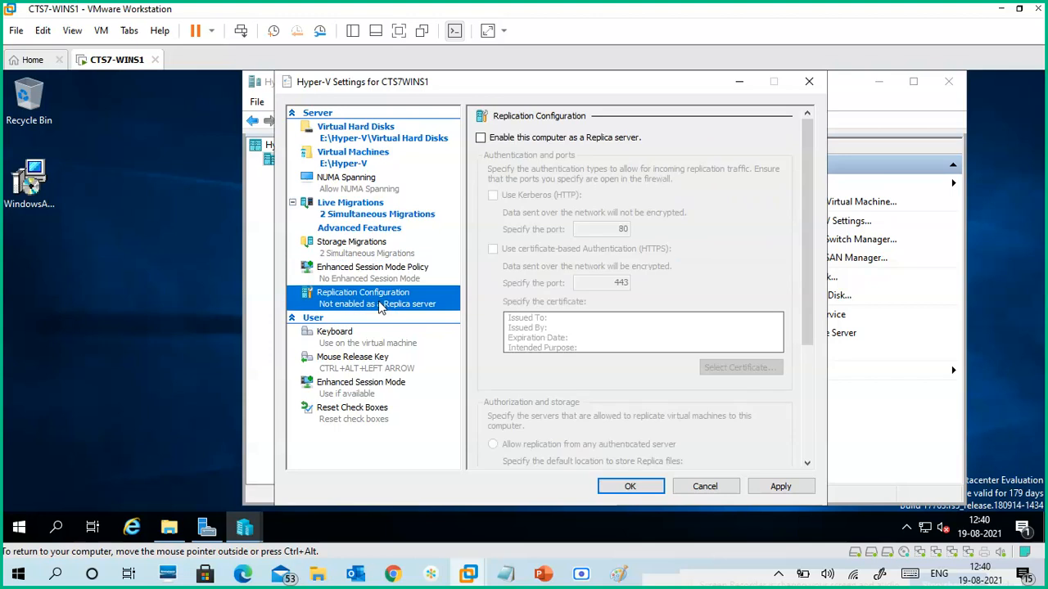
{"action": "left_click", "coordinate": [350, 206]}
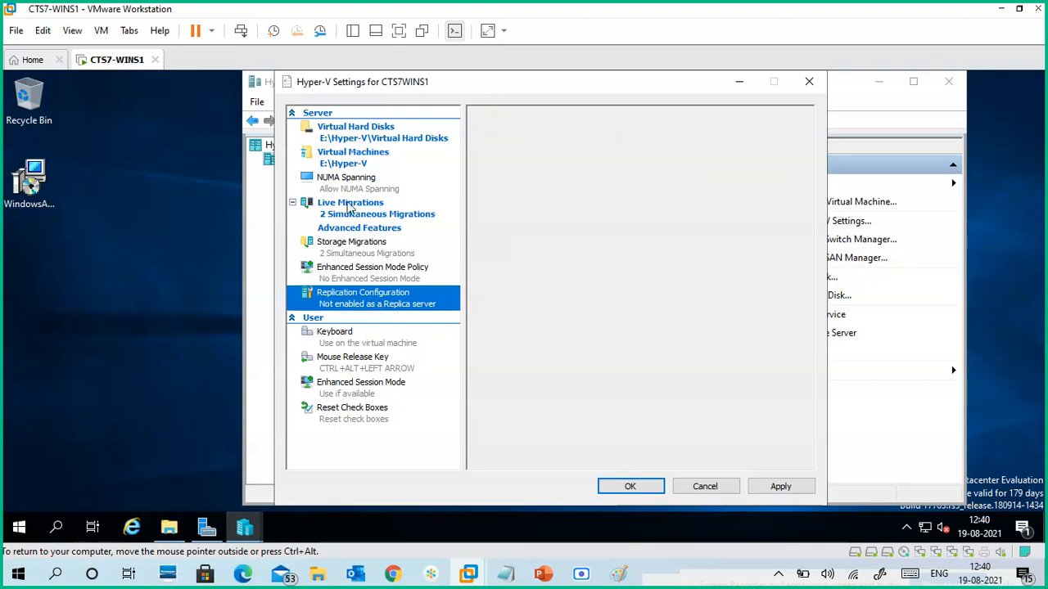
{"action": "left_click", "coordinate": [366, 305]}
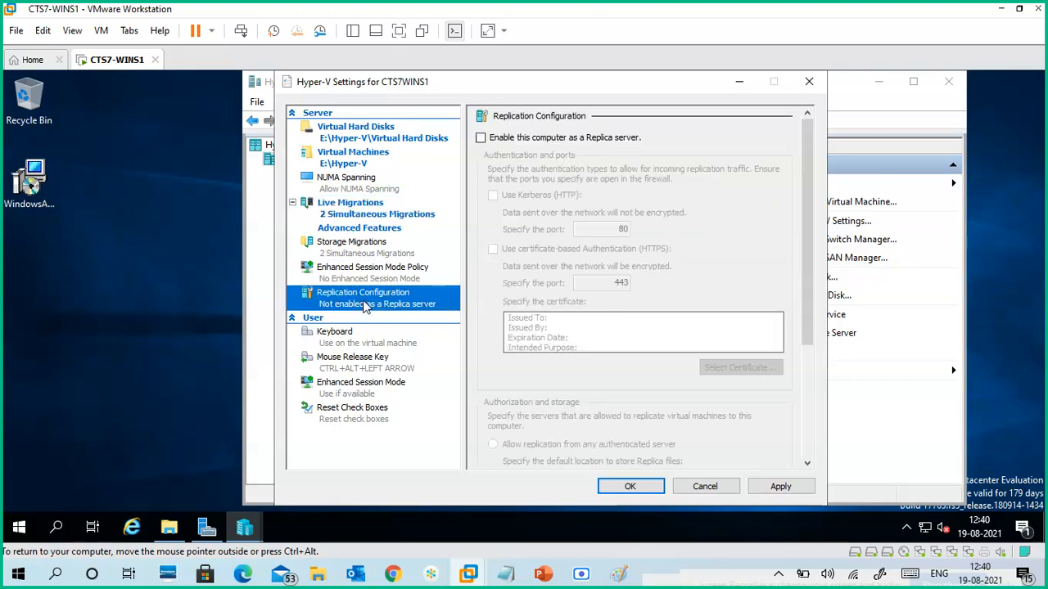
Enable this computer as a Replica server and review the authentication, authorization and storage options.
{"action": "left_click", "coordinate": [538, 141]}
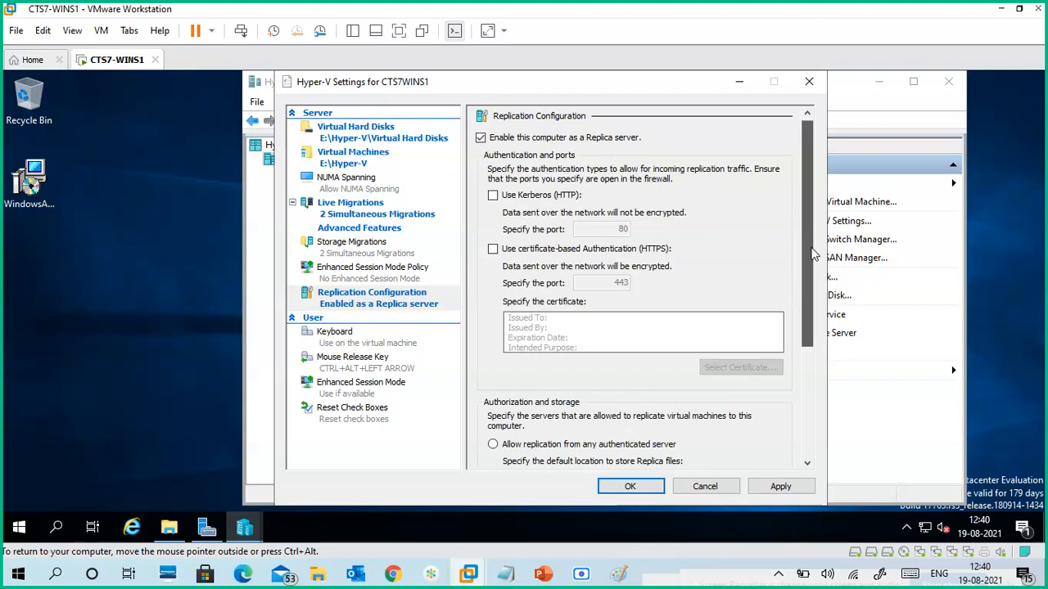
{"action": "scroll", "coordinate": [813, 254], "scroll_direction": "down", "scroll_amount": 3}
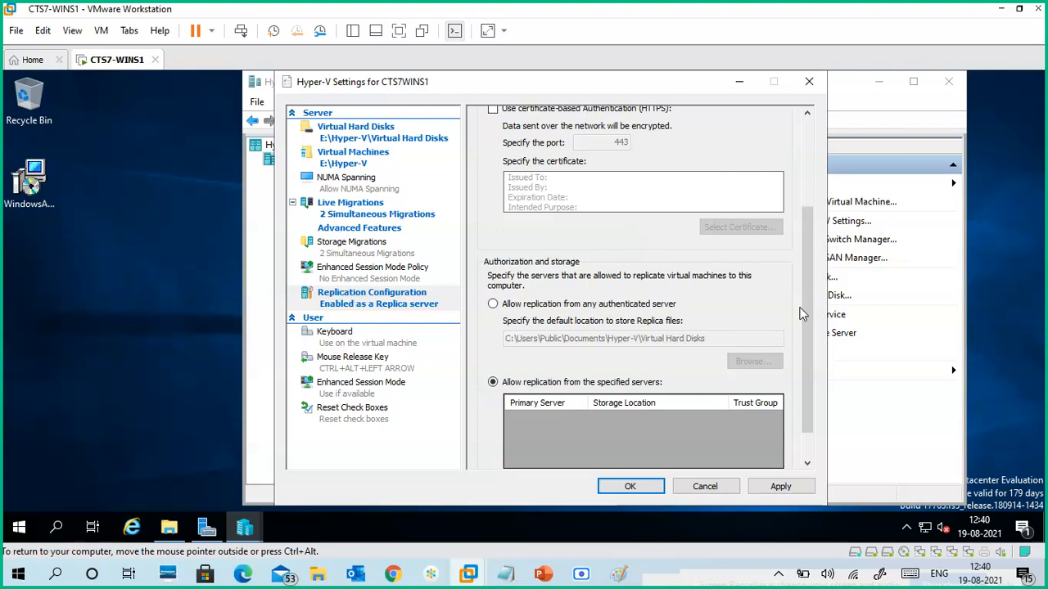
{"action": "left_click_drag", "start_coordinate": [806, 289], "coordinate": [802, 180]}
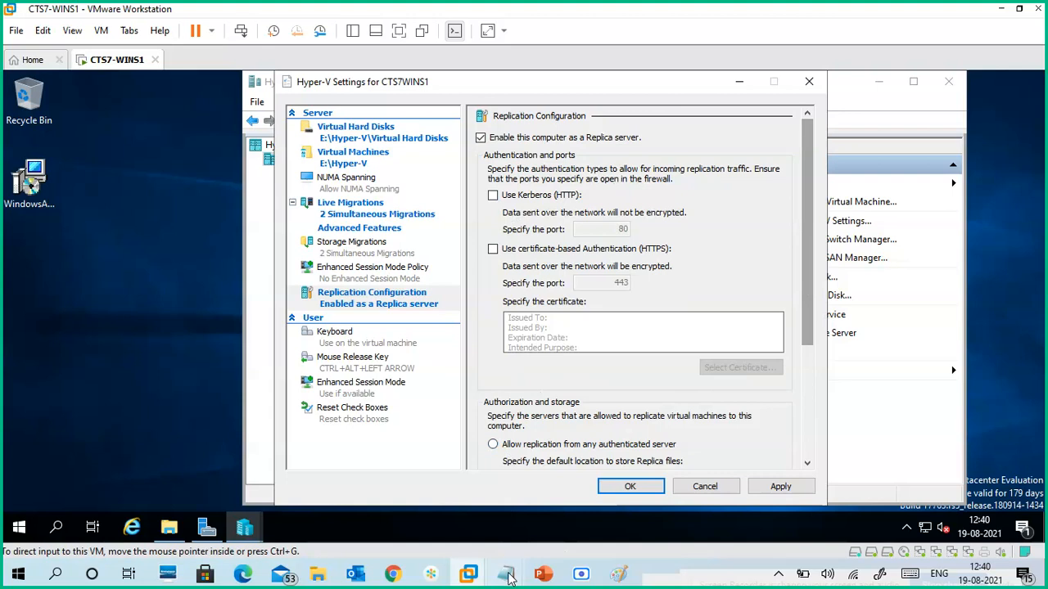
In Notepad, add the heading "Replication Configuration" with a dash on the line below it, then minimize Notepad.
{"action": "mouse_move", "coordinate": [505, 573]}
{"action": "left_click", "coordinate": [573, 510]}
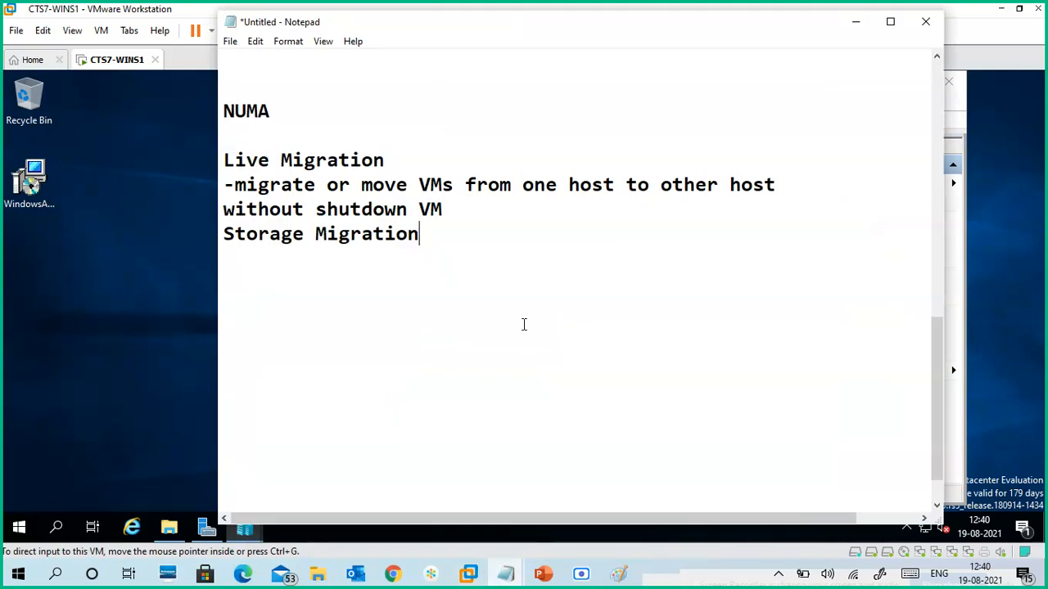
{"action": "key", "text": "Return"}
{"action": "key", "text": "Return"}
{"action": "type", "text": "Re"}
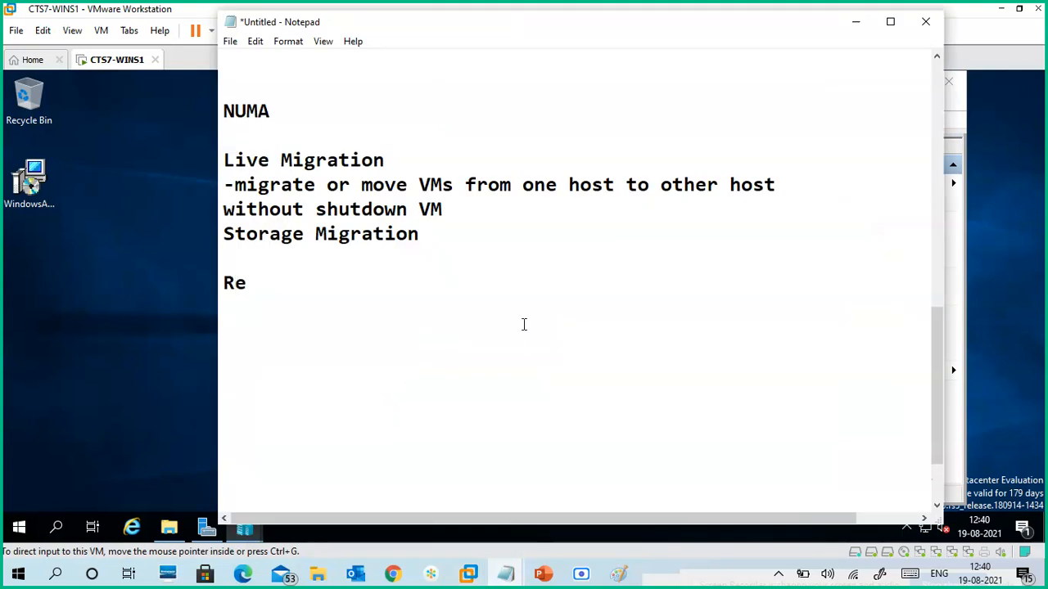
{"action": "key", "text": "BackSpace"}
{"action": "type", "text": "eplication "}
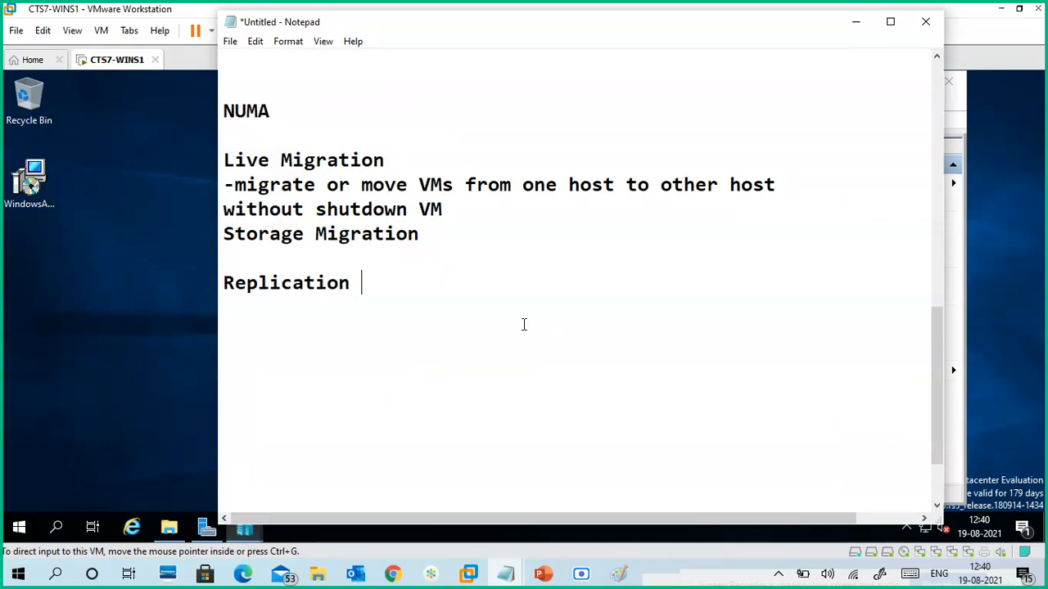
{"action": "type", "text": "Configurat"}
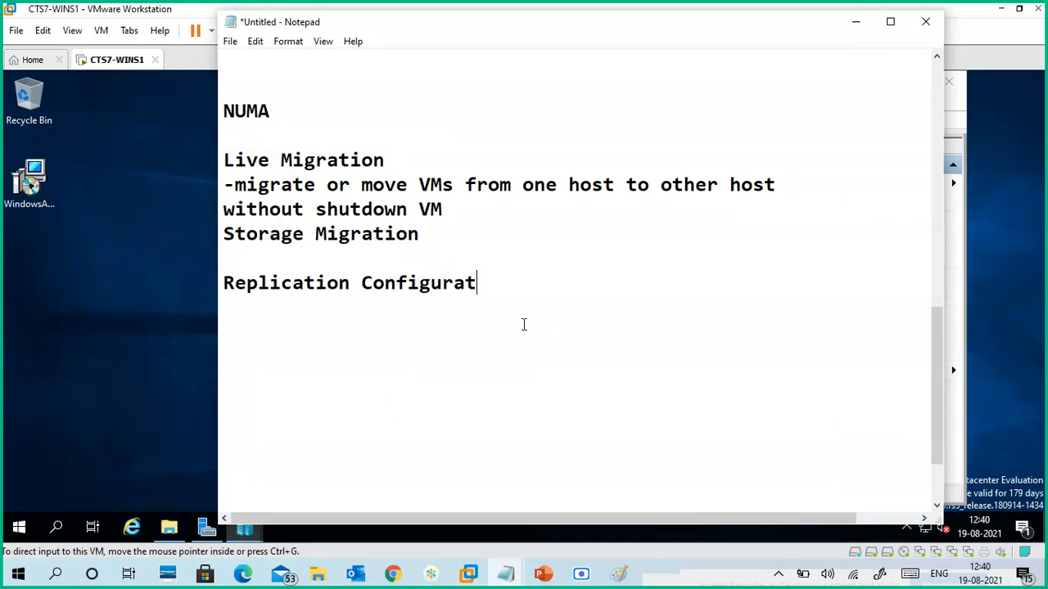
{"action": "type", "text": "ion"}
{"action": "key", "text": "Return"}
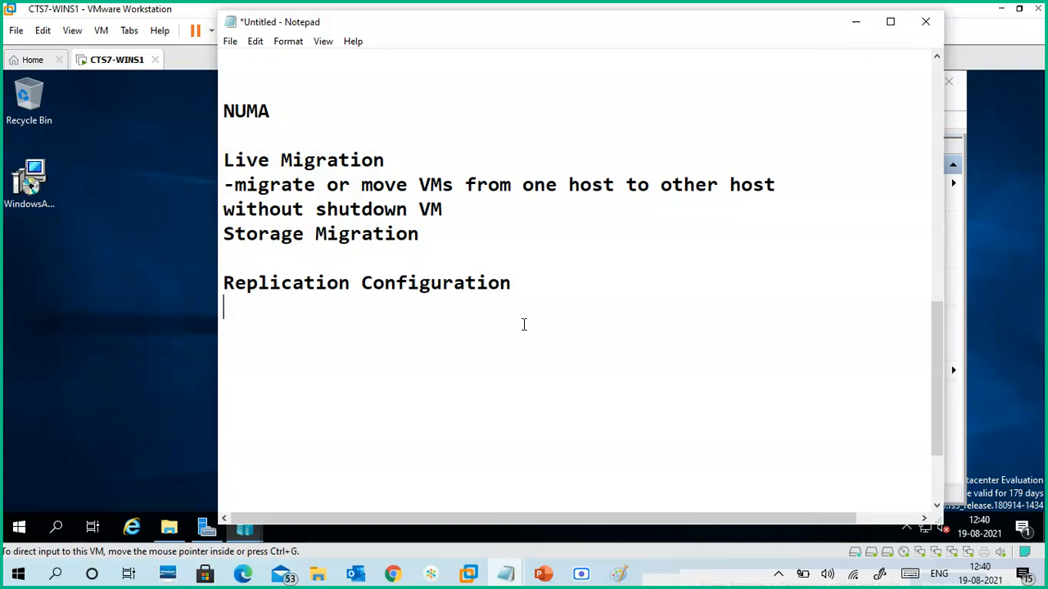
{"action": "type", "text": "-"}
{"action": "left_click", "coordinate": [855, 24]}
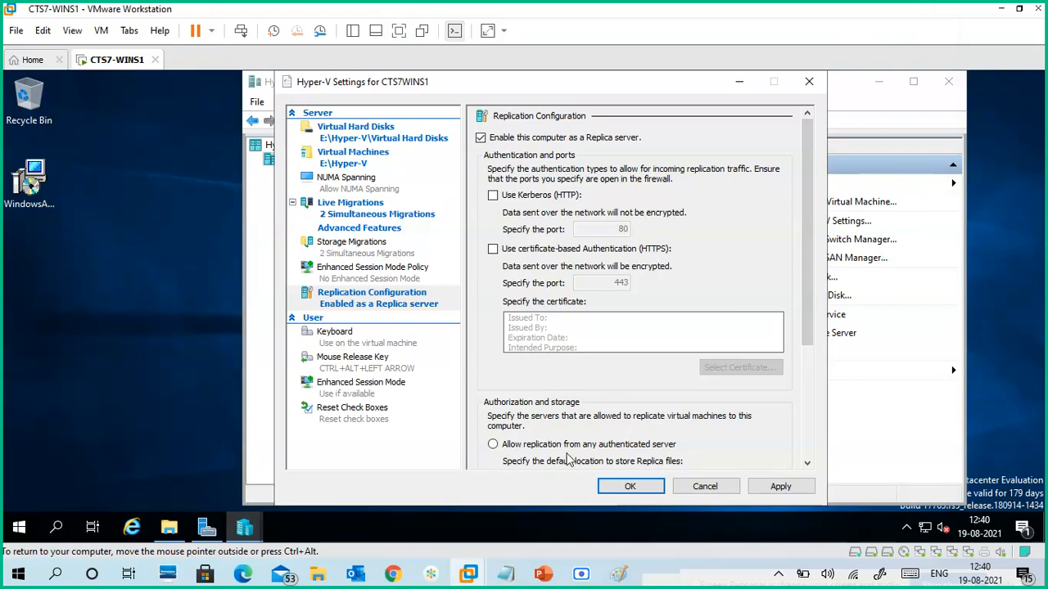
Switch to Paint, brush a large circle inside host2 with an arrow to a small box outside it, then minimize Paint.
{"action": "left_click", "coordinate": [619, 573]}
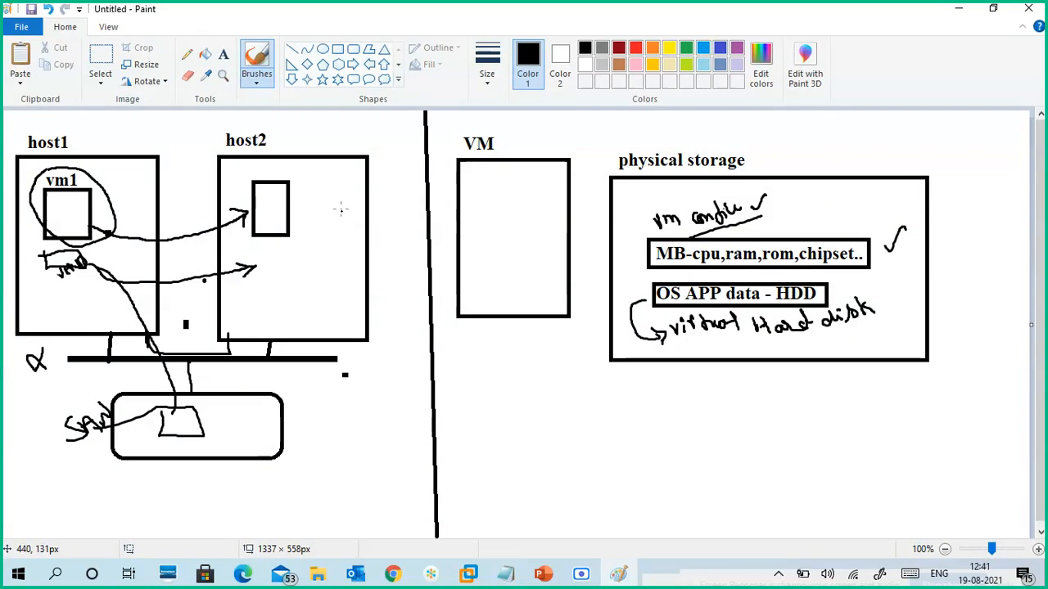
{"action": "mouse_move", "coordinate": [340, 207]}
{"action": "left_mouse_down"}
{"action": "mouse_move", "coordinate": [255, 166]}
{"action": "mouse_move", "coordinate": [245, 312]}
{"action": "mouse_move", "coordinate": [362, 256]}
{"action": "mouse_move", "coordinate": [339, 192]}
{"action": "left_mouse_up"}
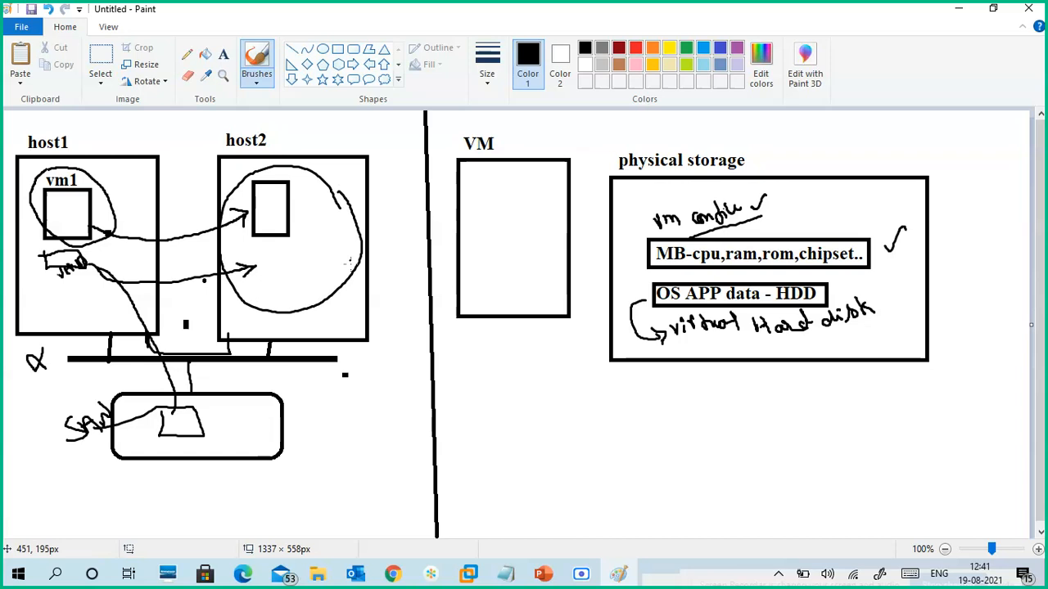
{"action": "mouse_move", "coordinate": [345, 278]}
{"action": "left_mouse_down"}
{"action": "mouse_move", "coordinate": [397, 292]}
{"action": "mouse_move", "coordinate": [394, 315]}
{"action": "left_mouse_up"}
{"action": "mouse_move", "coordinate": [395, 238]}
{"action": "left_mouse_down"}
{"action": "mouse_move", "coordinate": [413, 237]}
{"action": "mouse_move", "coordinate": [394, 307]}
{"action": "mouse_move", "coordinate": [429, 315]}
{"action": "left_mouse_up"}
{"action": "mouse_move", "coordinate": [429, 311]}
{"action": "left_mouse_down"}
{"action": "mouse_move", "coordinate": [413, 236]}
{"action": "mouse_move", "coordinate": [421, 247]}
{"action": "left_mouse_up"}
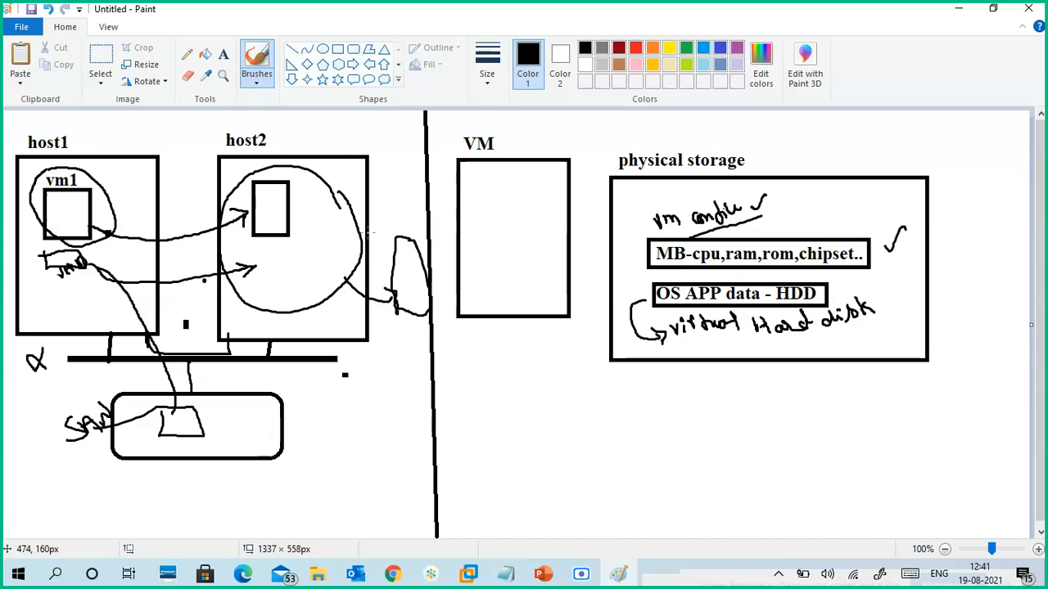
{"action": "left_click_drag", "start_coordinate": [389, 217], "coordinate": [407, 211]}
{"action": "left_click", "coordinate": [963, 11]}
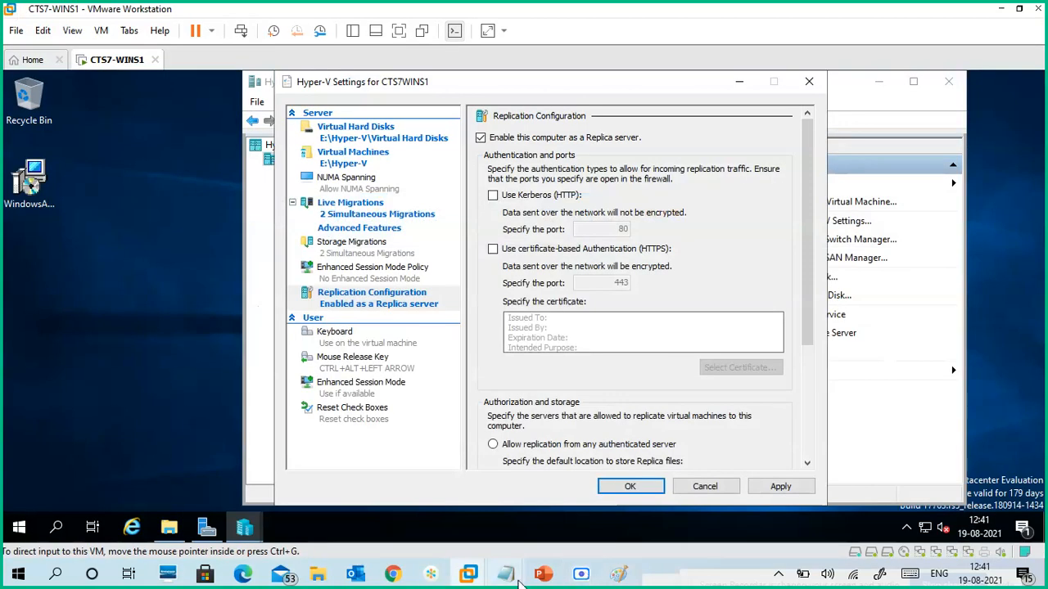
Switch to Notepad to view the Replication Configuration note, then return to the Hyper-V settings.
{"action": "mouse_move", "coordinate": [519, 581]}
{"action": "left_click", "coordinate": [552, 513]}
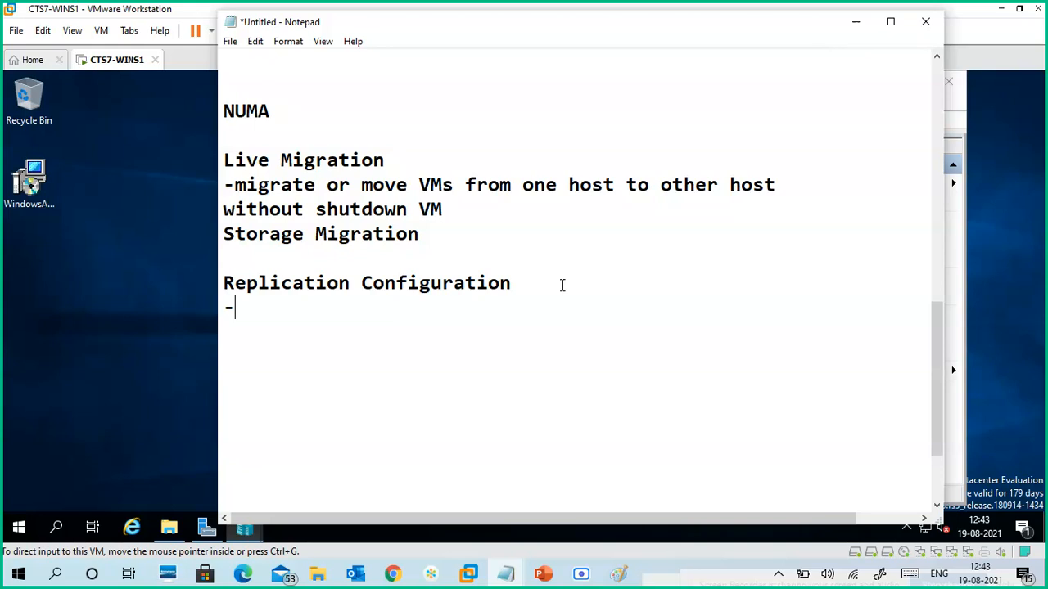
{"action": "left_click", "coordinate": [857, 26]}
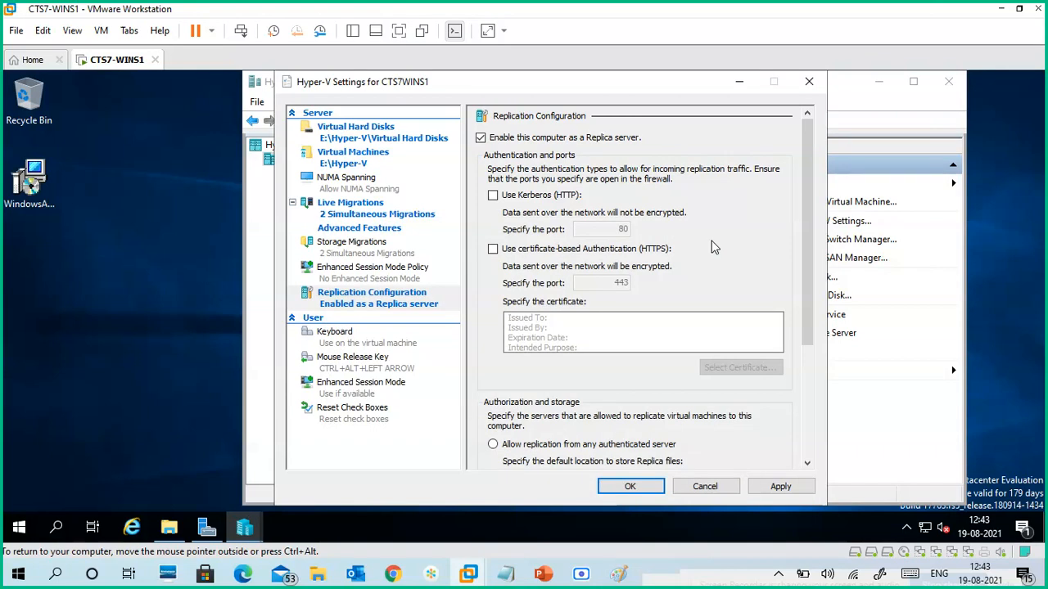
Try Kerberos (HTTP) authentication for replication, clear it again, and disable the Replica server option.
{"action": "left_click", "coordinate": [493, 196]}
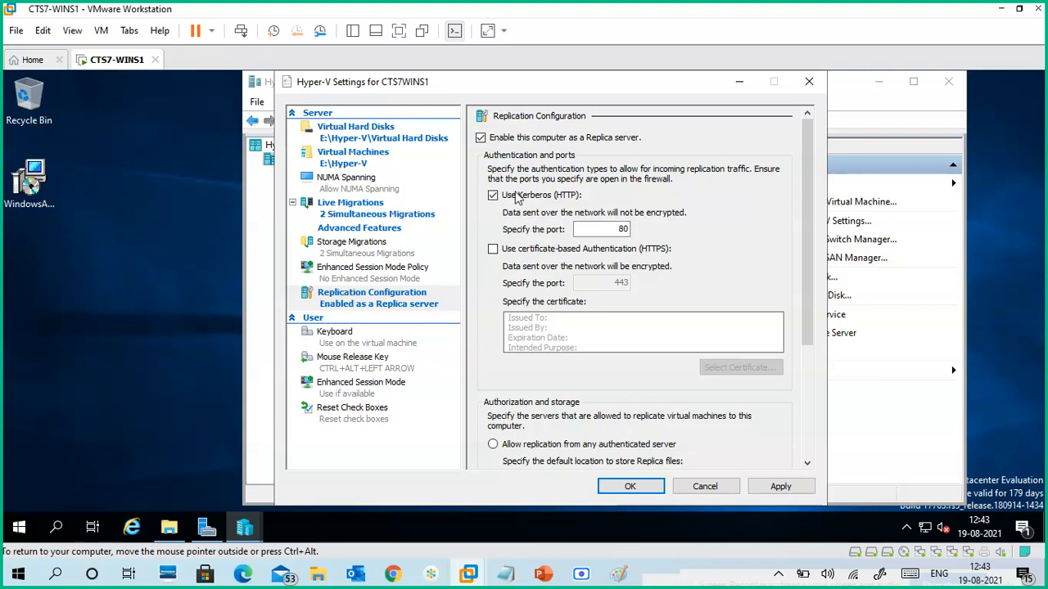
{"action": "left_click", "coordinate": [493, 195]}
{"action": "left_click", "coordinate": [481, 138]}
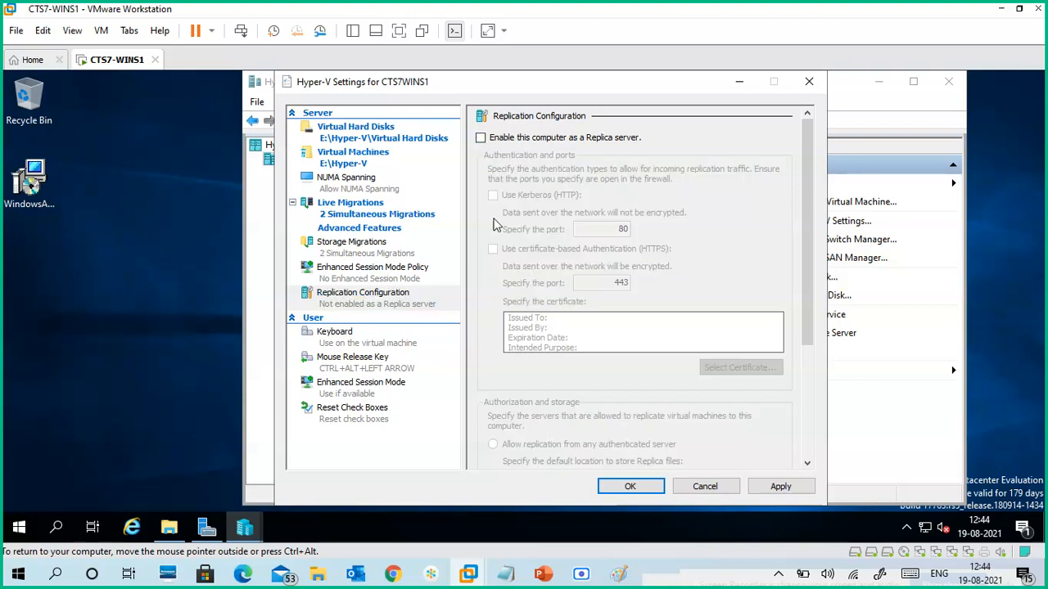
In the Keyboard settings, try "Use on the physical computer" for Windows key combinations, then reselect "Use on the virtual machine".
{"action": "left_click", "coordinate": [384, 341]}
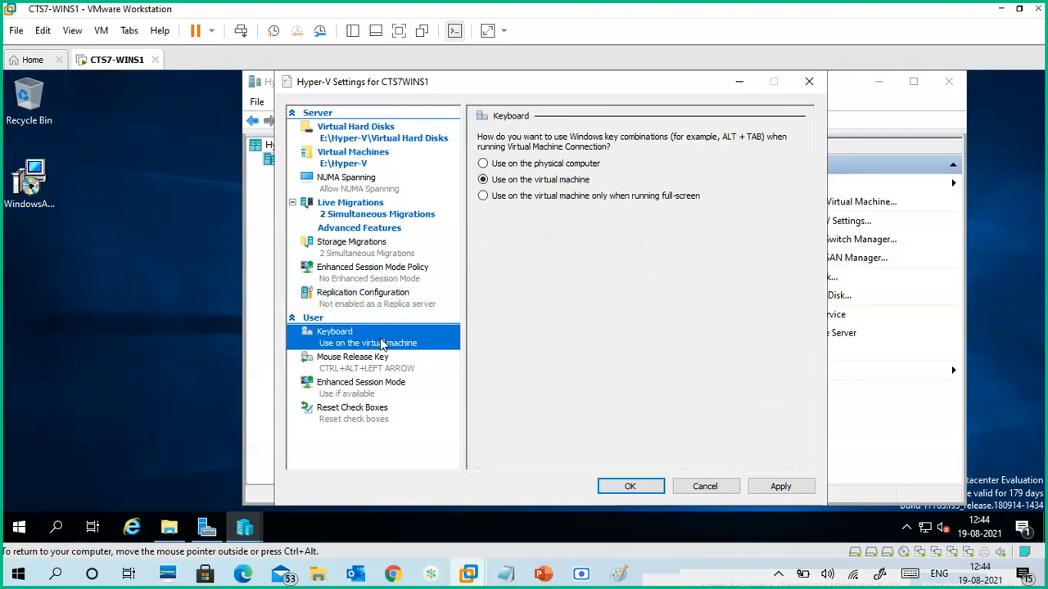
{"action": "left_click", "coordinate": [550, 164]}
{"action": "left_click", "coordinate": [551, 182]}
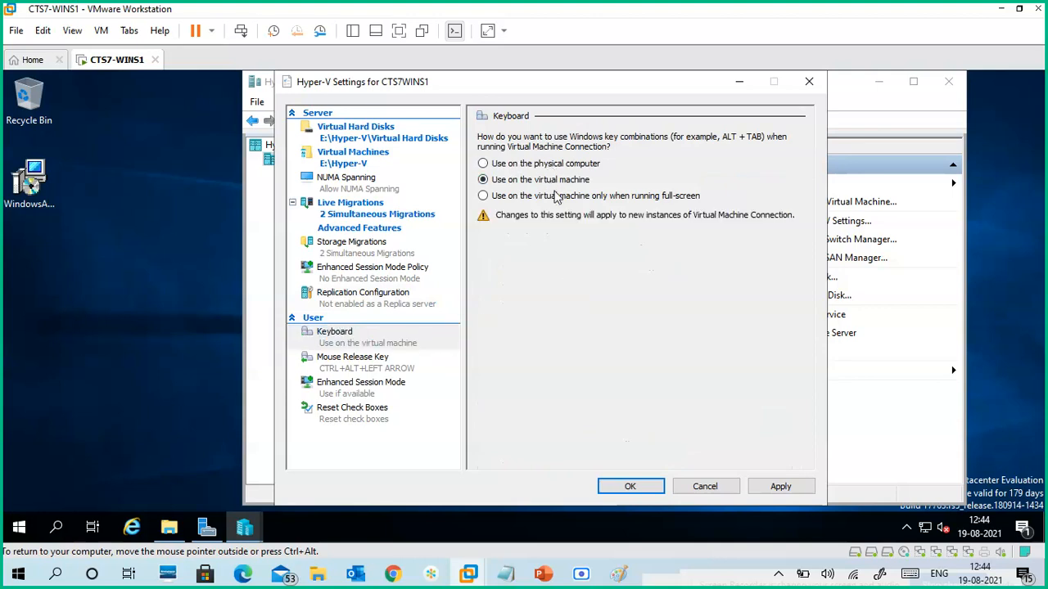
Try "Use on the virtual machine only when running full-screen", reselect "Use on the virtual machine", and view the Mouse Release Key setting.
{"action": "left_click", "coordinate": [562, 198]}
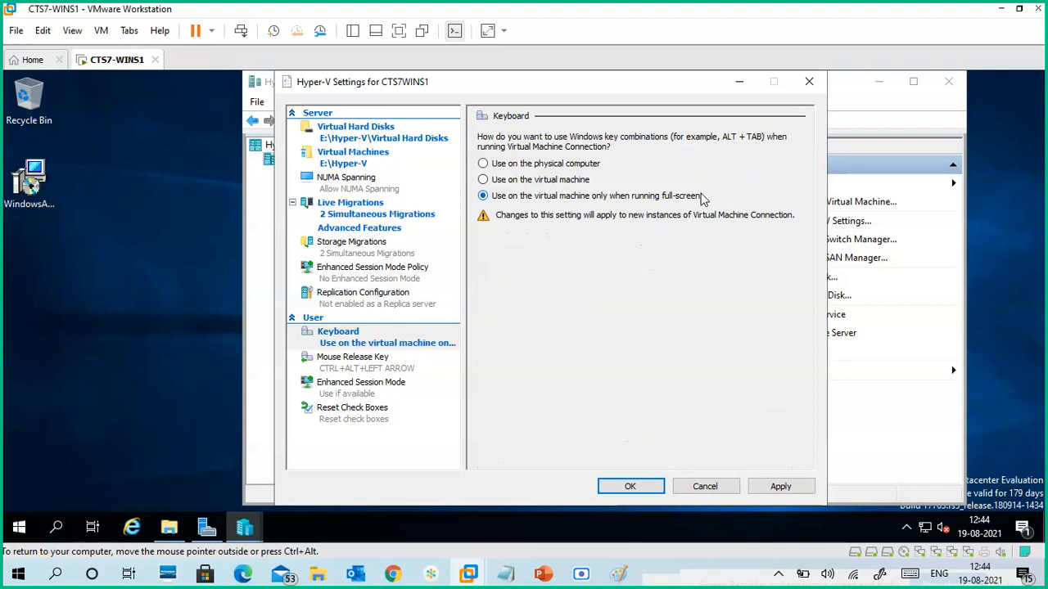
{"action": "left_click", "coordinate": [578, 179]}
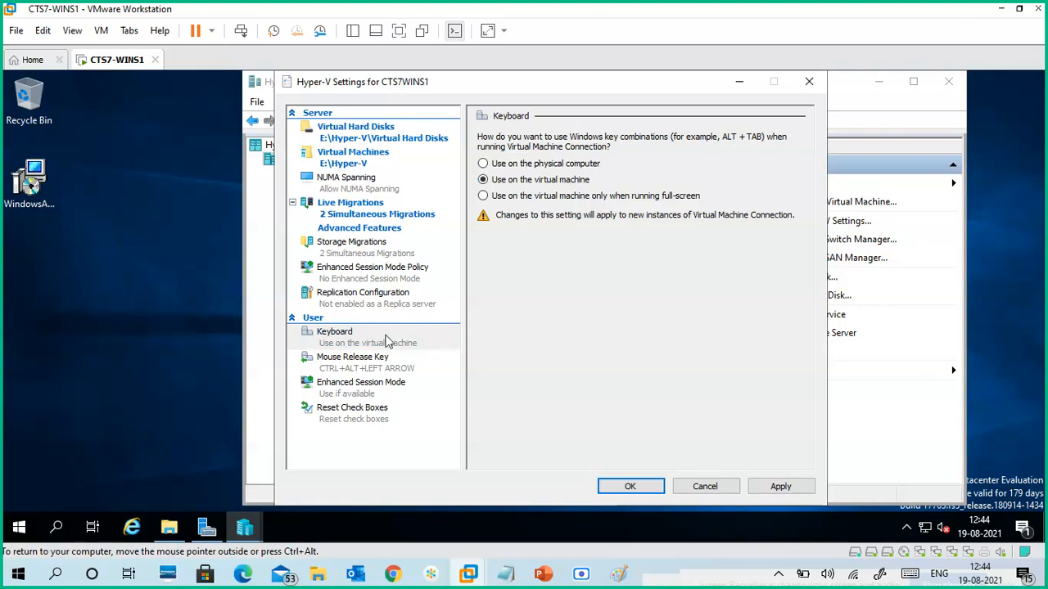
{"action": "left_click", "coordinate": [374, 373]}
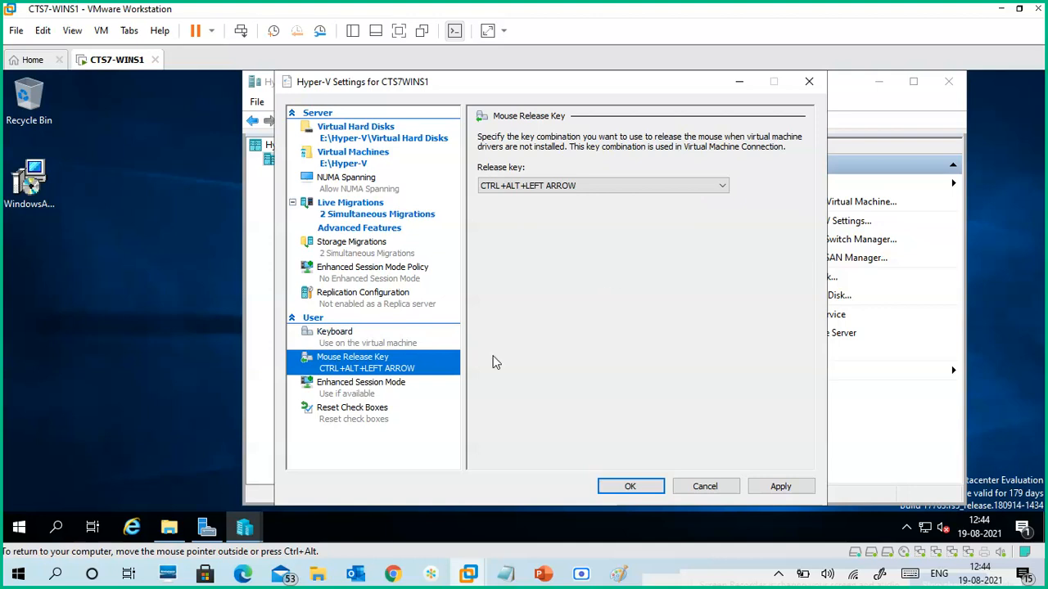
Enable "Allow enhanced session mode" in the server's Enhanced Session Mode Policy and view the user's Enhanced Session Mode setting.
{"action": "left_click", "coordinate": [375, 396]}
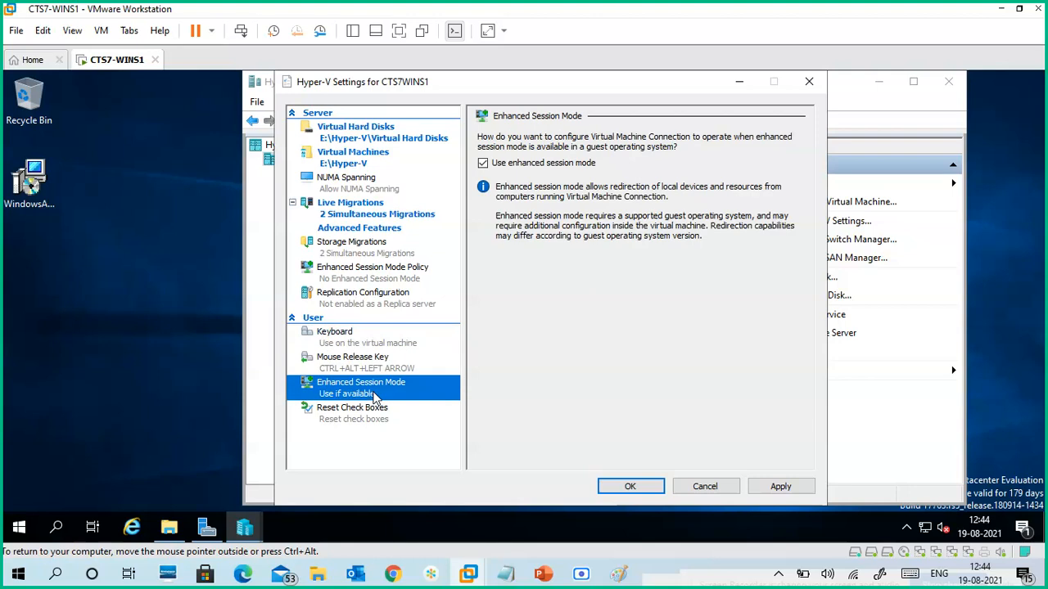
{"action": "left_click", "coordinate": [414, 276]}
{"action": "left_click", "coordinate": [572, 164]}
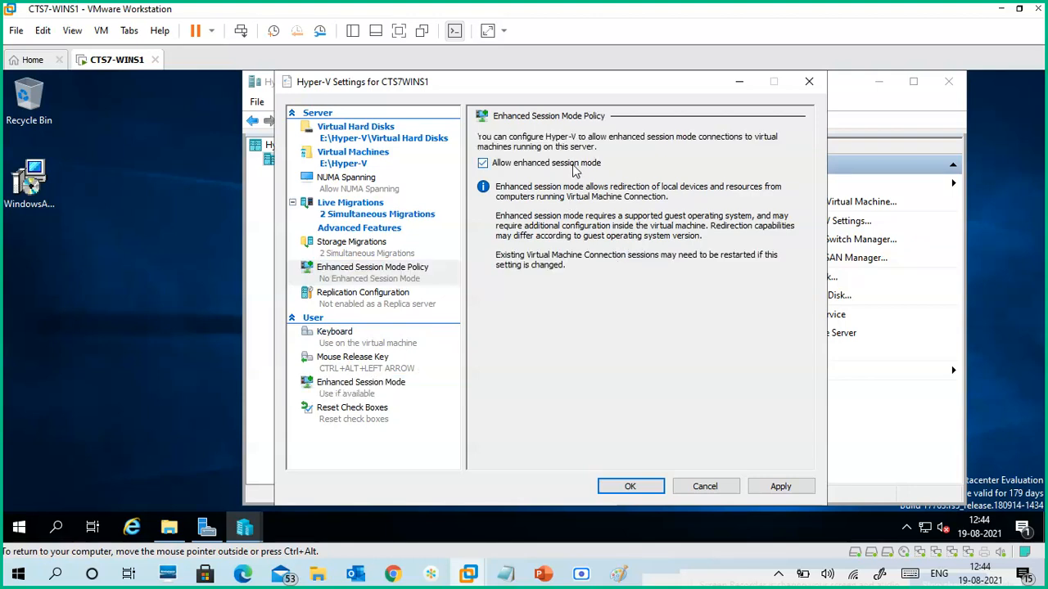
{"action": "left_click", "coordinate": [390, 387]}
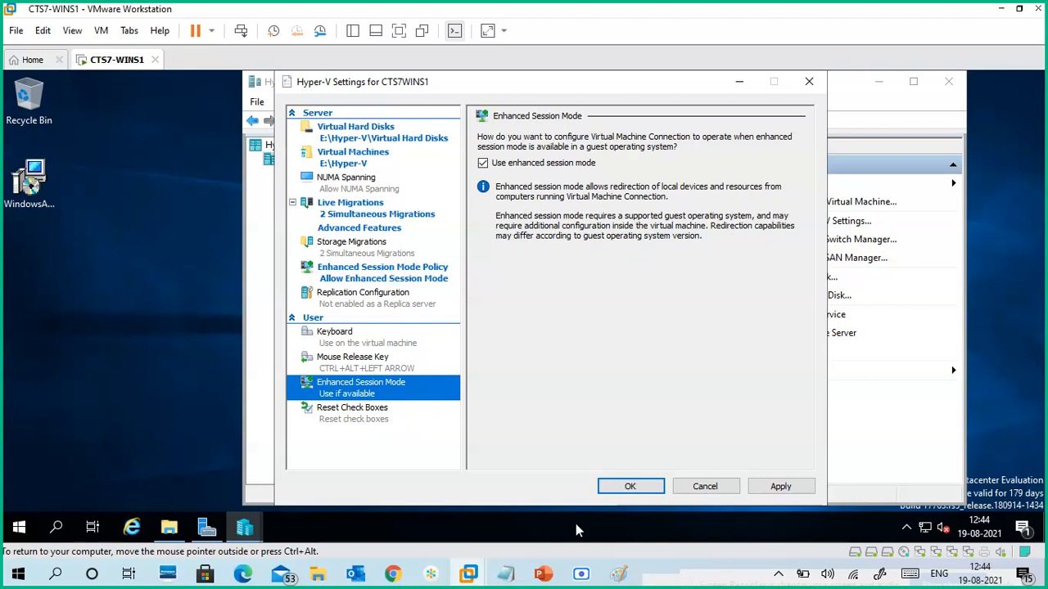
{"action": "left_click", "coordinate": [583, 574]}
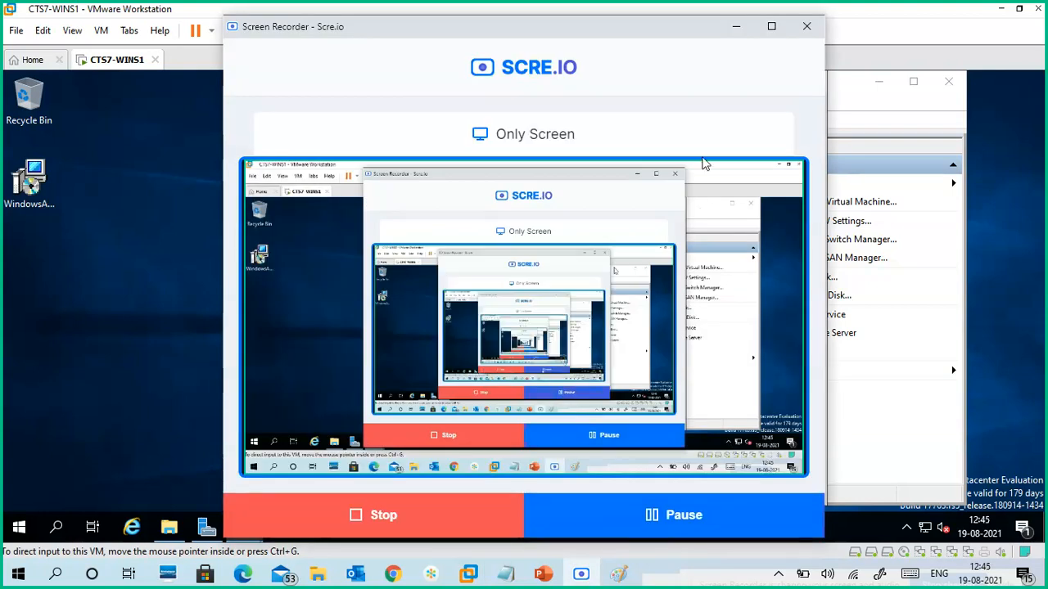
{"action": "left_click", "coordinate": [735, 26]}
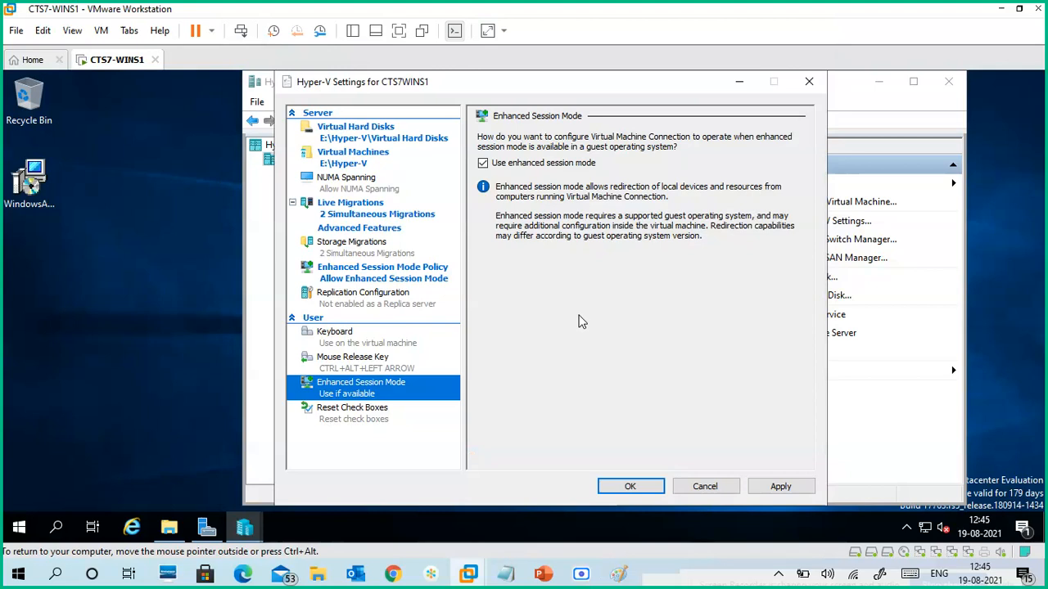
View the Reset Check Boxes setting, then apply the pending Hyper-V settings changes and dismiss the resulting dialog.
{"action": "left_click", "coordinate": [385, 419]}
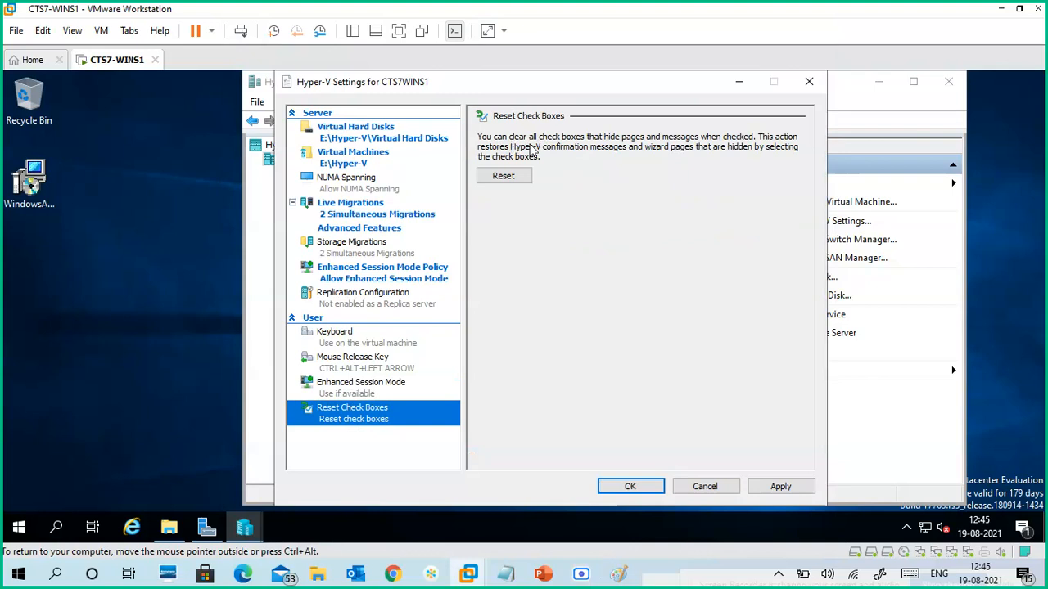
{"action": "left_click", "coordinate": [371, 278]}
{"action": "left_click", "coordinate": [370, 419]}
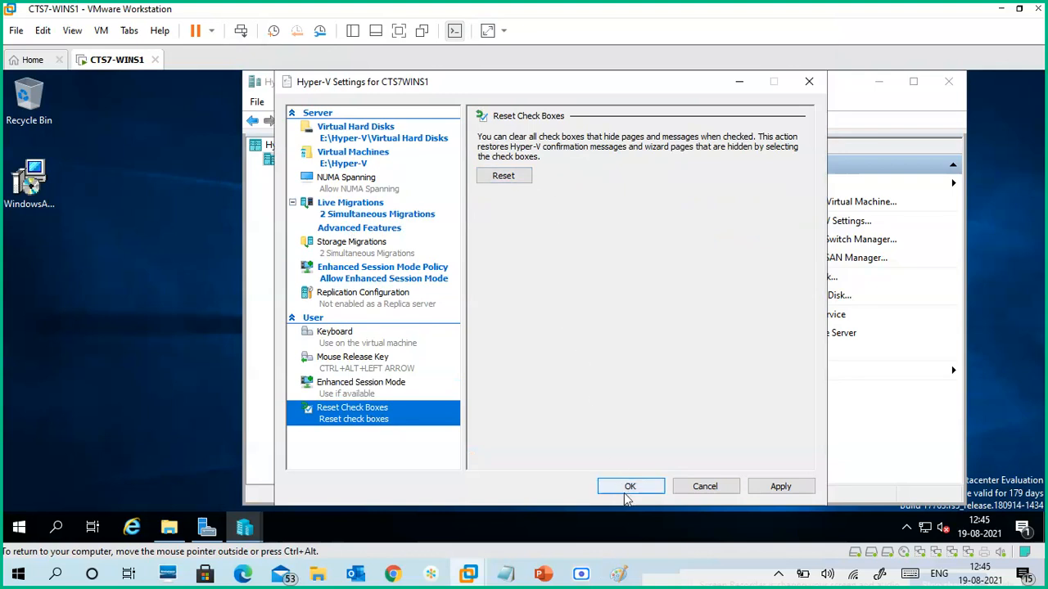
{"action": "left_click", "coordinate": [780, 487]}
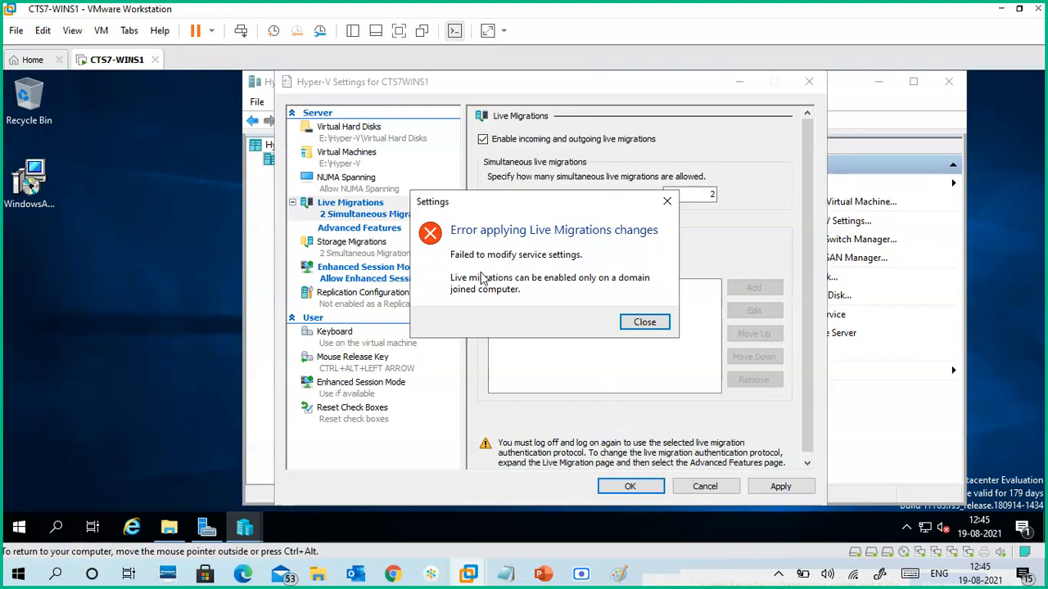
{"action": "left_click", "coordinate": [641, 327]}
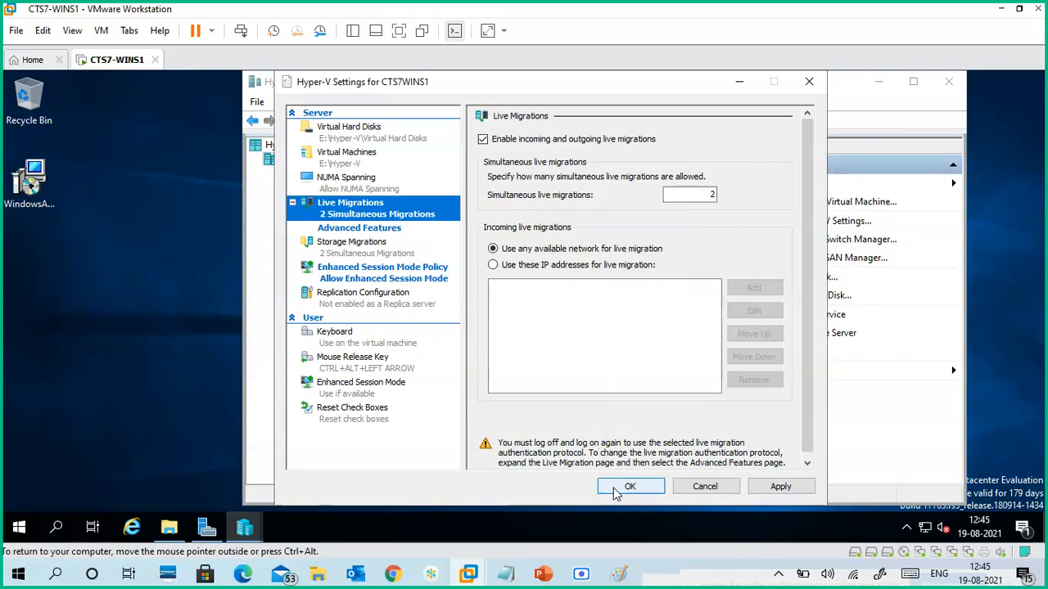
Set the live migration performance option to Compression and try to save the Hyper-V settings, dismissing the resulting dialog.
{"action": "left_click", "coordinate": [385, 229]}
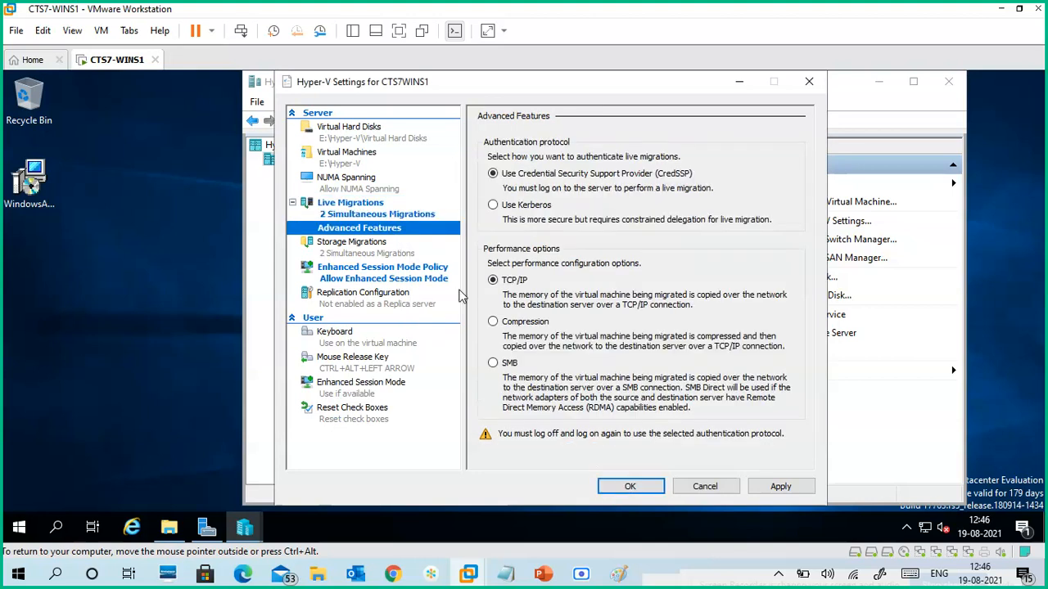
{"action": "left_click", "coordinate": [532, 324]}
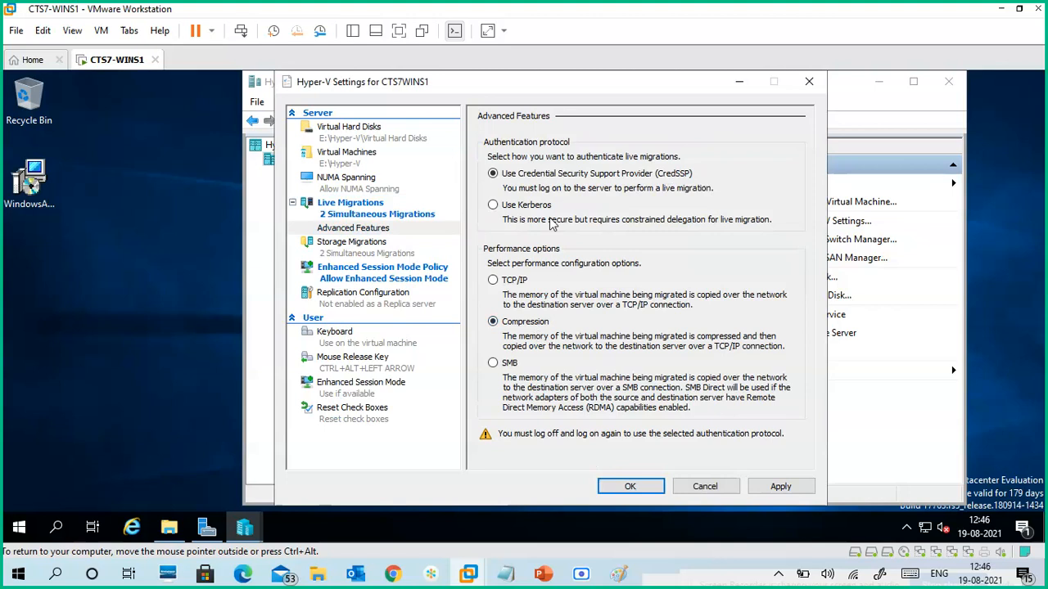
{"action": "left_click", "coordinate": [631, 486]}
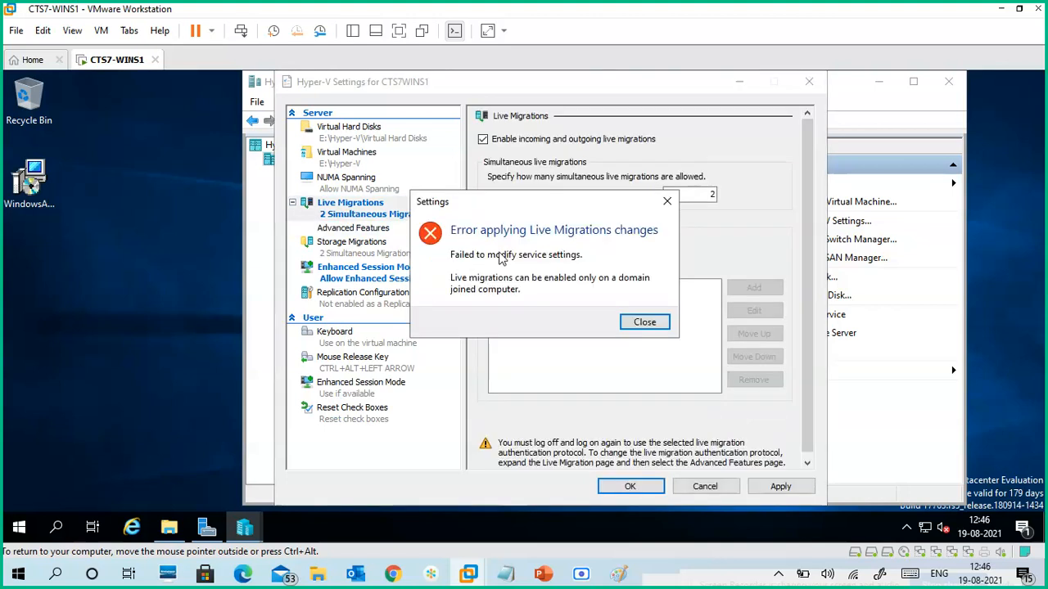
{"action": "left_click", "coordinate": [644, 325]}
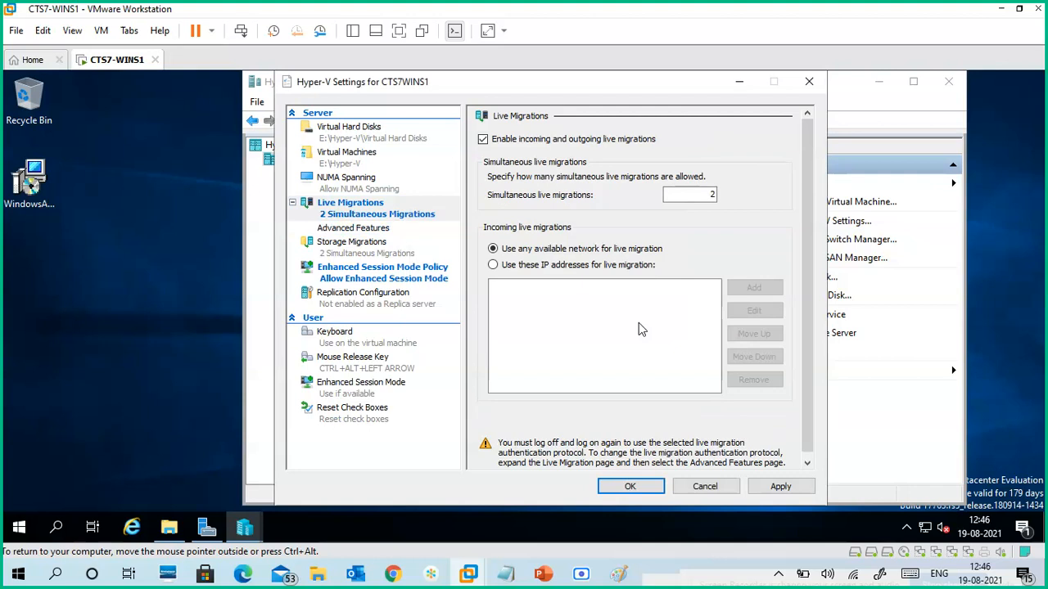
Disable incoming and outgoing live migrations, apply the change, and close the Hyper-V settings.
{"action": "left_click", "coordinate": [375, 413]}
{"action": "left_click", "coordinate": [352, 214]}
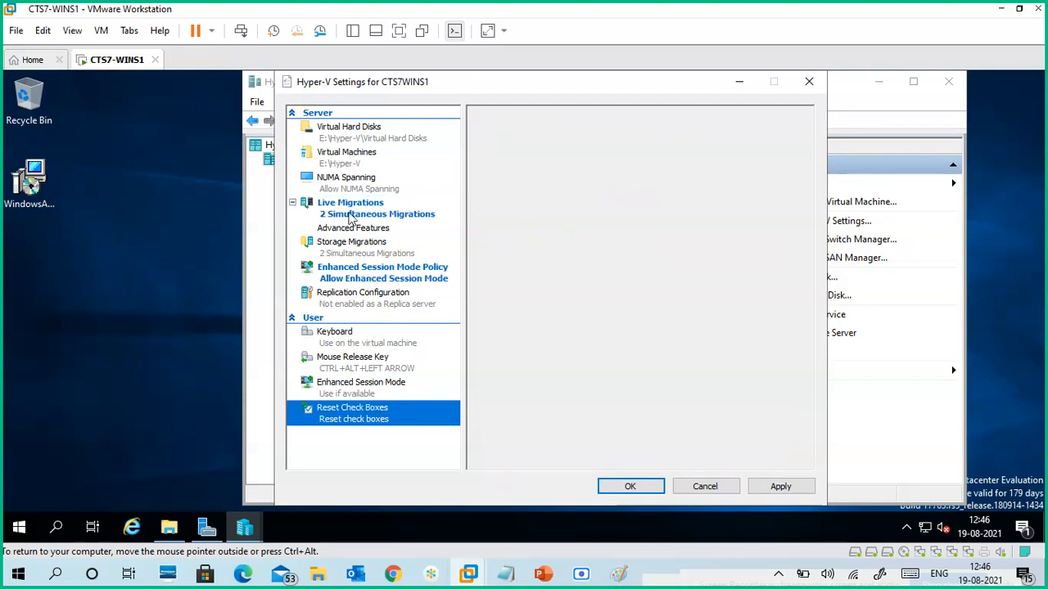
{"action": "left_click", "coordinate": [503, 142]}
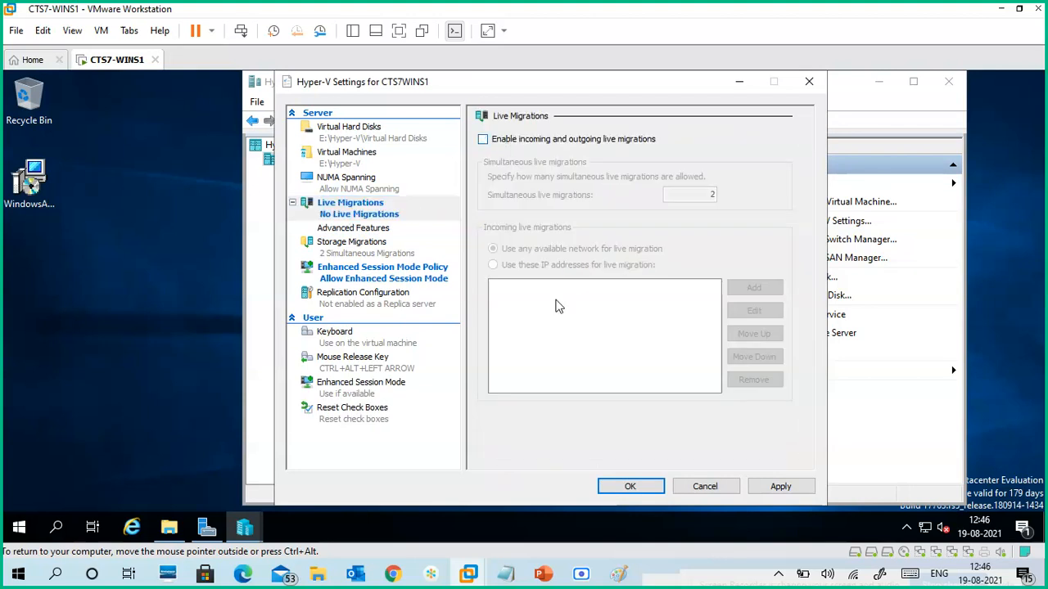
{"action": "left_click", "coordinate": [784, 487]}
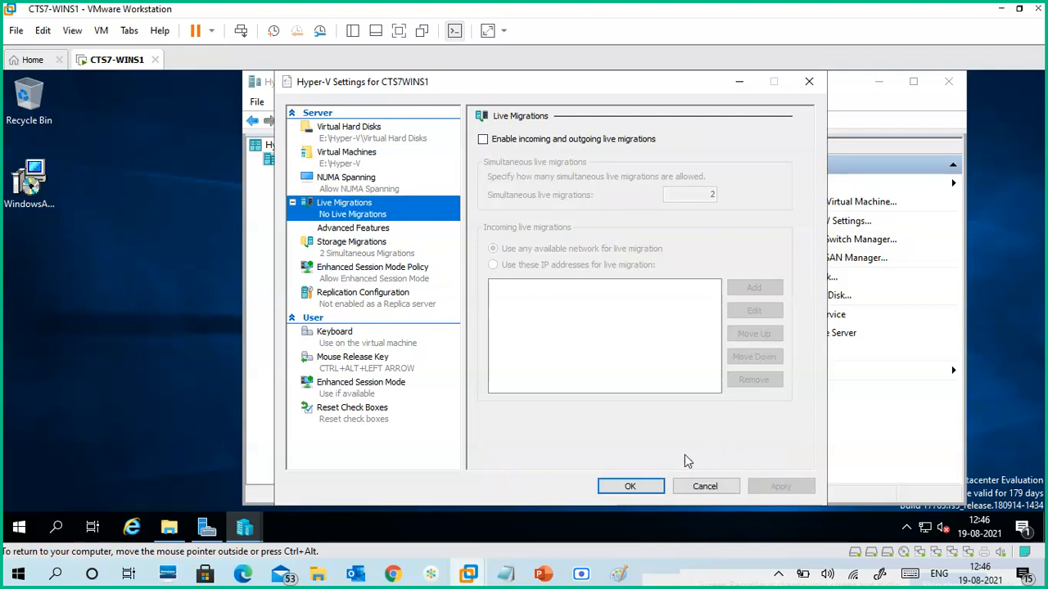
{"action": "left_click", "coordinate": [629, 487]}
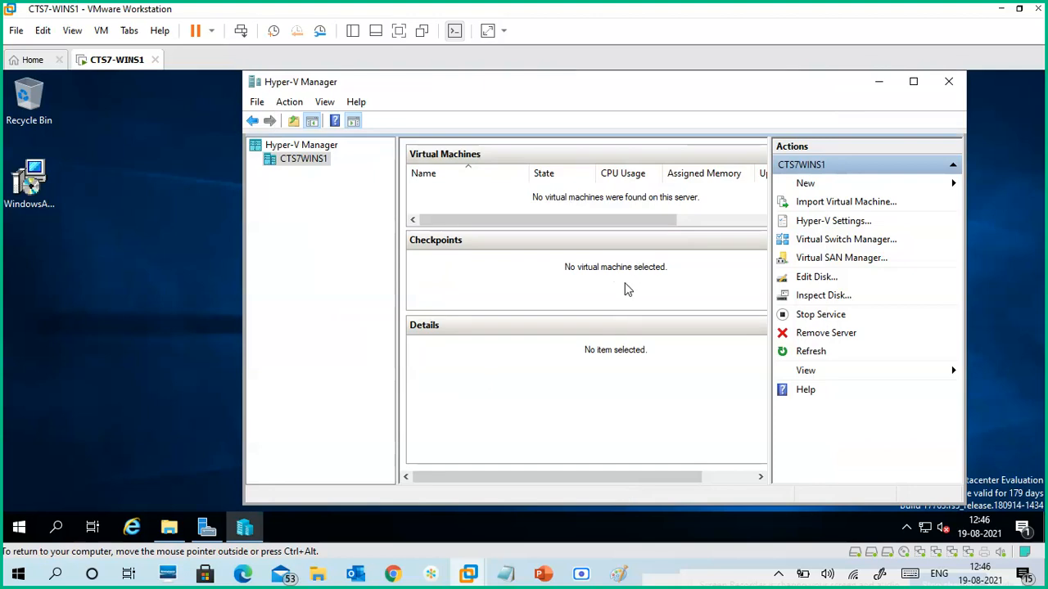
Open the Virtual Switch Manager to view the available virtual switch types, then close it.
{"action": "left_click", "coordinate": [858, 240]}
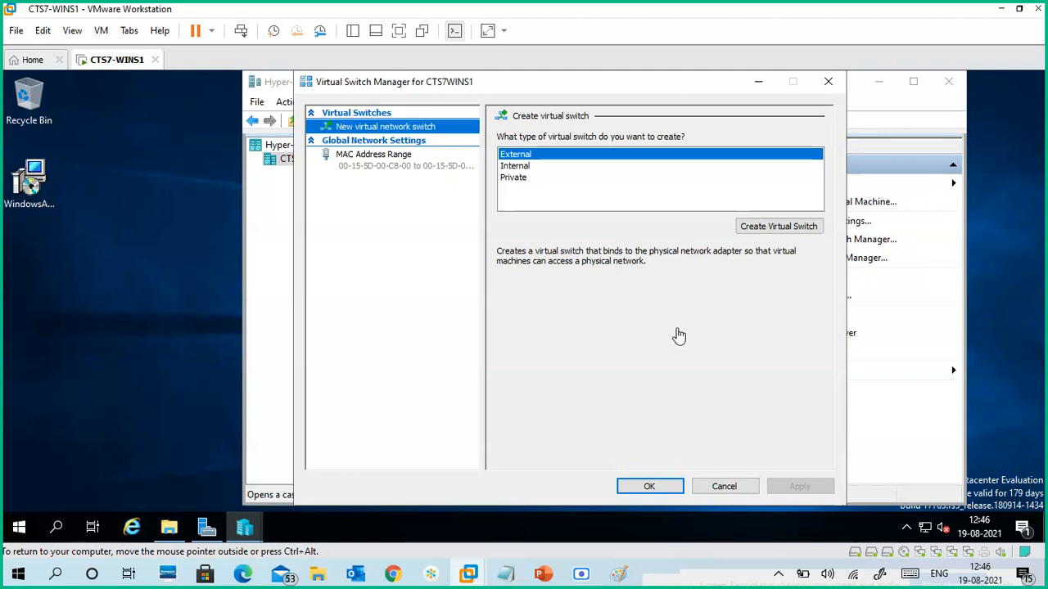
{"action": "left_click", "coordinate": [637, 485]}
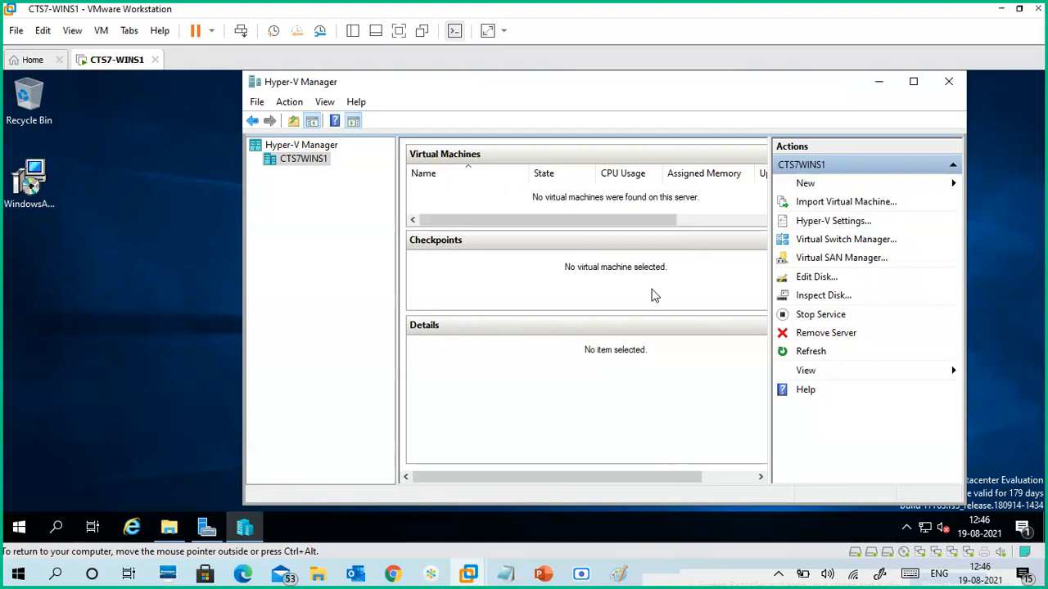
Minimize Hyper-V Manager and open New Volume (E:) in the virtual machine's File Explorer.
{"action": "left_click", "coordinate": [878, 82]}
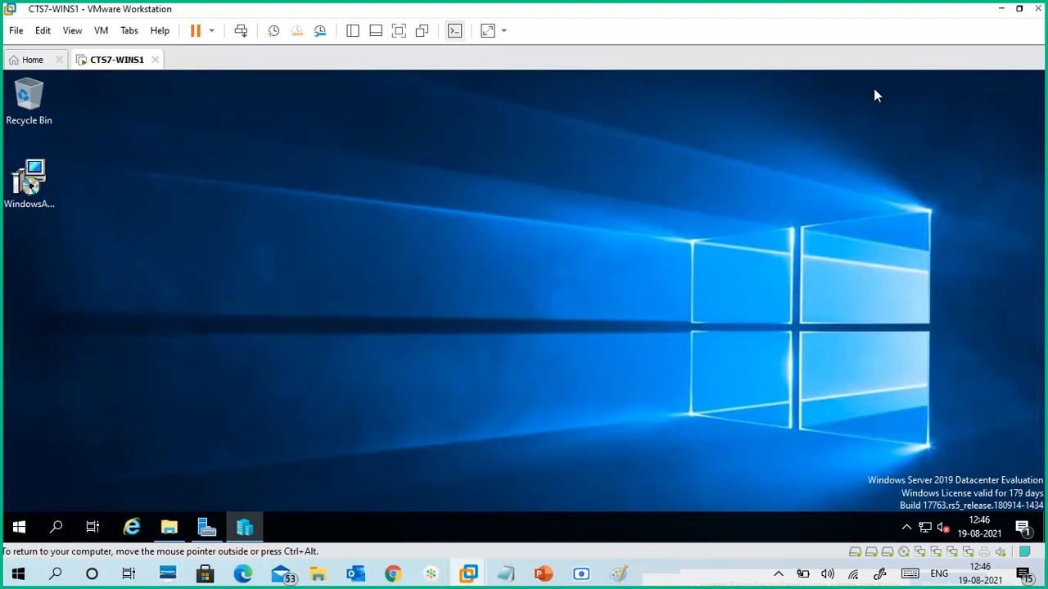
{"action": "left_click", "coordinate": [172, 527]}
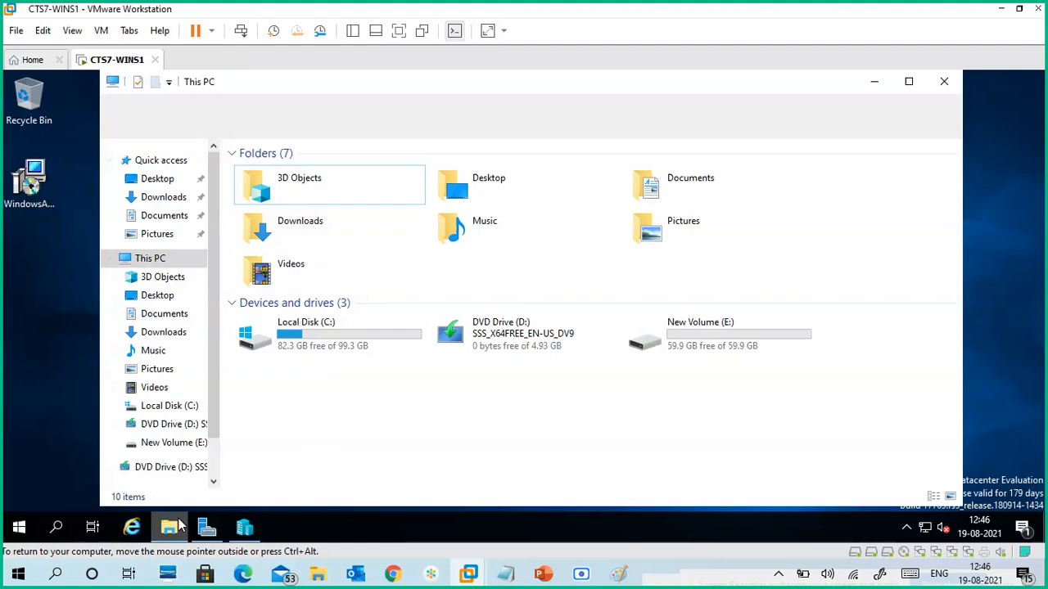
{"action": "double_click", "coordinate": [697, 342]}
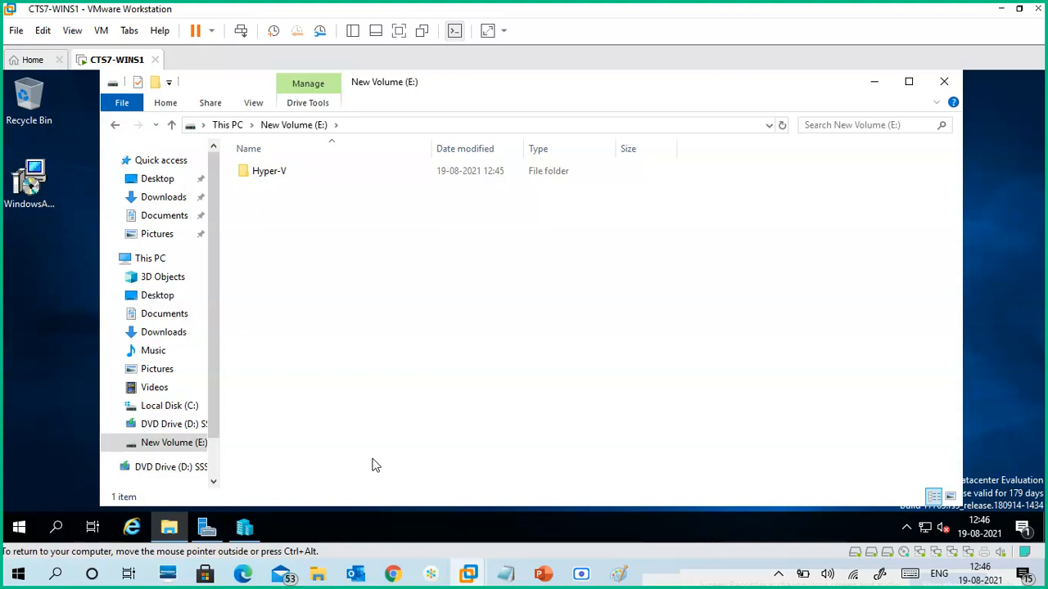
In the host's File Explorer, open OSFOLDER on OS DRIVE (G:) and copy 17763.737.190906-2324.rs5_release_svc_refresh_SERVER_EVAL_x64FRE_en-us_1.iso.
{"action": "mouse_move", "coordinate": [318, 573]}
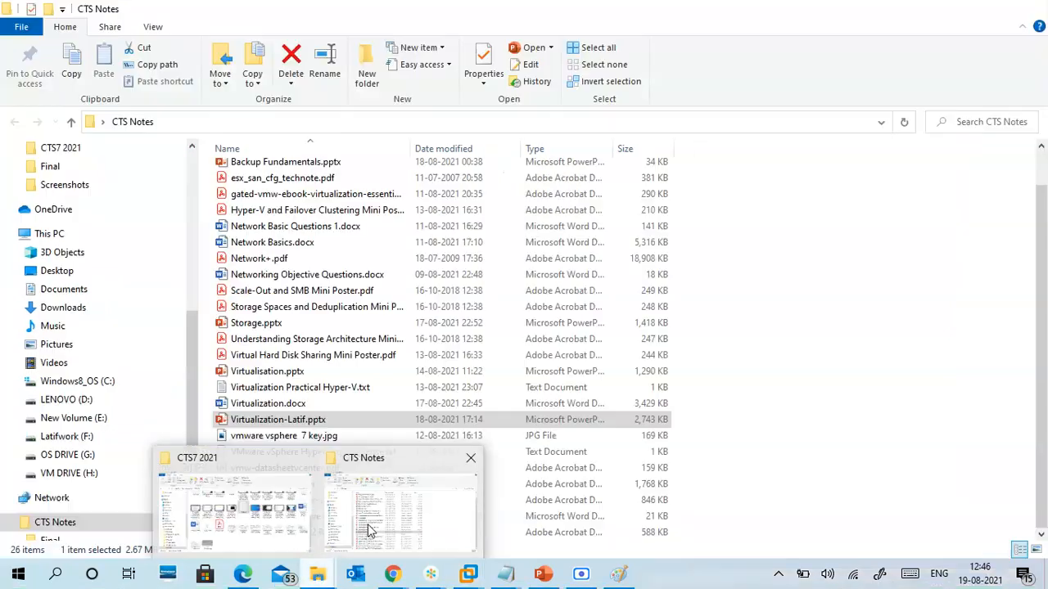
{"action": "left_click", "coordinate": [367, 531]}
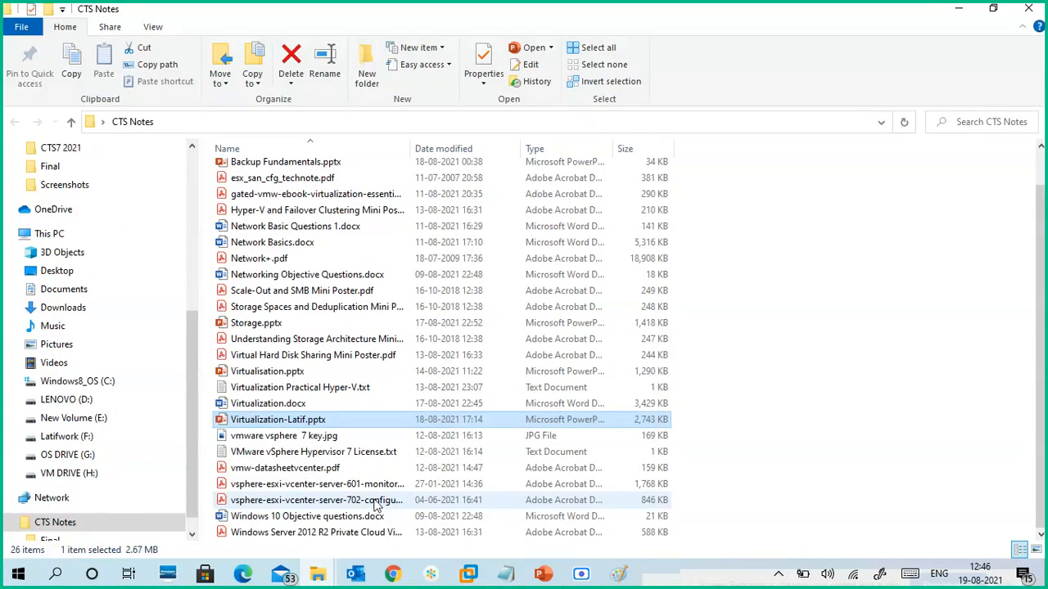
{"action": "left_click", "coordinate": [87, 457]}
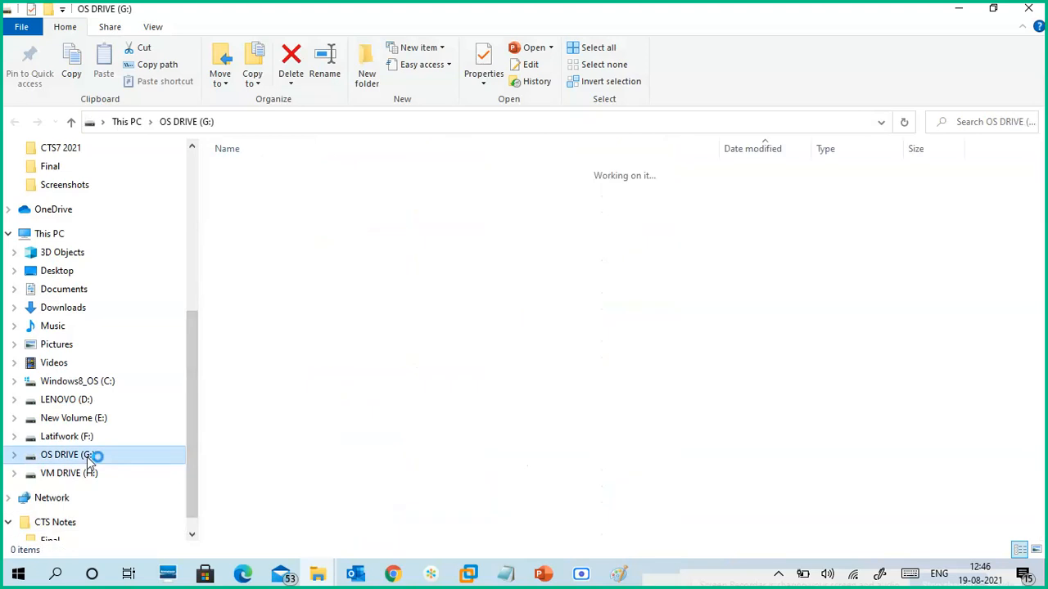
{"action": "scroll", "coordinate": [378, 470], "scroll_direction": "down", "scroll_amount": 3}
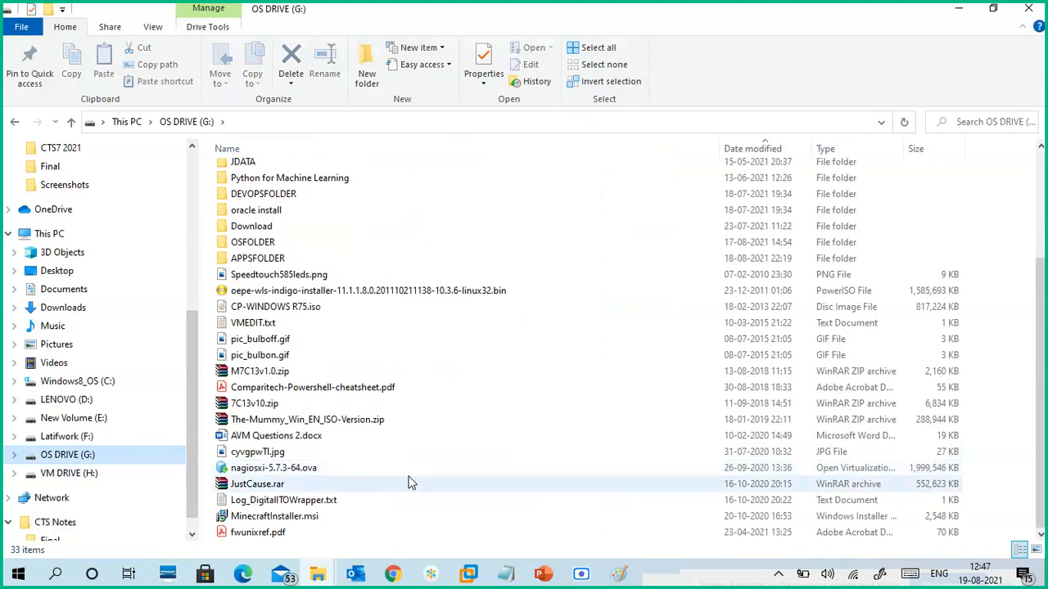
{"action": "scroll", "coordinate": [406, 474], "scroll_direction": "up", "scroll_amount": 2}
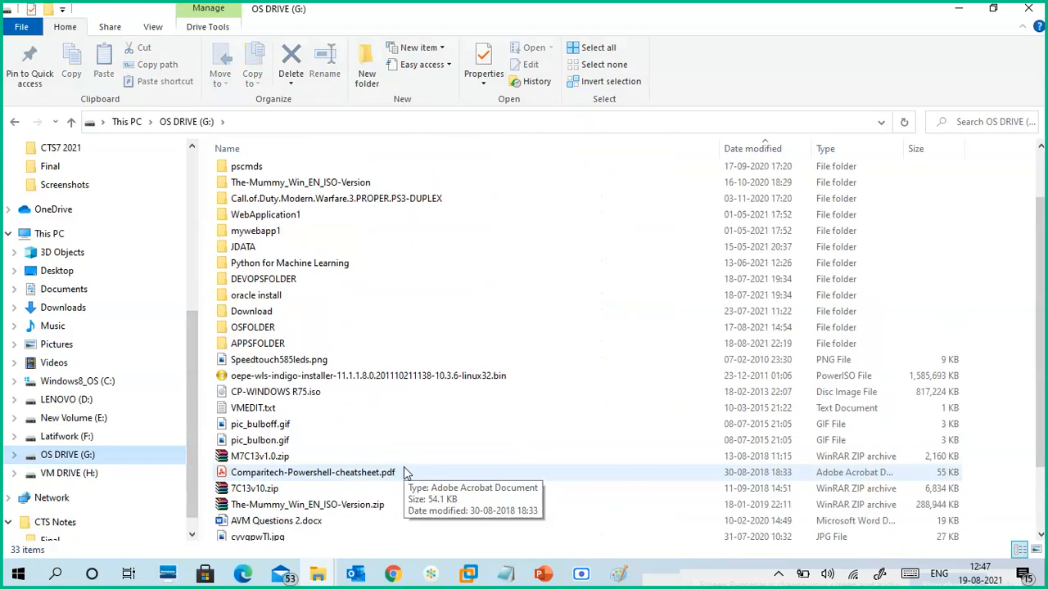
{"action": "double_click", "coordinate": [293, 328]}
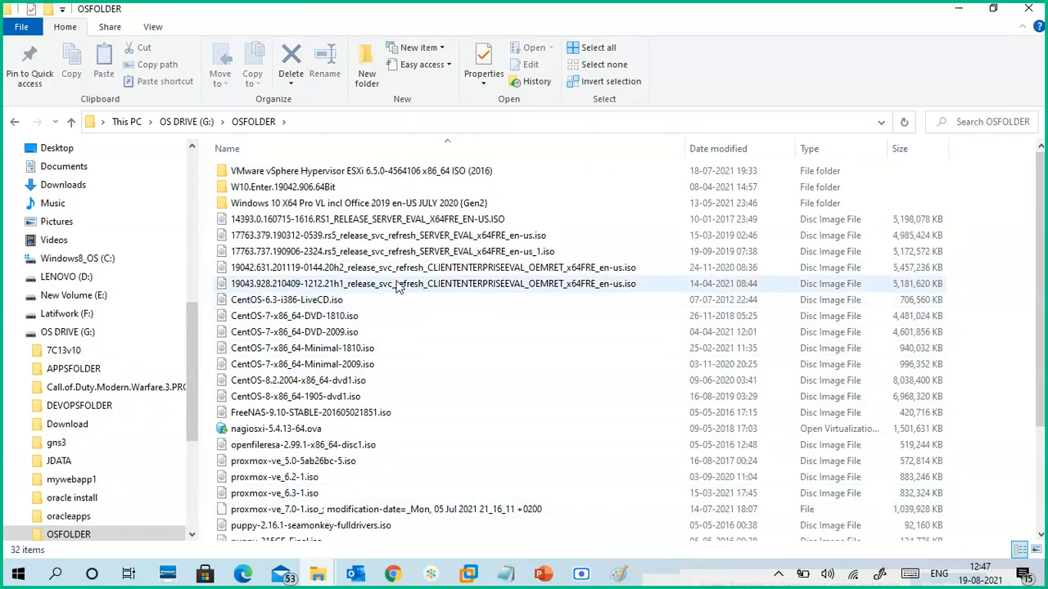
{"action": "left_click", "coordinate": [362, 251]}
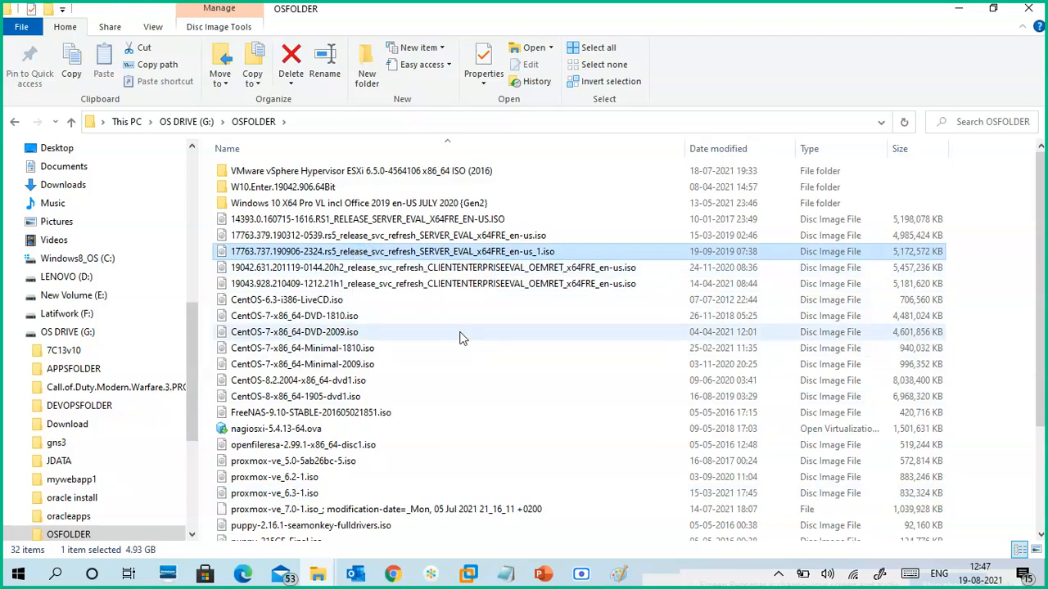
Switch back to the CTS7-WINS1 virtual machine, paste the ISO file into New Volume (E:), and move the copy progress dialog aside.
{"action": "mouse_move", "coordinate": [468, 573]}
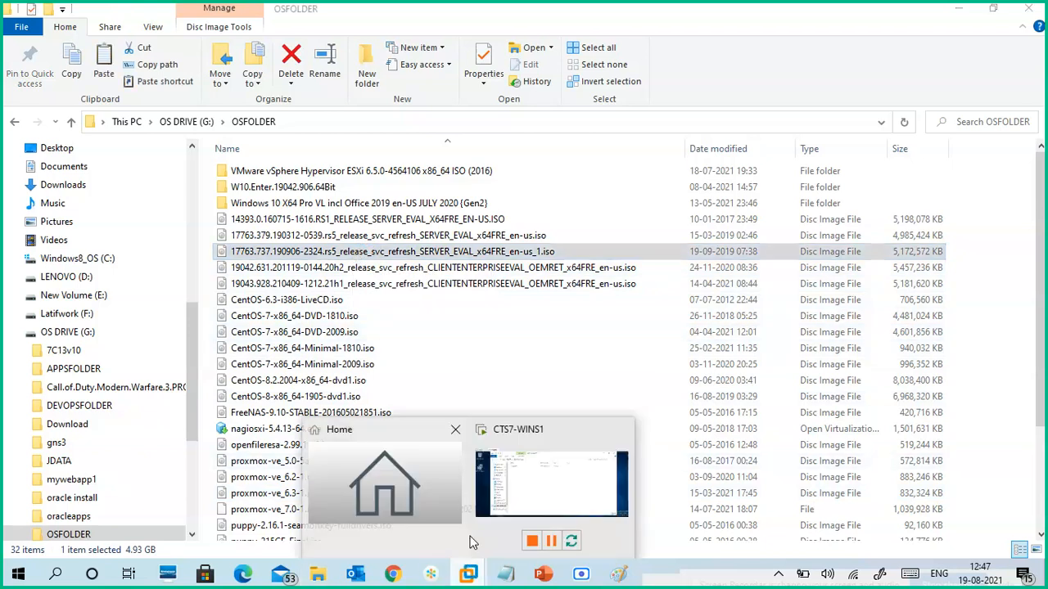
{"action": "left_click", "coordinate": [523, 479]}
{"action": "key", "text": "ctrl+v"}
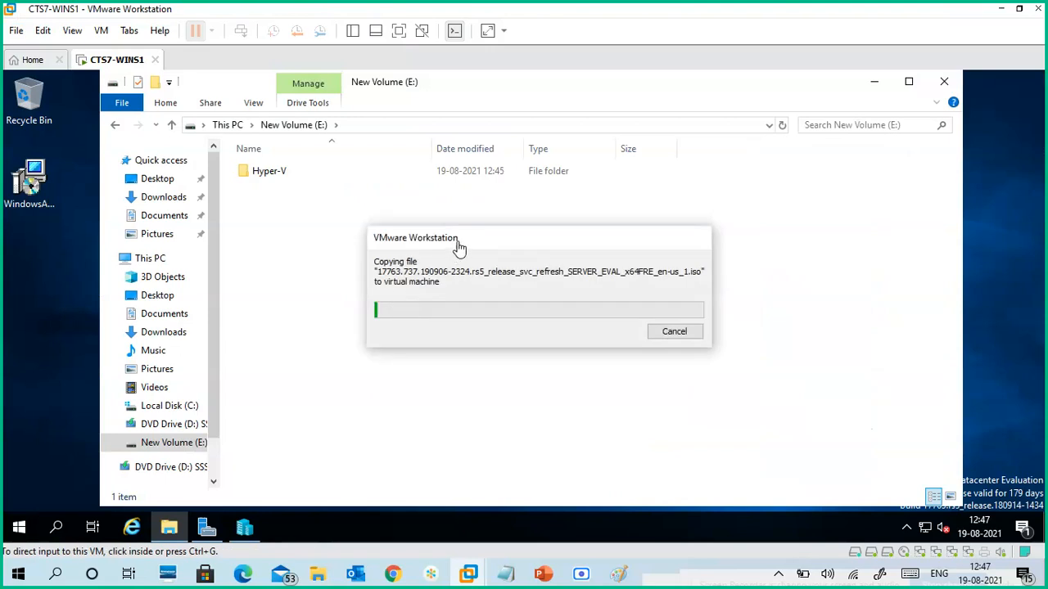
{"action": "left_click_drag", "start_coordinate": [456, 249], "coordinate": [430, 209]}
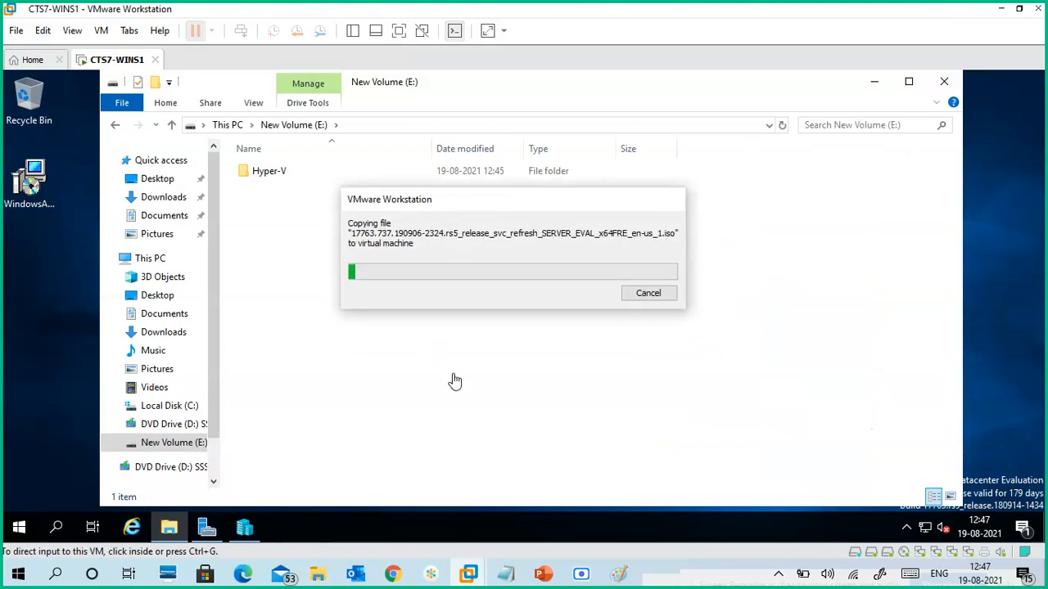